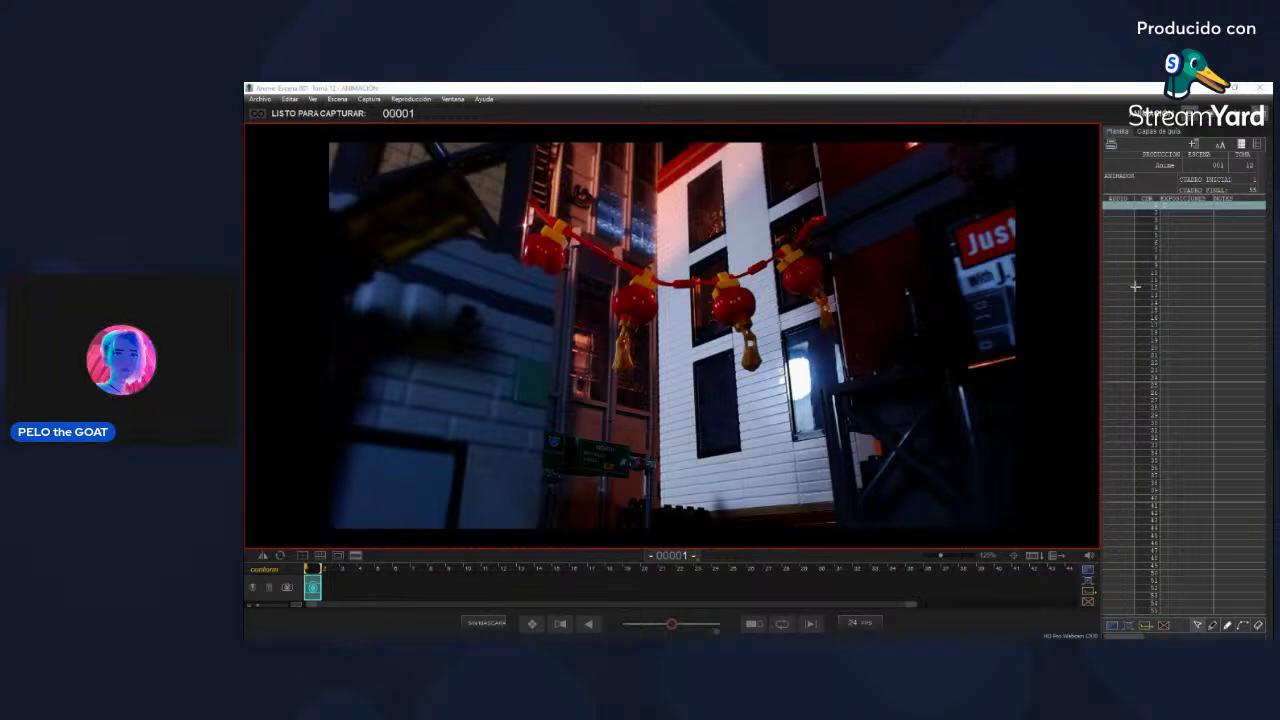
{"action": "mouse_move", "coordinate": [1038, 304]}
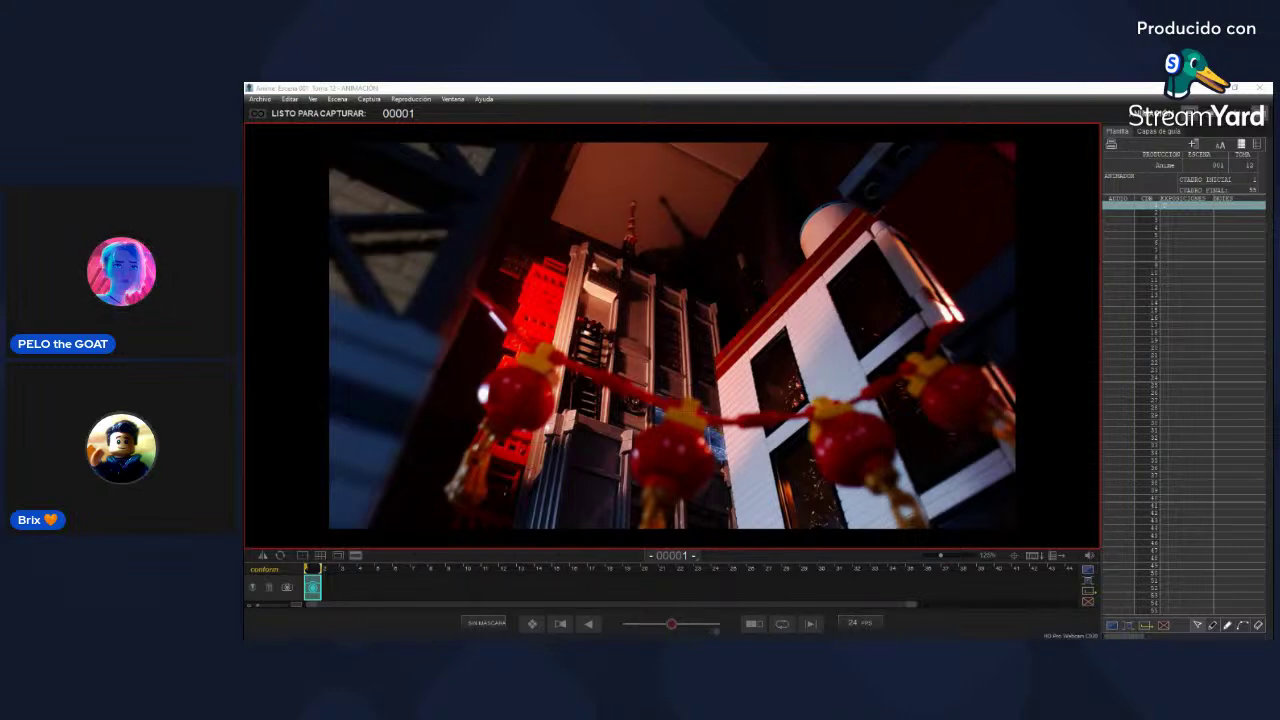
{"action": "mouse_move", "coordinate": [1002, 377]}
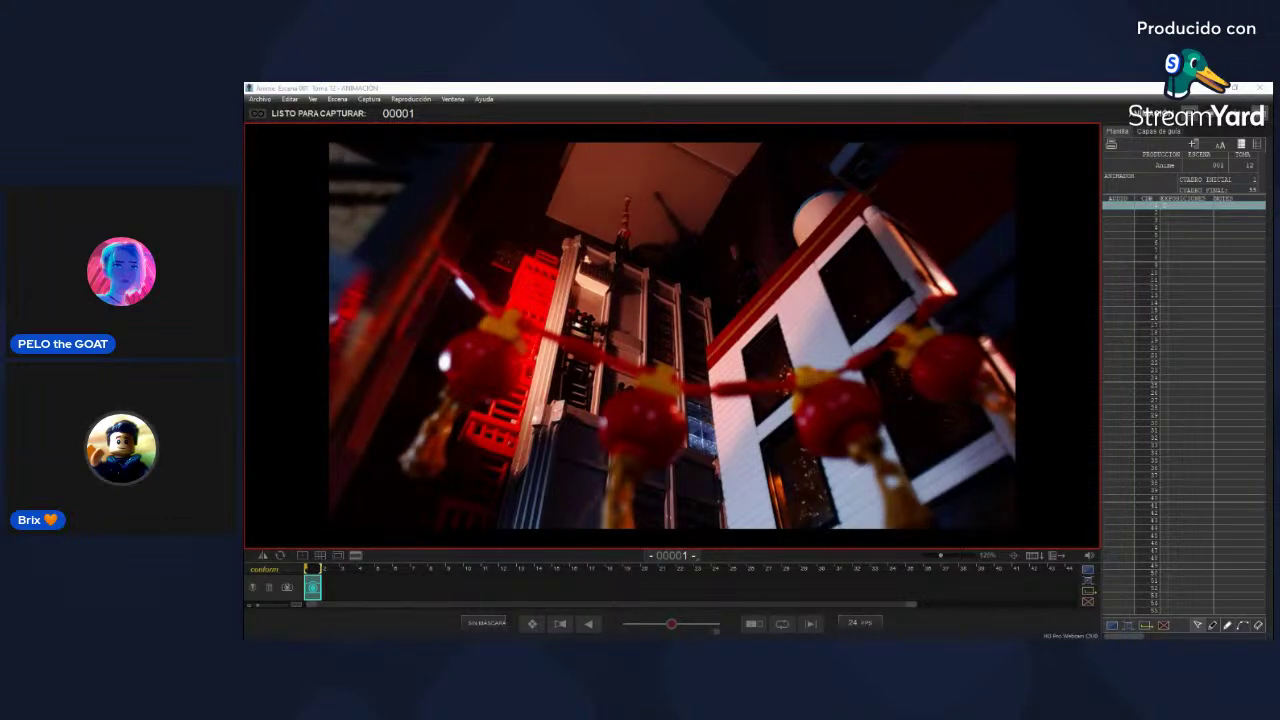
{"action": "mouse_move", "coordinate": [1039, 358]}
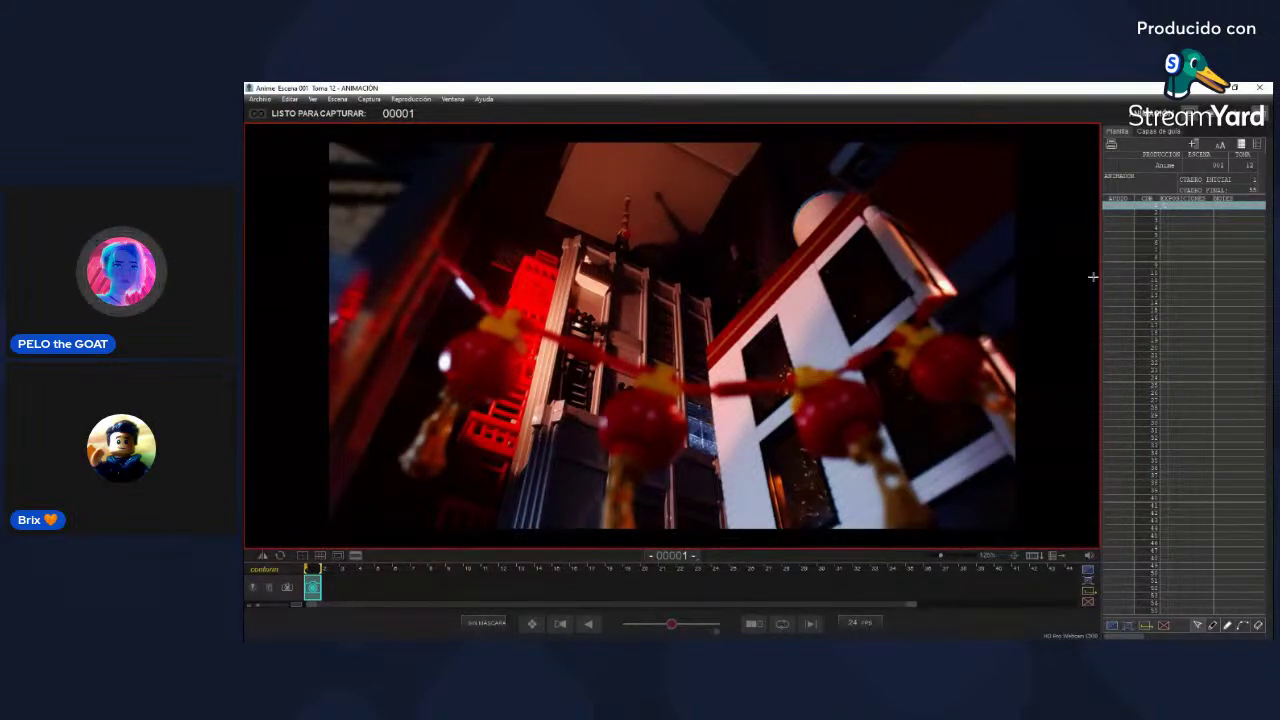
{"action": "mouse_move", "coordinate": [1061, 284]}
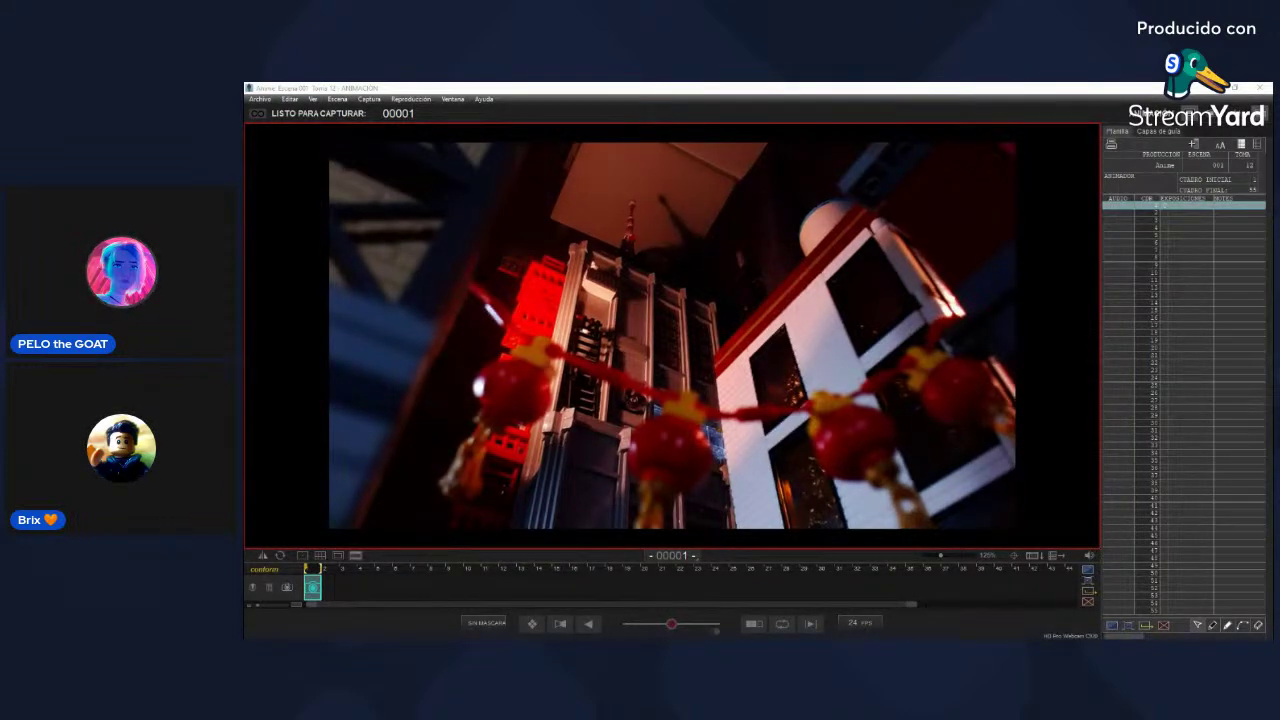
{"action": "left_click", "coordinate": [1058, 329]}
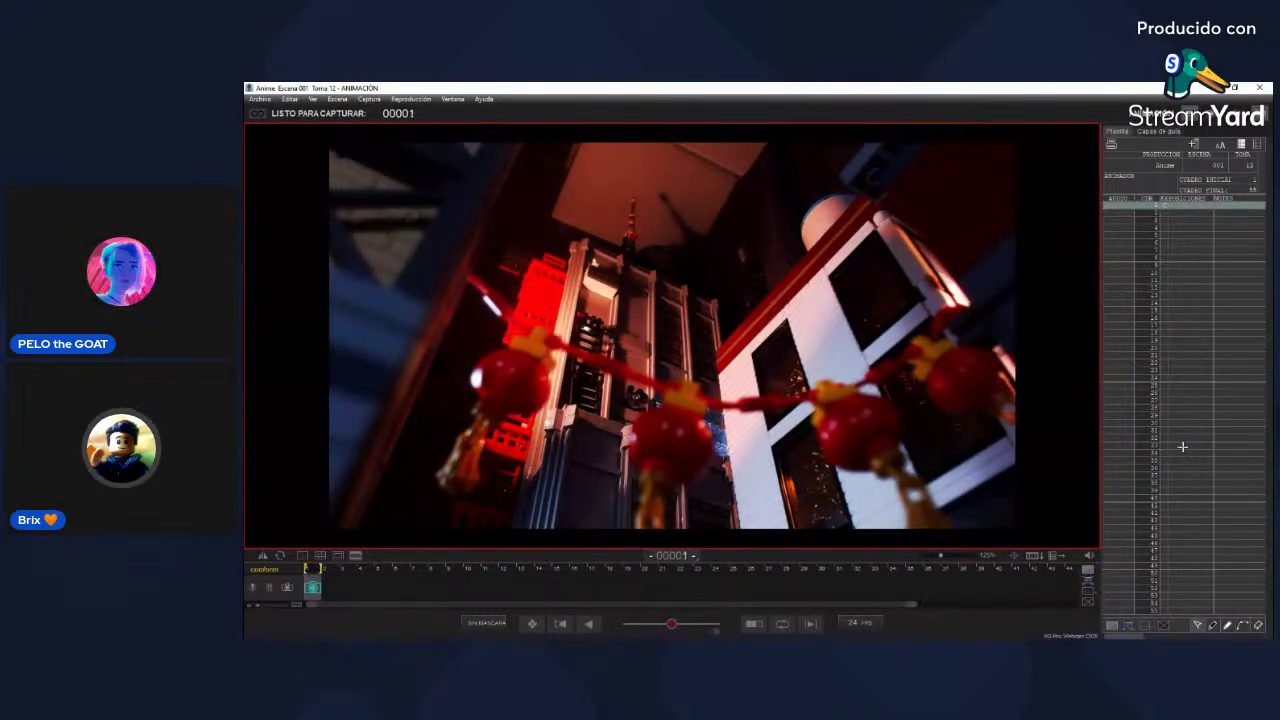
Step: Capture frames 1 to 8 of the camera move from the lanterns and skyscraper to the "Just the Facts" billboard
{"action": "key", "text": "Return"}
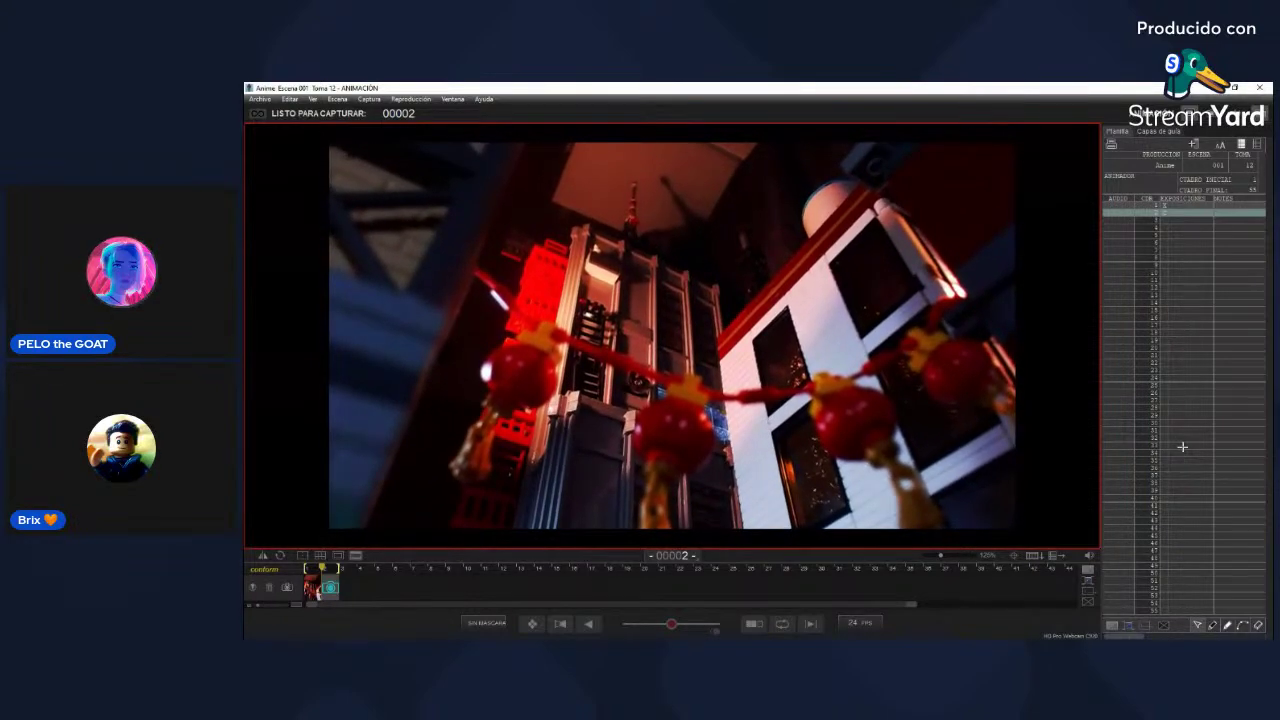
{"action": "key", "text": "Return"}
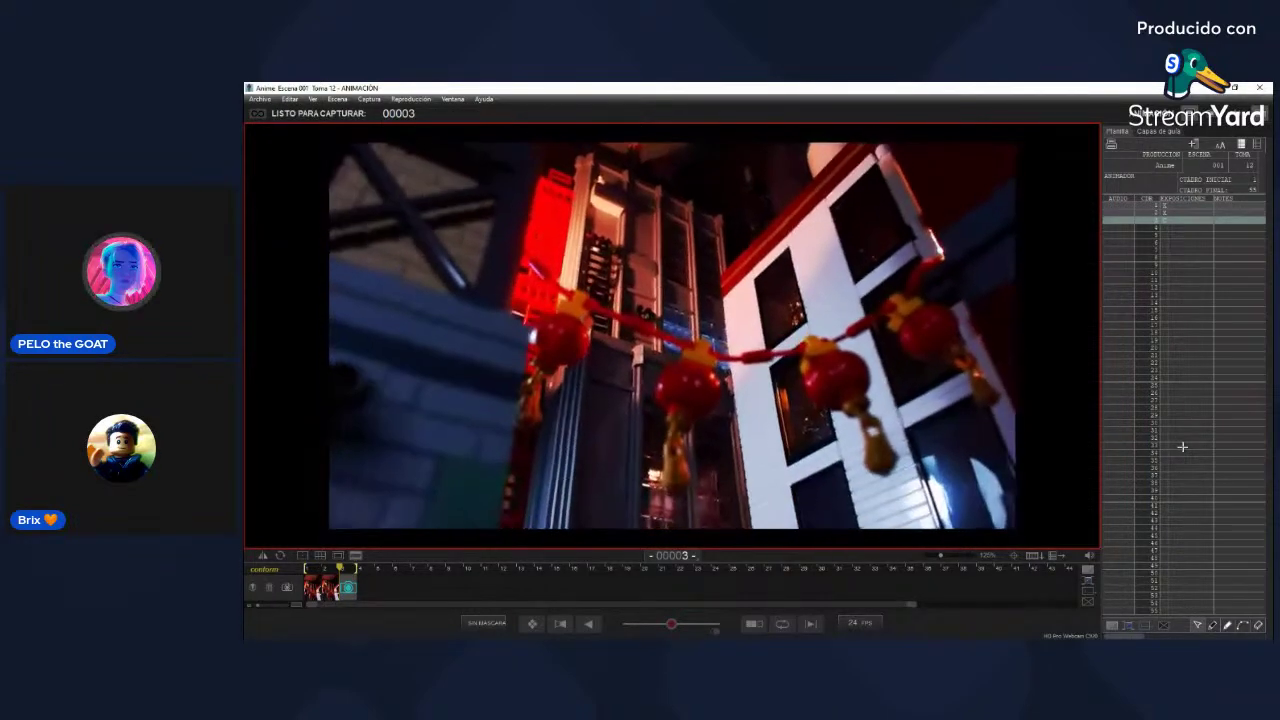
{"action": "key", "text": "Return"}
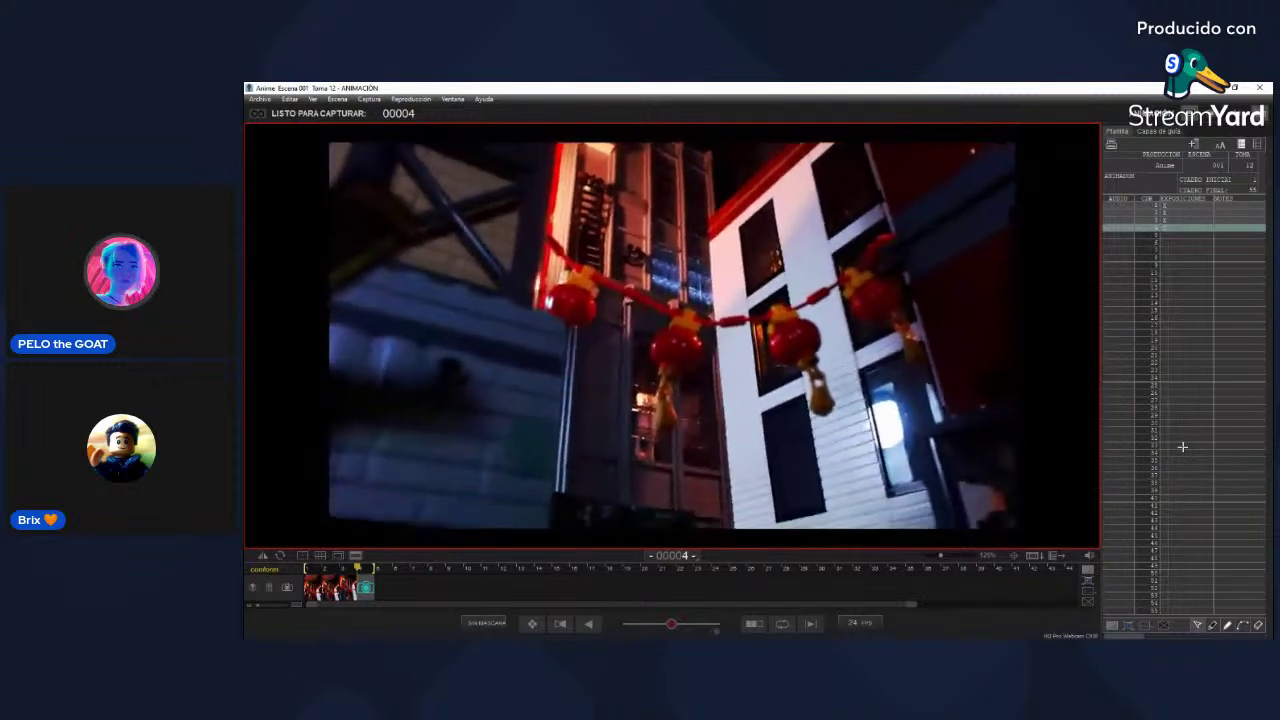
{"action": "key", "text": "Return"}
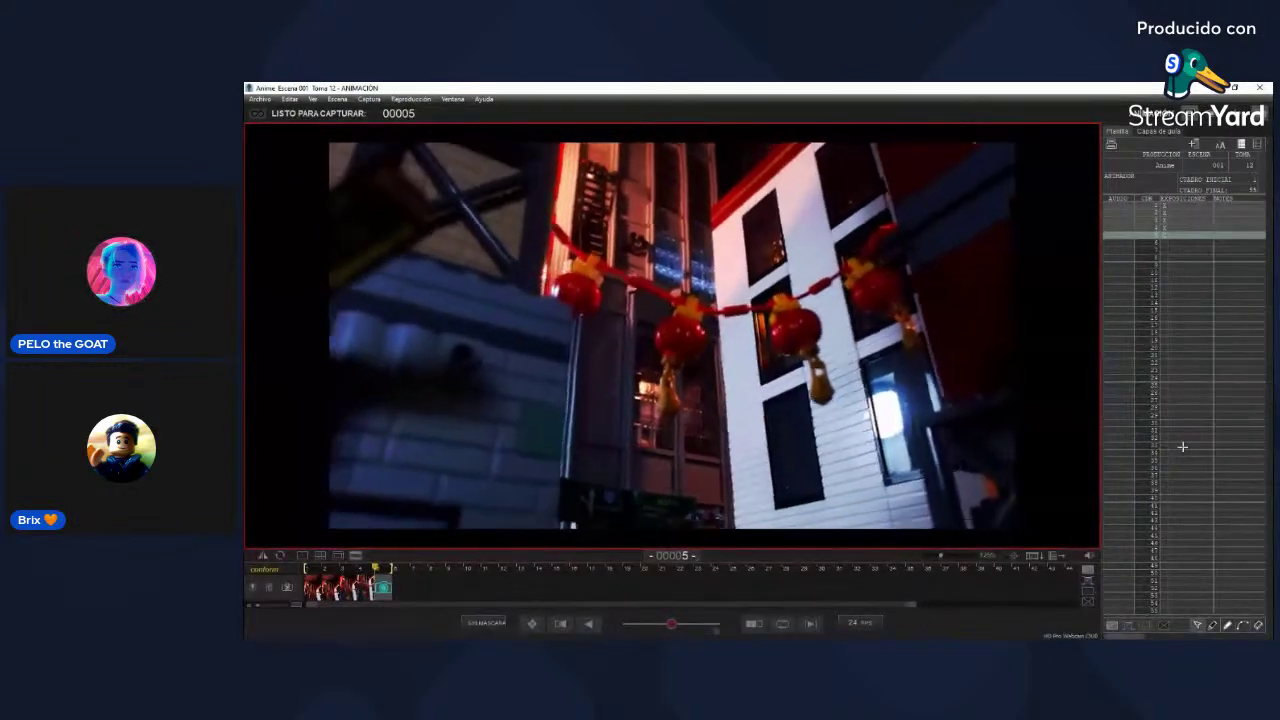
{"action": "key", "text": "Return"}
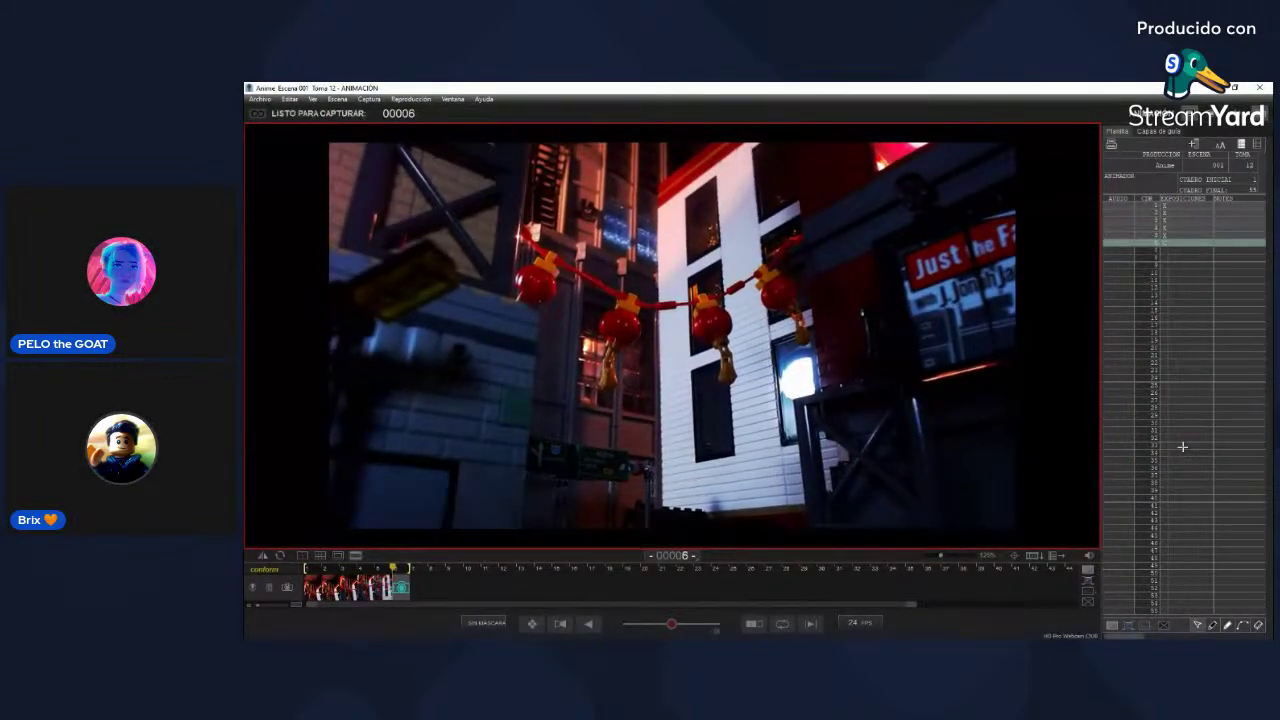
{"action": "key", "text": "Return"}
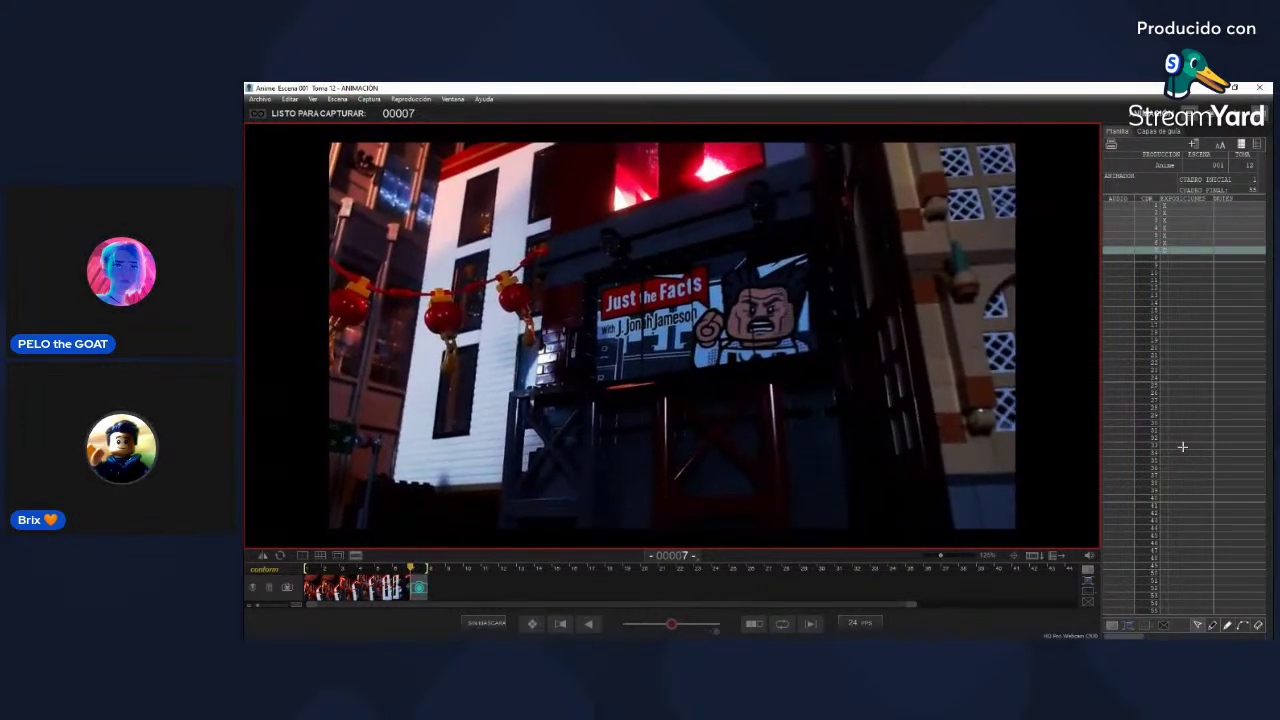
{"action": "key", "text": "Return"}
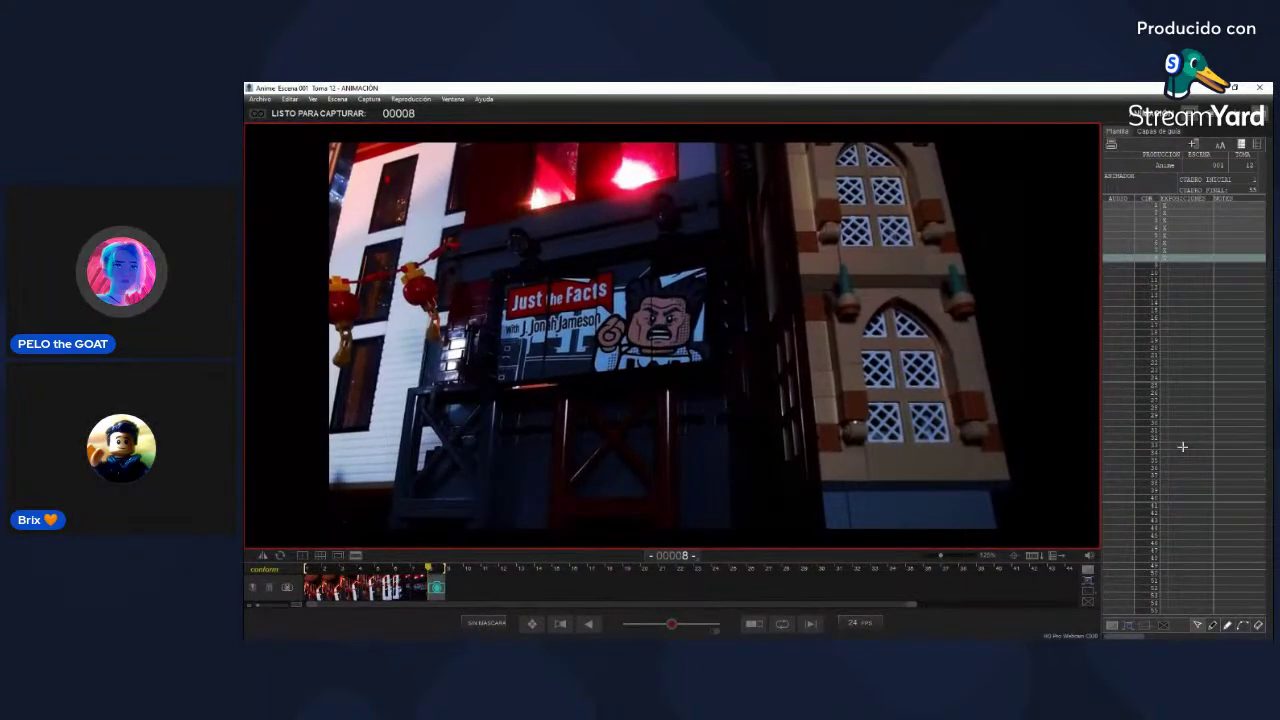
{"action": "key", "text": "Return"}
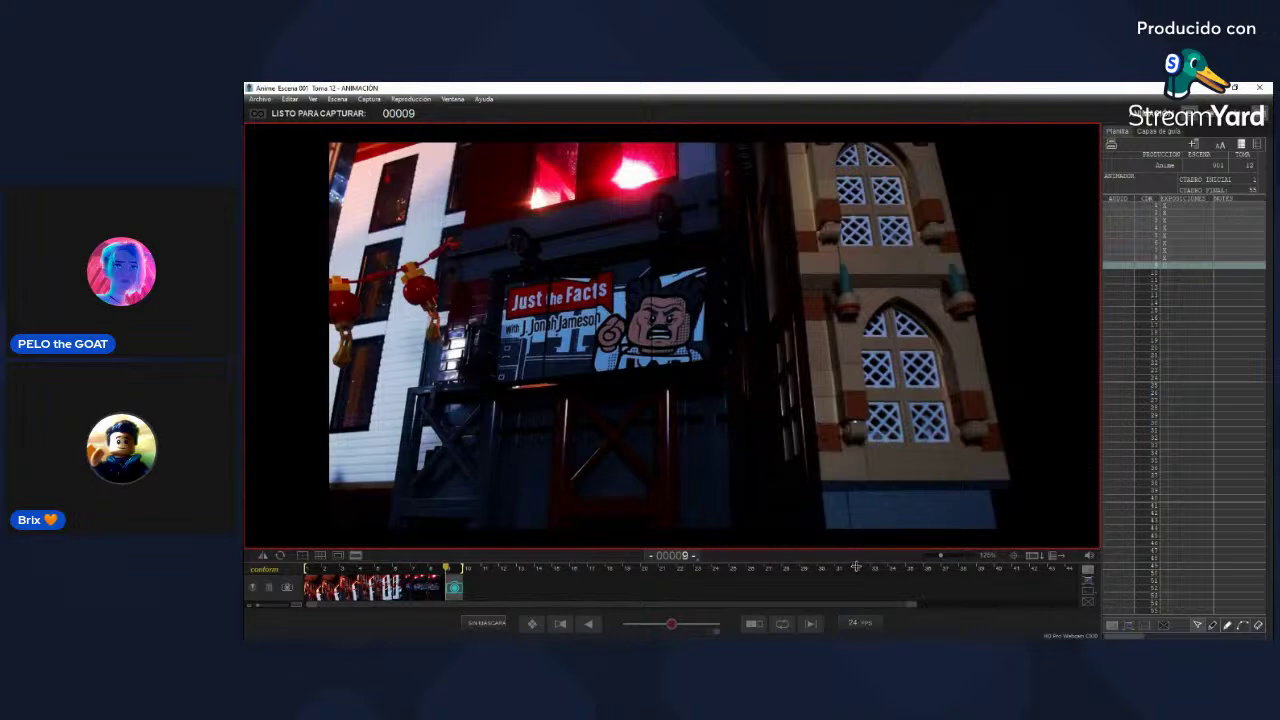
Step: Set the playback rate of the take to 10 fps
{"action": "key", "text": "0"}
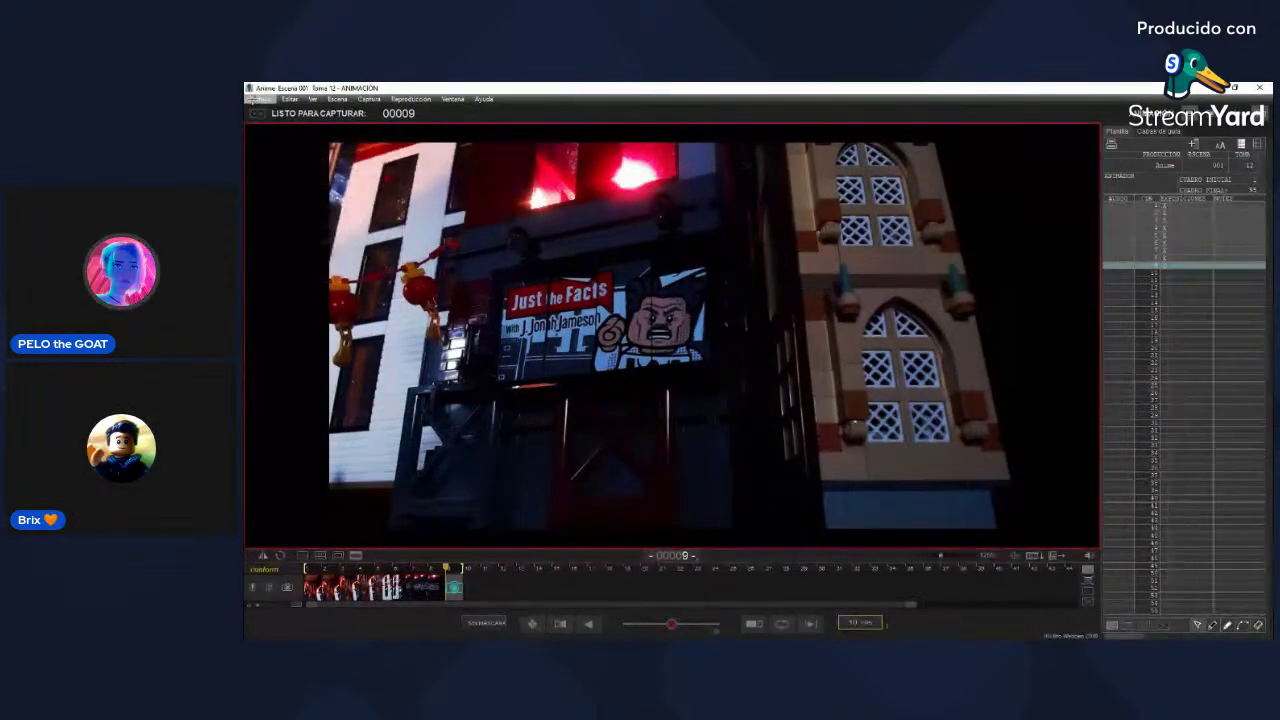
{"action": "mouse_move", "coordinate": [284, 167]}
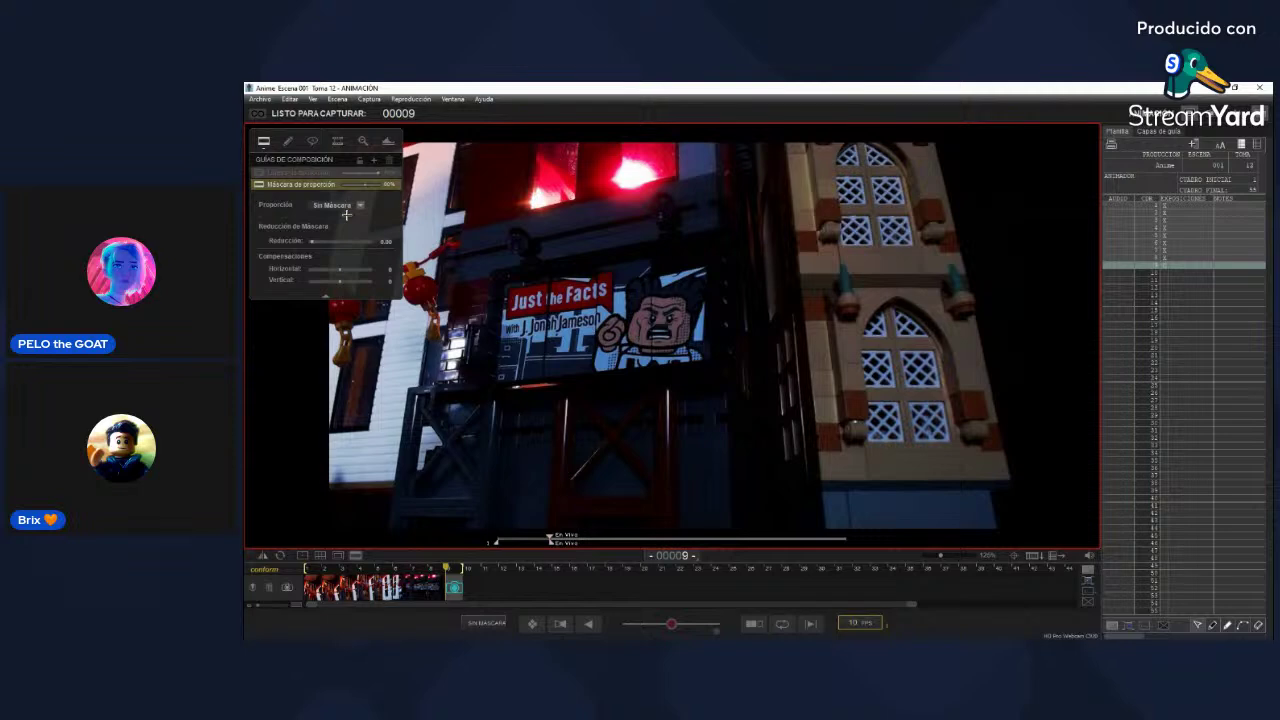
{"action": "left_click", "coordinate": [338, 142]}
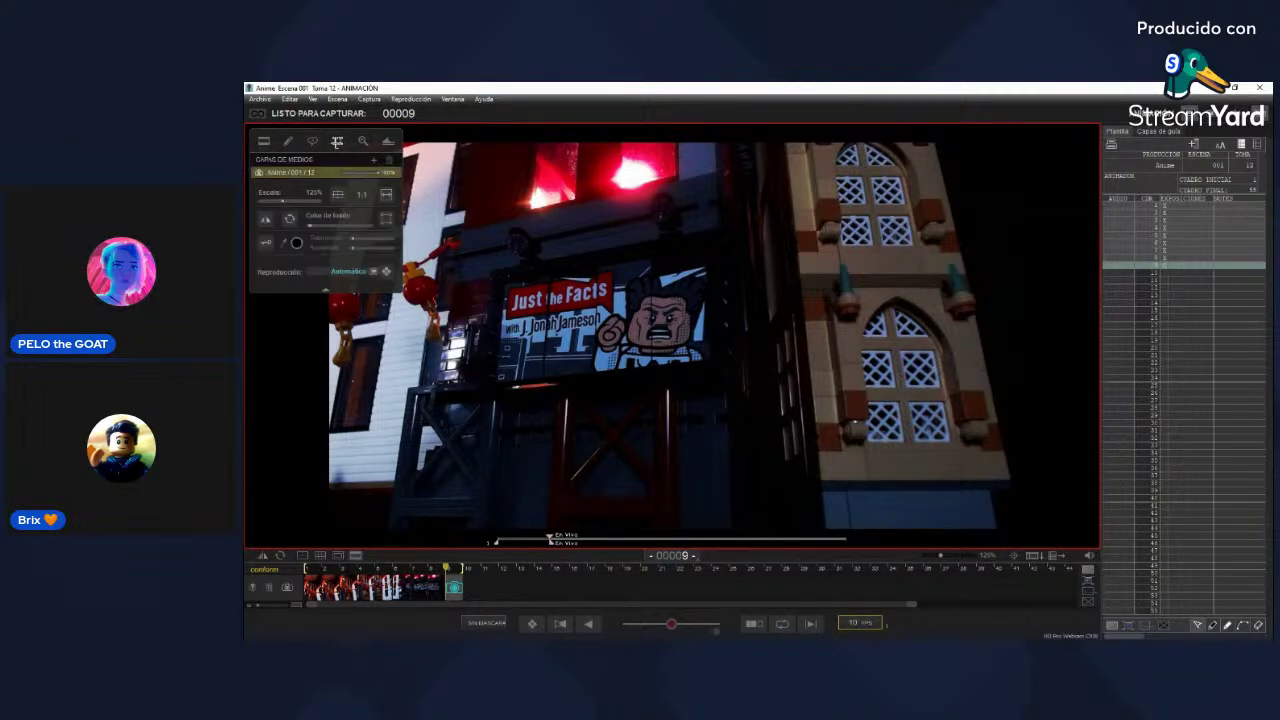
{"action": "left_click", "coordinate": [289, 141]}
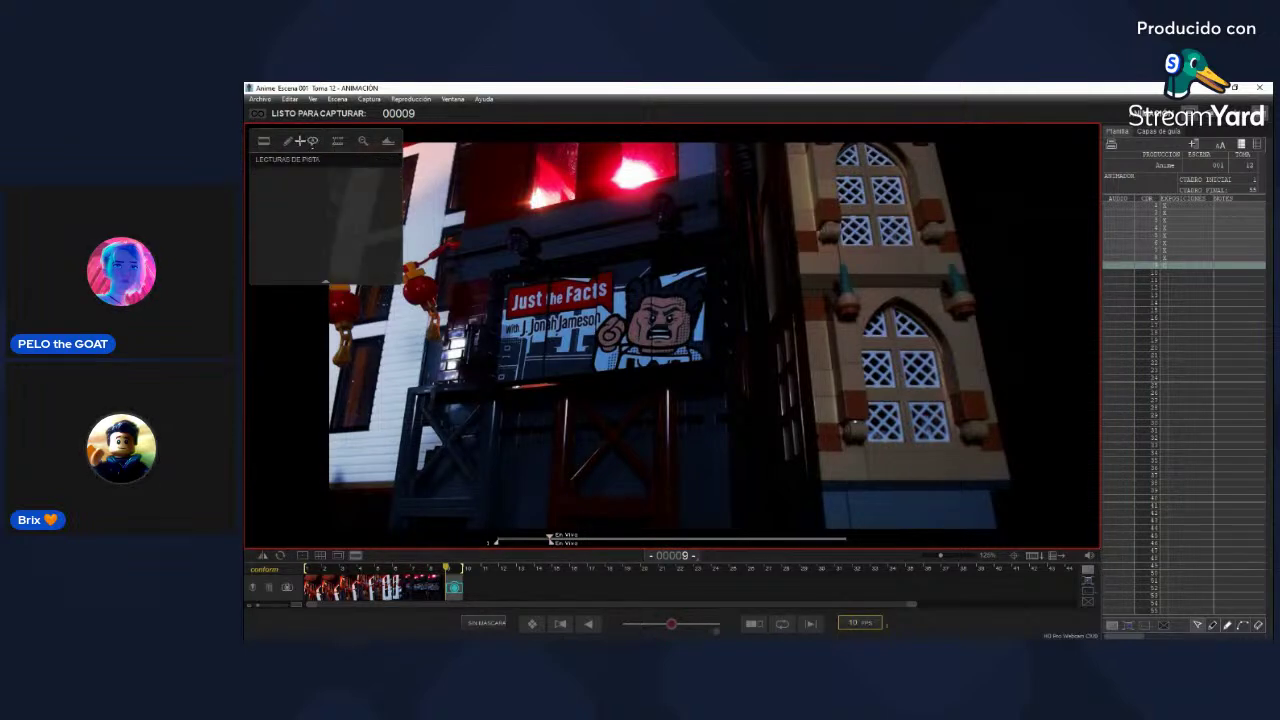
{"action": "left_click", "coordinate": [362, 141]}
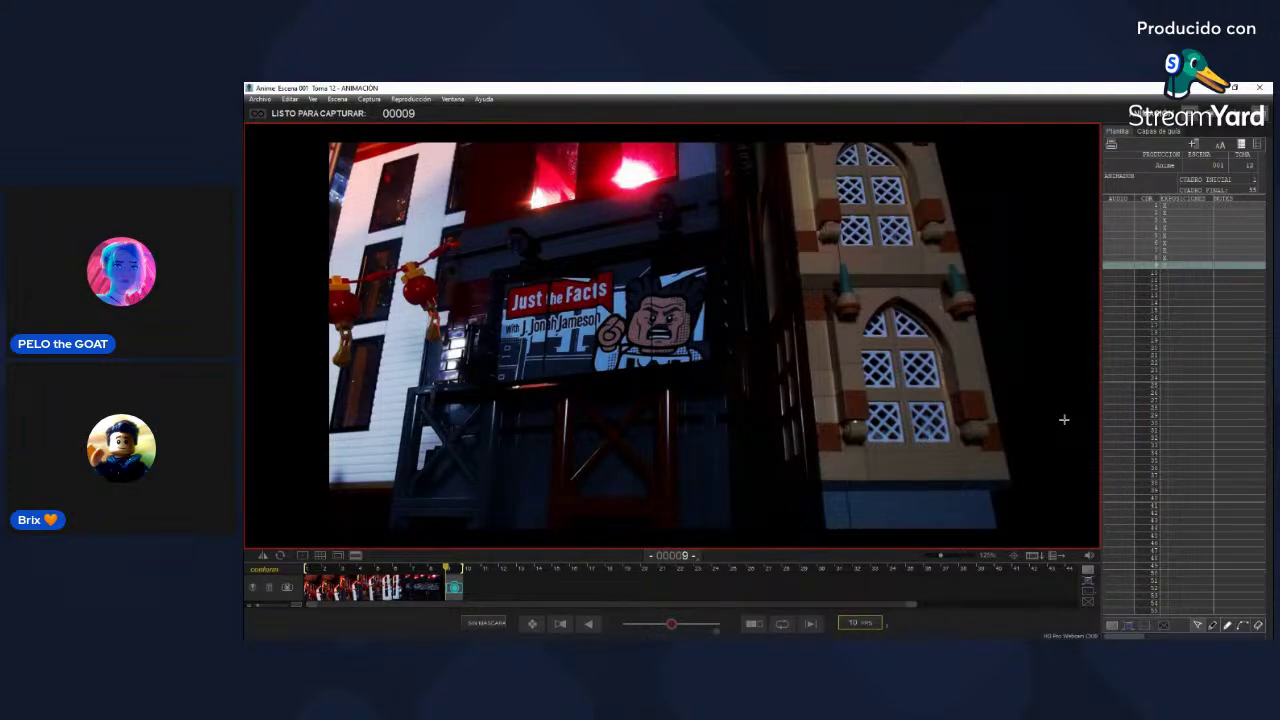
Step: Delete all eight captured frames from the timeline to empty the take
{"action": "key", "text": "Delete"}
{"action": "key", "text": "Delete"}
{"action": "key", "text": "Delete"}
{"action": "key", "text": "Delete"}
{"action": "key", "text": "Delete"}
{"action": "key", "text": "Delete"}
{"action": "key", "text": "Delete"}
{"action": "key", "text": "Delete"}
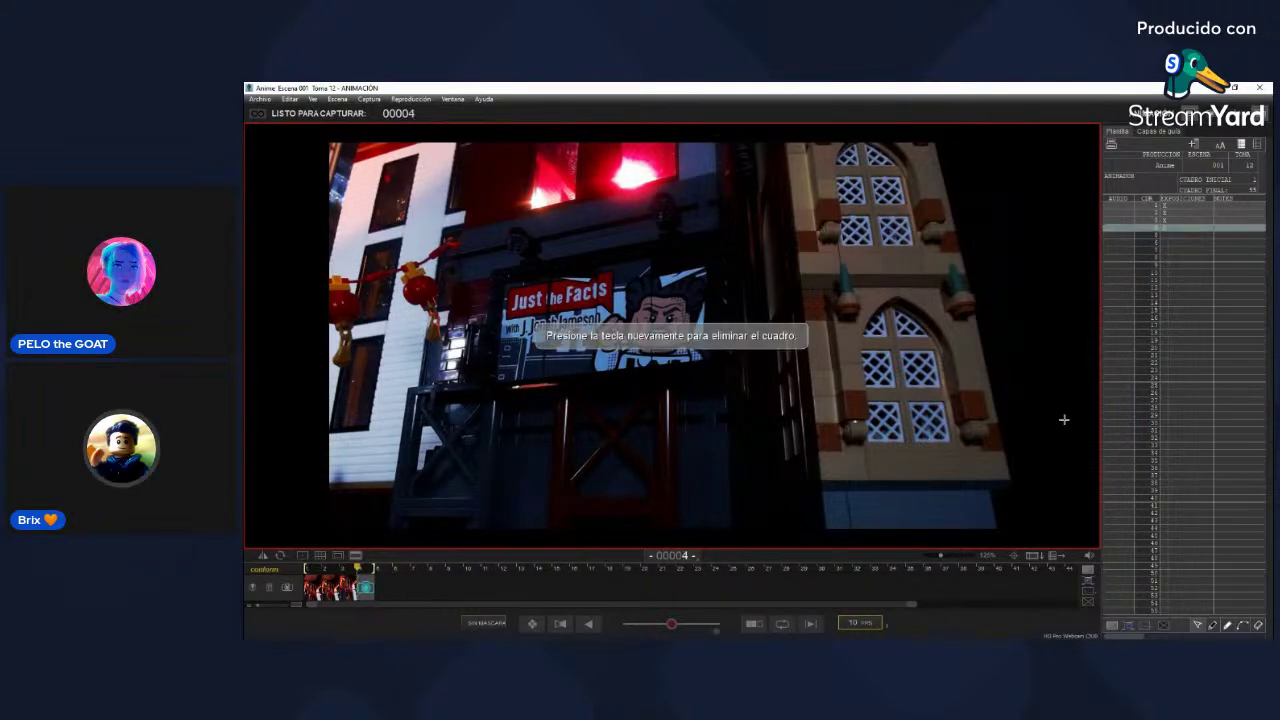
{"action": "key", "text": "Delete"}
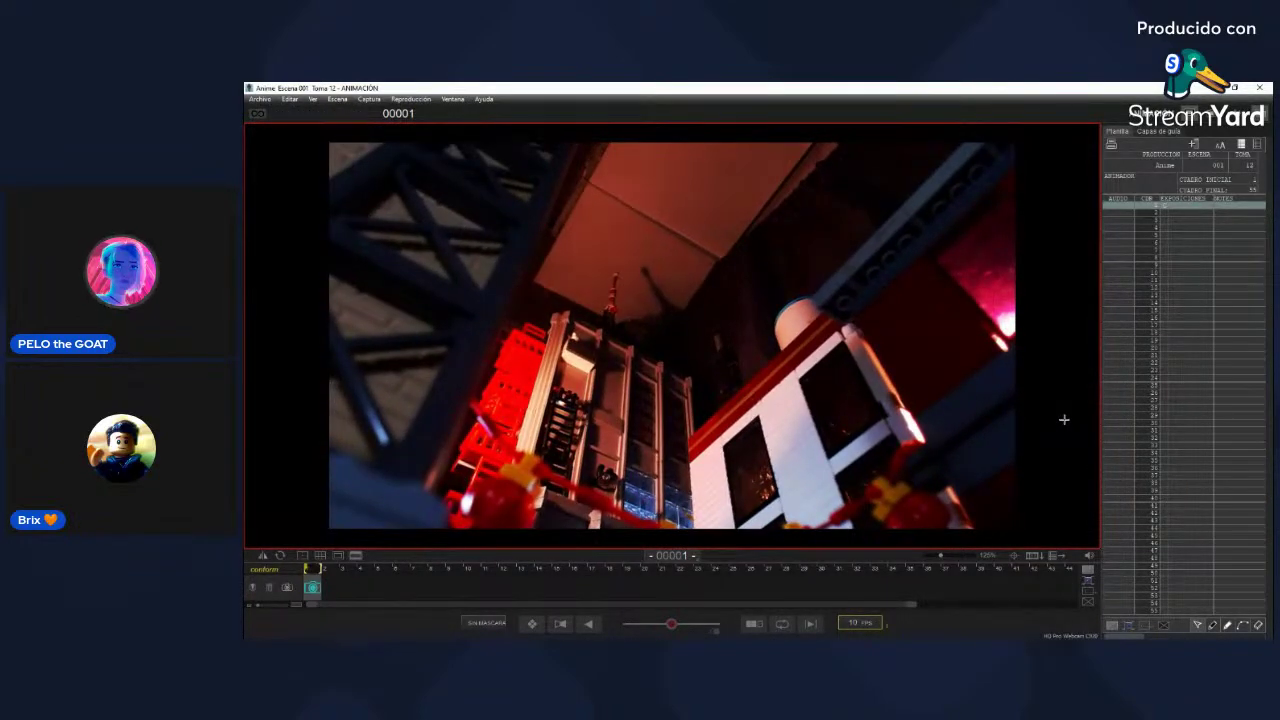
Step: Capture eight frames of a new pass from the higher skyscraper view to the billboard, and play the sequence back
{"action": "key", "text": "Return"}
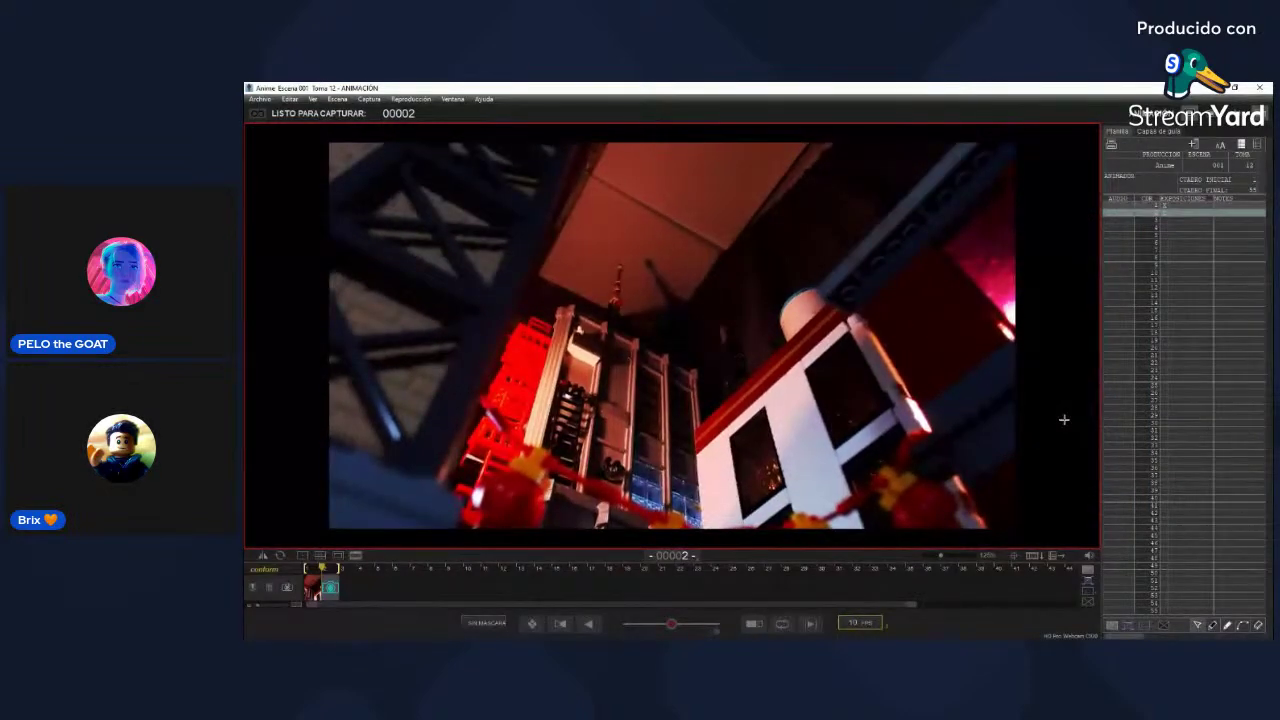
{"action": "key", "text": "Return"}
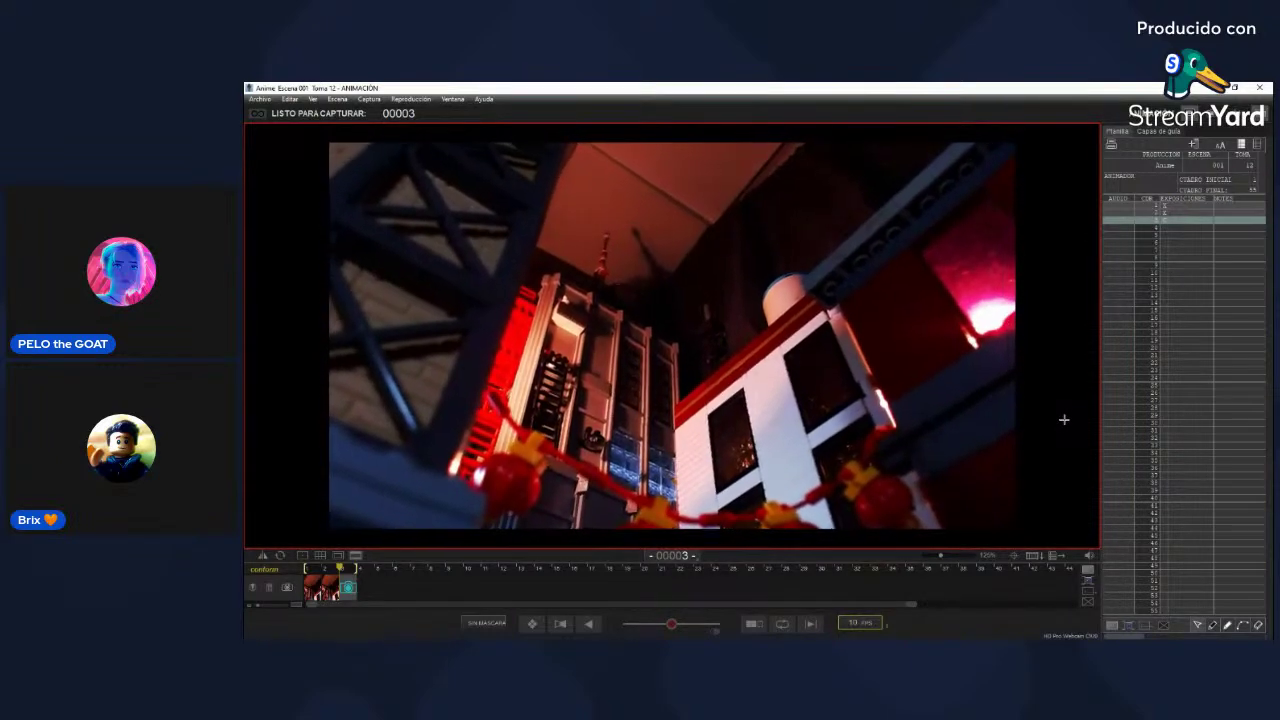
{"action": "key", "text": "Return"}
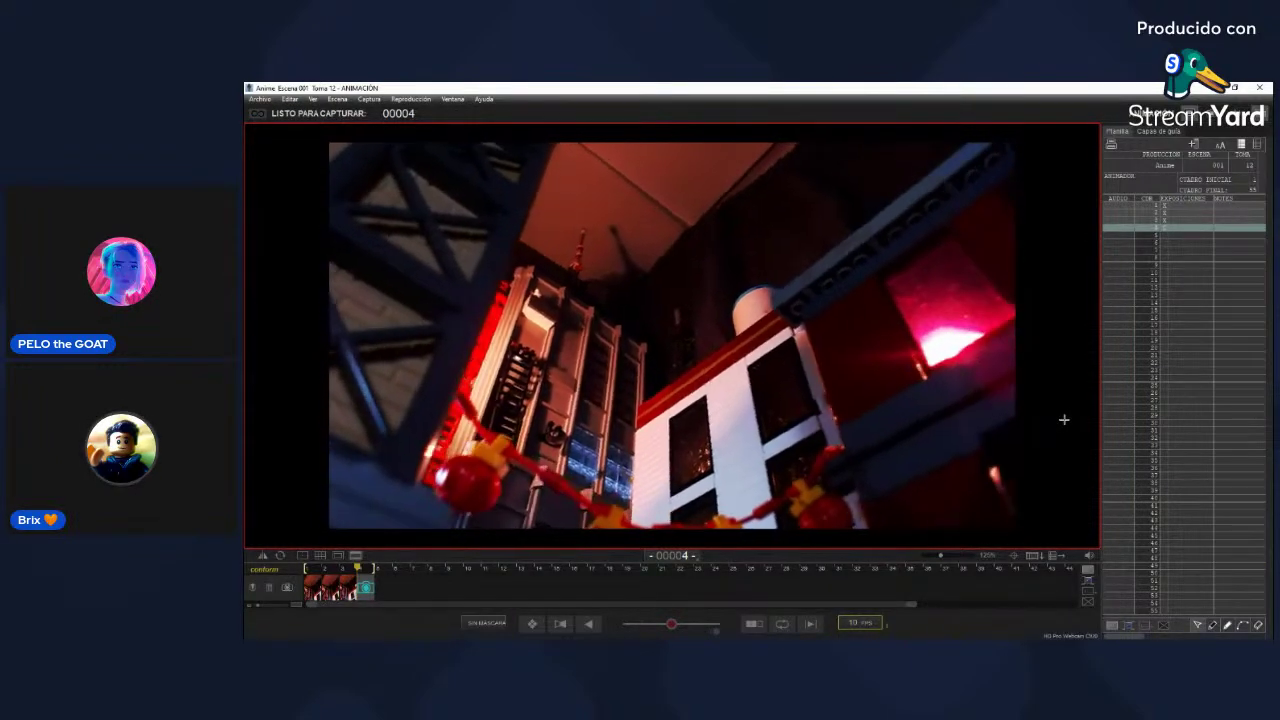
{"action": "key", "text": "Return"}
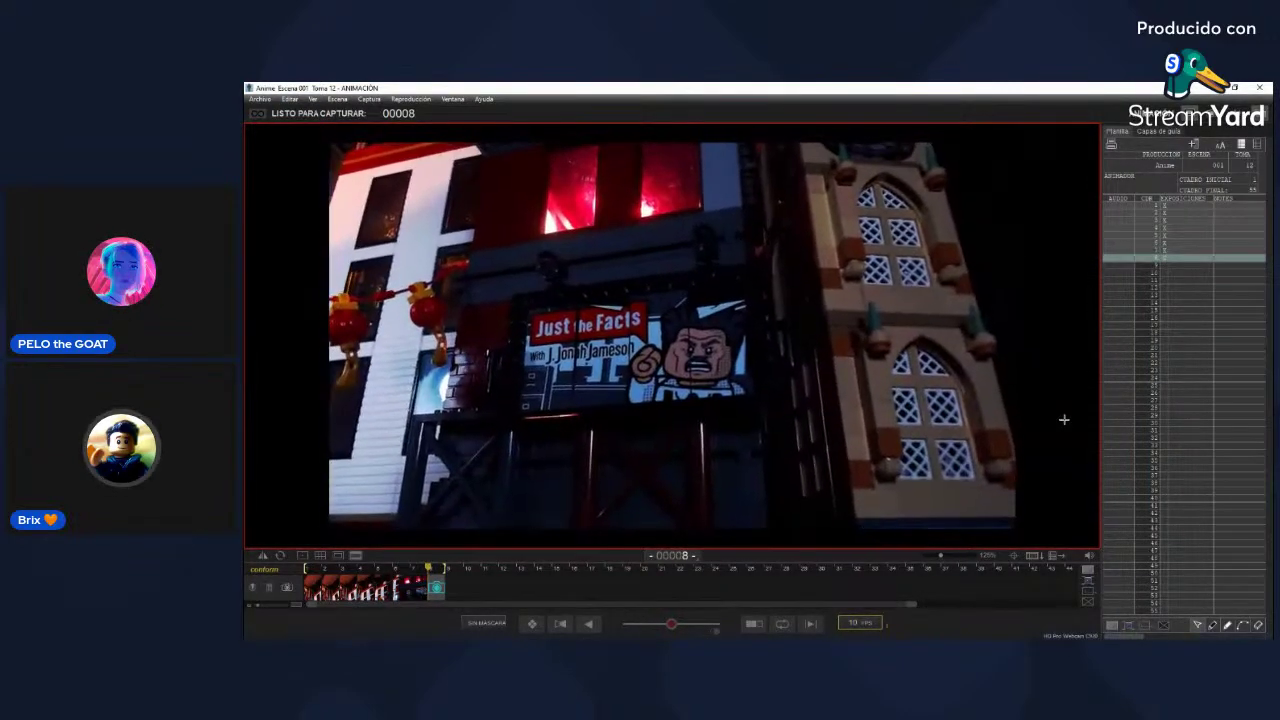
{"action": "key", "text": "0"}
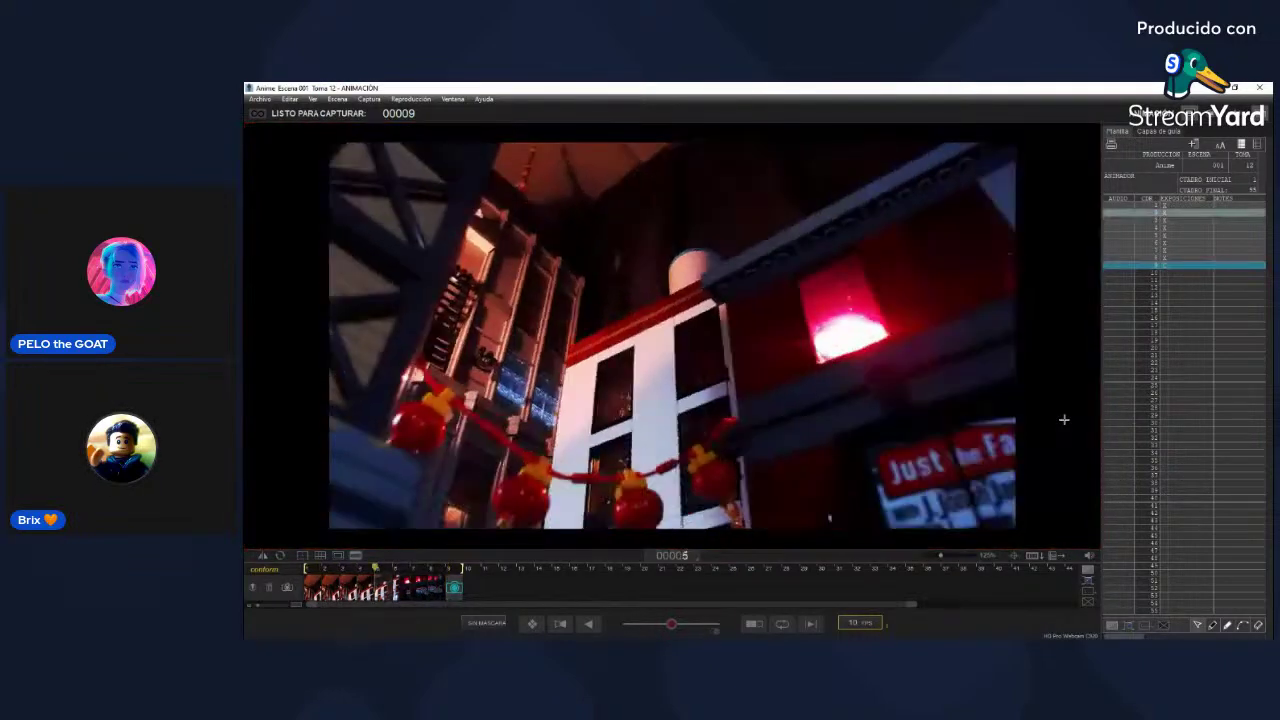
Step: Delete the eight frames of the second pass so the take is empty again
{"action": "key", "text": "Delete"}
{"action": "key", "text": "Delete"}
{"action": "key", "text": "Delete"}
{"action": "key", "text": "Delete"}
{"action": "key", "text": "Delete"}
{"action": "key", "text": "Delete"}
{"action": "key", "text": "Delete"}
{"action": "key", "text": "Delete"}
{"action": "key", "text": "Delete"}
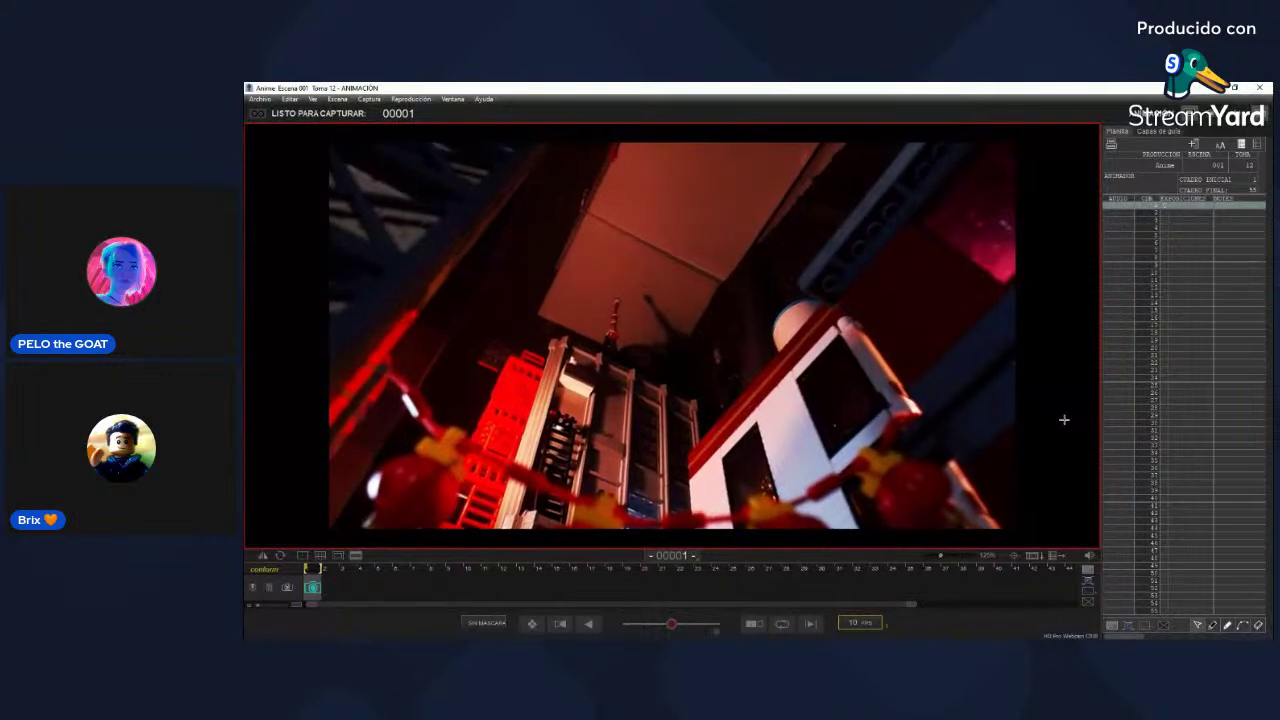
Step: Capture frames 1 to 9 of the camera move from the rooftops past the lanterns to the "Just the Facts" billboard
{"action": "key", "text": "Return"}
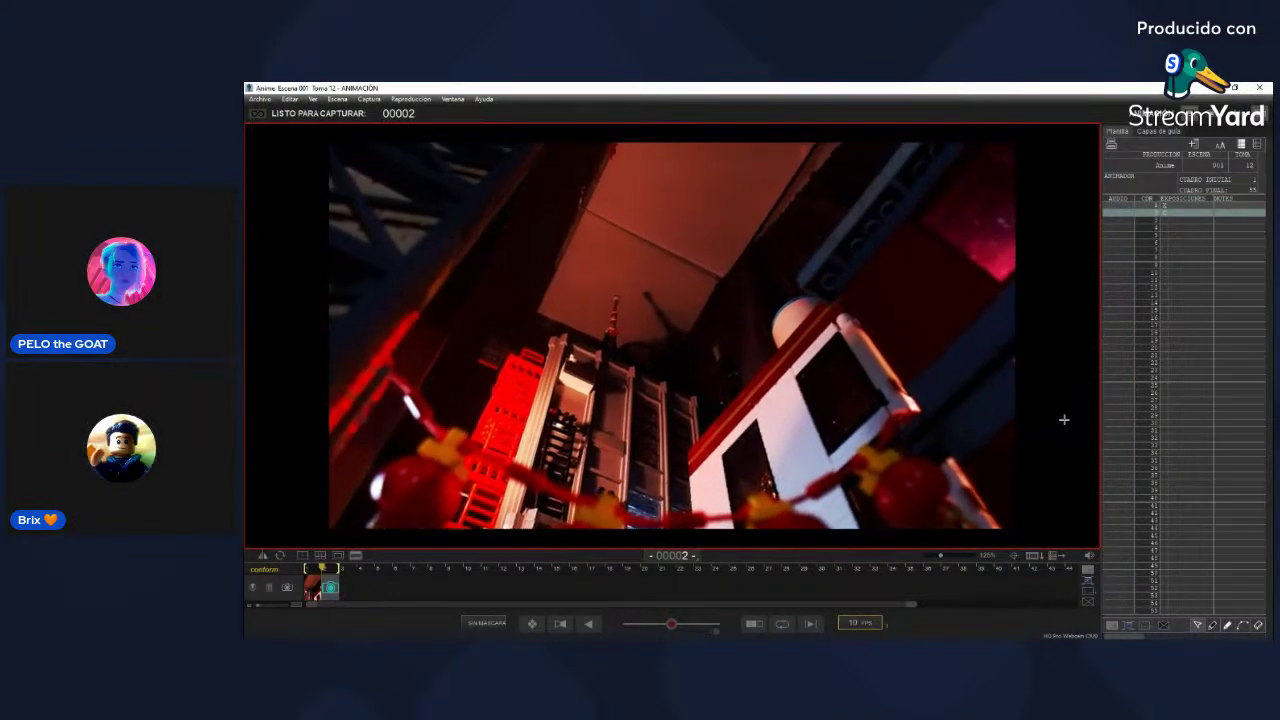
{"action": "key", "text": "Return"}
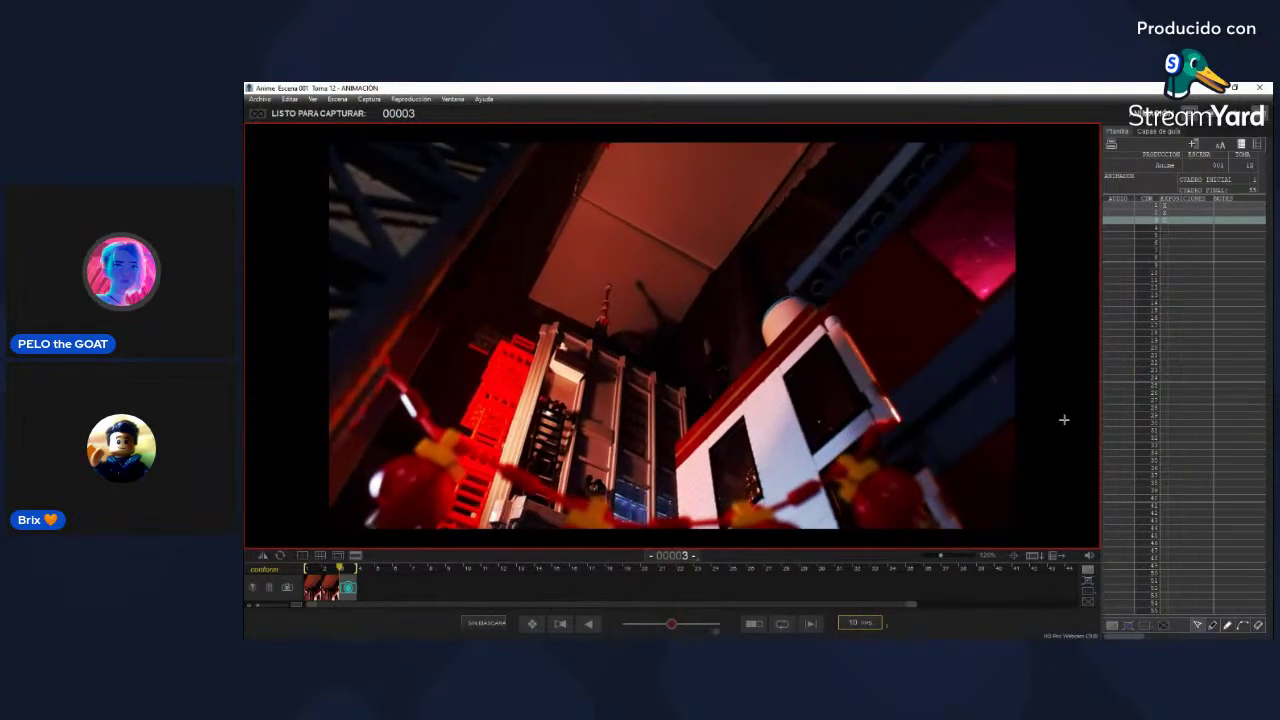
{"action": "key", "text": "Return"}
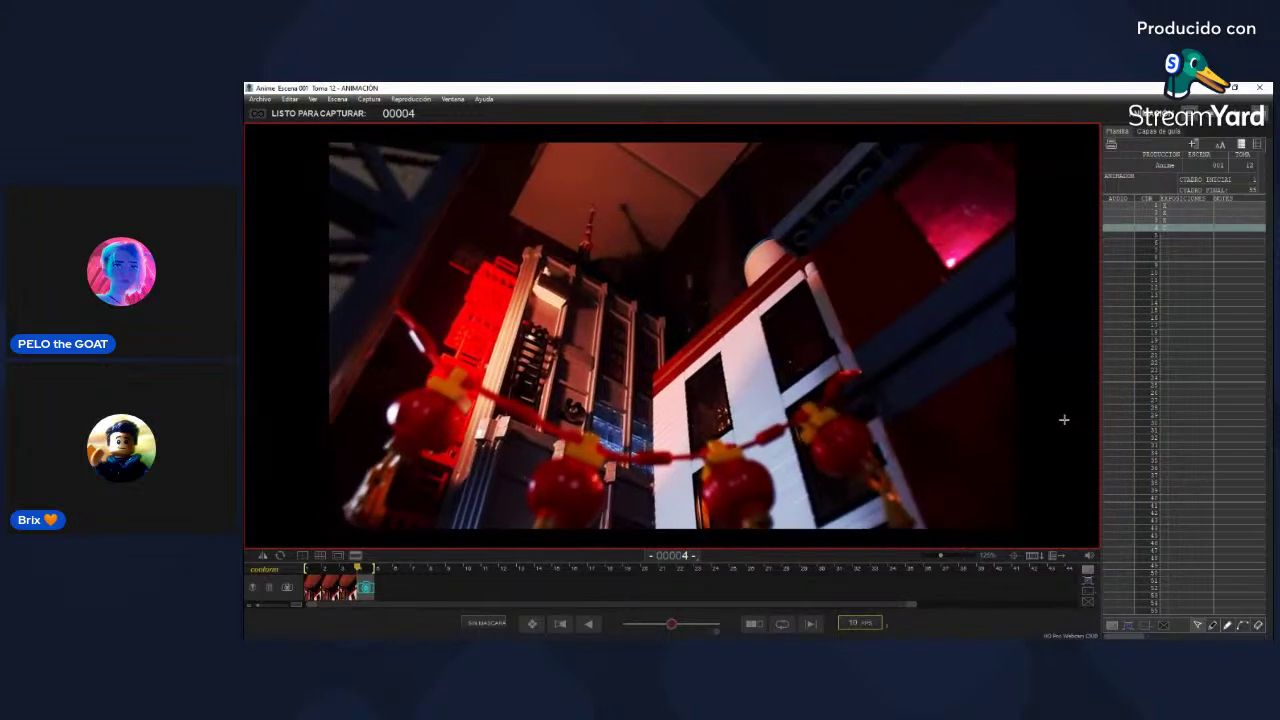
{"action": "key", "text": "Return"}
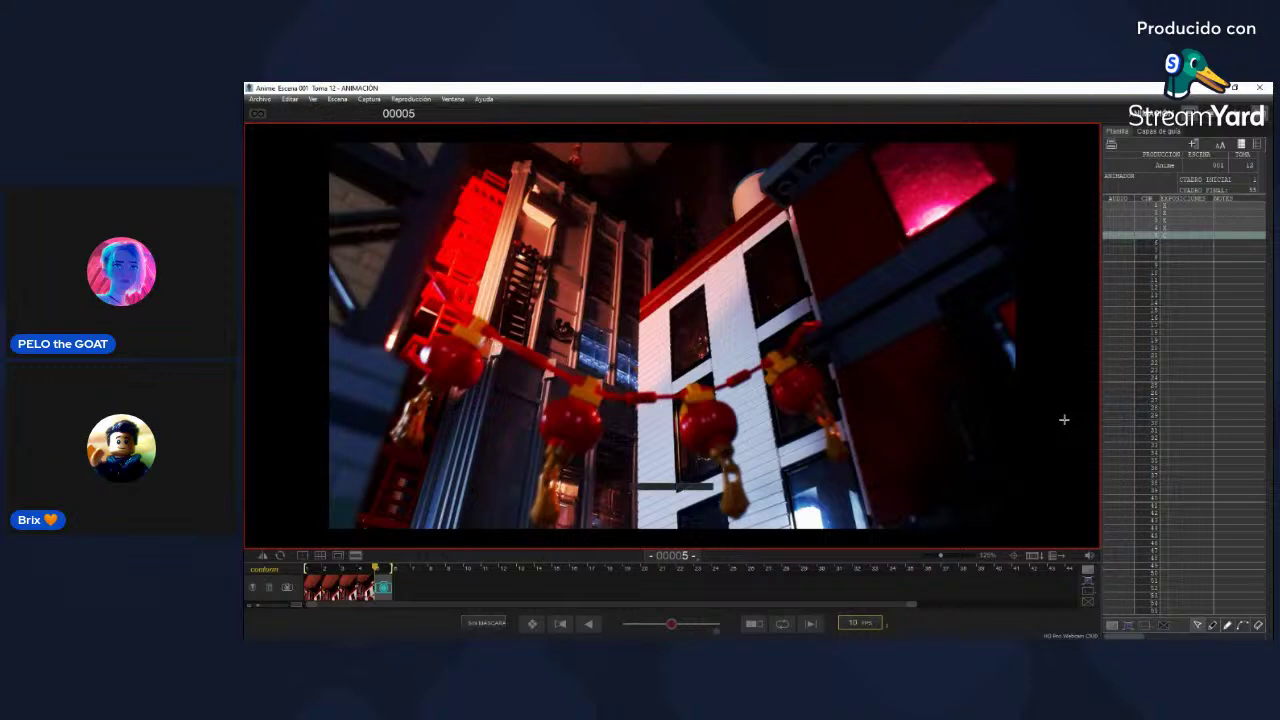
{"action": "key", "text": "Return"}
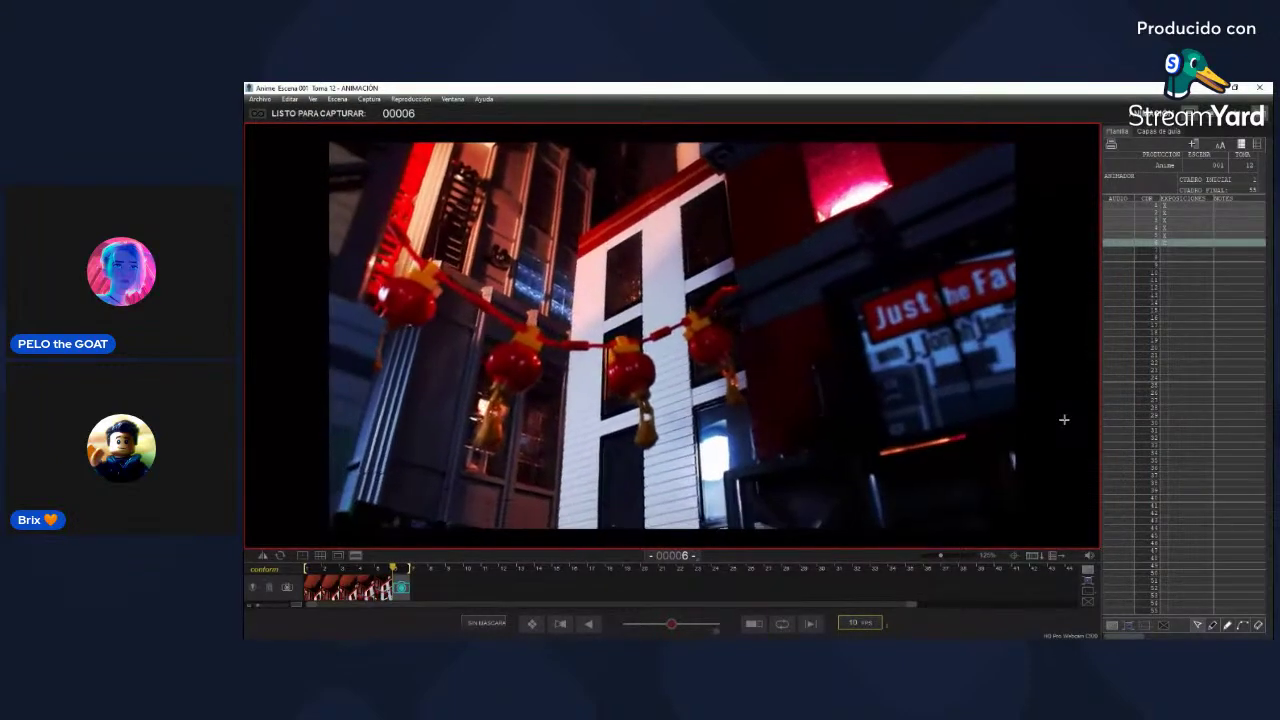
{"action": "key", "text": "Return"}
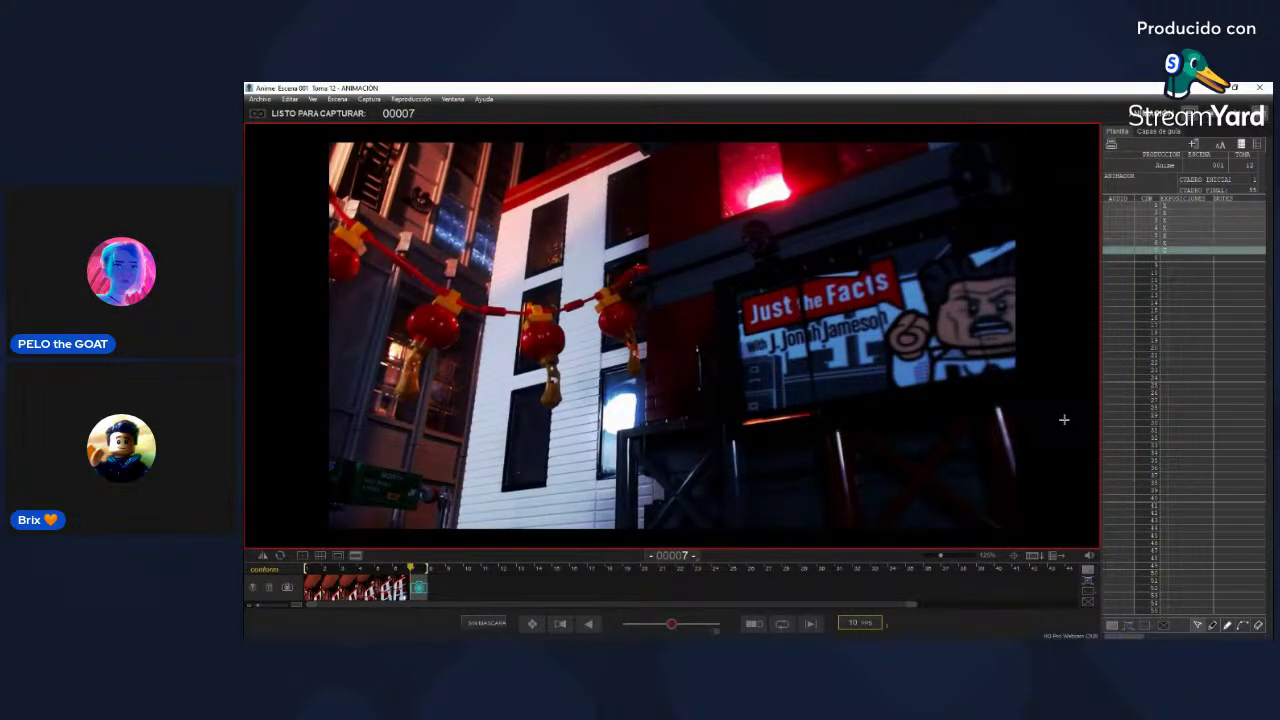
{"action": "key", "text": "Return"}
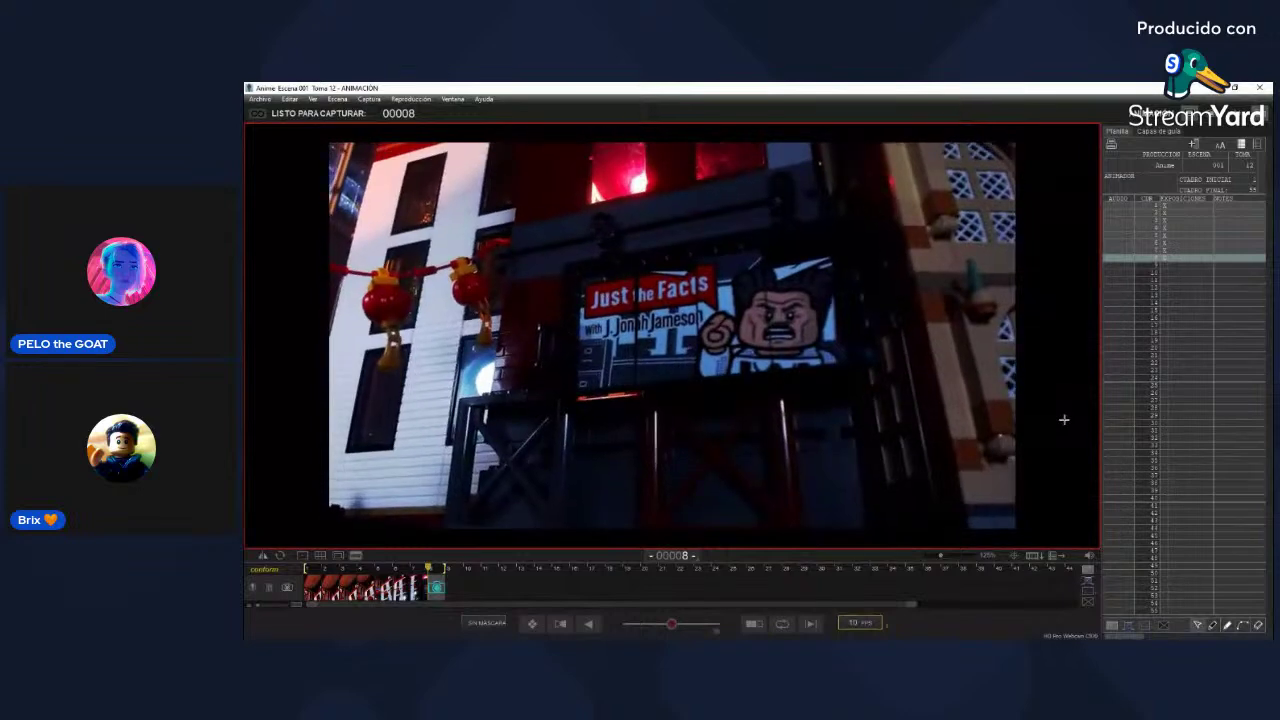
{"action": "key", "text": "Return"}
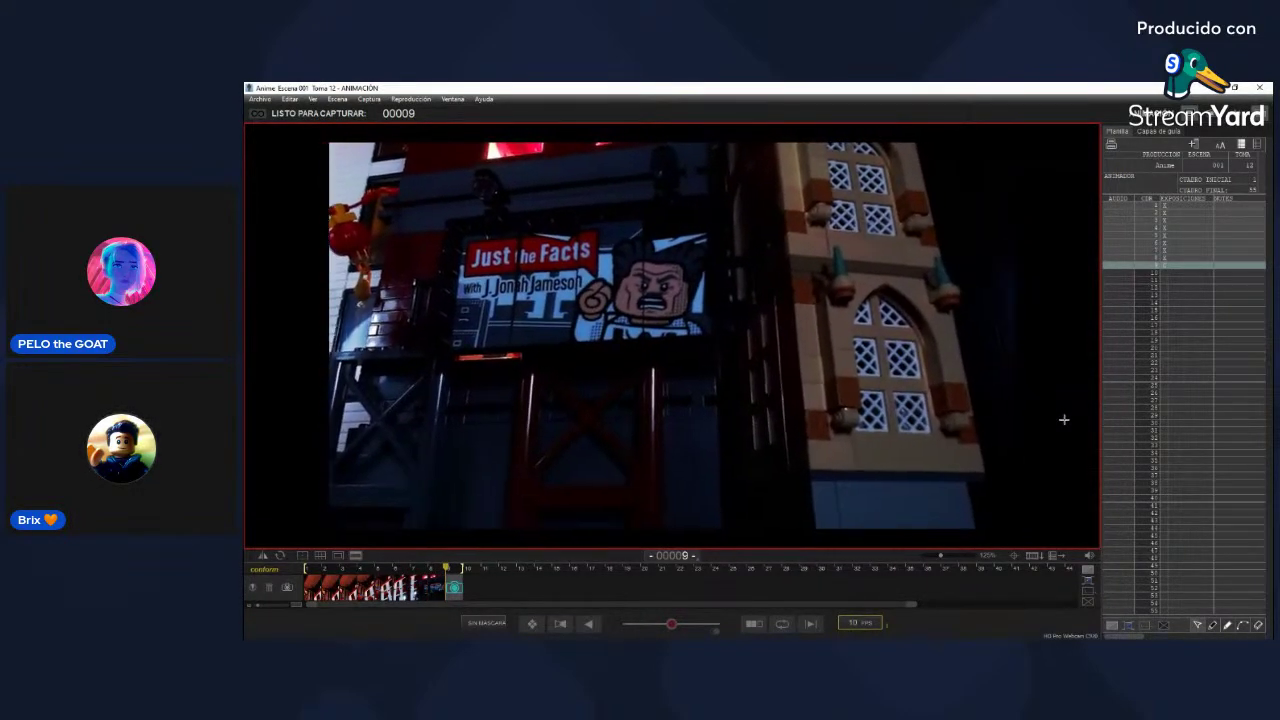
{"action": "key", "text": "Return"}
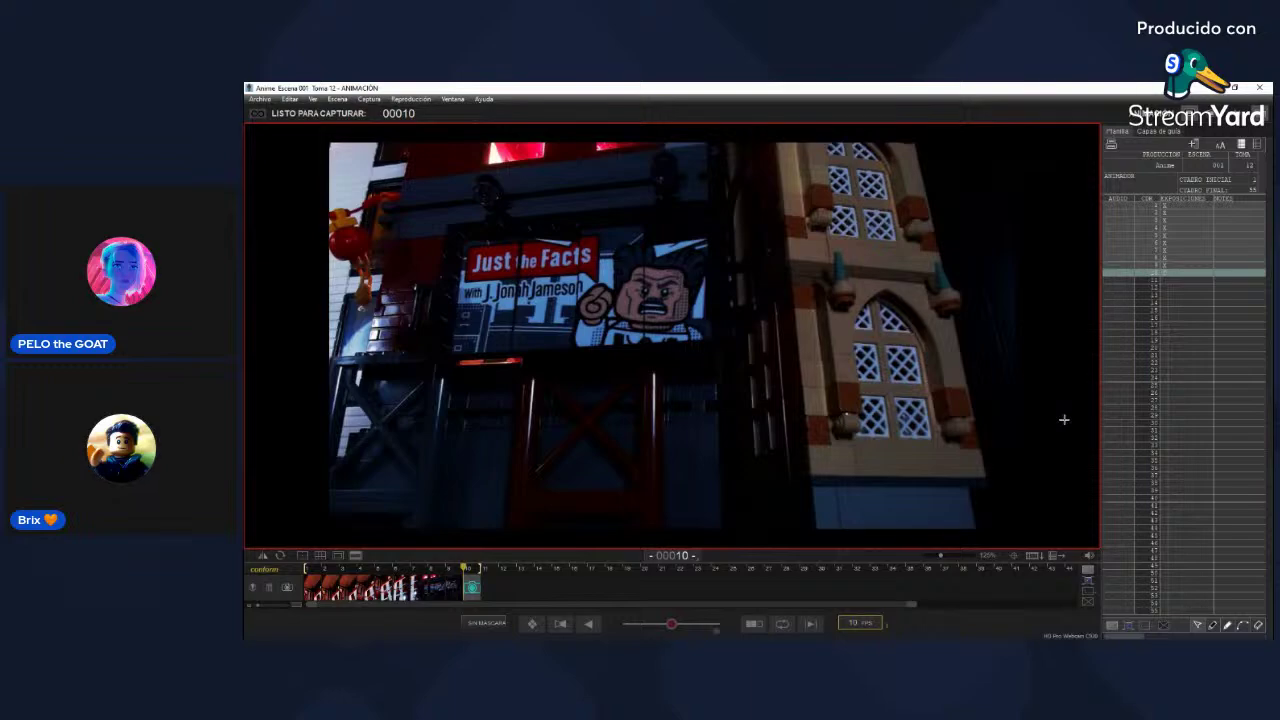
Step: Play back the nine-frame billboard pass and delete all of its frames to empty the take
{"action": "key", "text": "0"}
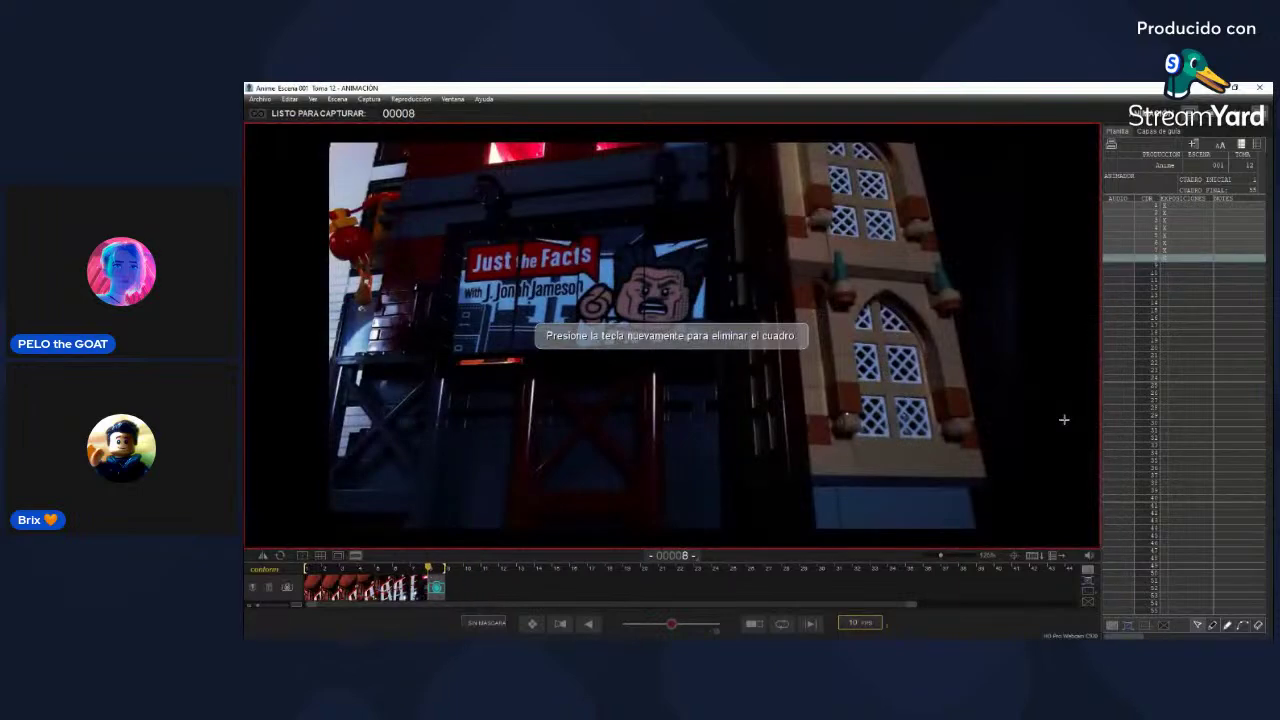
{"action": "key", "text": "Delete"}
{"action": "key", "text": "Delete"}
{"action": "key", "text": "Delete"}
{"action": "key", "text": "Delete"}
{"action": "key", "text": "Delete"}
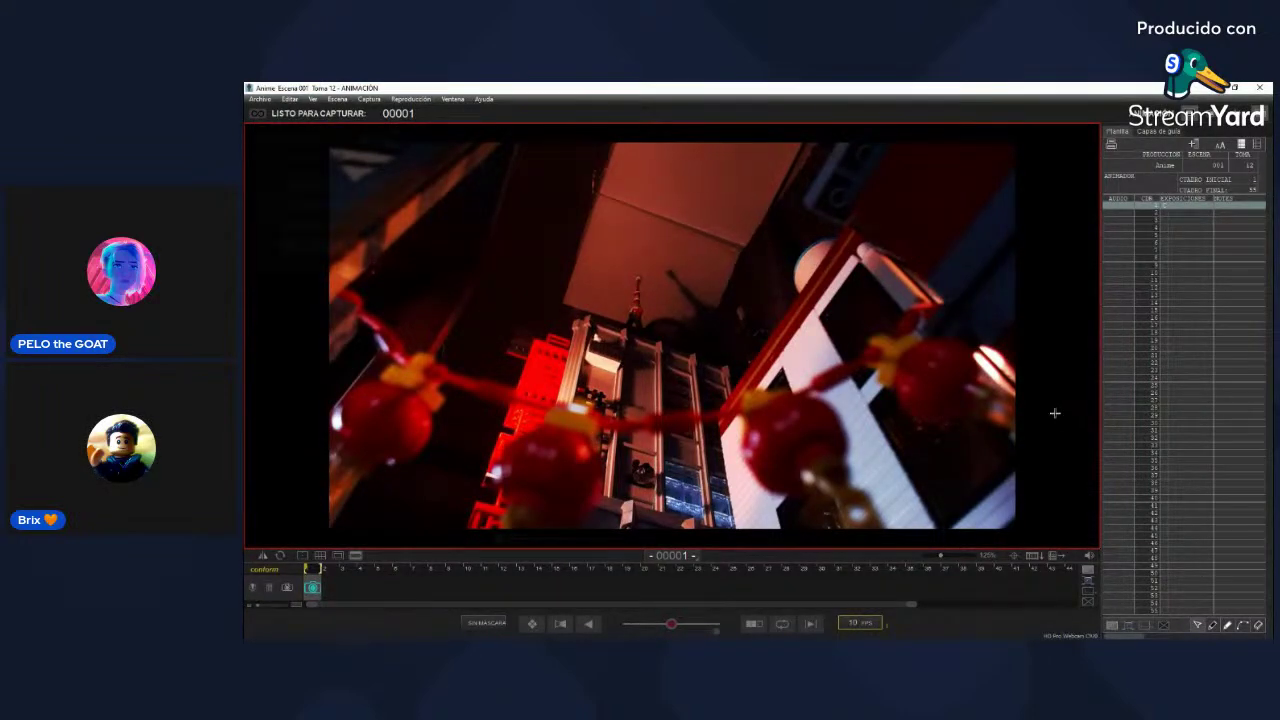
{"action": "mouse_move", "coordinate": [838, 339]}
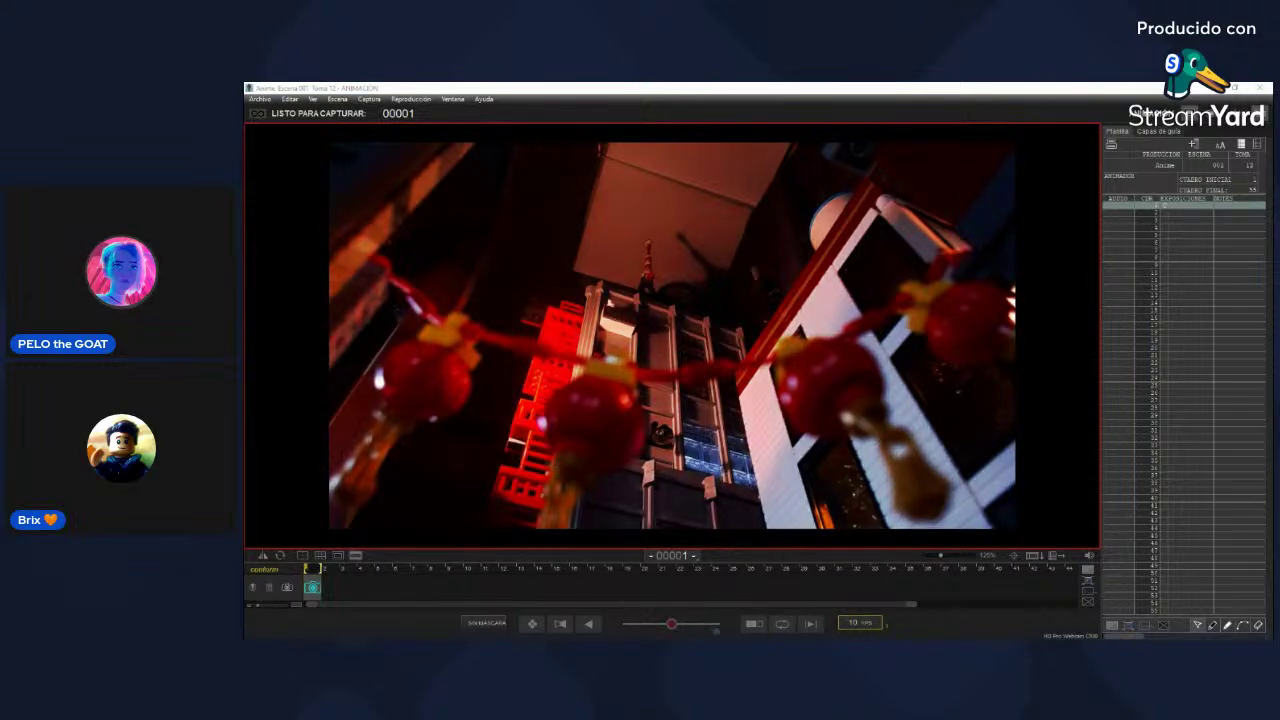
{"action": "mouse_move", "coordinate": [1089, 360]}
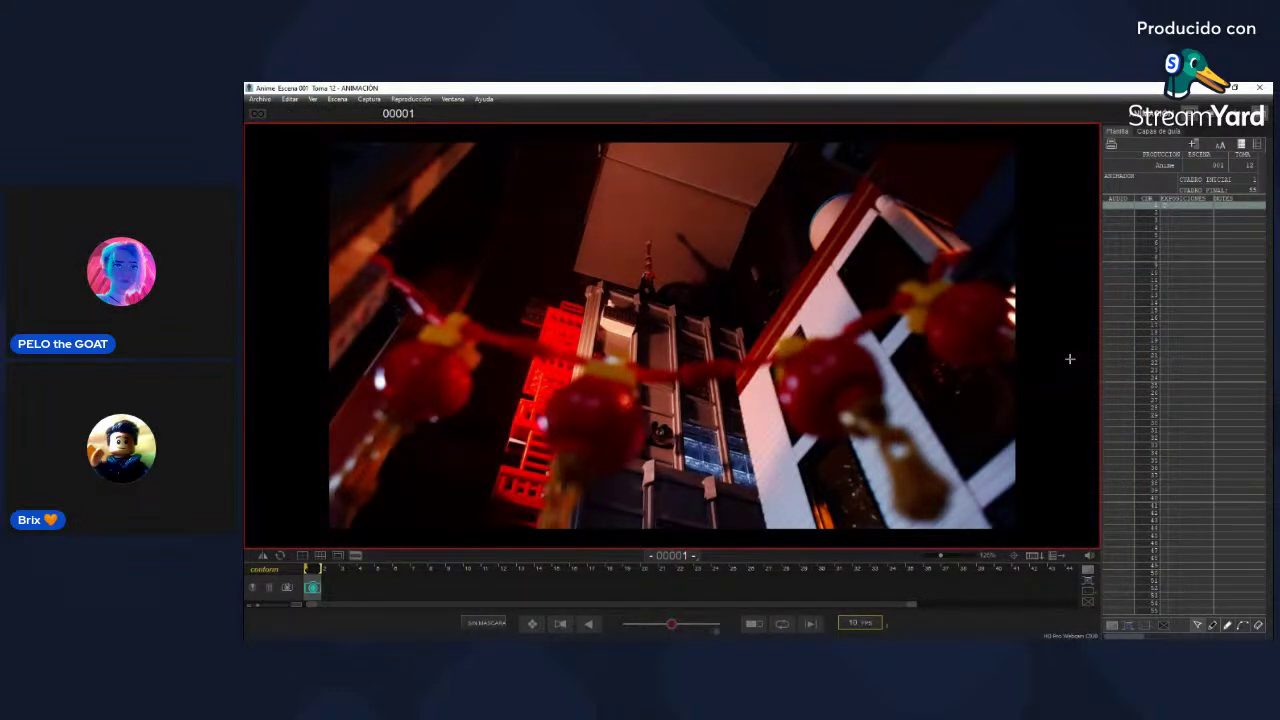
{"action": "key", "text": "Return"}
{"action": "key", "text": "Delete"}
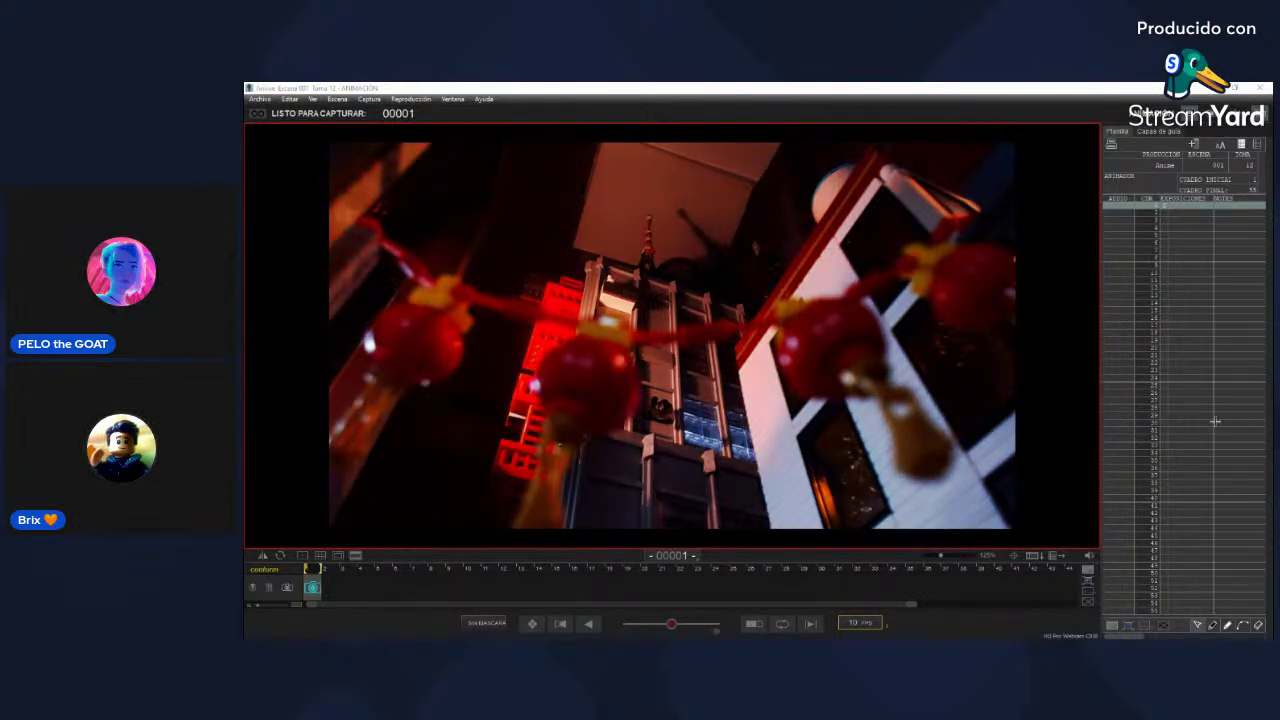
Step: Capture frames 1 to 4 of a new pass on the skyscraper, with the lantern string and steel structure in the foreground
{"action": "mouse_move", "coordinate": [1086, 420]}
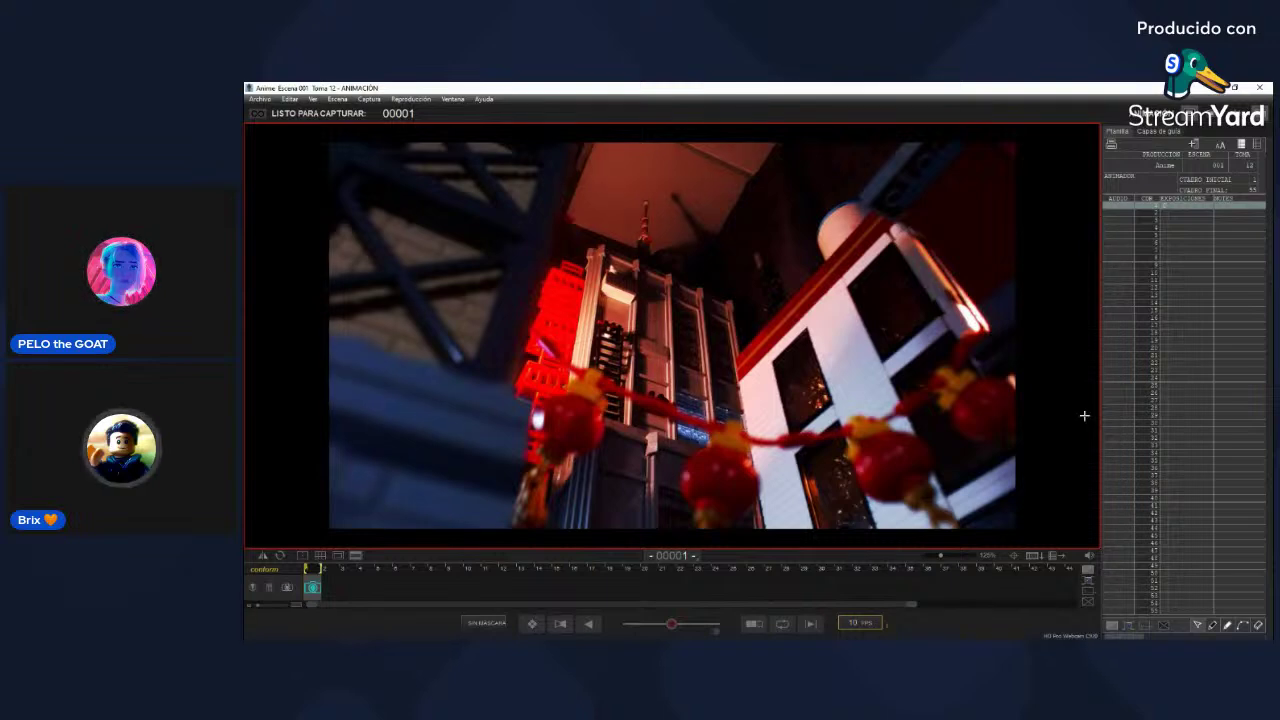
{"action": "key", "text": "Return"}
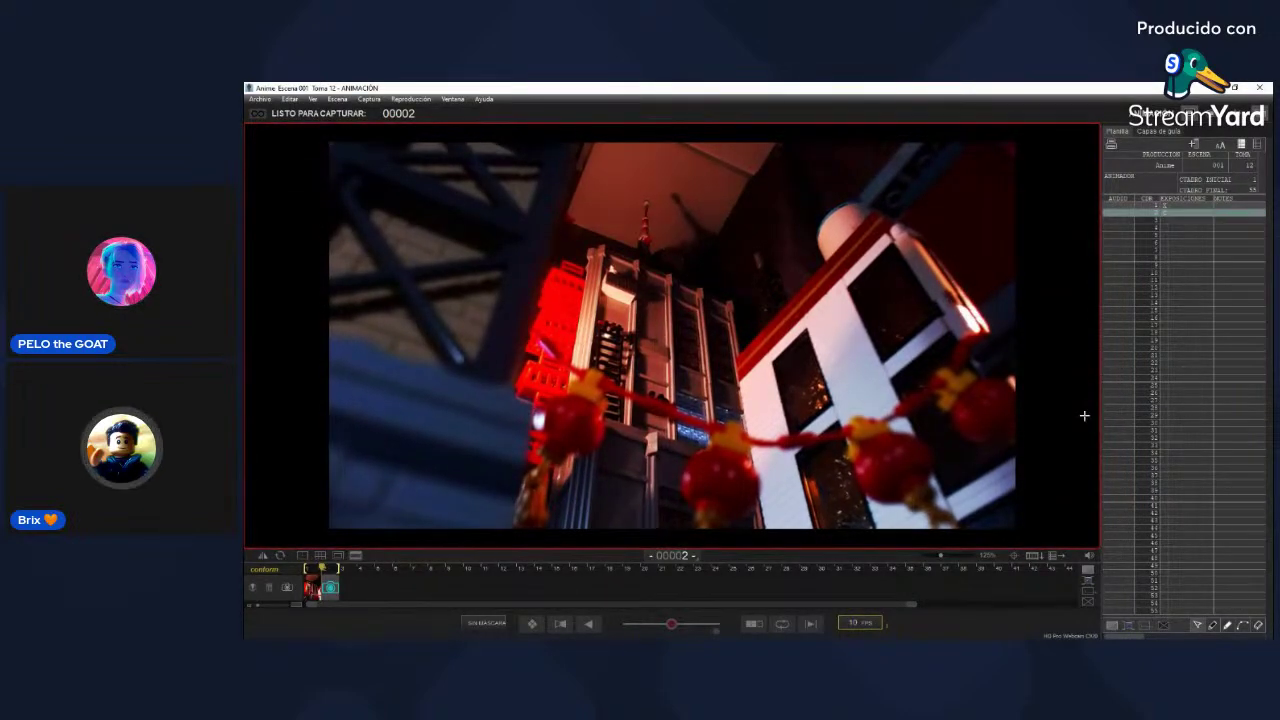
{"action": "key", "text": "Return"}
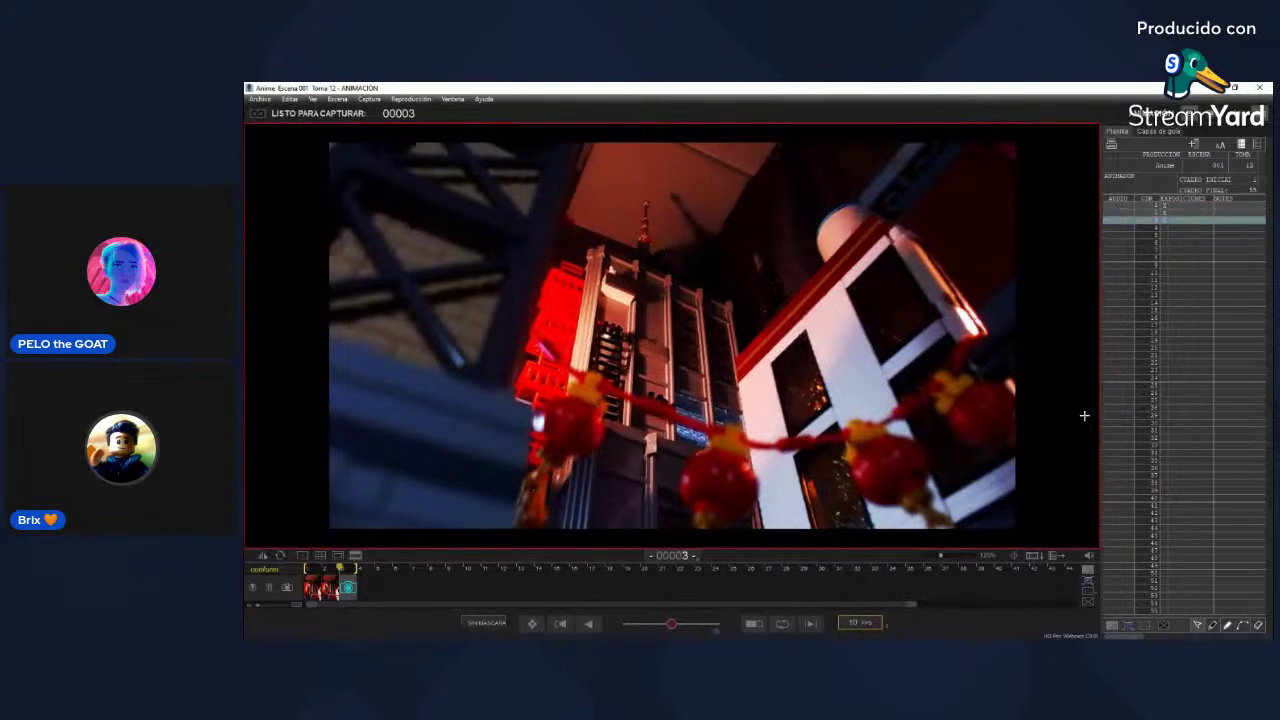
{"action": "key", "text": "Return"}
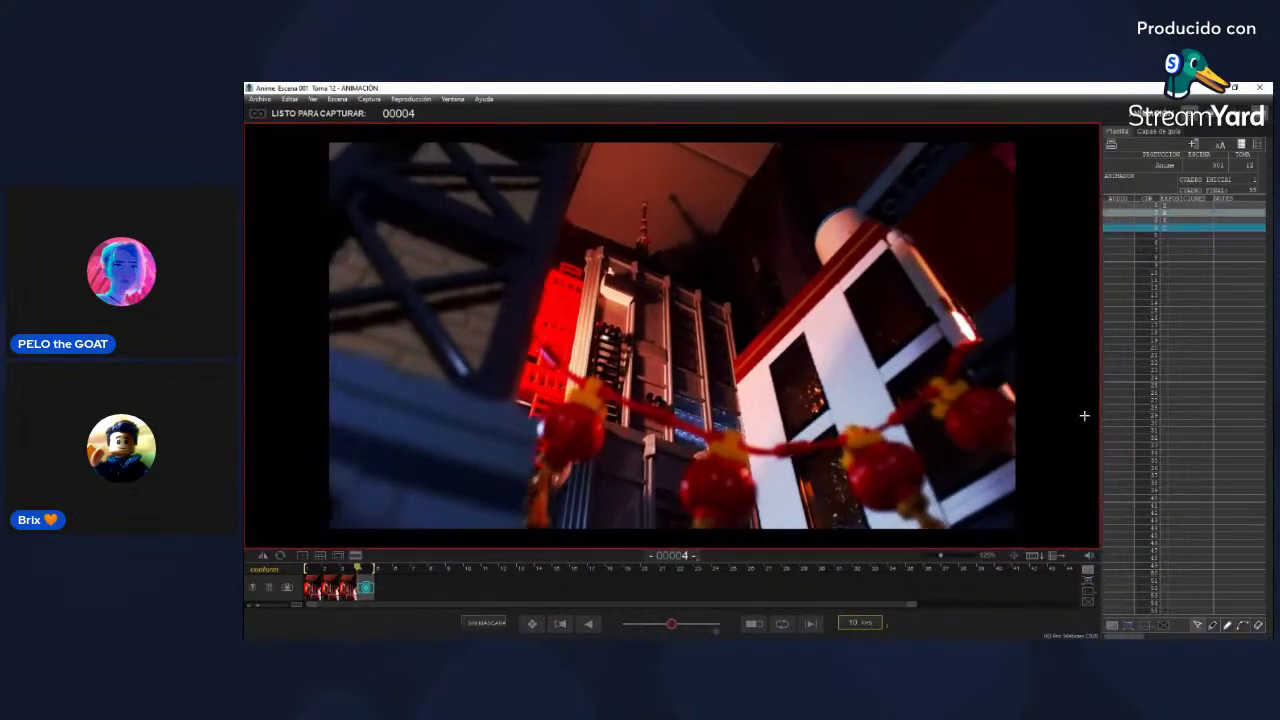
{"action": "key", "text": "Left"}
{"action": "key", "text": "Right"}
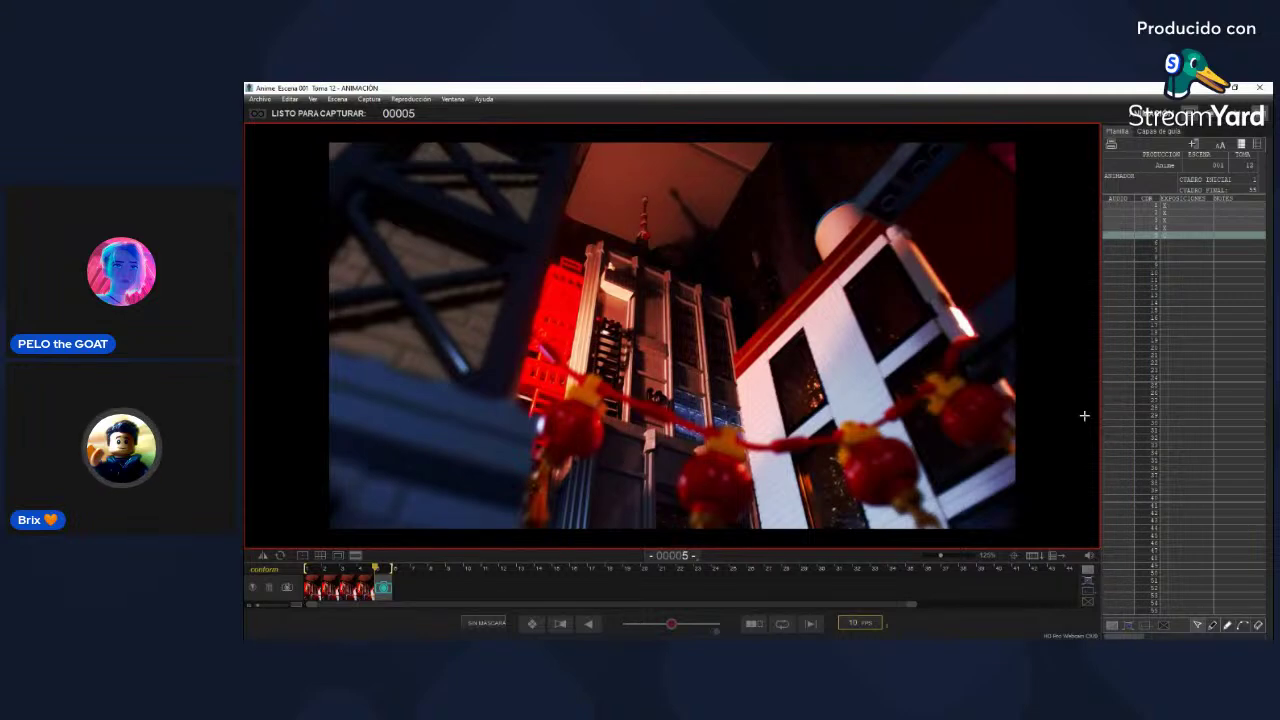
Step: Check the movement by flipping between the four captured frames and the live view, and capture frame 5
{"action": "key", "text": "Left"}
{"action": "key", "text": "Left"}
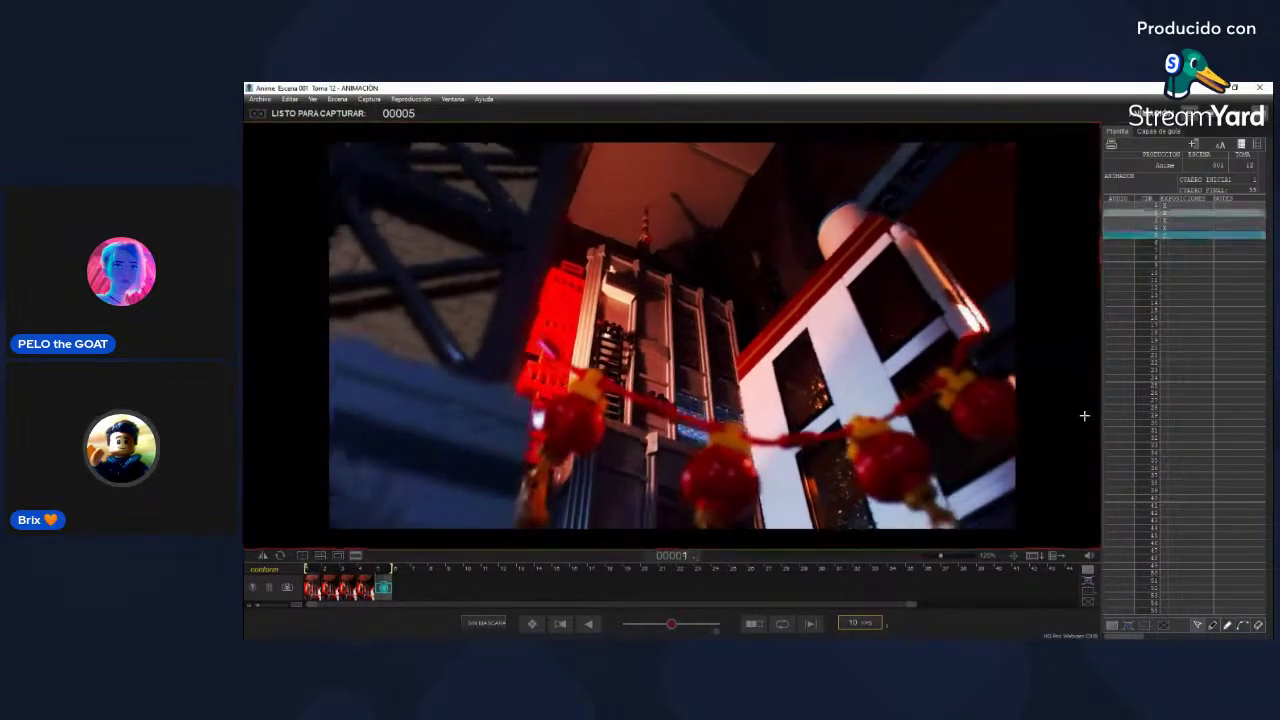
{"action": "key", "text": "Right"}
{"action": "key", "text": "Right"}
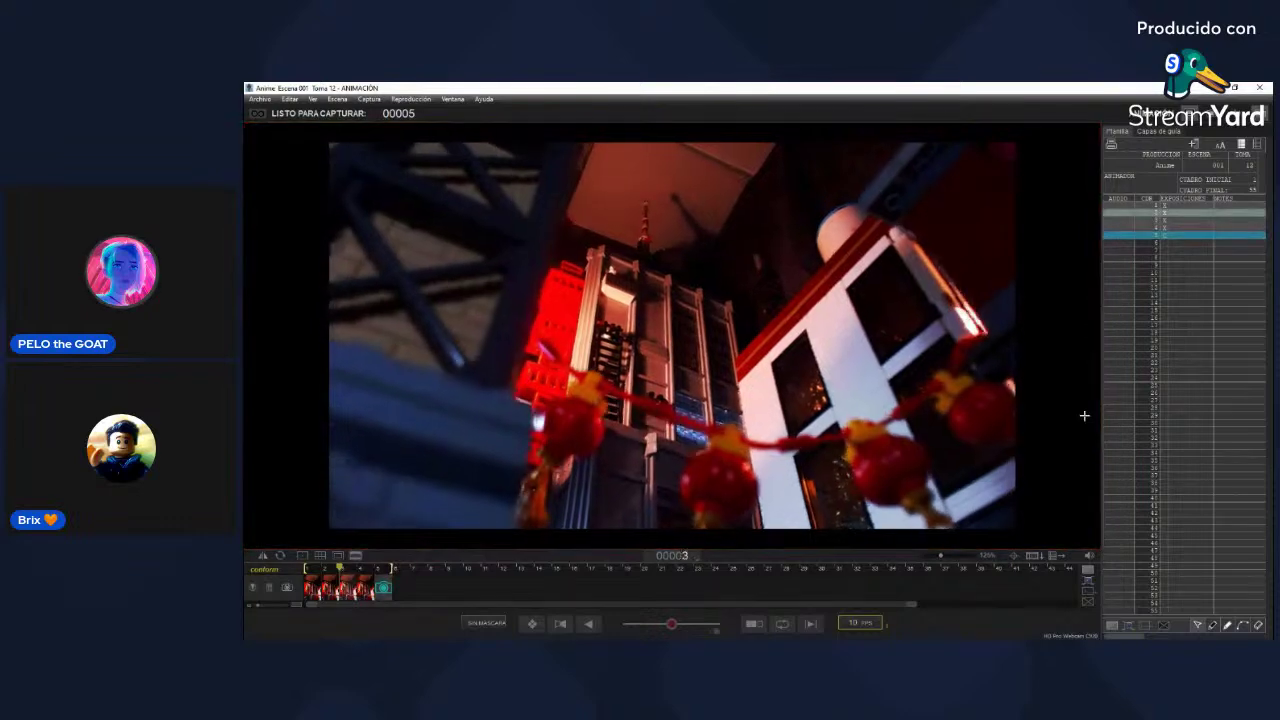
{"action": "key", "text": "Left"}
{"action": "key", "text": "Right"}
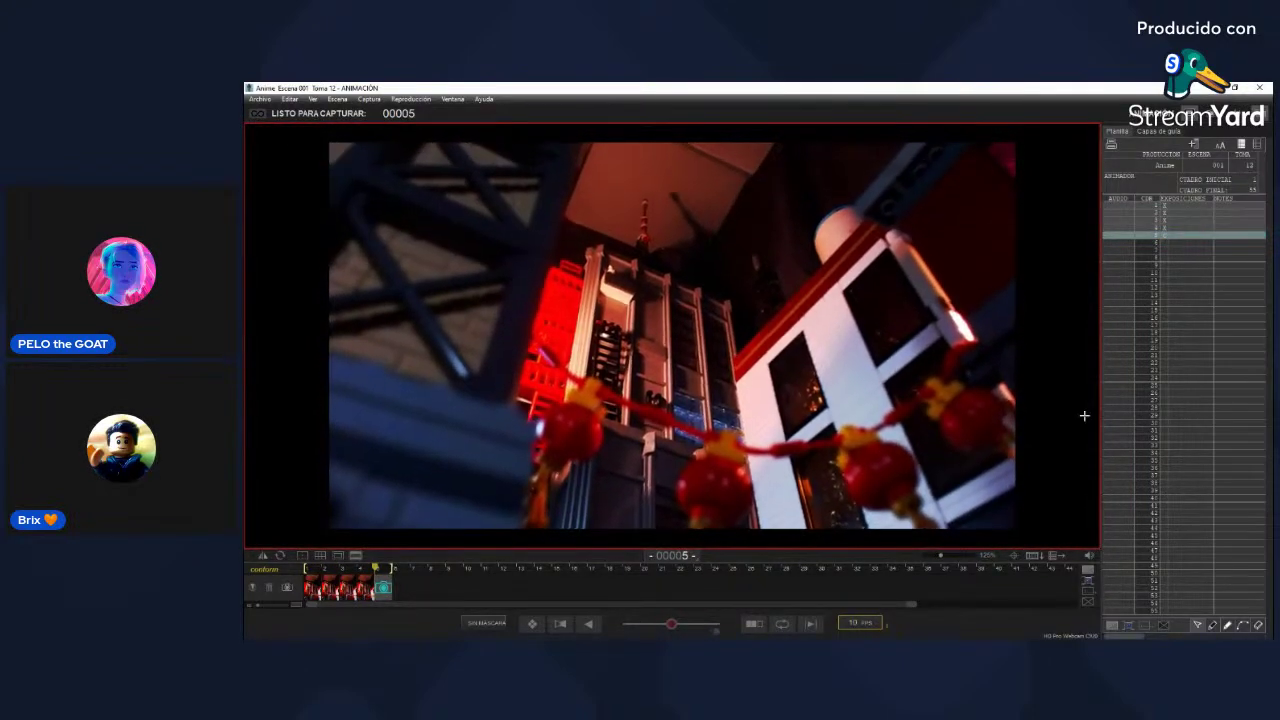
{"action": "key", "text": "0"}
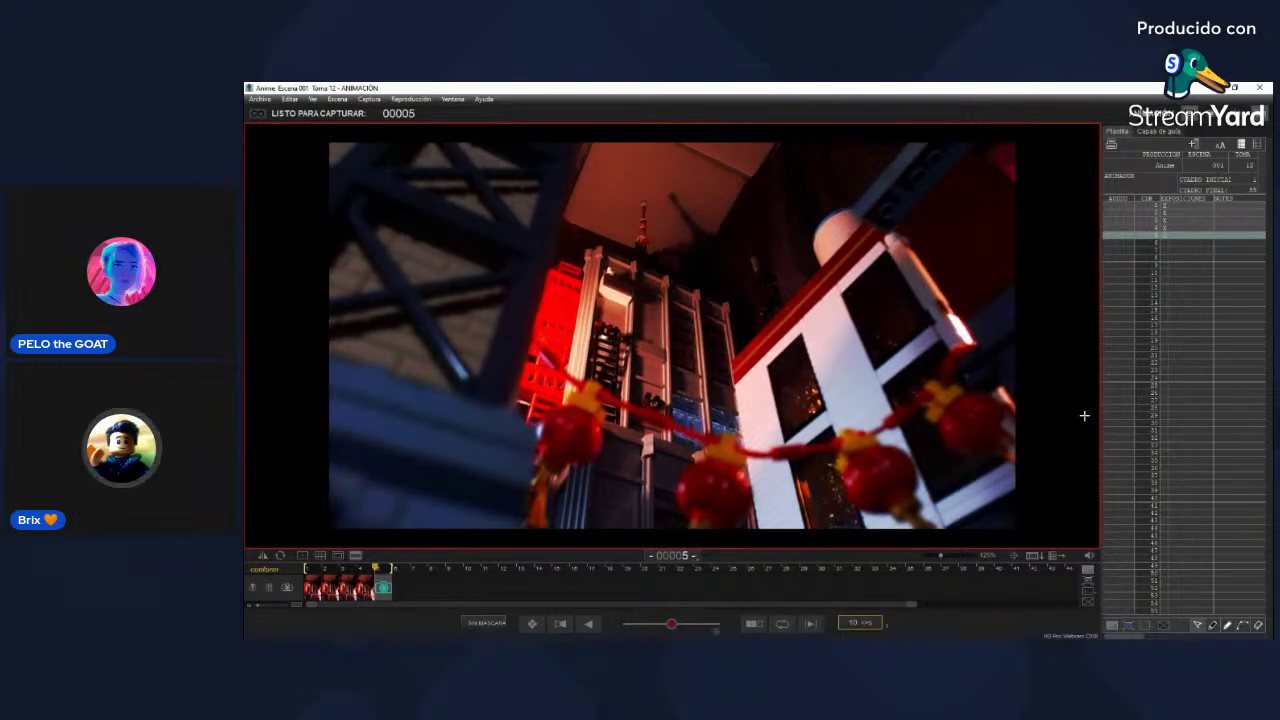
{"action": "key", "text": "1"}
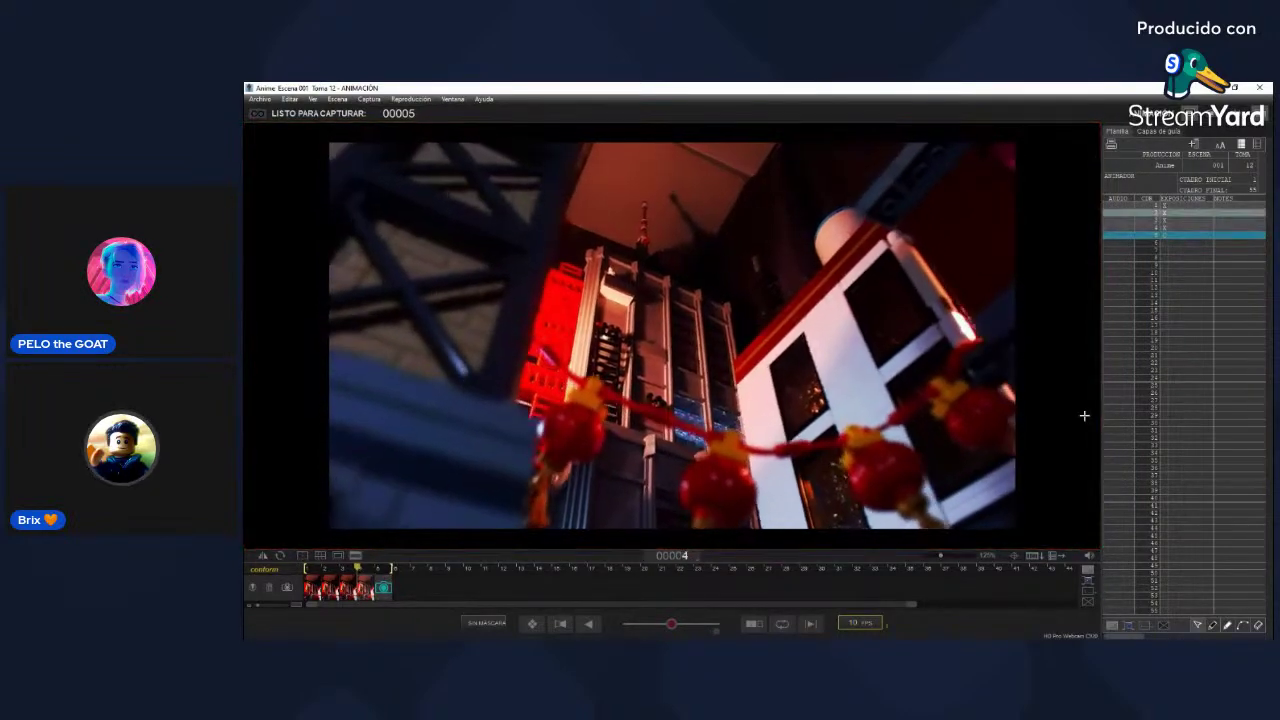
{"action": "key", "text": "1"}
{"action": "key", "text": "1"}
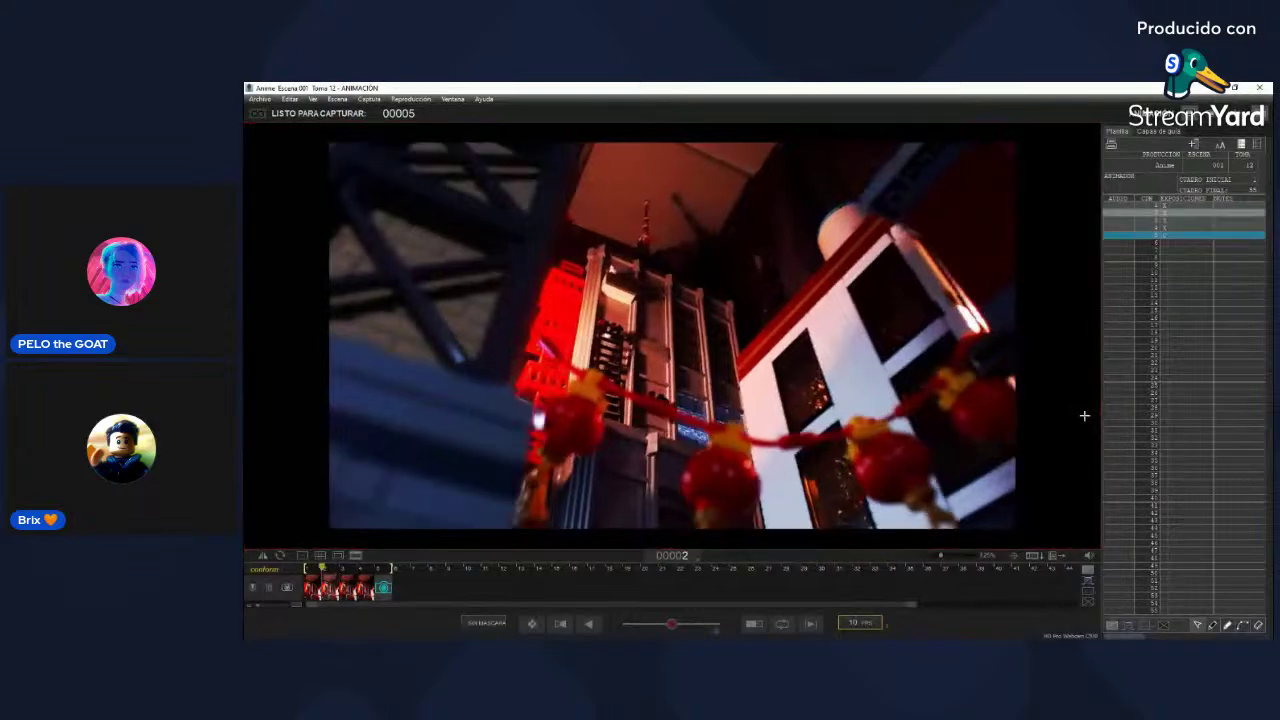
{"action": "key", "text": "3"}
{"action": "key", "text": "3"}
{"action": "key", "text": "3"}
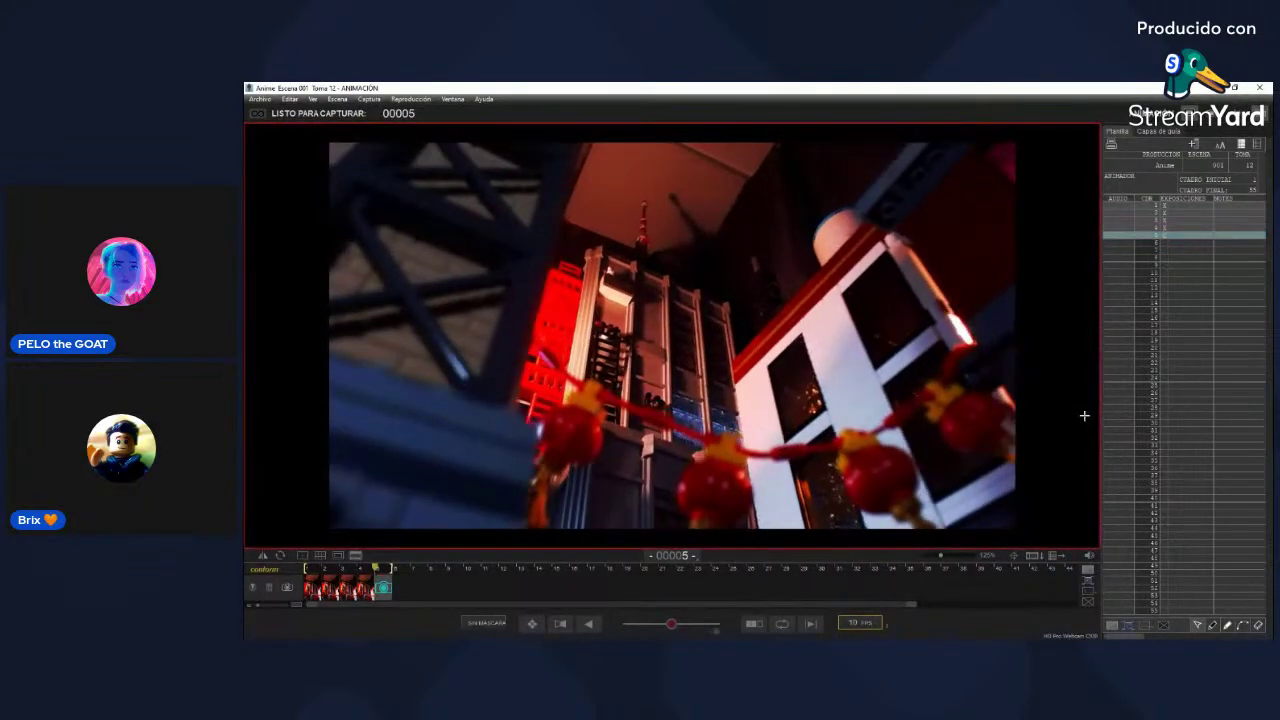
{"action": "key", "text": "Return"}
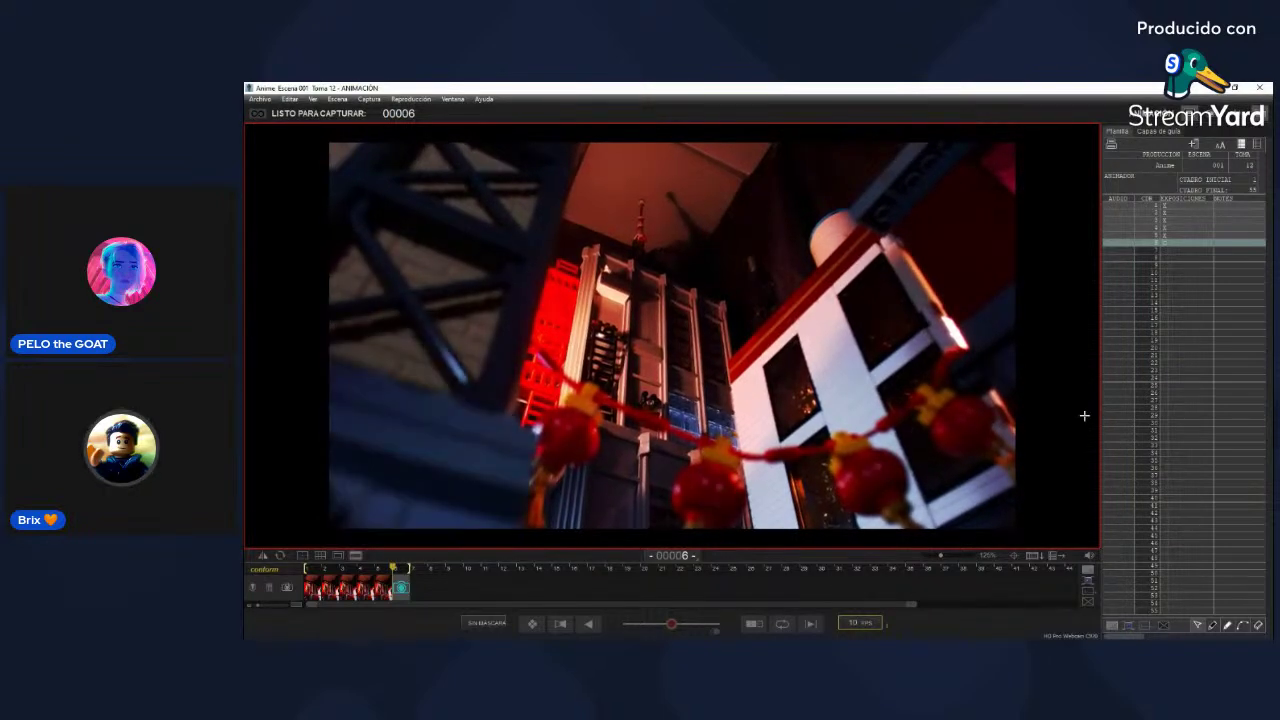
Step: Play back the five captured frames and flip through them against the live view to check the camera movement
{"action": "key", "text": "0"}
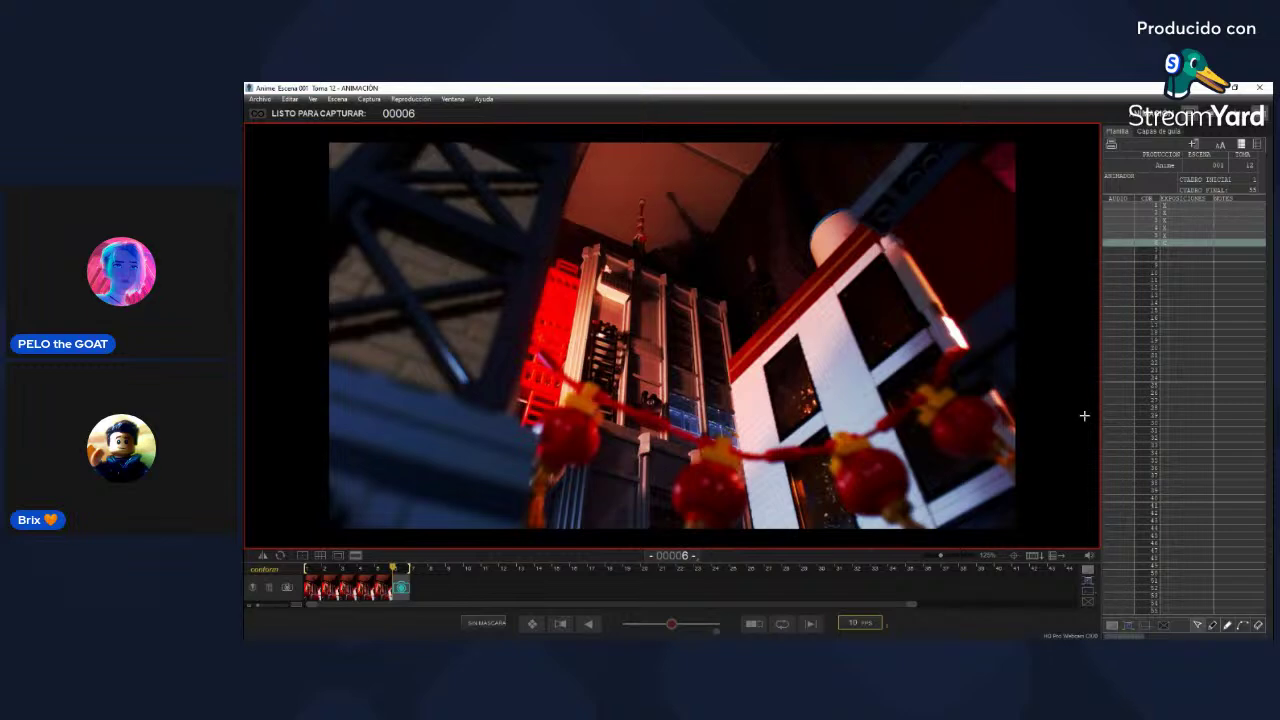
{"action": "key", "text": "0"}
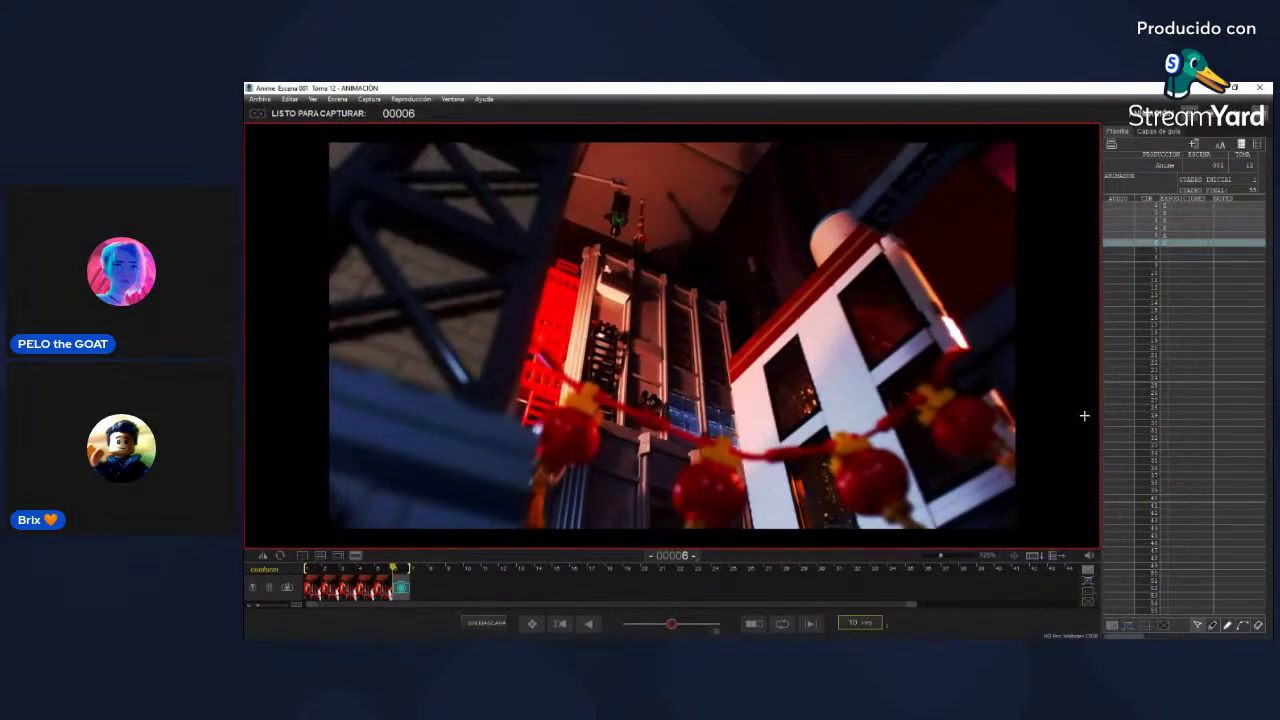
{"action": "key", "text": "0"}
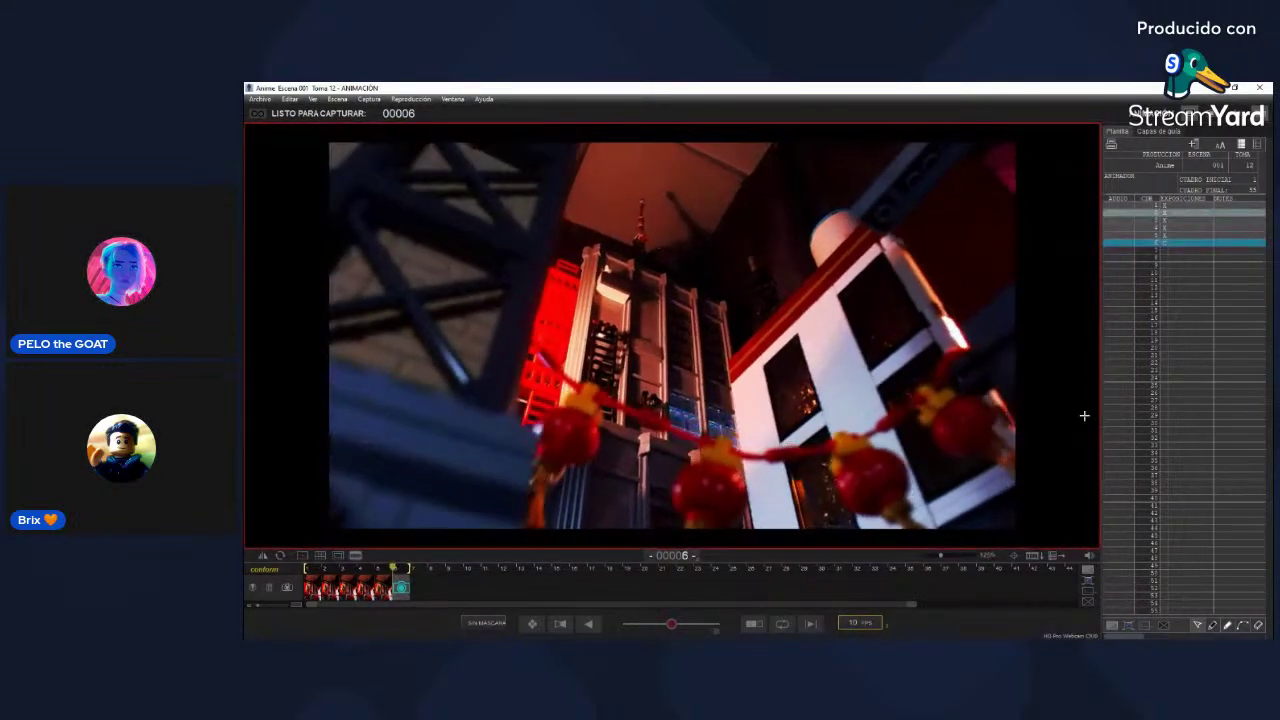
{"action": "key", "text": "0"}
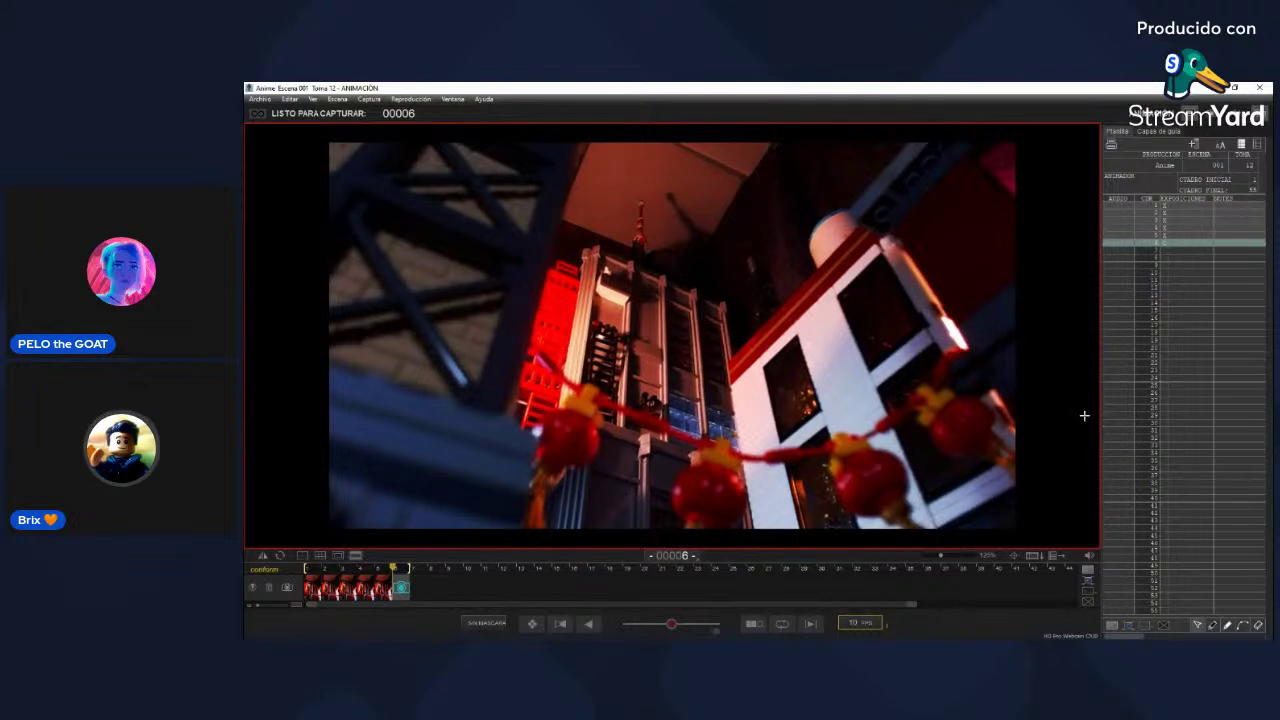
{"action": "key", "text": "0"}
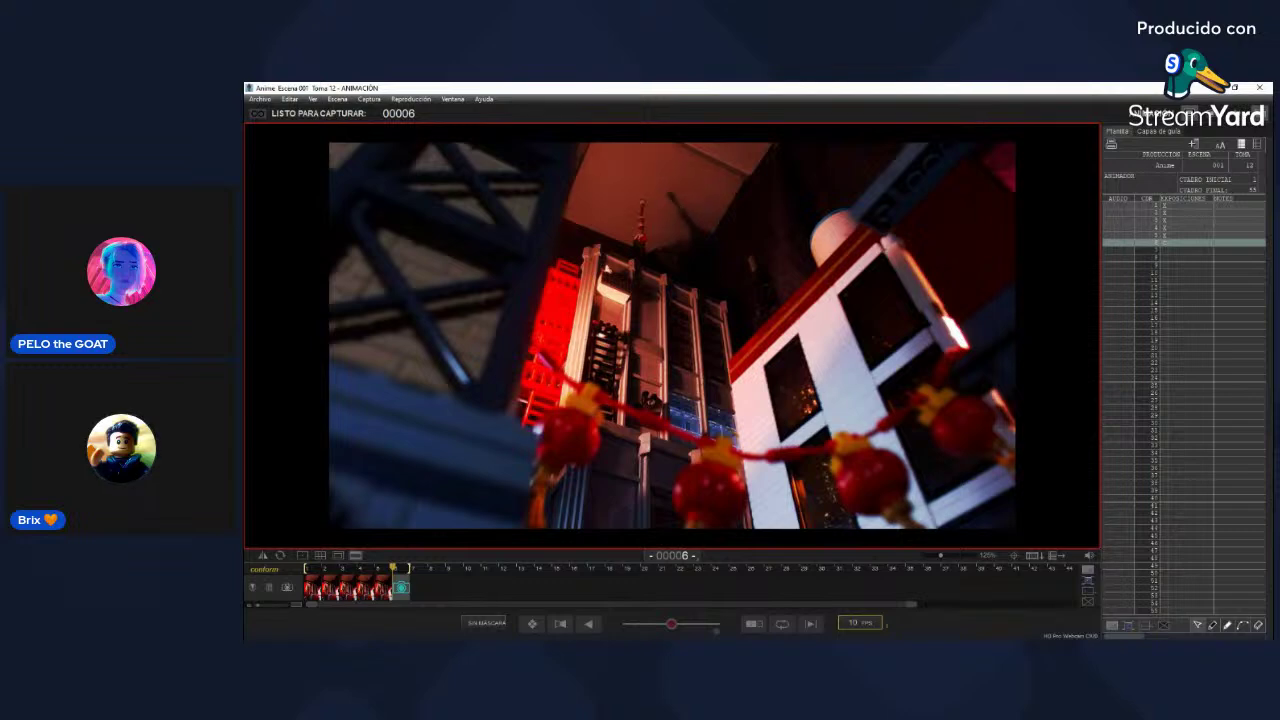
{"action": "key", "text": "0"}
{"action": "key", "text": "0"}
{"action": "key", "text": "Left"}
{"action": "key", "text": "Left"}
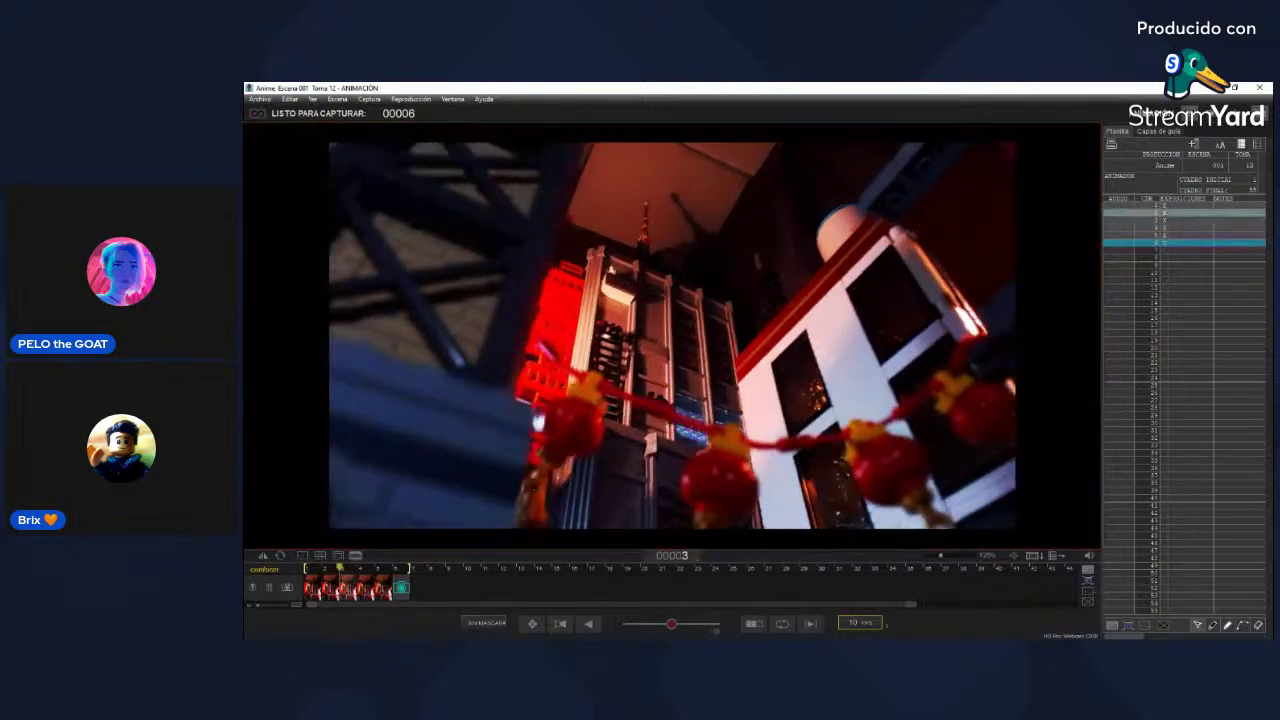
{"action": "key", "text": "Right"}
{"action": "key", "text": "Right"}
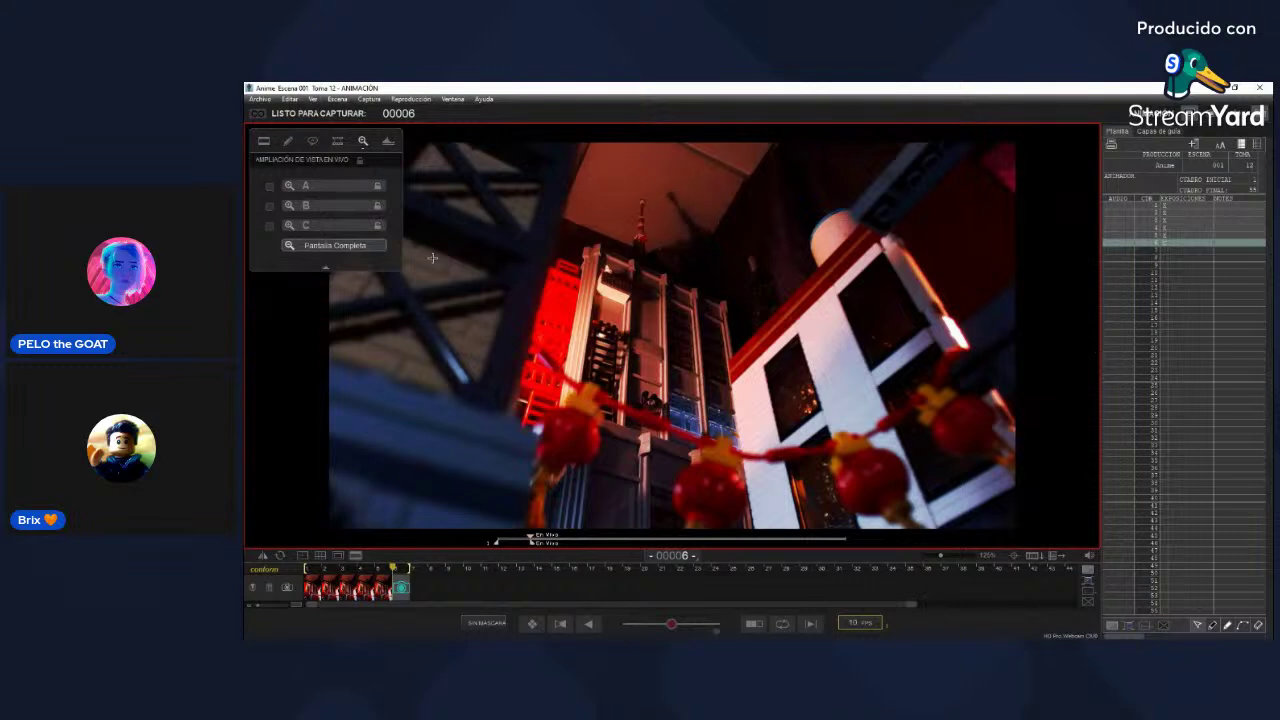
Step: Capture frames 6 and 7 of the skyscraper and lantern view, comparing the live view with the earlier frames
{"action": "left_click", "coordinate": [261, 142]}
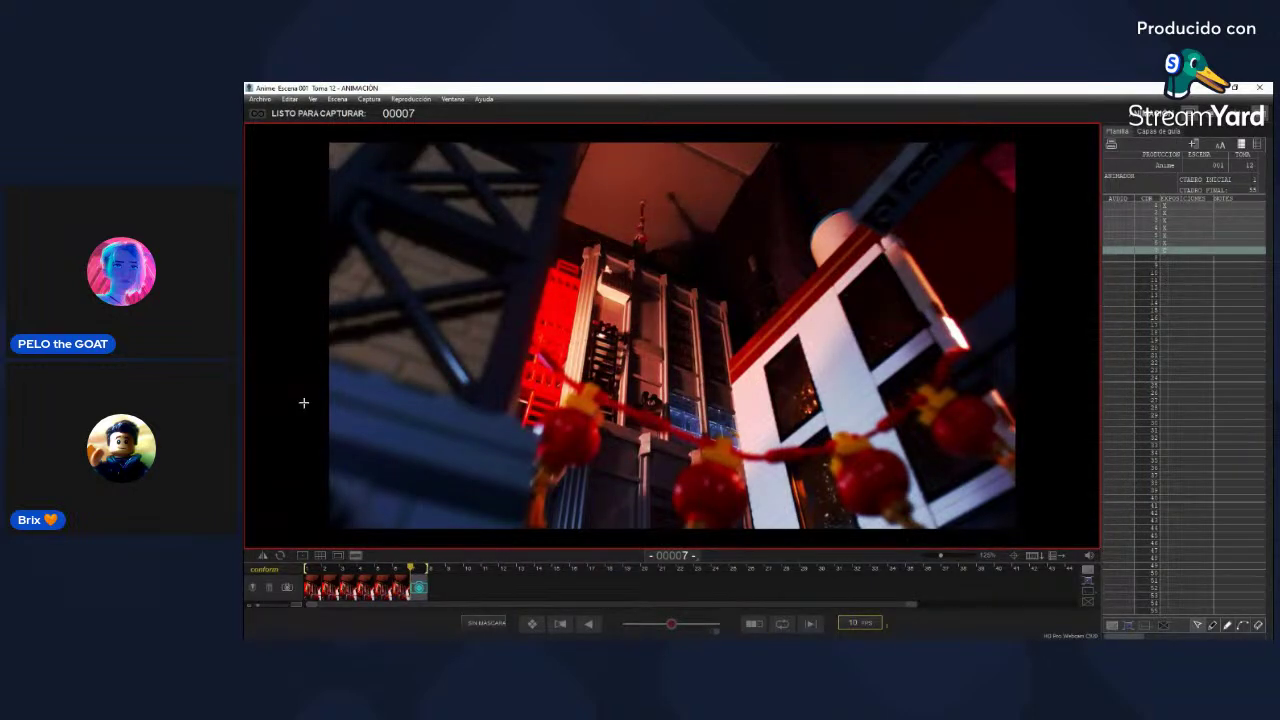
{"action": "key", "text": "Left"}
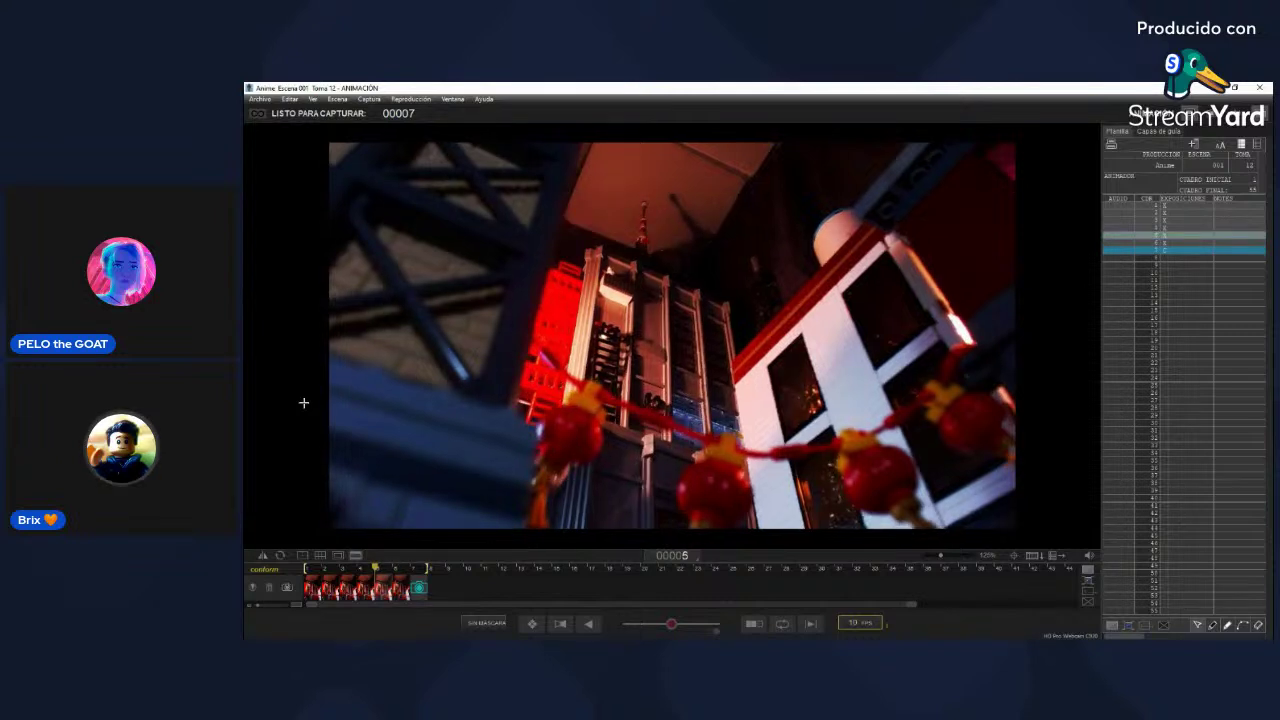
{"action": "key", "text": "Right"}
{"action": "key", "text": "Return"}
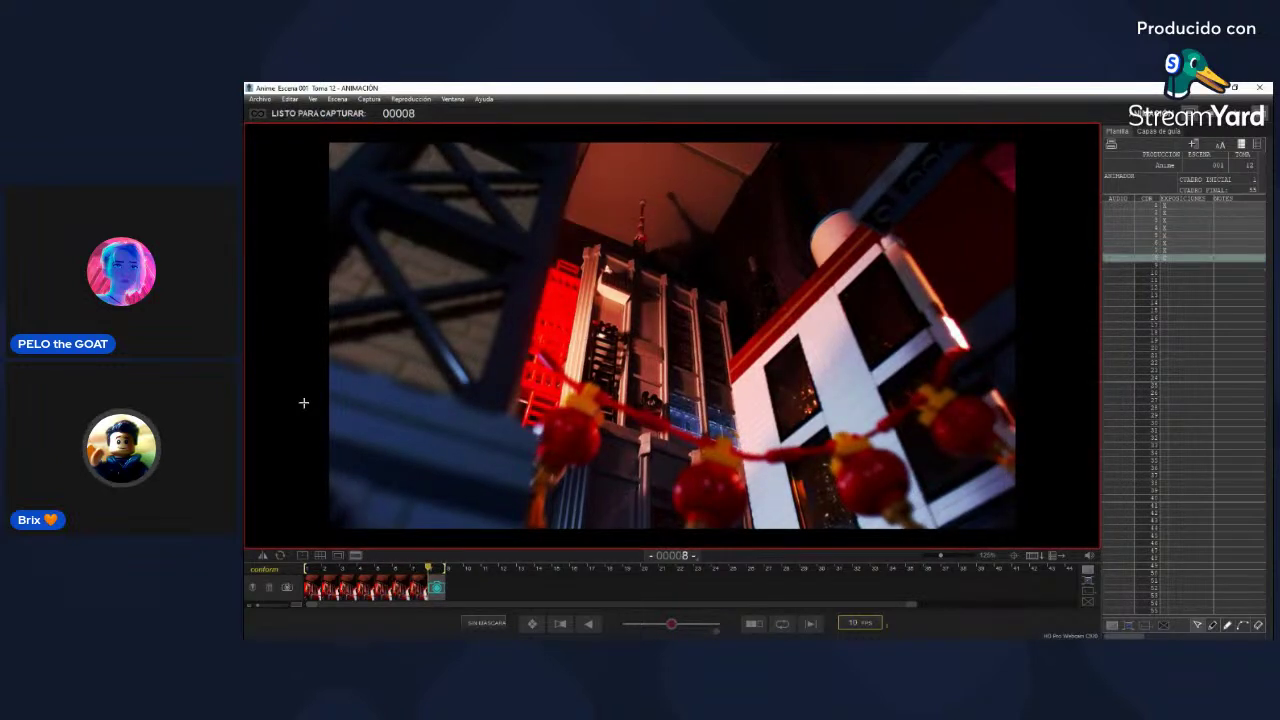
{"action": "key", "text": "Left"}
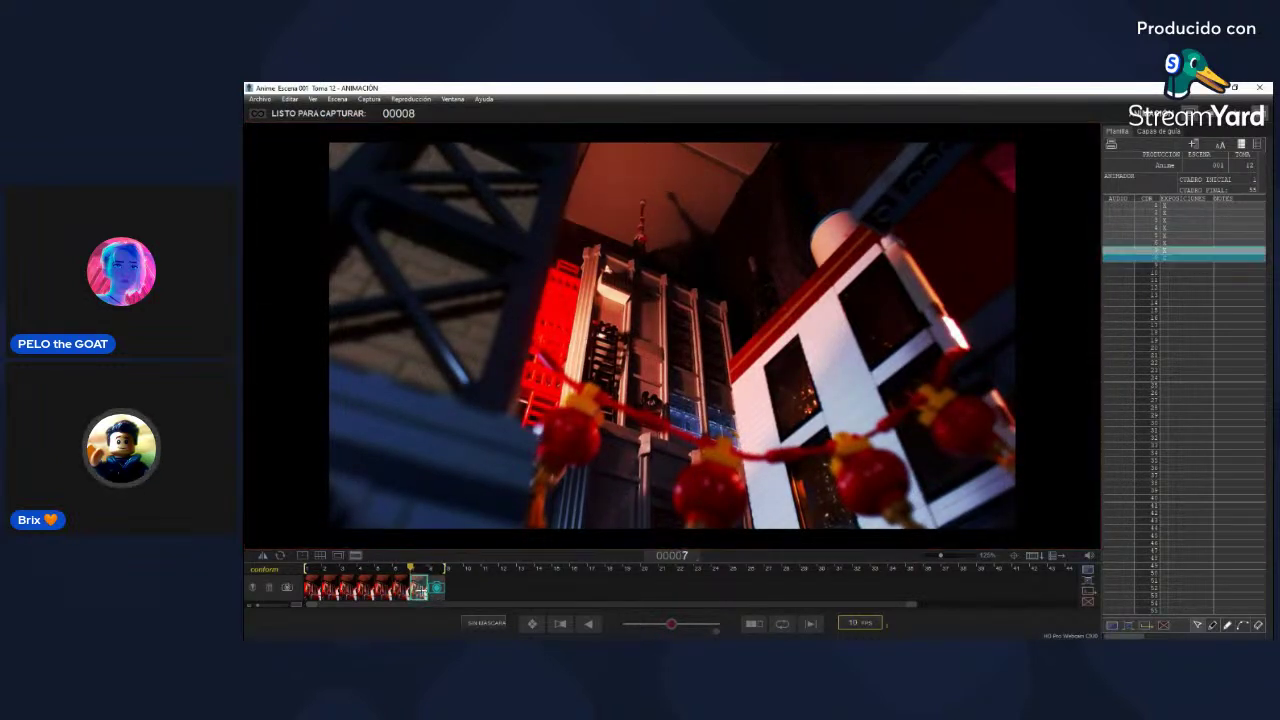
{"action": "key", "text": "0"}
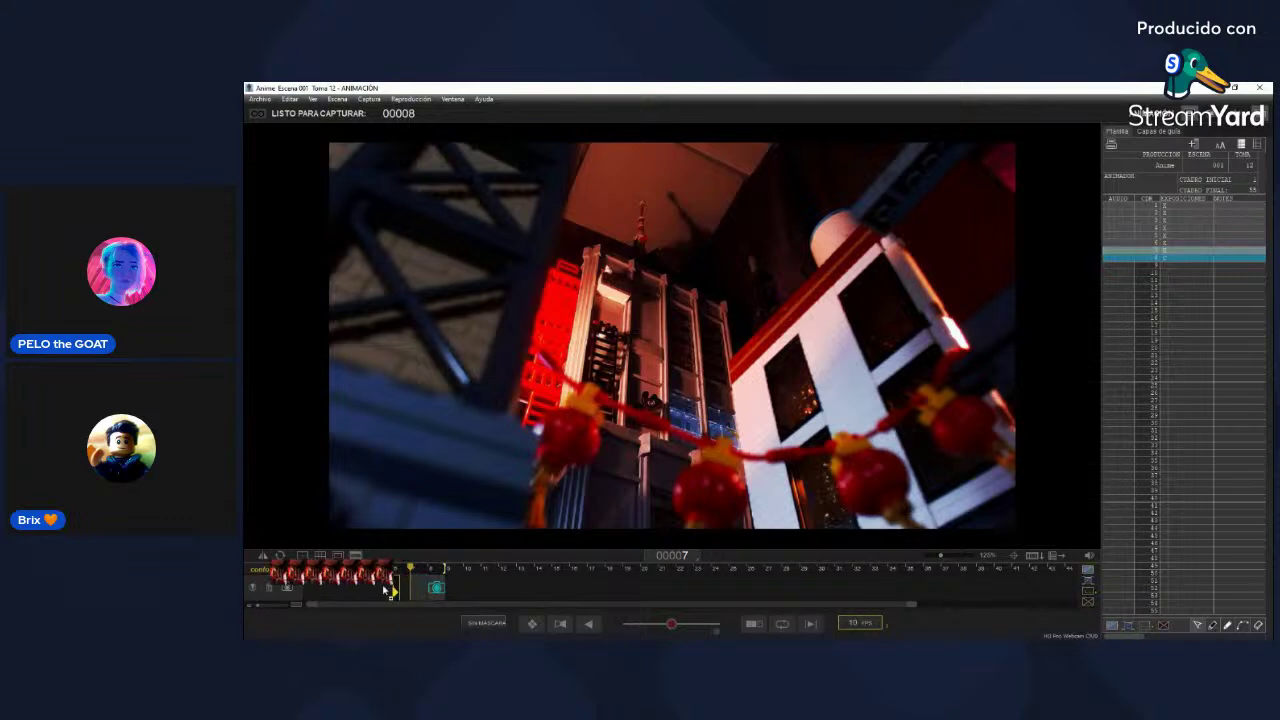
{"action": "key", "text": "Left"}
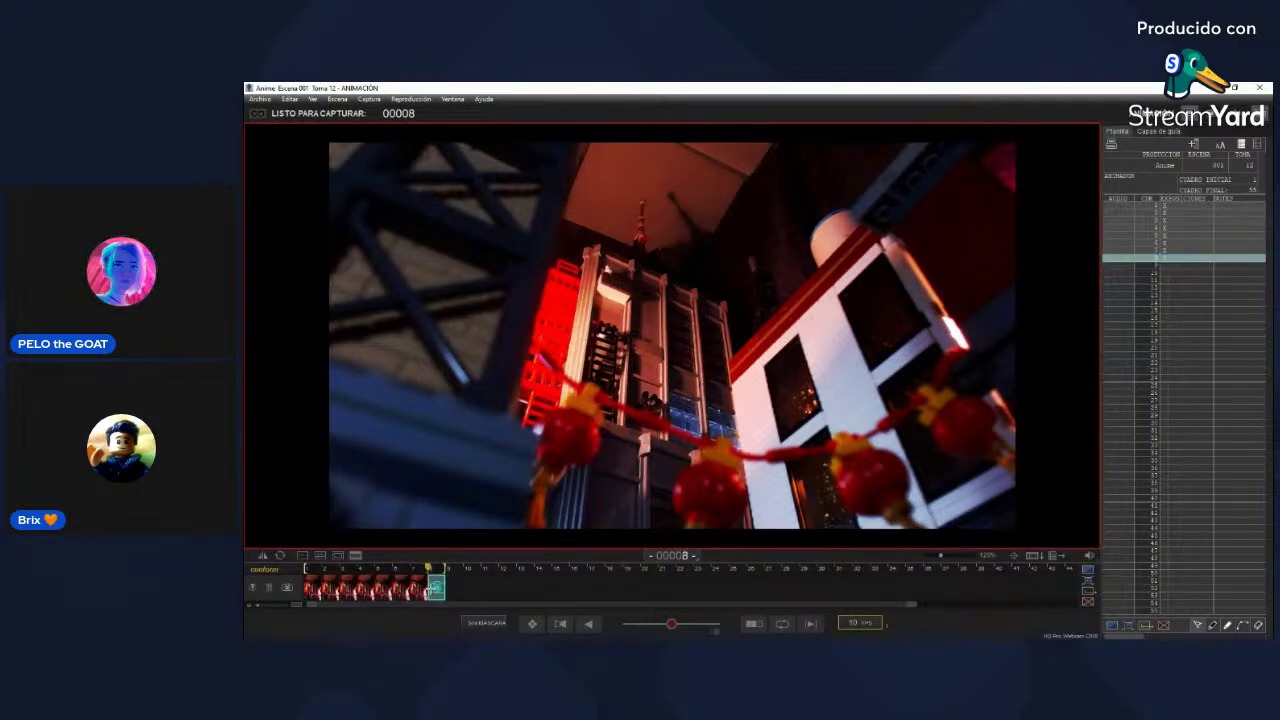
{"action": "left_click", "coordinate": [418, 591]}
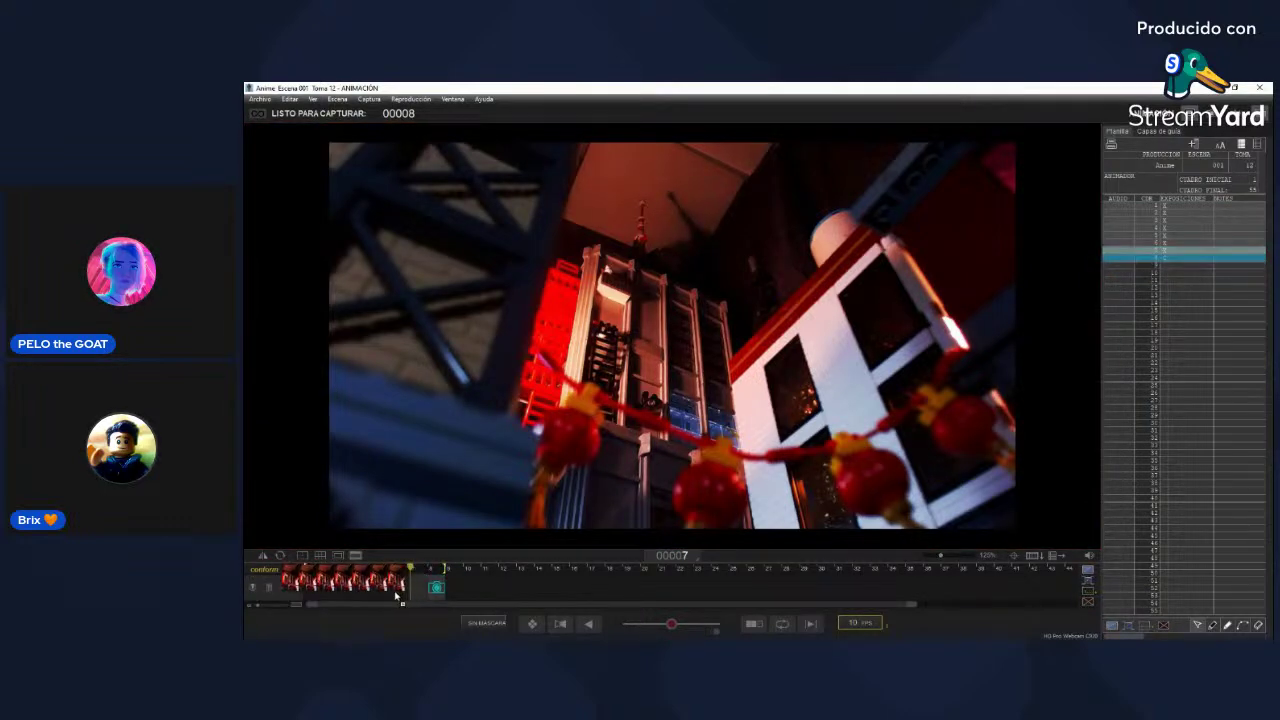
{"action": "left_click_drag", "start_coordinate": [418, 590], "coordinate": [307, 598]}
{"action": "left_click", "coordinate": [437, 588]}
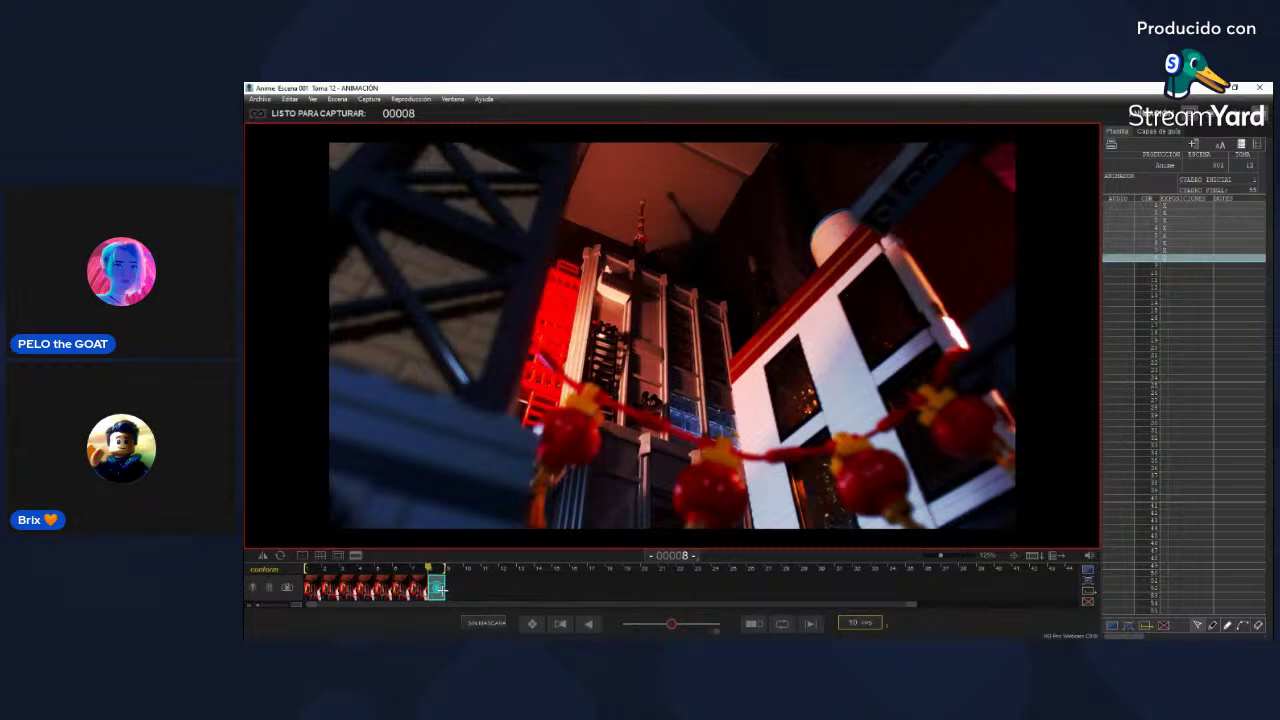
Step: Play back the seven-frame sequence and compare its last frame with the shifted live view
{"action": "key", "text": "0"}
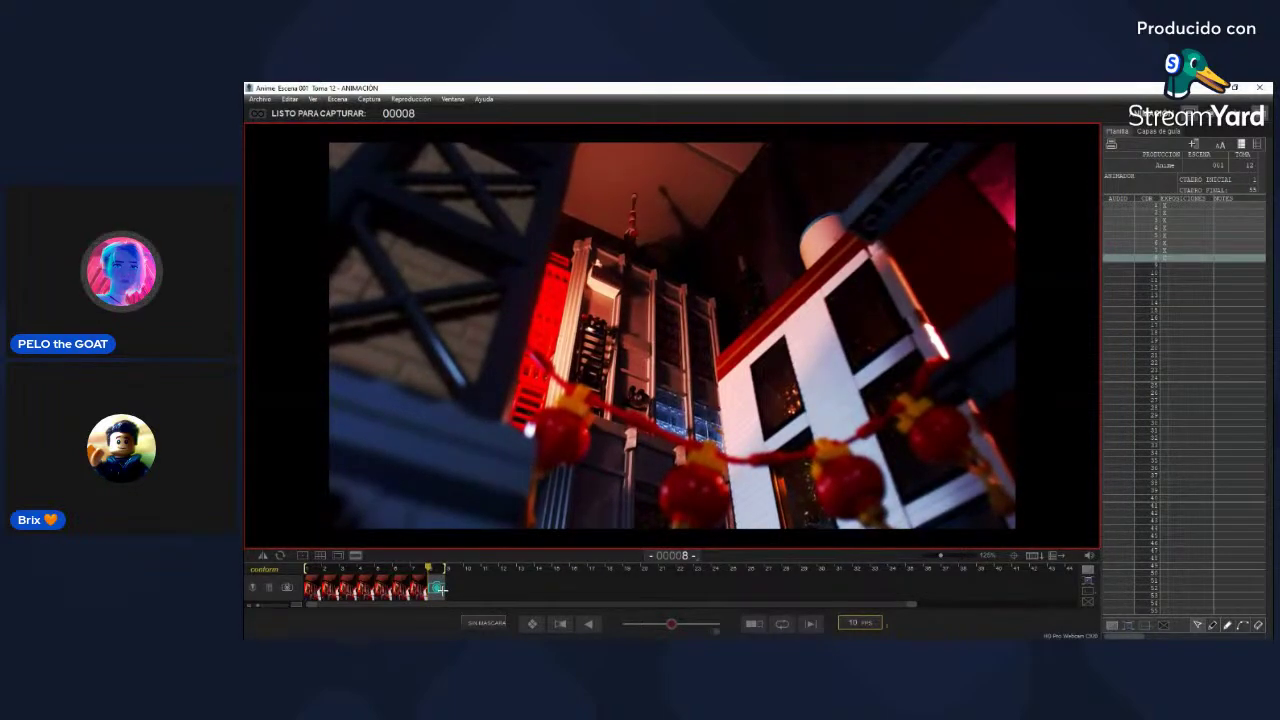
{"action": "key", "text": "Left"}
{"action": "key", "text": "Right"}
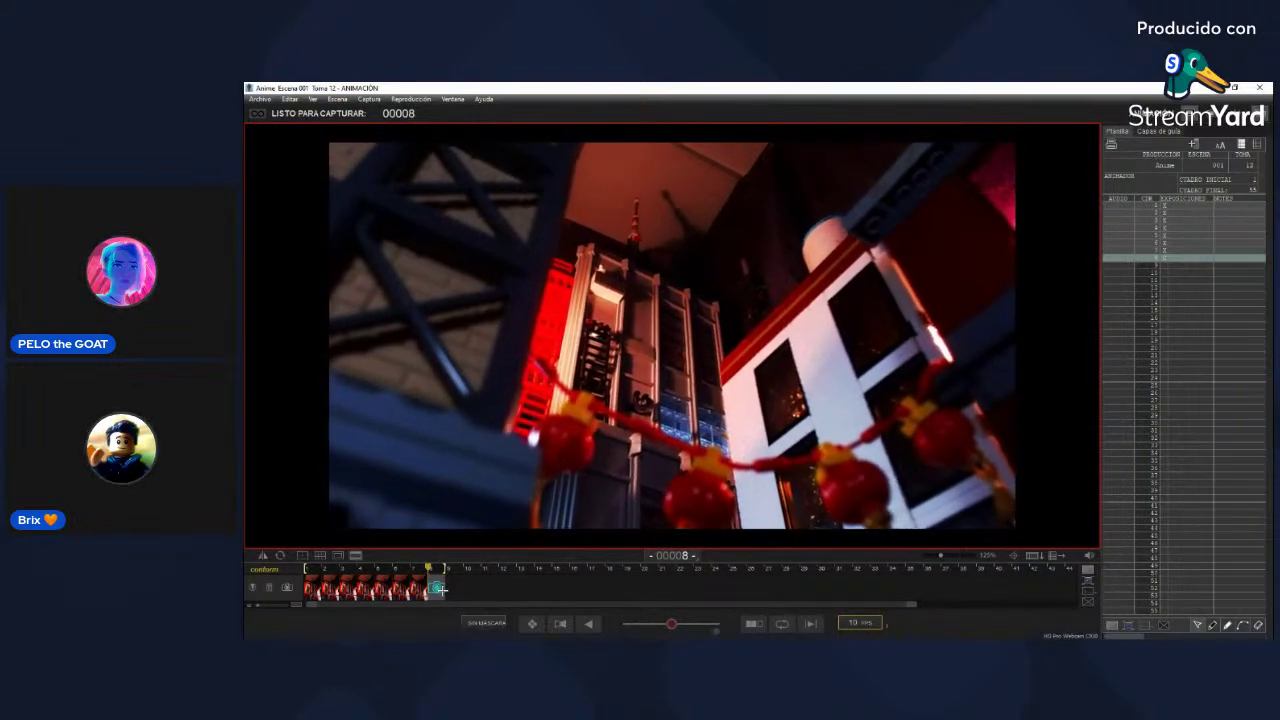
Step: Play back the seven captured frames and flip through the last ones against the live view to check the adjusted camera position
{"action": "key", "text": "0"}
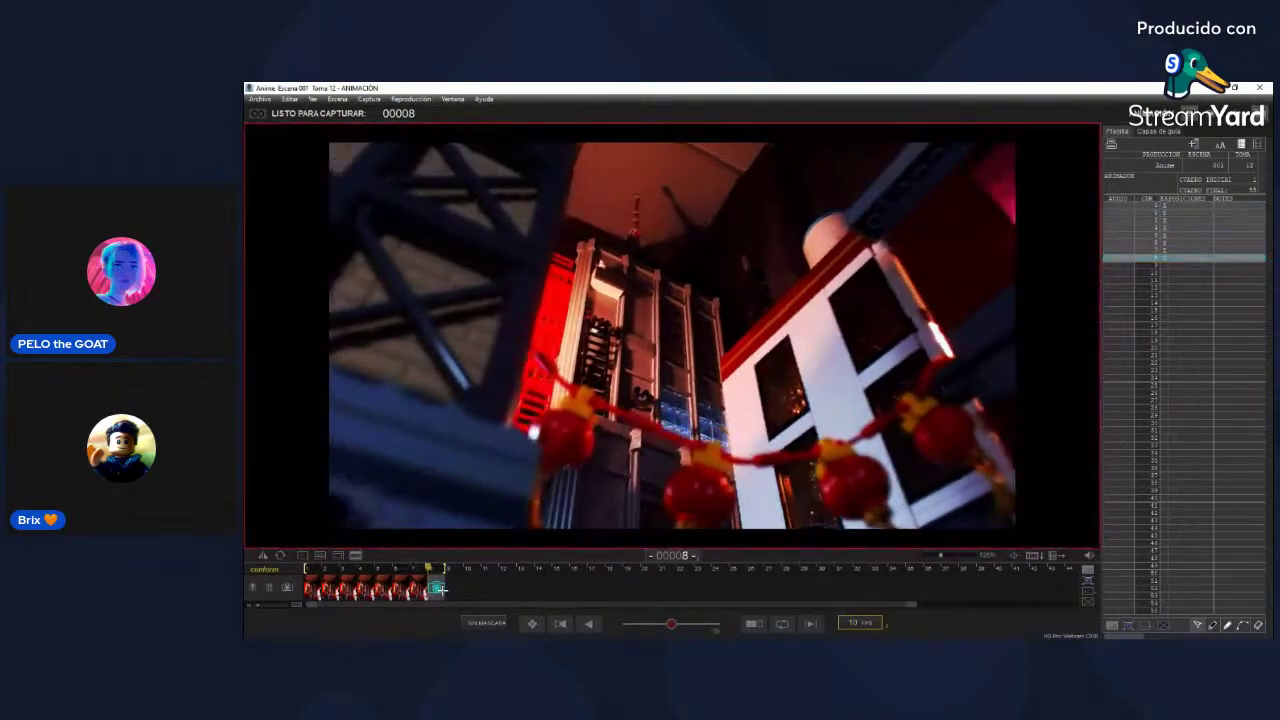
{"action": "key", "text": "1"}
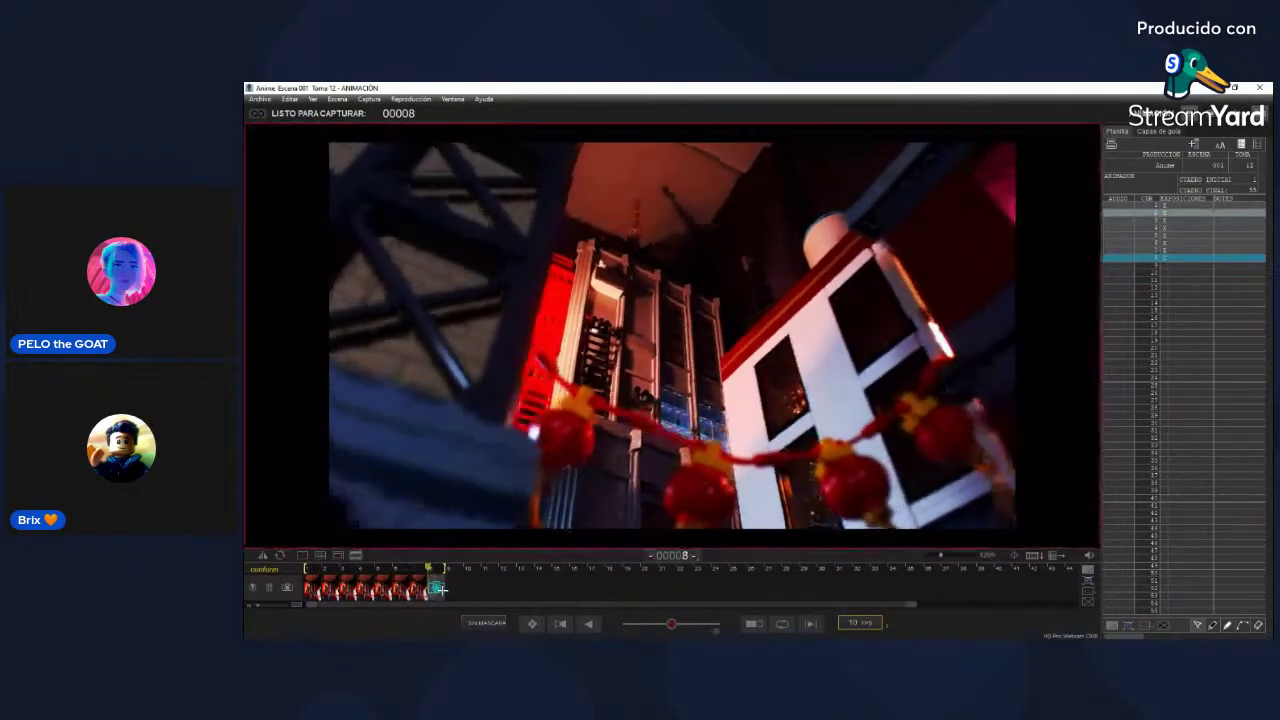
{"action": "key", "text": "3"}
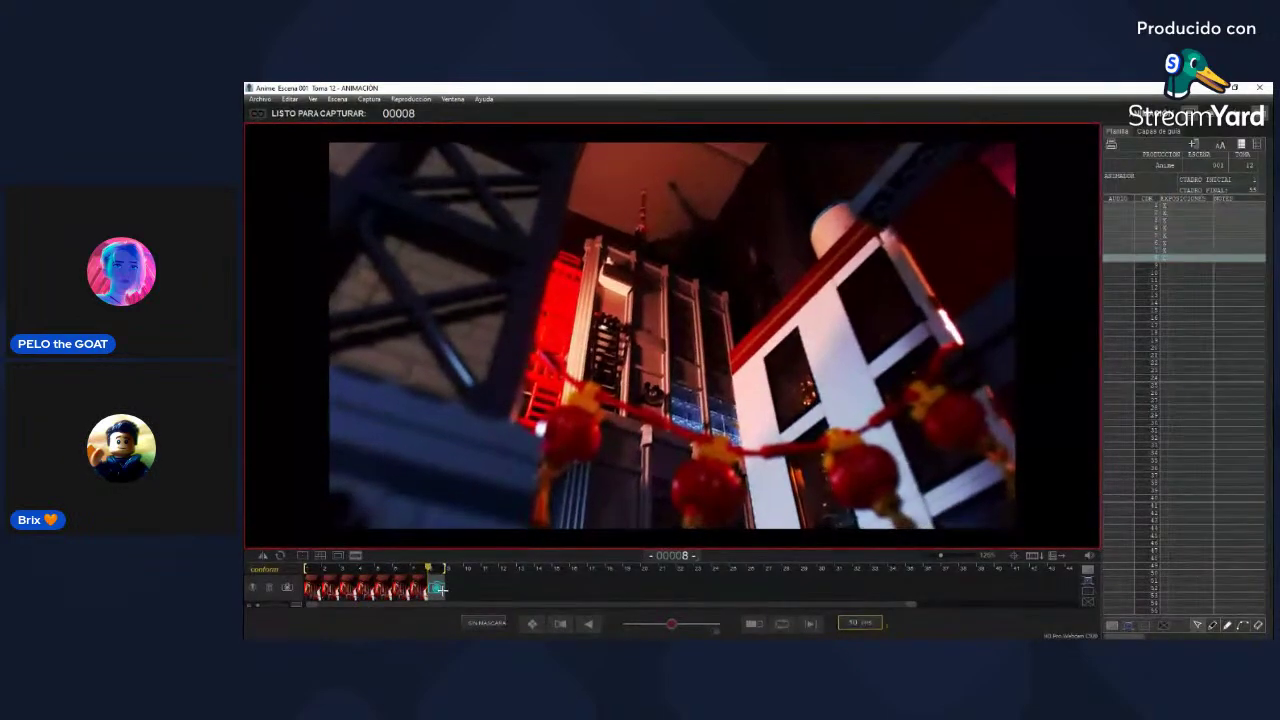
{"action": "key", "text": "0"}
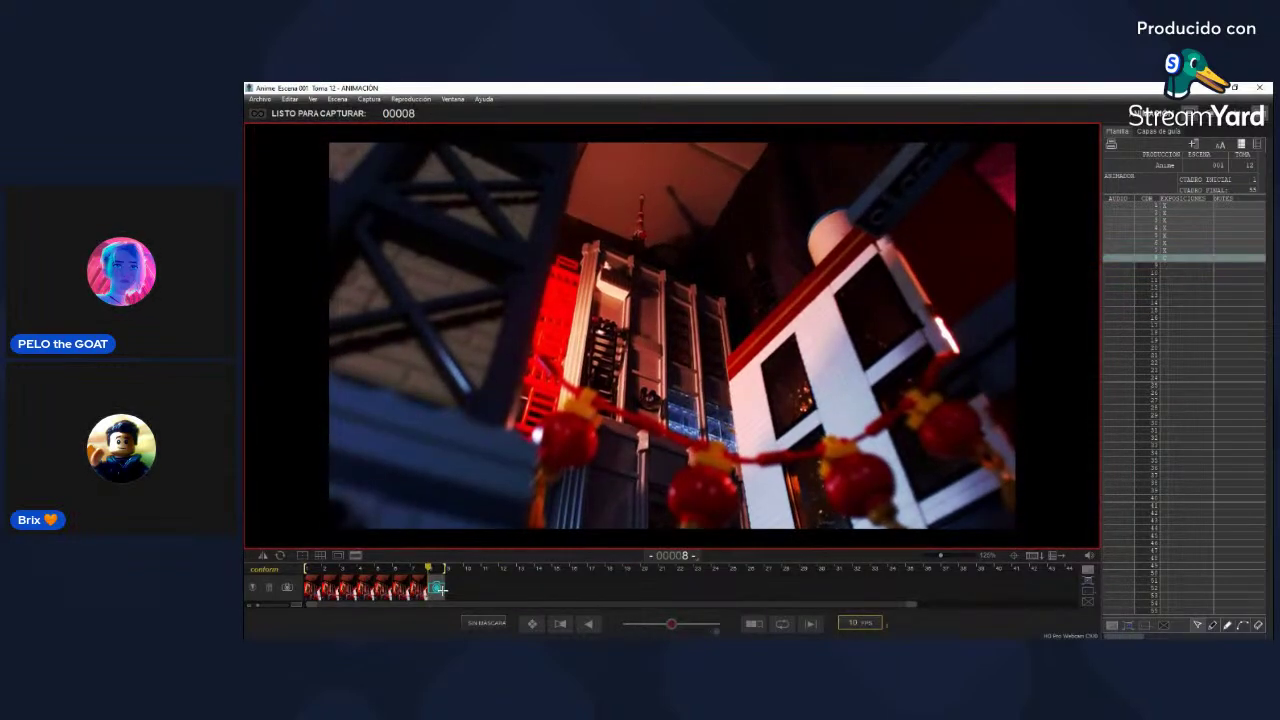
{"action": "key", "text": "0"}
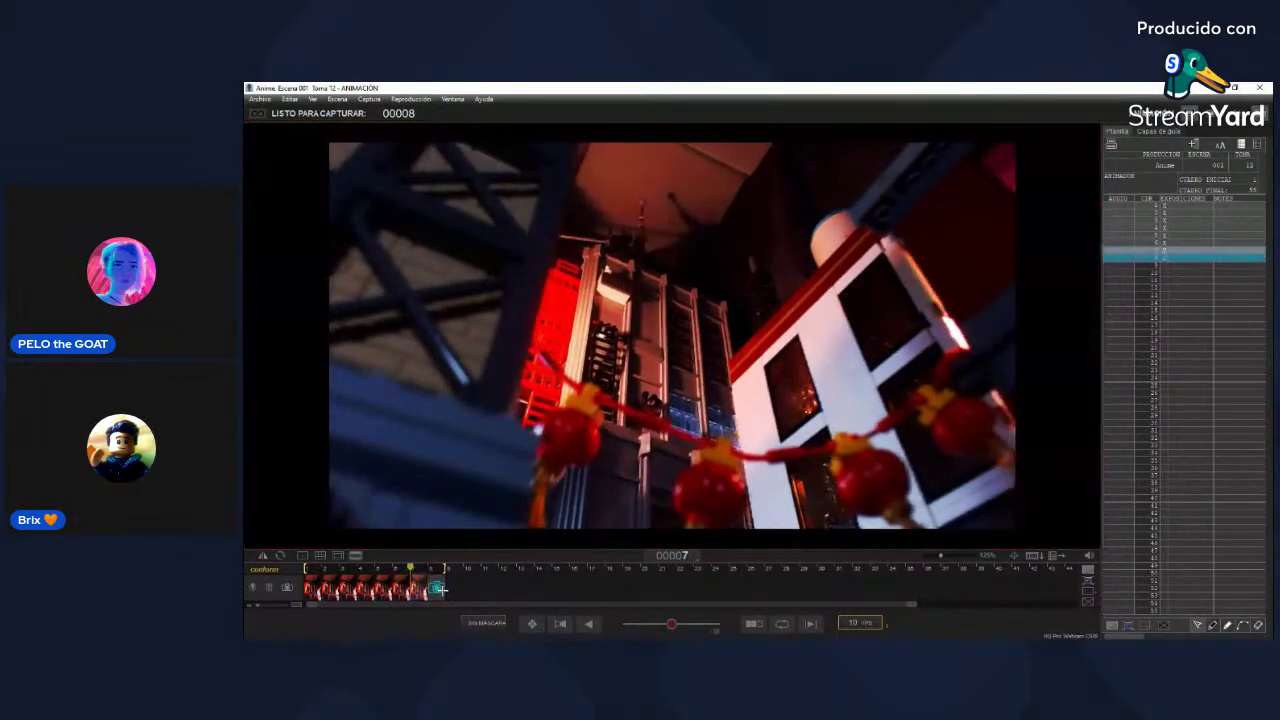
{"action": "key", "text": "Left"}
{"action": "key", "text": "Right"}
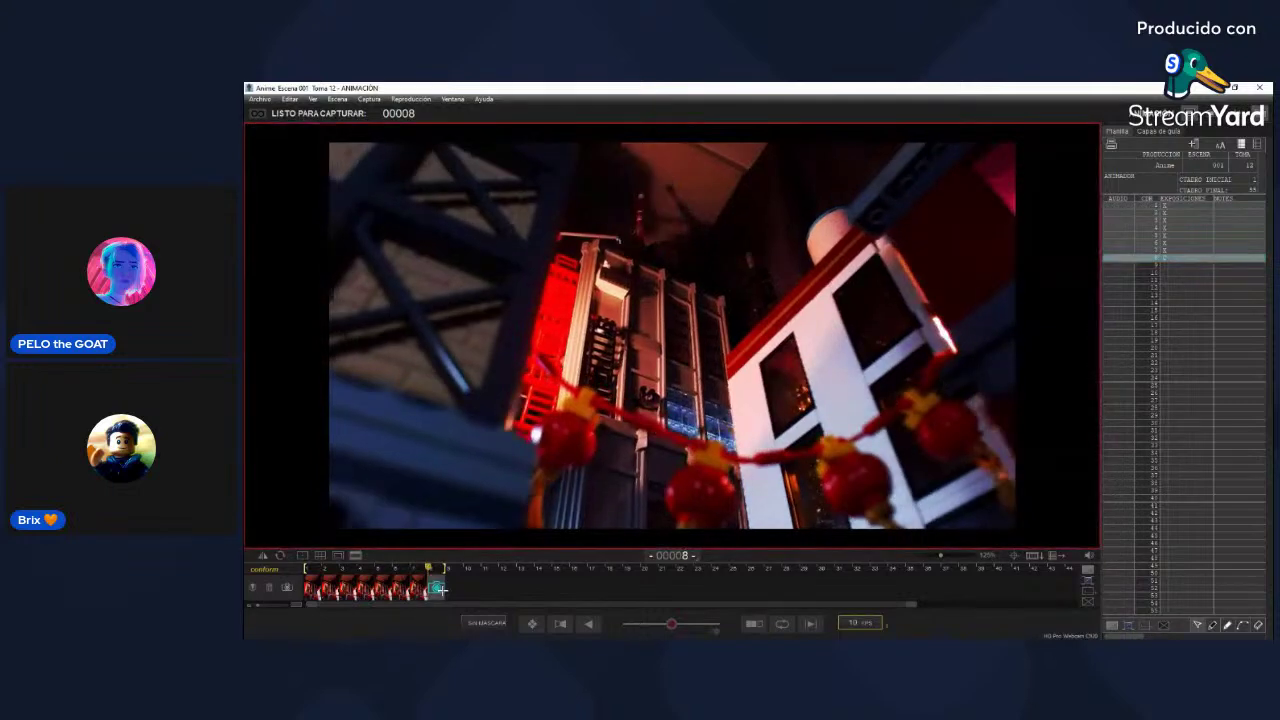
{"action": "key", "text": "Left"}
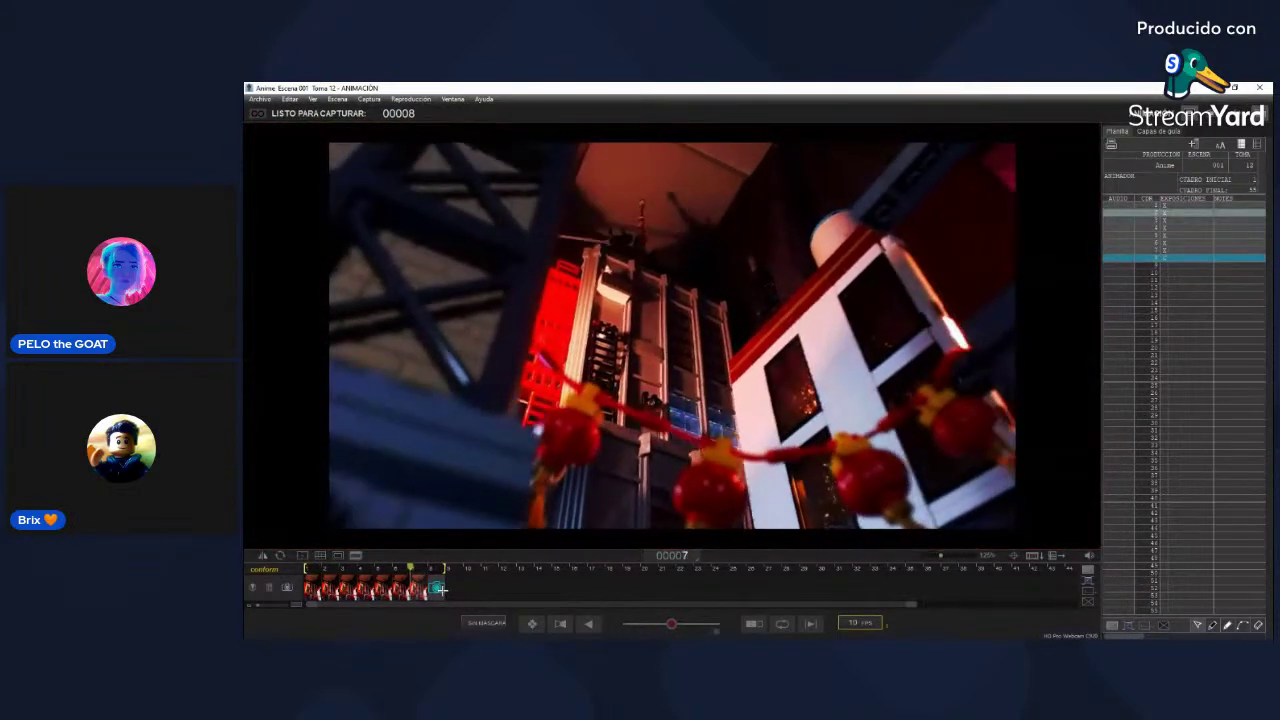
{"action": "key", "text": "Right"}
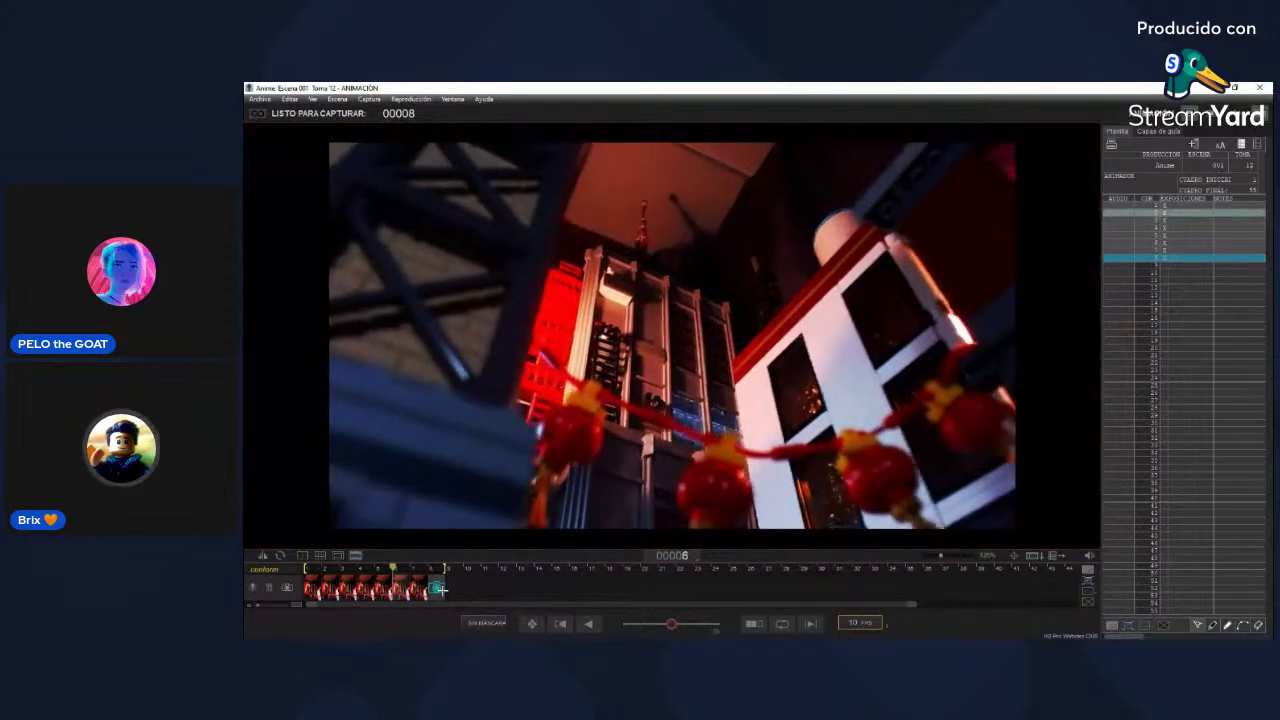
Step: Capture frames 8, 9 and 10 of the skyscraper and lantern view from the current camera position
{"action": "key", "text": "0"}
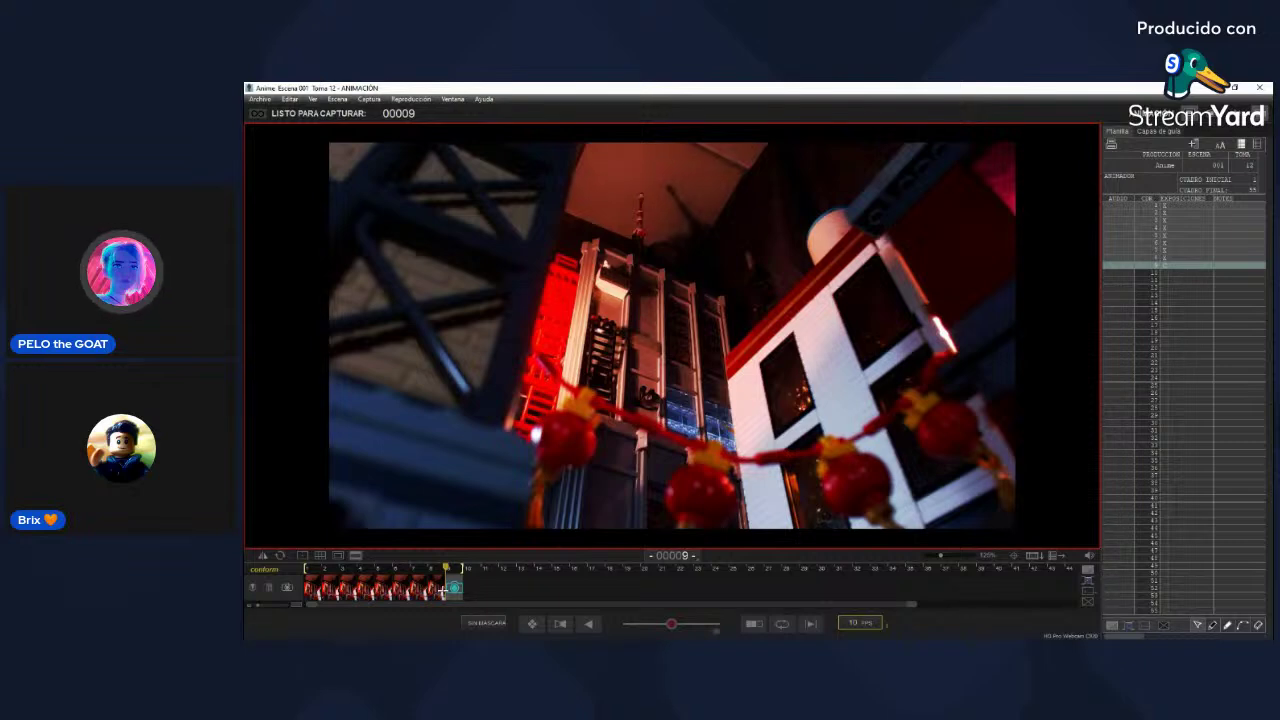
{"action": "key", "text": "Return"}
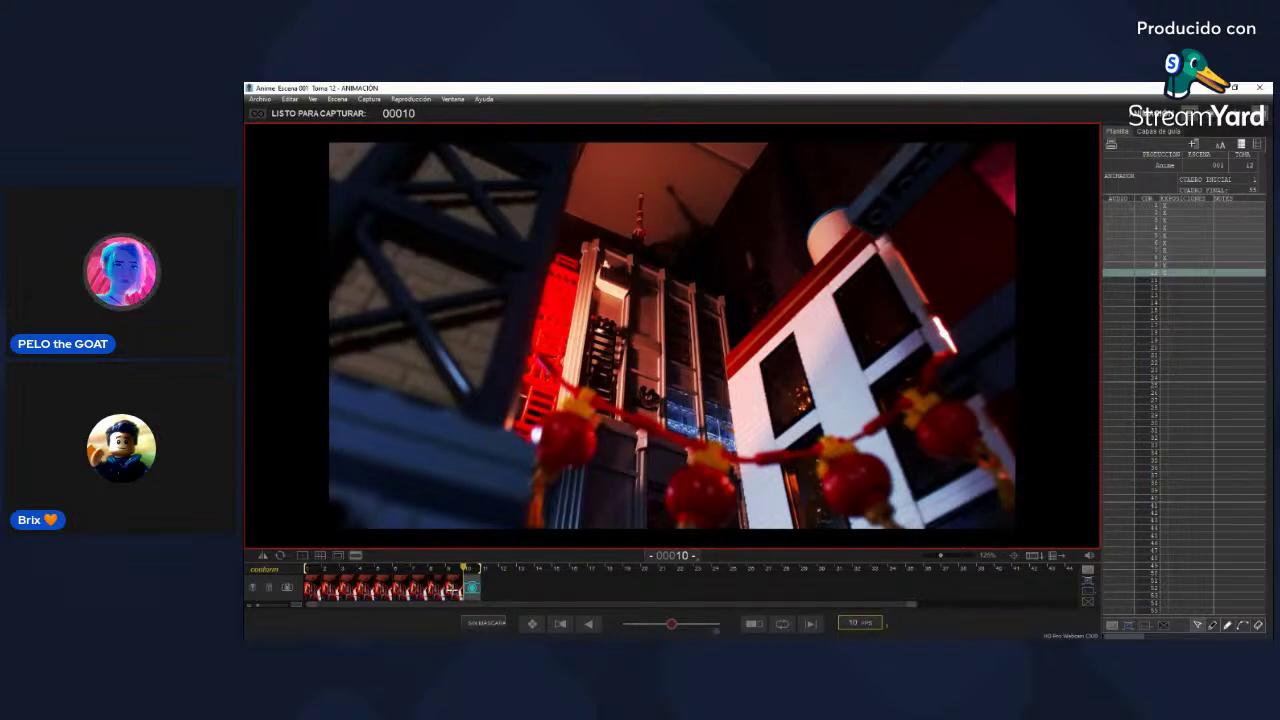
{"action": "key", "text": "Return"}
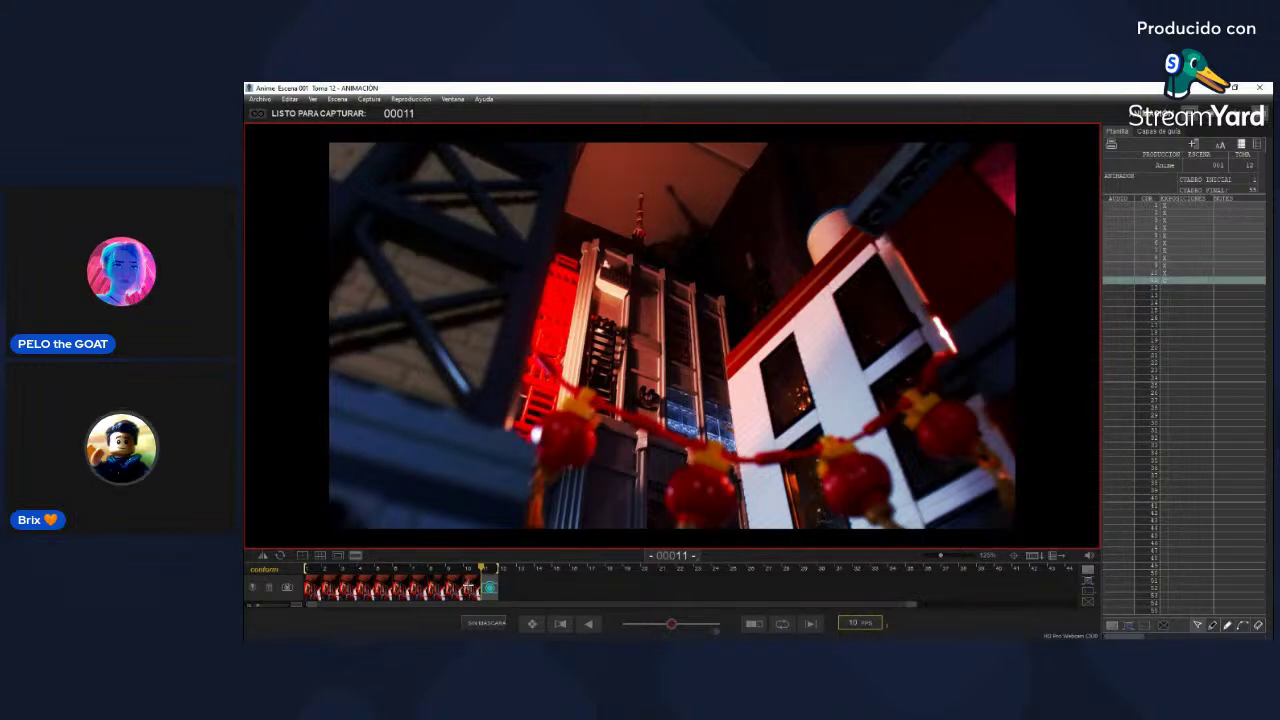
Step: Move frame 10 to the start of the timeline sequence and play the sequence back
{"action": "left_click", "coordinate": [470, 587]}
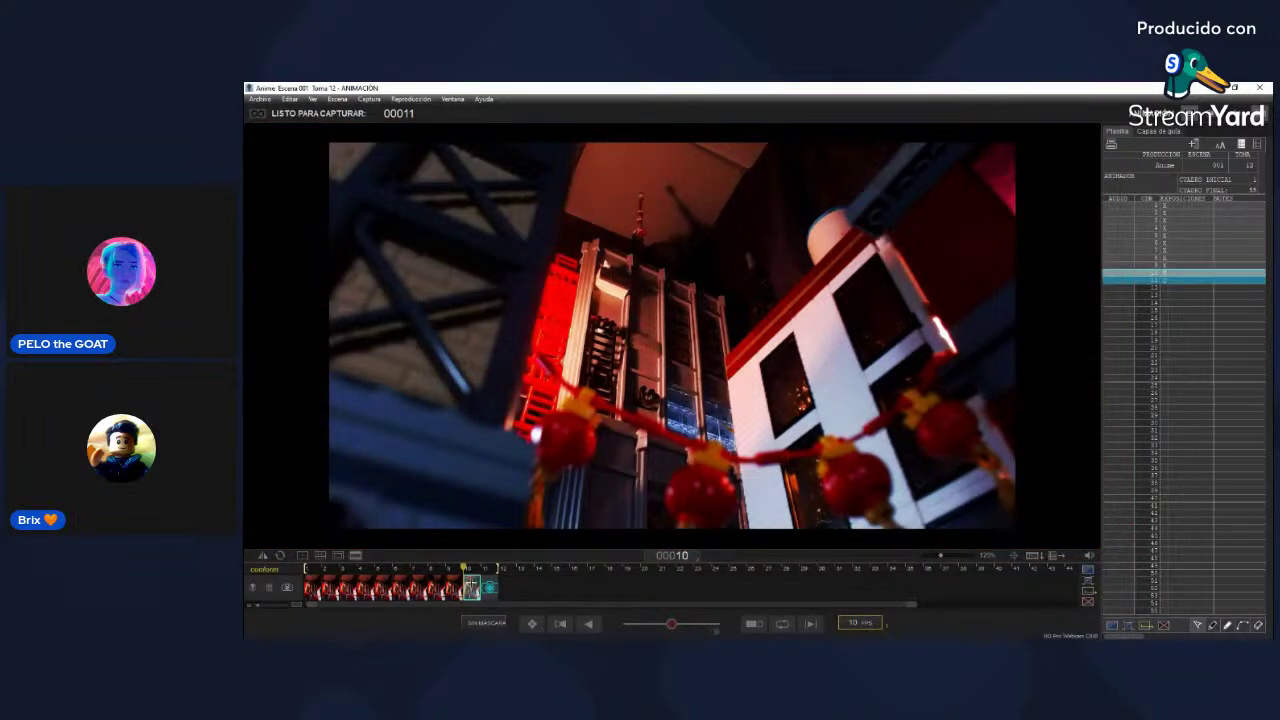
{"action": "left_click_drag", "start_coordinate": [470, 587], "coordinate": [305, 580]}
{"action": "key", "text": "space"}
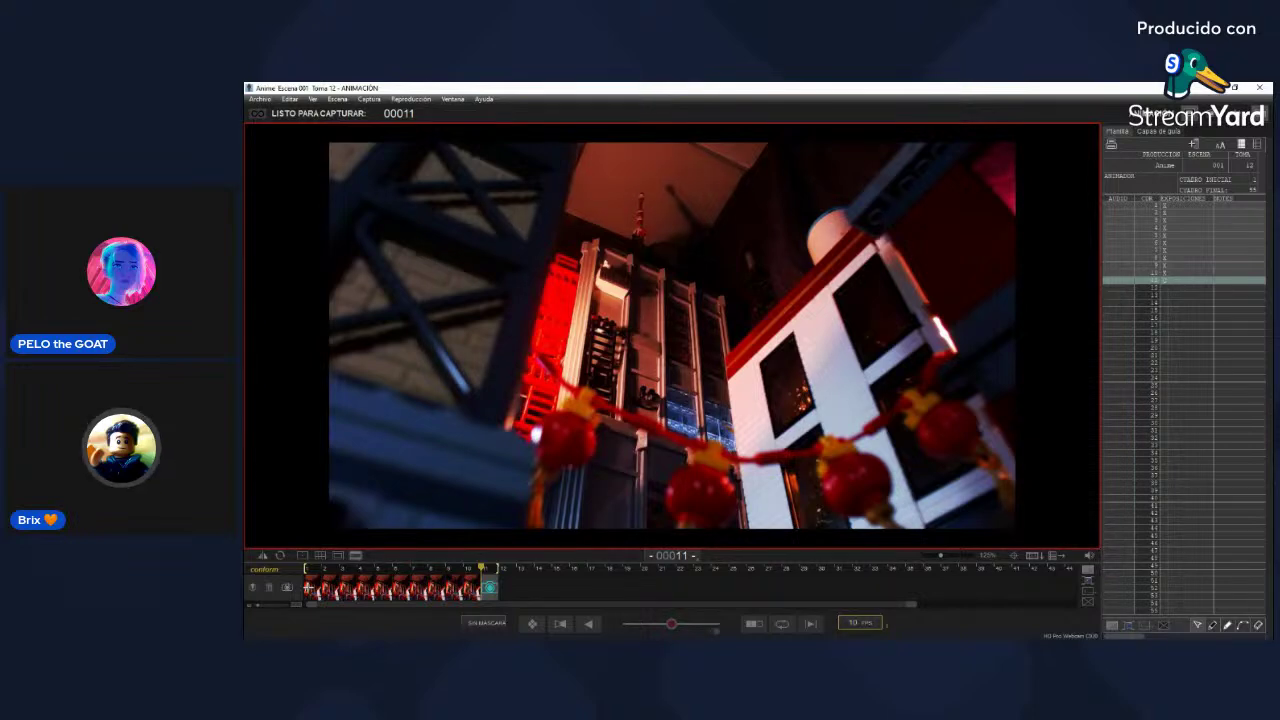
Step: Flip through the rearranged sequence from the live view back to the opening frames to check the frame order
{"action": "key", "text": "Left"}
{"action": "key", "text": "Left"}
{"action": "key", "text": "Right"}
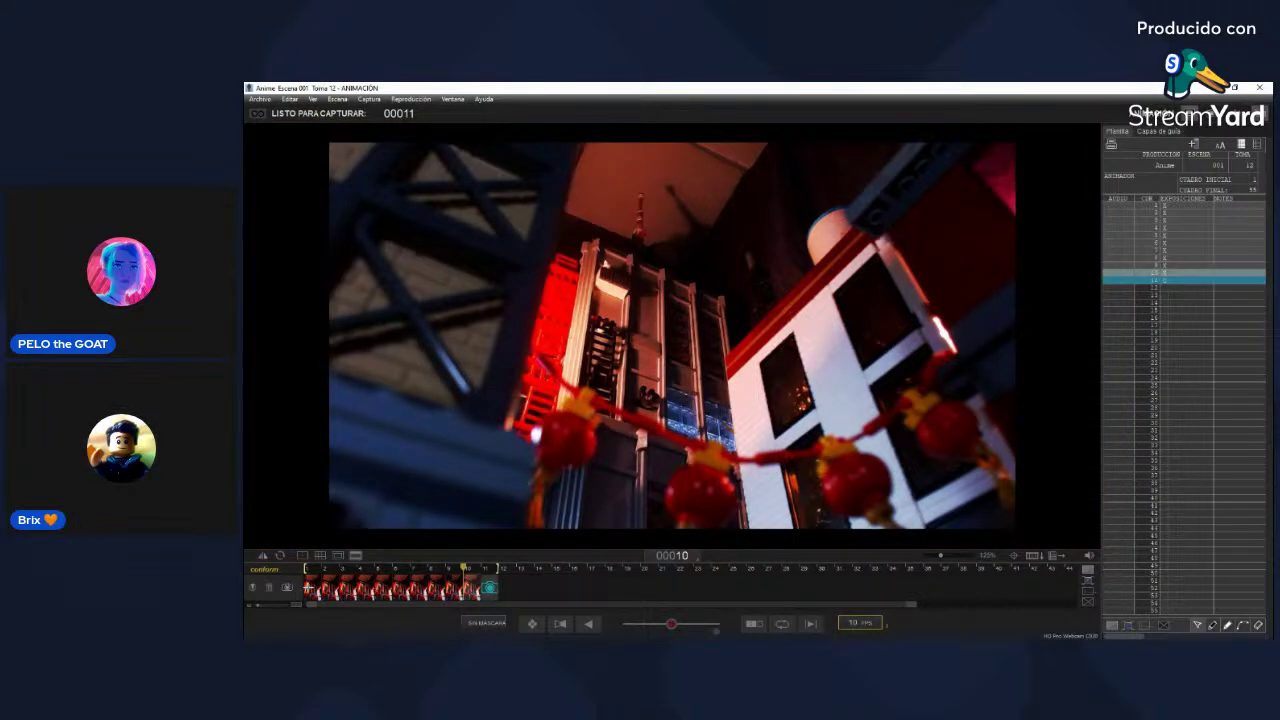
{"action": "key", "text": "Left"}
{"action": "key", "text": "Left"}
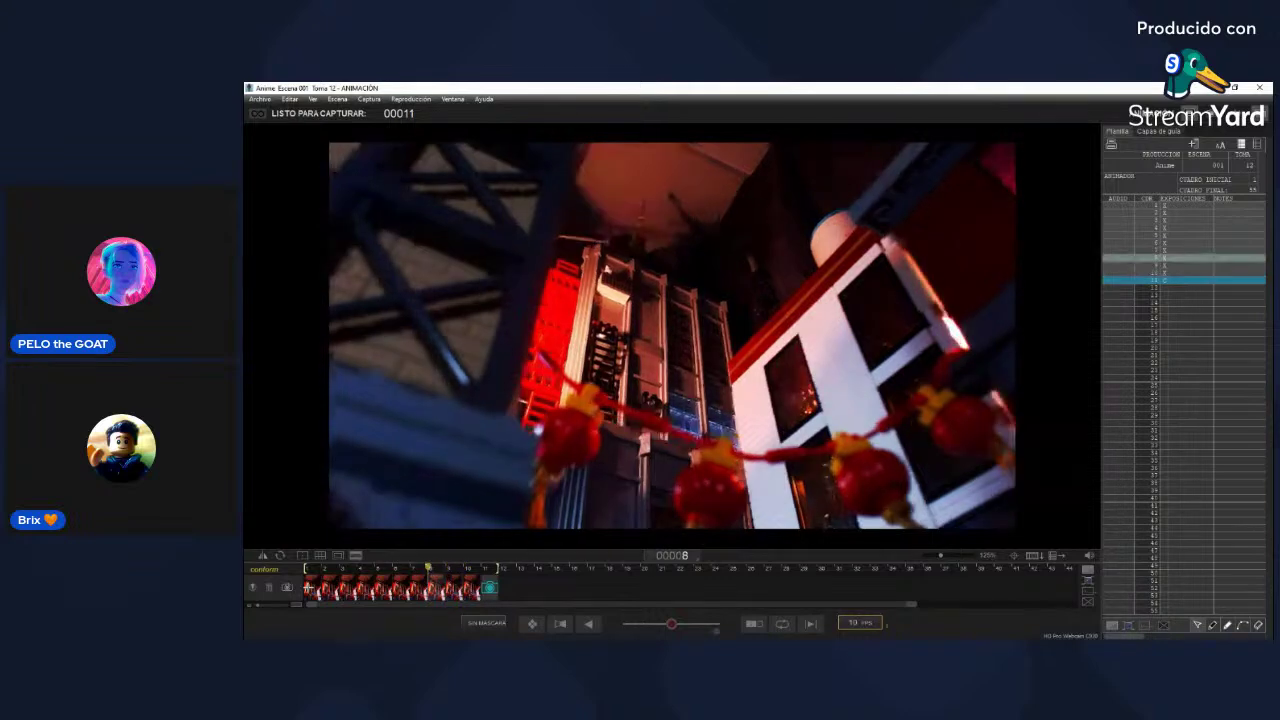
{"action": "key", "text": "Home"}
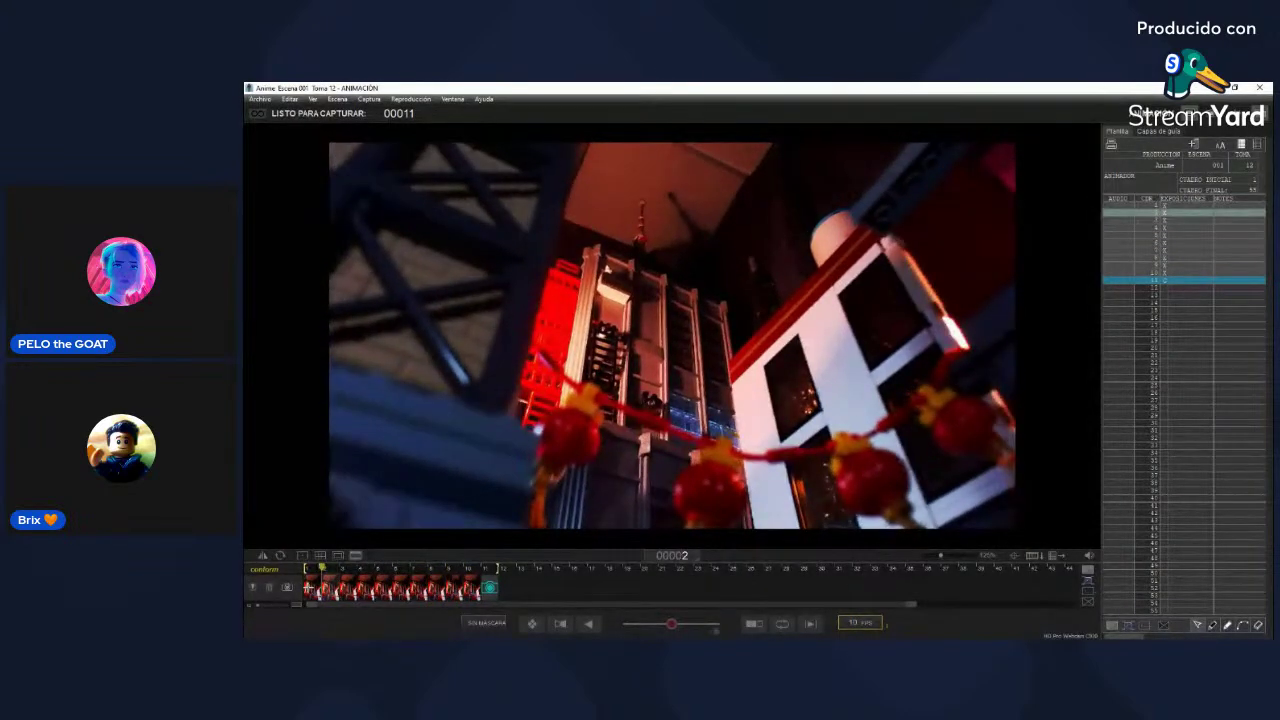
{"action": "key", "text": "Right"}
Step: Move the last captured frame, frame 10, to the second position in the timeline and check the opening frames
{"action": "left_click", "coordinate": [473, 588]}
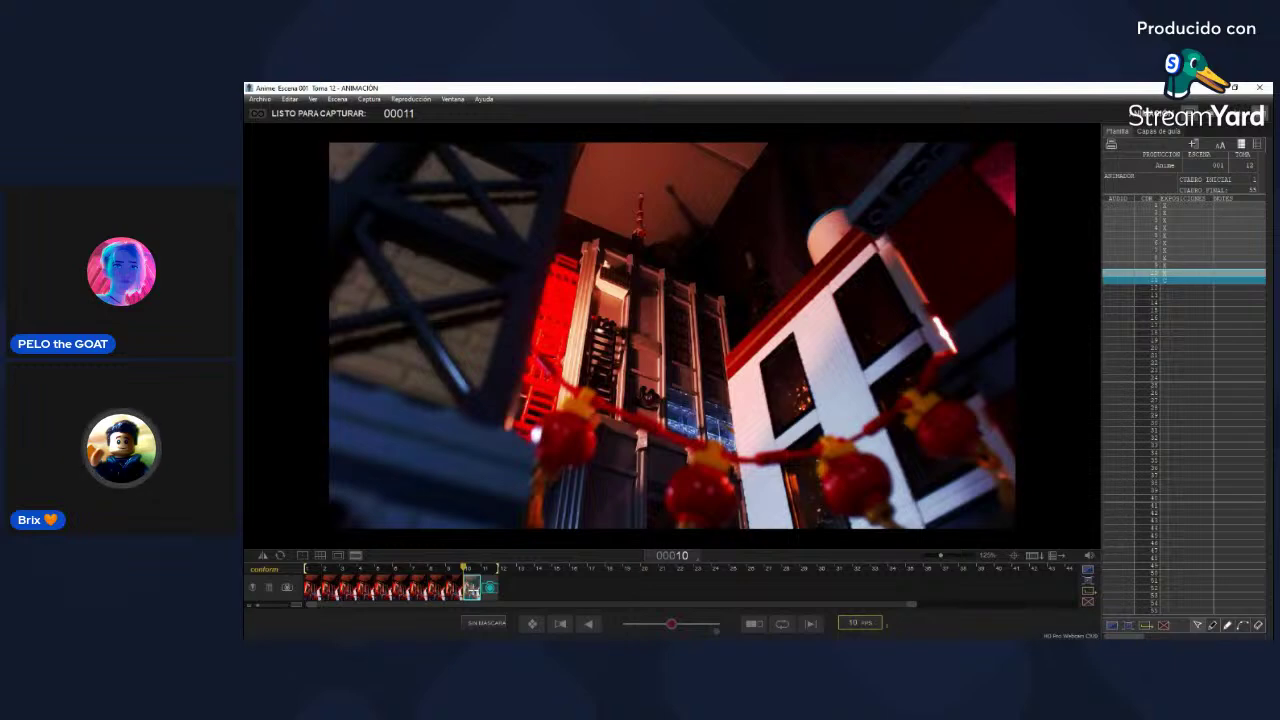
{"action": "left_click", "coordinate": [326, 588]}
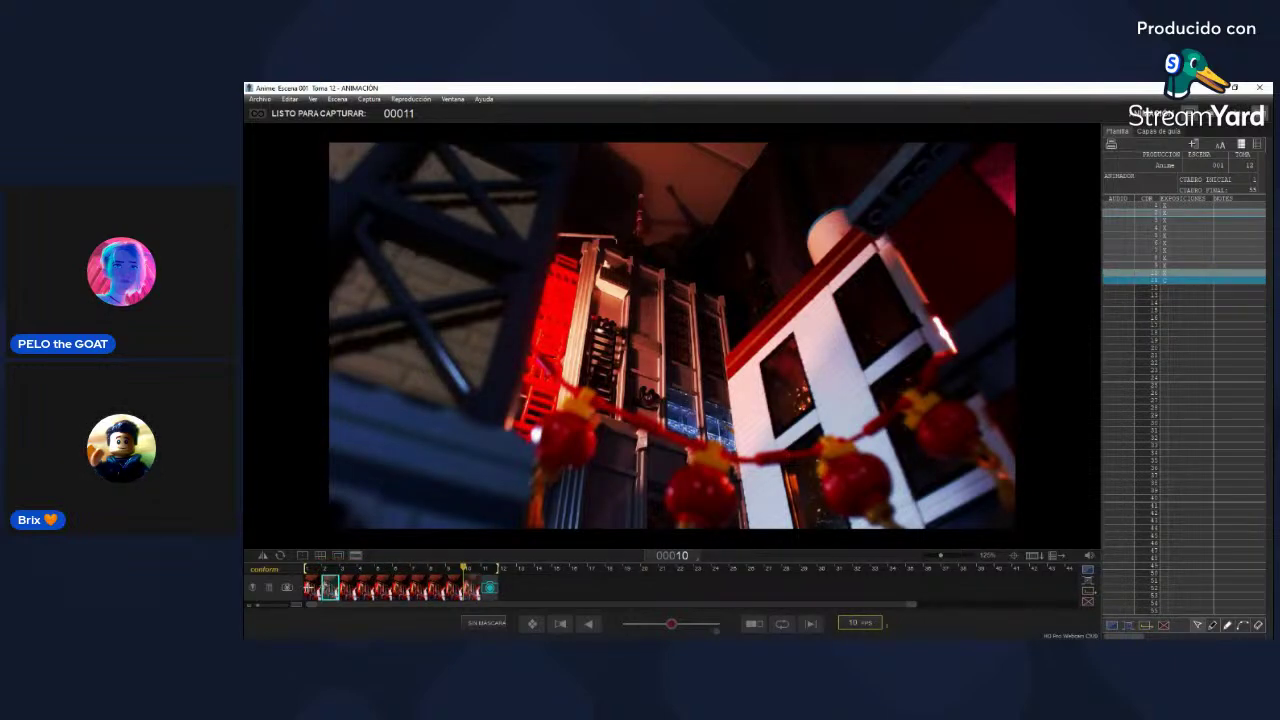
{"action": "left_click", "coordinate": [310, 588]}
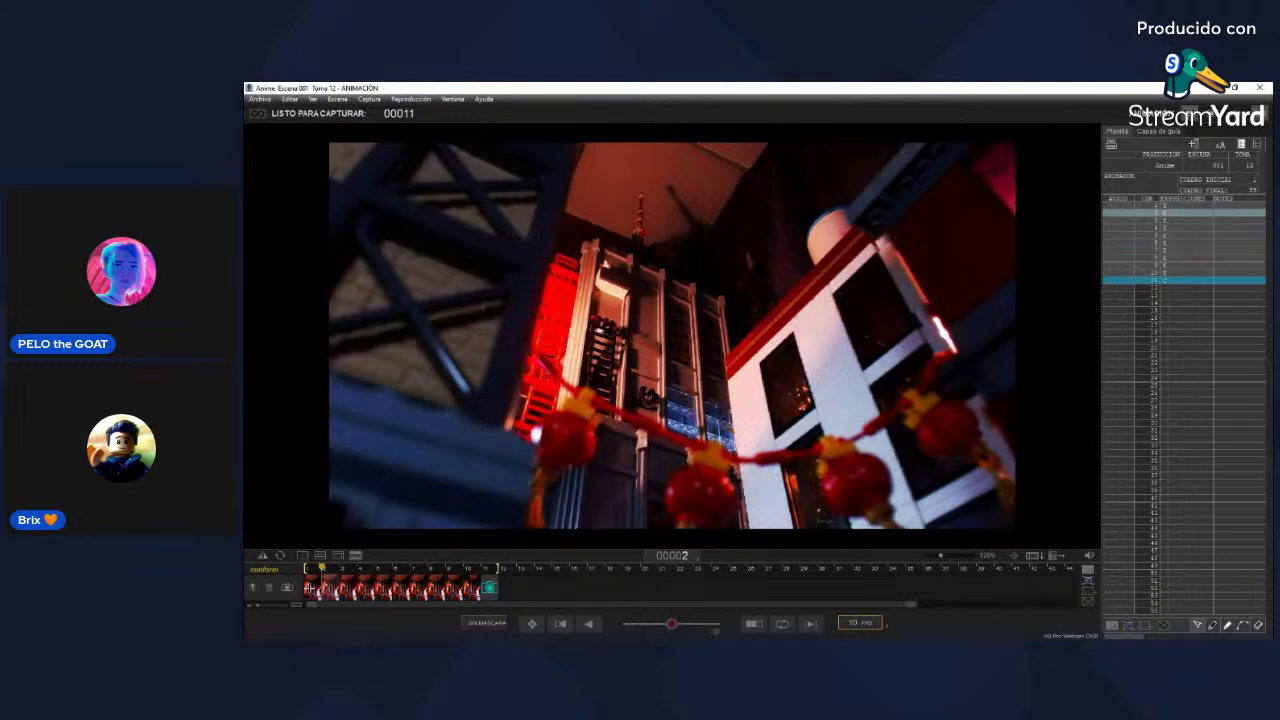
{"action": "key", "text": "Right"}
Step: Delete the relocated frame in the second position of the timeline and check the frames around it
{"action": "left_click", "coordinate": [329, 586]}
{"action": "key", "text": "Delete"}
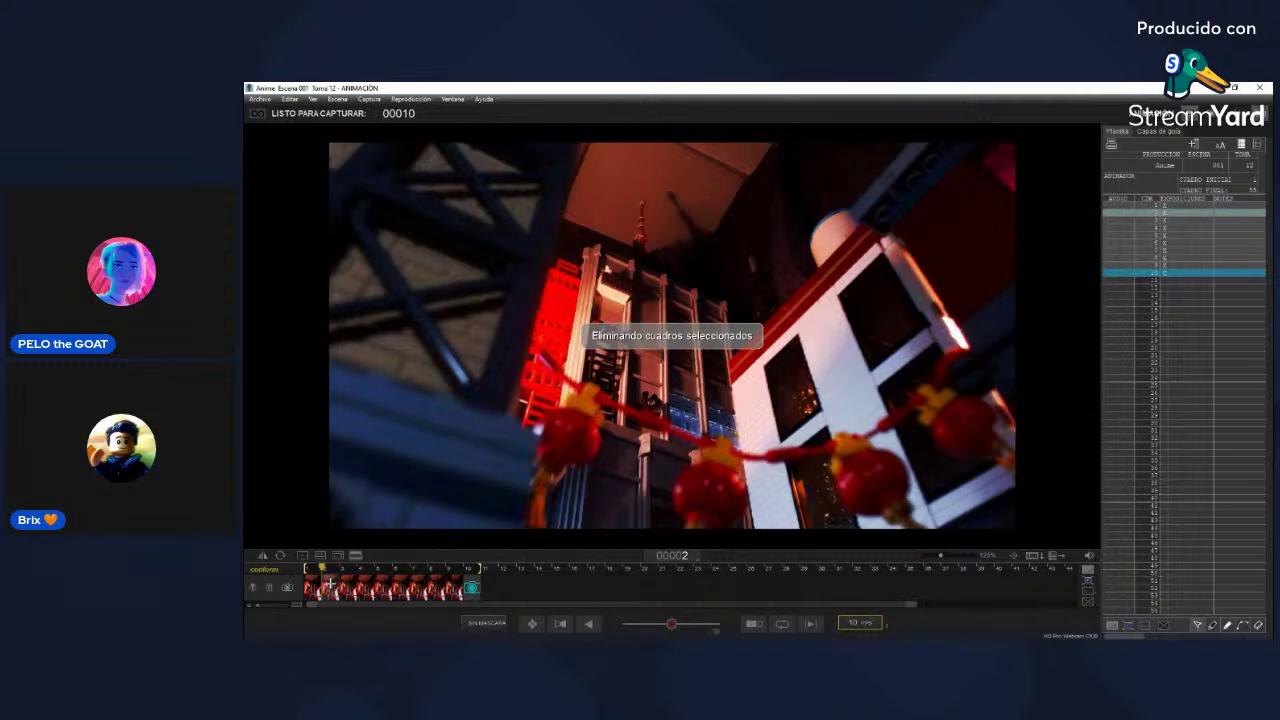
{"action": "key", "text": "Return"}
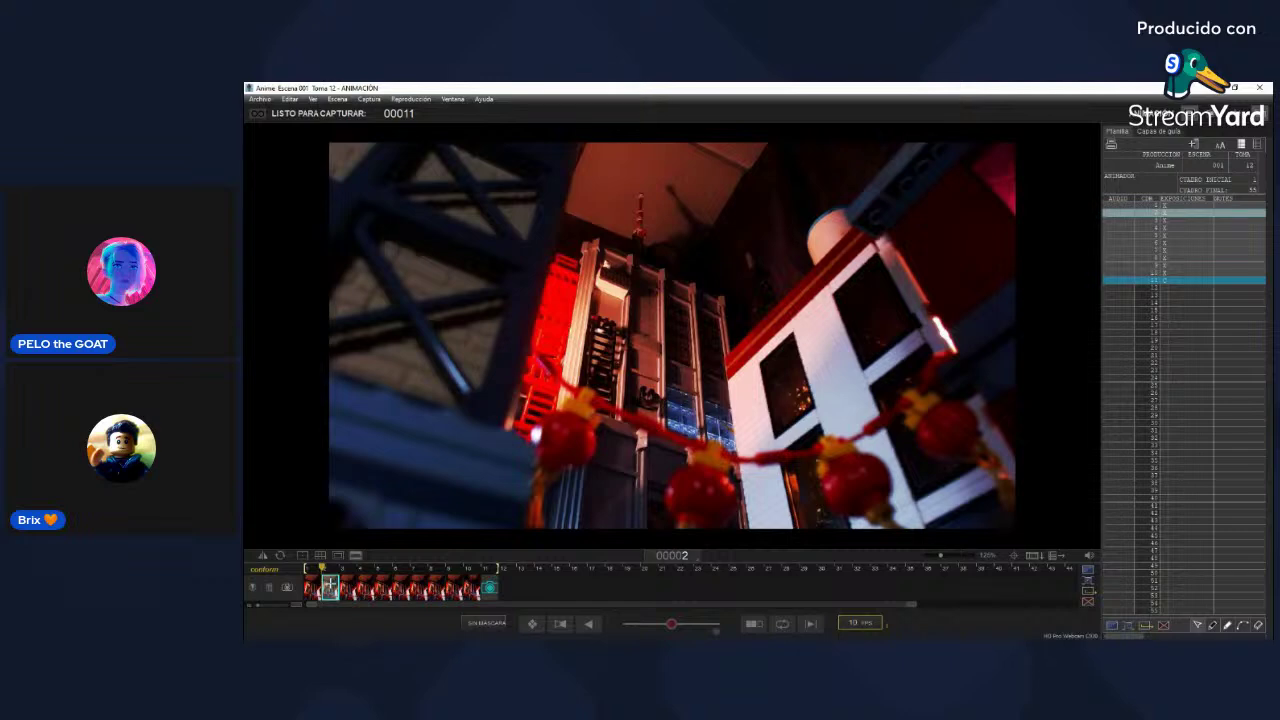
{"action": "key", "text": "Delete"}
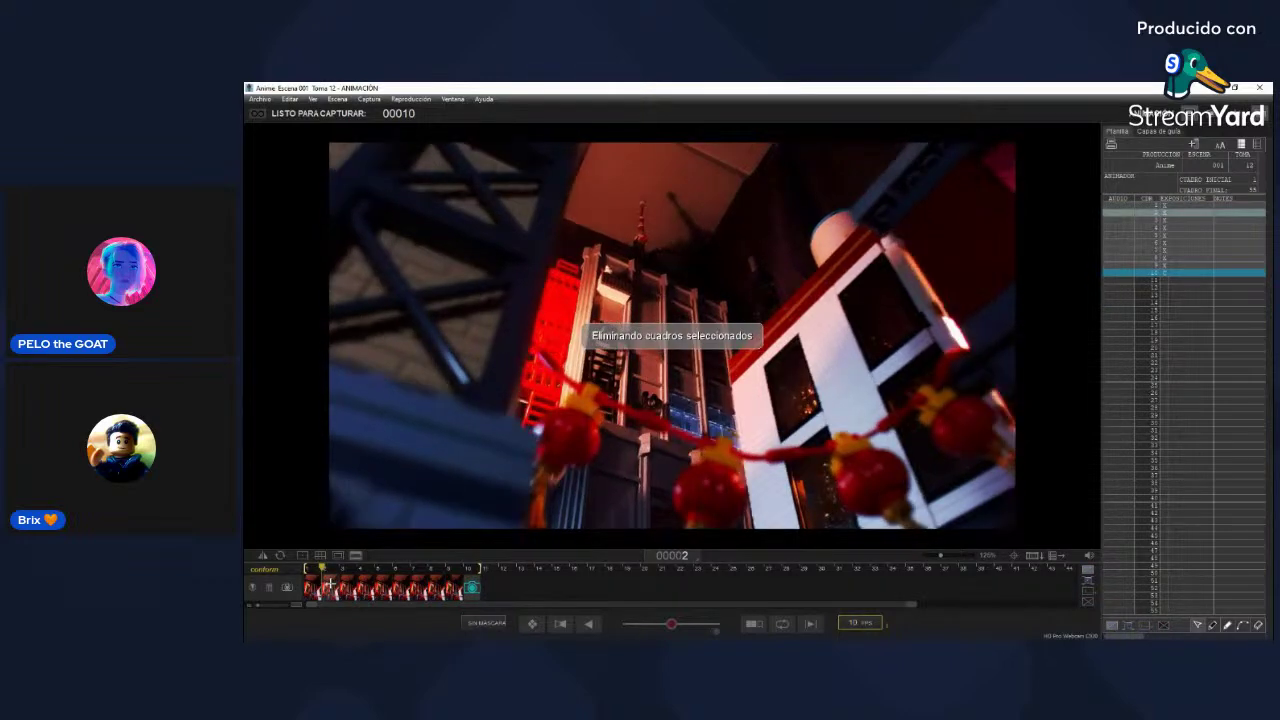
{"action": "key", "text": "Right"}
{"action": "key", "text": "Left"}
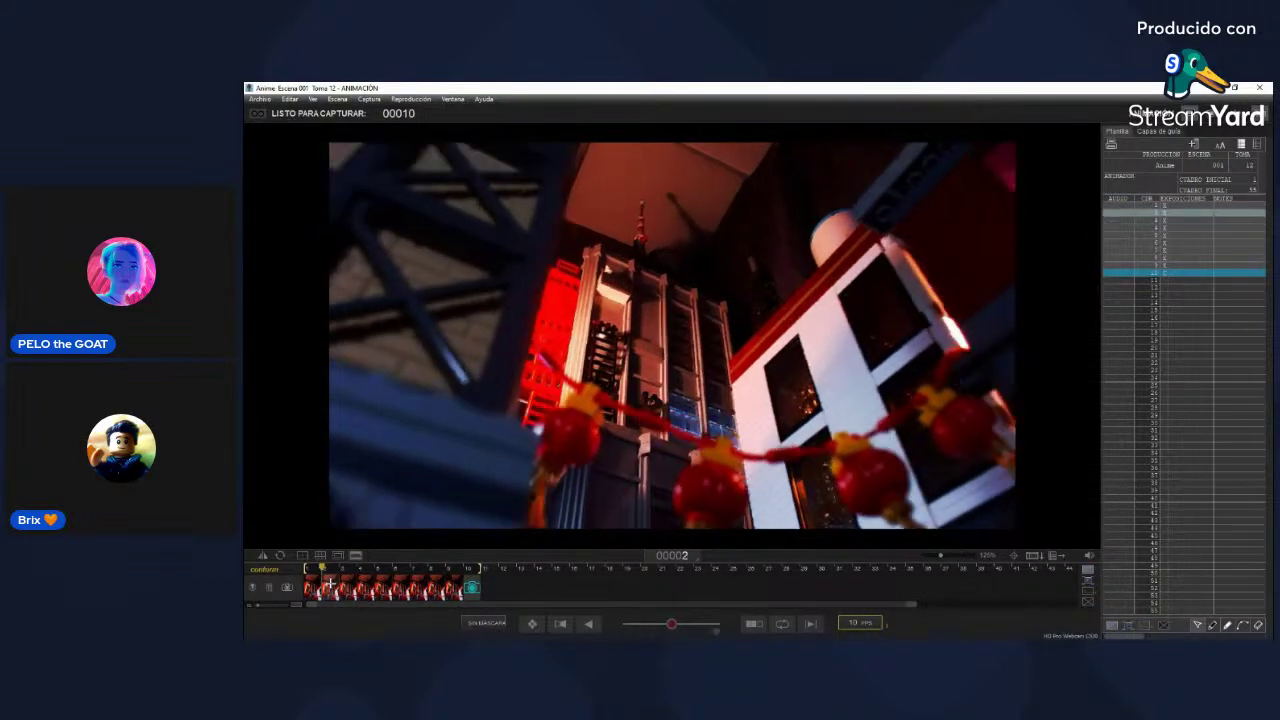
Step: Swap the first two timeline frames by moving frame 2 ahead of frame 1
{"action": "left_click", "coordinate": [326, 586]}
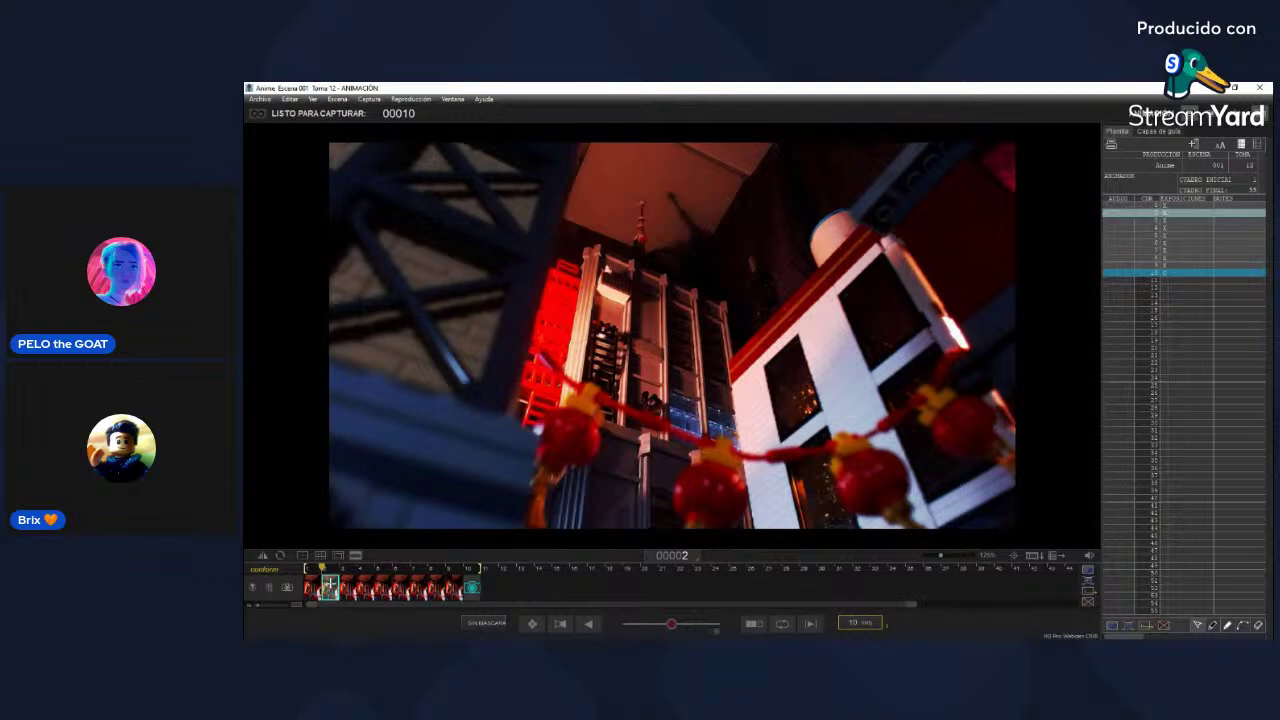
{"action": "left_click", "coordinate": [328, 587]}
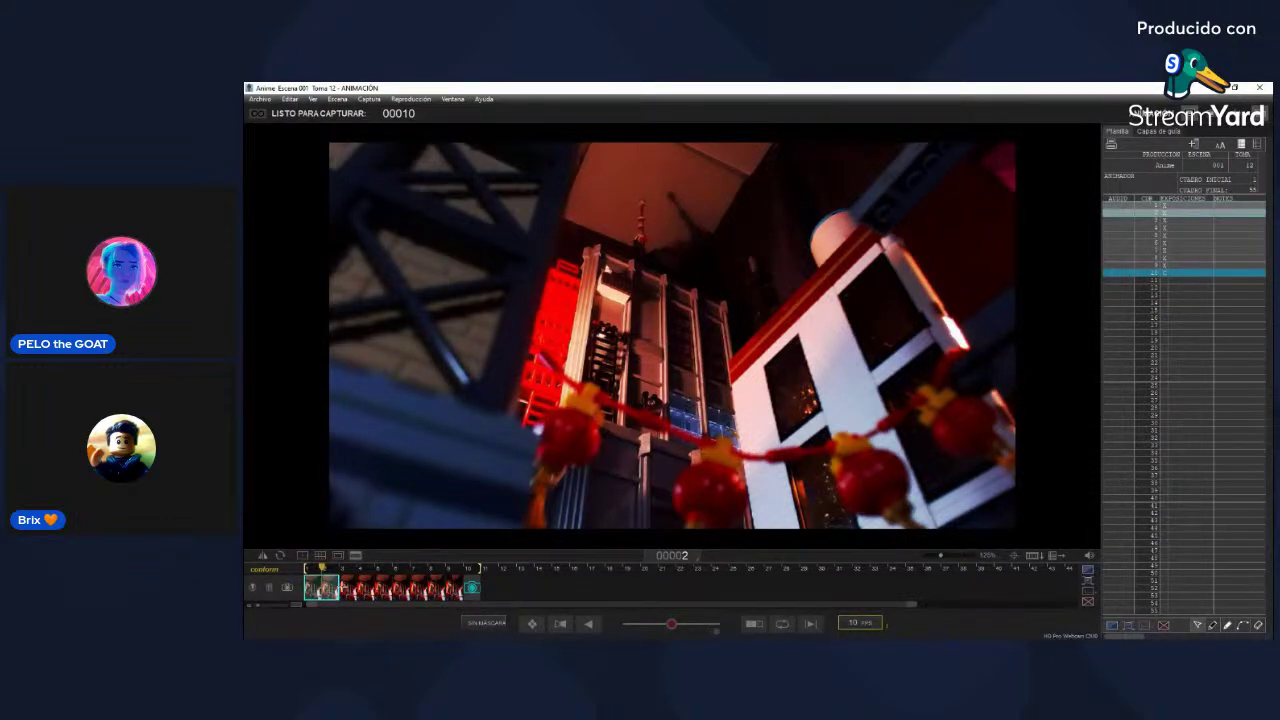
{"action": "left_click", "coordinate": [329, 588]}
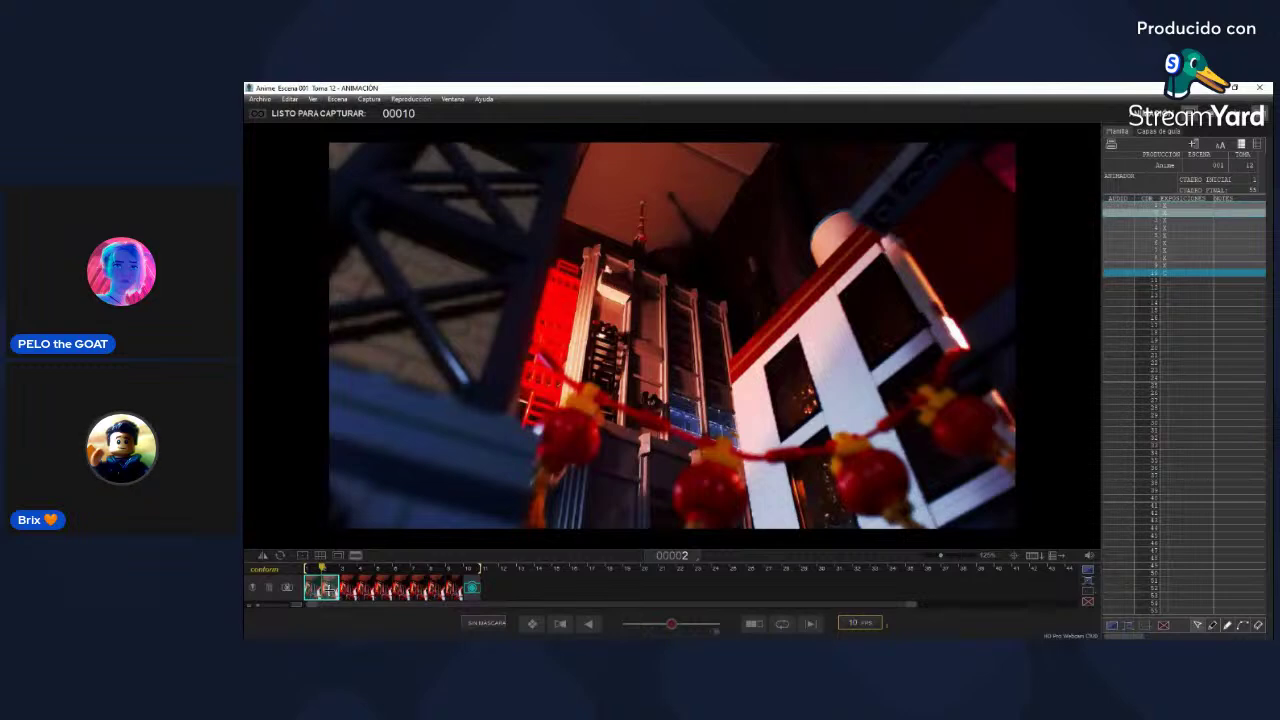
{"action": "left_click", "coordinate": [338, 589]}
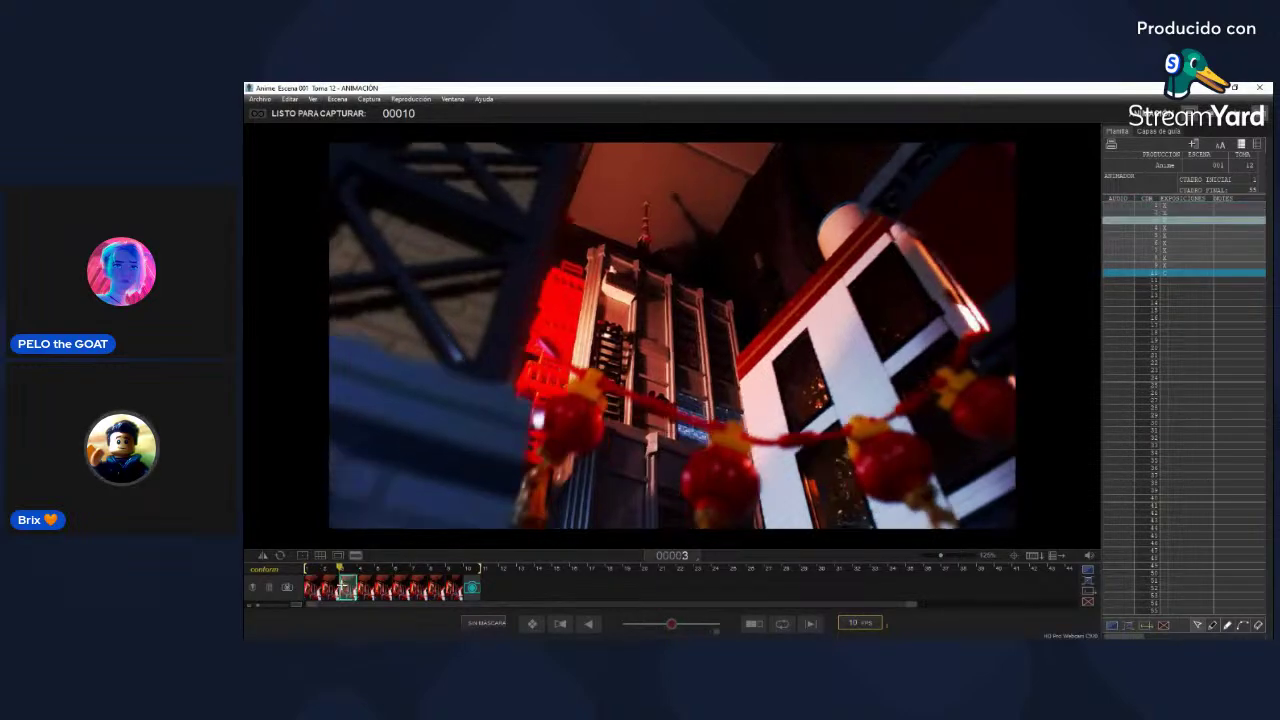
{"action": "left_click", "coordinate": [330, 589]}
{"action": "left_click_drag", "start_coordinate": [330, 589], "coordinate": [309, 594]}
Step: Step through the nine-frame sequence and flip between its last frames and the live view to check the movement
{"action": "key", "text": "Right"}
{"action": "key", "text": "Right"}
{"action": "key", "text": "Right"}
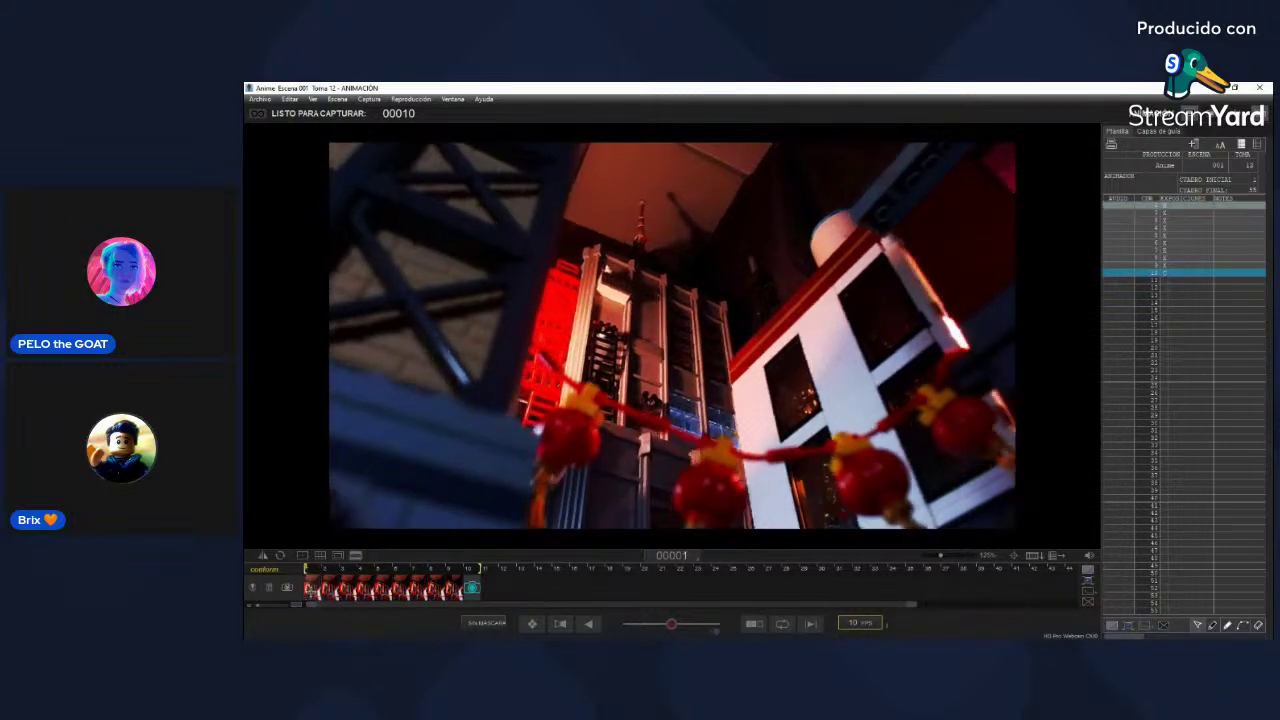
{"action": "key", "text": "Right"}
{"action": "key", "text": "Right"}
{"action": "key", "text": "Right"}
{"action": "key", "text": "Right"}
{"action": "key", "text": "Right"}
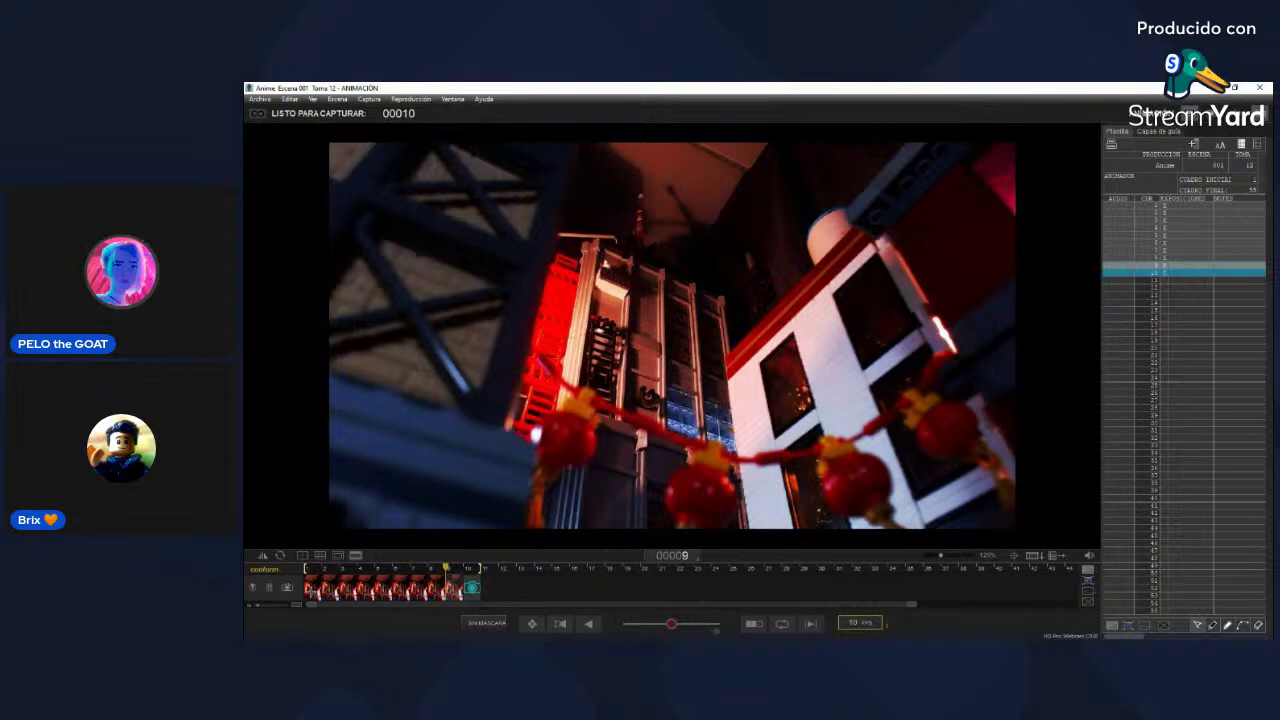
{"action": "key", "text": "Left"}
{"action": "key", "text": "Right"}
{"action": "key", "text": "Right"}
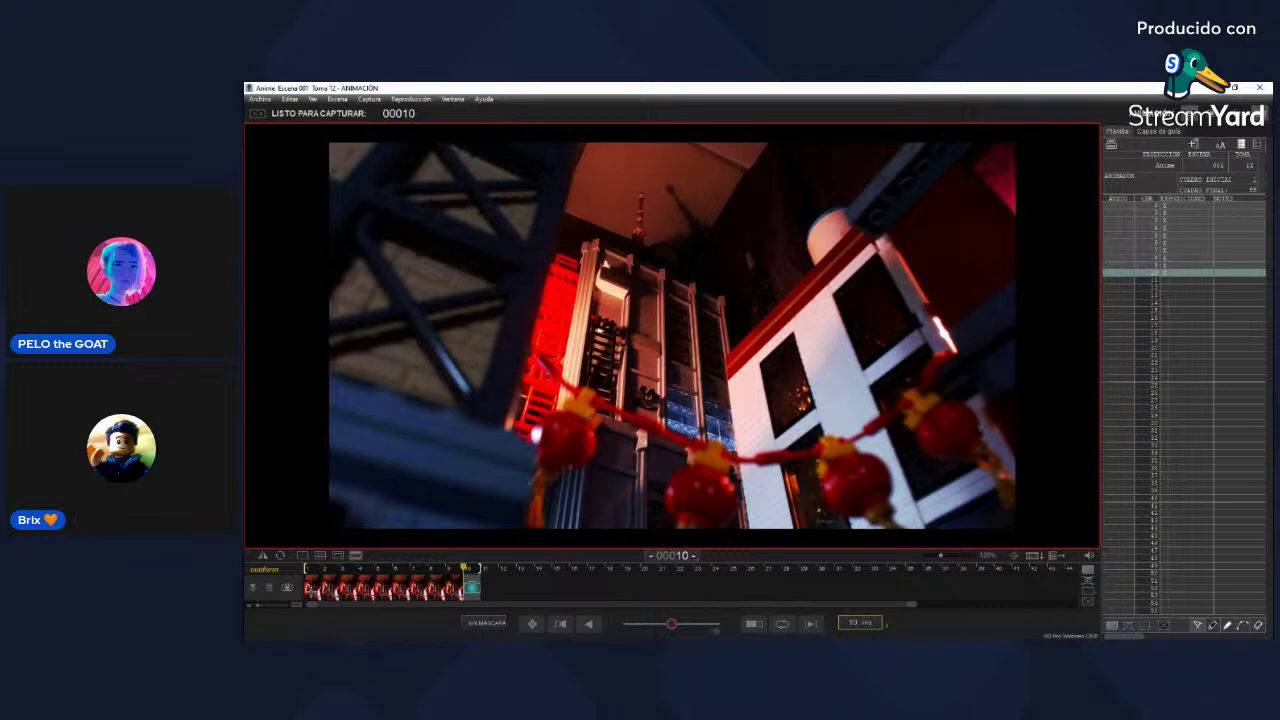
{"action": "key", "text": "Left"}
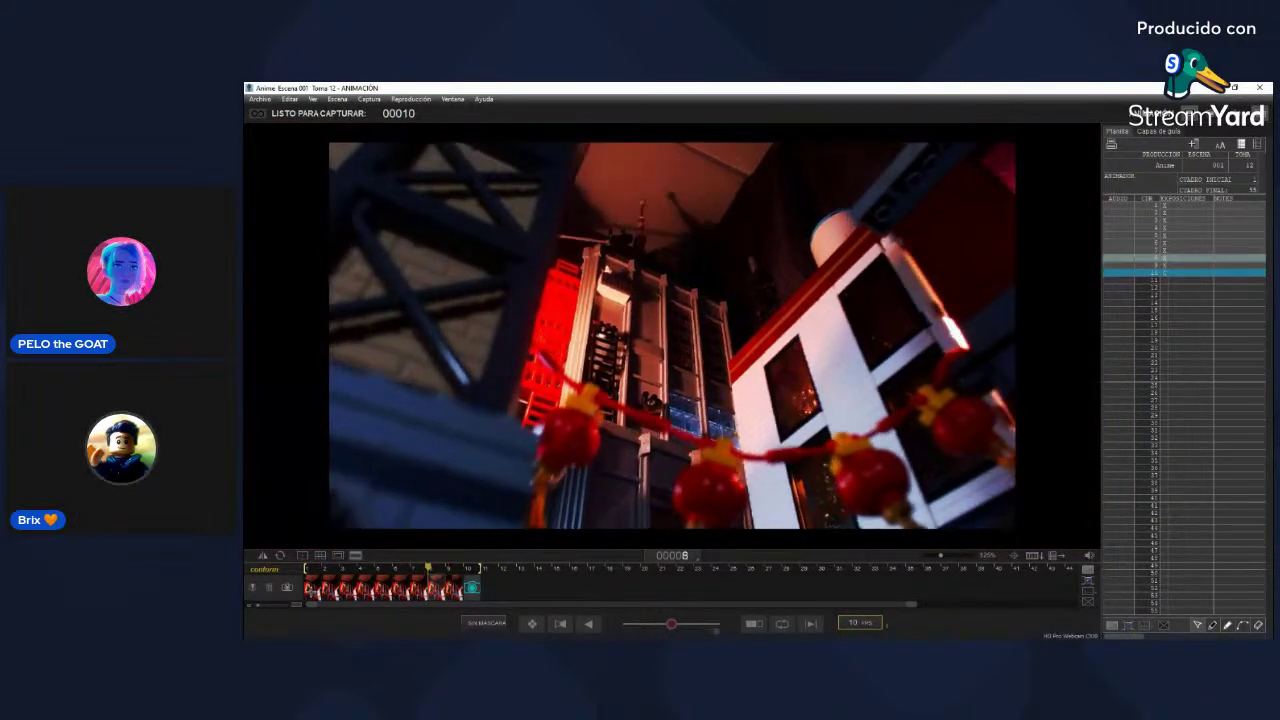
{"action": "key", "text": "Right"}
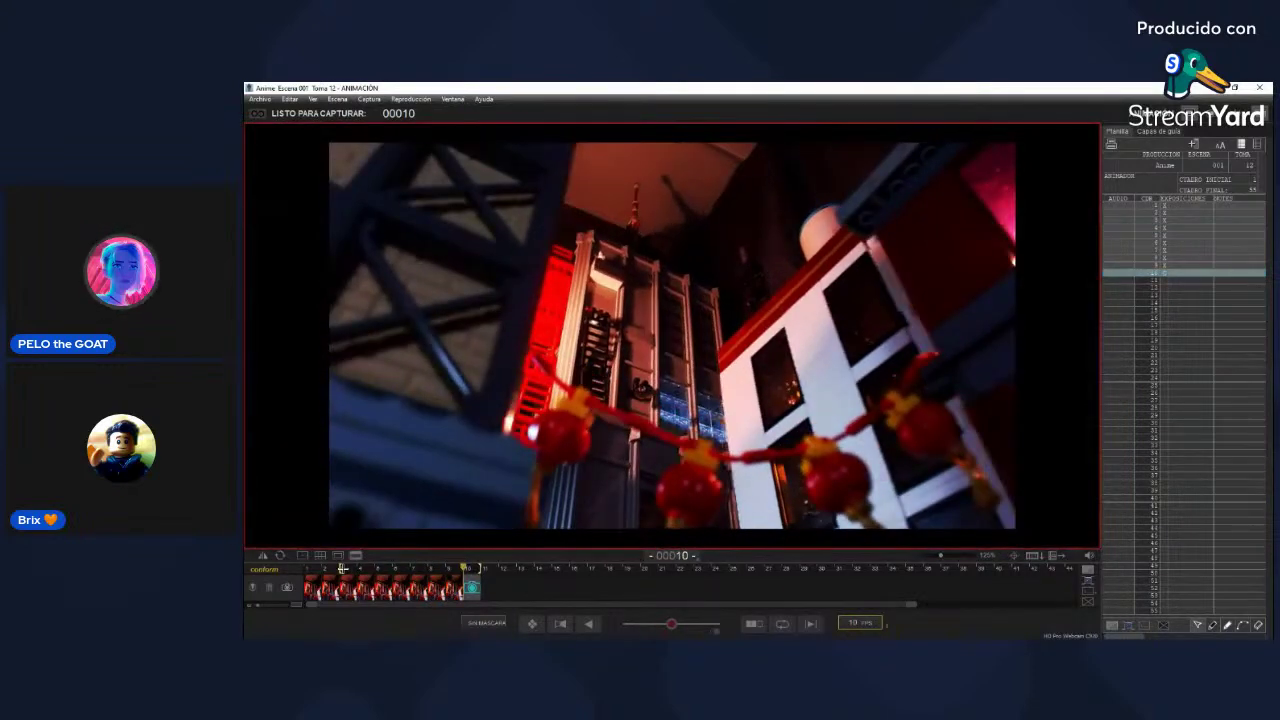
Step: Play back the nine-frame sequence and compare its end with the newly shifted live view
{"action": "key", "text": "0"}
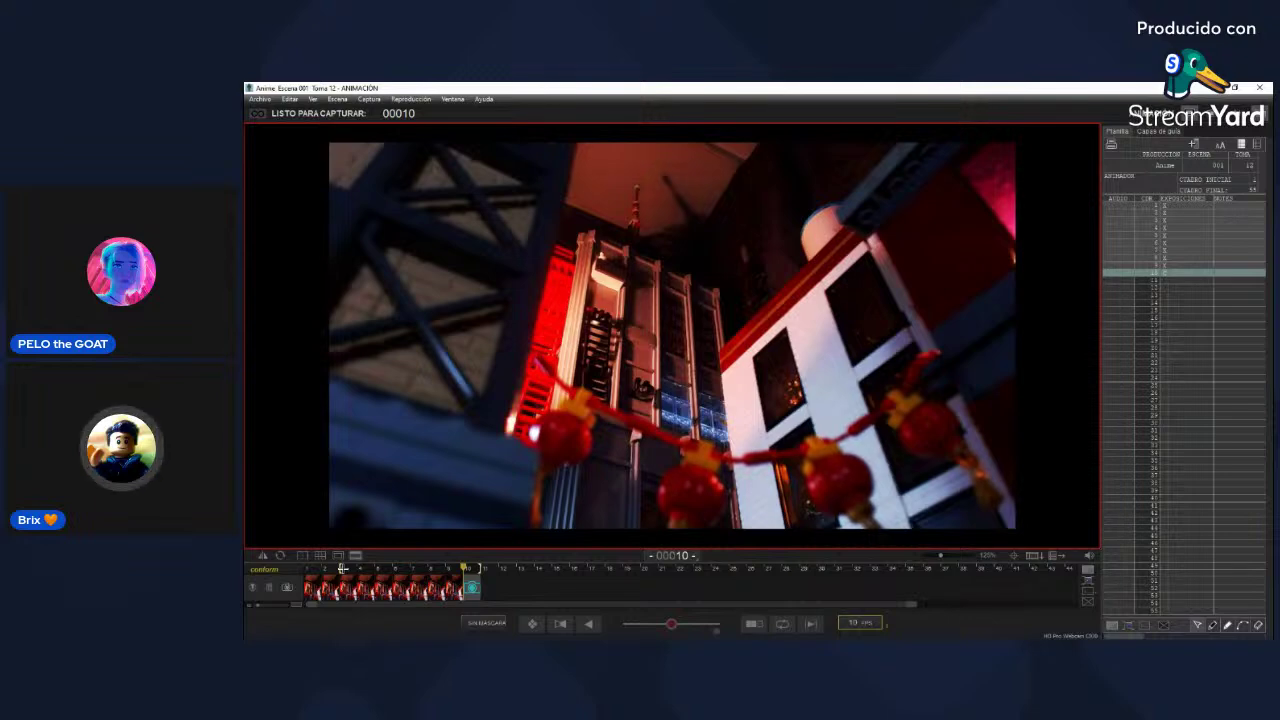
{"action": "key", "text": "Return"}
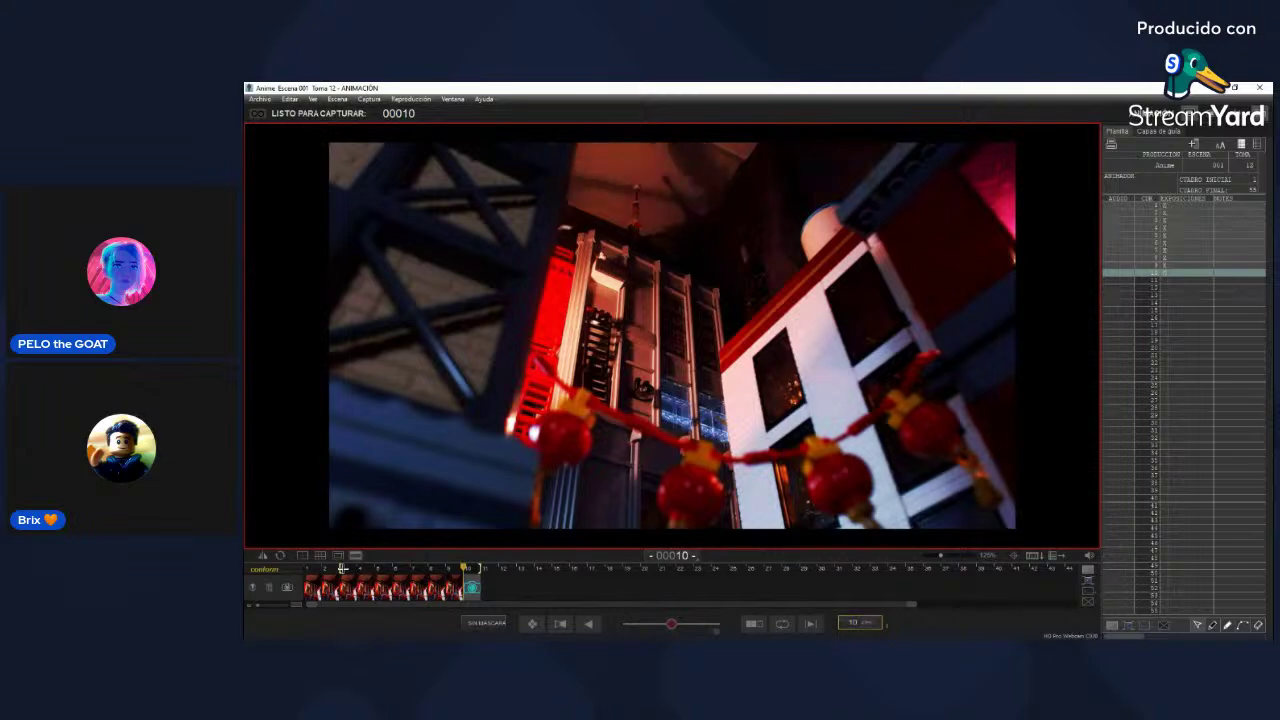
{"action": "key", "text": "0"}
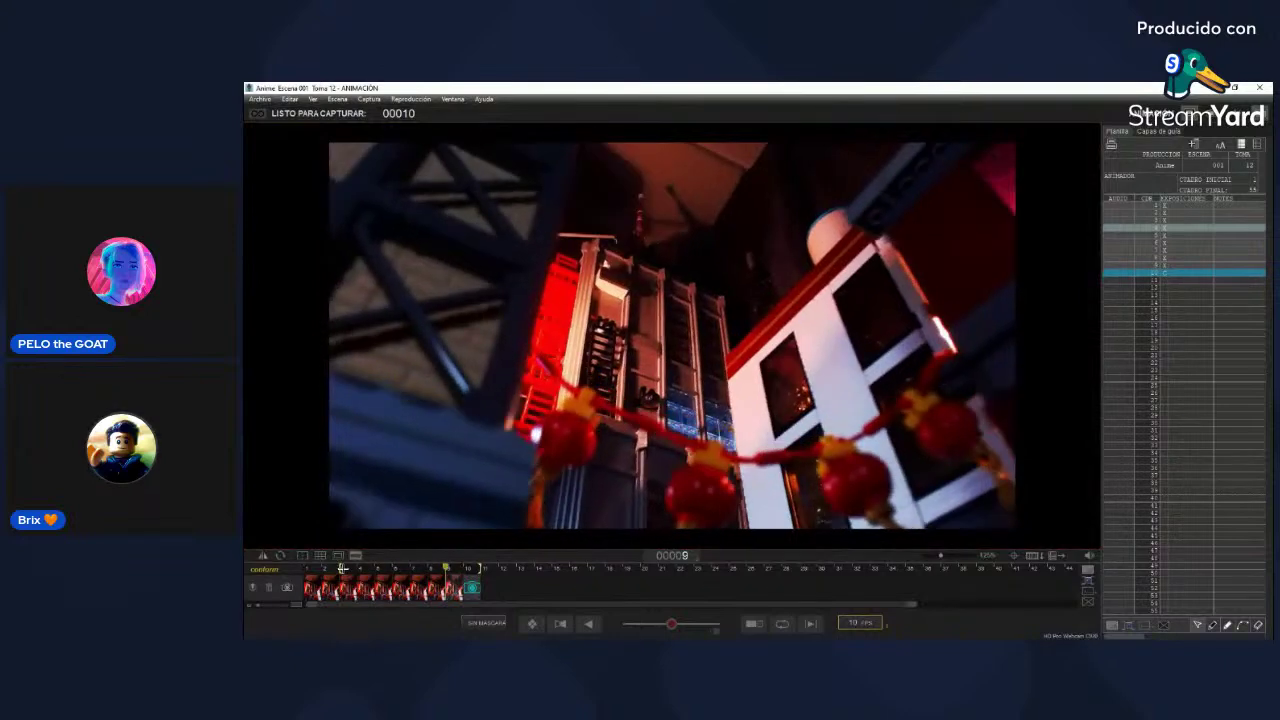
Step: Play back the sequence against the shifted live view and capture frames 10 and 11 at the new camera position
{"action": "key", "text": "space"}
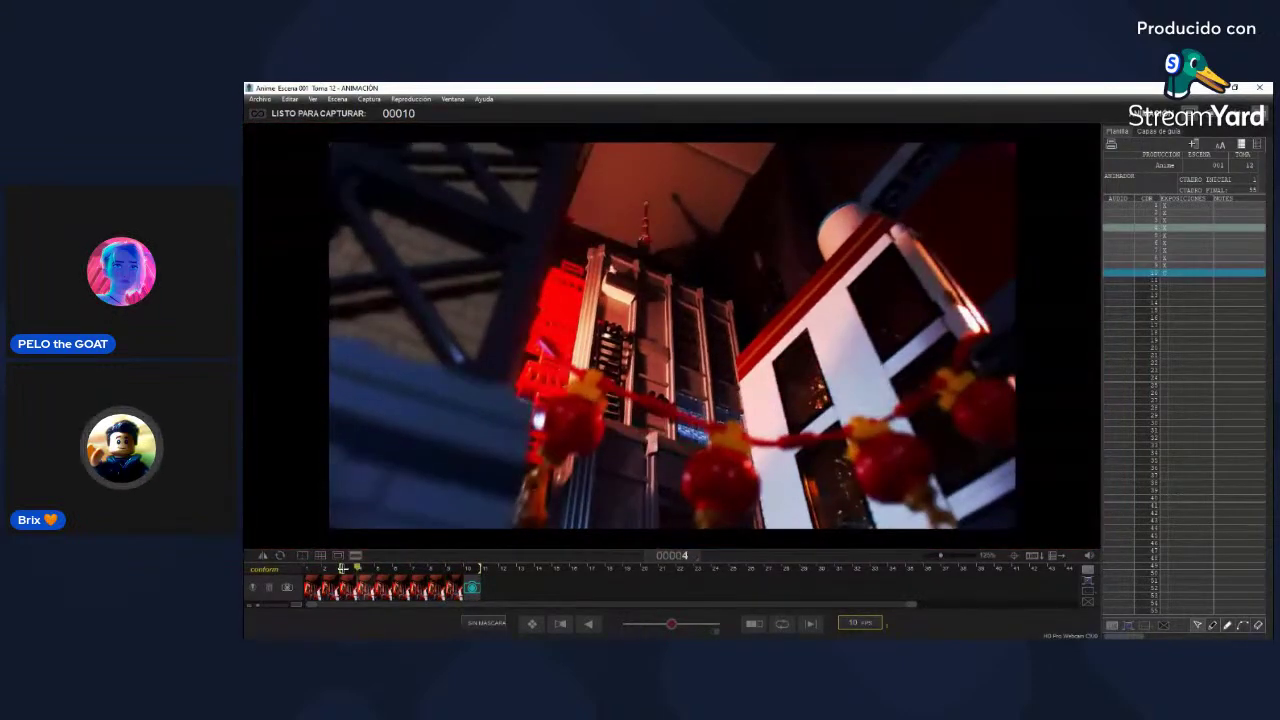
{"action": "key", "text": "0"}
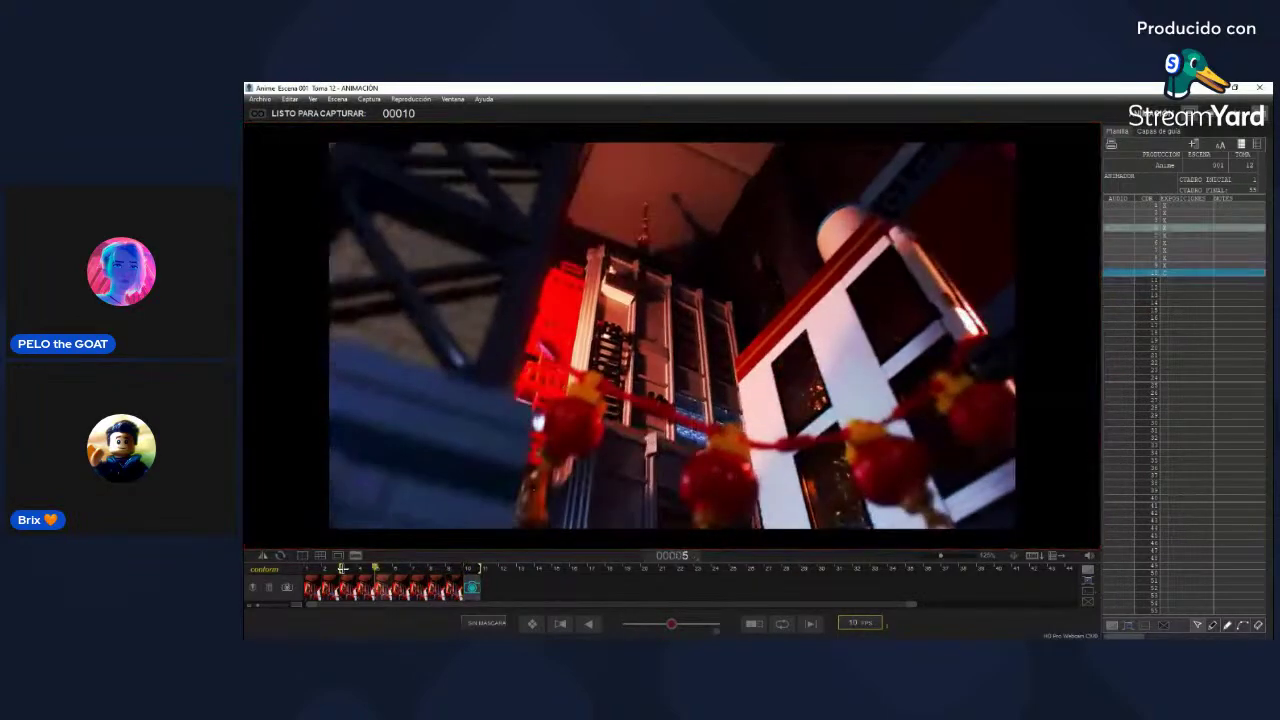
{"action": "key", "text": "Return"}
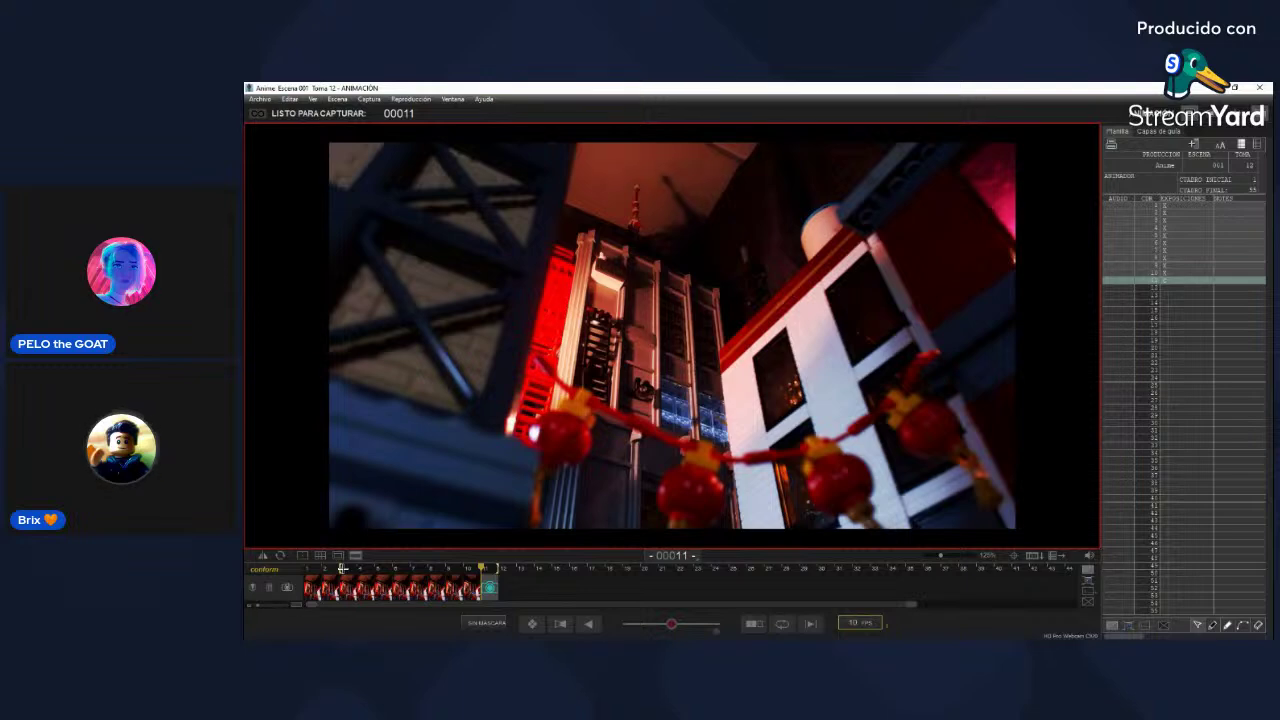
{"action": "key", "text": "Return"}
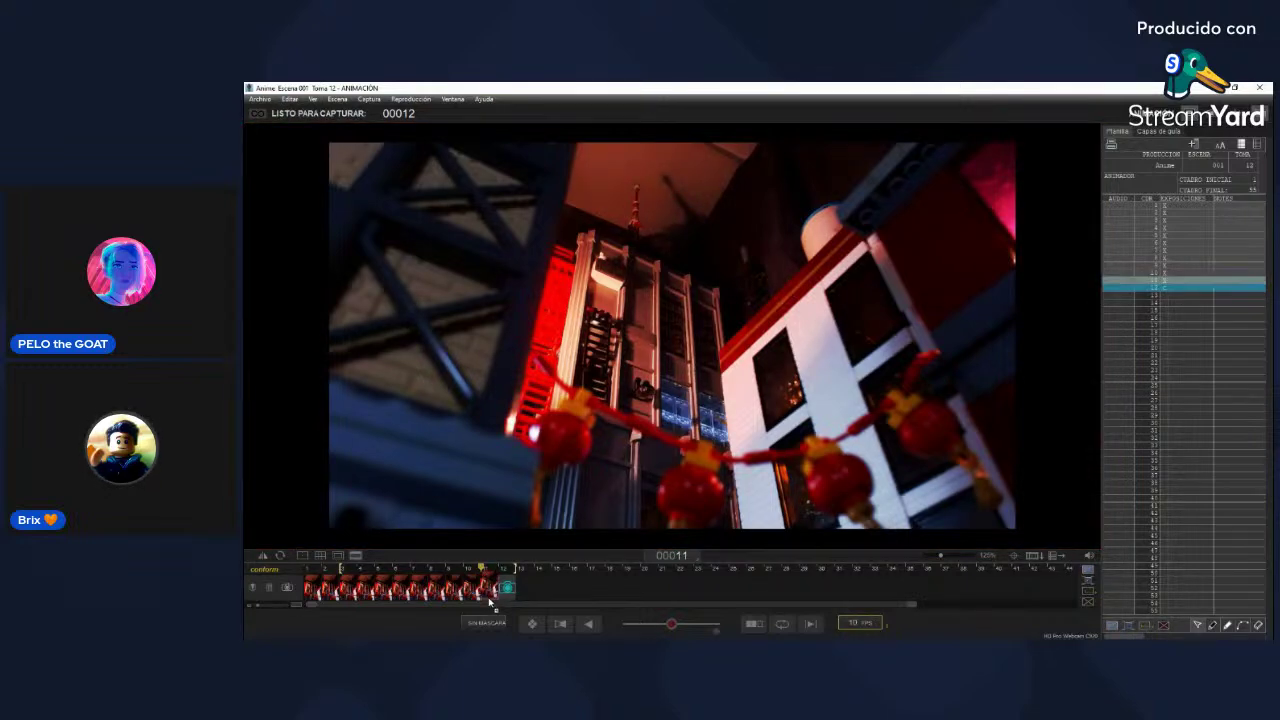
Step: Move frame 11 to the third timeline position, start the playback range at frame 4, and play it back
{"action": "left_click", "coordinate": [341, 592]}
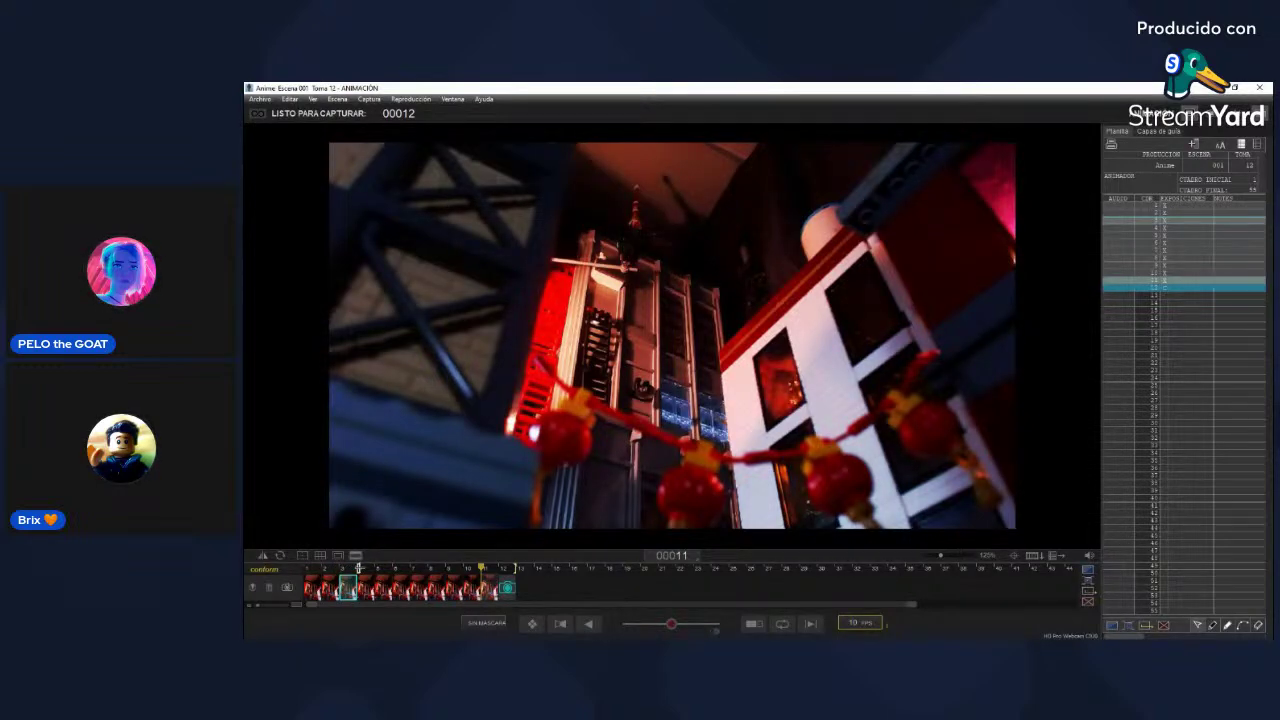
{"action": "left_click", "coordinate": [365, 586]}
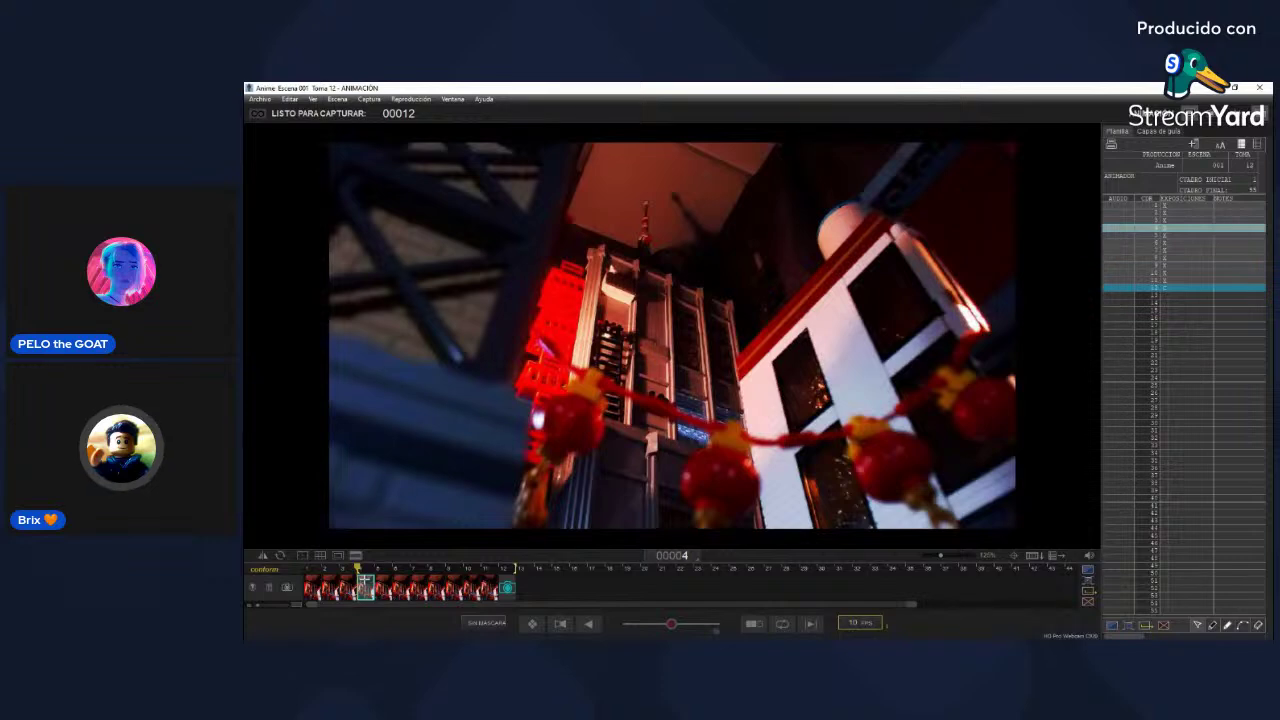
{"action": "key", "text": "0"}
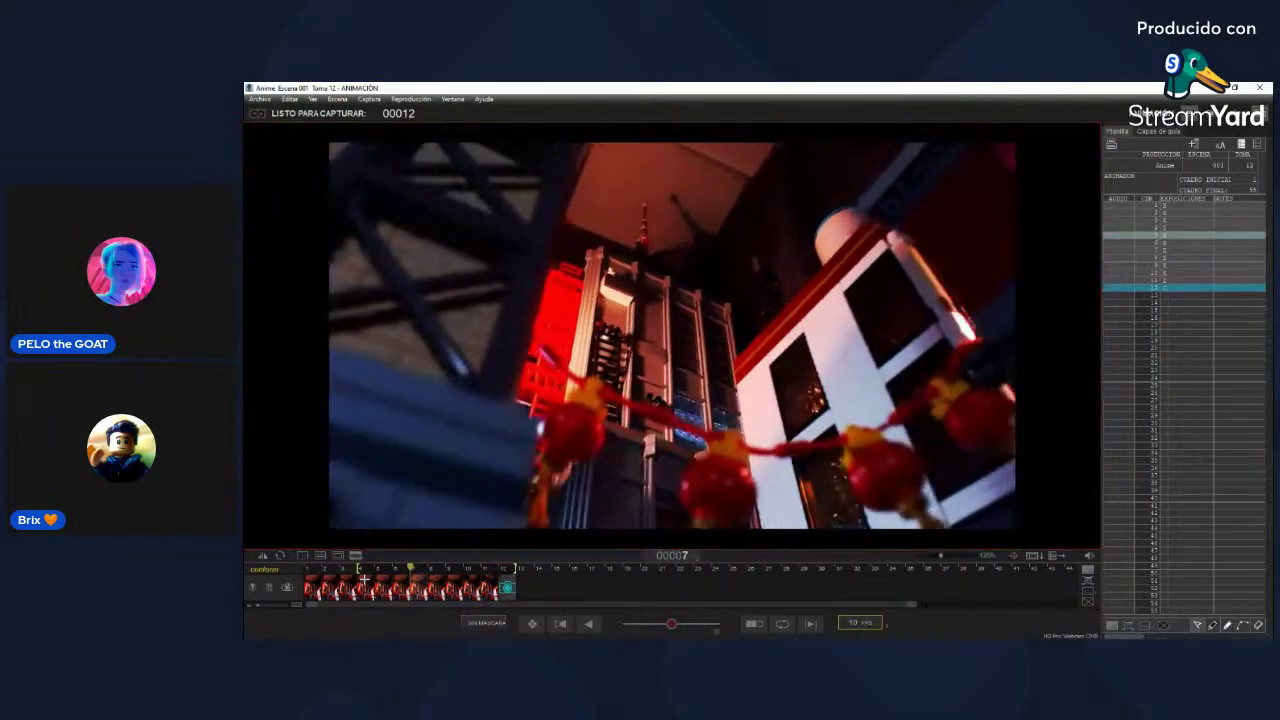
Step: Flip between the last frame and the live view, and step back through the sequence and forward again to check the camera movement
{"action": "key", "text": "3"}
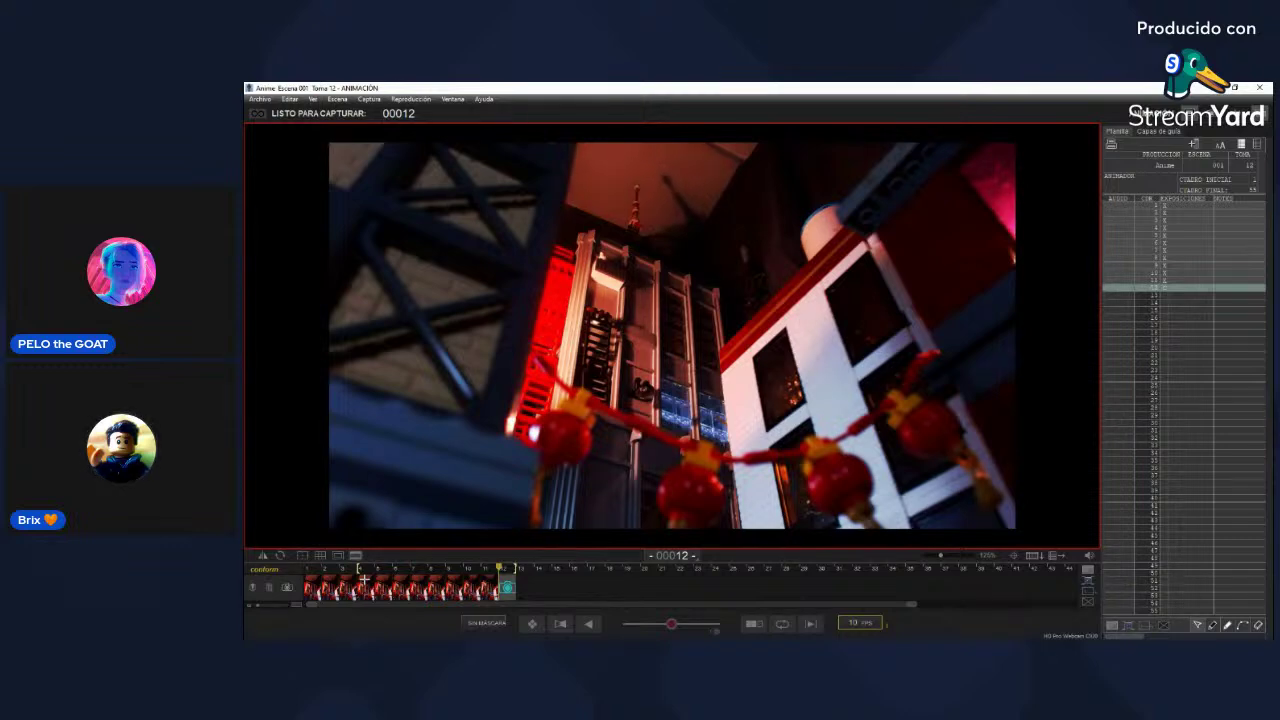
{"action": "key", "text": "Left"}
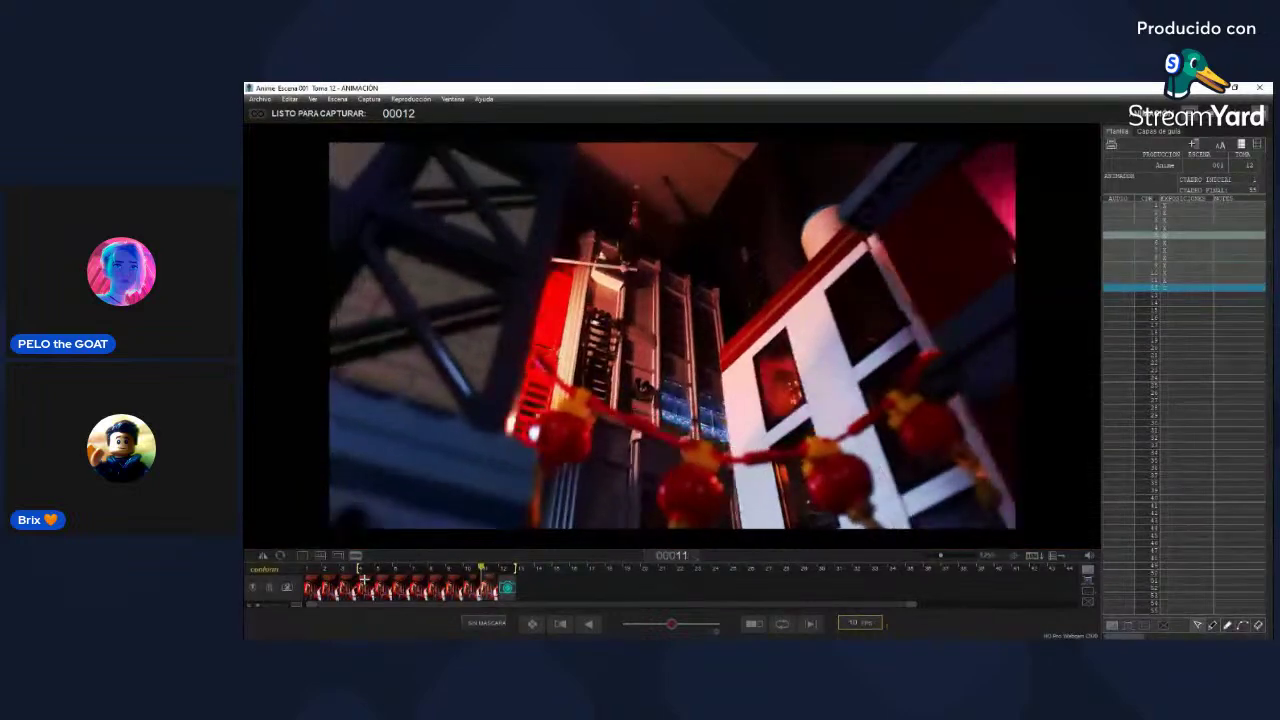
{"action": "key", "text": "Right"}
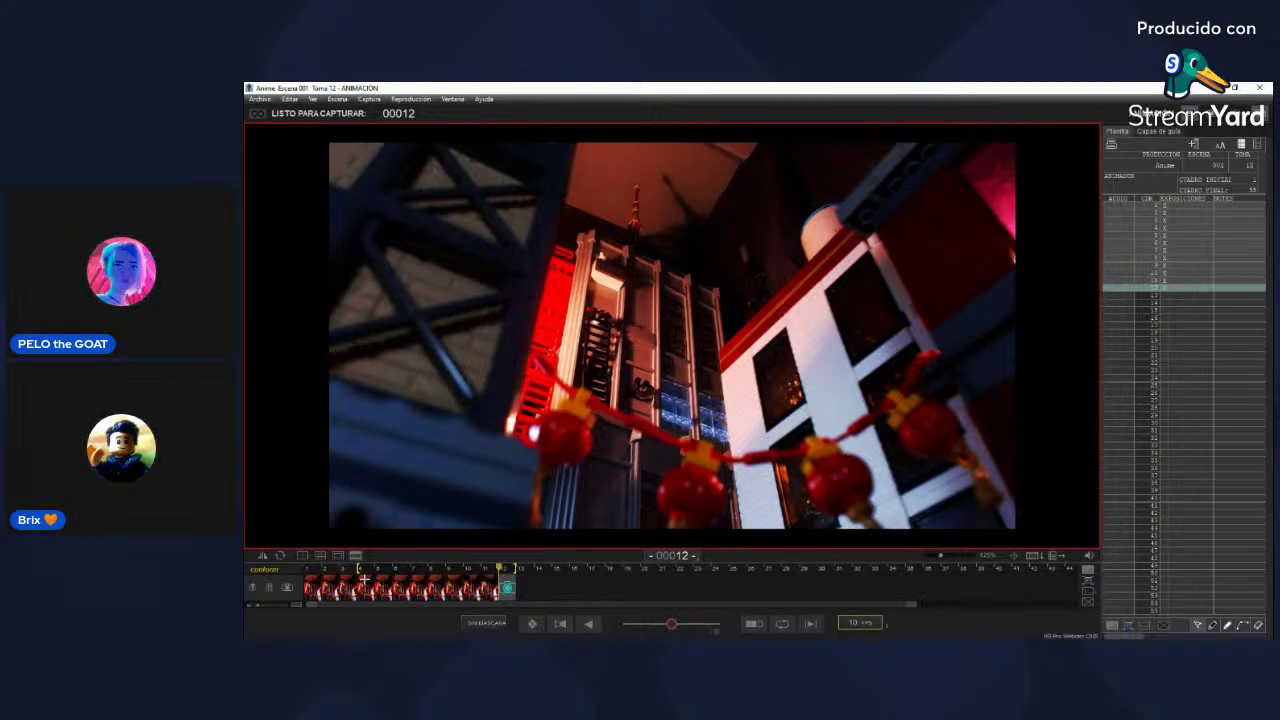
{"action": "key", "text": "0"}
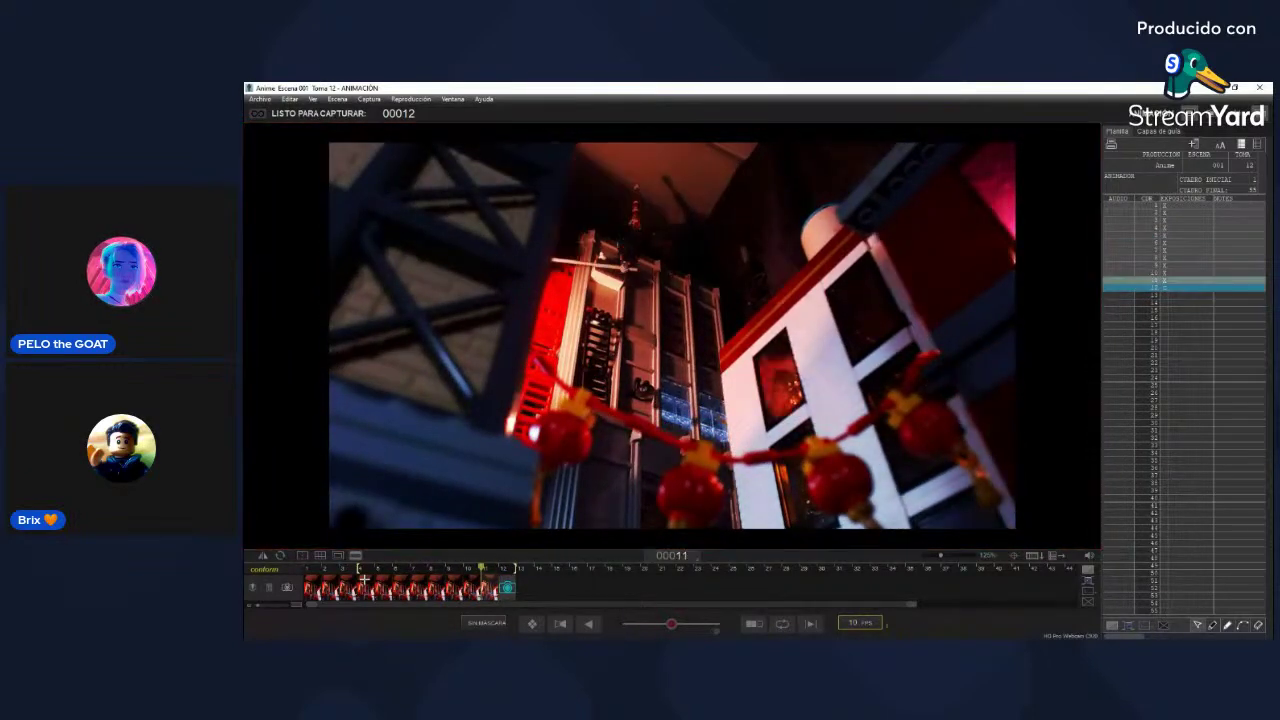
{"action": "key", "text": "Left"}
{"action": "key", "text": "Left"}
{"action": "key", "text": "Left"}
{"action": "key", "text": "Left"}
{"action": "key", "text": "Left"}
{"action": "key", "text": "Left"}
{"action": "key", "text": "Left"}
{"action": "key", "text": "Left"}
{"action": "key", "text": "Left"}
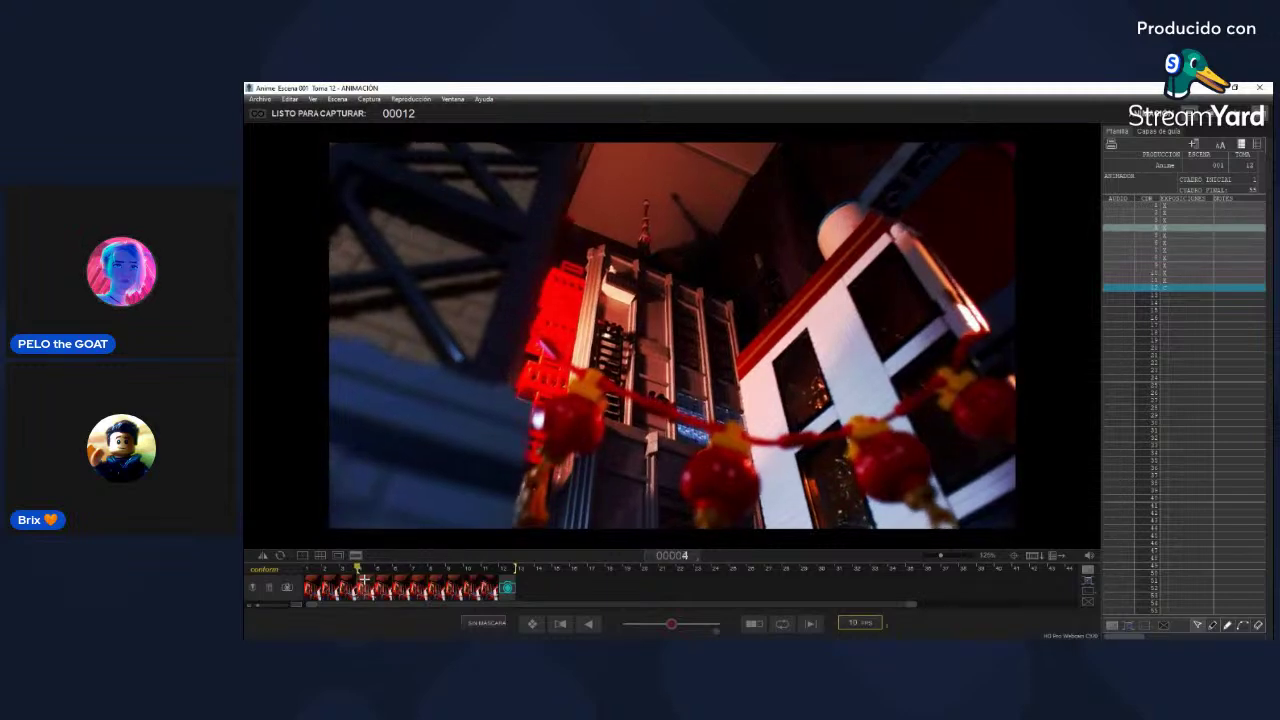
{"action": "key", "text": "Right"}
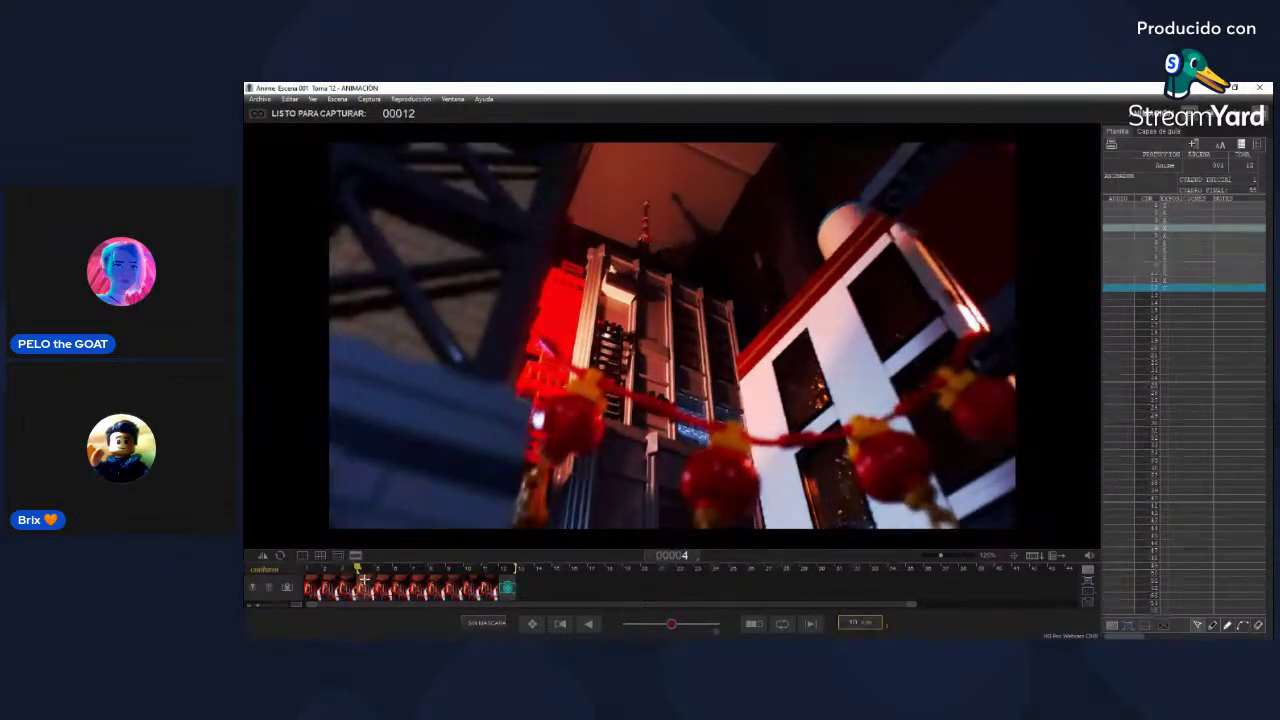
{"action": "key", "text": "Right"}
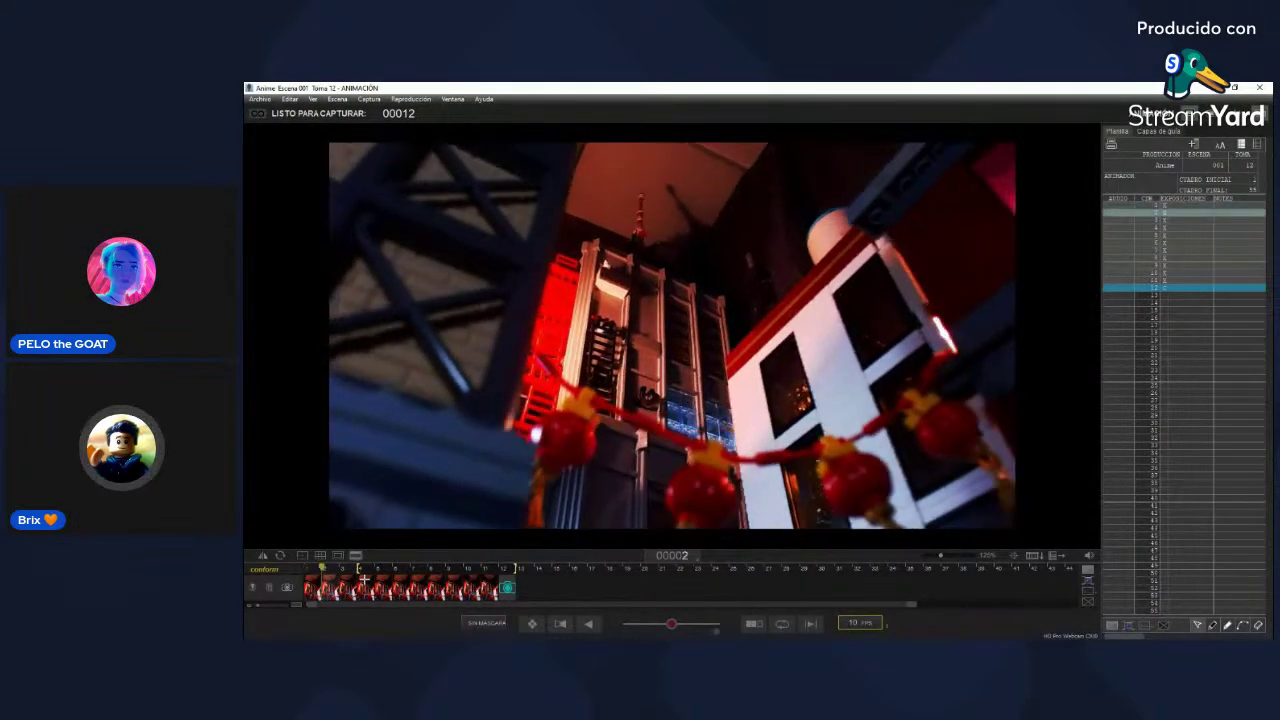
{"action": "key", "text": "Right"}
{"action": "key", "text": "Right"}
{"action": "key", "text": "Right"}
{"action": "key", "text": "Right"}
{"action": "key", "text": "Right"}
{"action": "key", "text": "Right"}
{"action": "key", "text": "Right"}
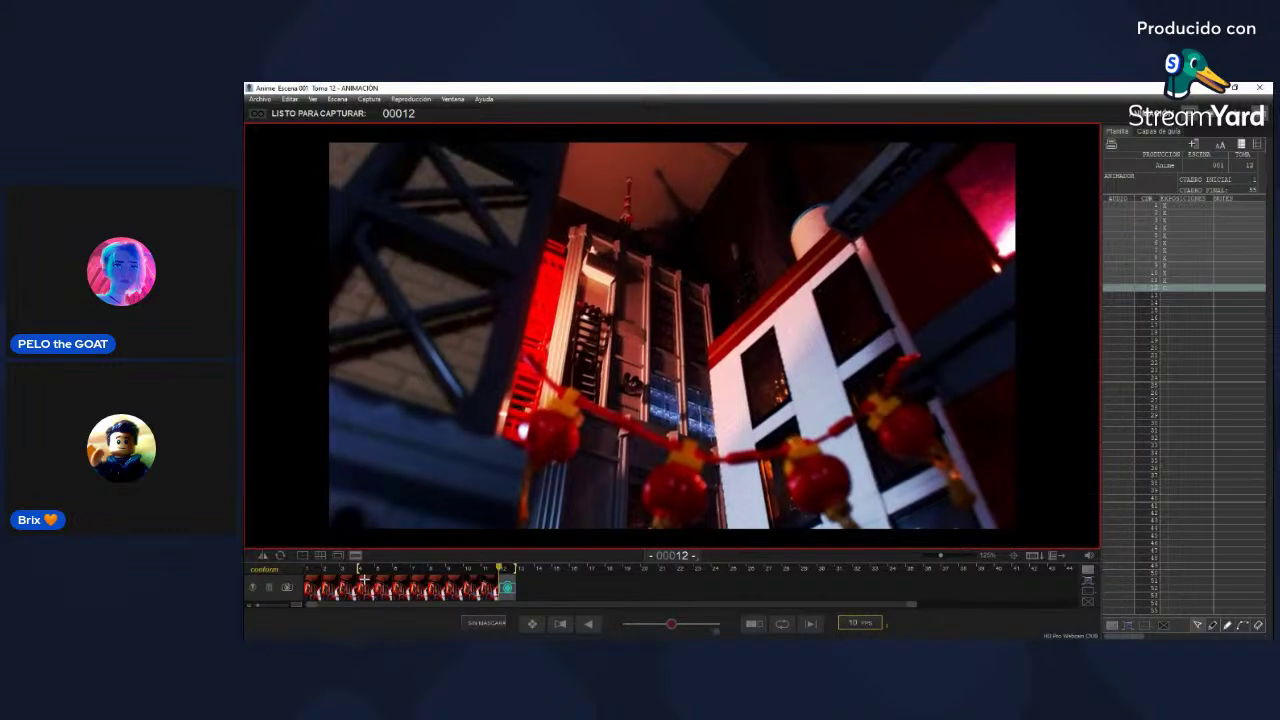
{"action": "left_click", "coordinate": [365, 578]}
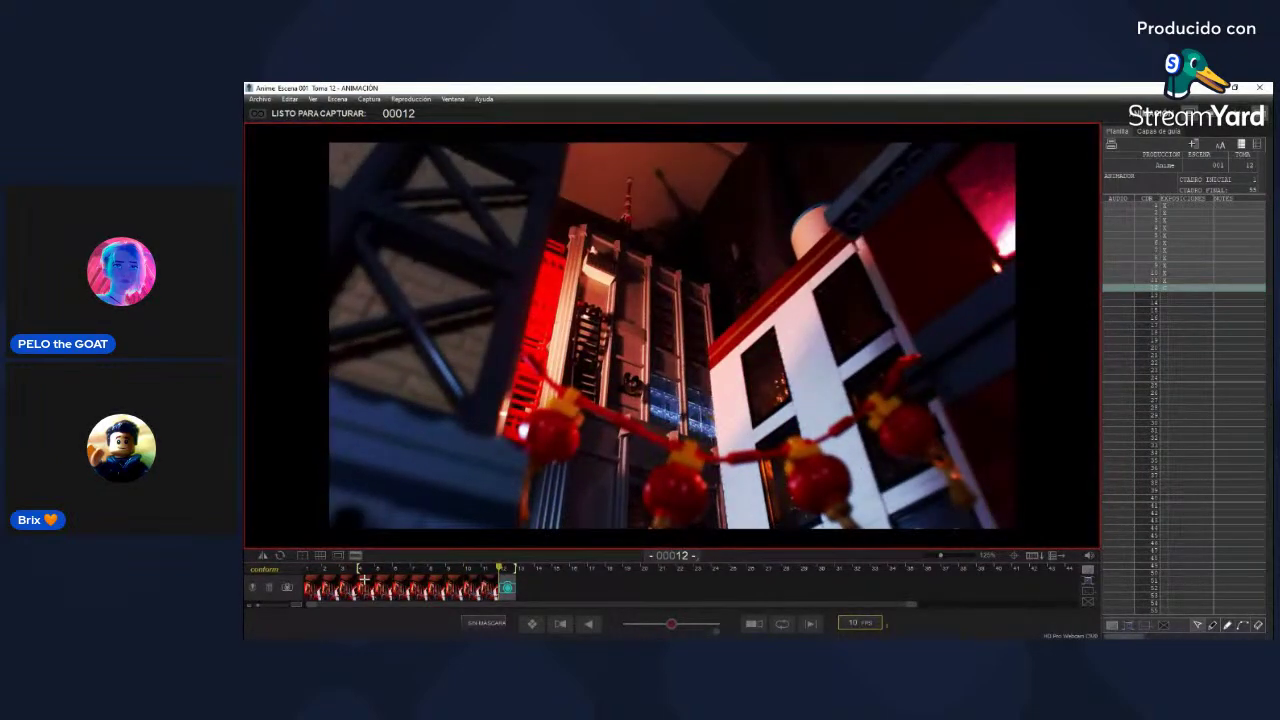
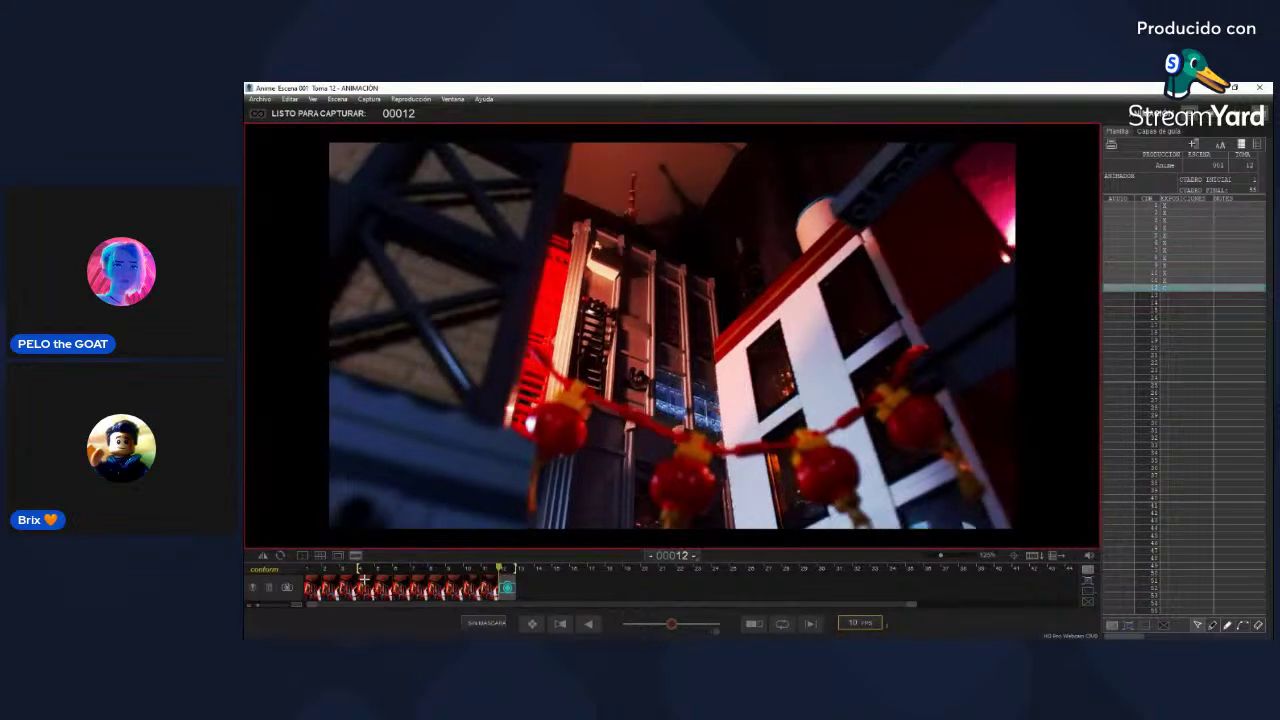
Step: Play back the sequence against the adjusted live view and capture frames 12 and 13 at the new camera position
{"action": "mouse_move", "coordinate": [770, 383]}
{"action": "key", "text": "space"}
{"action": "key", "text": "space"}
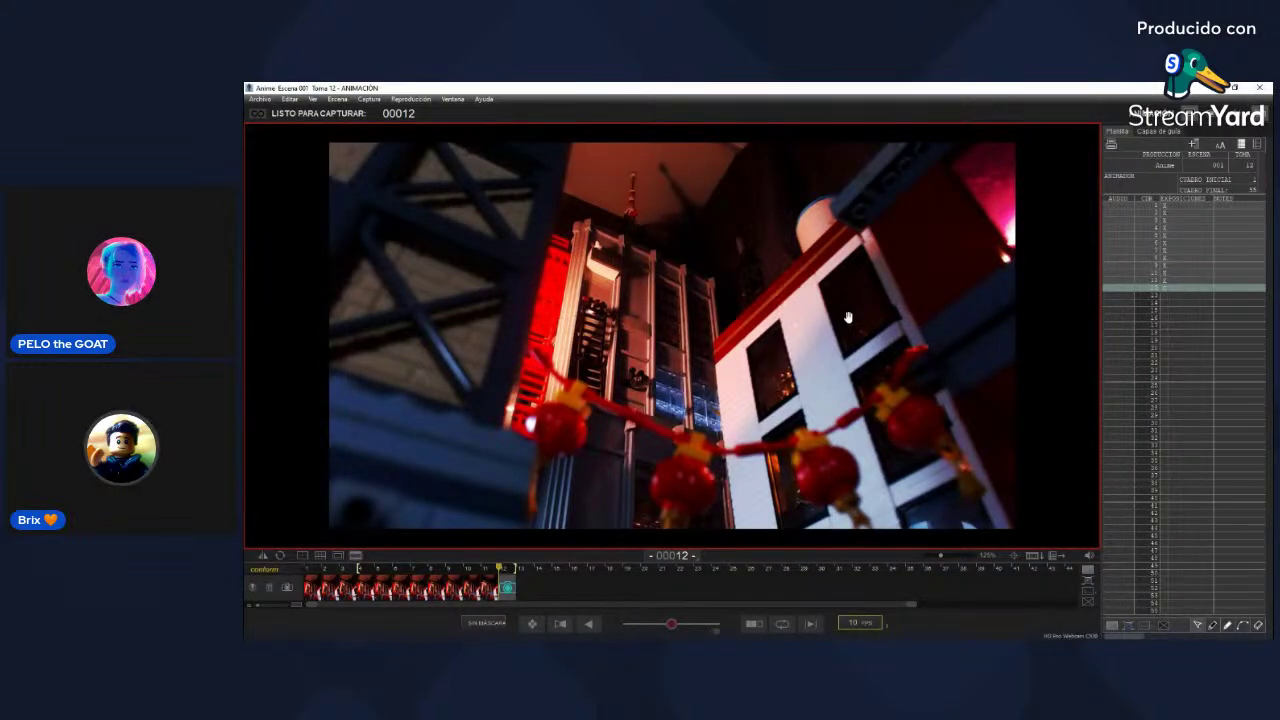
{"action": "key", "text": "0"}
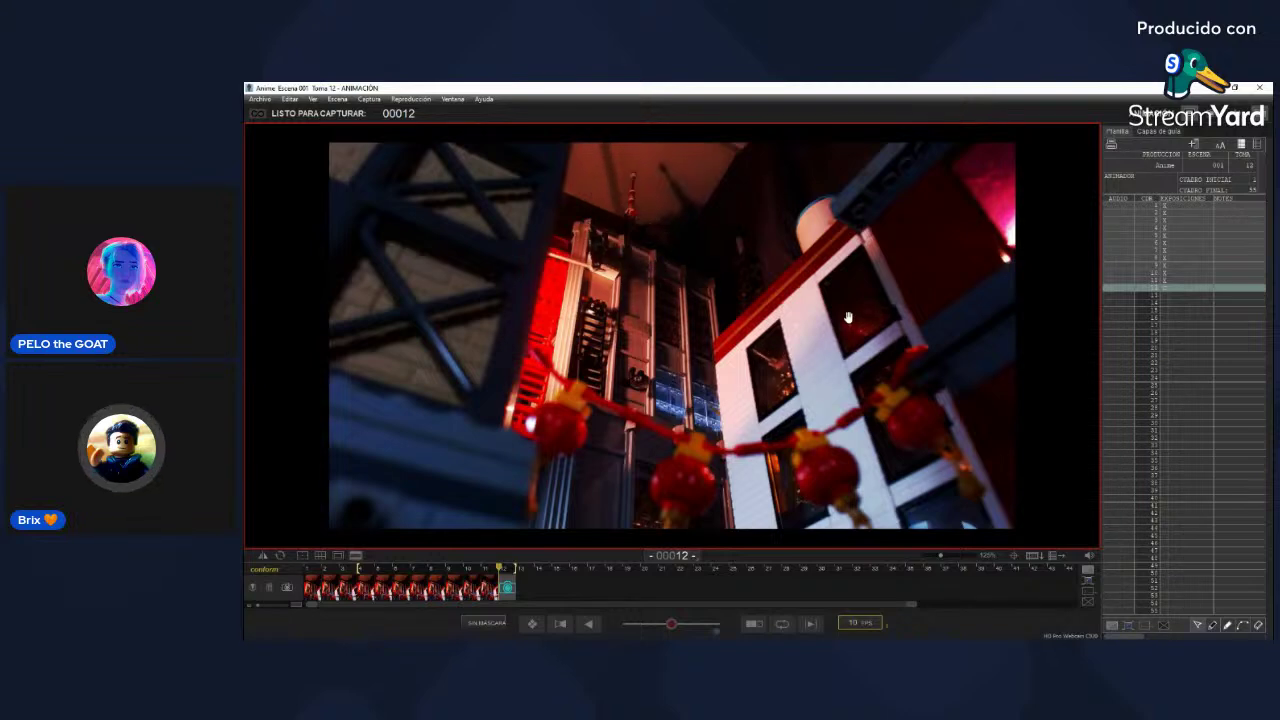
{"action": "key", "text": "0"}
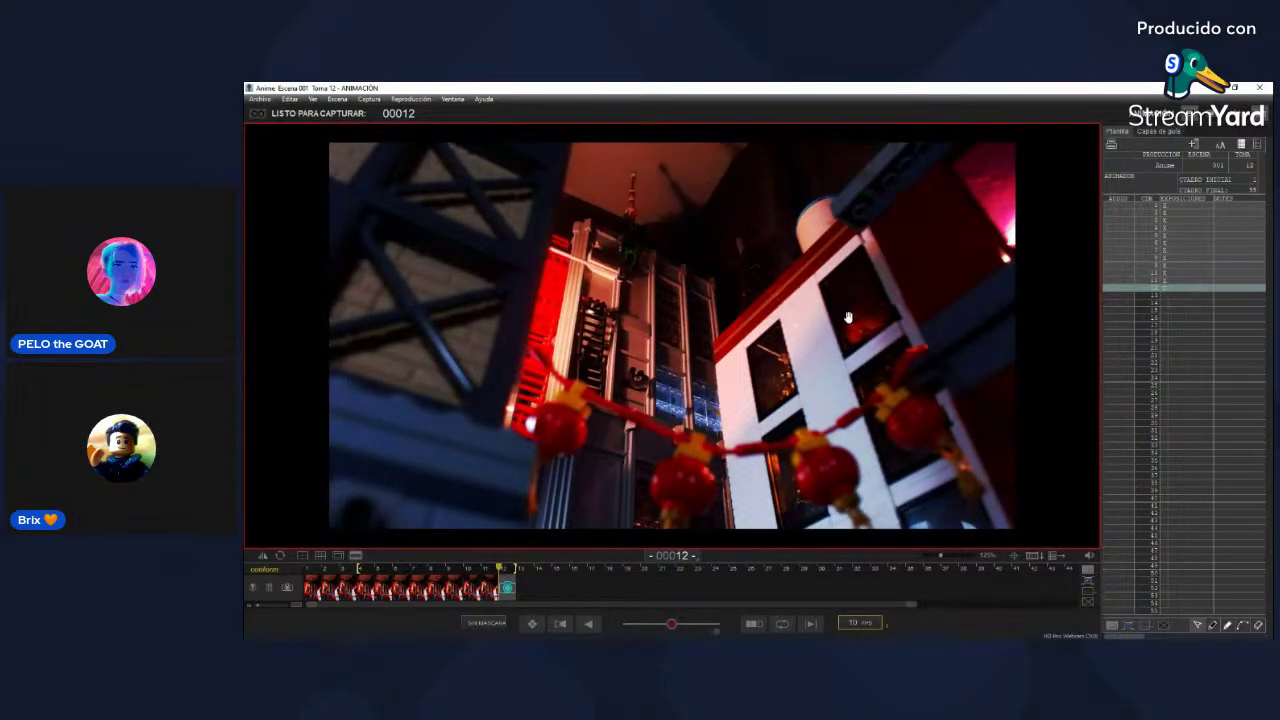
{"action": "key", "text": "0"}
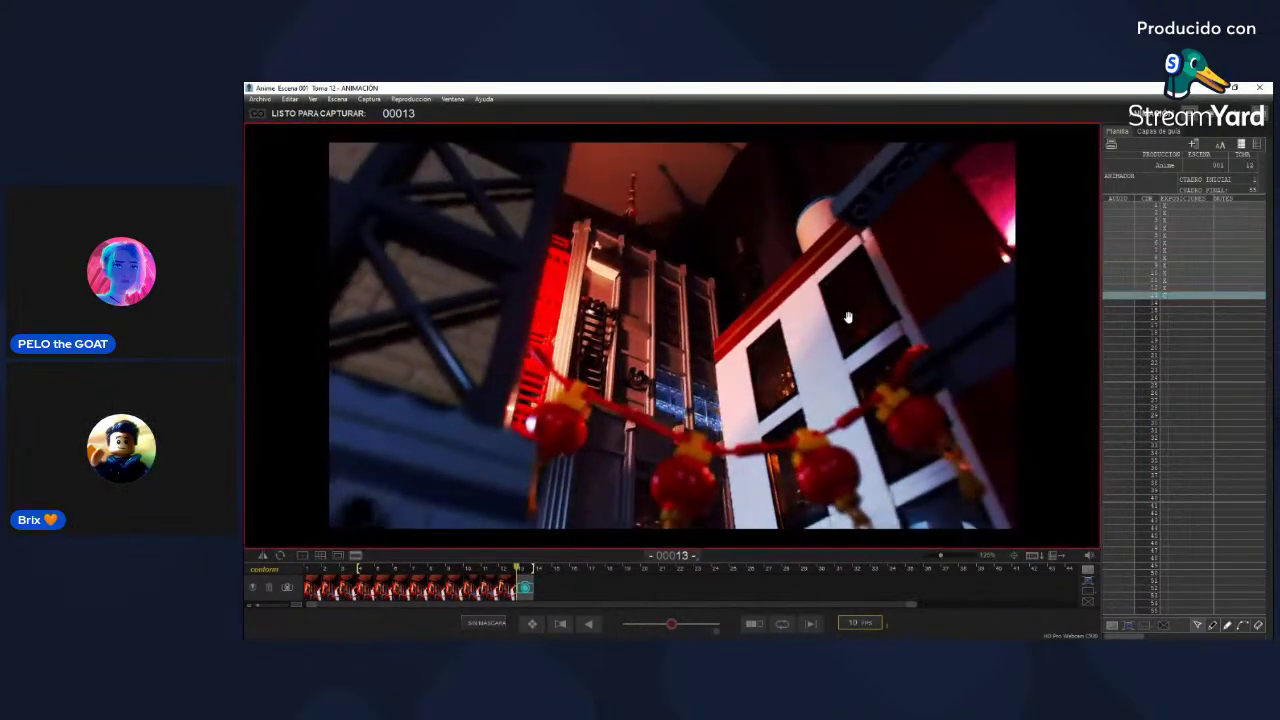
{"action": "key", "text": "Return"}
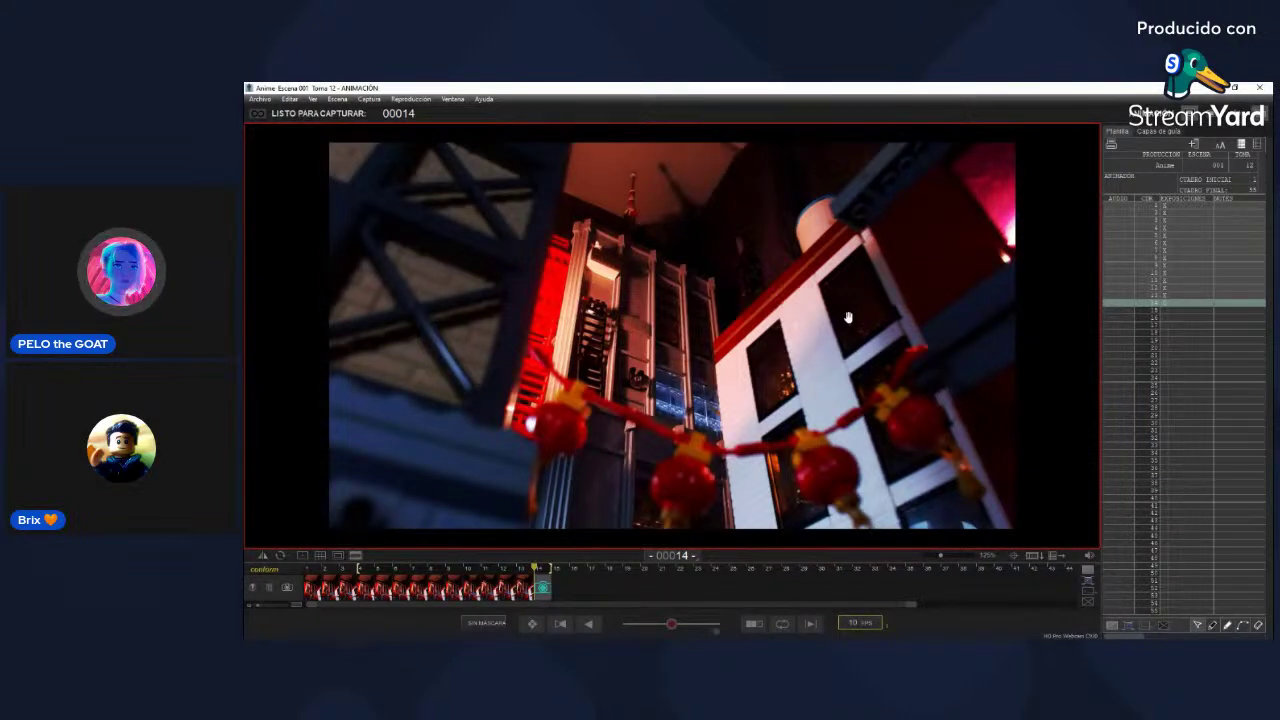
Step: Check frames 11 to 13, move frame 13 to the fourth timeline position, and start the playback range at frame 5
{"action": "key", "text": "Left"}
{"action": "key", "text": "Left"}
{"action": "key", "text": "Left"}
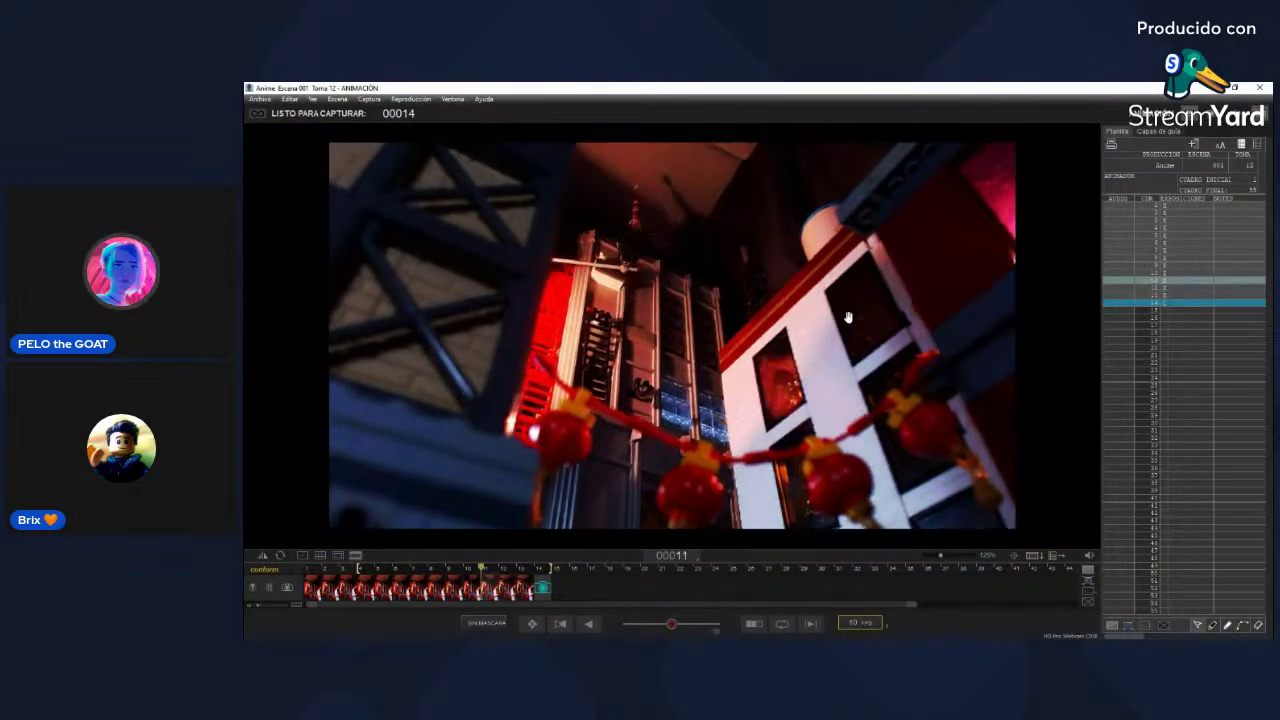
{"action": "key", "text": "Right"}
{"action": "key", "text": "Right"}
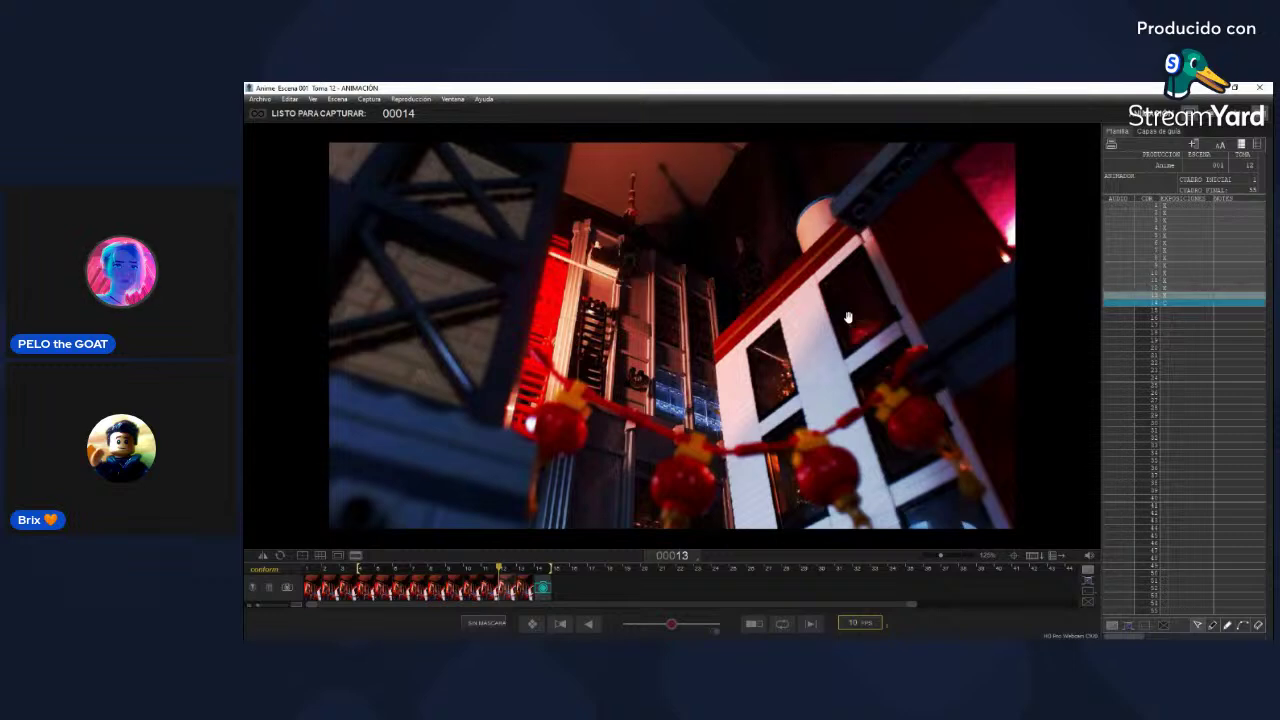
{"action": "left_click", "coordinate": [524, 586]}
{"action": "left_click_drag", "start_coordinate": [524, 586], "coordinate": [364, 591]}
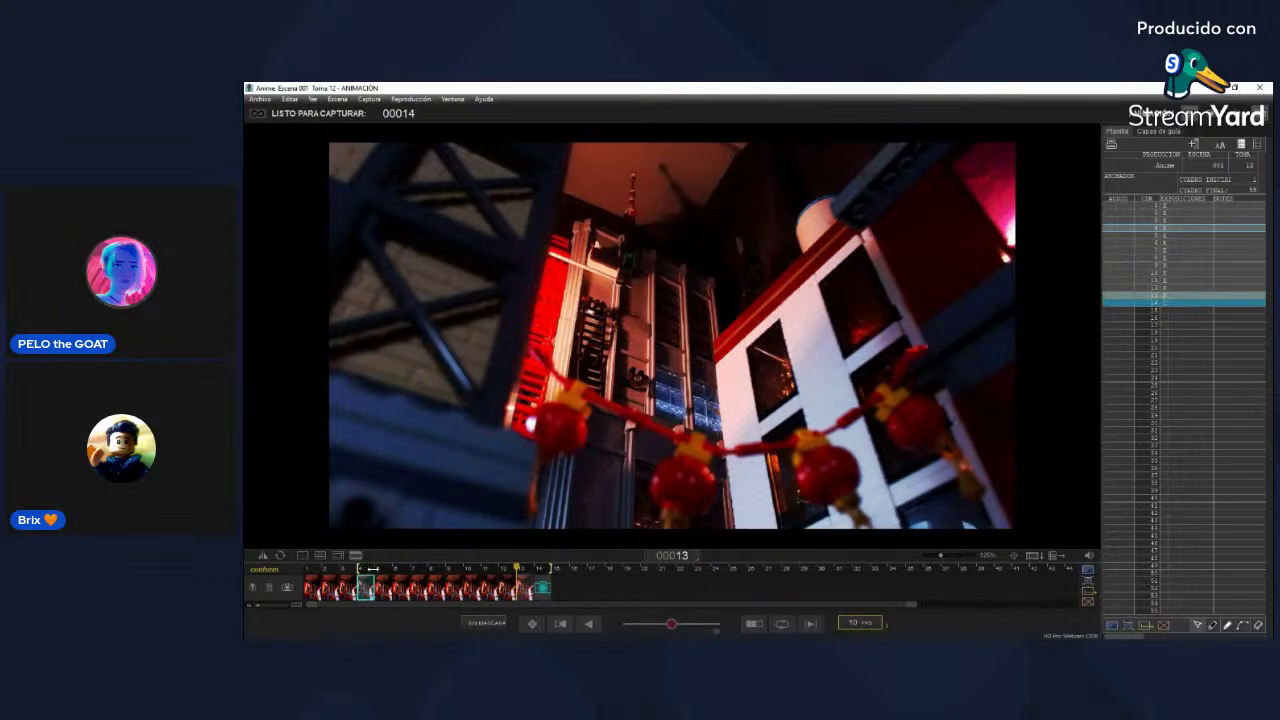
{"action": "key", "text": "0"}
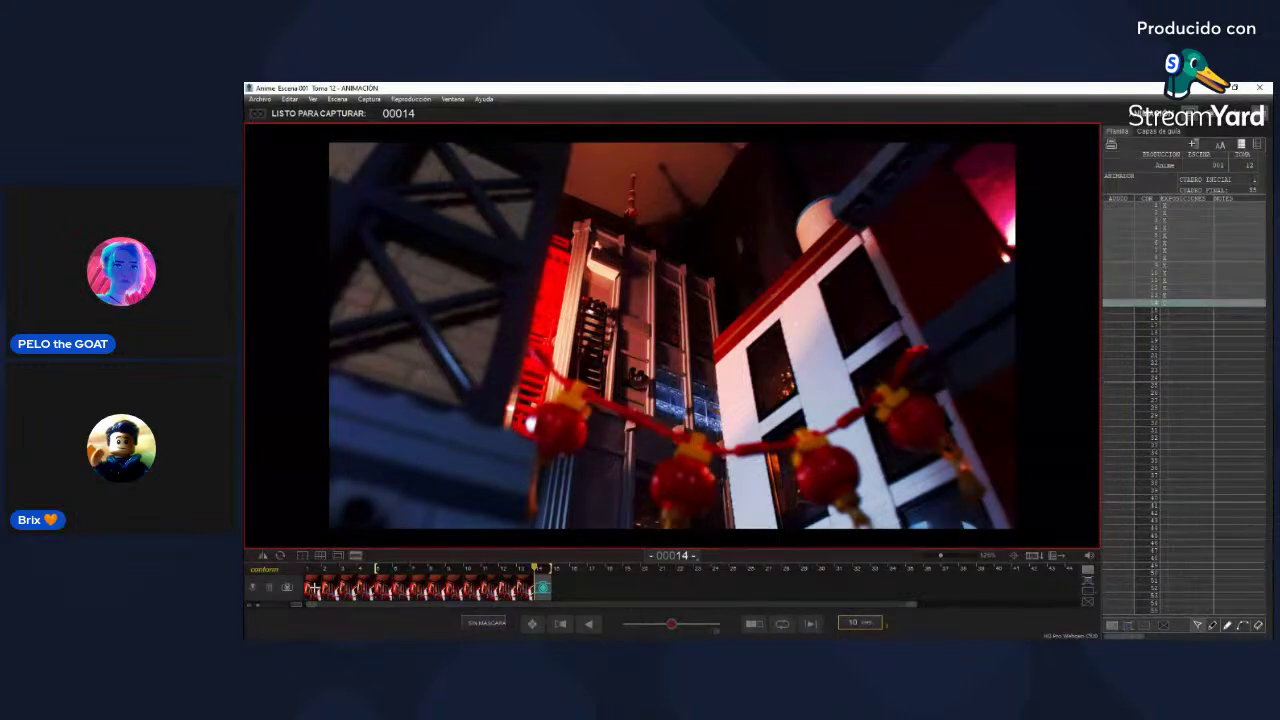
Step: Flip between frames 12 and 13 and the live view to judge the size of the camera shift
{"action": "key", "text": "Left"}
{"action": "key", "text": "0"}
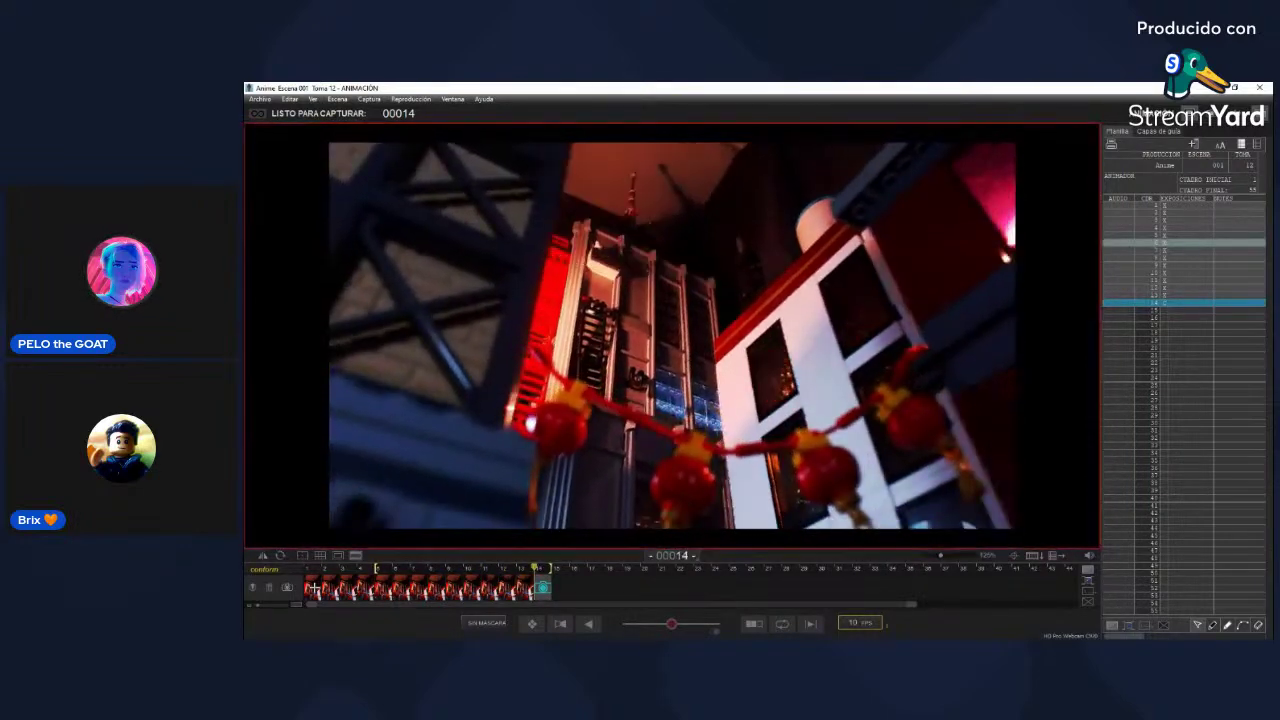
{"action": "key", "text": "Left"}
{"action": "key", "text": "Left"}
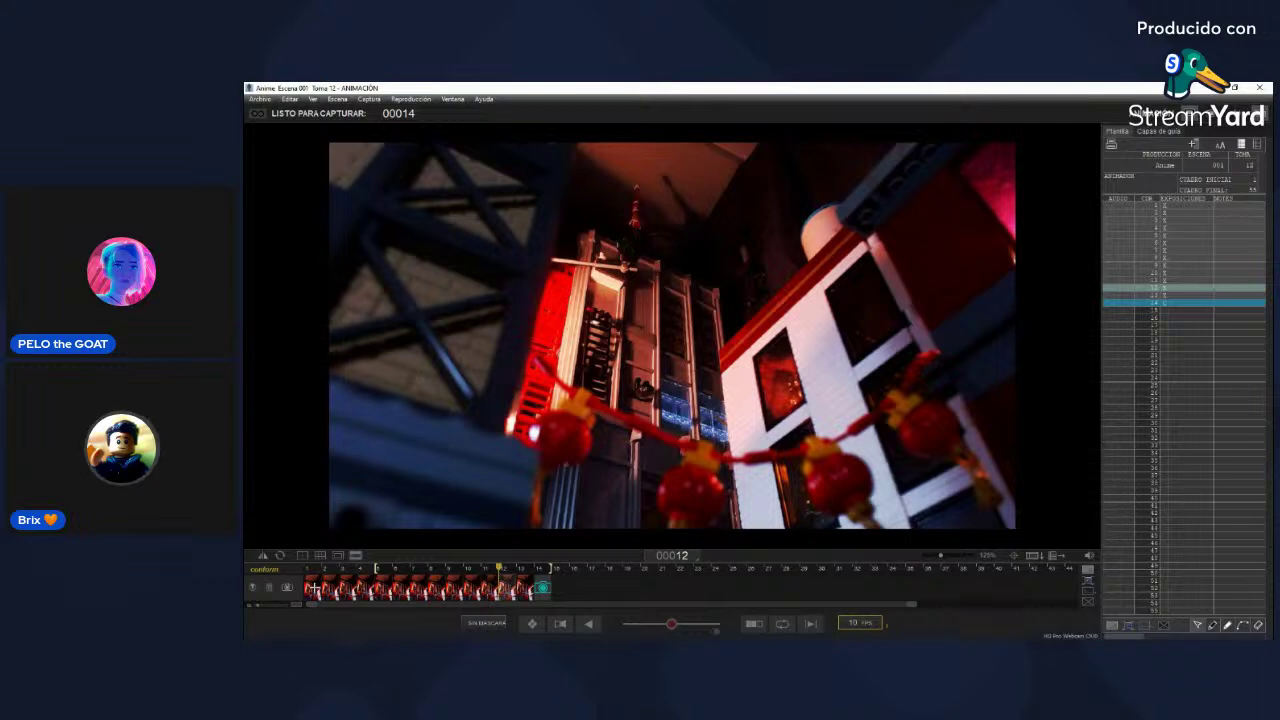
{"action": "key", "text": "Right"}
{"action": "key", "text": "Right"}
{"action": "key", "text": "Left"}
{"action": "key", "text": "Left"}
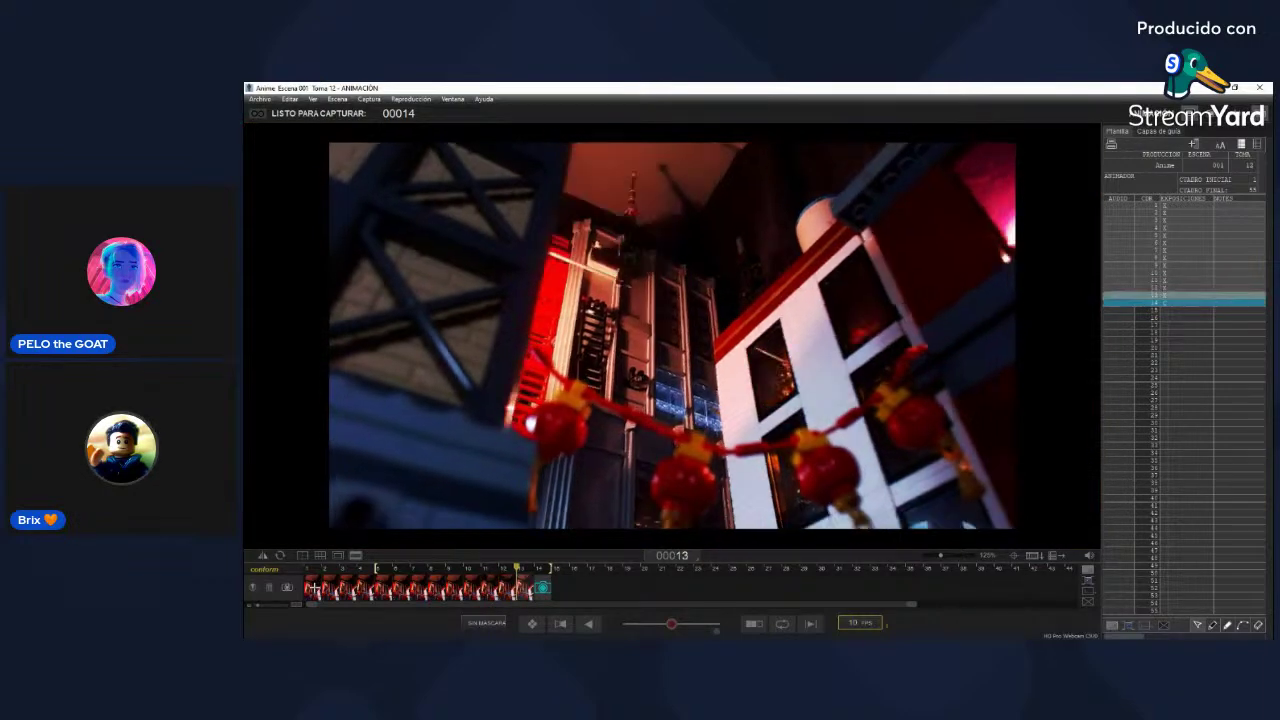
{"action": "key", "text": "Right"}
{"action": "key", "text": "Right"}
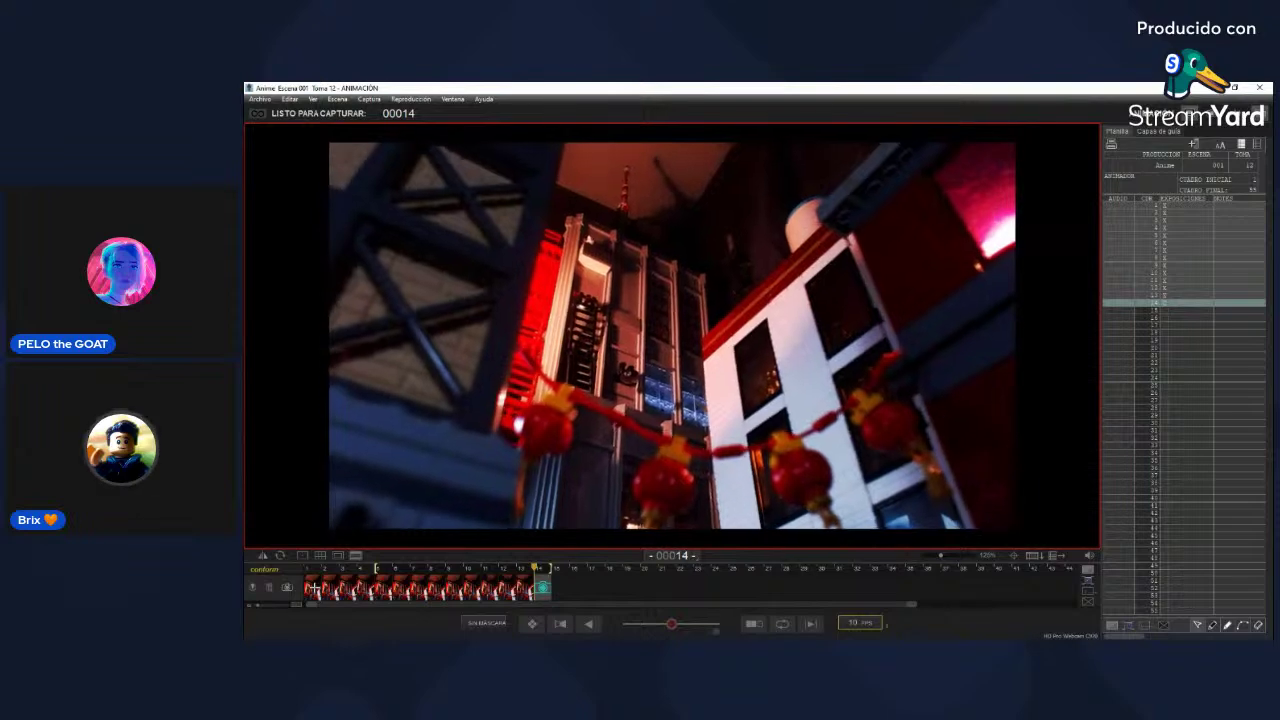
Step: Play back the sequence repeatedly to compare the newly shifted live view with the movement of the captured frames
{"action": "key", "text": "0"}
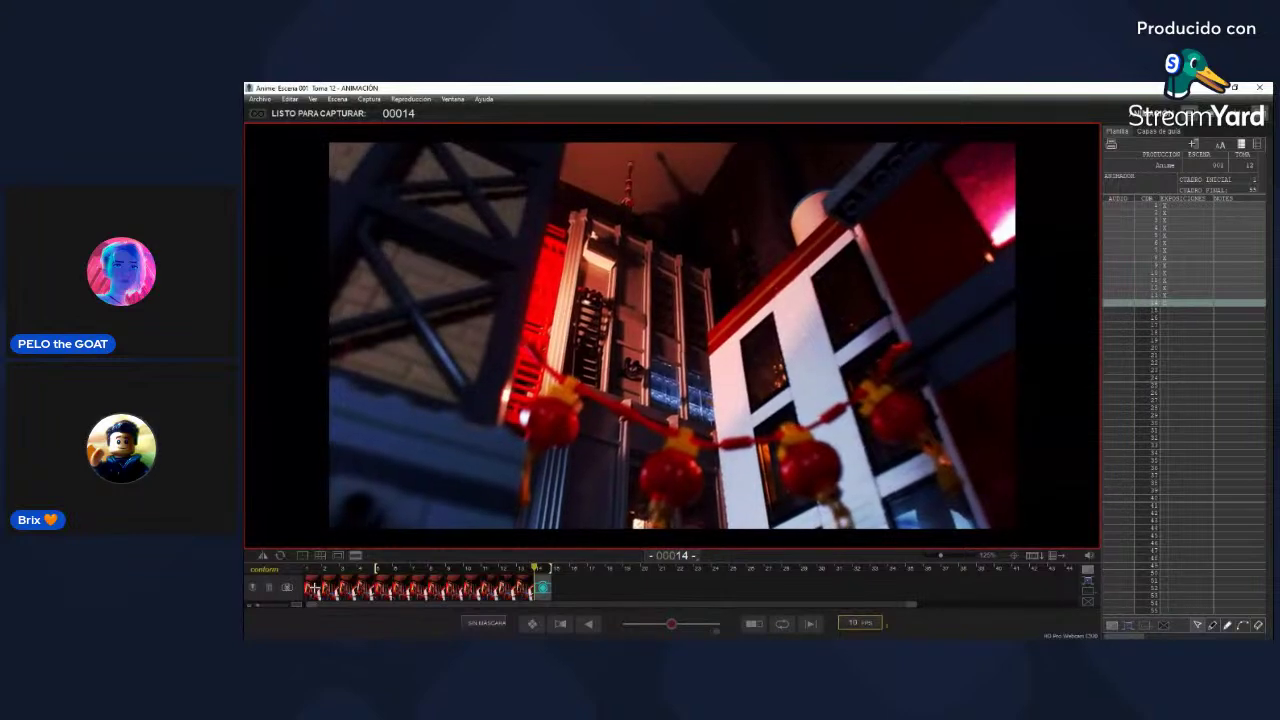
{"action": "key", "text": "0"}
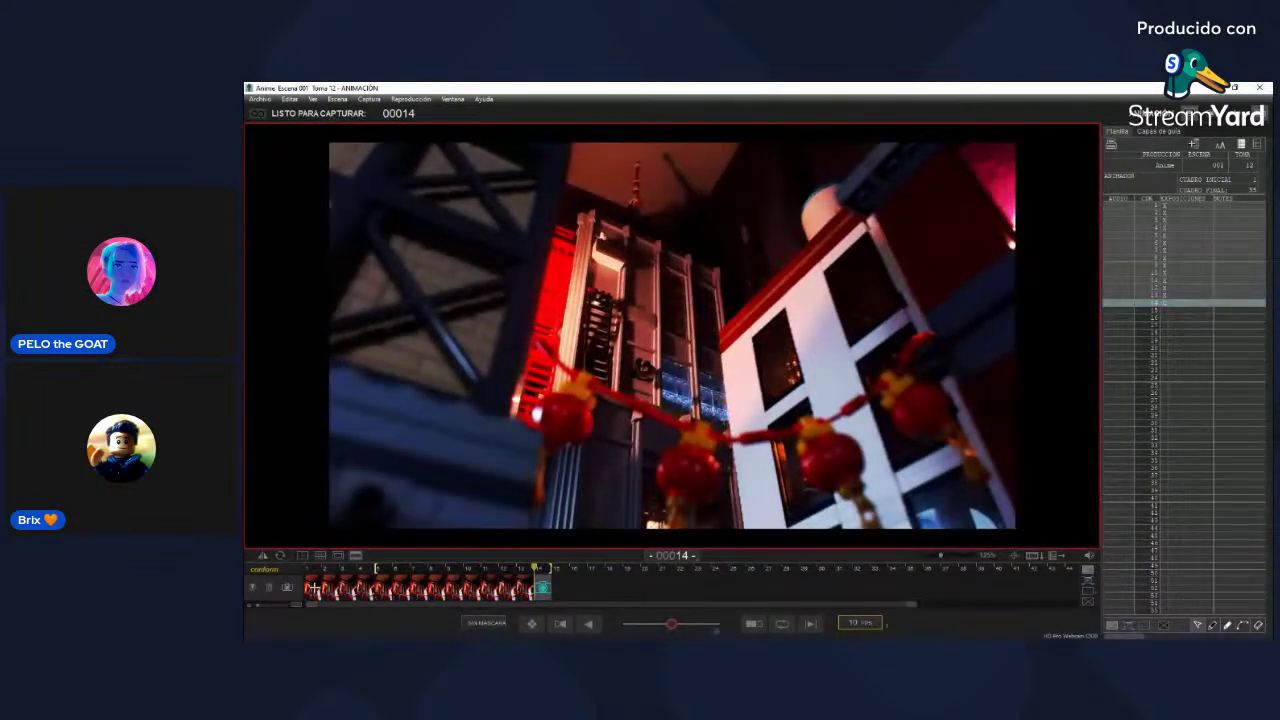
{"action": "key", "text": "0"}
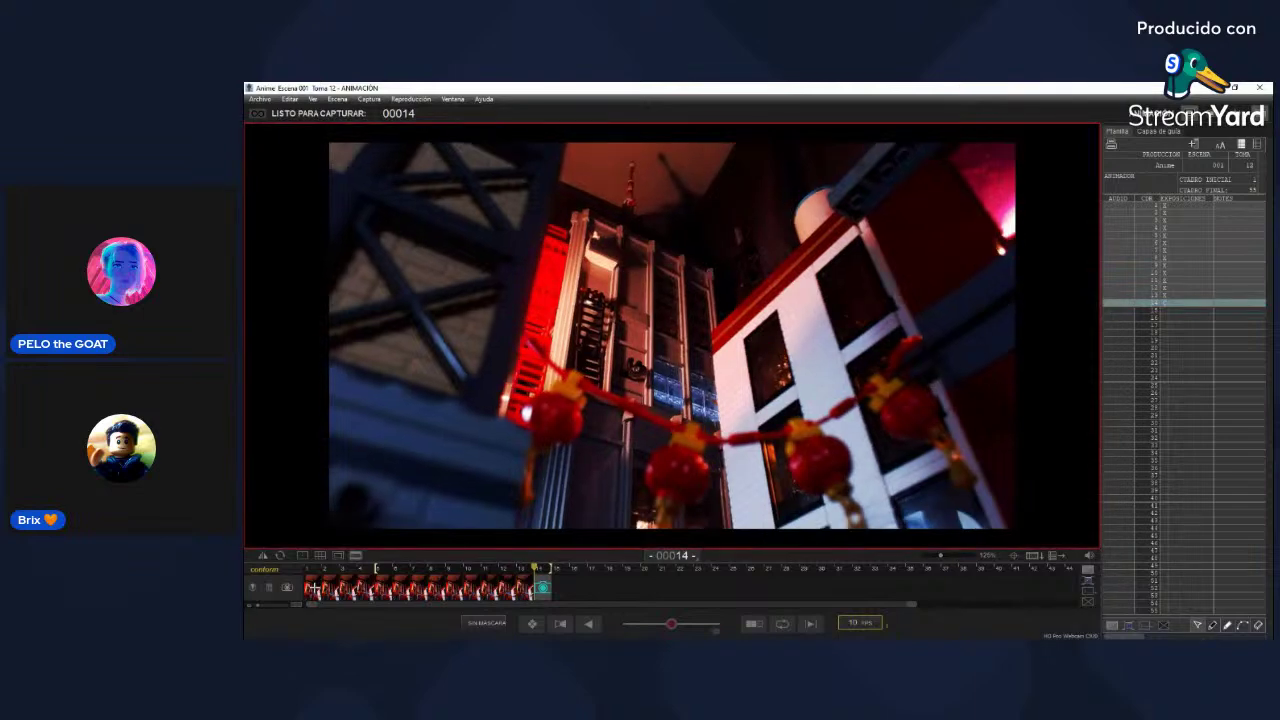
{"action": "key", "text": "0"}
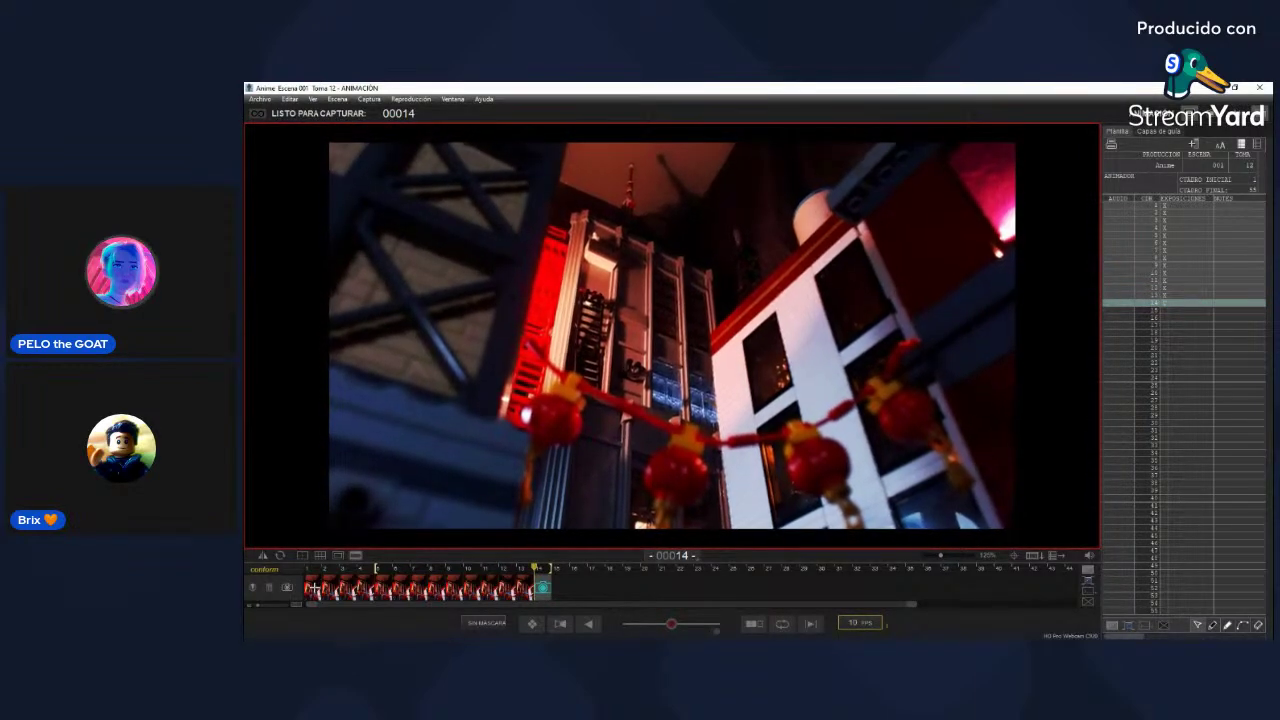
{"action": "key", "text": "0"}
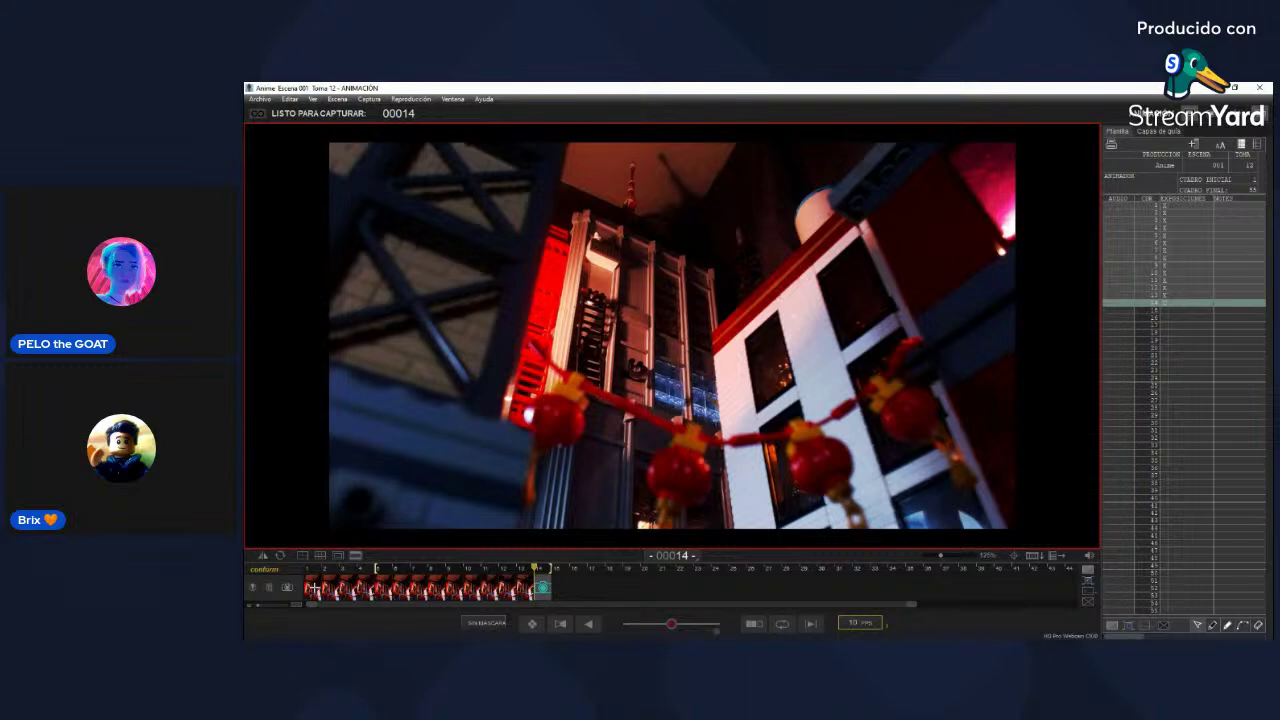
Step: Play back the sequence after each small camera adjustment to judge the spacing between frame 13 and the live view for frame 14
{"action": "key", "text": "0"}
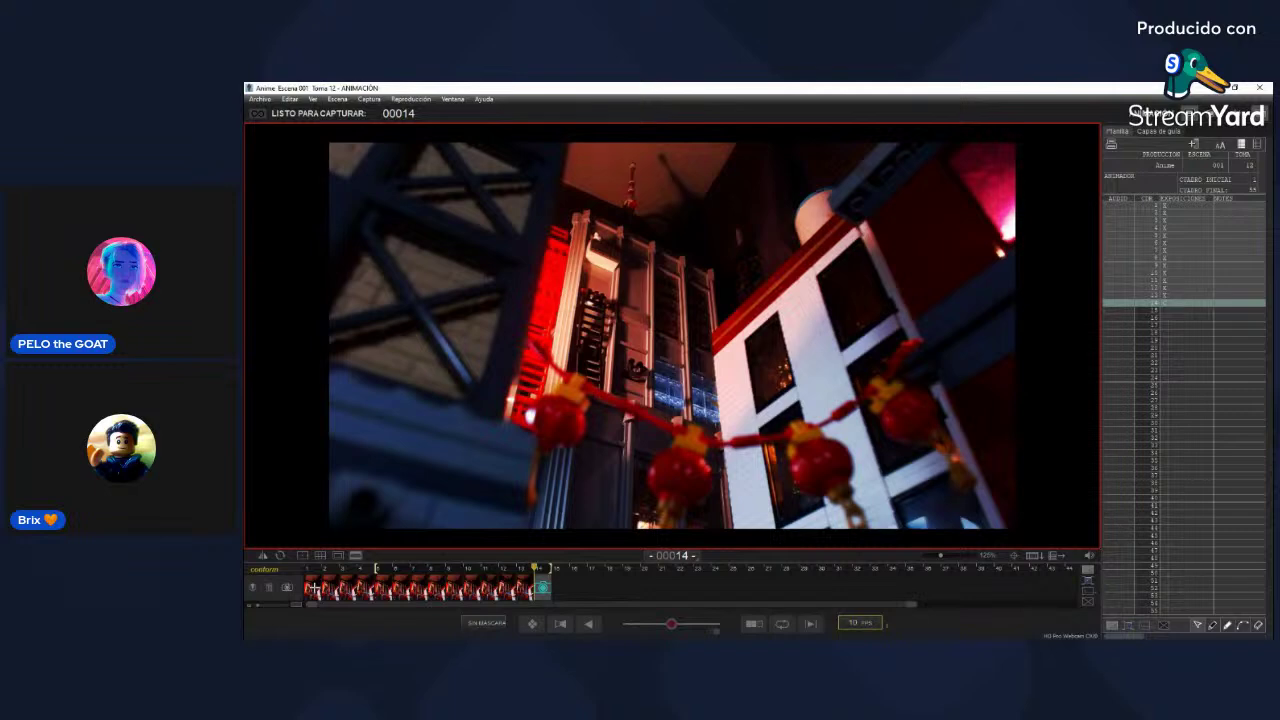
{"action": "key", "text": "0"}
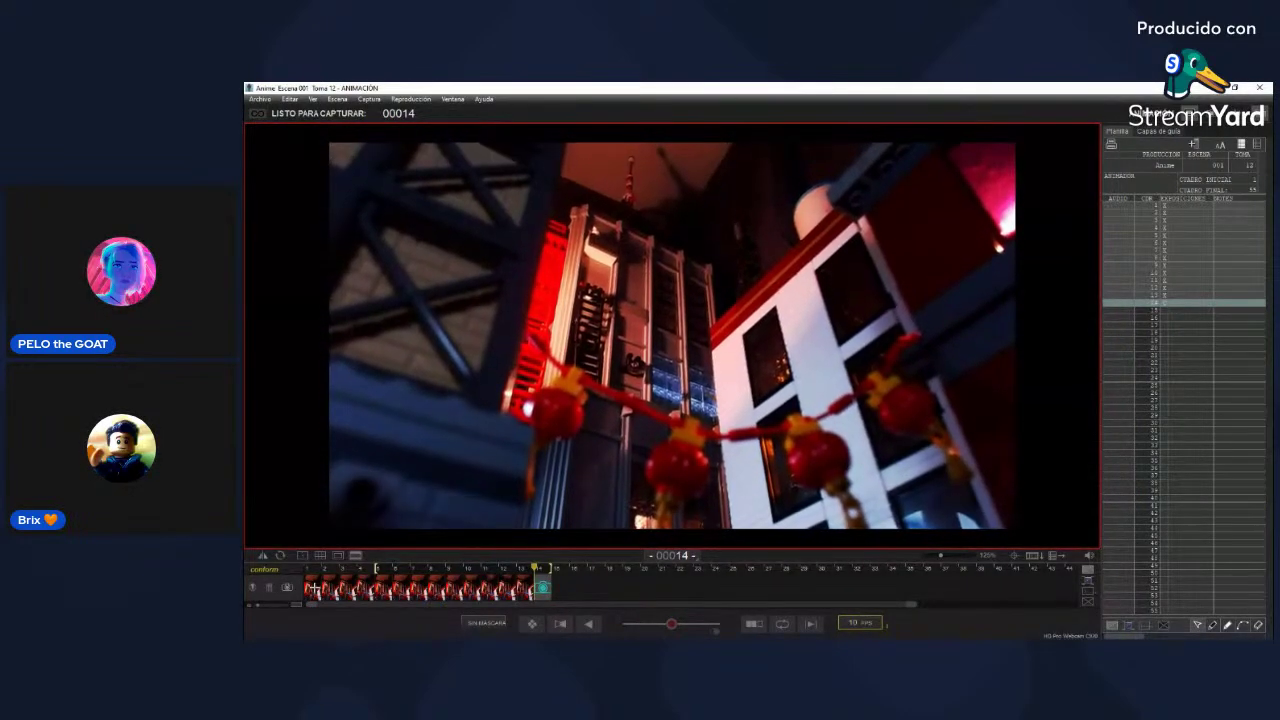
{"action": "key", "text": "0"}
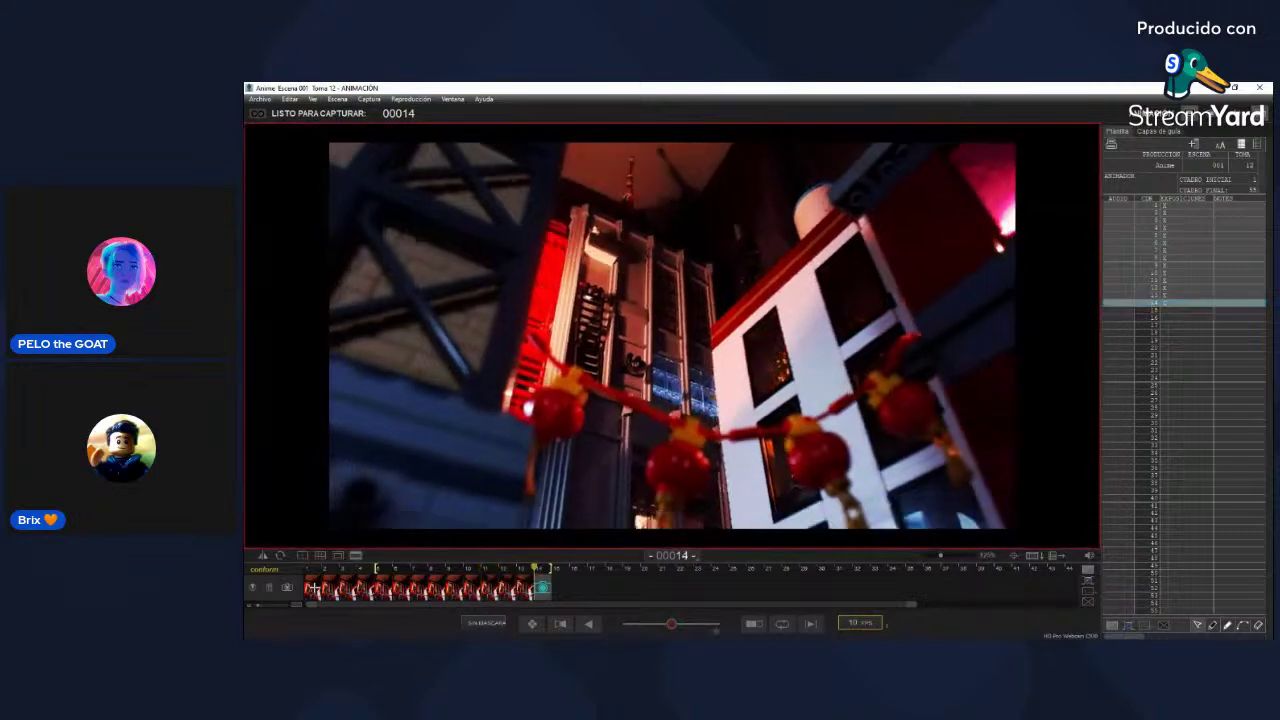
{"action": "key", "text": "0"}
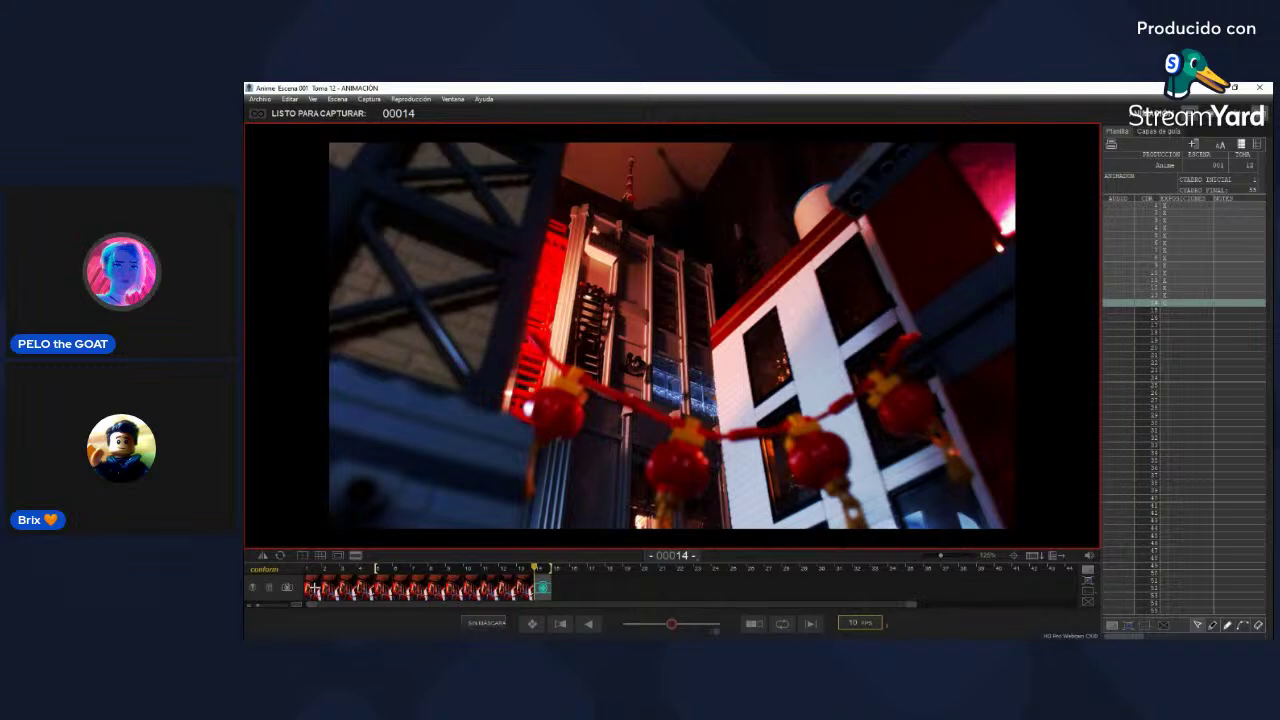
{"action": "key", "text": "0"}
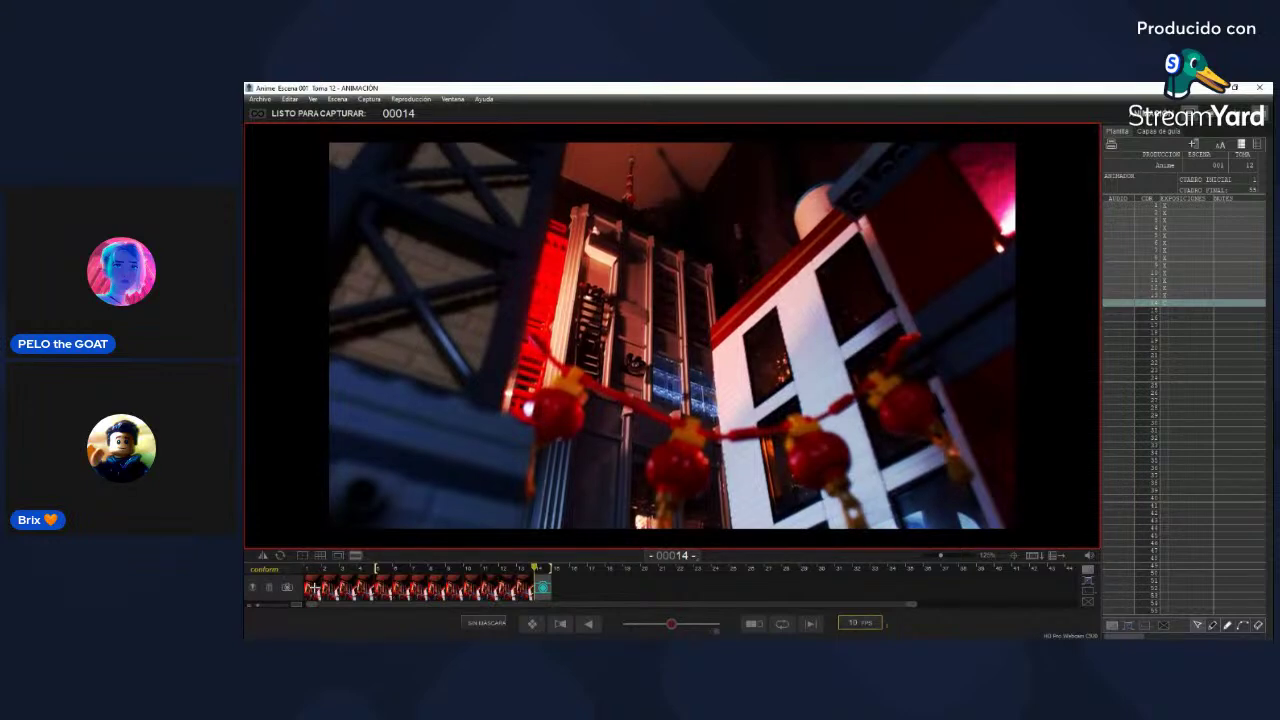
{"action": "key", "text": "0"}
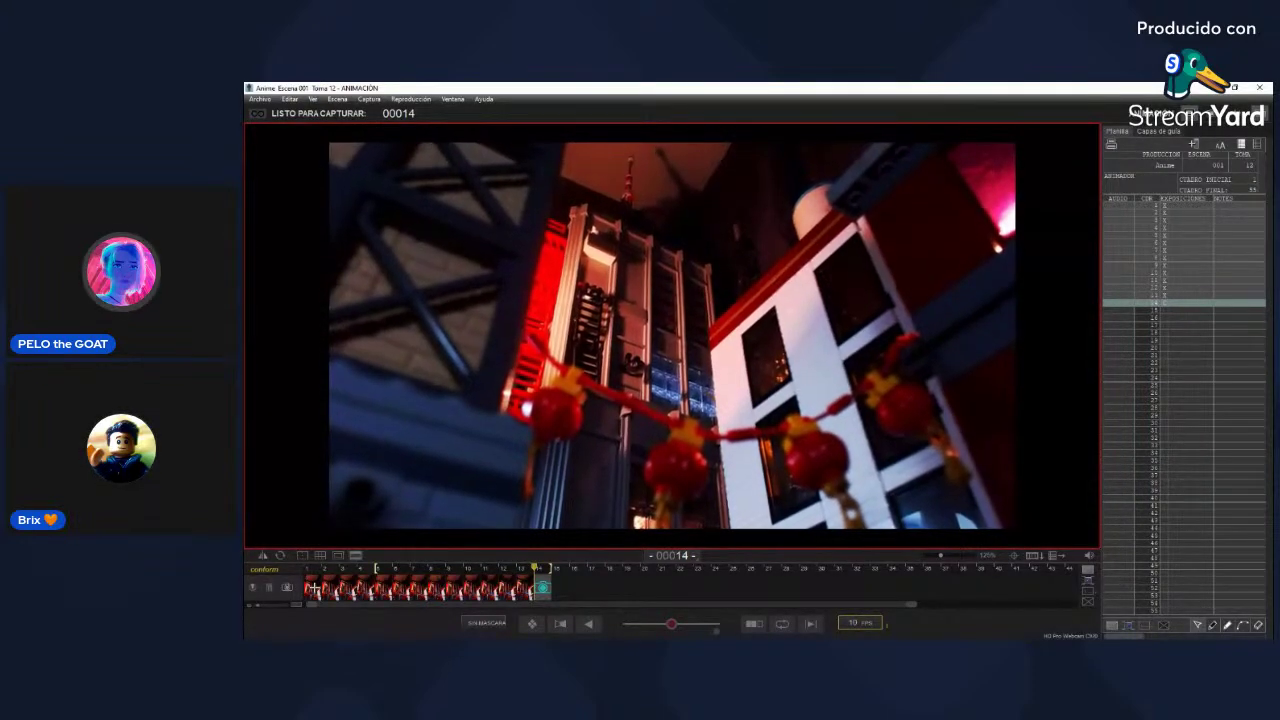
{"action": "key", "text": "0"}
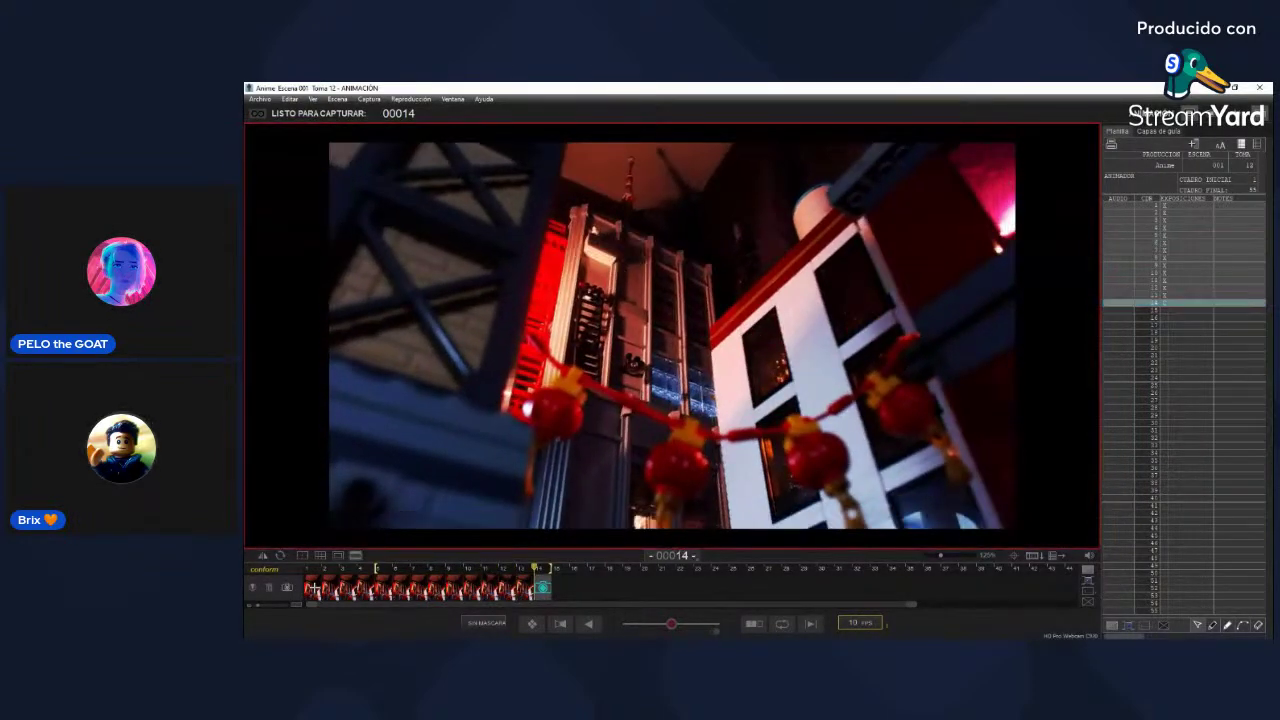
{"action": "key", "text": "0"}
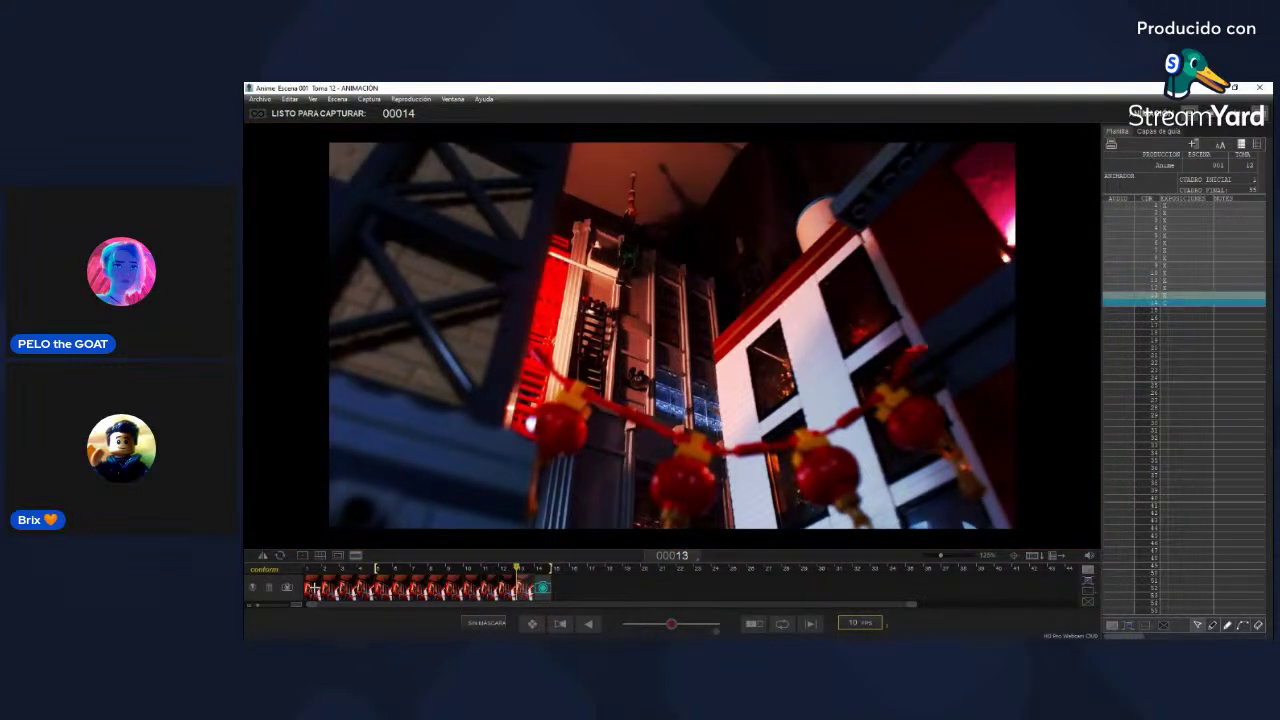
{"action": "key", "text": "0"}
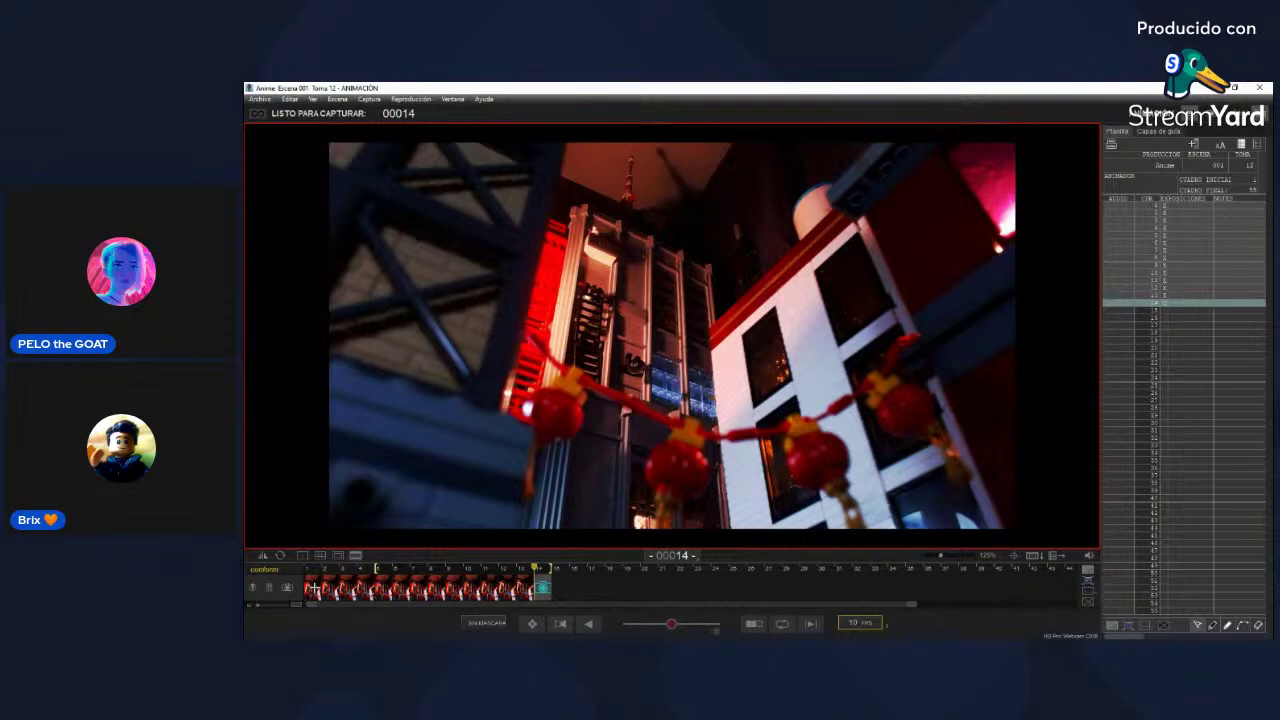
{"action": "key", "text": "0"}
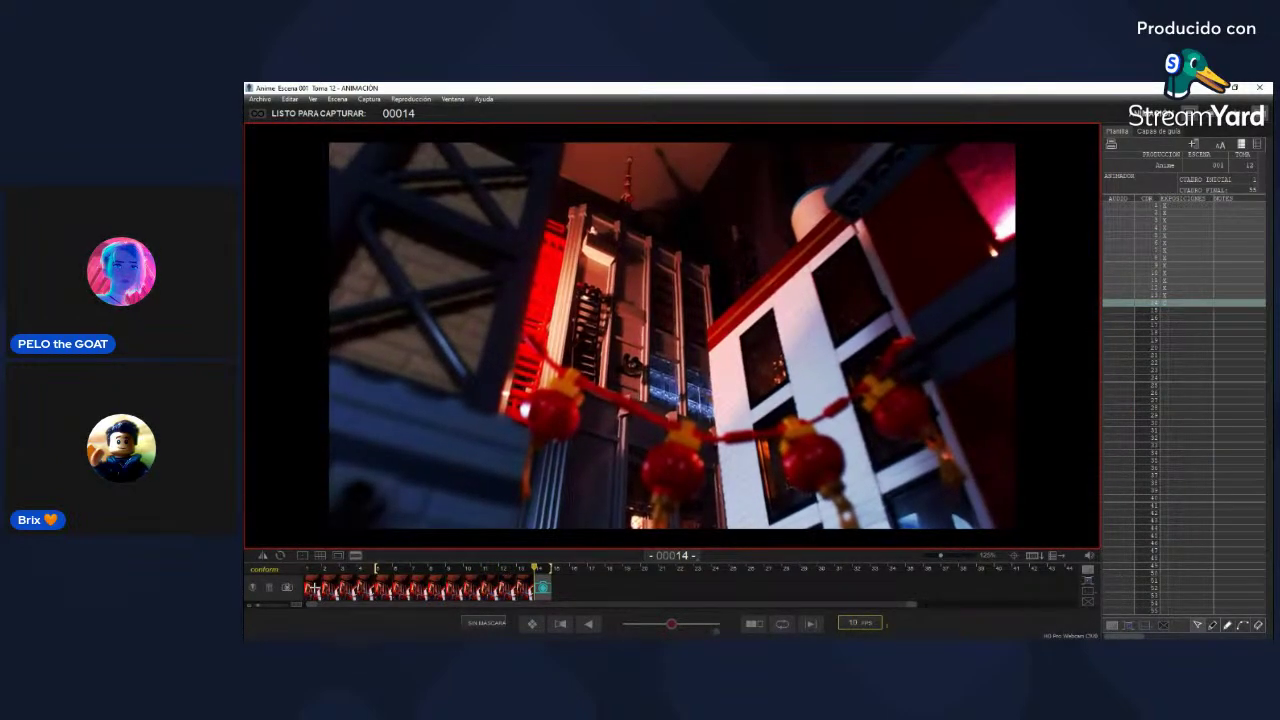
{"action": "key", "text": "0"}
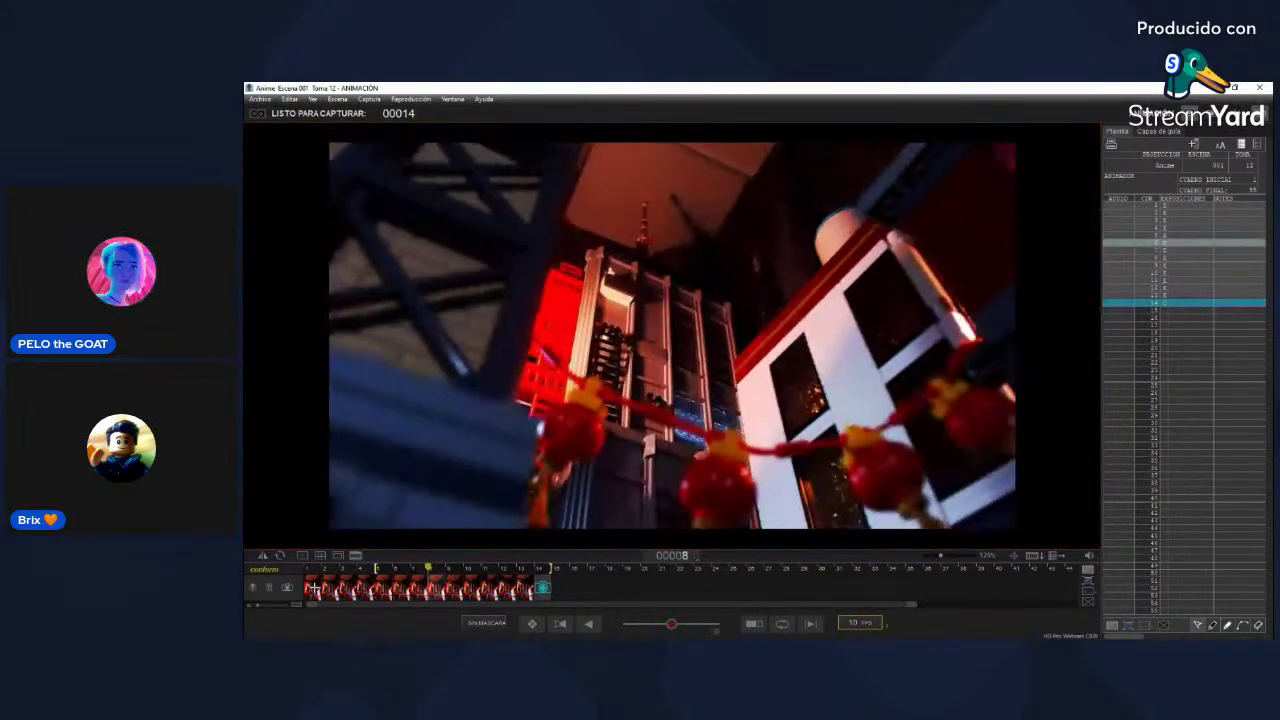
Step: Play the sequence with the minifigure placed on the building, and step through frames 10 to 13 against the live view
{"action": "key", "text": "8"}
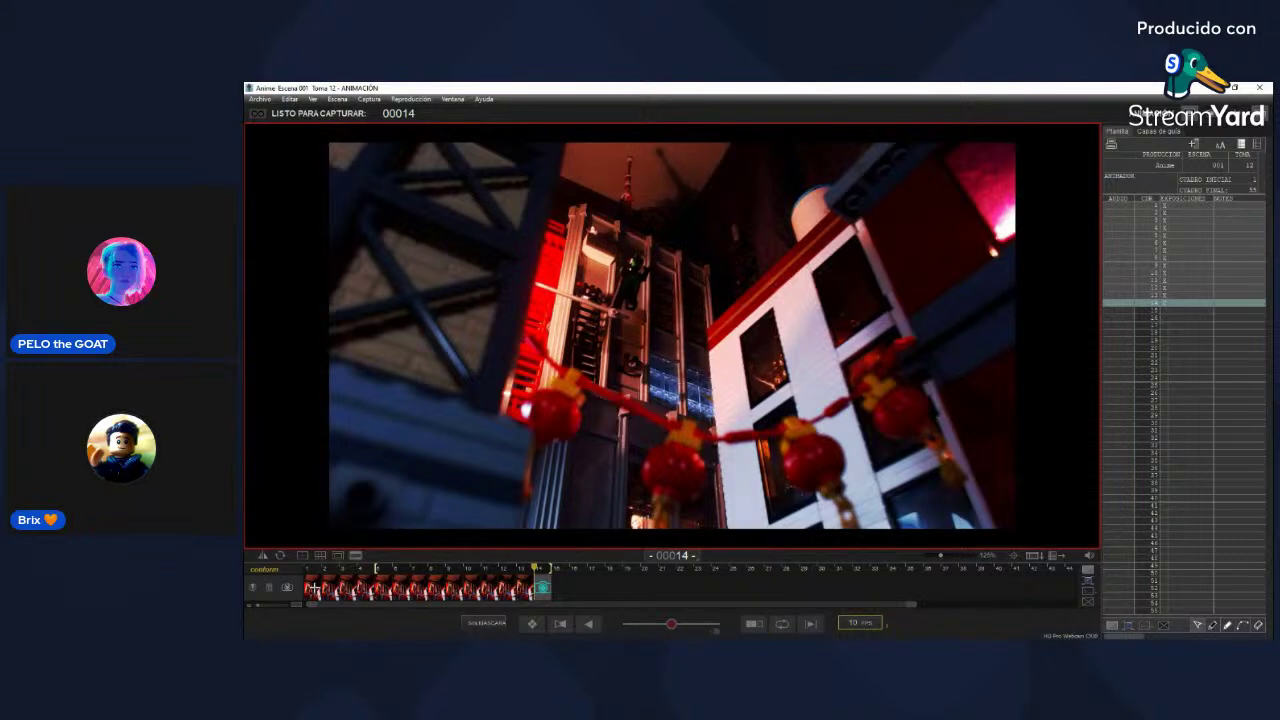
{"action": "key", "text": "0"}
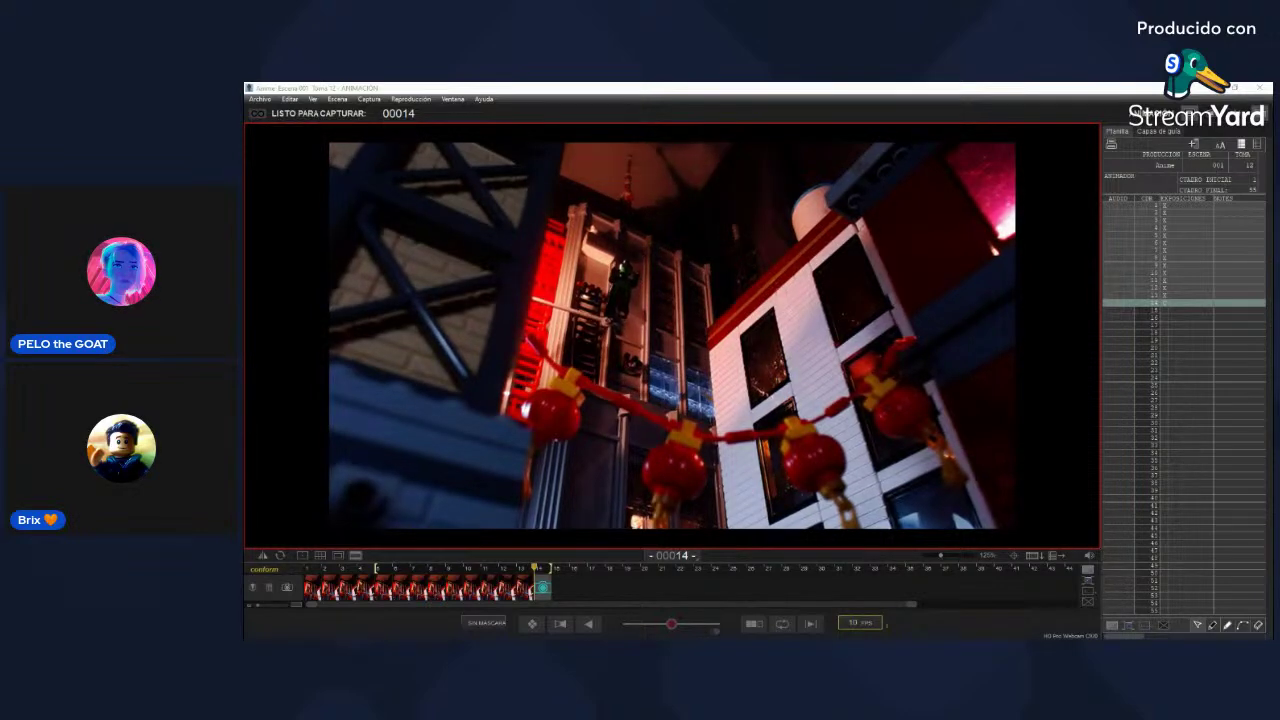
{"action": "mouse_move", "coordinate": [1078, 382]}
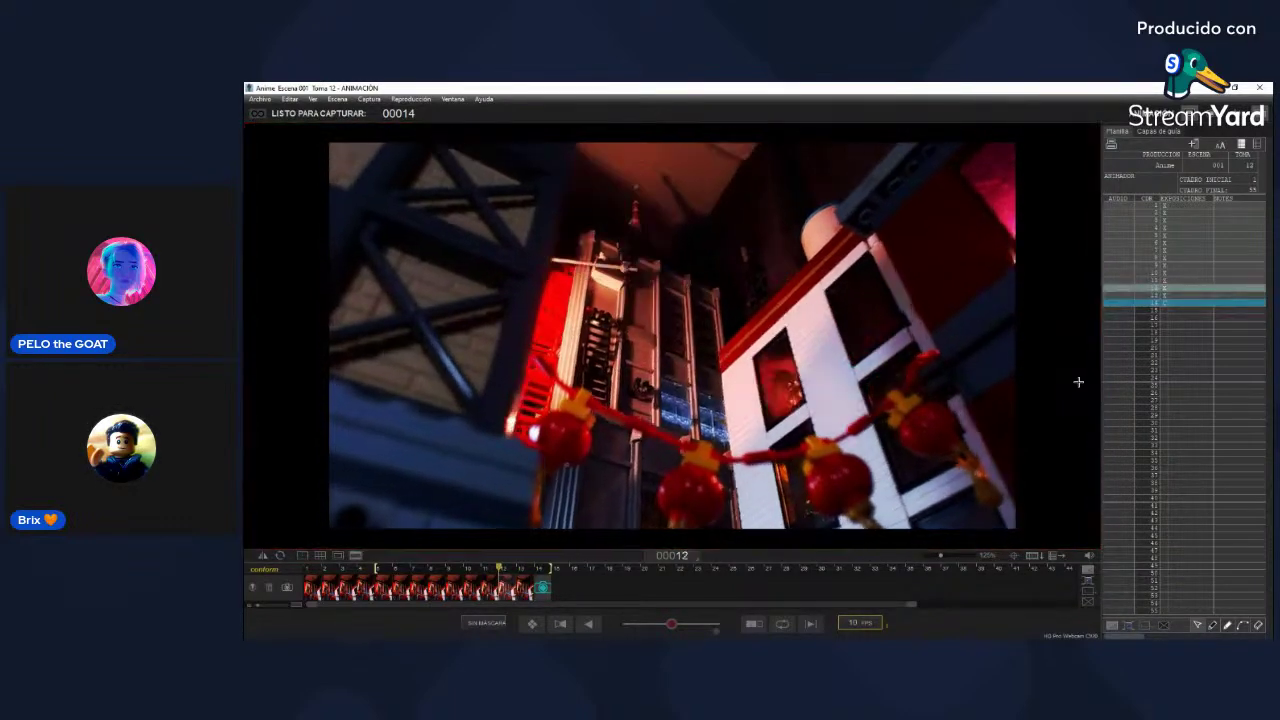
{"action": "key", "text": "Left"}
{"action": "key", "text": "Left"}
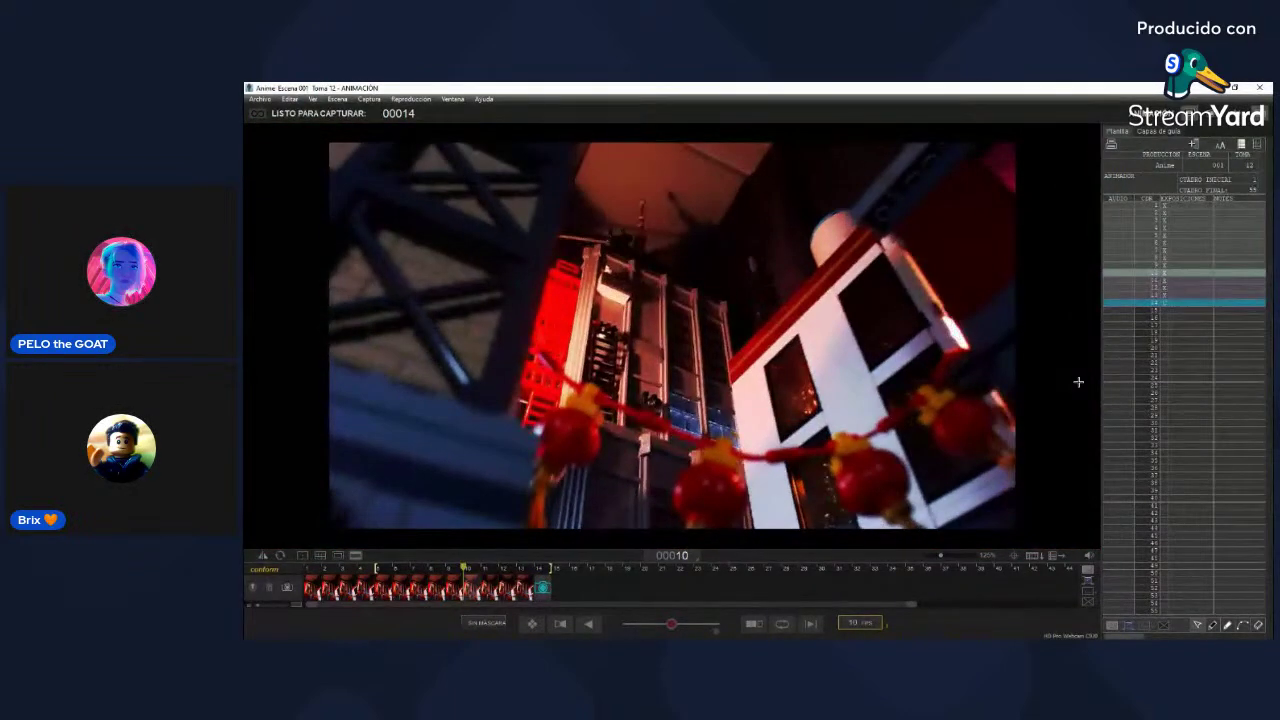
{"action": "key", "text": "Right"}
{"action": "key", "text": "Right"}
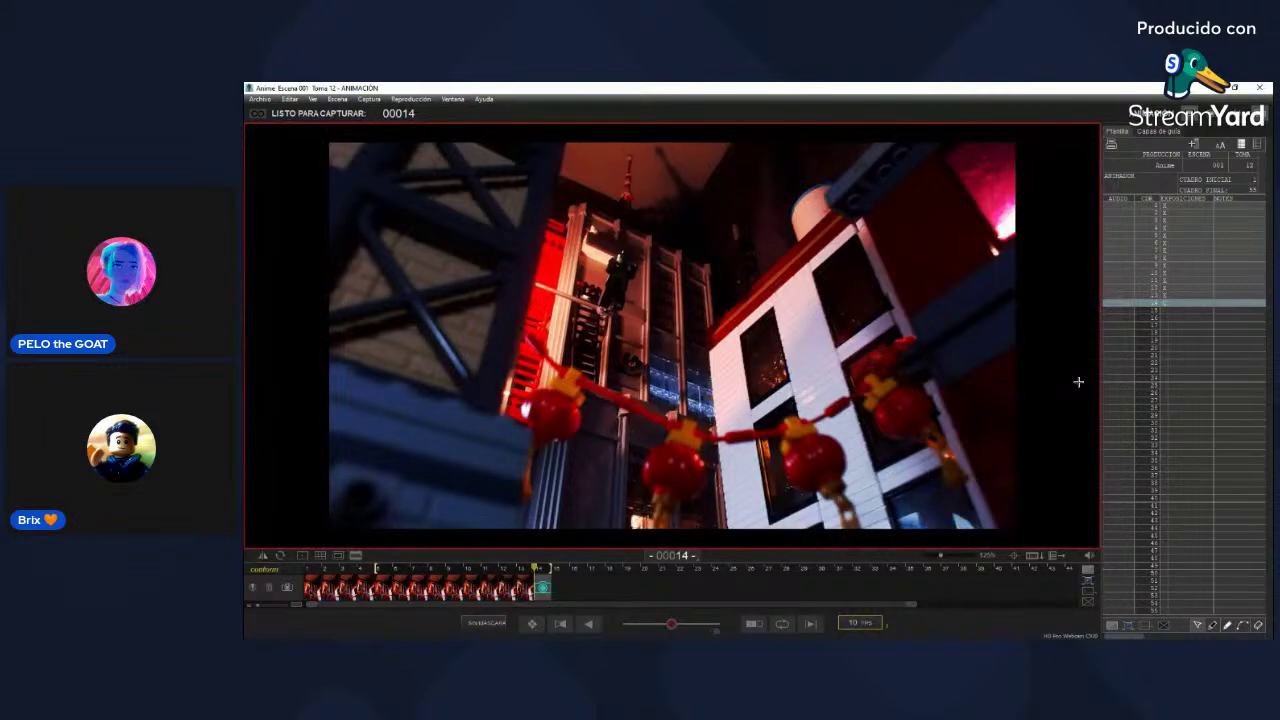
{"action": "key", "text": "Left"}
{"action": "key", "text": "Left"}
{"action": "key", "text": "Left"}
{"action": "key", "text": "Left"}
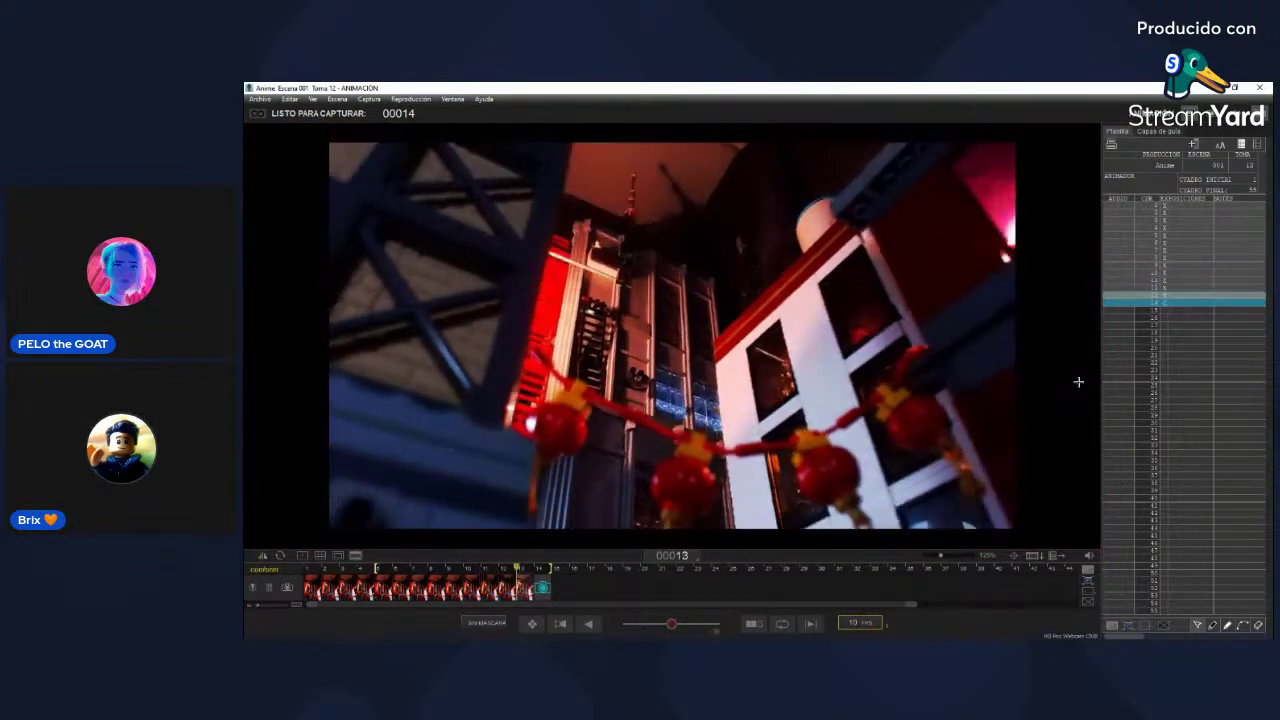
Step: Flip back and forth between frames 10 to 13 and the live view to judge the minifigure's path
{"action": "key", "text": "Right"}
{"action": "key", "text": "Left"}
{"action": "key", "text": "Left"}
{"action": "key", "text": "Left"}
{"action": "key", "text": "Left"}
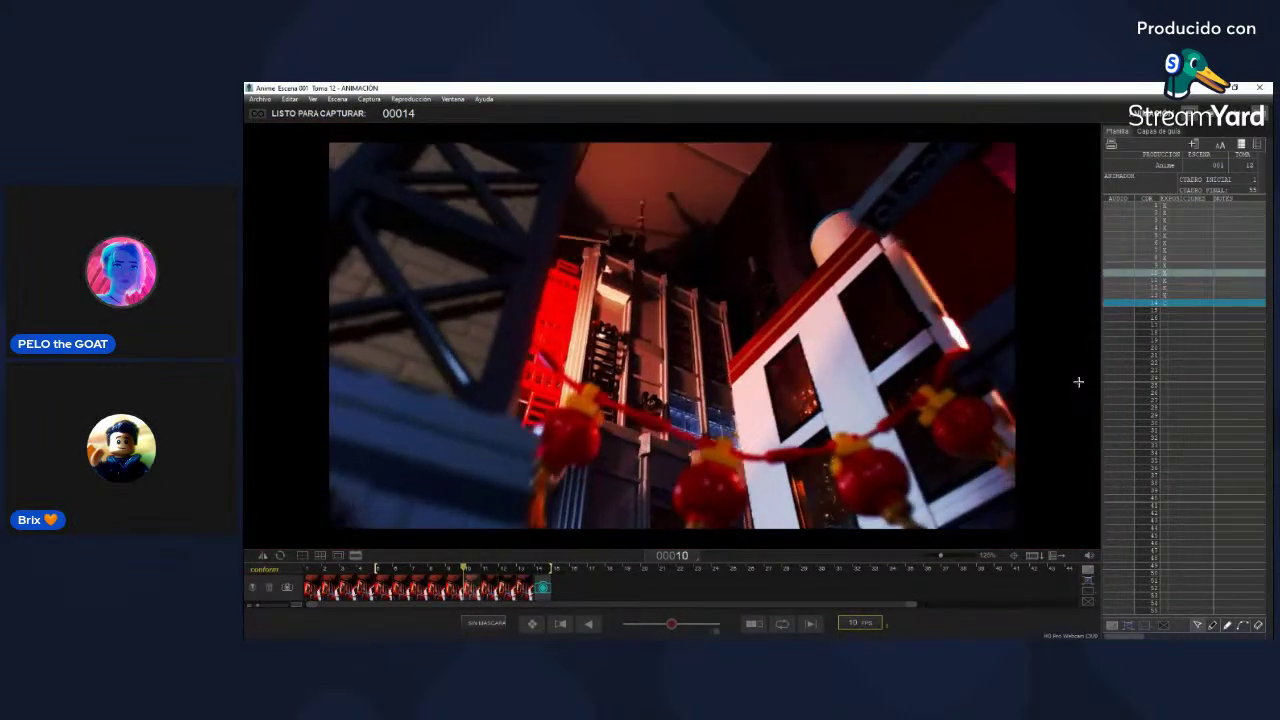
{"action": "key", "text": "Left"}
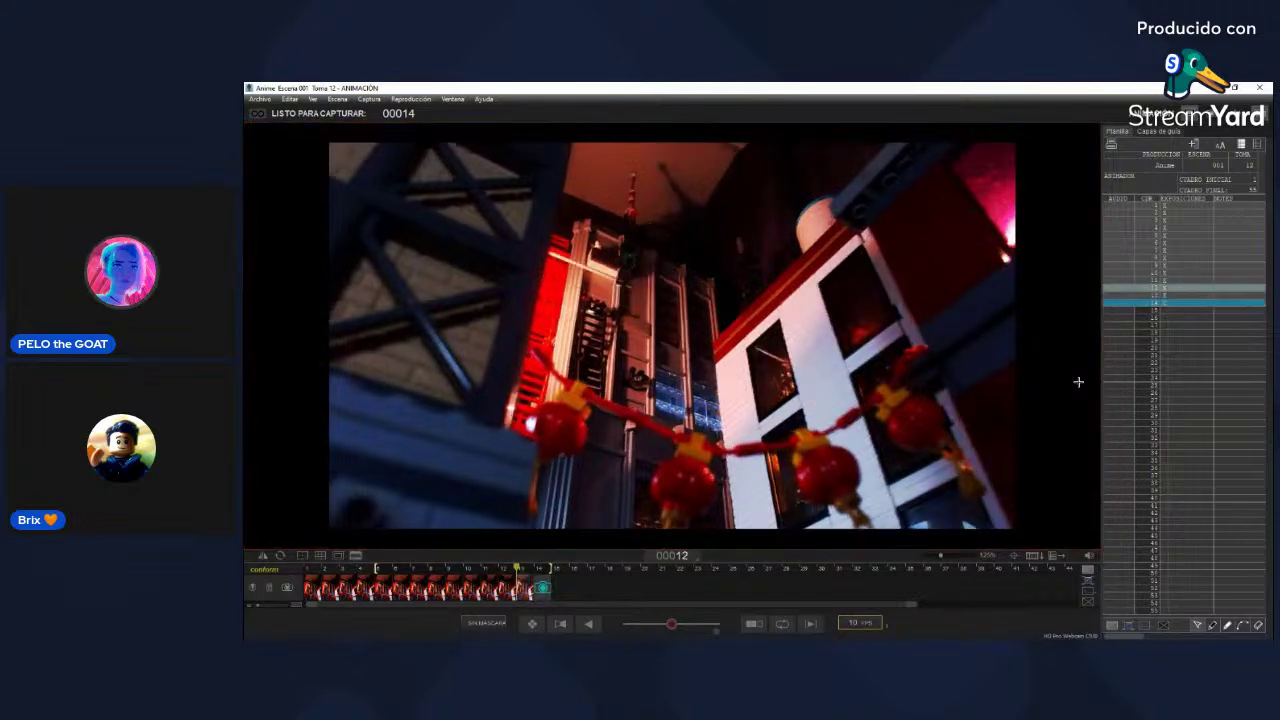
{"action": "key", "text": "Right"}
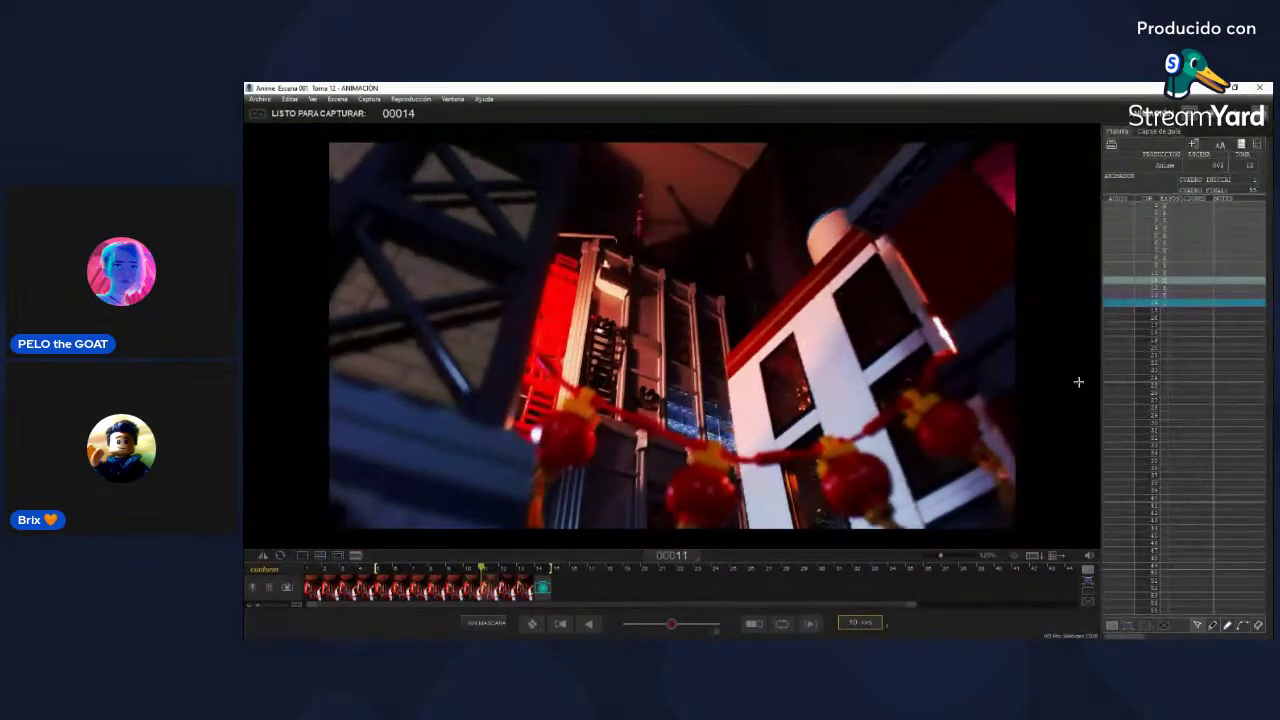
{"action": "key", "text": "Left"}
{"action": "key", "text": "Left"}
{"action": "key", "text": "Left"}
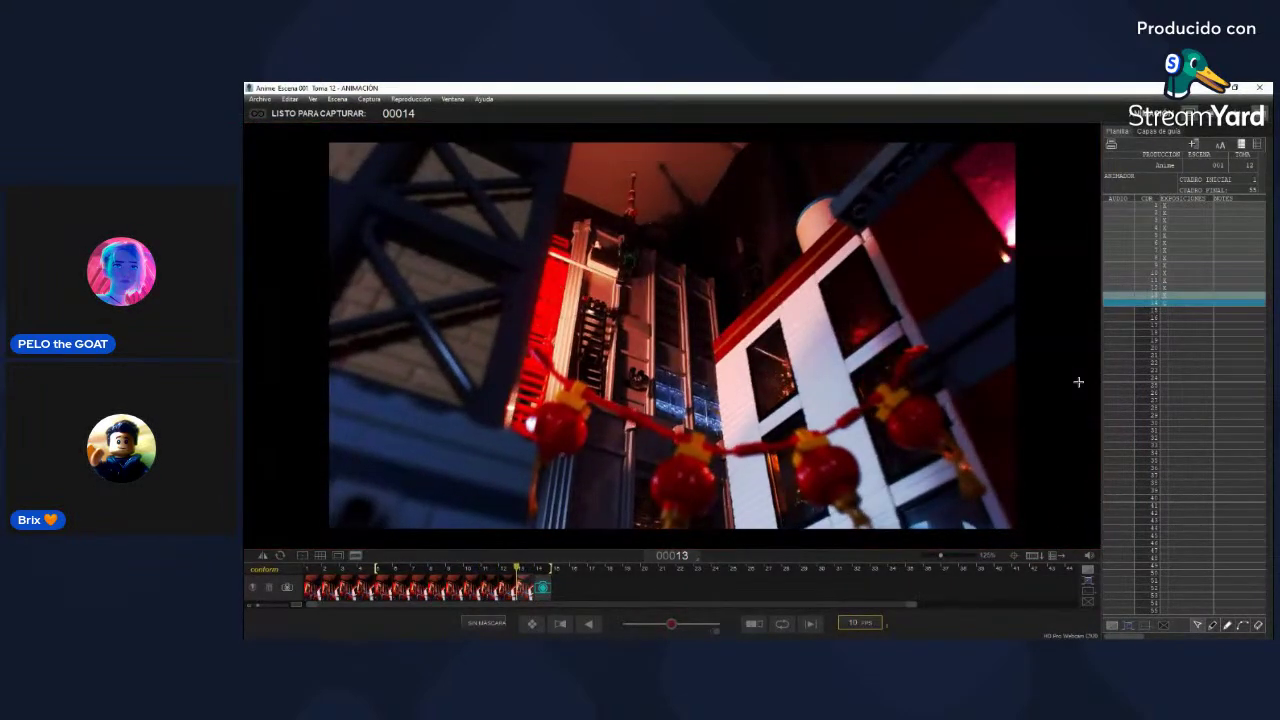
{"action": "key", "text": "Right"}
{"action": "key", "text": "Right"}
{"action": "key", "text": "Right"}
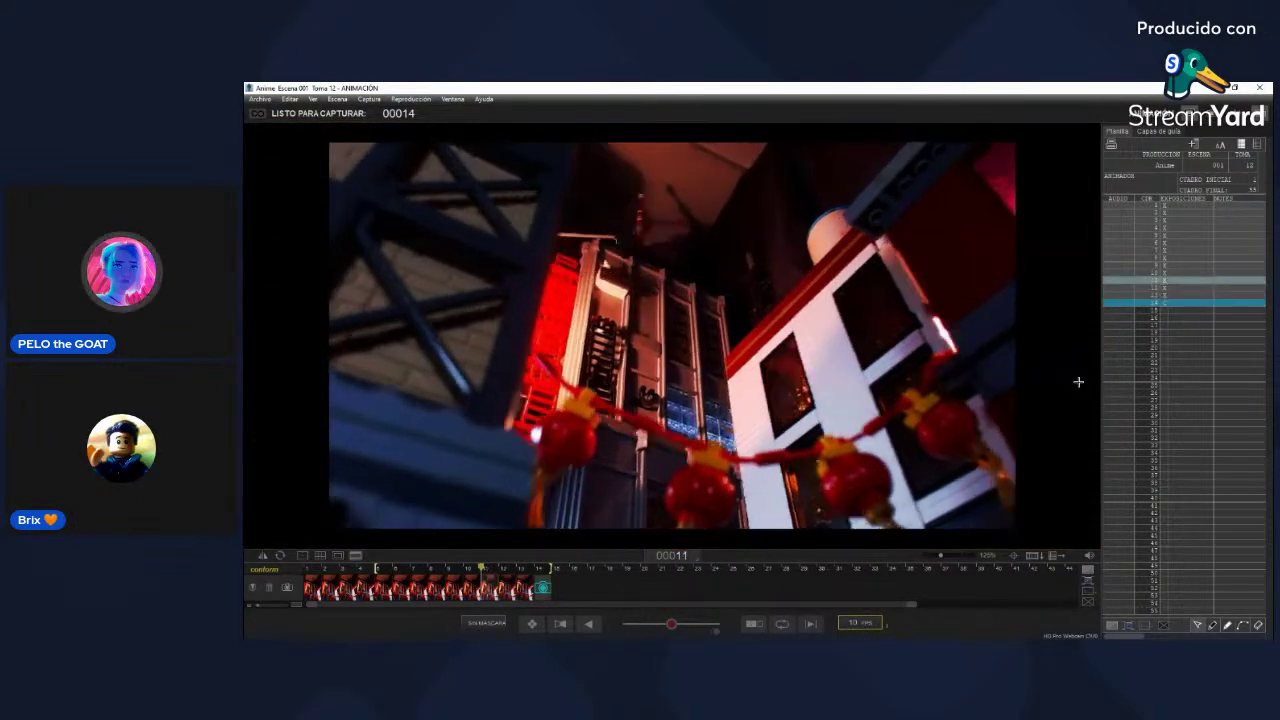
Step: Play back the range from frame 5 to the live view to preview the minifigure's new position
{"action": "key", "text": "Return"}
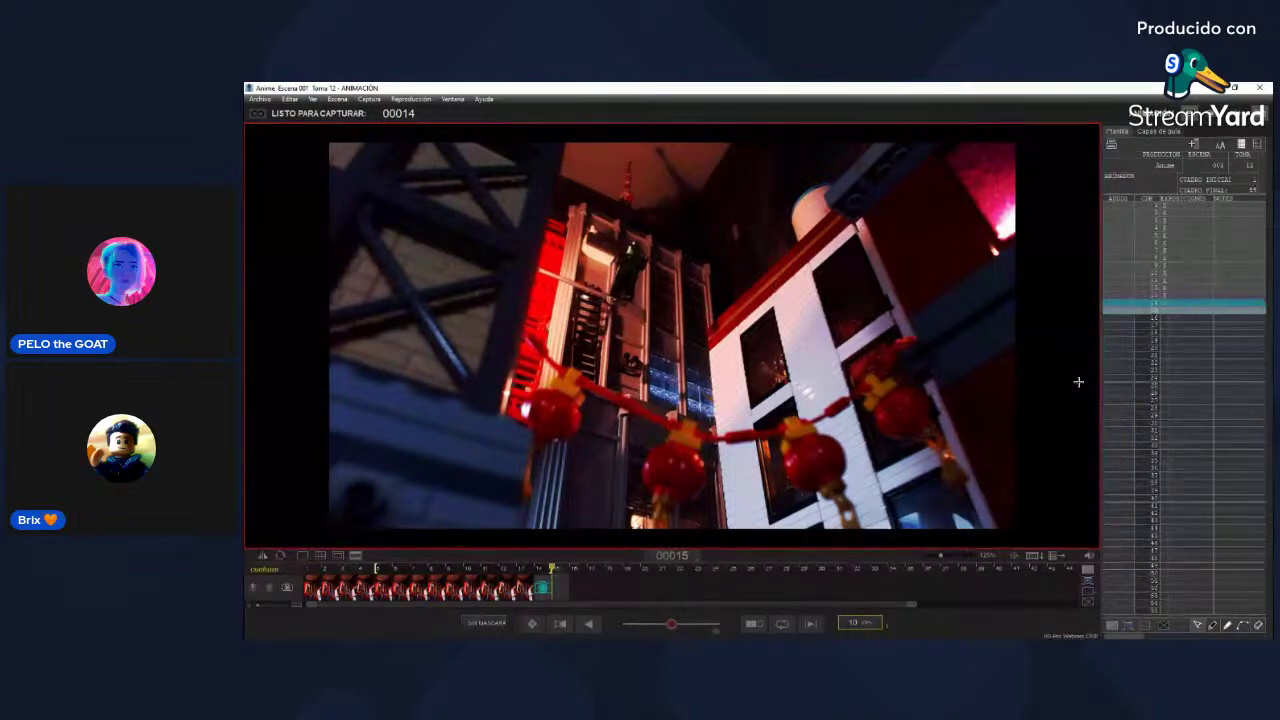
{"action": "key", "text": "0"}
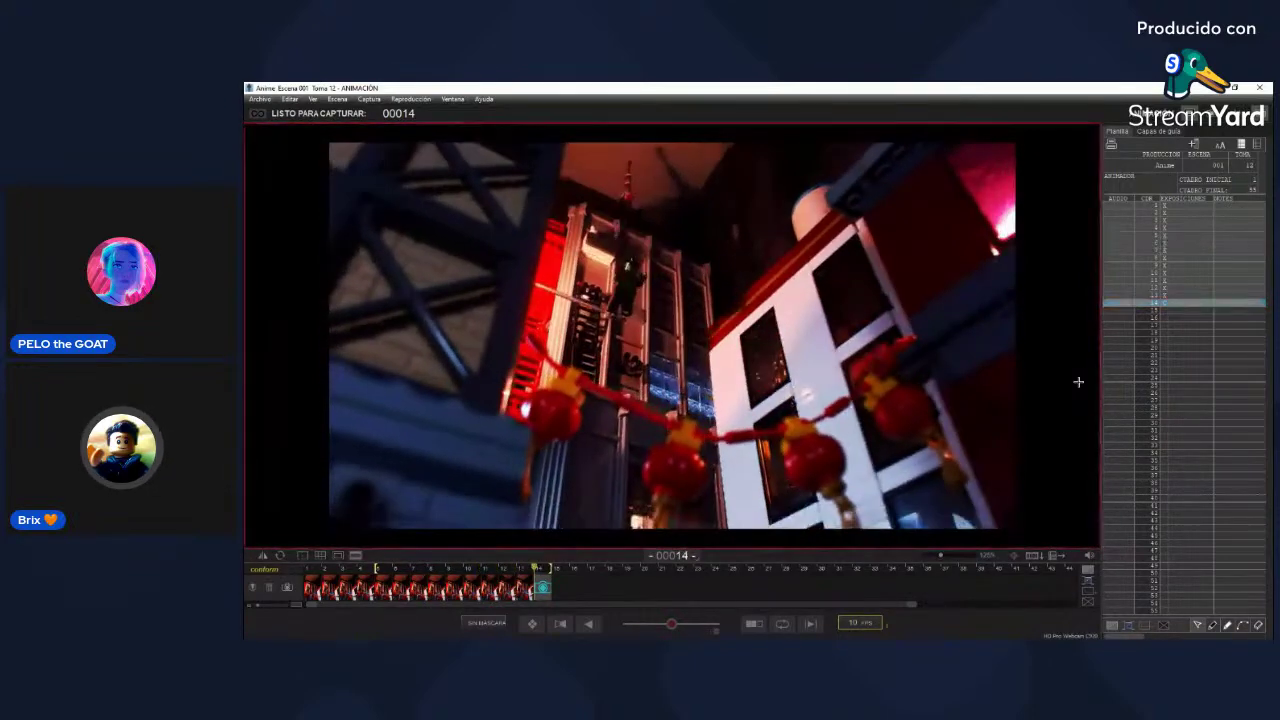
{"action": "key", "text": "space"}
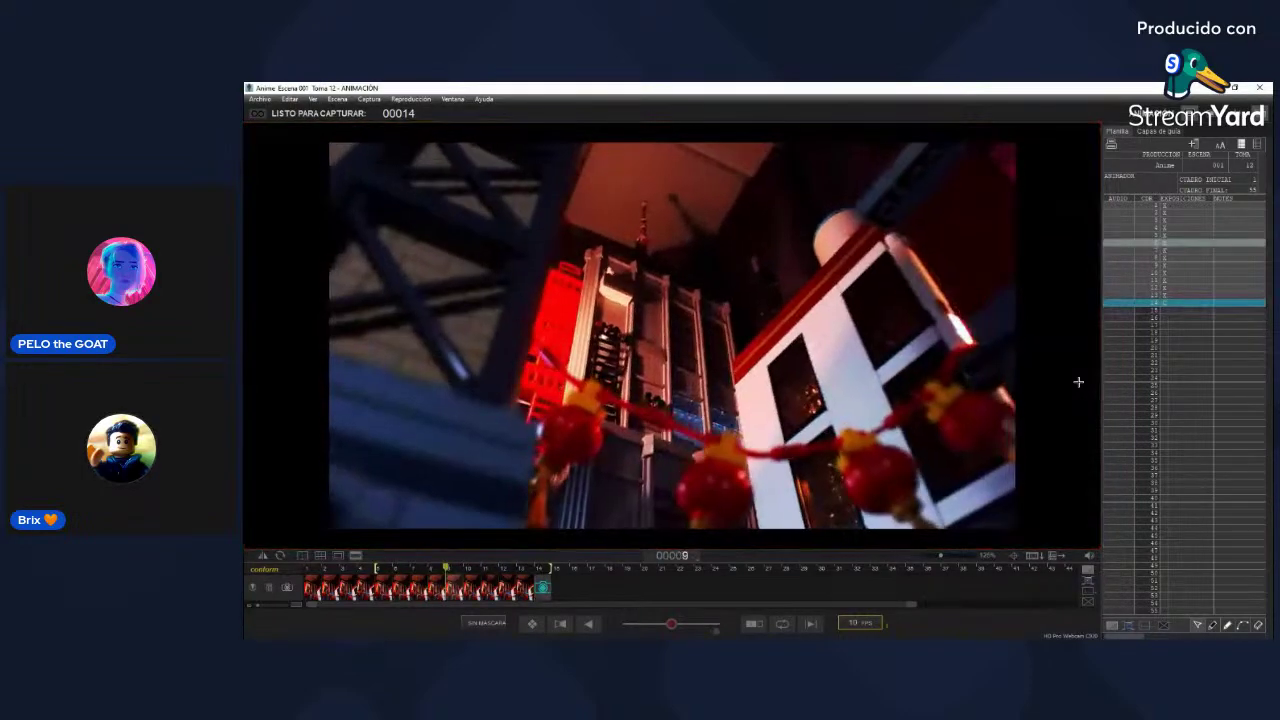
{"action": "key", "text": "space"}
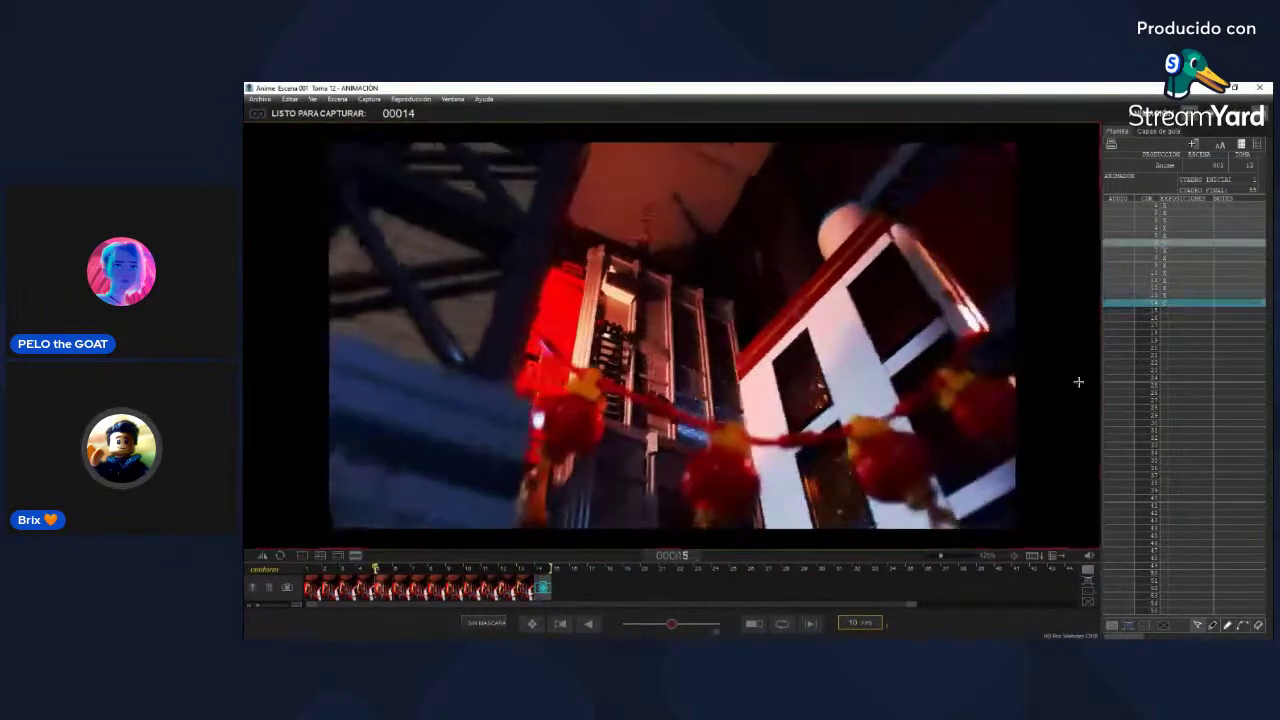
Step: Capture frame 14 with the minifigure in front of the tall building, play back the result, and discard the frame
{"action": "key", "text": "0"}
{"action": "key", "text": "Return"}
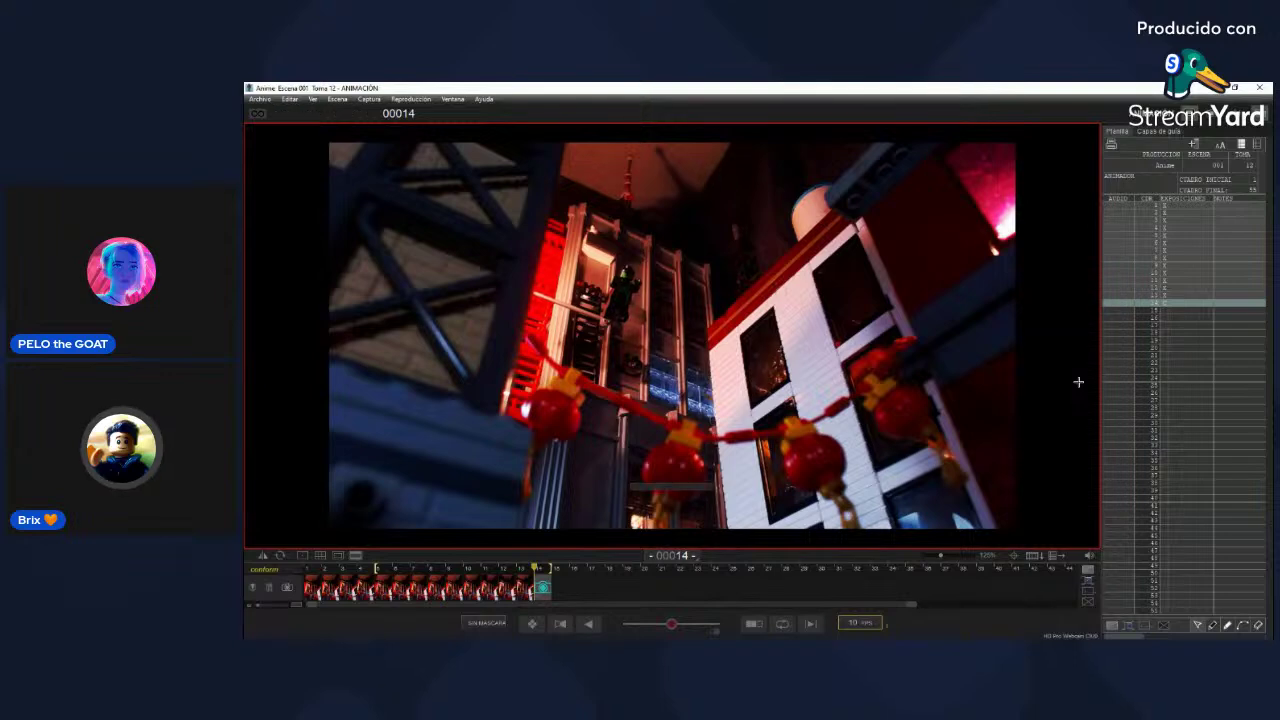
{"action": "key", "text": "0"}
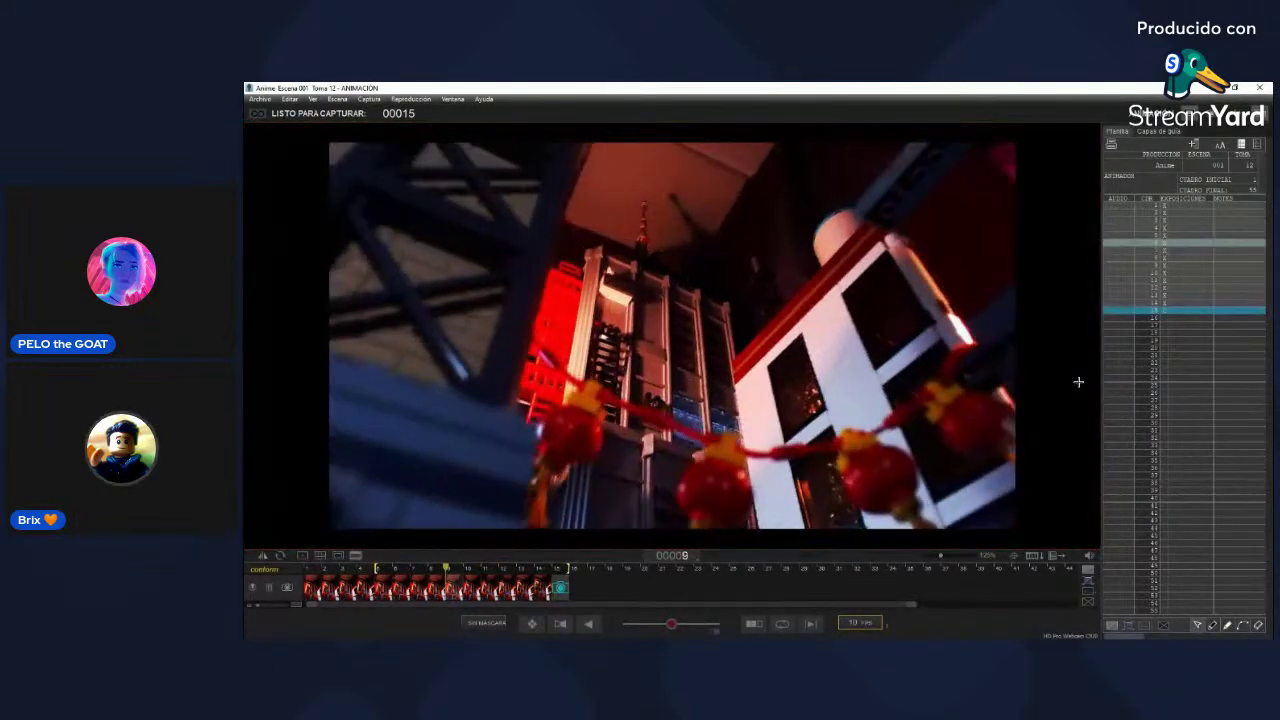
{"action": "key", "text": "0"}
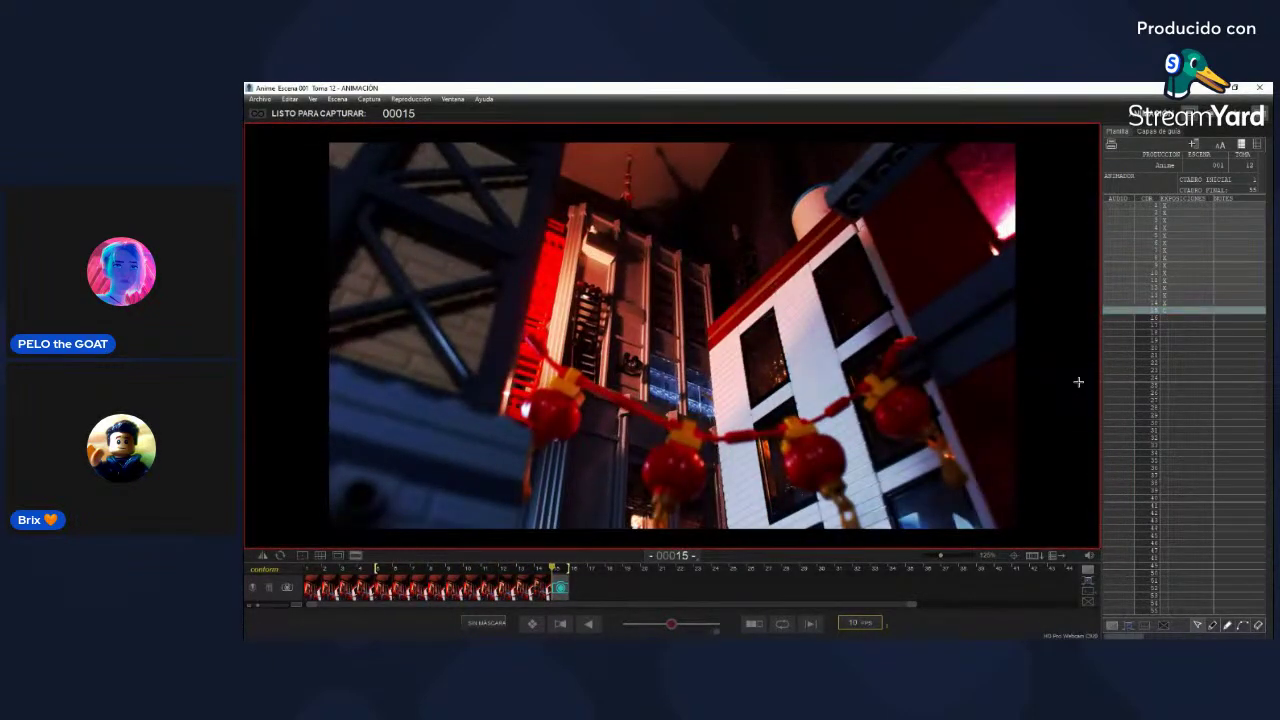
{"action": "key", "text": "1"}
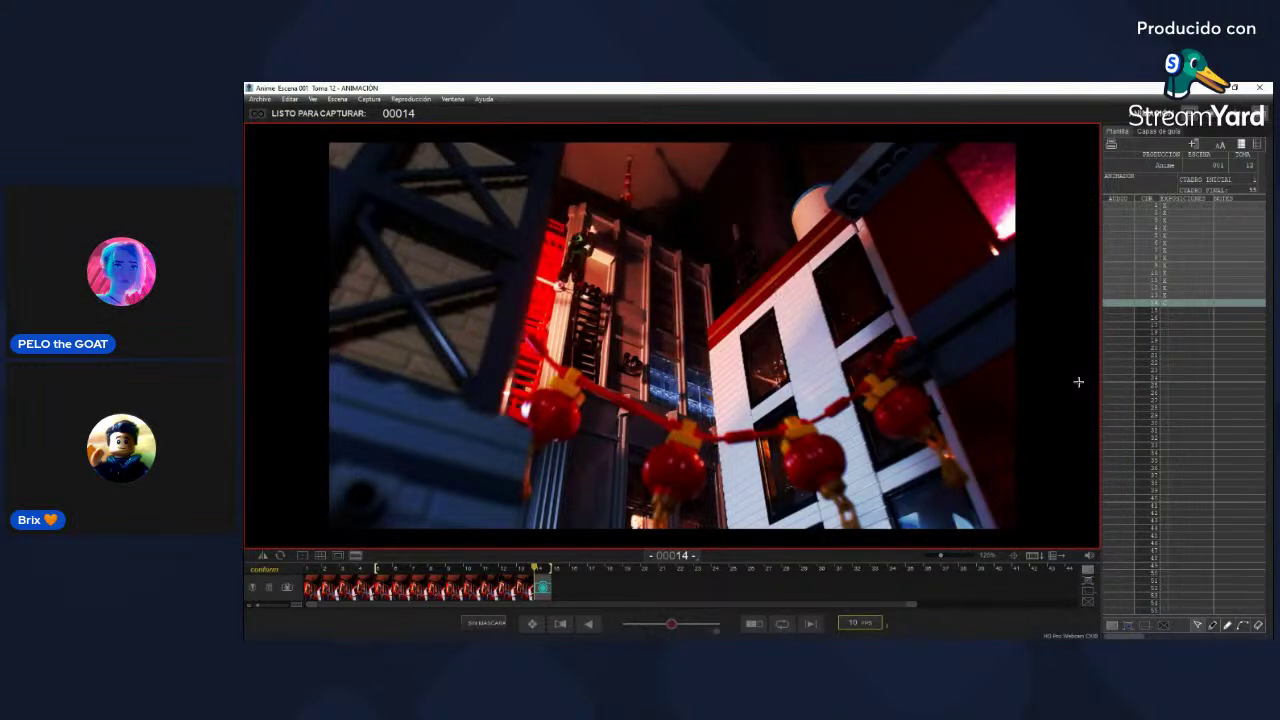
Step: Retake frame 14 with the minifigure repositioned, review it in playback, and discard the retake
{"action": "key", "text": "1"}
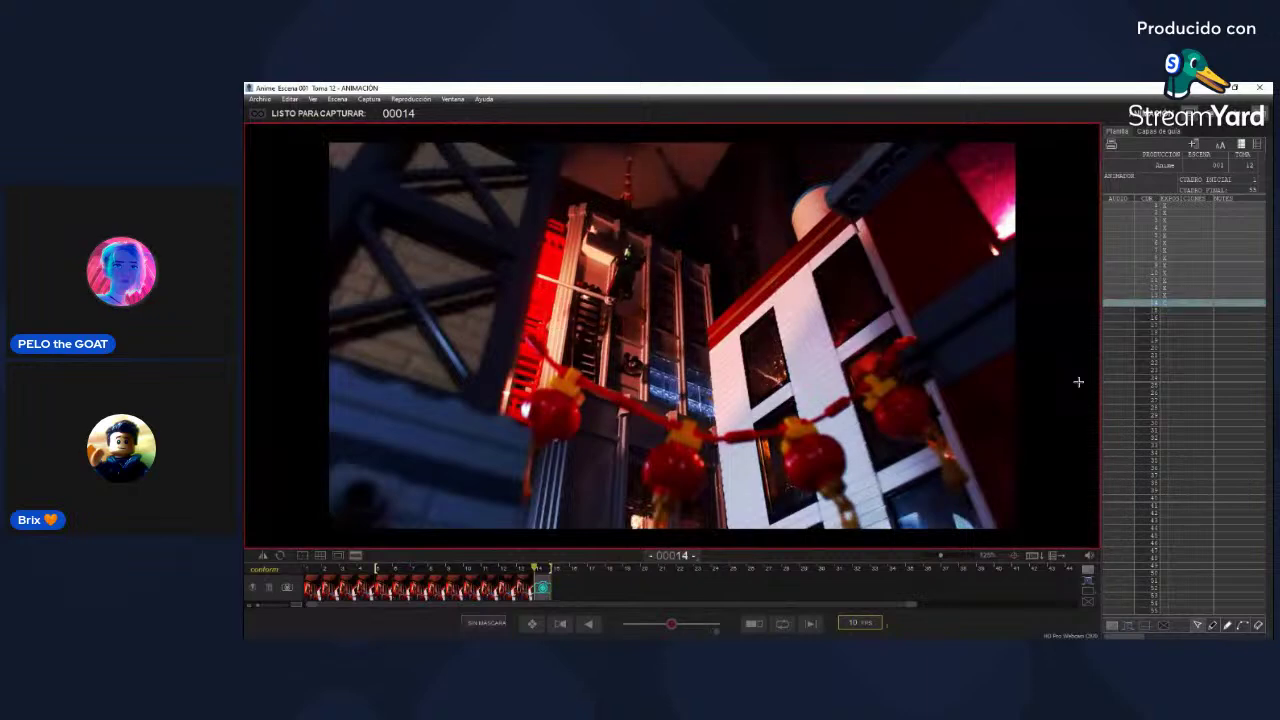
{"action": "key", "text": "3"}
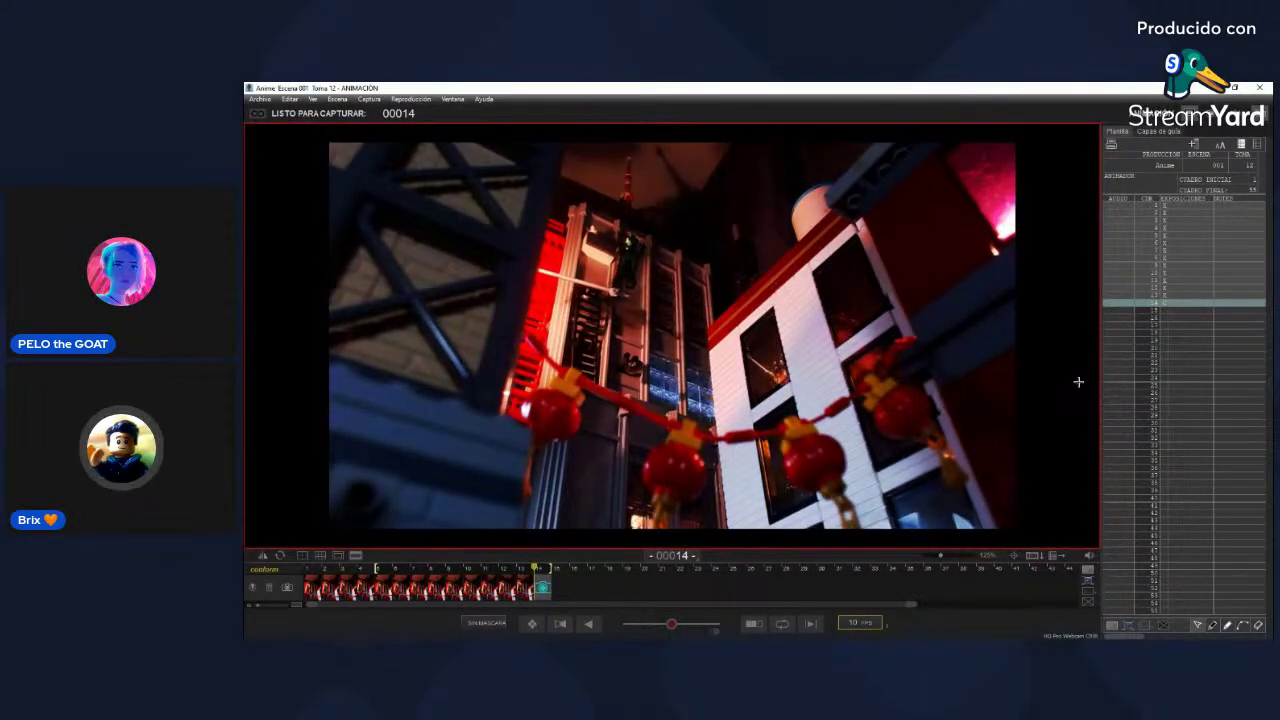
{"action": "key", "text": "Return"}
{"action": "key", "text": "8"}
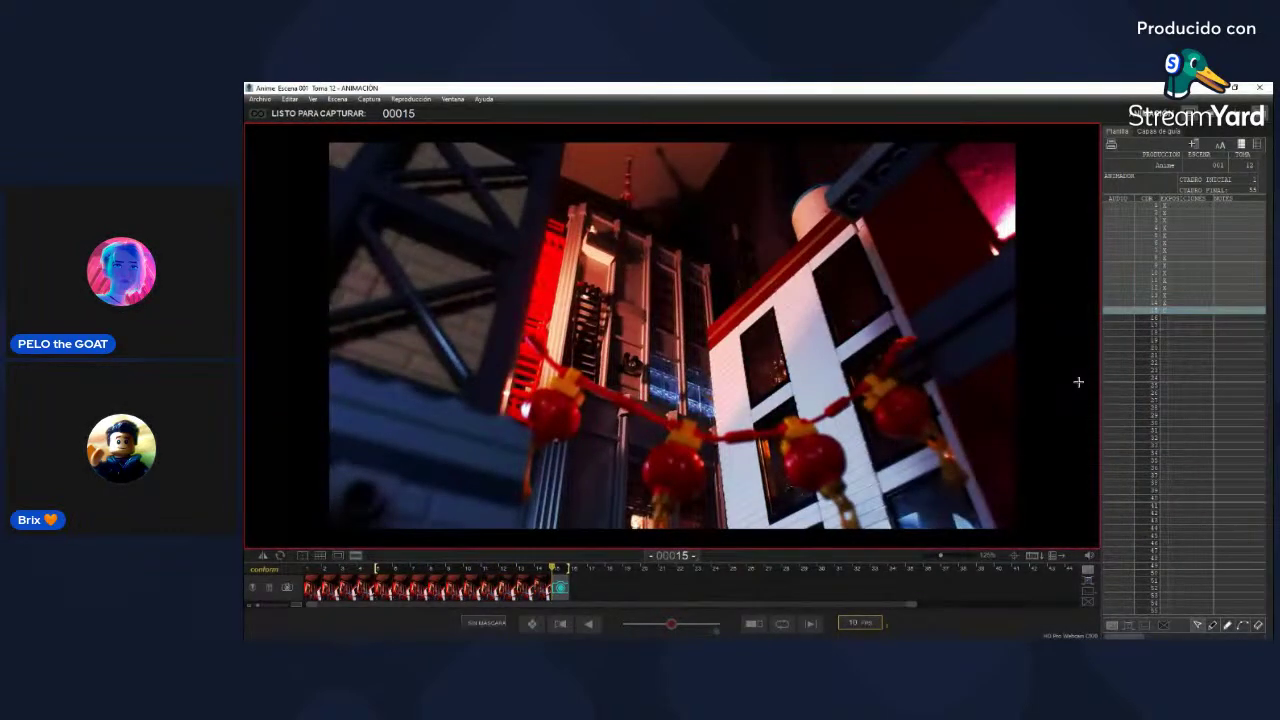
{"action": "key", "text": "1"}
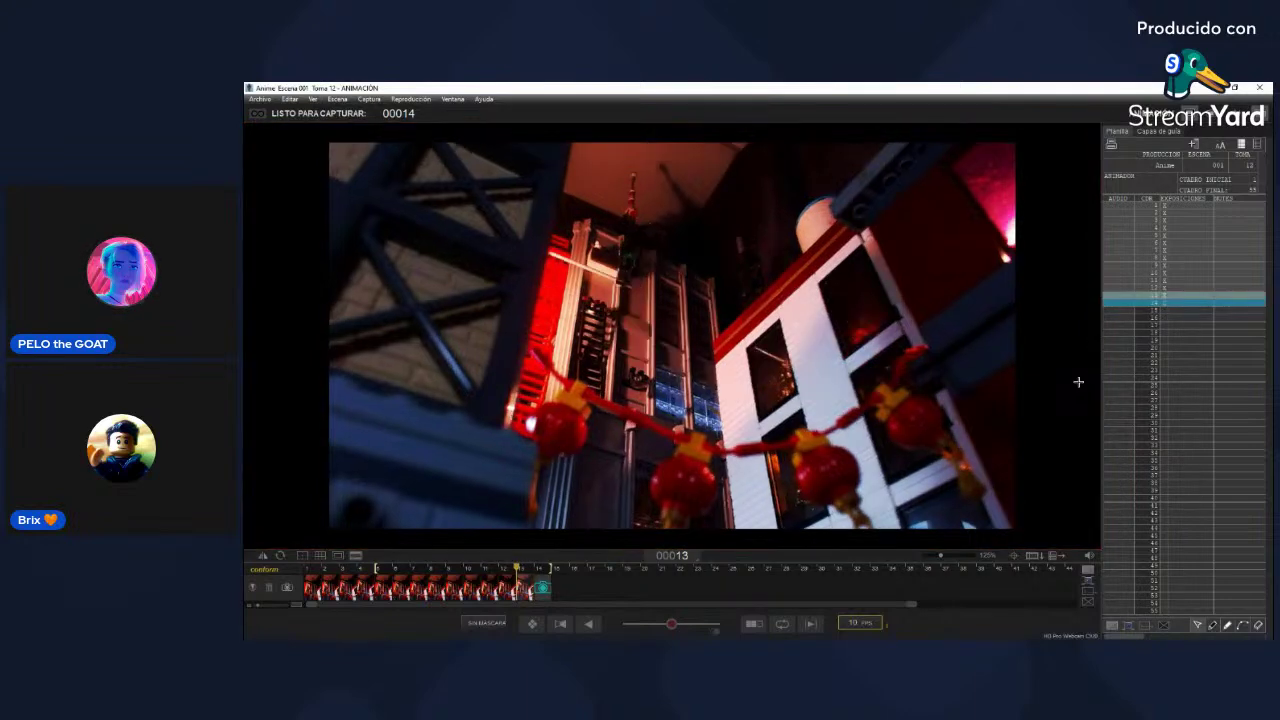
Step: Capture frame 14 after comparing the minifigure's live position with frame 13, and play back the result
{"action": "key", "text": "Left"}
{"action": "key", "text": "Right"}
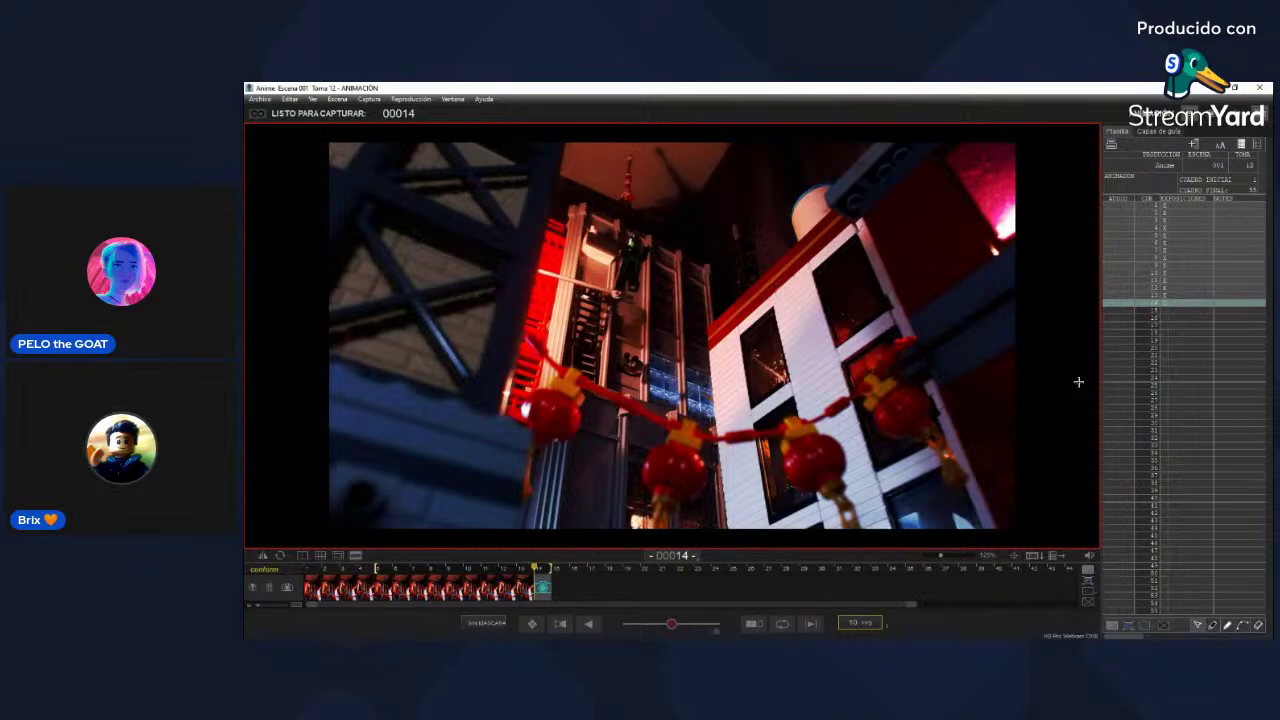
{"action": "key", "text": "0"}
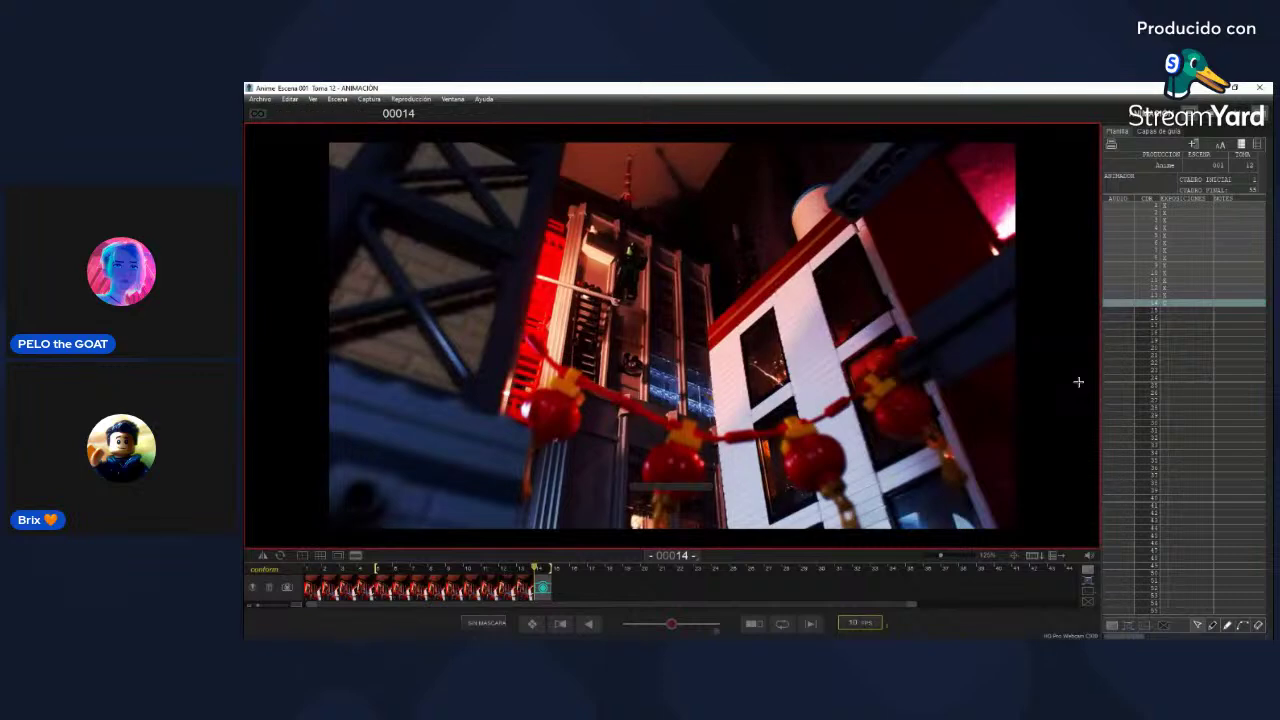
{"action": "key", "text": "Return"}
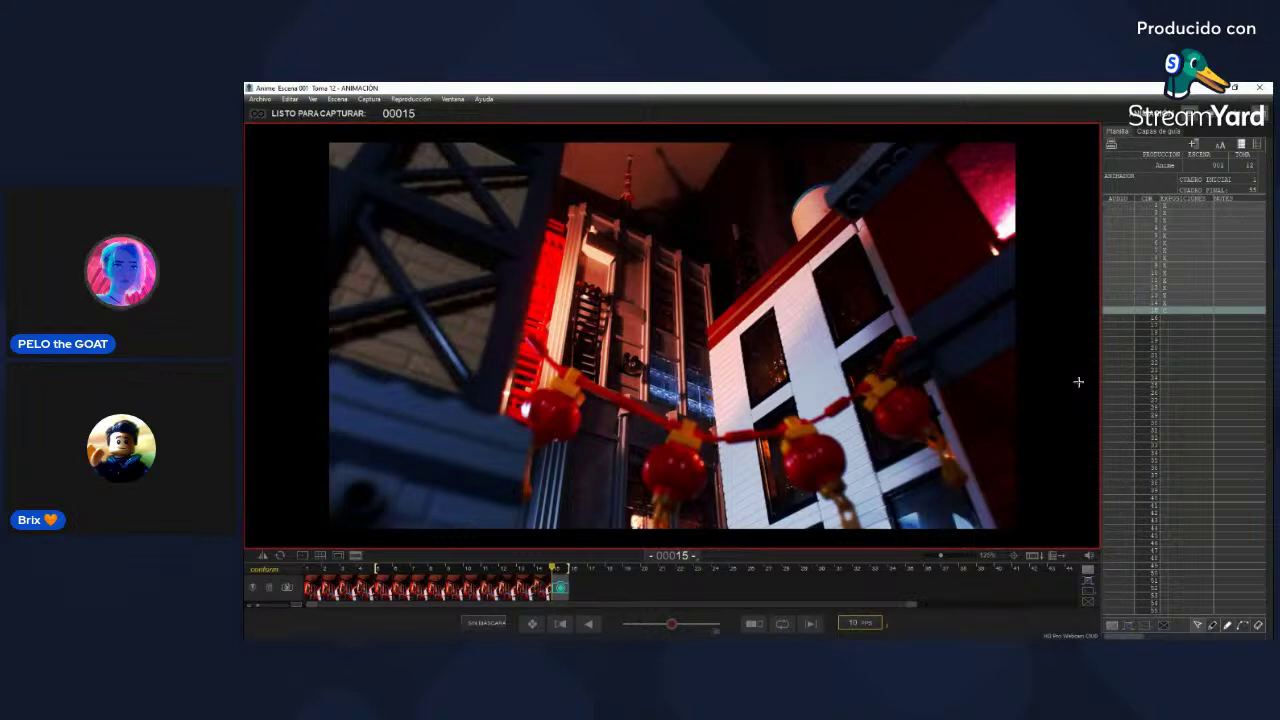
{"action": "key", "text": "0"}
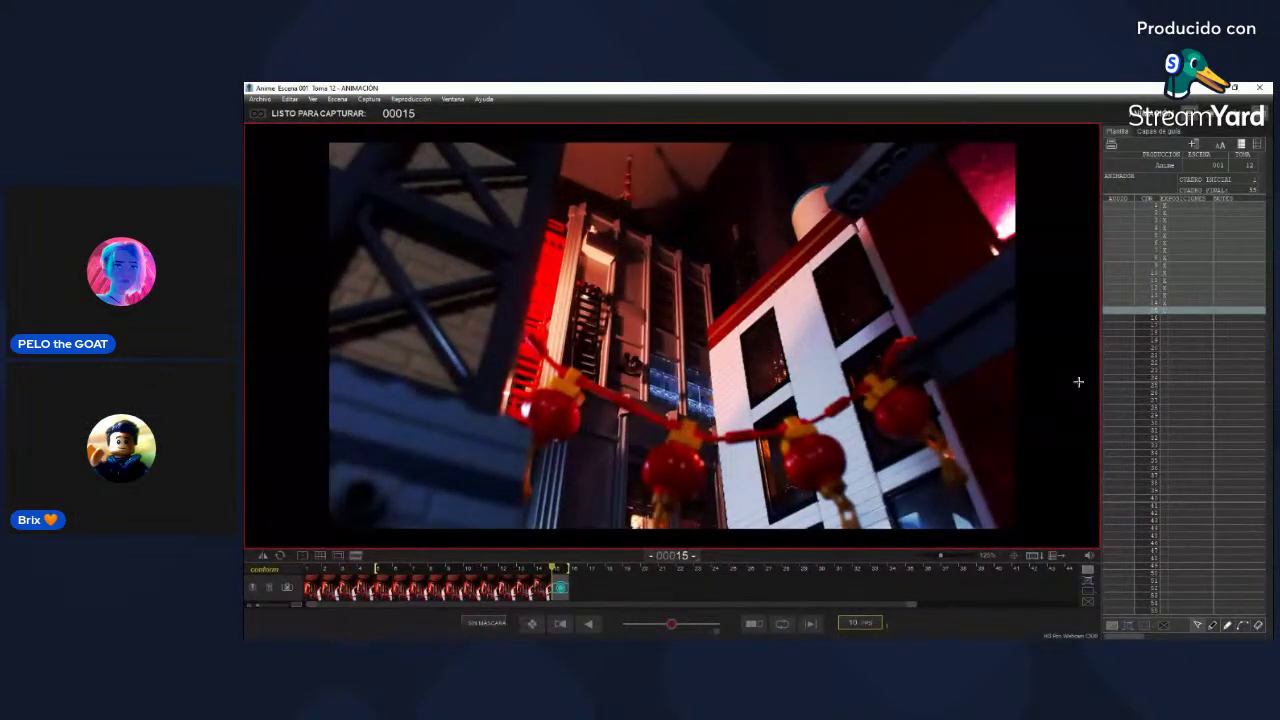
Step: Capture frame 15 with the minifigure out of the shot and play back the sequence
{"action": "key", "text": "Return"}
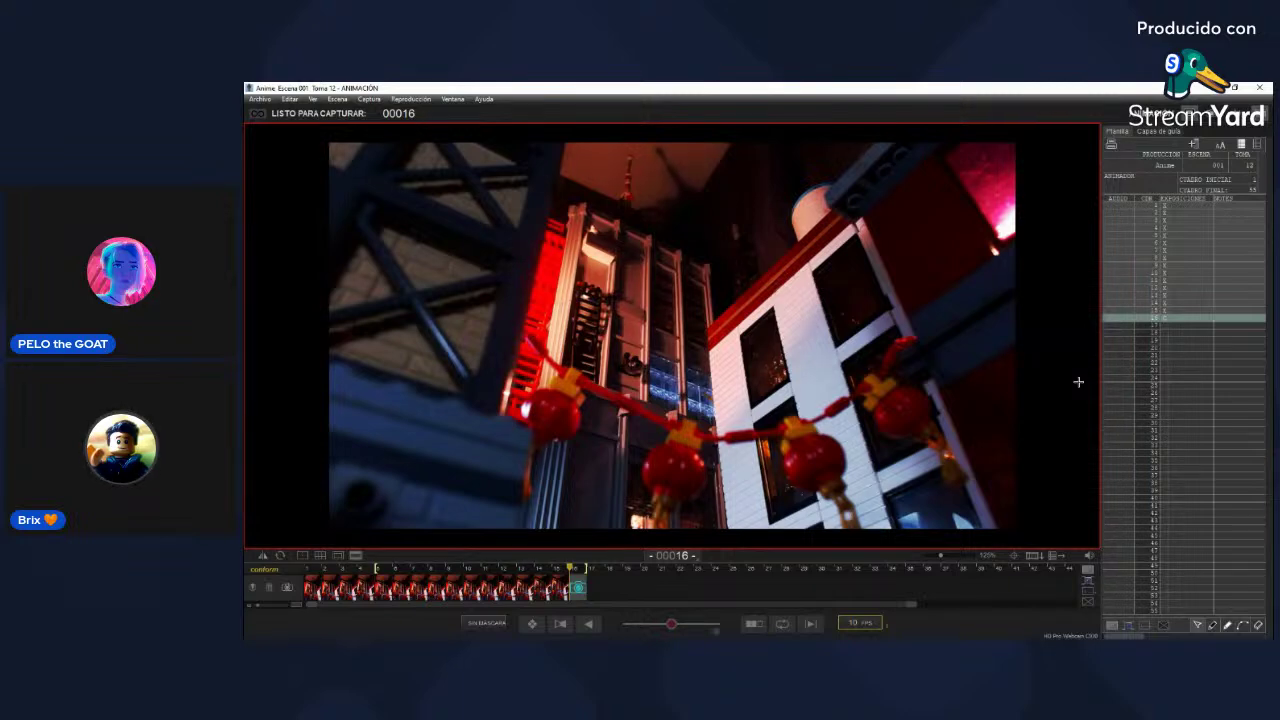
{"action": "key", "text": "0"}
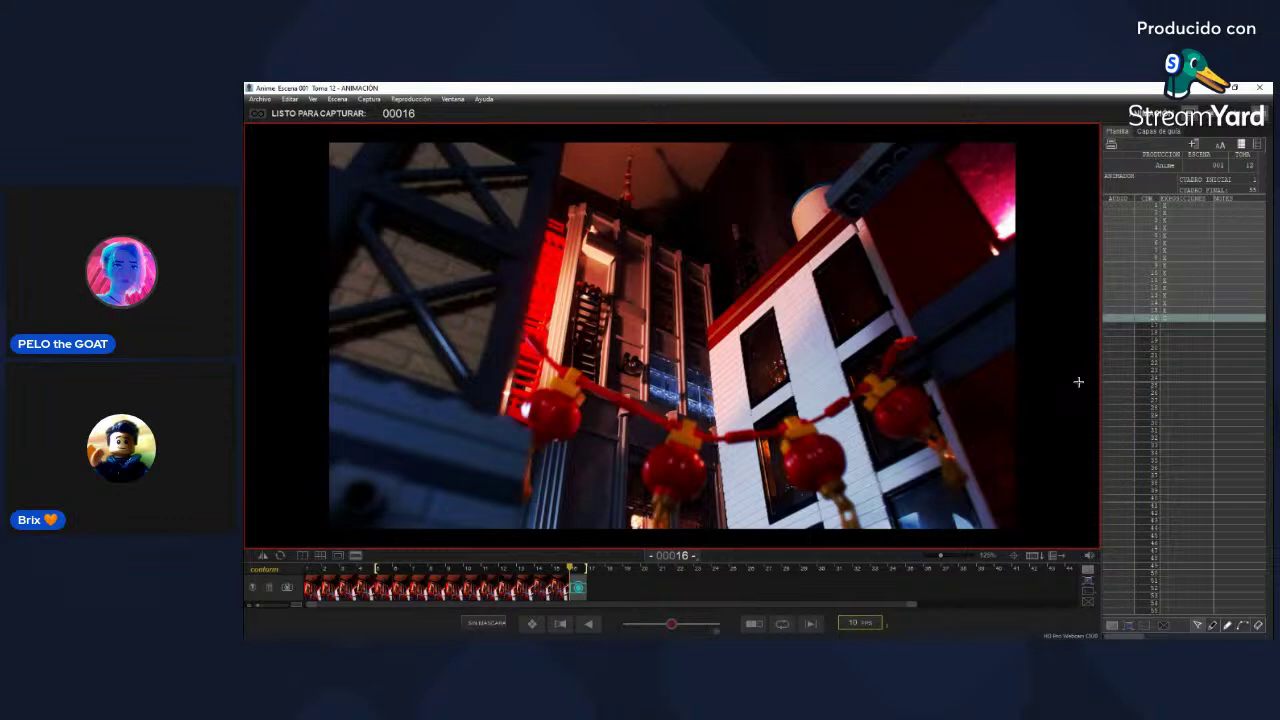
{"action": "key", "text": "0"}
{"action": "key", "text": "0"}
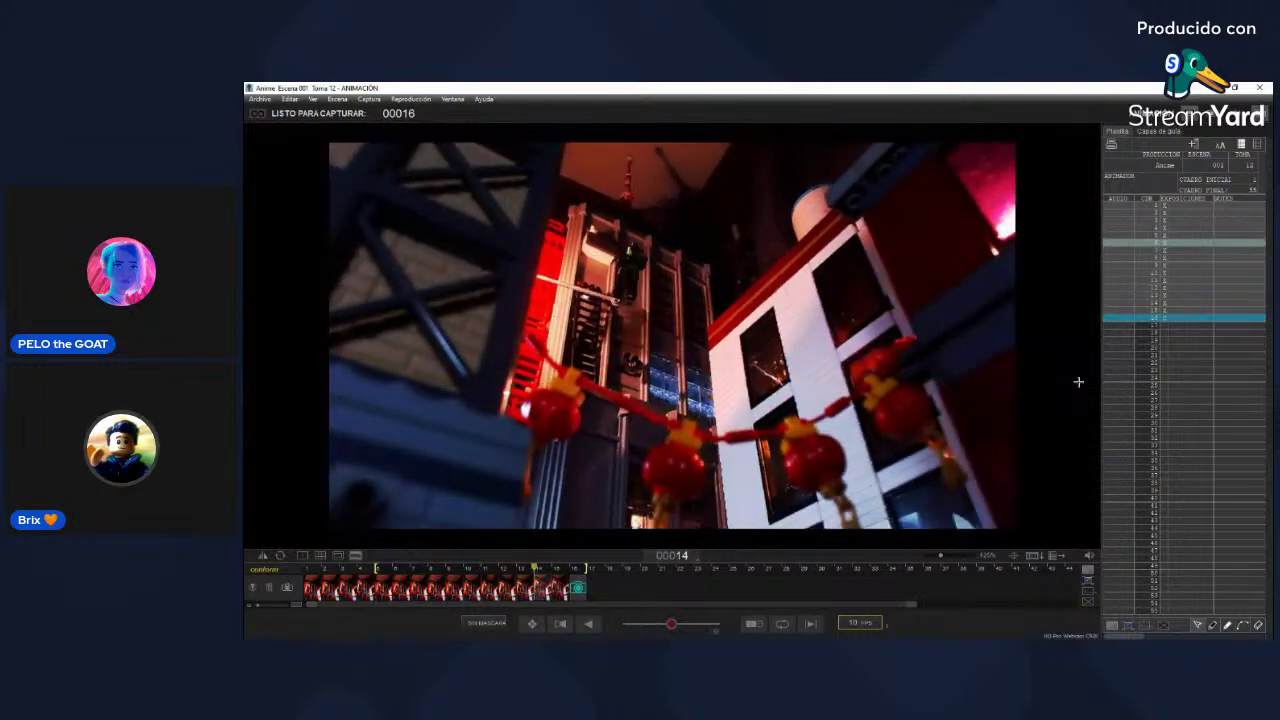
Step: Capture frame 16 of the set without the minifigure, play it back, and discard that frame
{"action": "key", "text": "Return"}
{"action": "key", "text": "0"}
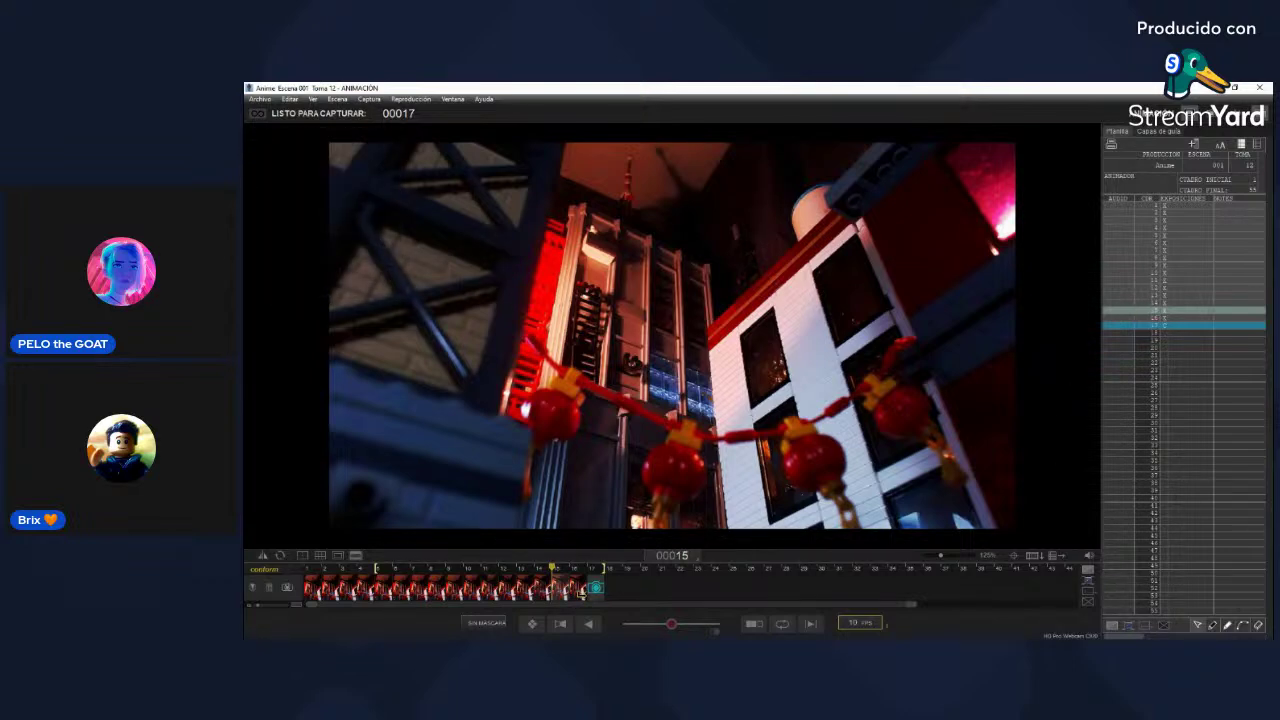
{"action": "left_click", "coordinate": [579, 590]}
{"action": "key", "text": "Delete"}
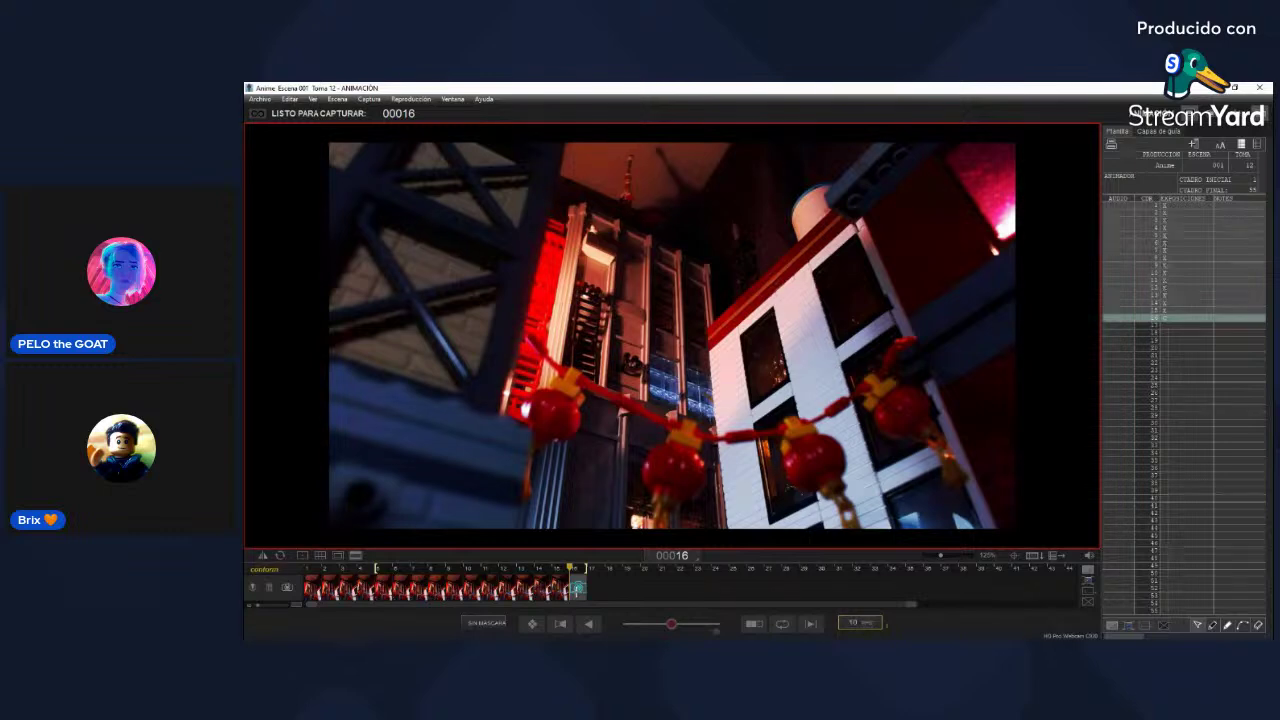
Step: Move the start of the playback range to frame 6 and step through the frames up to the live view
{"action": "key", "text": "Left"}
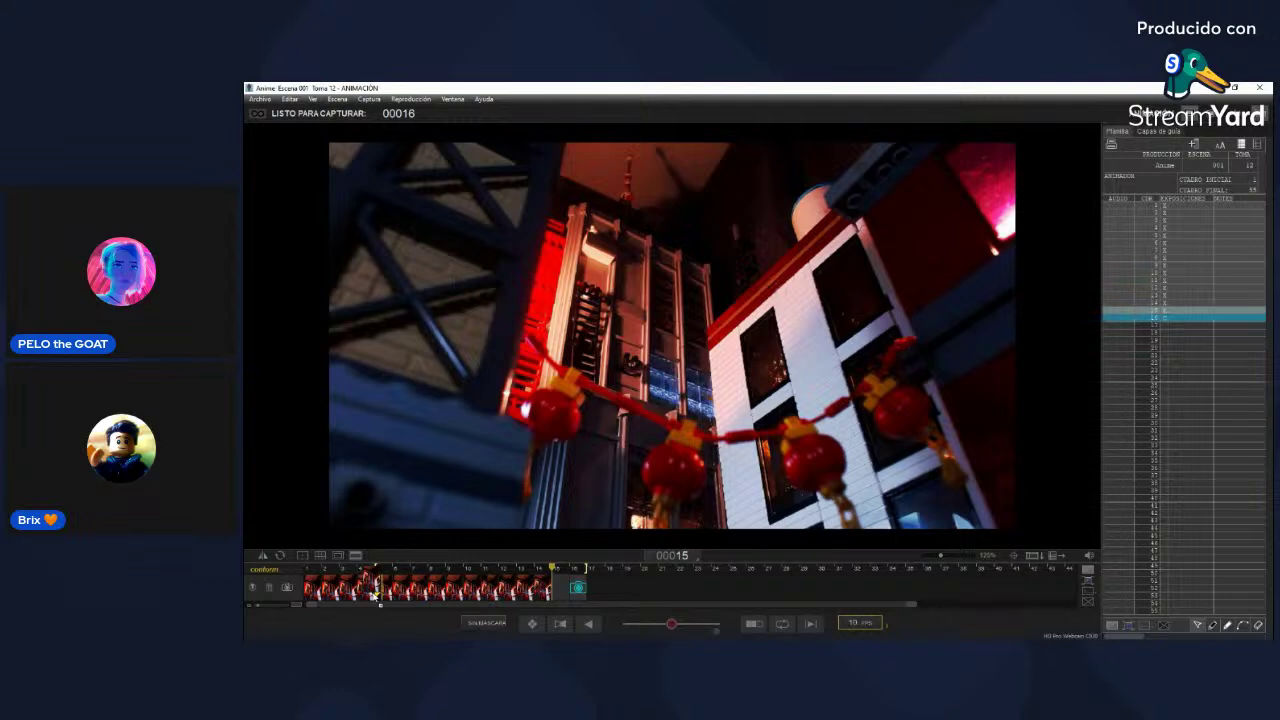
{"action": "left_click", "coordinate": [378, 588]}
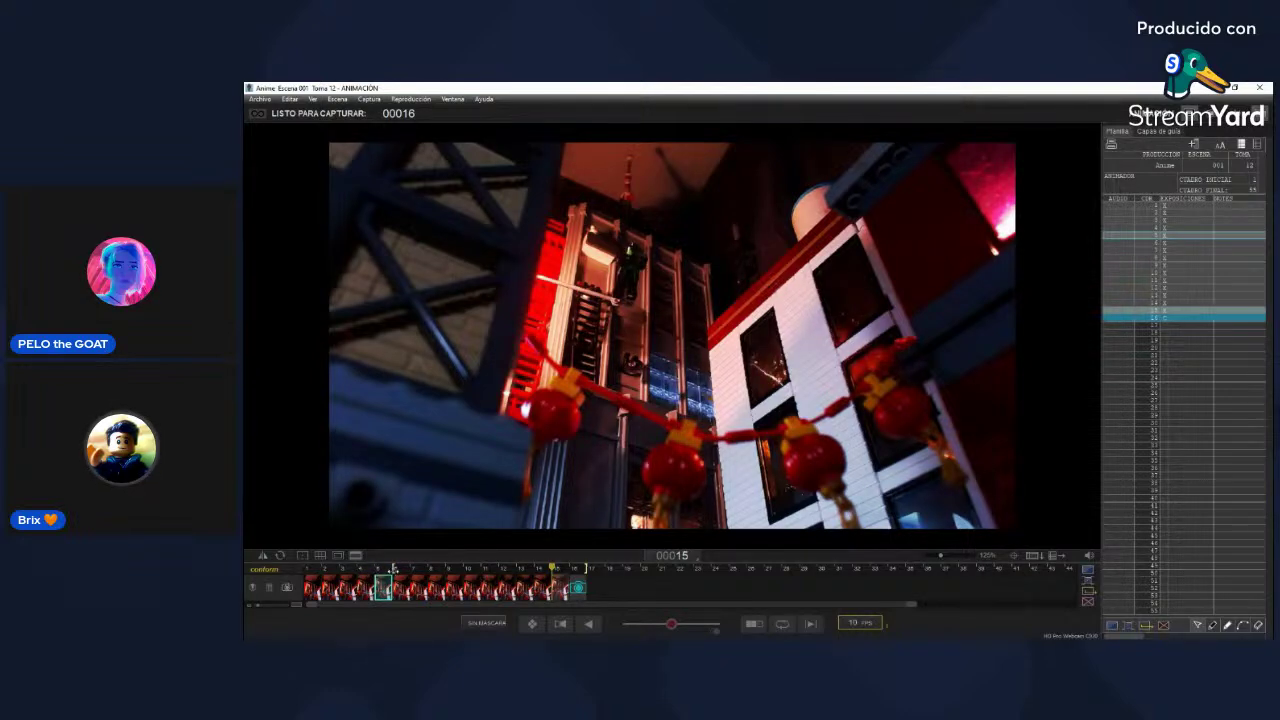
{"action": "left_click", "coordinate": [399, 587]}
{"action": "key", "text": "Right"}
{"action": "key", "text": "Right"}
{"action": "key", "text": "Right"}
{"action": "key", "text": "Right"}
{"action": "key", "text": "Right"}
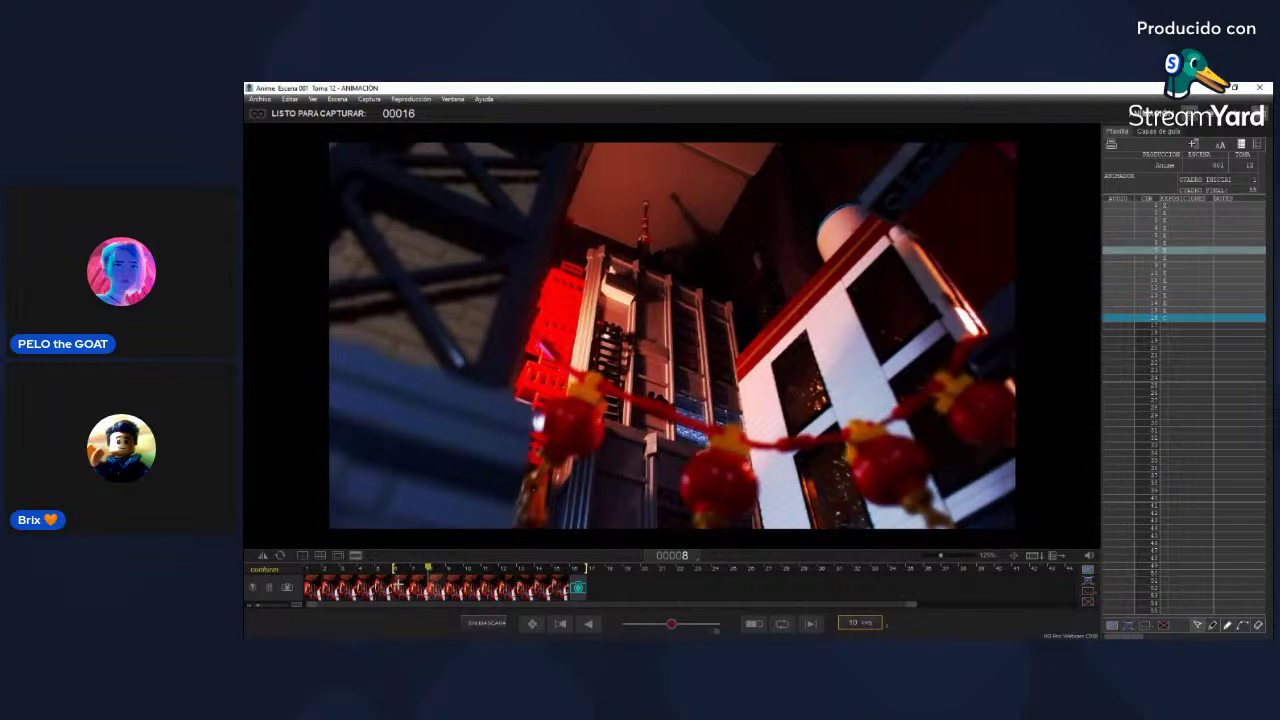
{"action": "key", "text": "Right"}
{"action": "key", "text": "Right"}
{"action": "key", "text": "Right"}
{"action": "key", "text": "Right"}
{"action": "key", "text": "Right"}
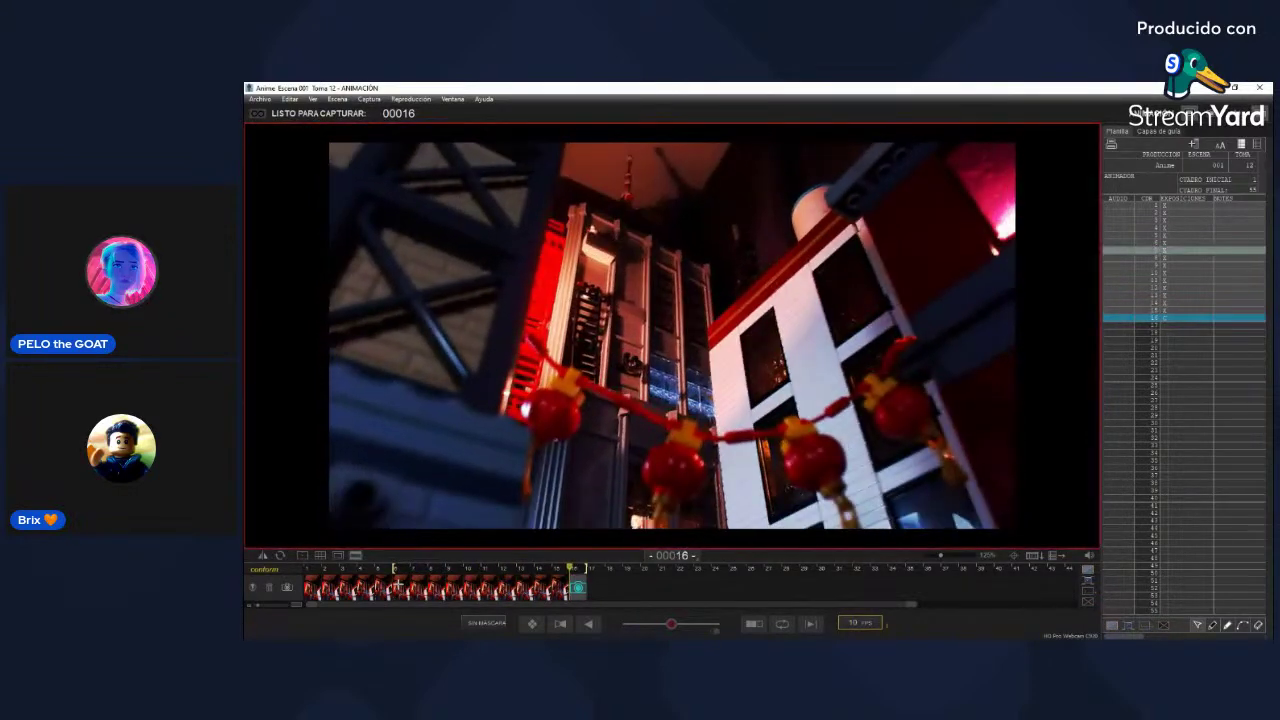
Step: Replay the range from frame 6 to the live view and discard the frame 15 without the minifigure
{"action": "key", "text": "0"}
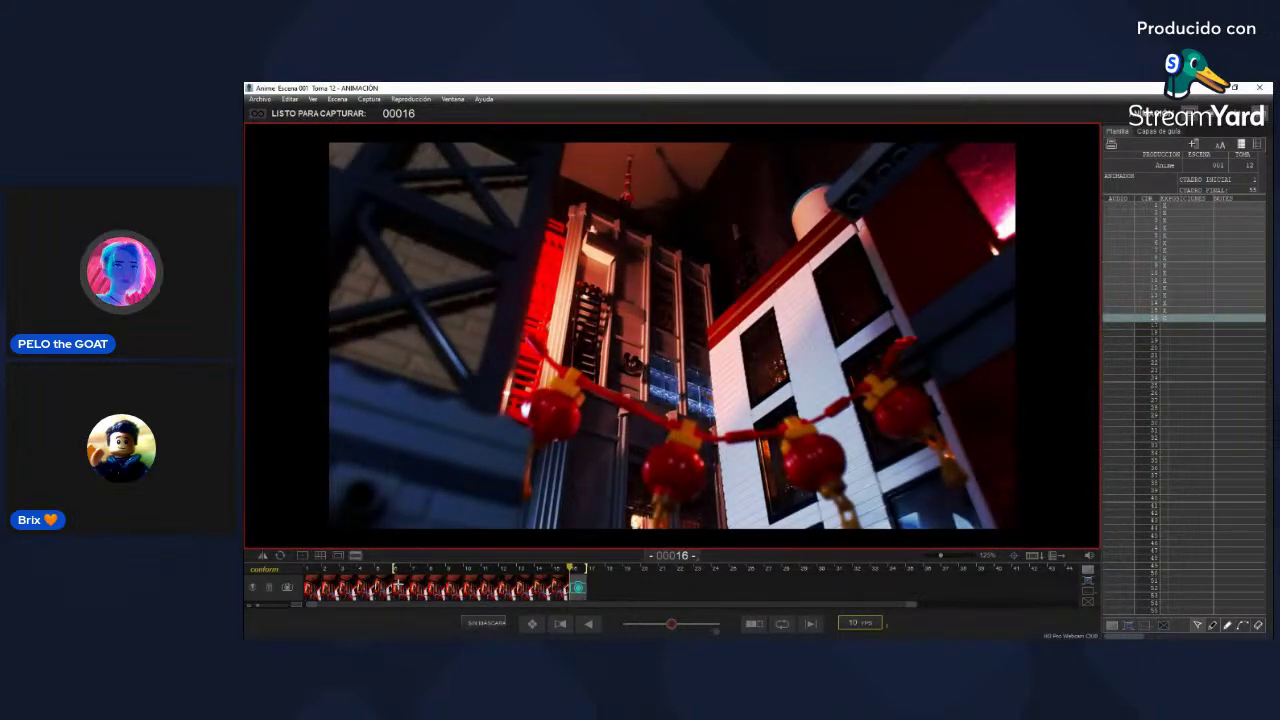
{"action": "key", "text": "0"}
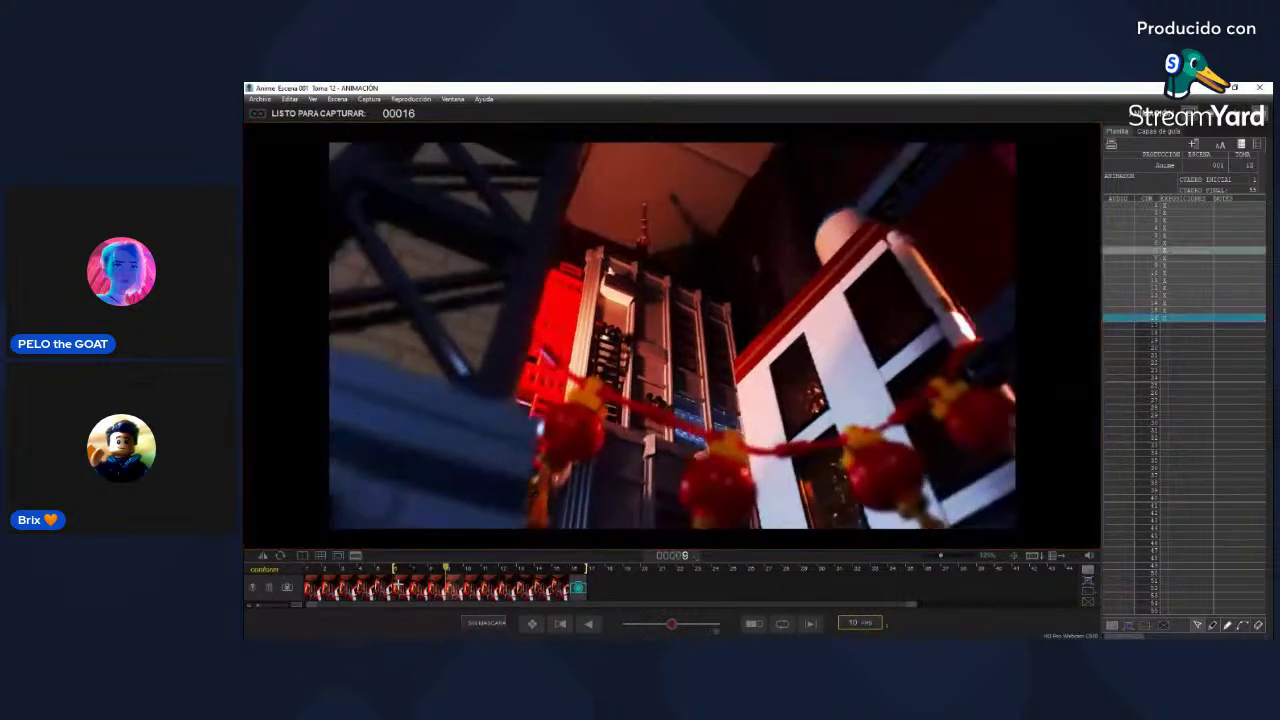
{"action": "key", "text": "0"}
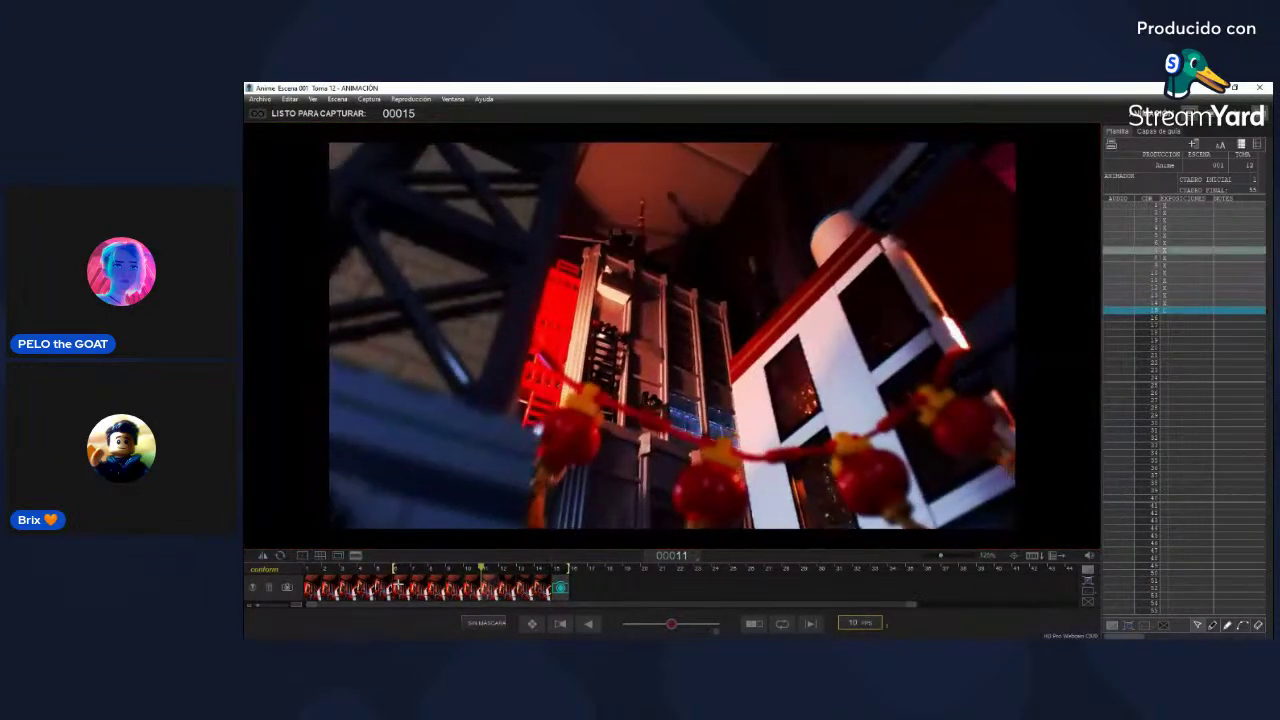
Step: Capture frame 15 with the minifigure in front of the tall building and step back through frames 15 to 13
{"action": "key", "text": "Return"}
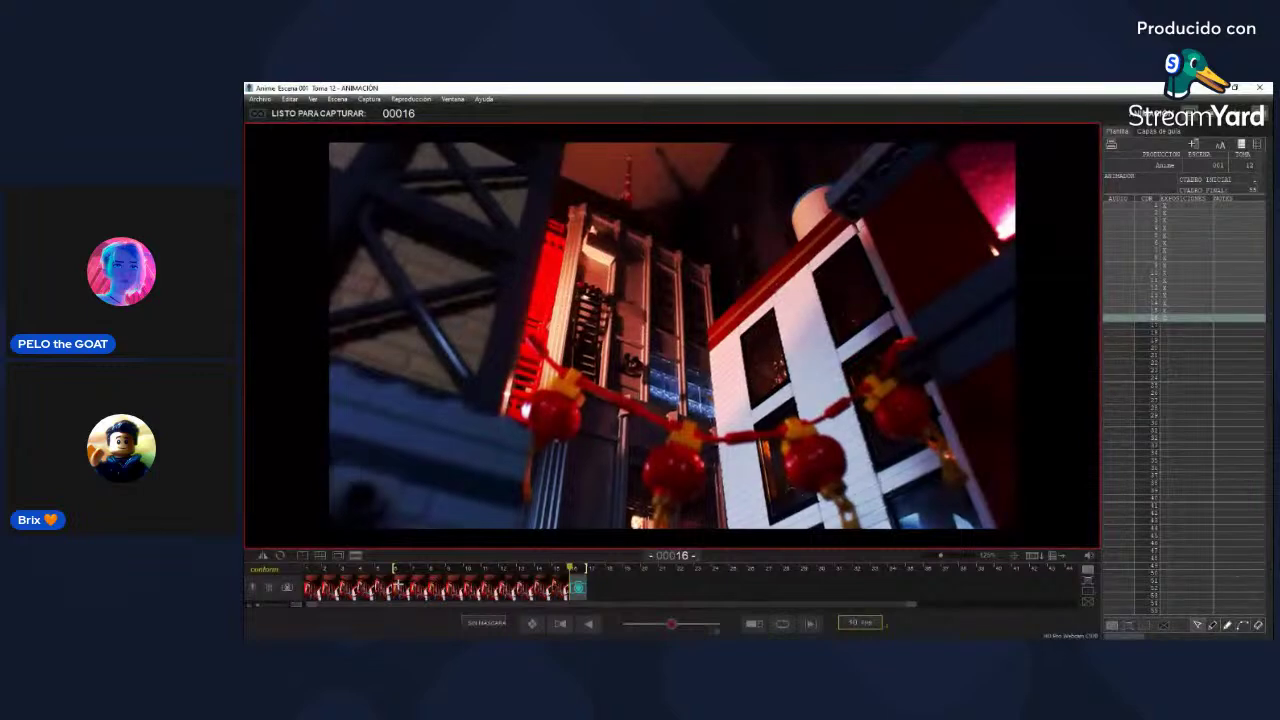
{"action": "key", "text": "Left"}
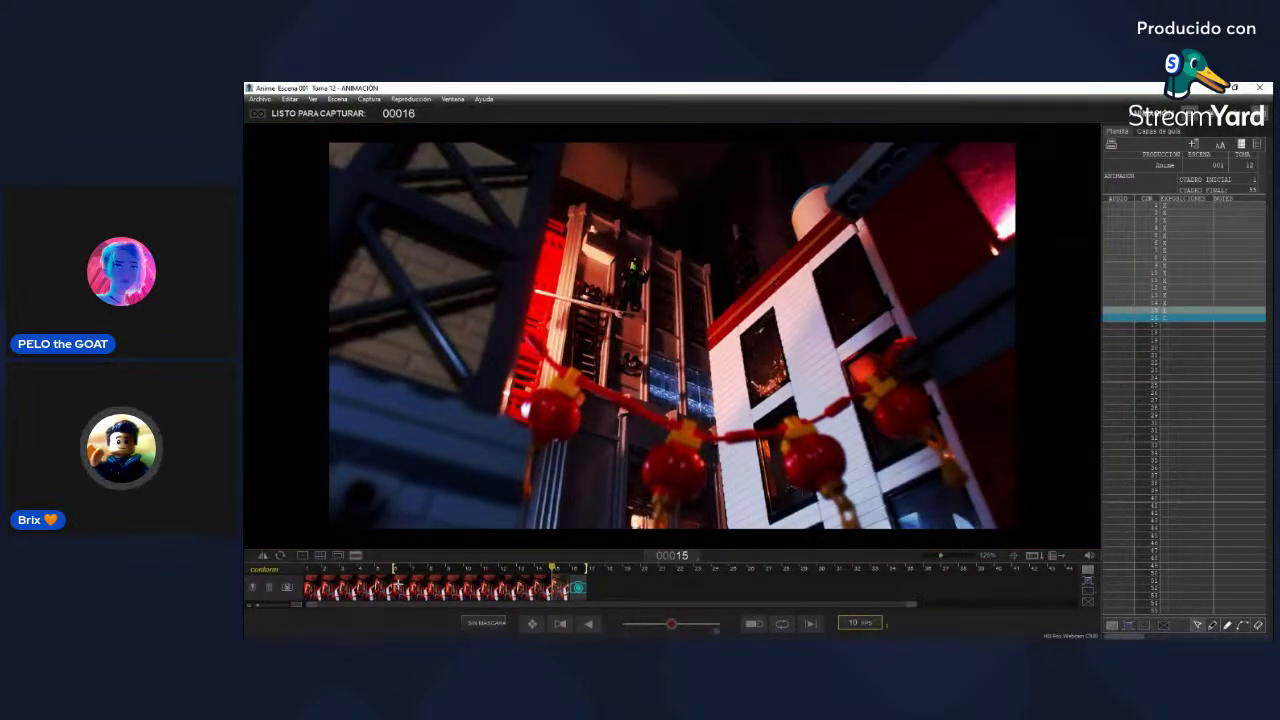
{"action": "key", "text": "Left"}
{"action": "key", "text": "Left"}
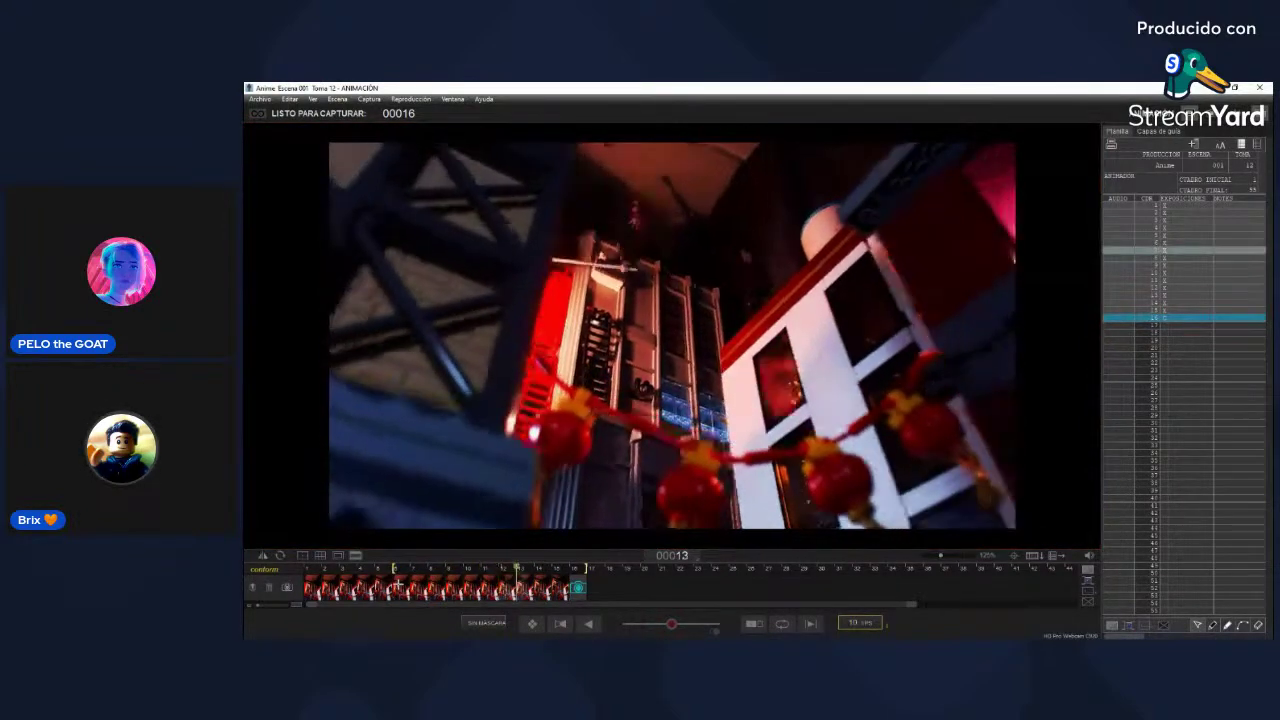
Step: Play back the range from frame 6 repeatedly to judge the minifigure's motion, and discard frame 15
{"action": "key", "text": "0"}
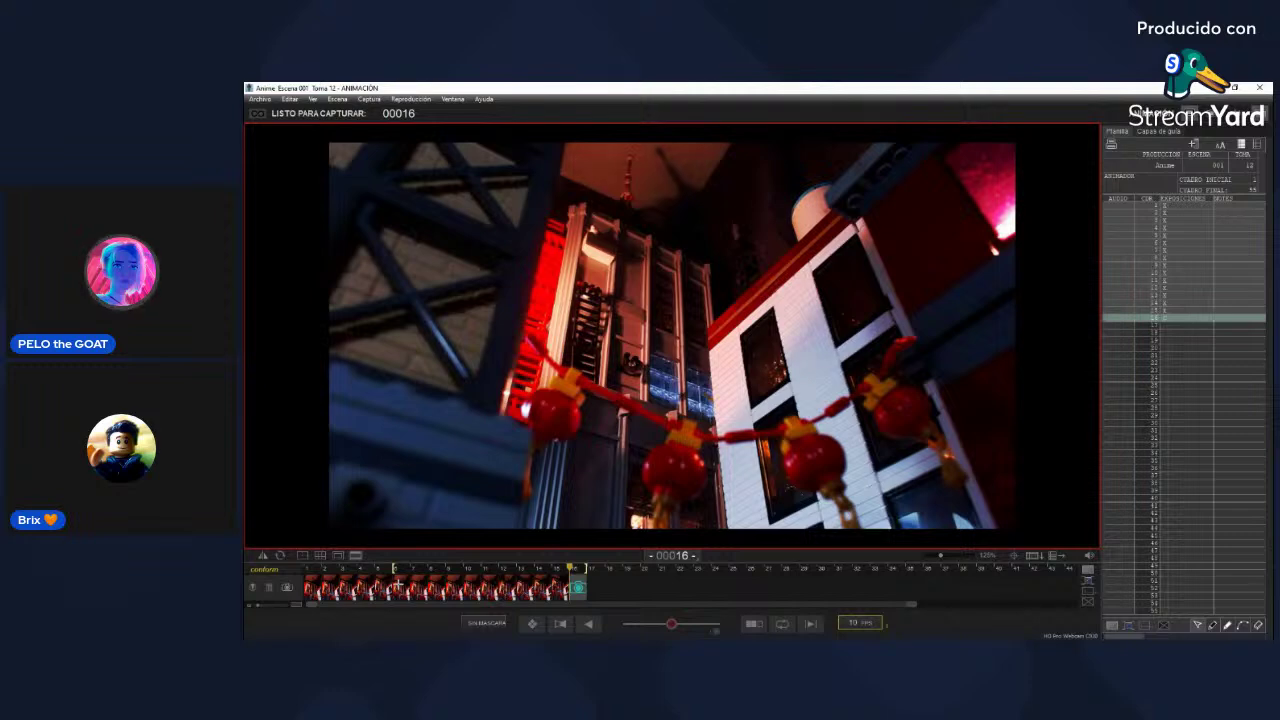
{"action": "key", "text": "0"}
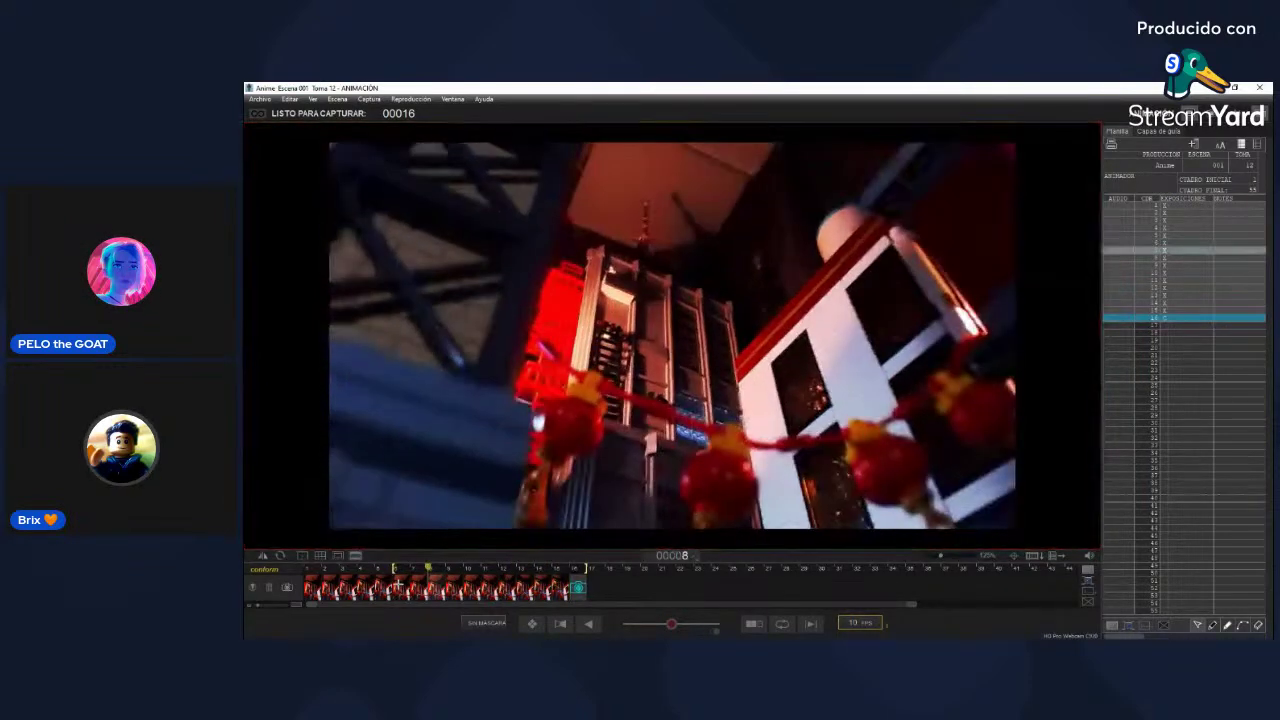
{"action": "key", "text": "0"}
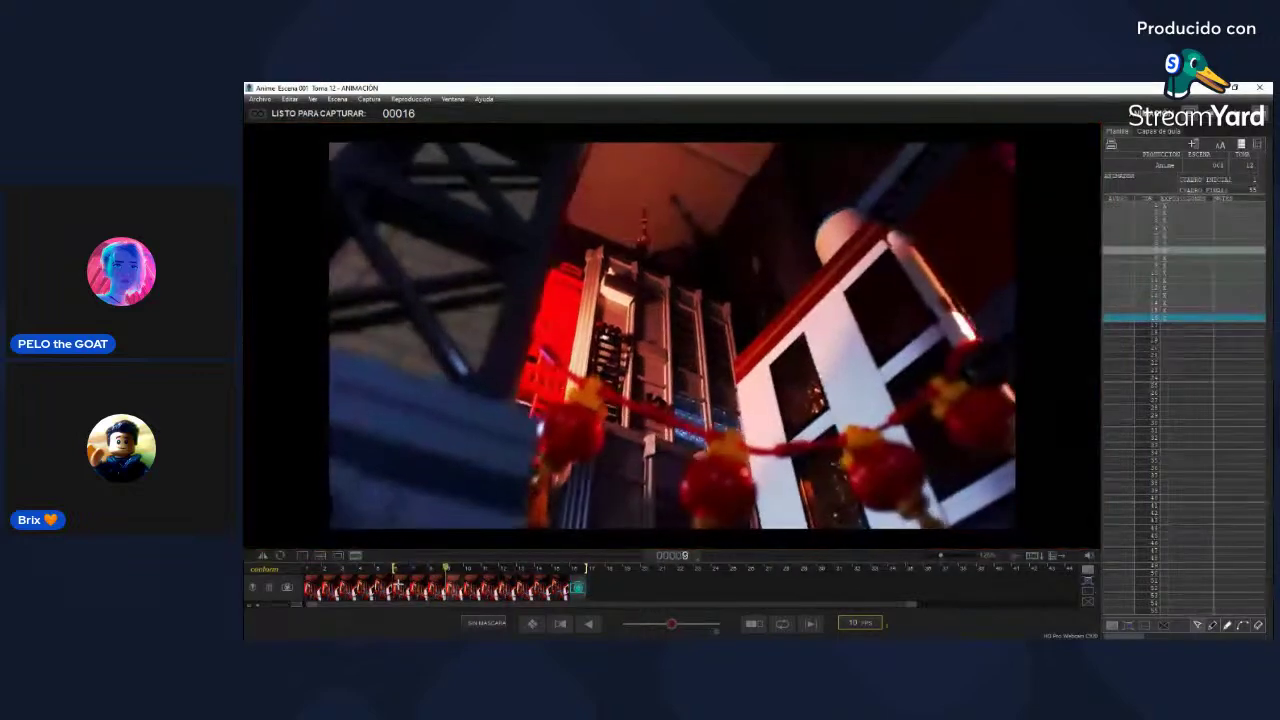
{"action": "key", "text": "0"}
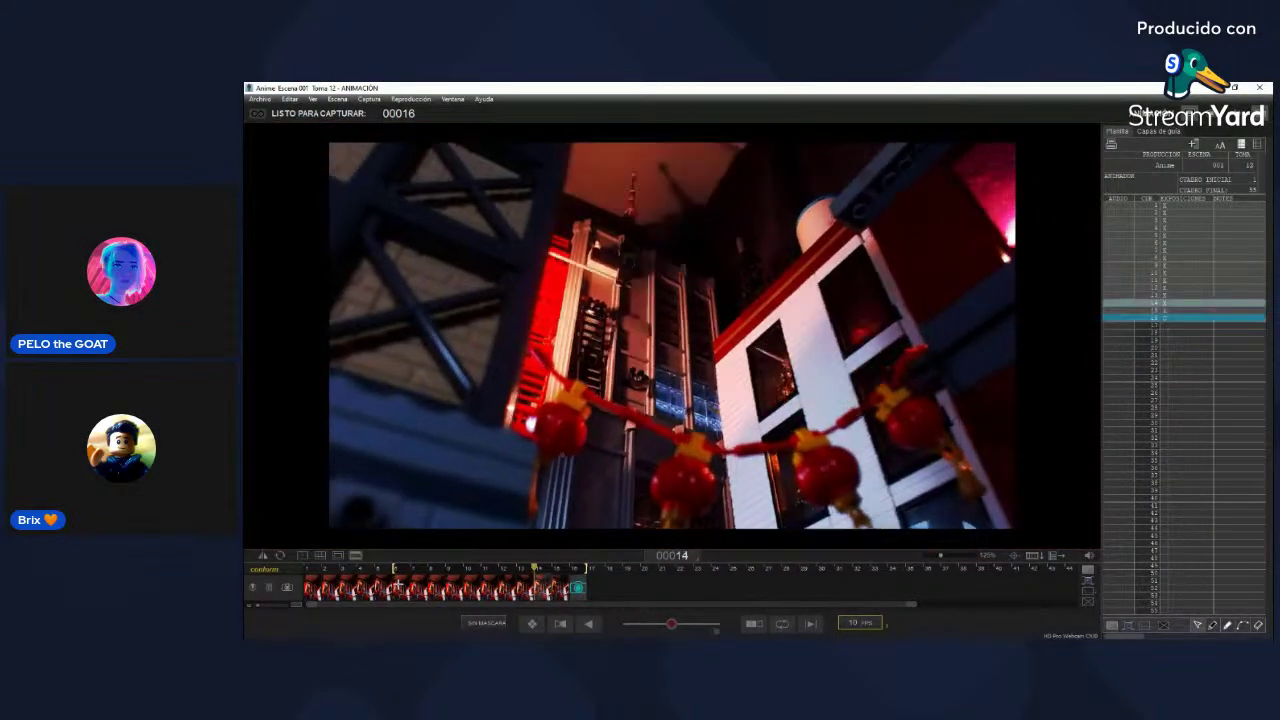
{"action": "key", "text": "3"}
{"action": "key", "text": "0"}
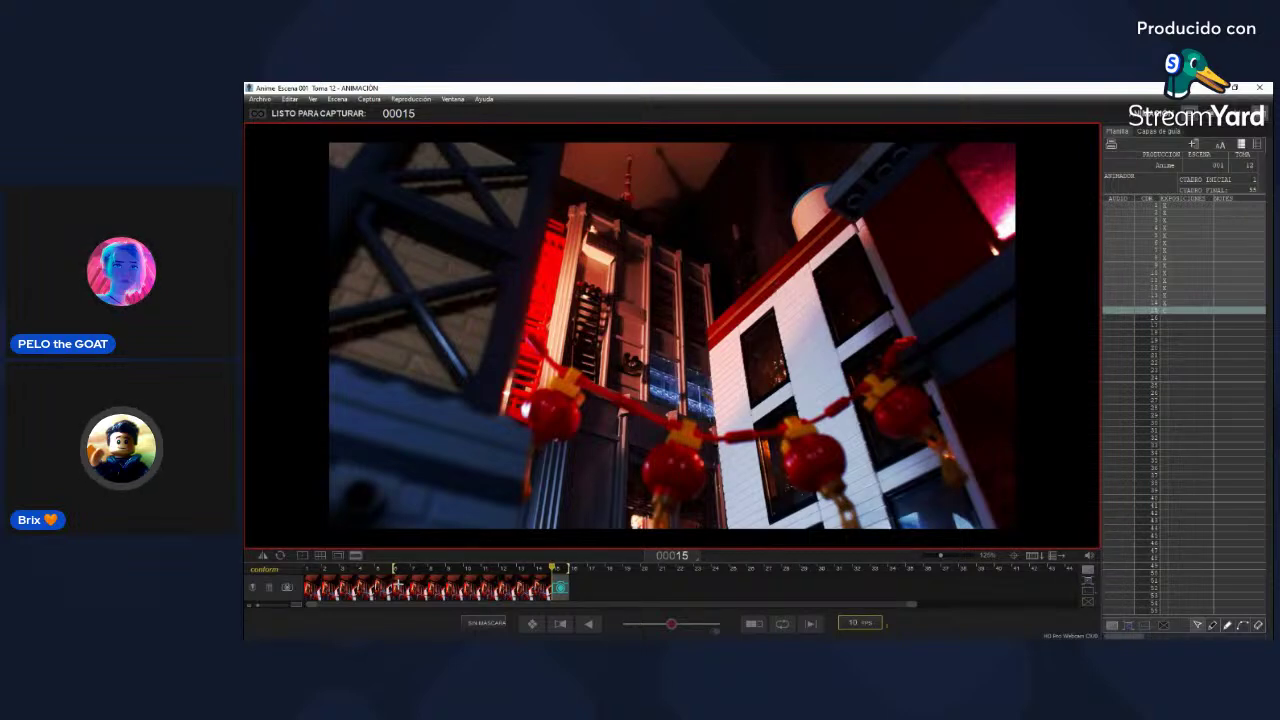
Step: Retake frame 15 with the minifigure repositioned, play it back, and discard the retake
{"action": "key", "text": "2"}
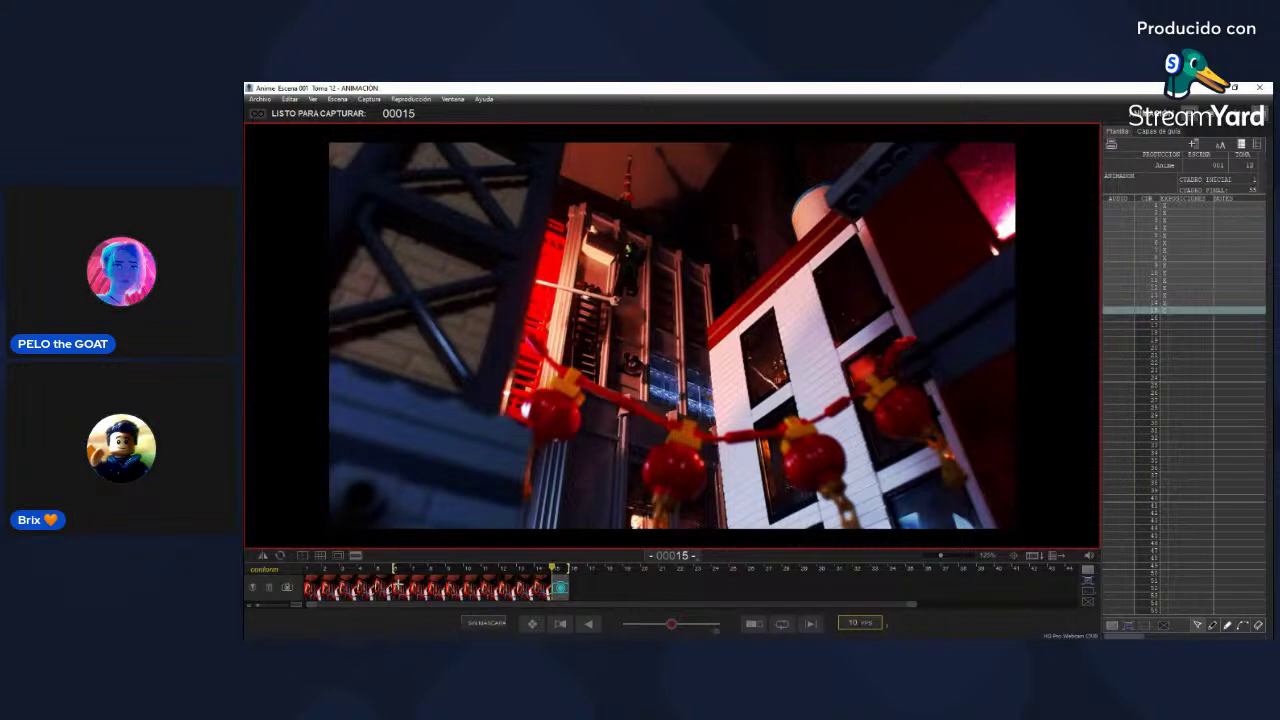
{"action": "key", "text": "Return"}
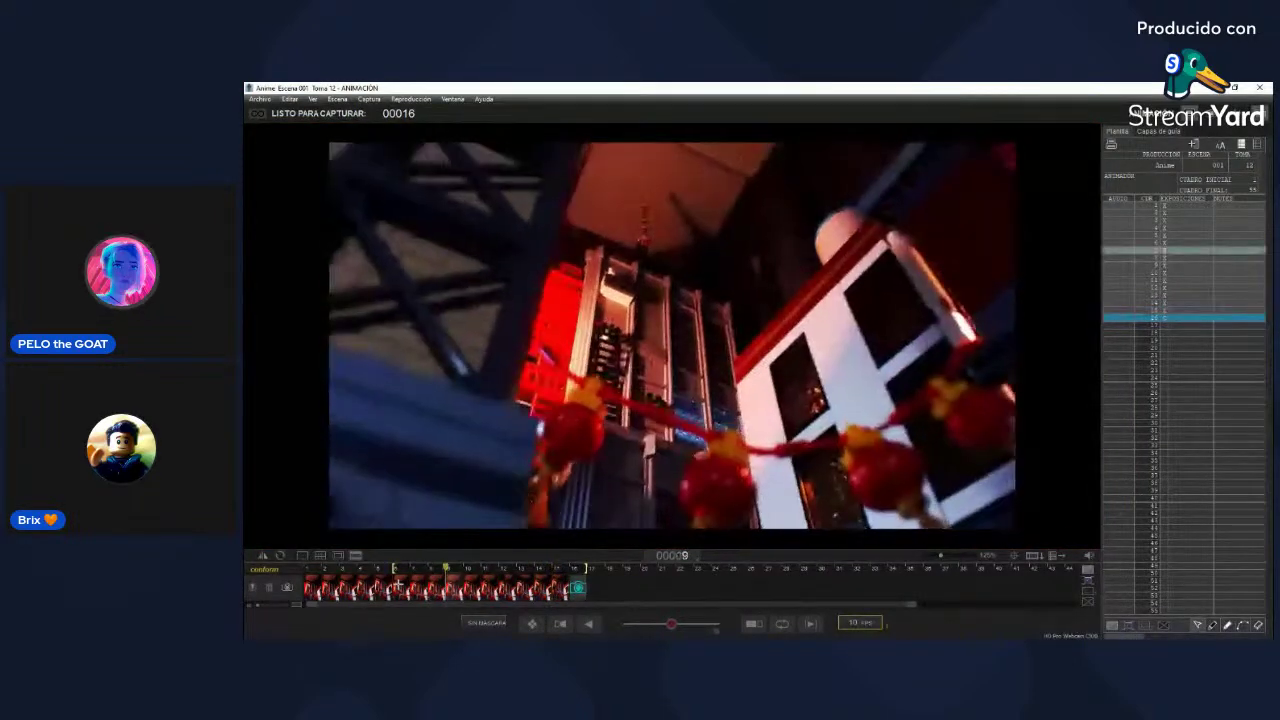
{"action": "key", "text": "0"}
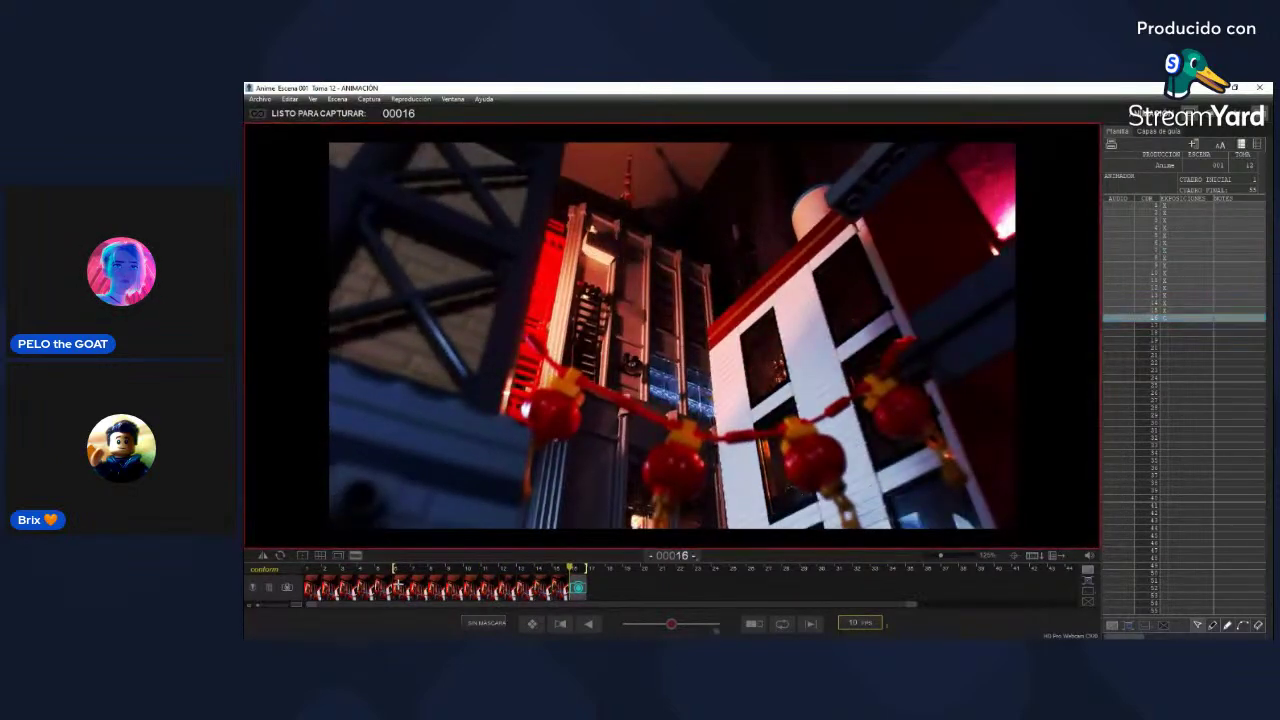
{"action": "key", "text": "Delete"}
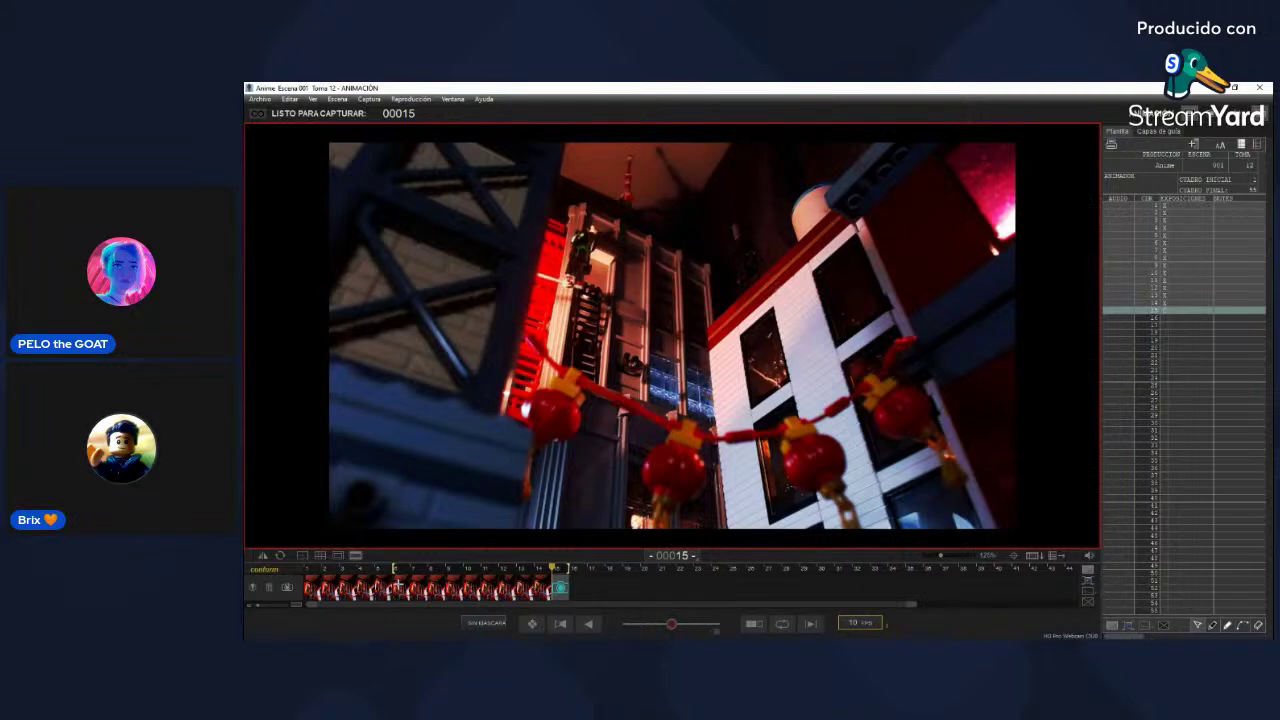
Step: Compare the live view with frame 14, retake frame 15, and discard it after playback
{"action": "key", "text": "Left"}
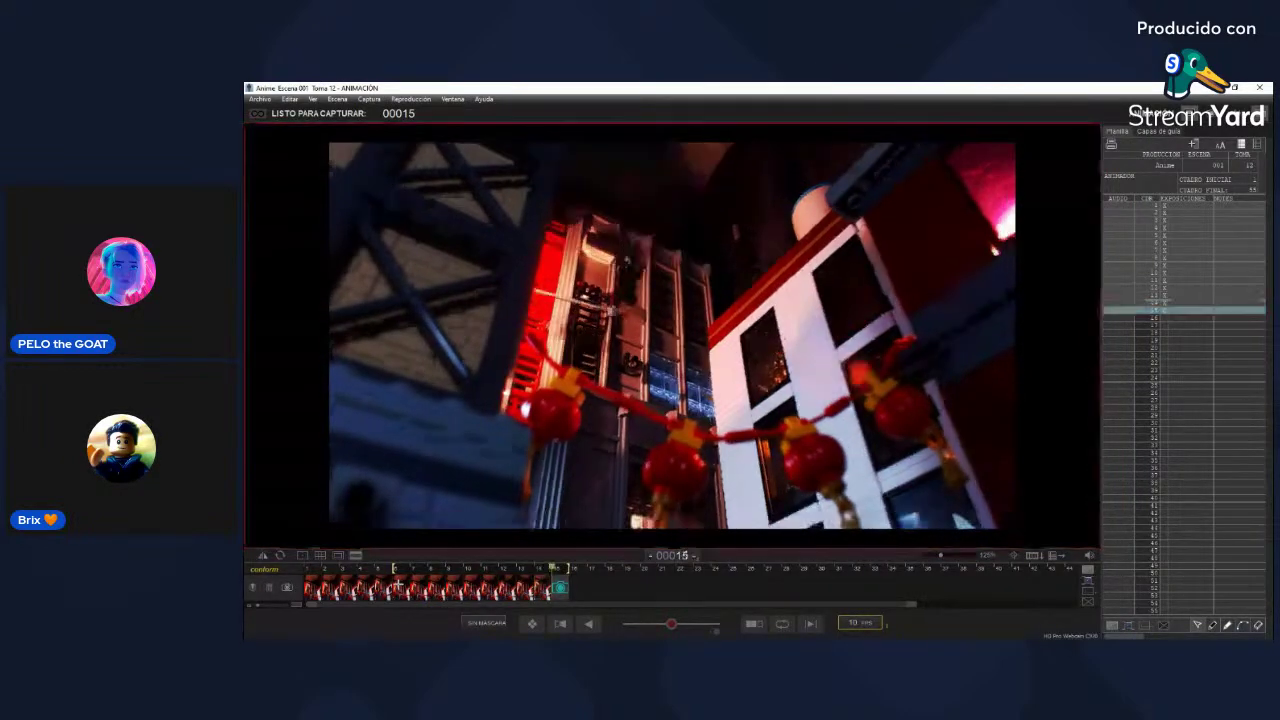
{"action": "key", "text": "Right"}
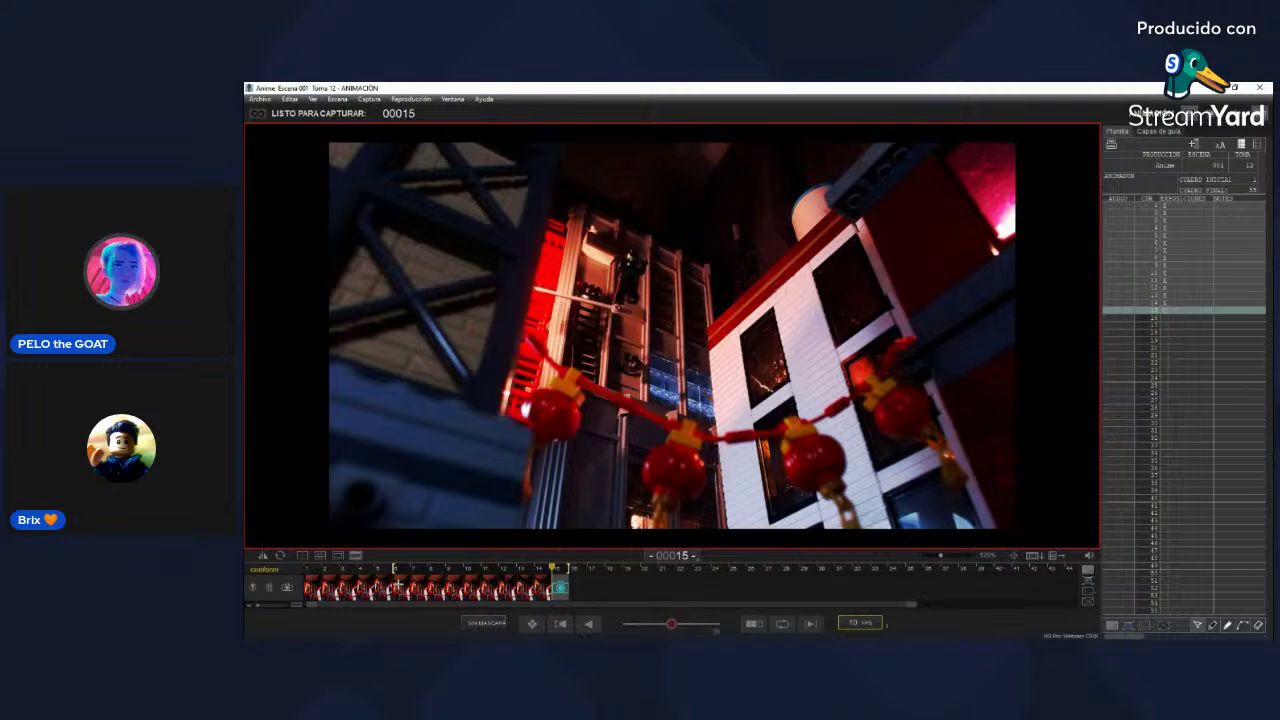
{"action": "key", "text": "Return"}
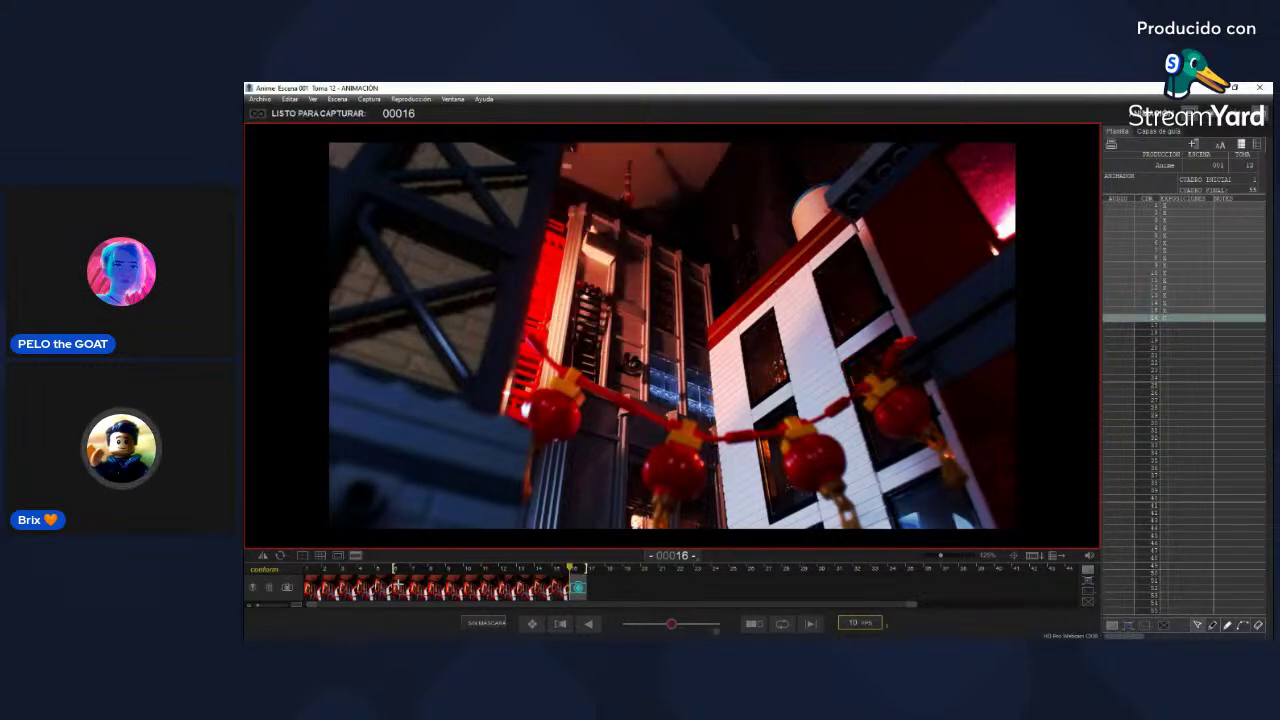
{"action": "key", "text": "0"}
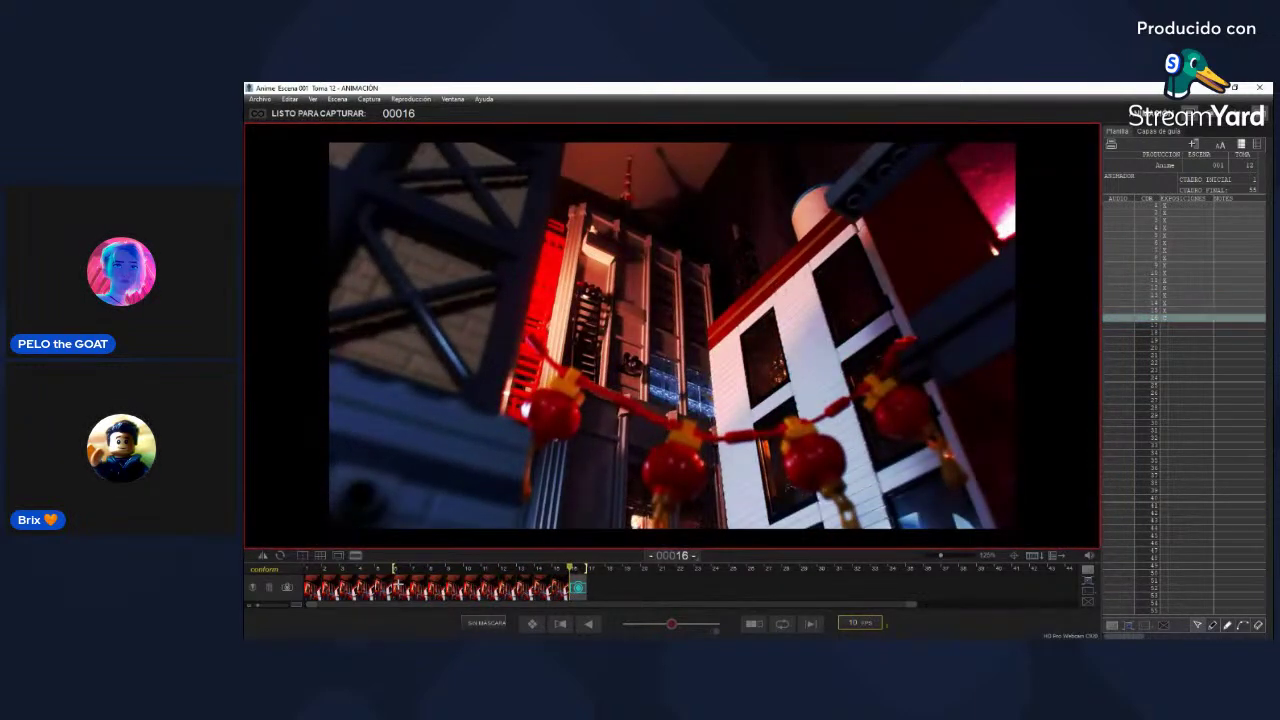
{"action": "key", "text": "Delete"}
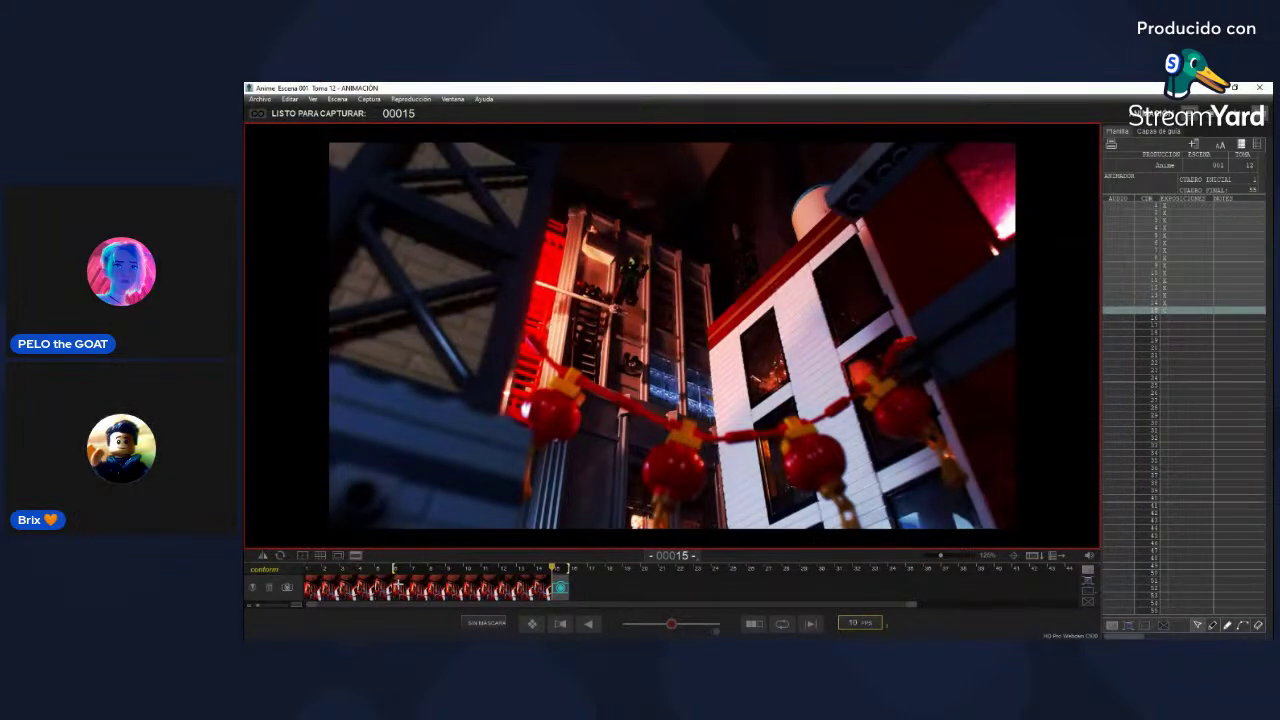
Step: Capture frame 15 again with the minifigure readjusted in front of the tall building and play back the range
{"action": "key", "text": "Return"}
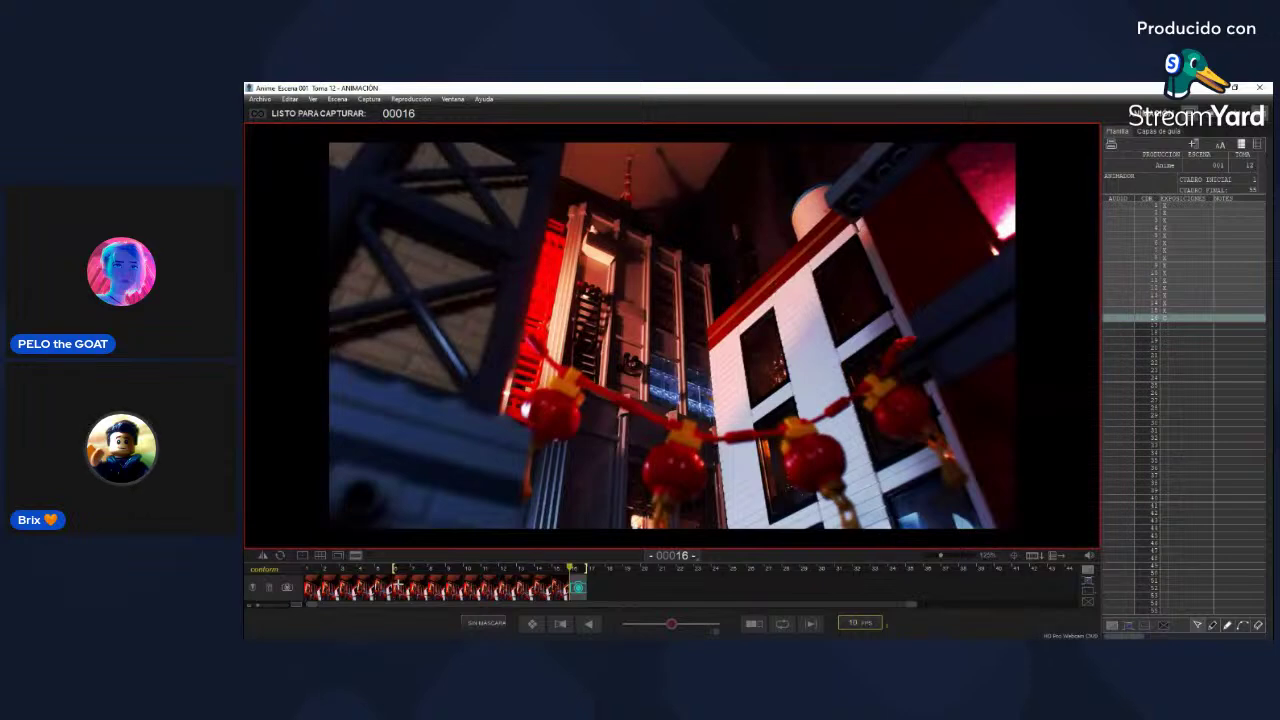
{"action": "key", "text": "0"}
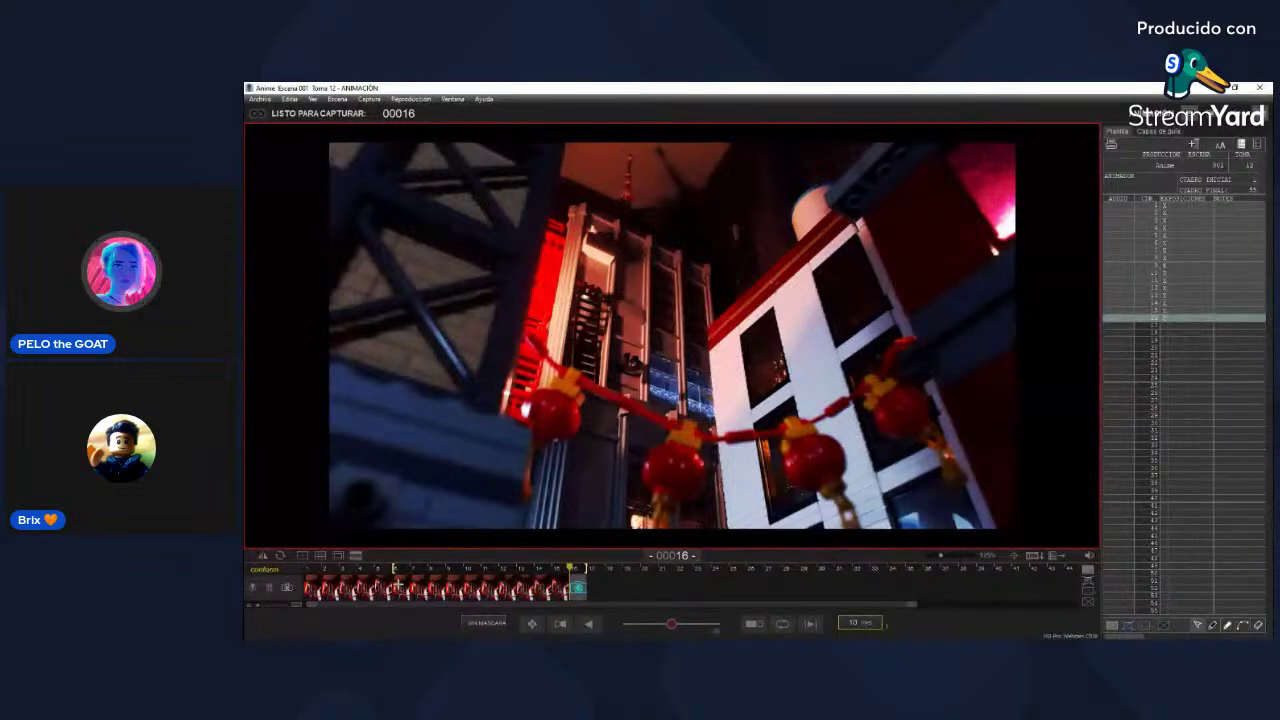
Step: Play back the range, step between frames 13 and 15 to check the minifigure, and discard frame 15
{"action": "key", "text": "0"}
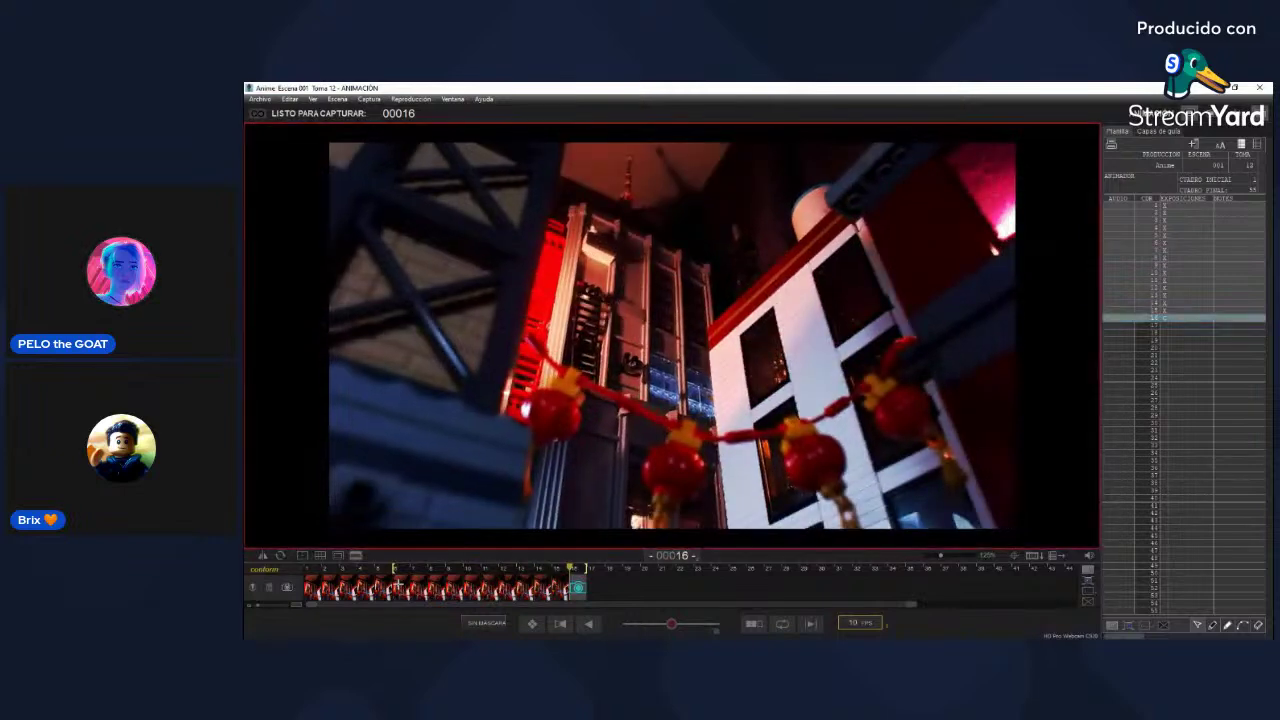
{"action": "key", "text": "Left"}
{"action": "key", "text": "Left"}
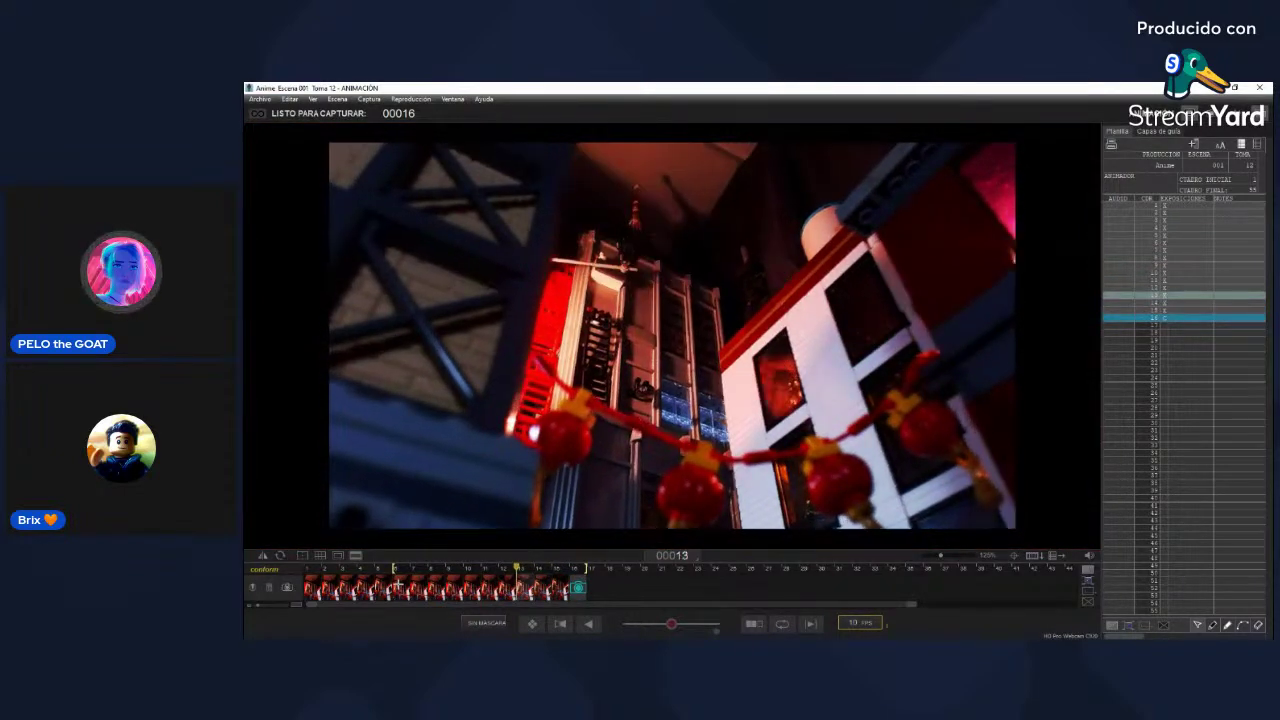
{"action": "key", "text": "Right"}
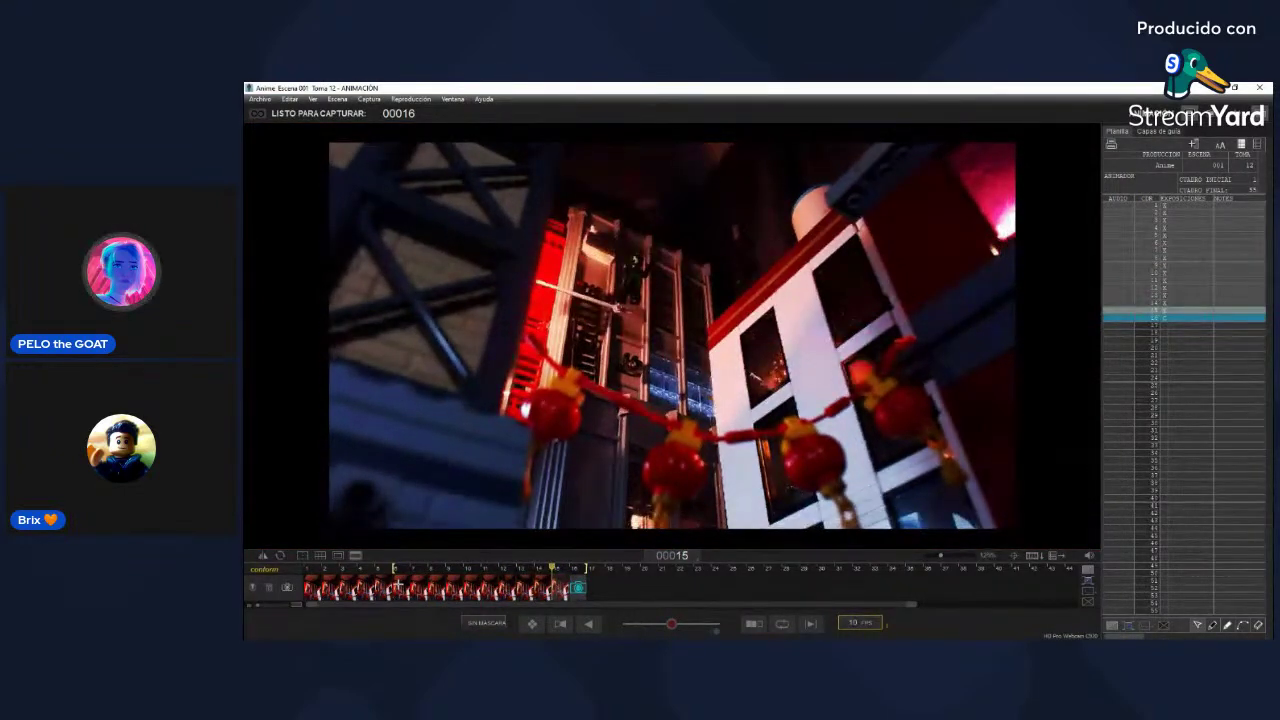
{"action": "key", "text": "Delete"}
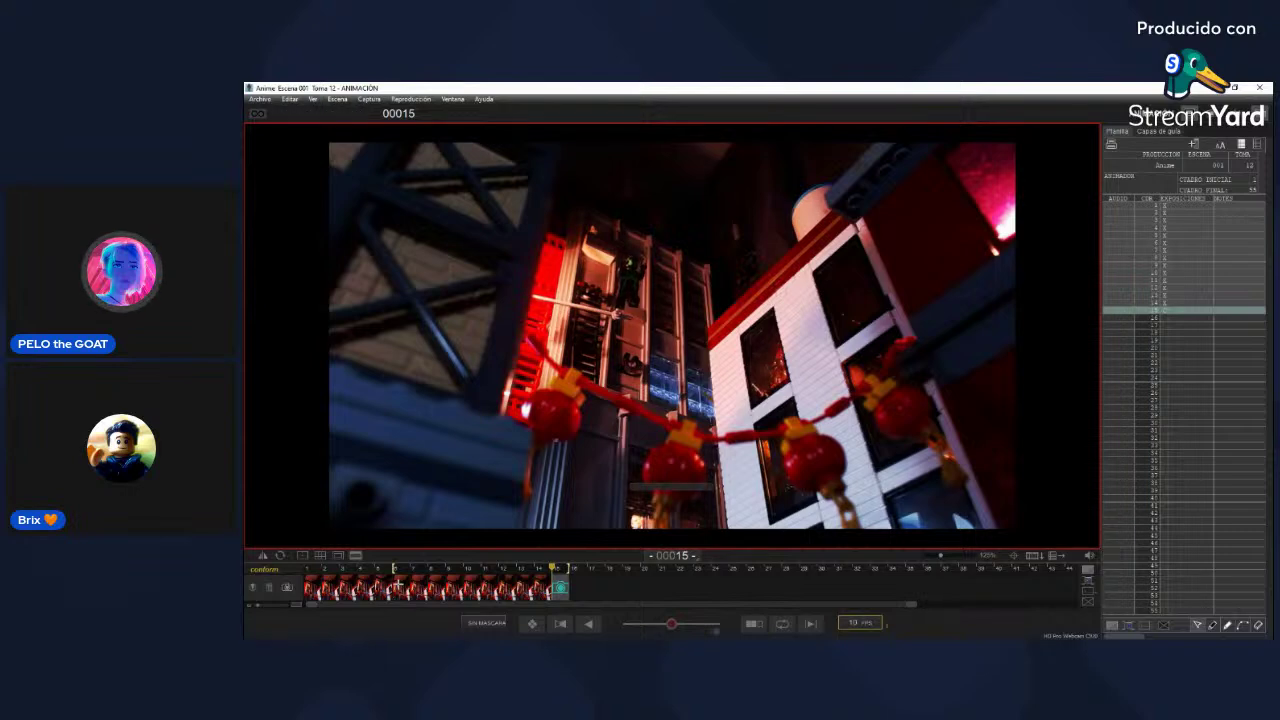
Step: Retake frame 15 twice with the minifigure readjusted in front of the tall building, discarding each capture
{"action": "key", "text": "Return"}
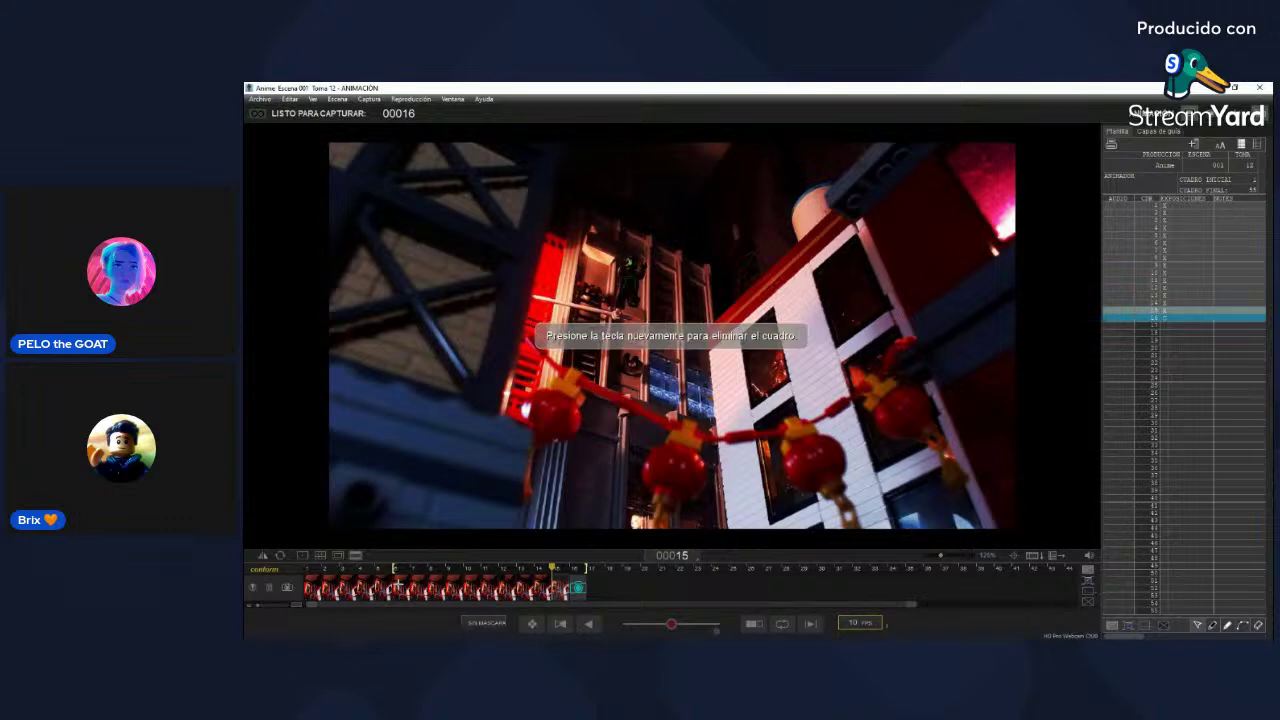
{"action": "key", "text": "Delete"}
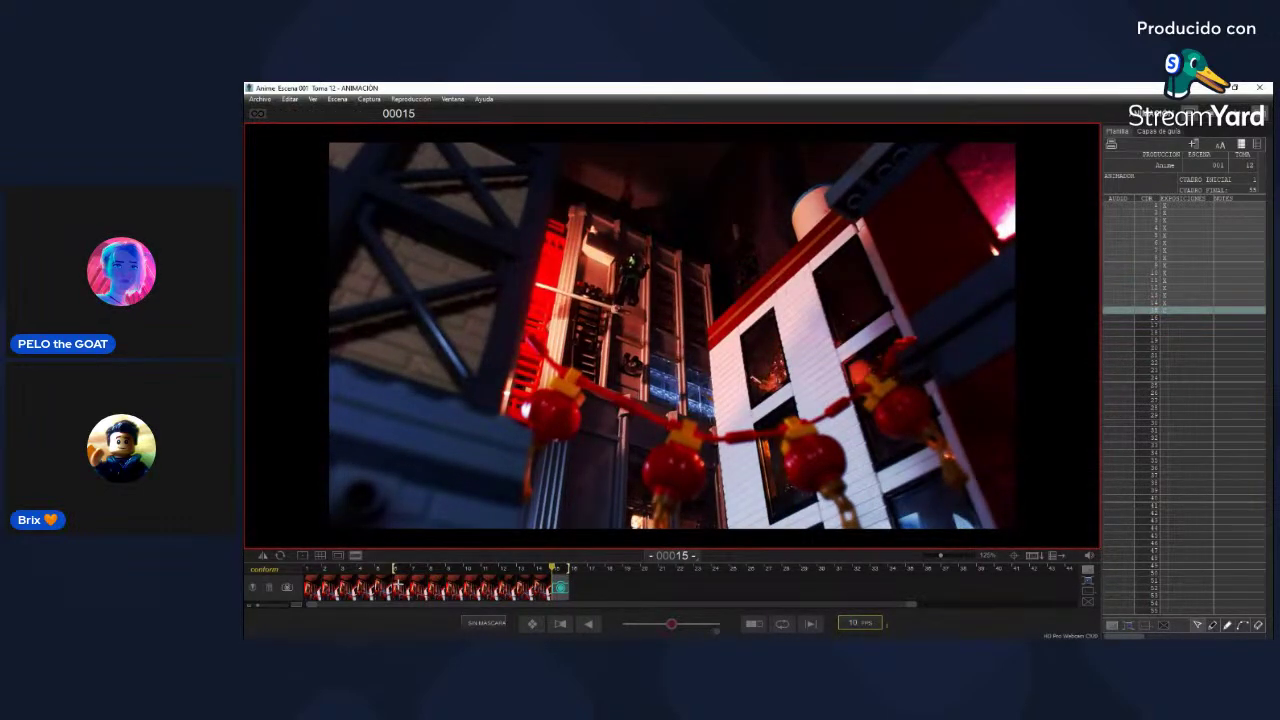
{"action": "key", "text": "Return"}
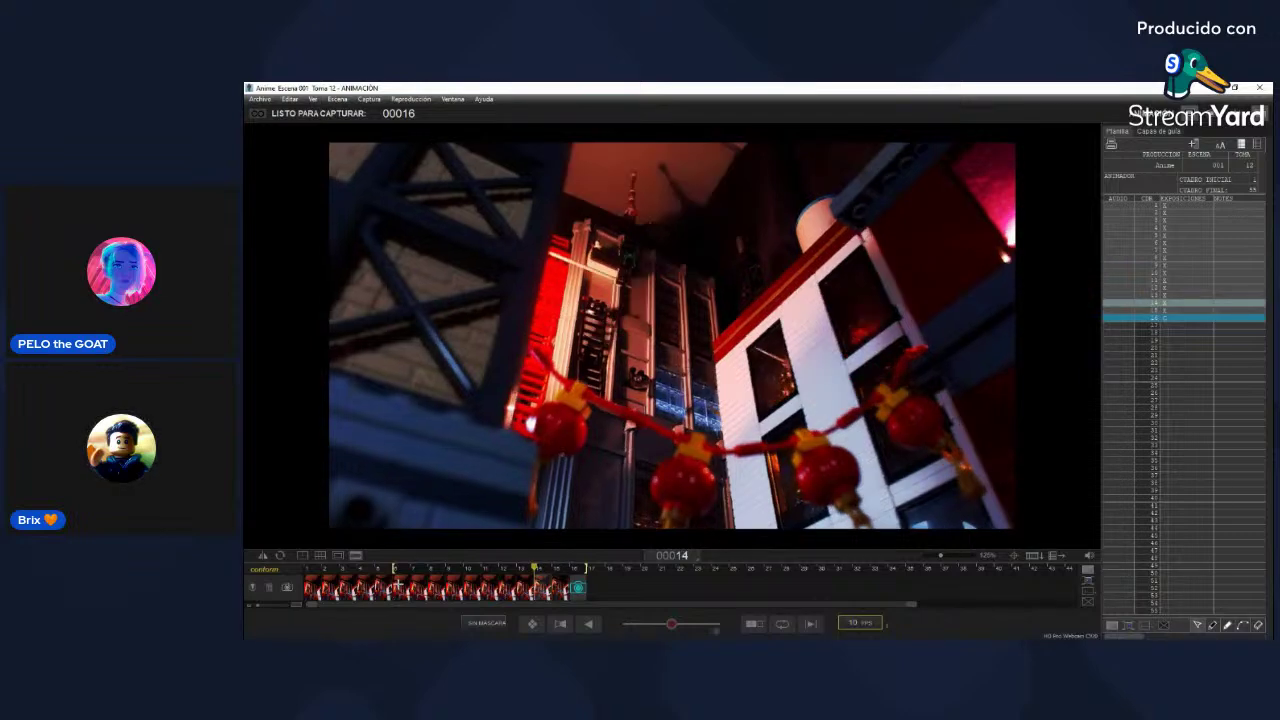
{"action": "key", "text": "Delete"}
{"action": "key", "text": "Delete"}
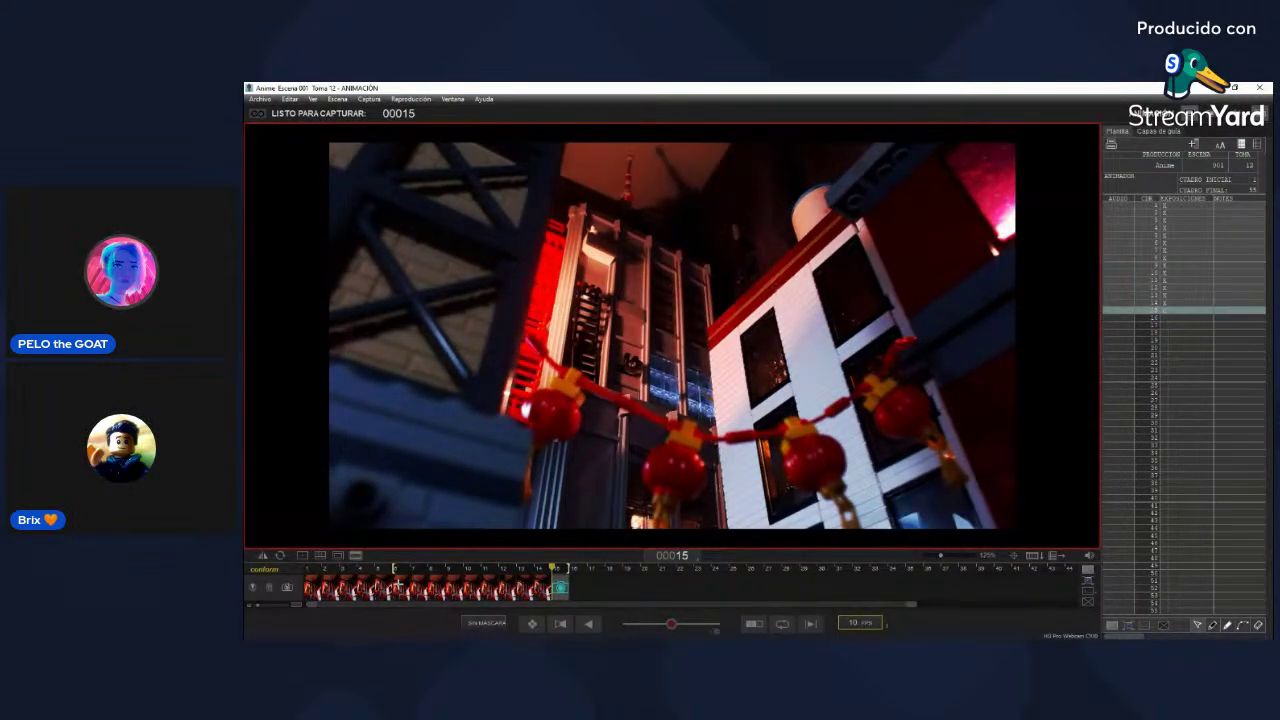
Step: Capture two more versions of frame 15 with the minifigure repositioned, check them in playback, and discard both
{"action": "key", "text": "0"}
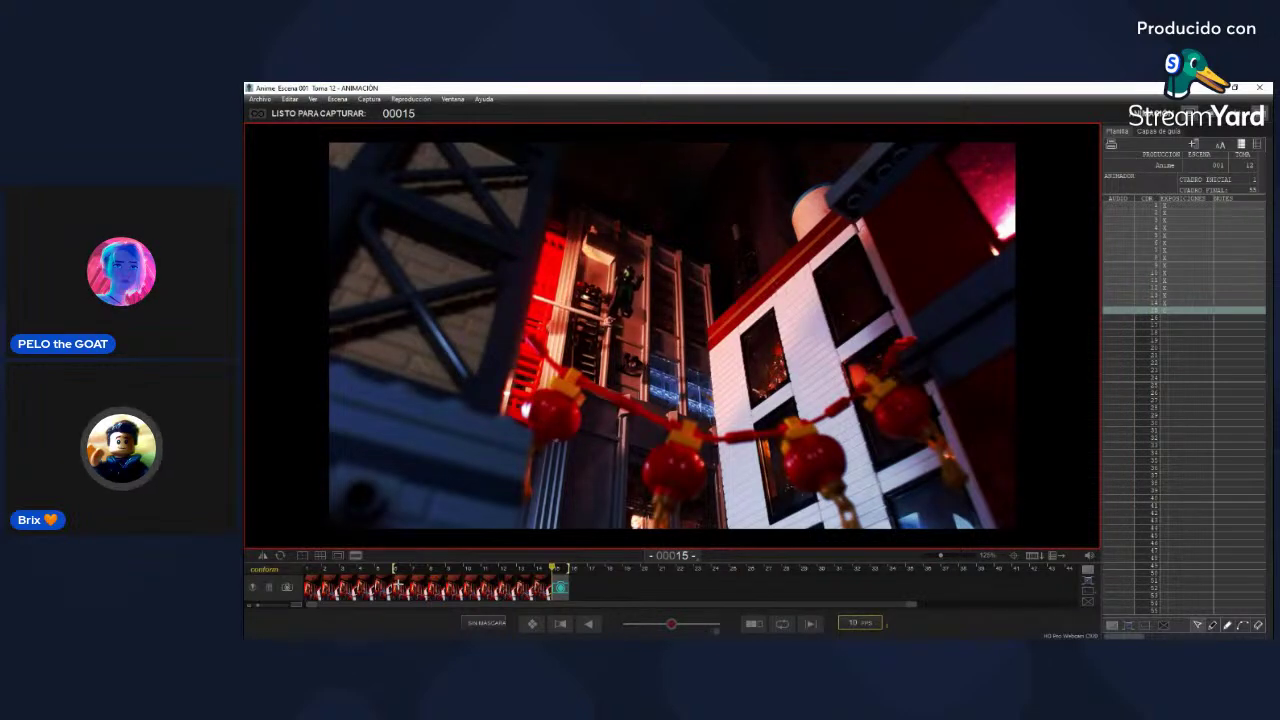
{"action": "key", "text": "Return"}
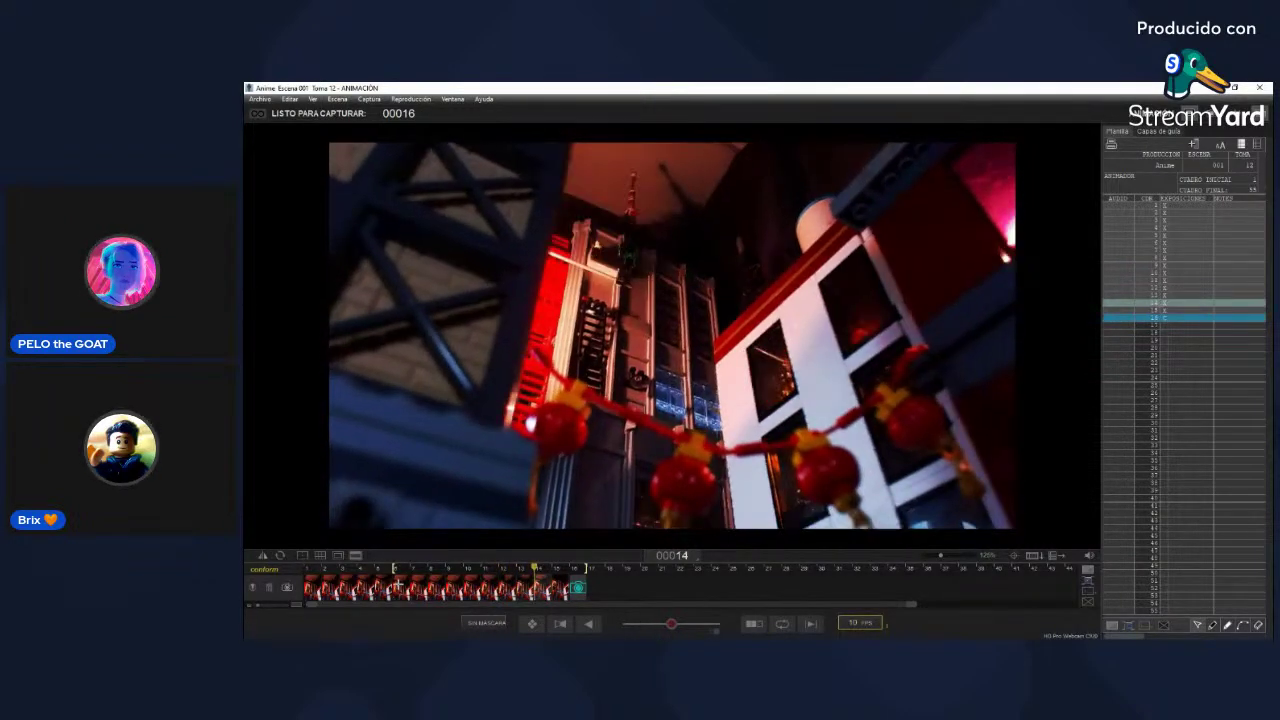
{"action": "key", "text": "Delete"}
{"action": "key", "text": "Delete"}
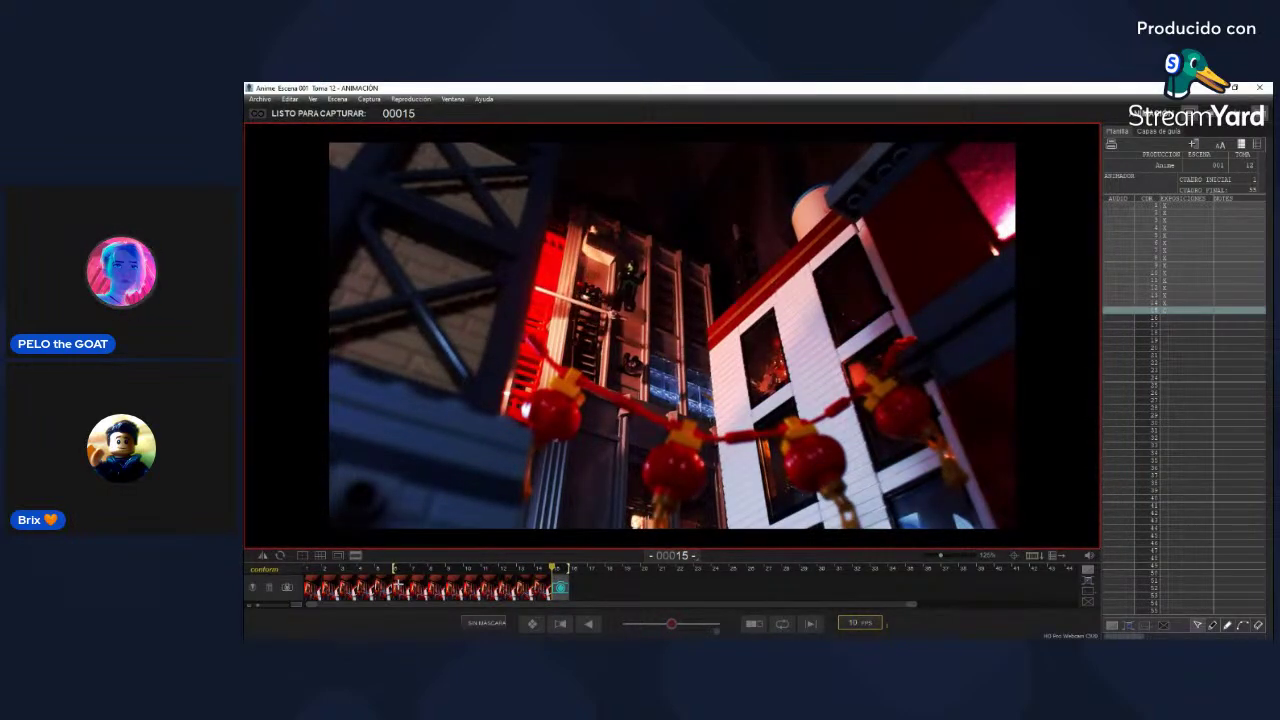
{"action": "key", "text": "Return"}
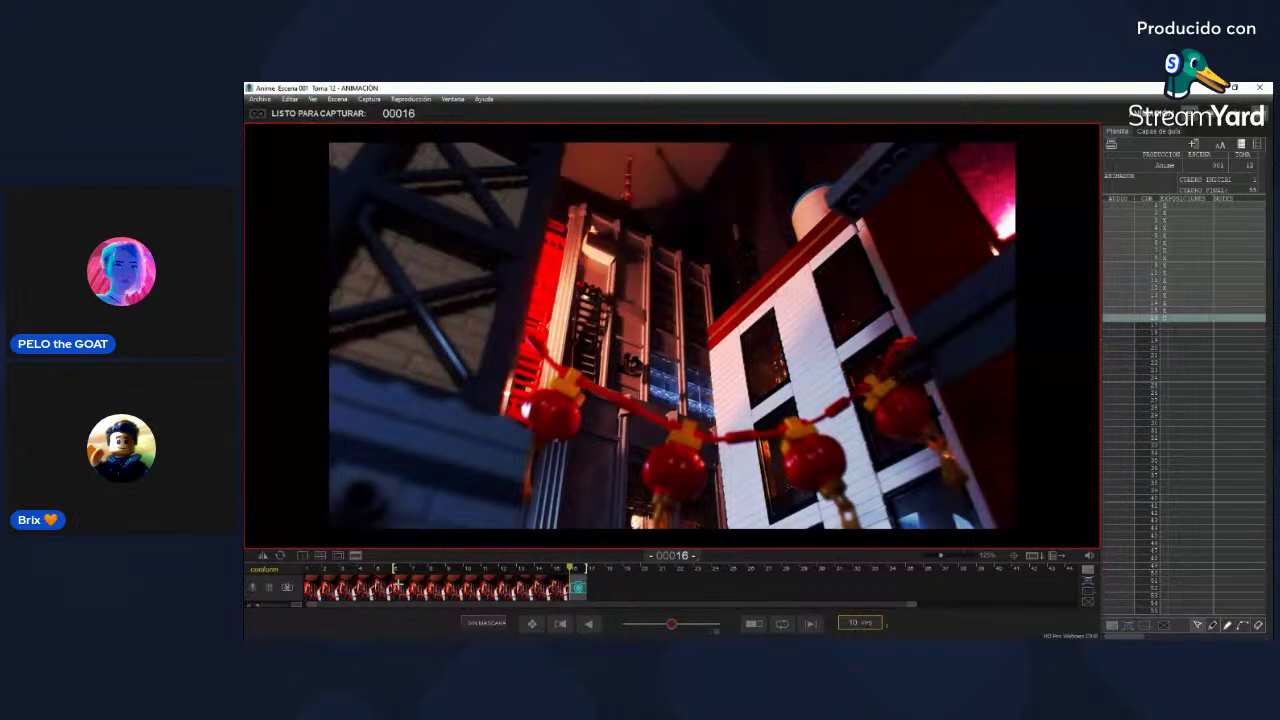
{"action": "key", "text": "0"}
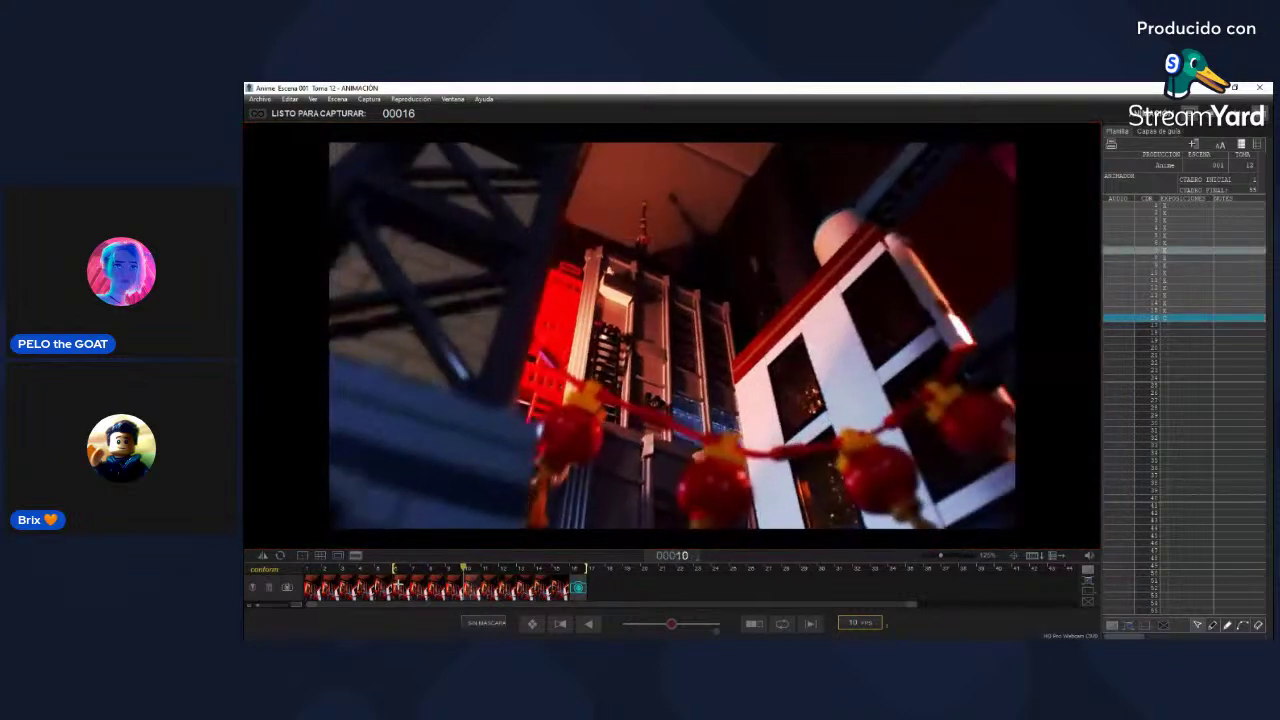
{"action": "key", "text": "Delete"}
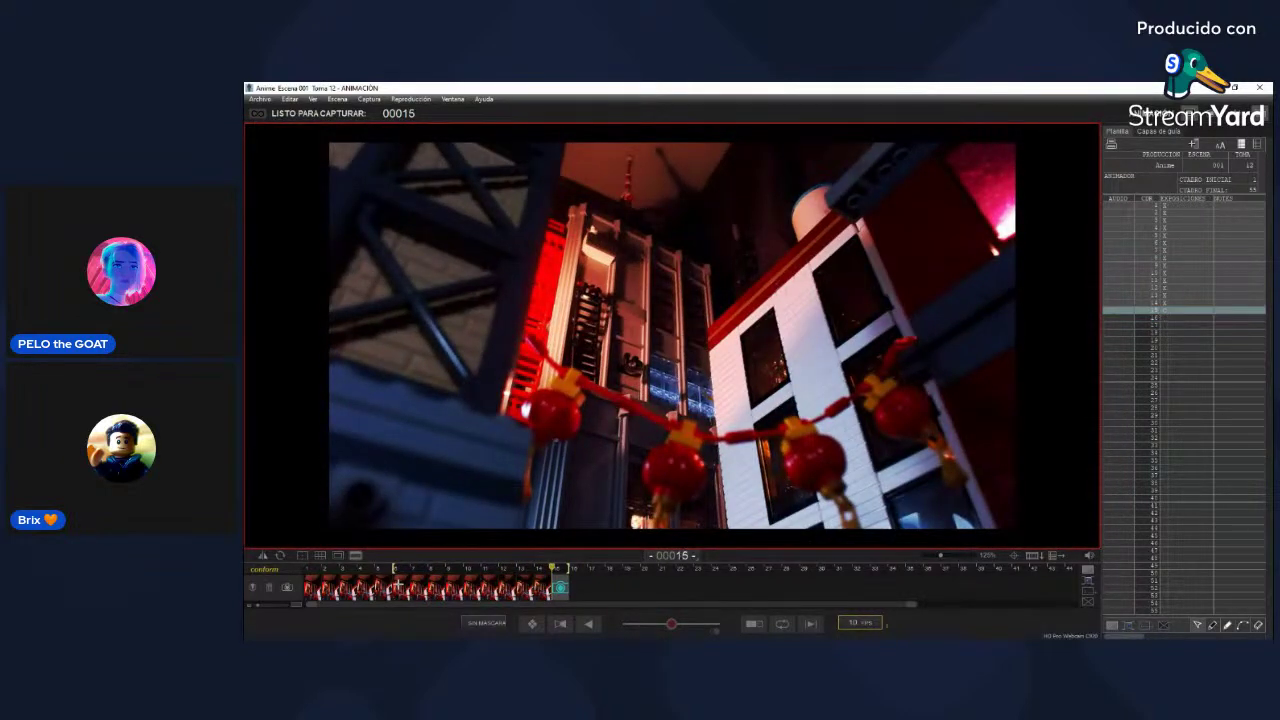
Step: Compare the live view with frames 13 and 14, capture frame 15, play back the range, and discard the capture
{"action": "key", "text": "Left"}
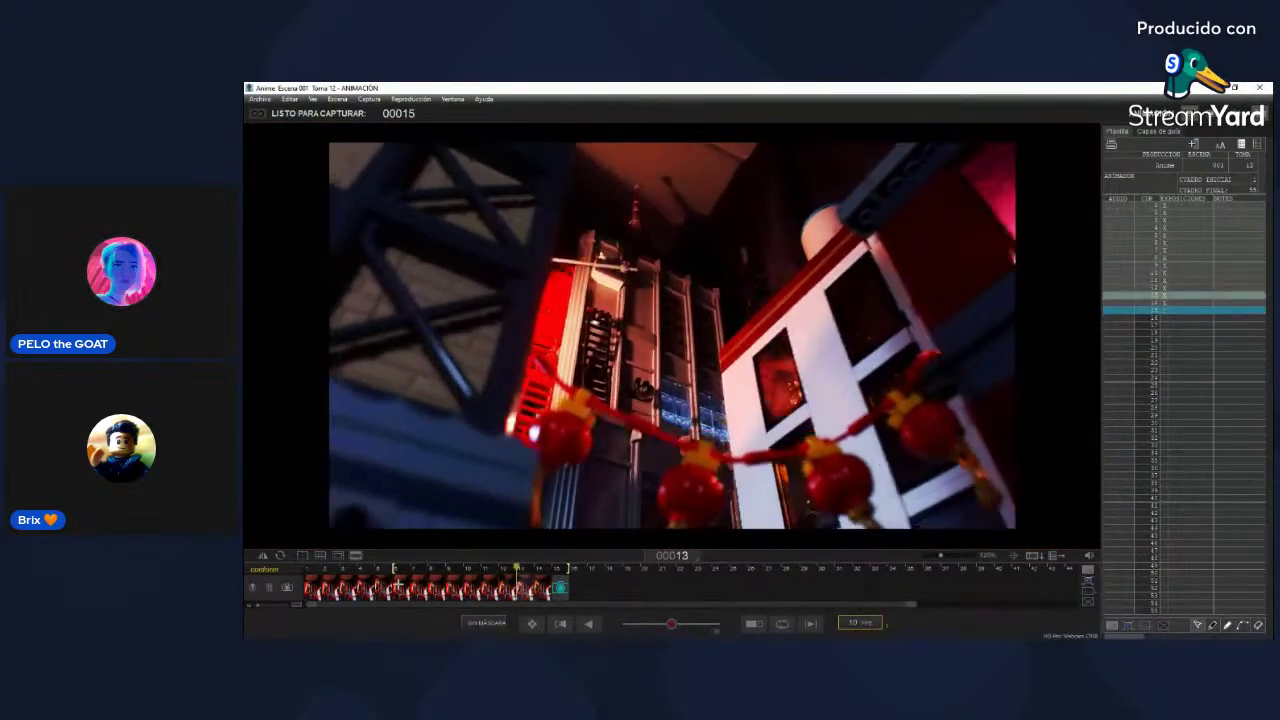
{"action": "key", "text": "Right"}
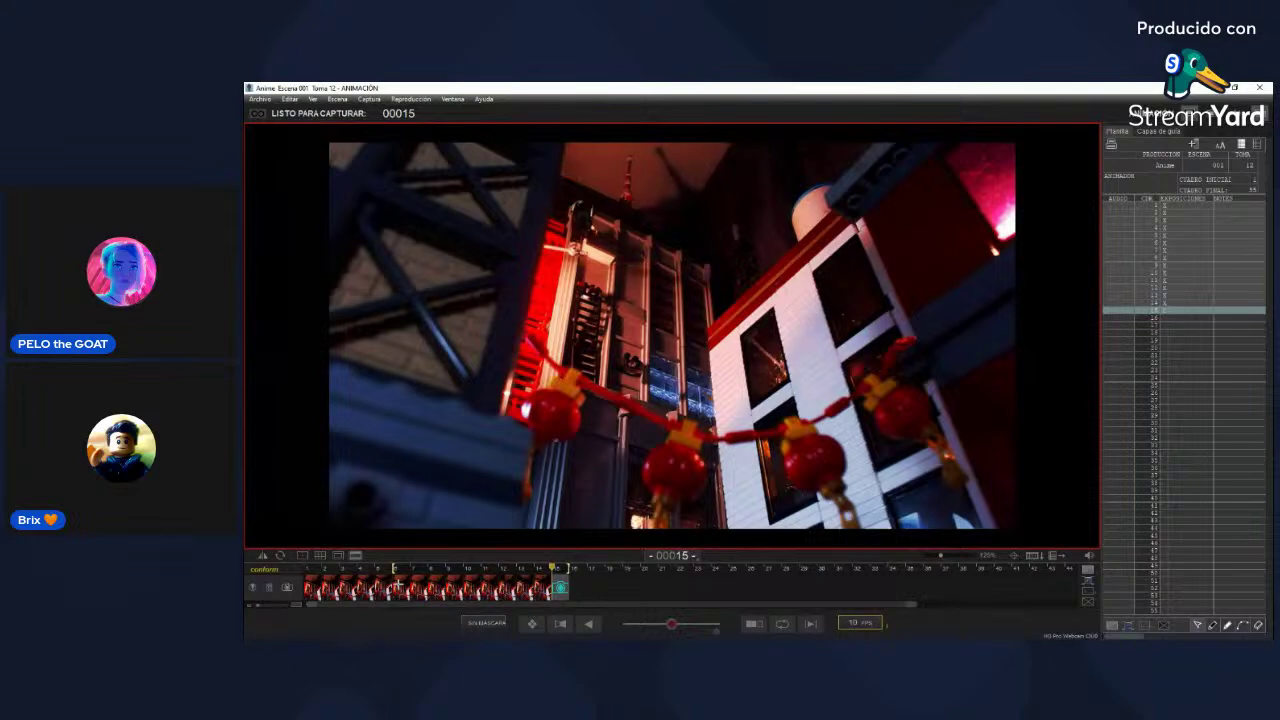
{"action": "key", "text": "Left"}
{"action": "key", "text": "Left"}
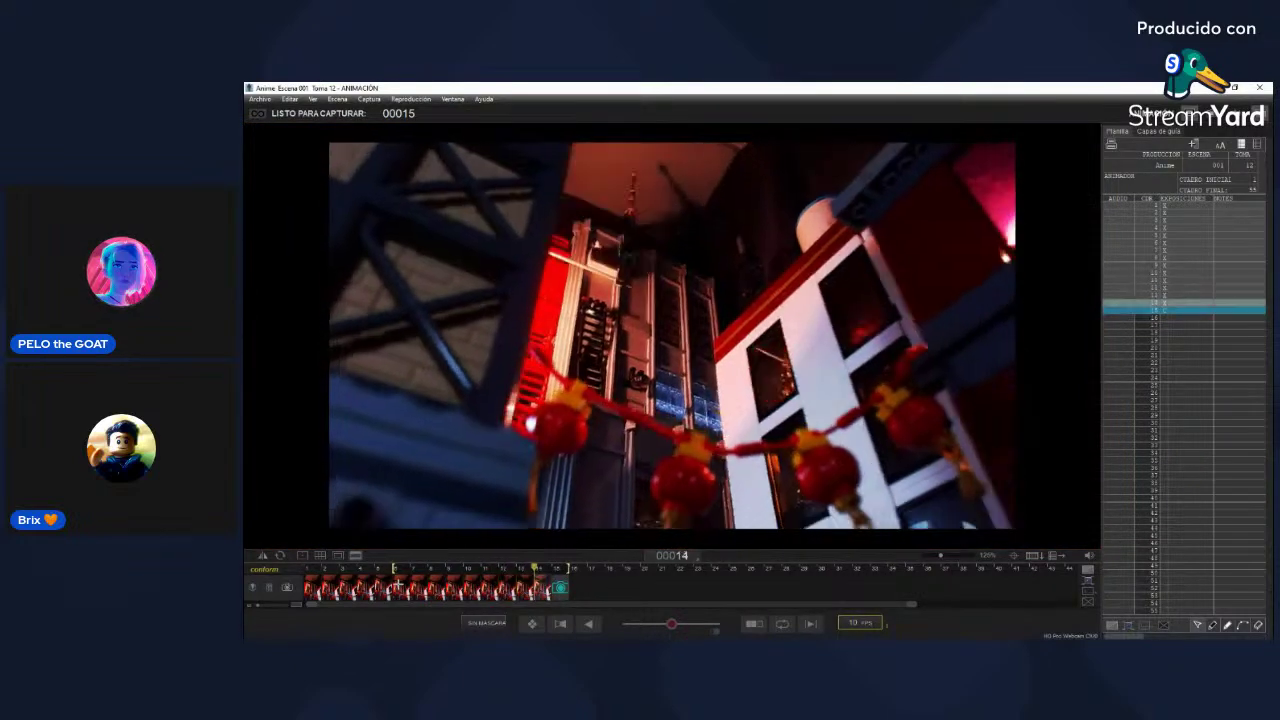
{"action": "key", "text": "Return"}
{"action": "key", "text": "Left"}
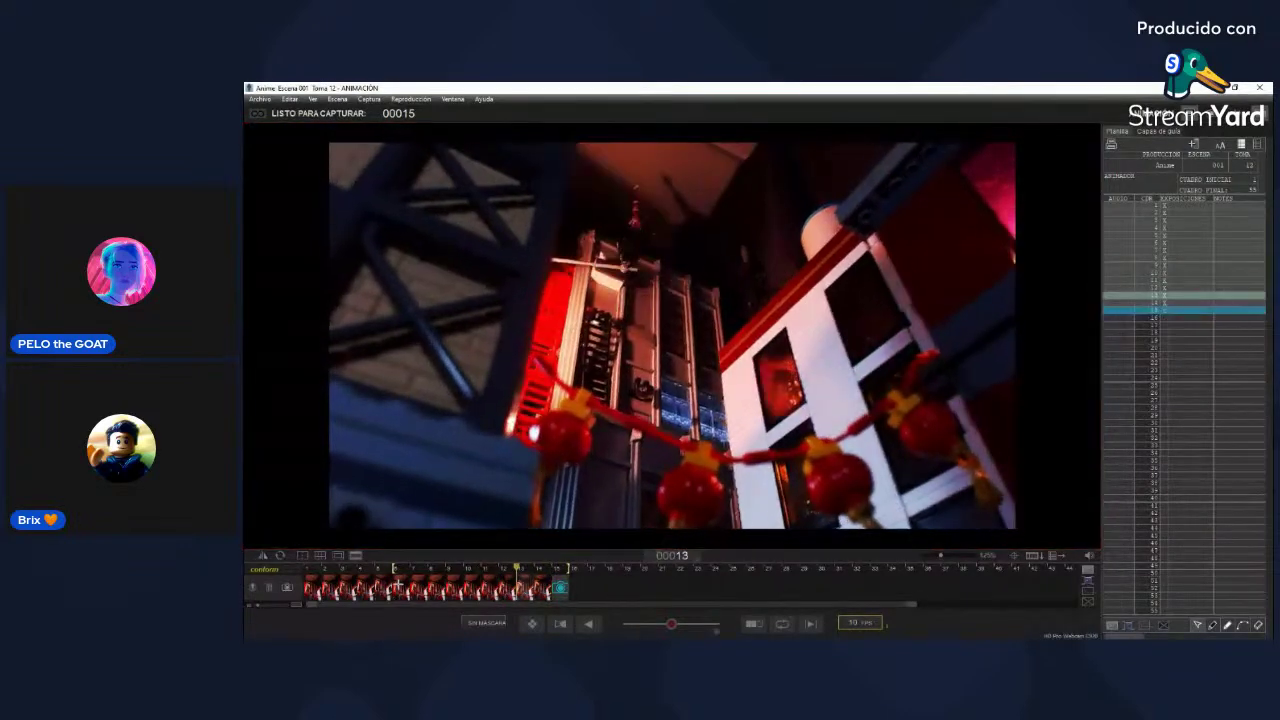
{"action": "key", "text": "Return"}
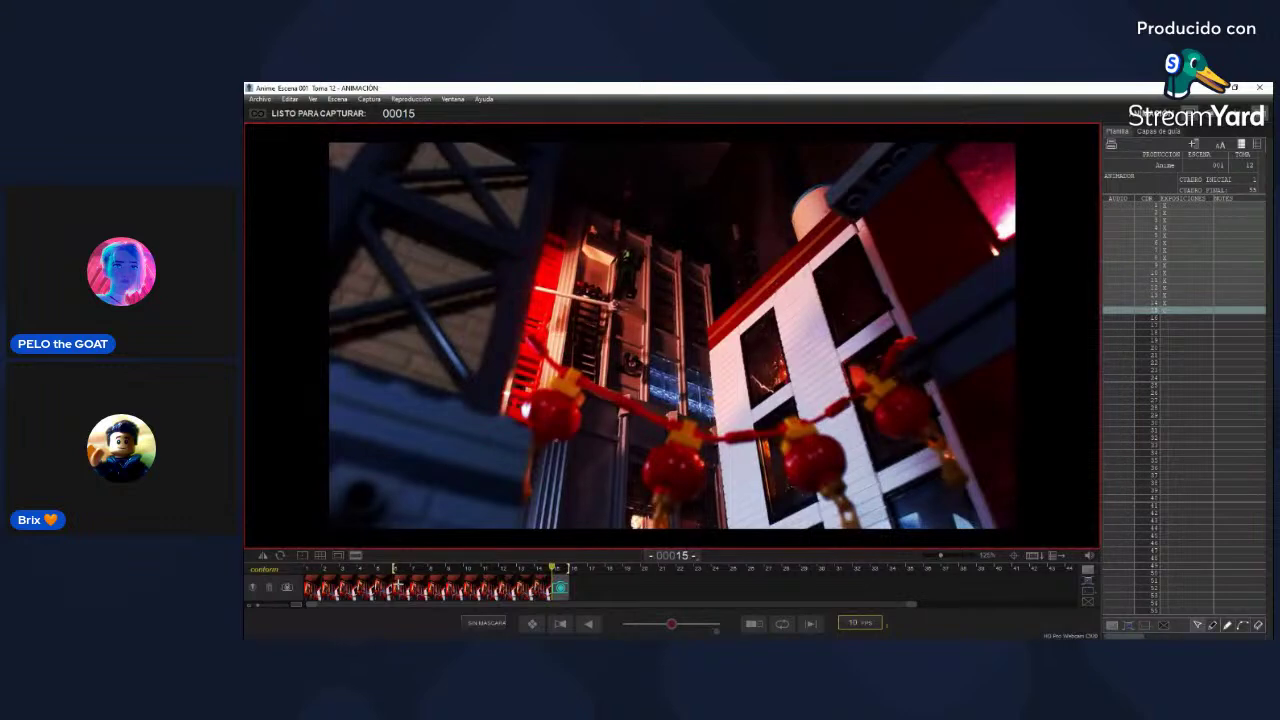
{"action": "key", "text": "Return"}
{"action": "key", "text": "0"}
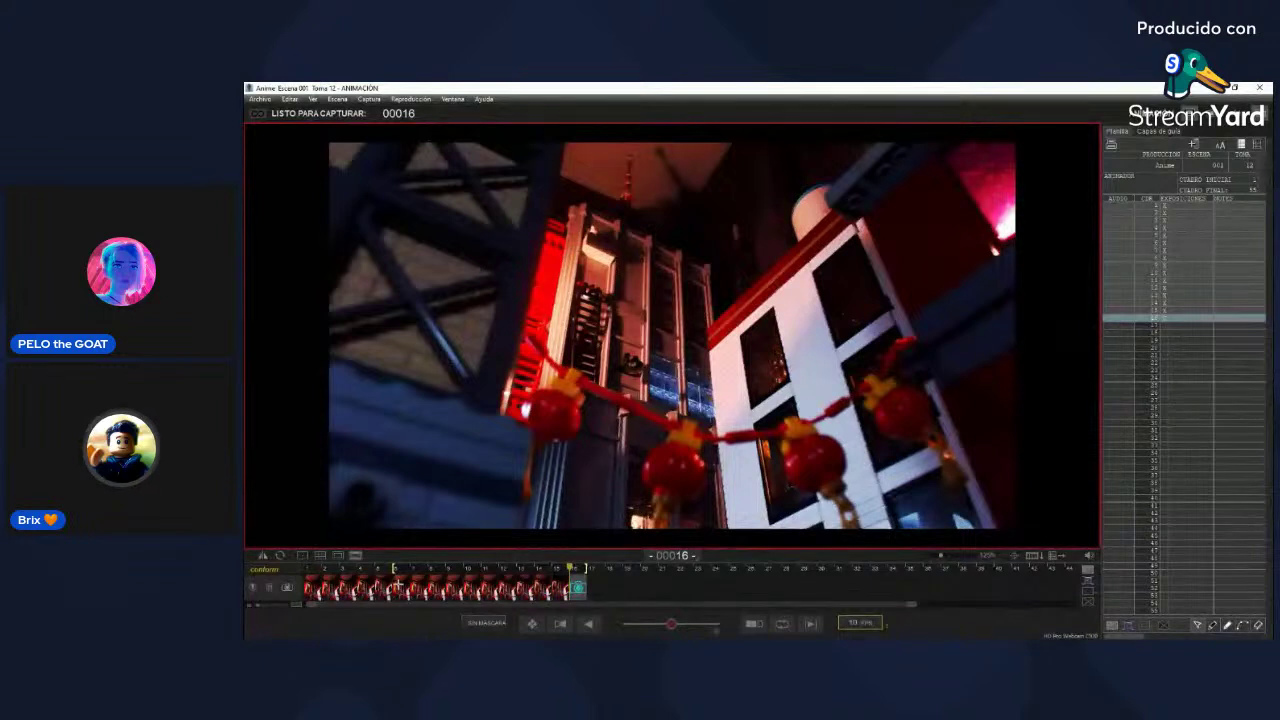
{"action": "key", "text": "Delete"}
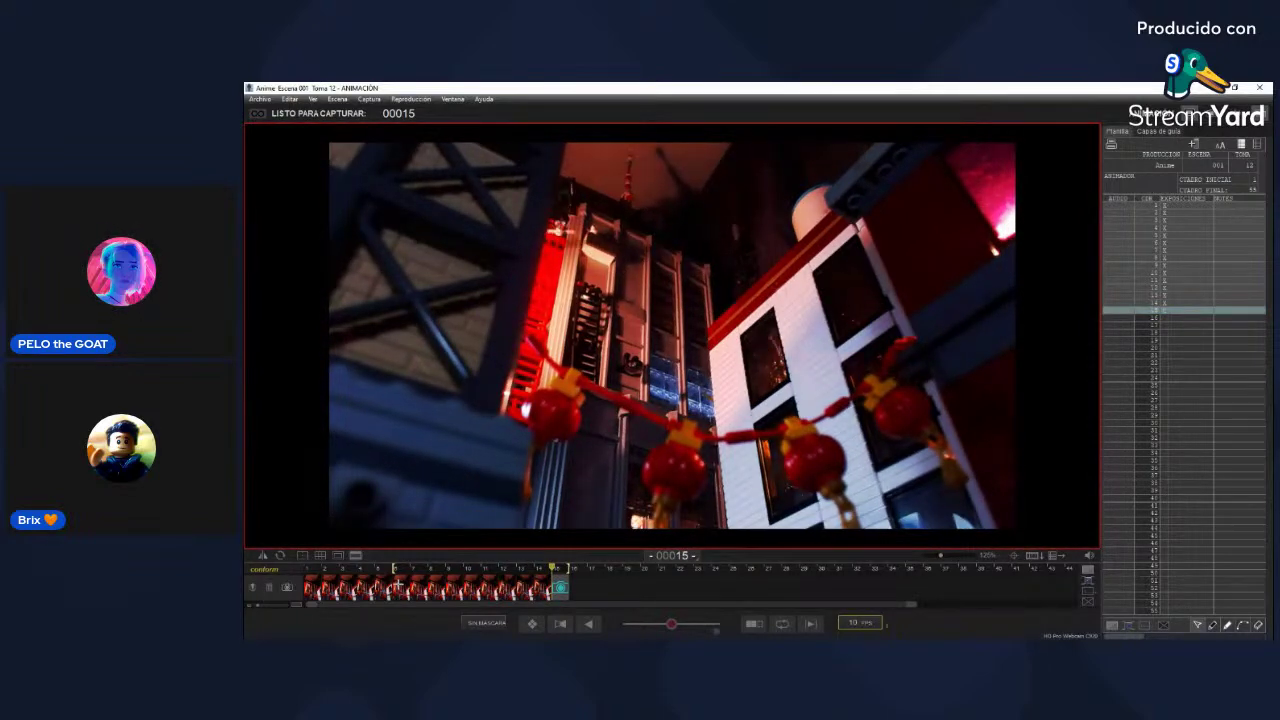
Step: Align the minifigure by toggling between the live view and frames 13 and 14, capture frame 15, and play back the range
{"action": "key", "text": "Left"}
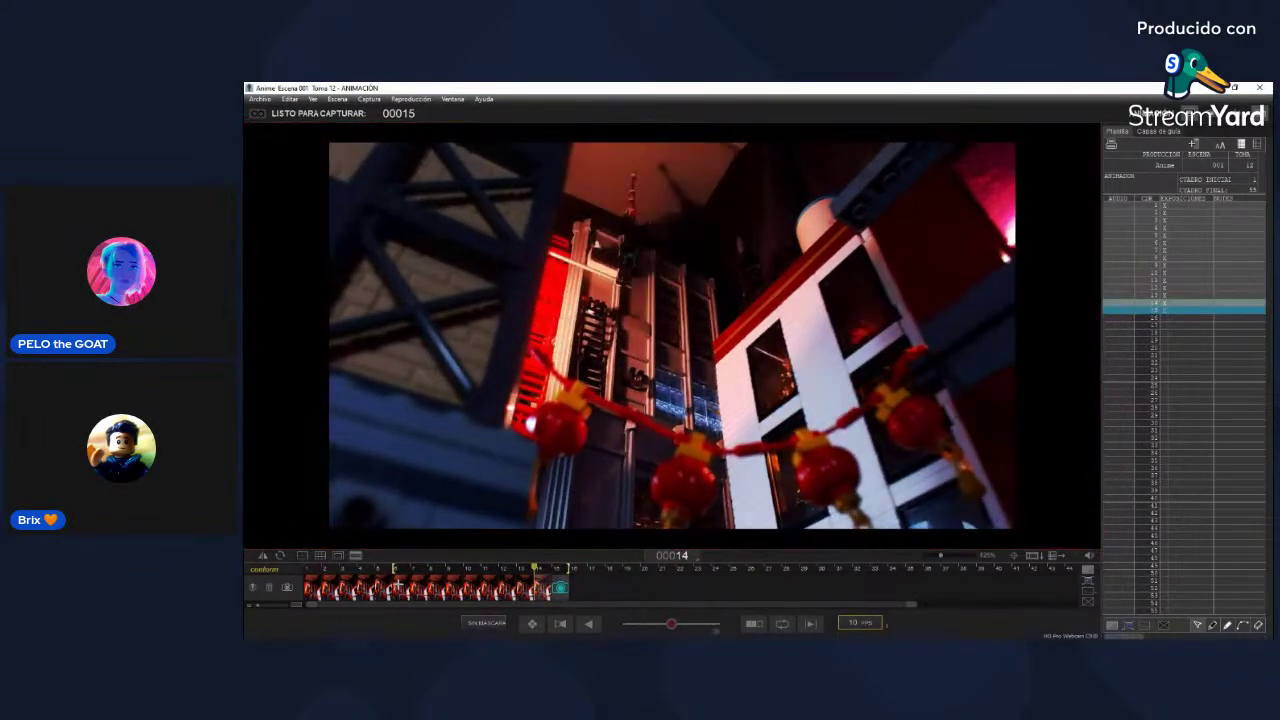
{"action": "key", "text": "Right"}
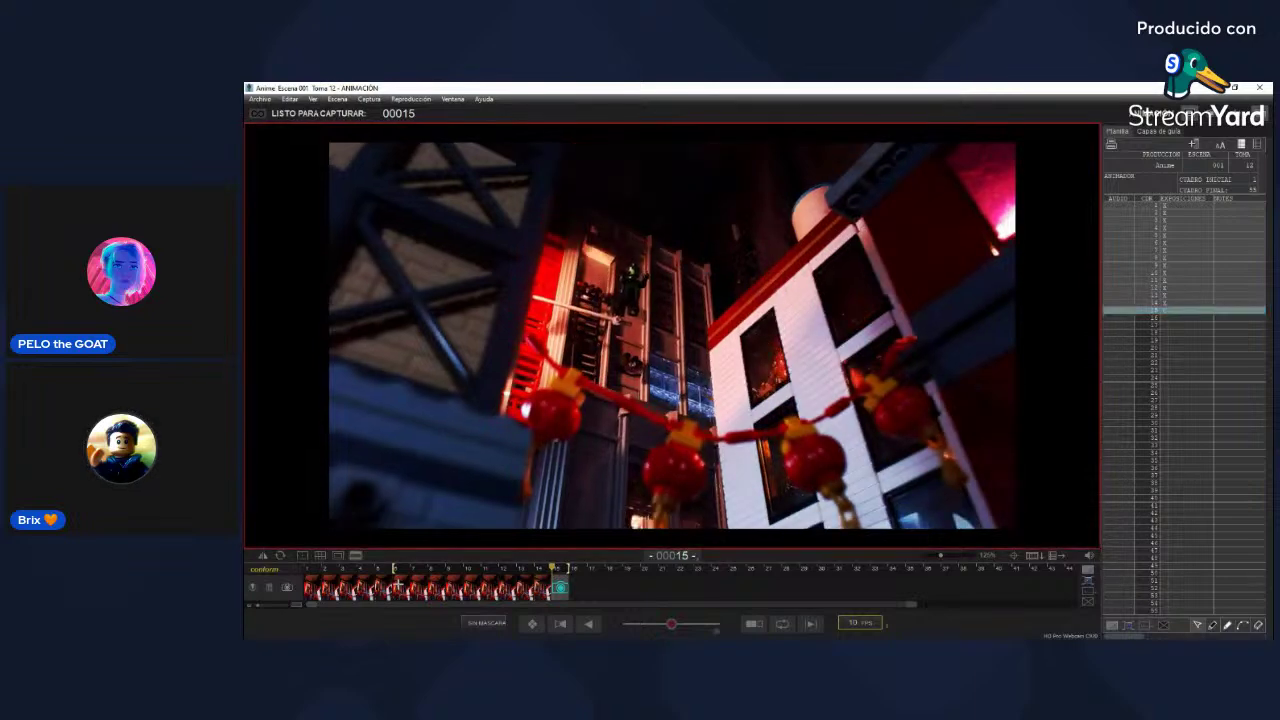
{"action": "key", "text": "Left"}
{"action": "key", "text": "Right"}
{"action": "key", "text": "Left"}
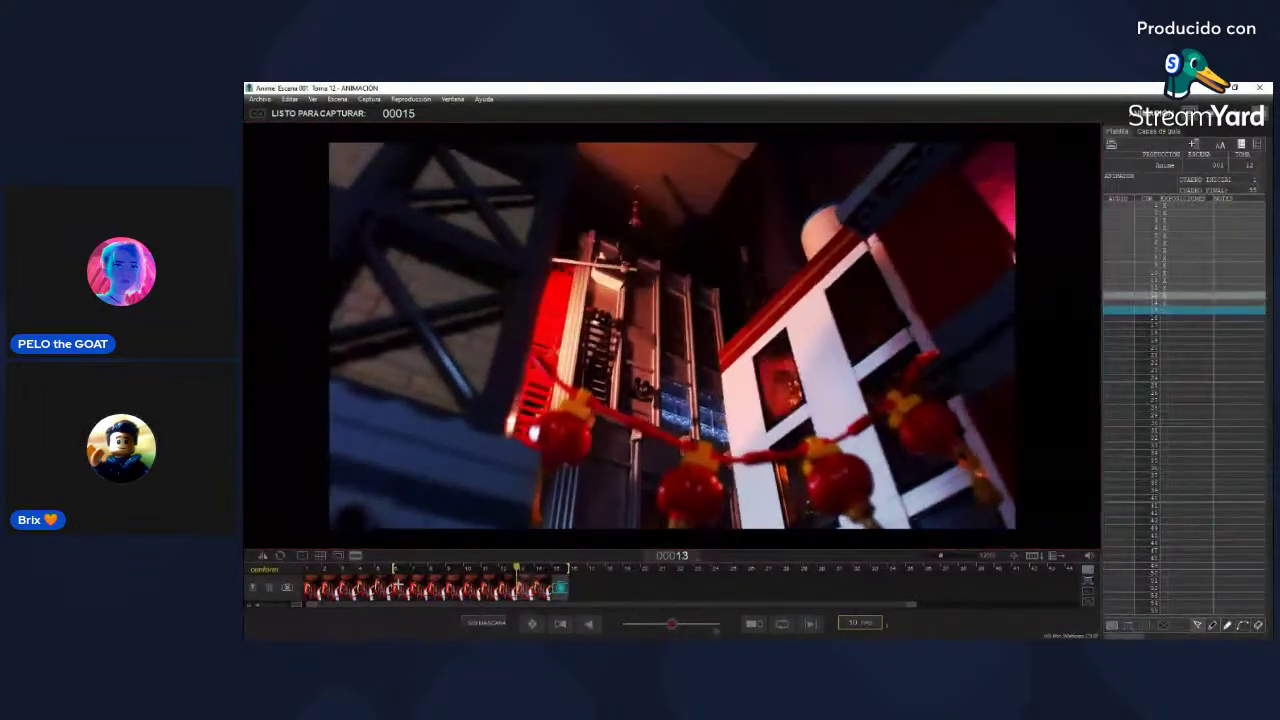
{"action": "key", "text": "Left"}
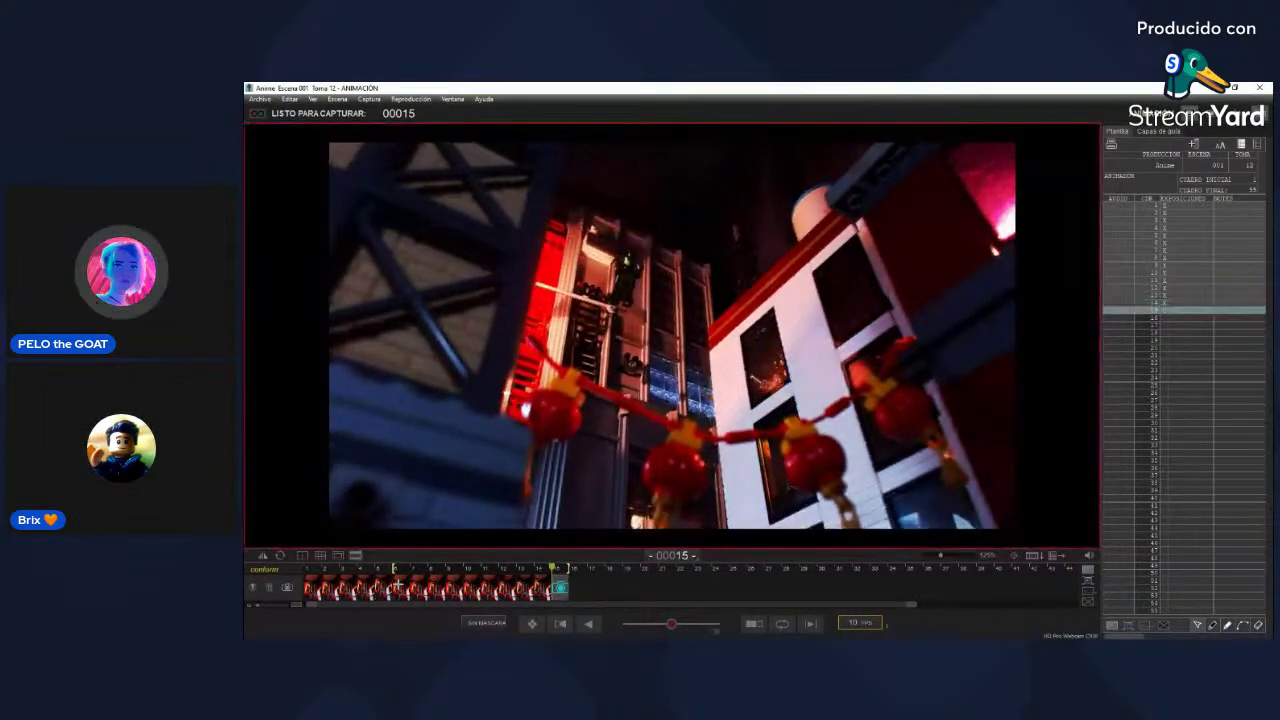
{"action": "key", "text": "Right"}
{"action": "key", "text": "Right"}
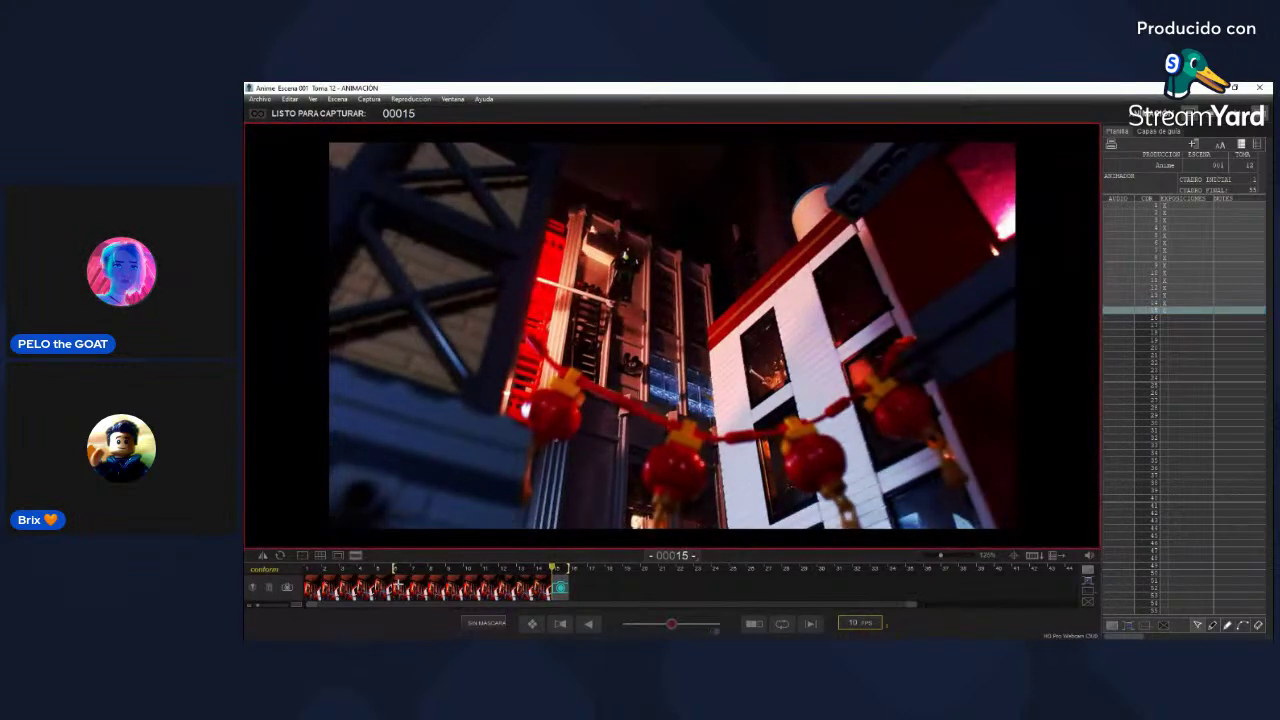
{"action": "key", "text": "Left"}
{"action": "key", "text": "Left"}
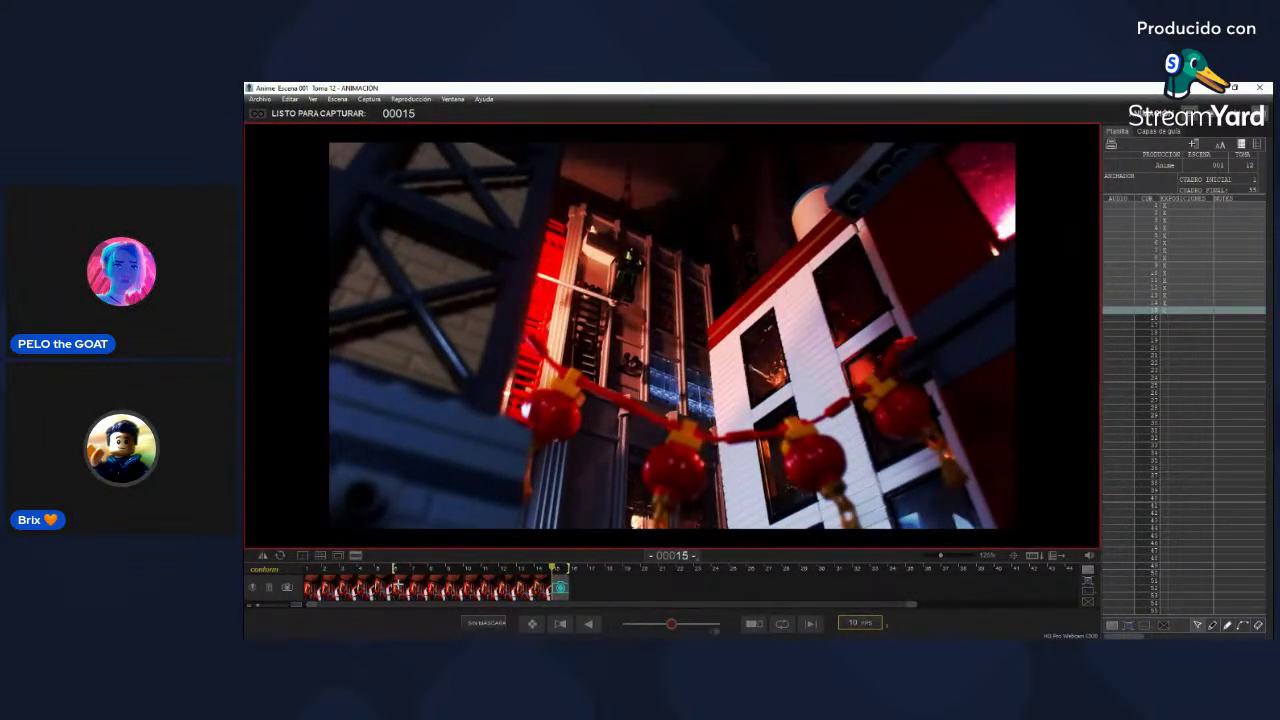
{"action": "key", "text": "Right"}
{"action": "key", "text": "Right"}
{"action": "key", "text": "Return"}
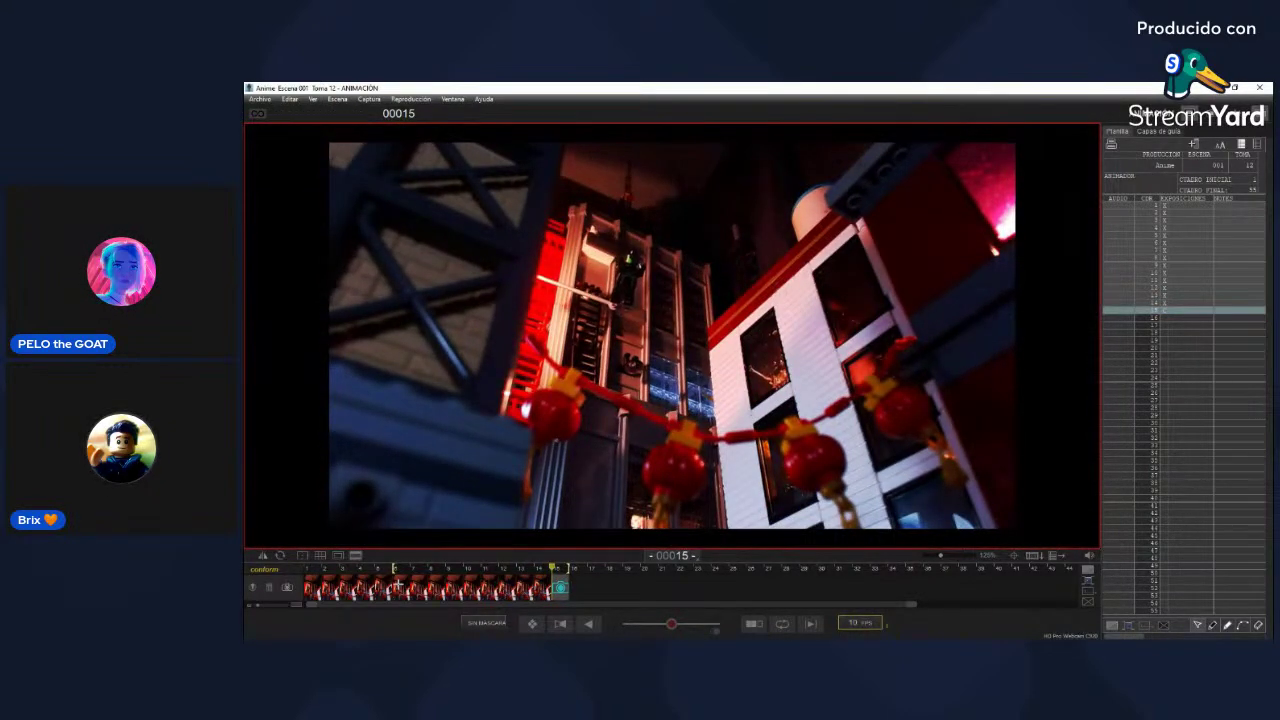
{"action": "key", "text": "Left"}
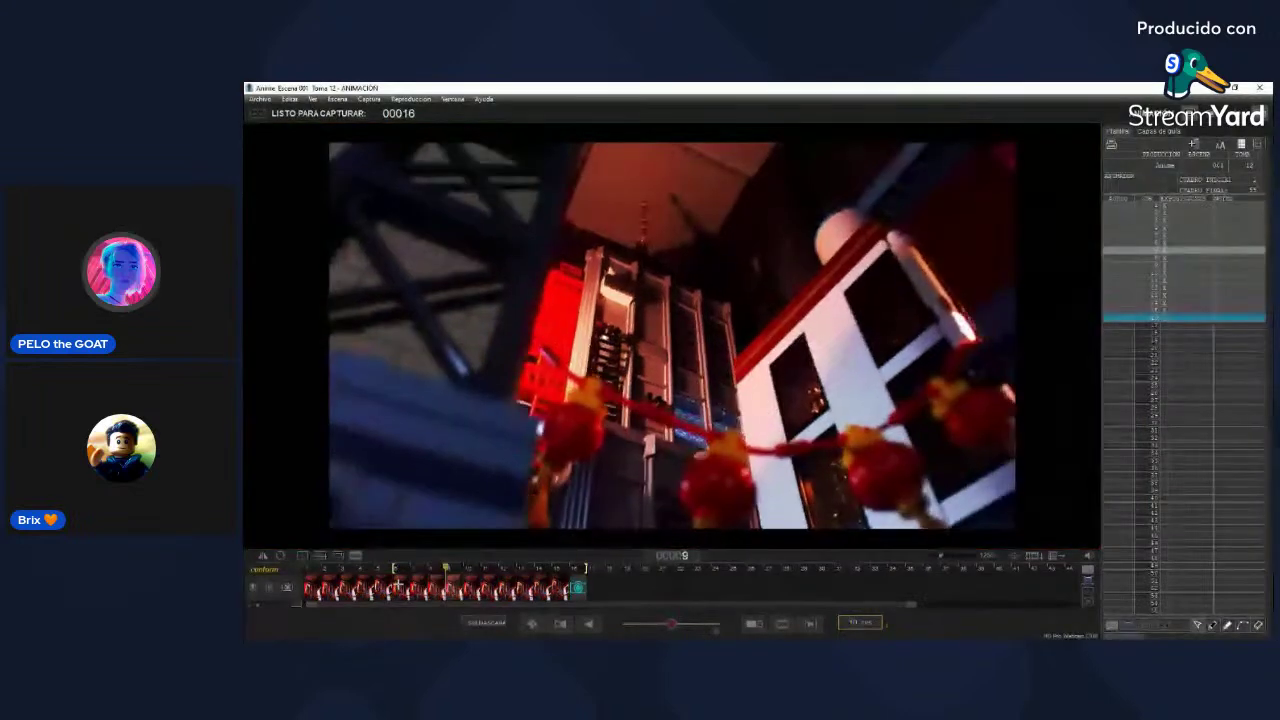
{"action": "key", "text": "Right"}
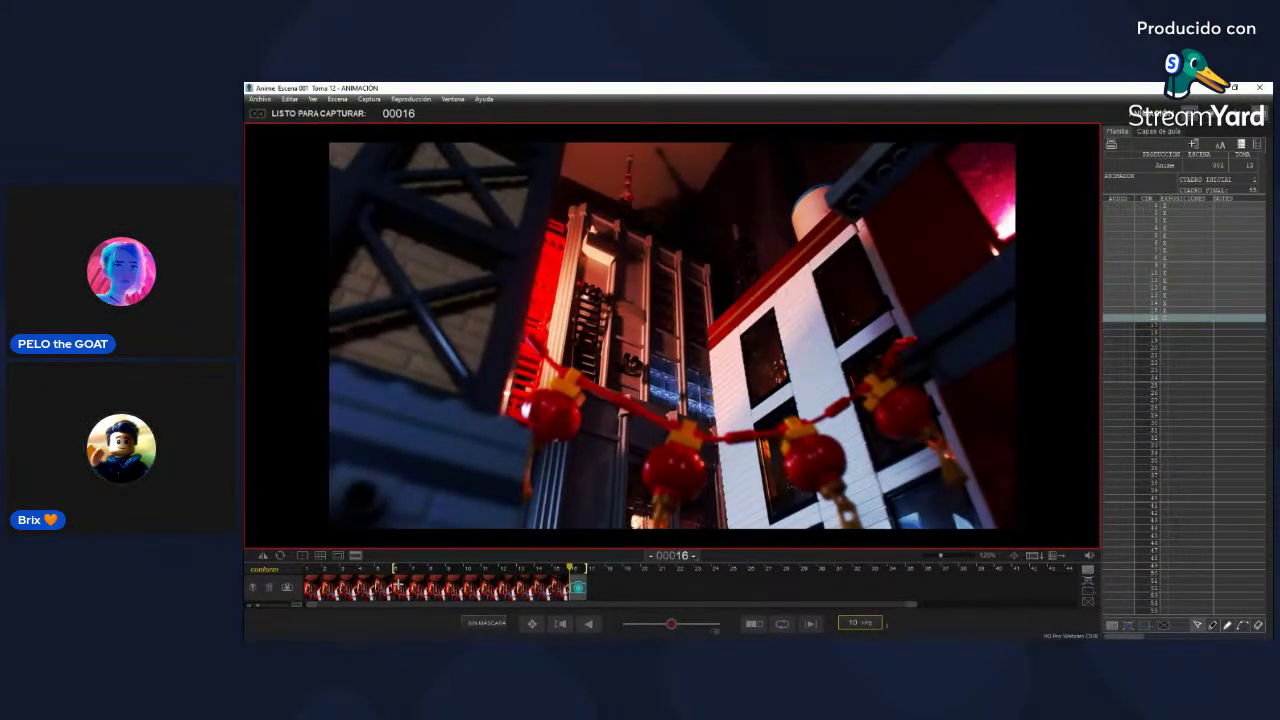
Step: Capture frame 16 without the minifigure and delete that extra frame from the timeline
{"action": "key", "text": "Return"}
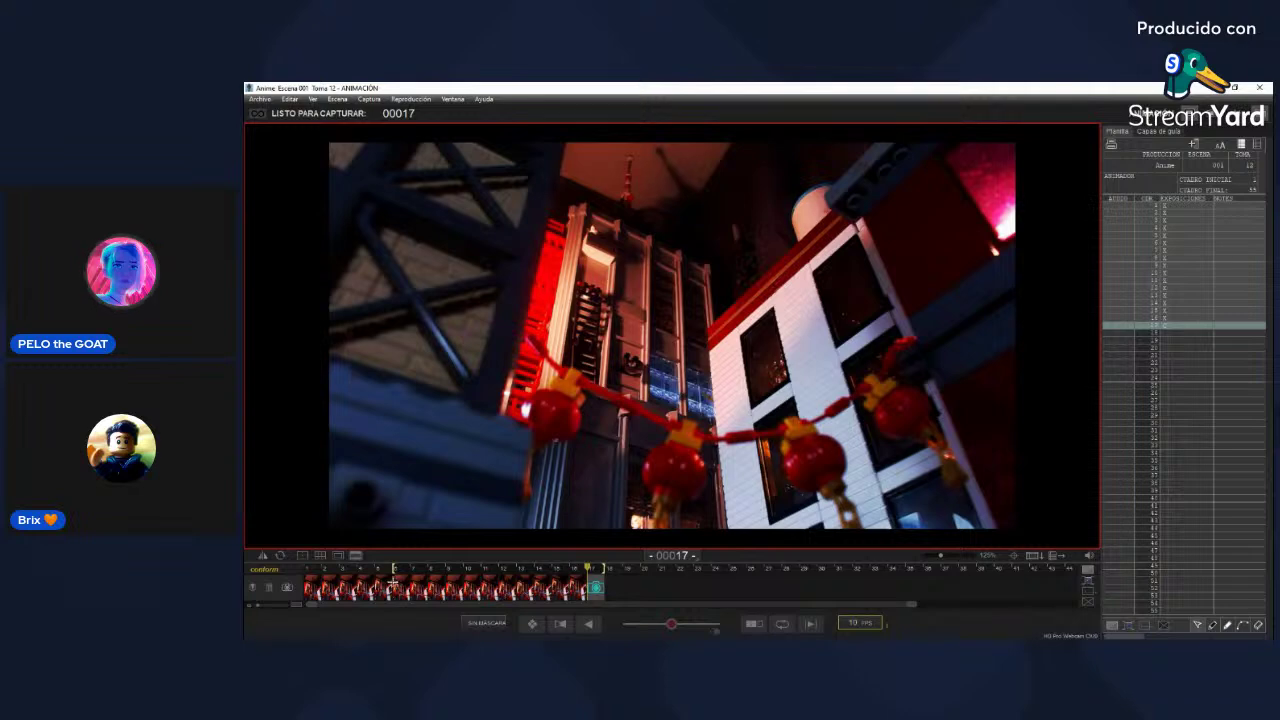
{"action": "left_click", "coordinate": [381, 586]}
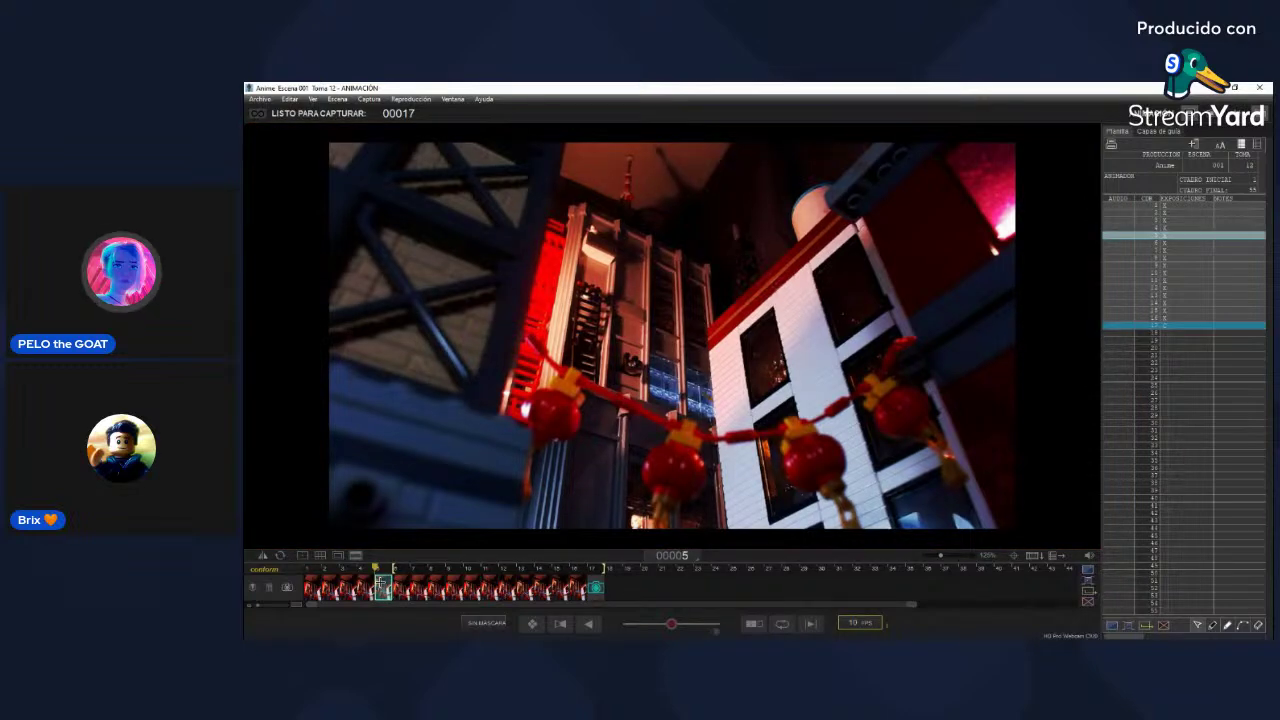
{"action": "key", "text": "Delete"}
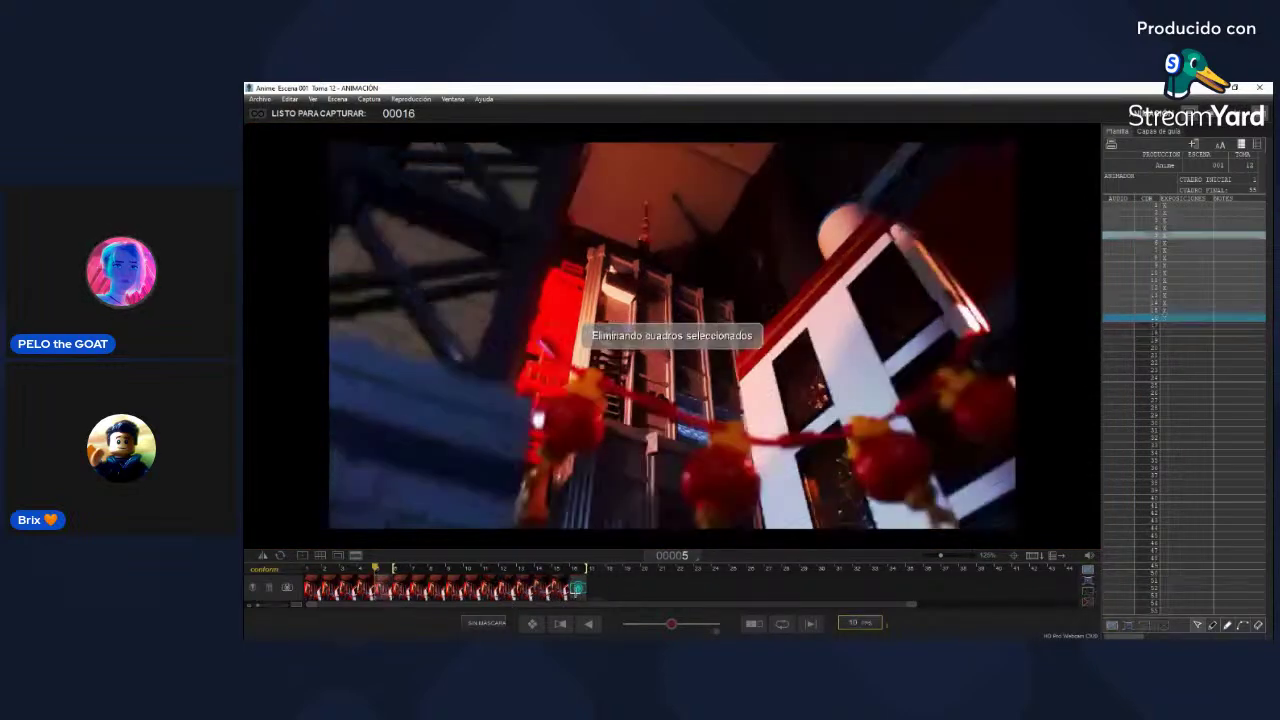
Step: Move the start of the playback range to frame 7 and check frames 15 and 5
{"action": "left_click", "coordinate": [558, 588]}
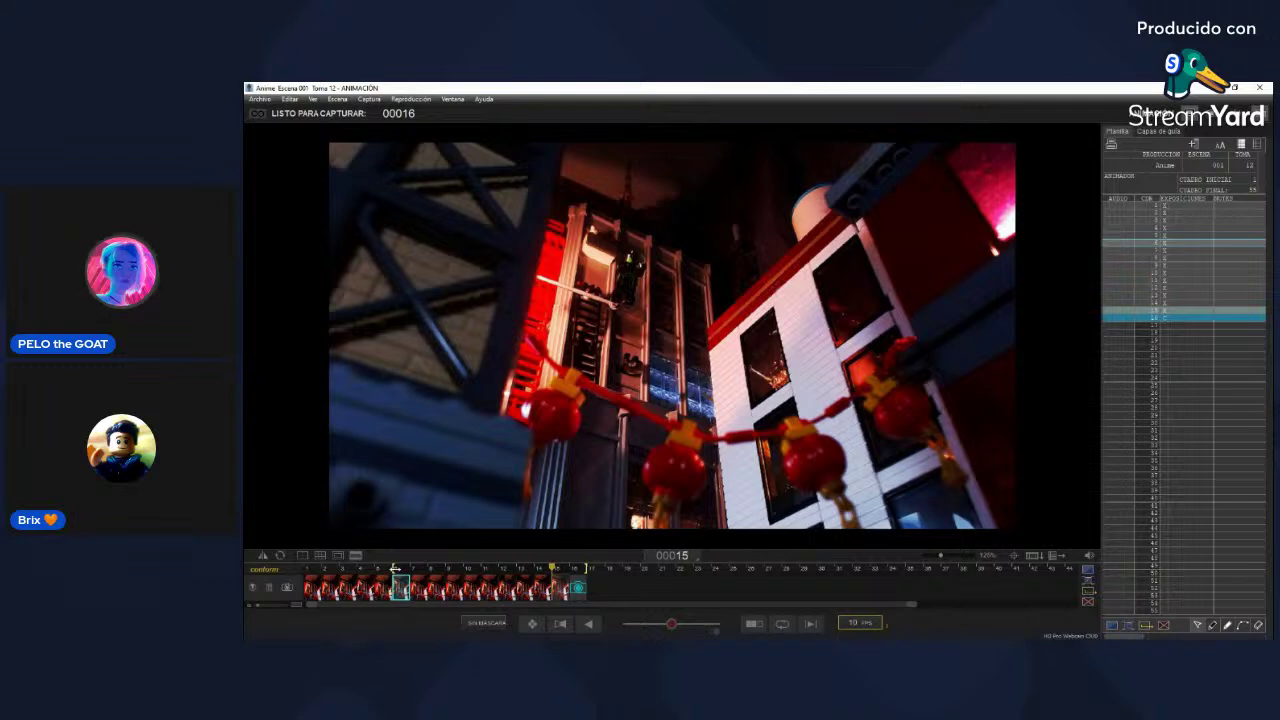
{"action": "left_click", "coordinate": [383, 587]}
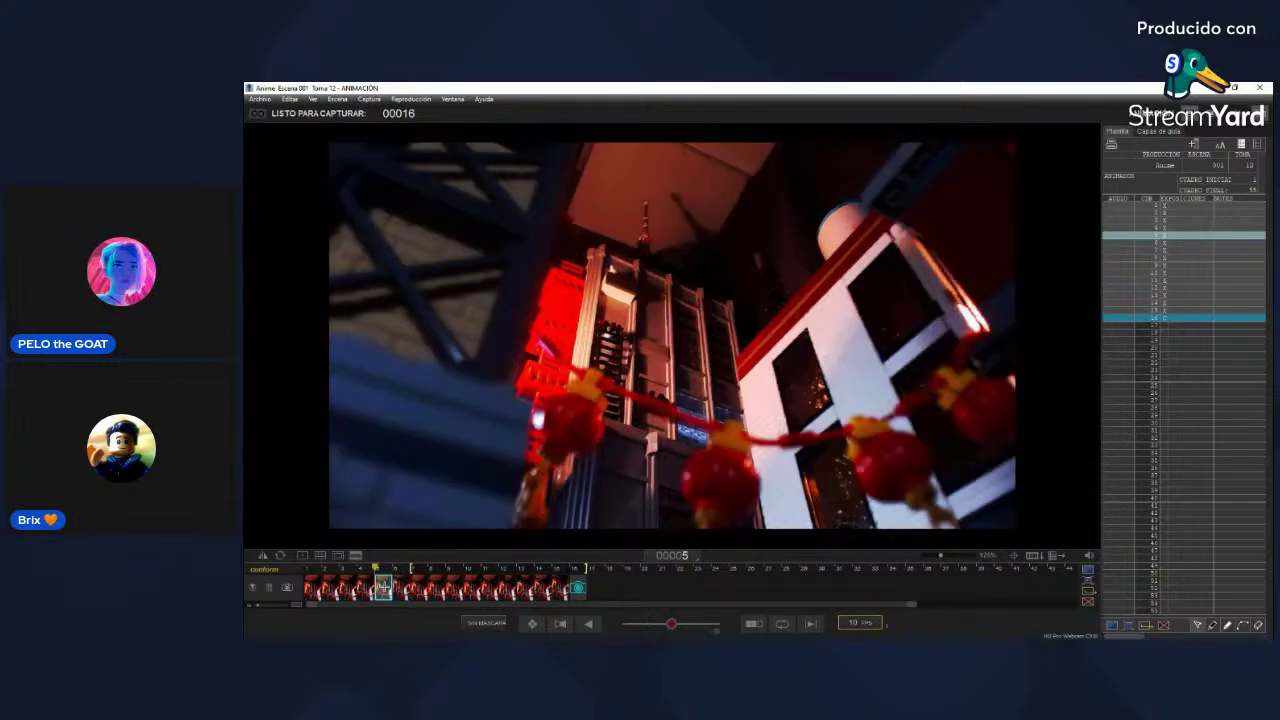
{"action": "key", "text": "0"}
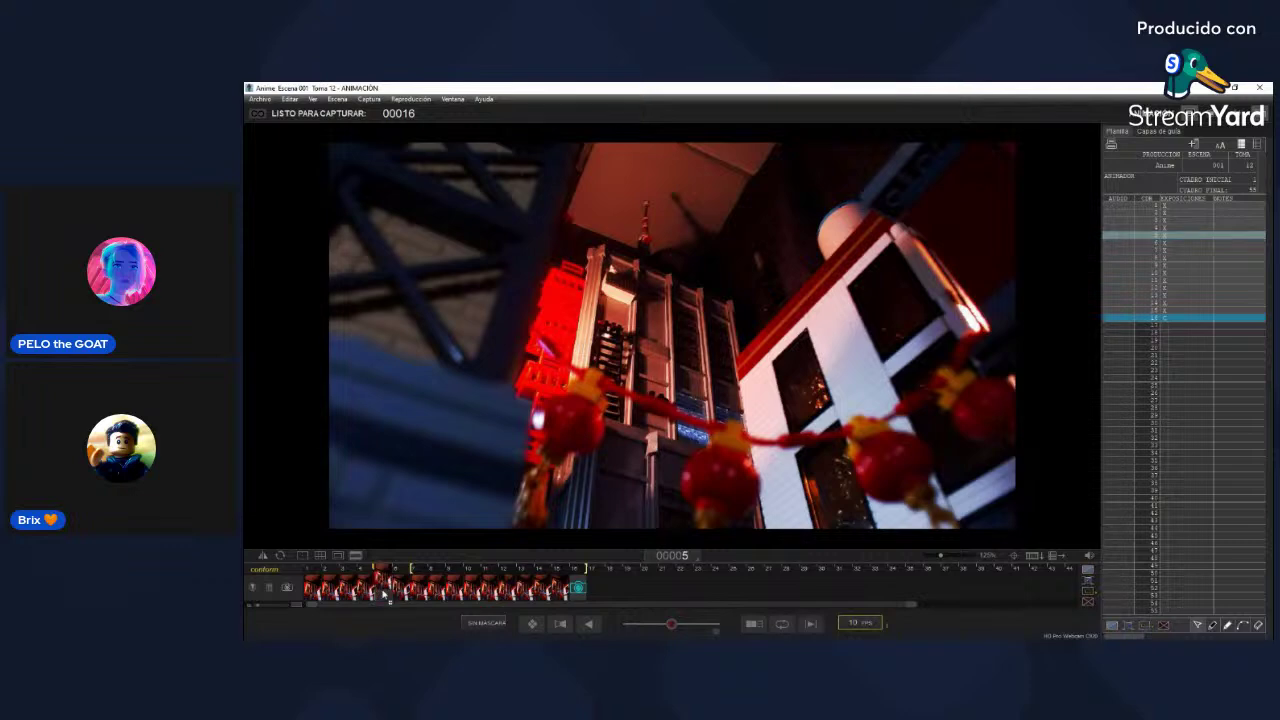
Step: Set the playback rate to 12 fps and play back the sequence to judge the motion
{"action": "left_click", "coordinate": [309, 589]}
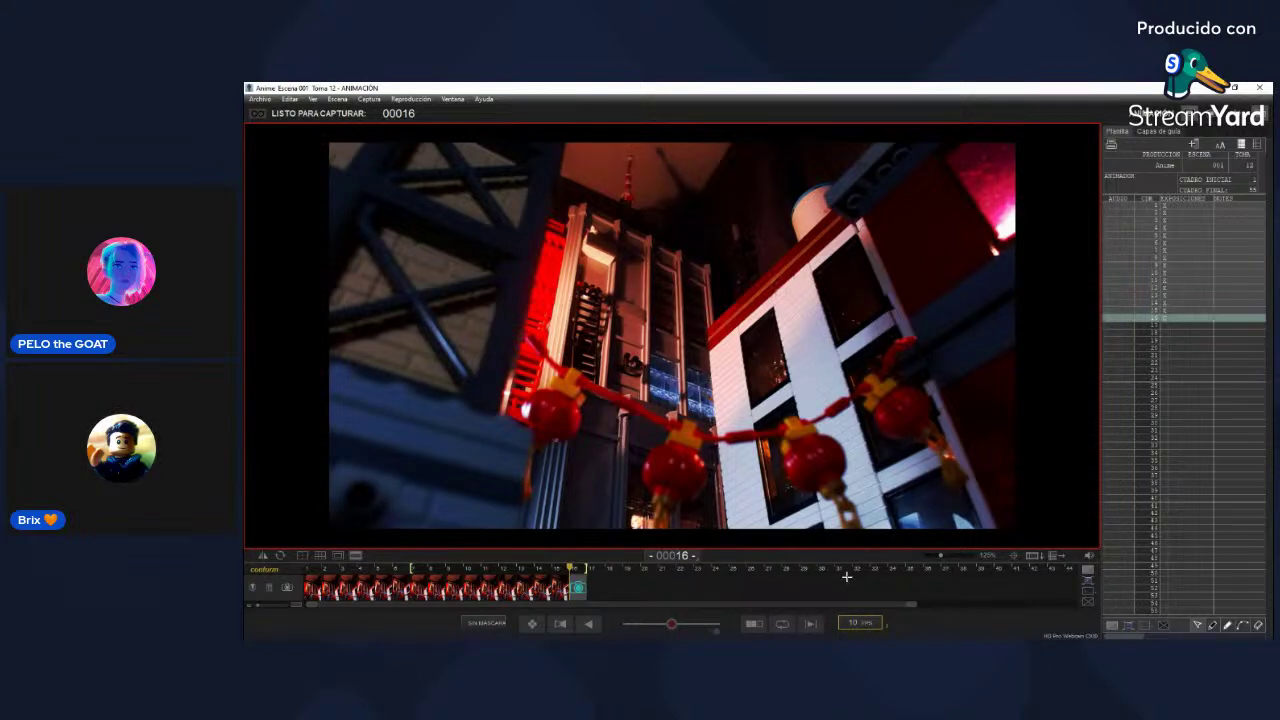
{"action": "key", "text": "0"}
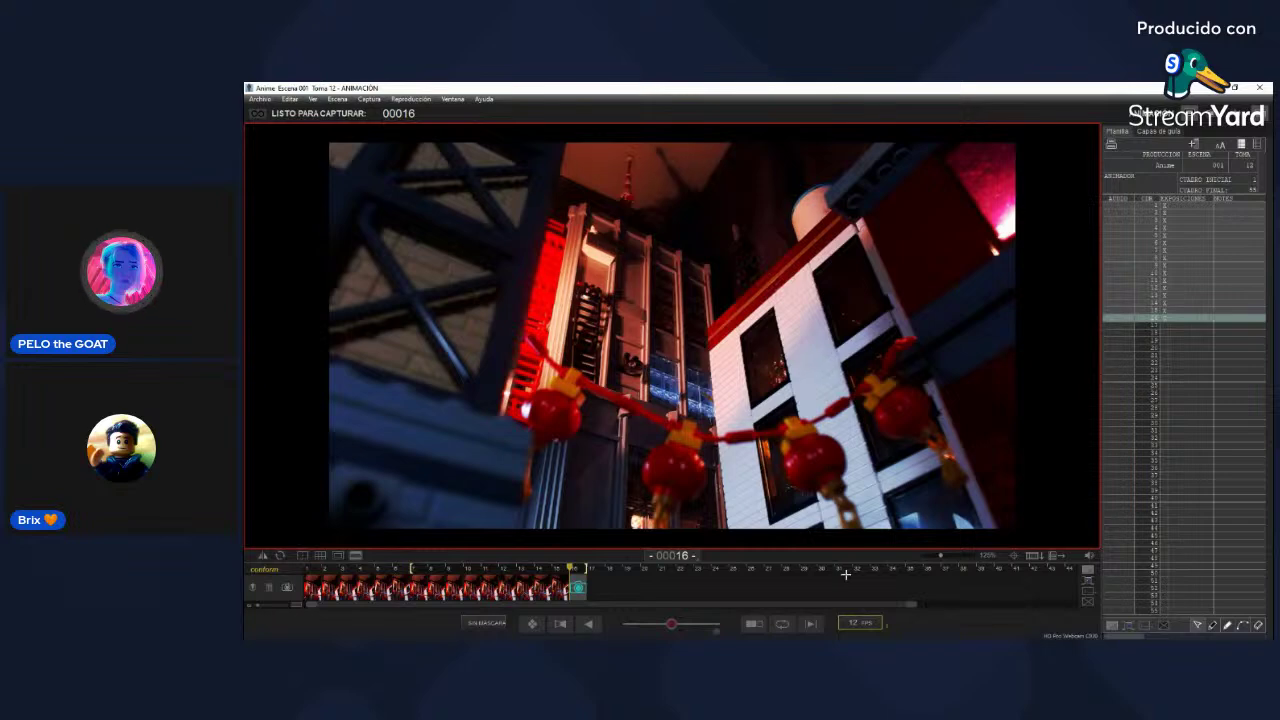
{"action": "key", "text": "0"}
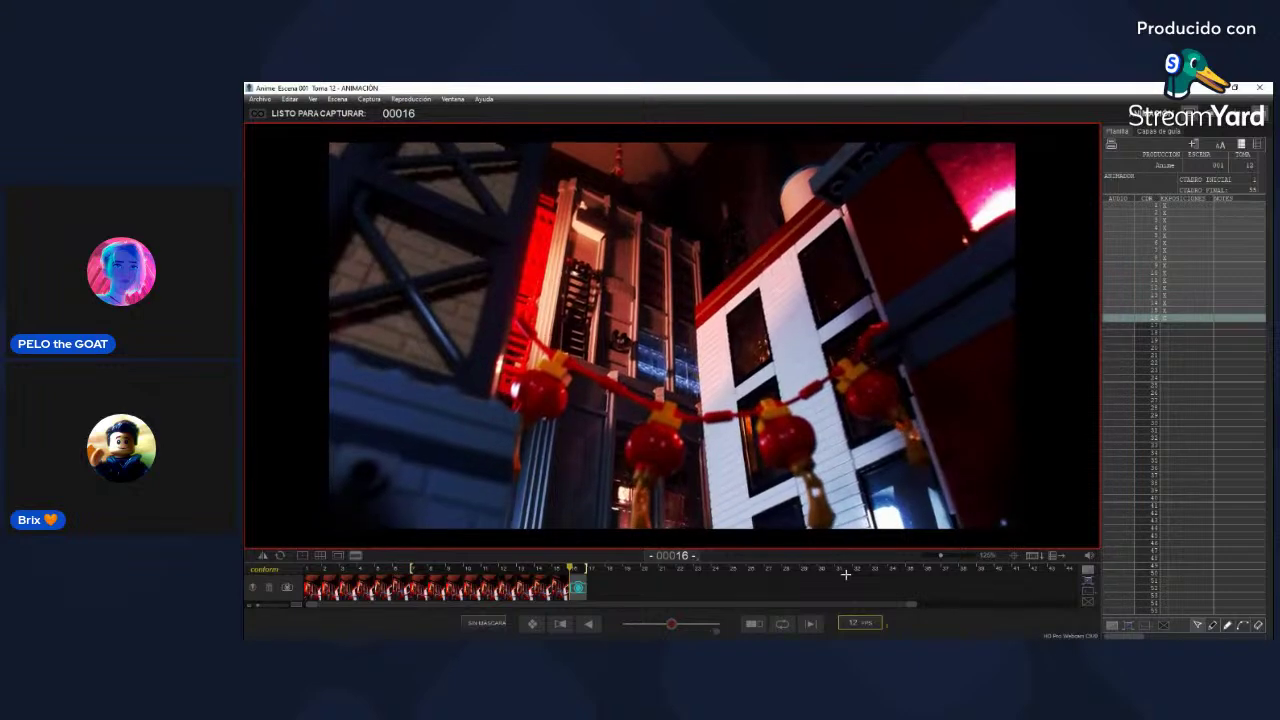
Step: Play back the captured frames several times, switching between playback and the live view to examine the motion
{"action": "key", "text": "0"}
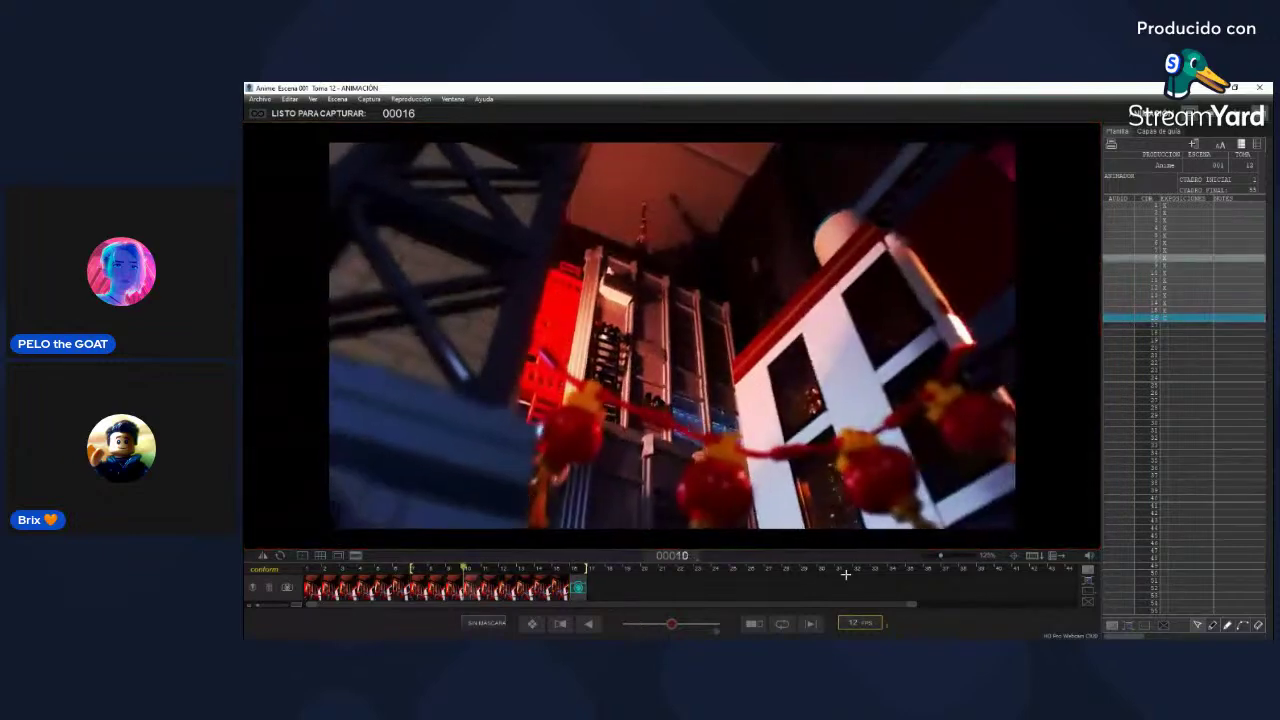
{"action": "key", "text": "0"}
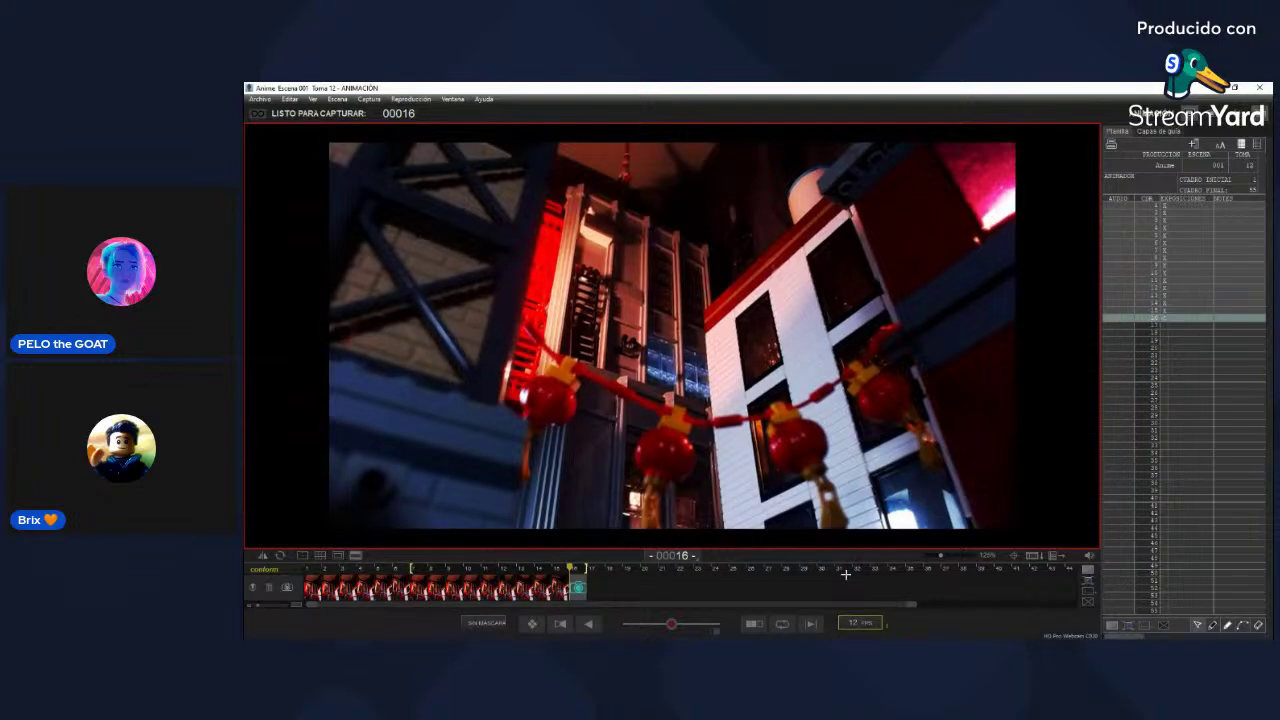
{"action": "key", "text": "0"}
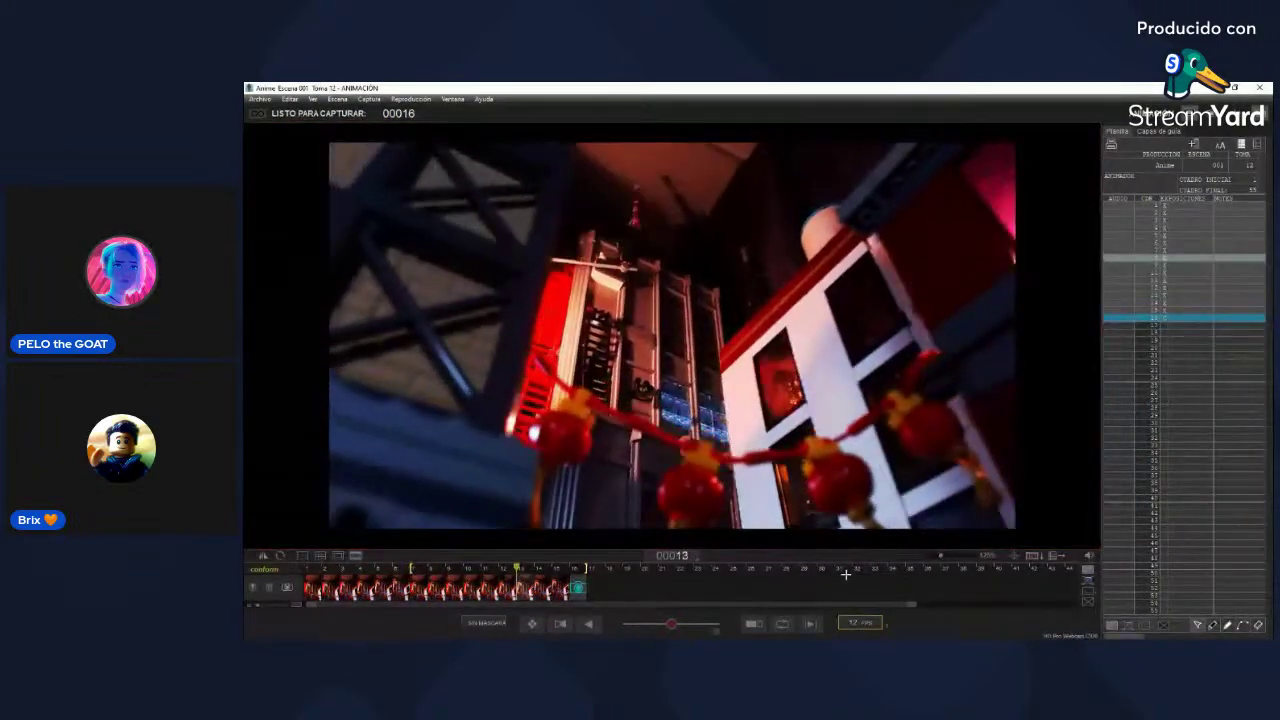
{"action": "key", "text": "0"}
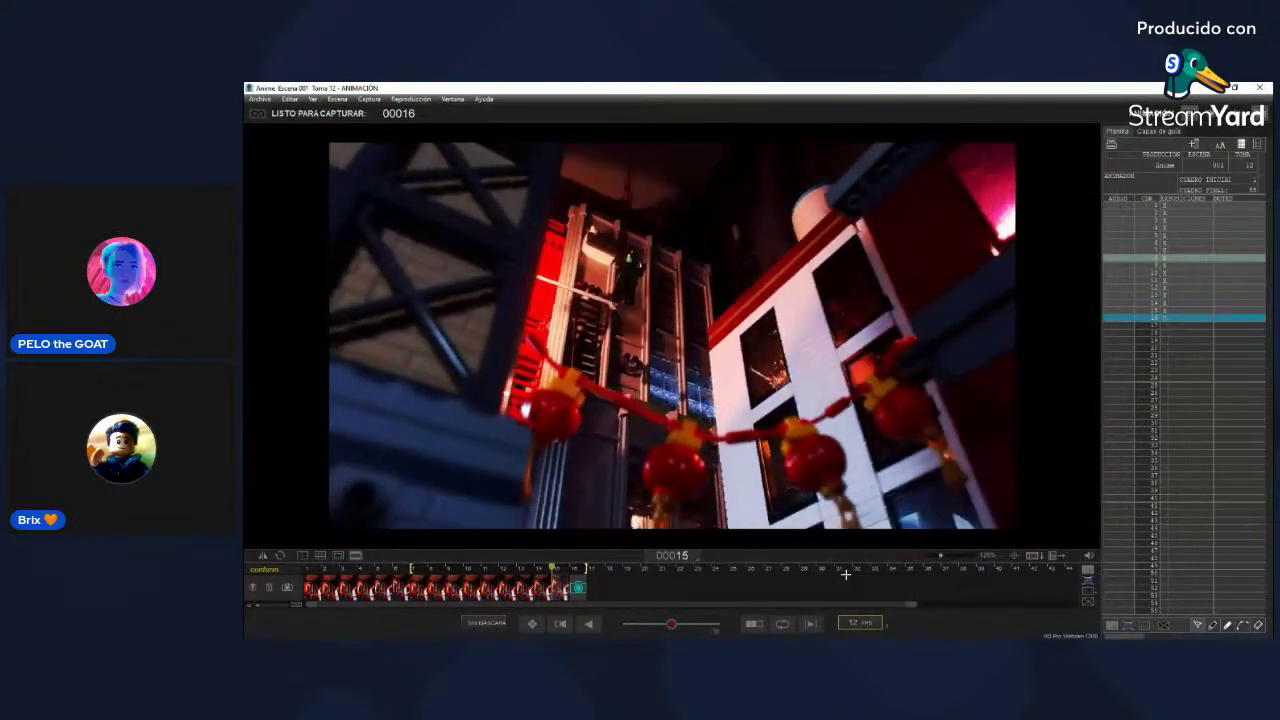
{"action": "key", "text": "3"}
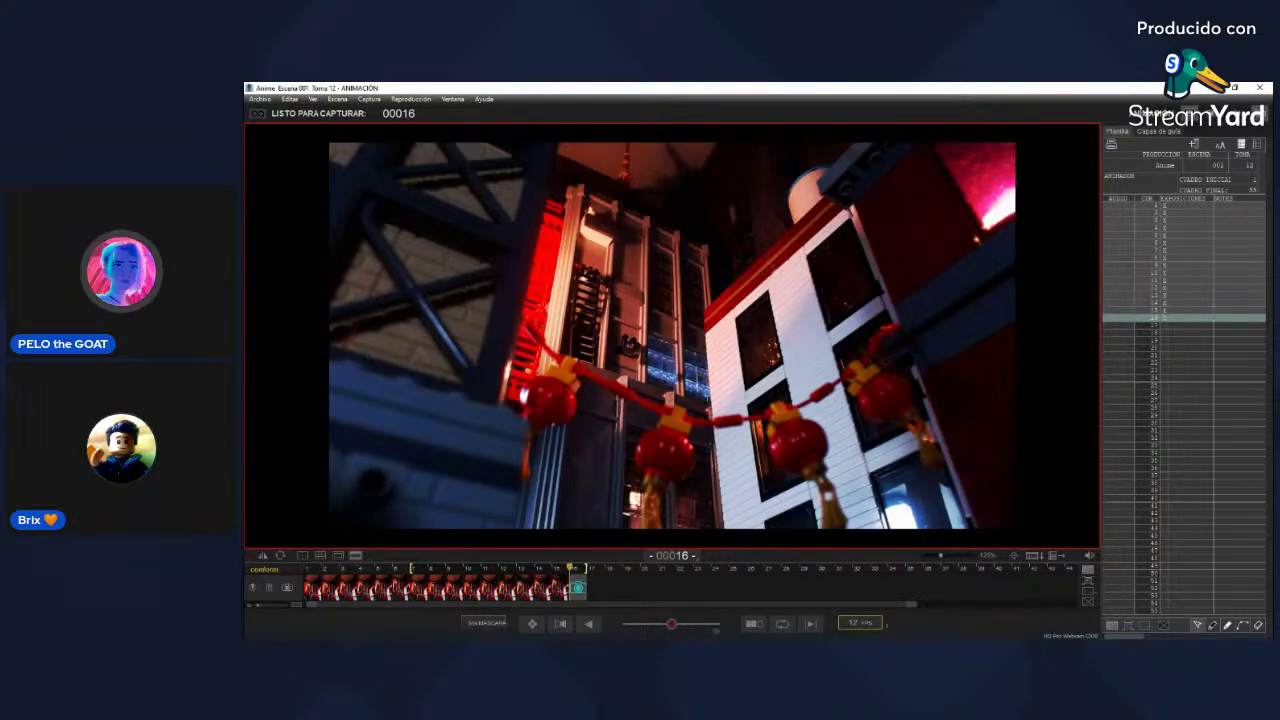
{"action": "key", "text": "0"}
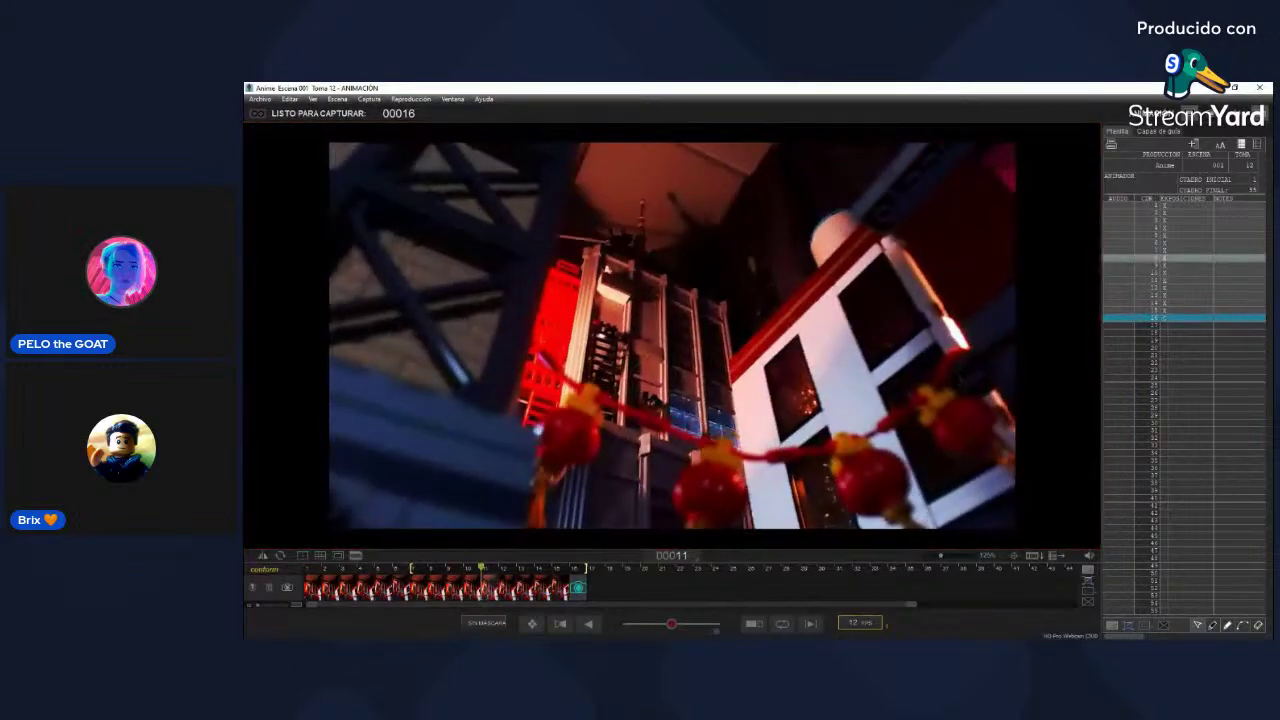
{"action": "key", "text": "0"}
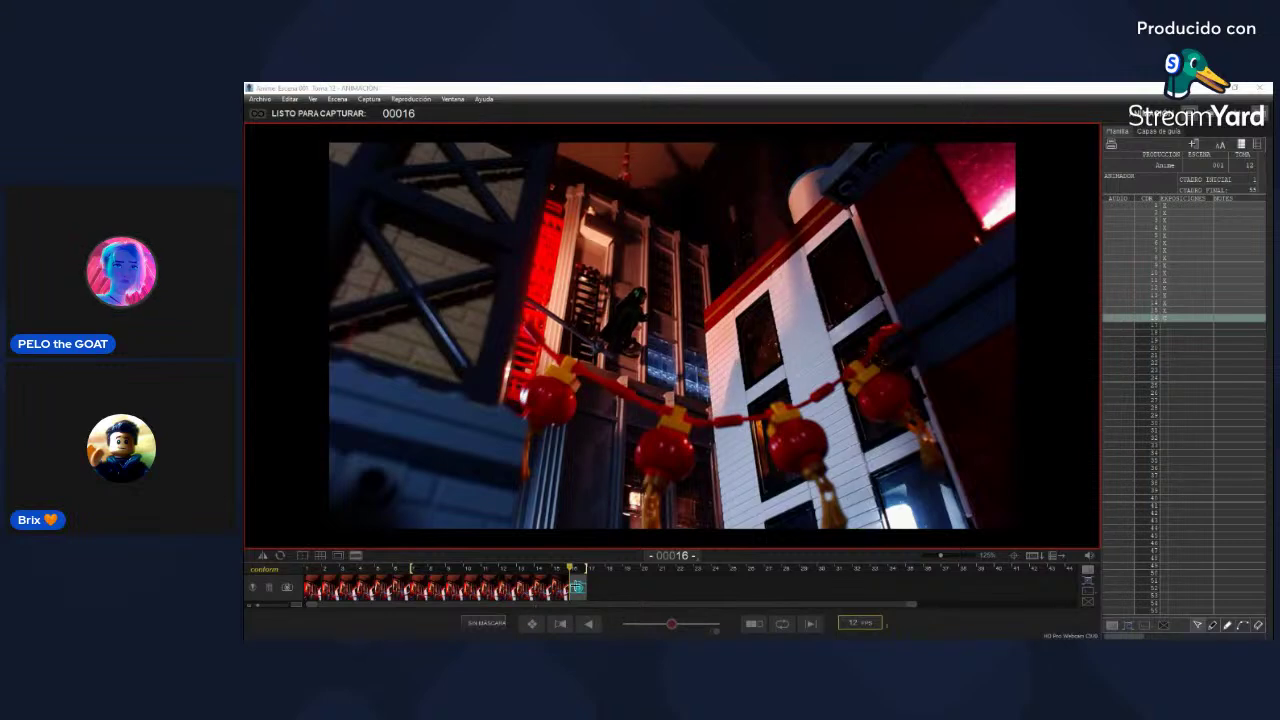
Step: Flip between the live view and the preceding frames, back to frame 13, to check the figure's position
{"action": "left_click", "coordinate": [577, 587]}
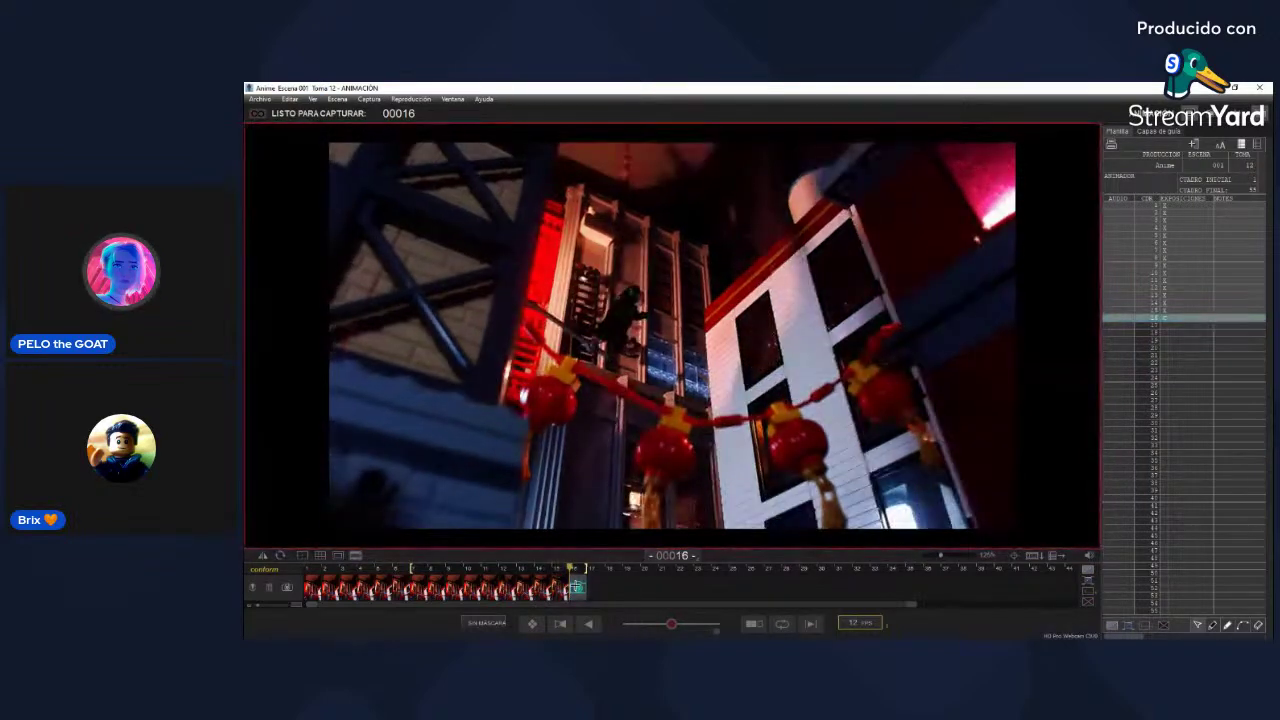
{"action": "key", "text": "Left"}
{"action": "key", "text": "Right"}
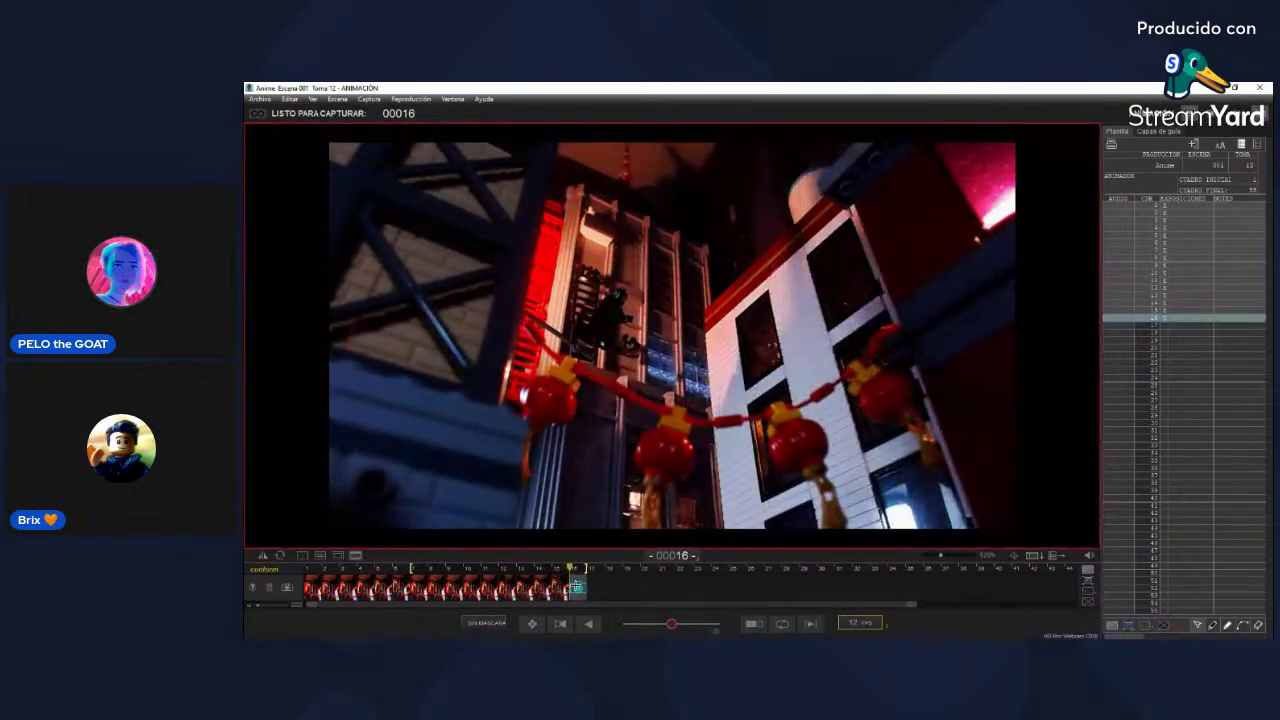
{"action": "key", "text": "Left"}
{"action": "key", "text": "Right"}
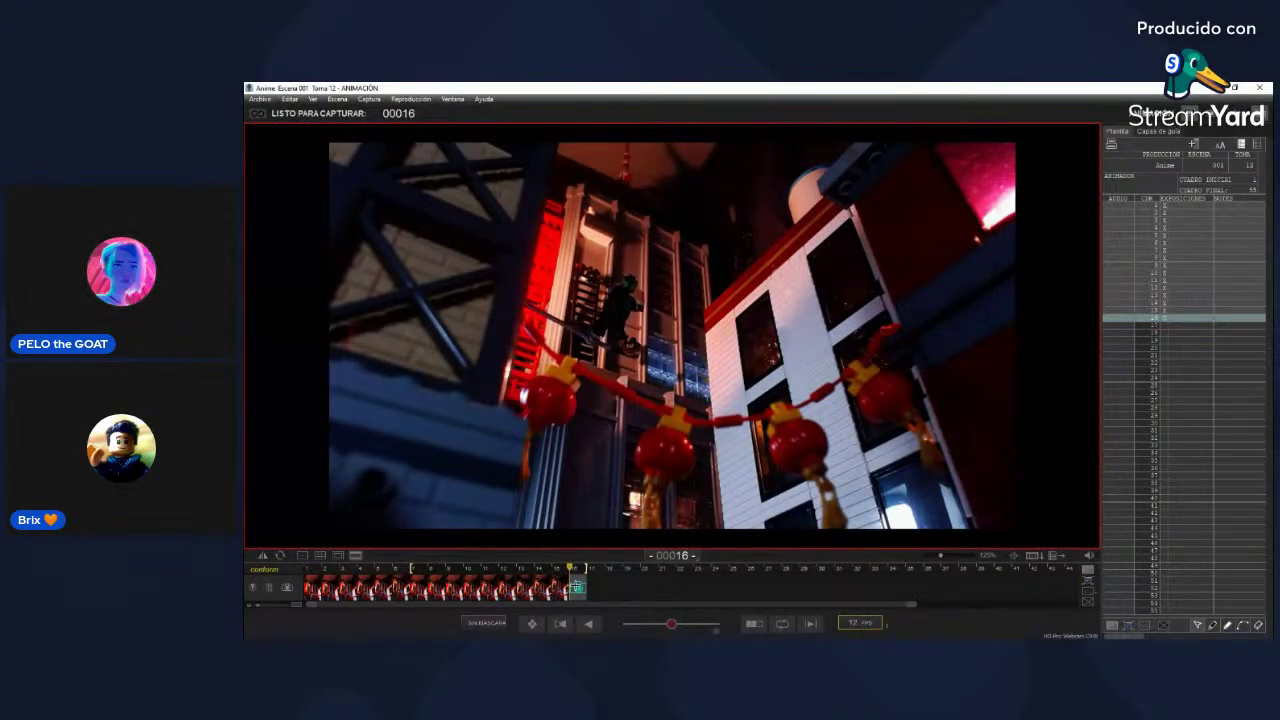
{"action": "key", "text": "Left"}
{"action": "key", "text": "Left"}
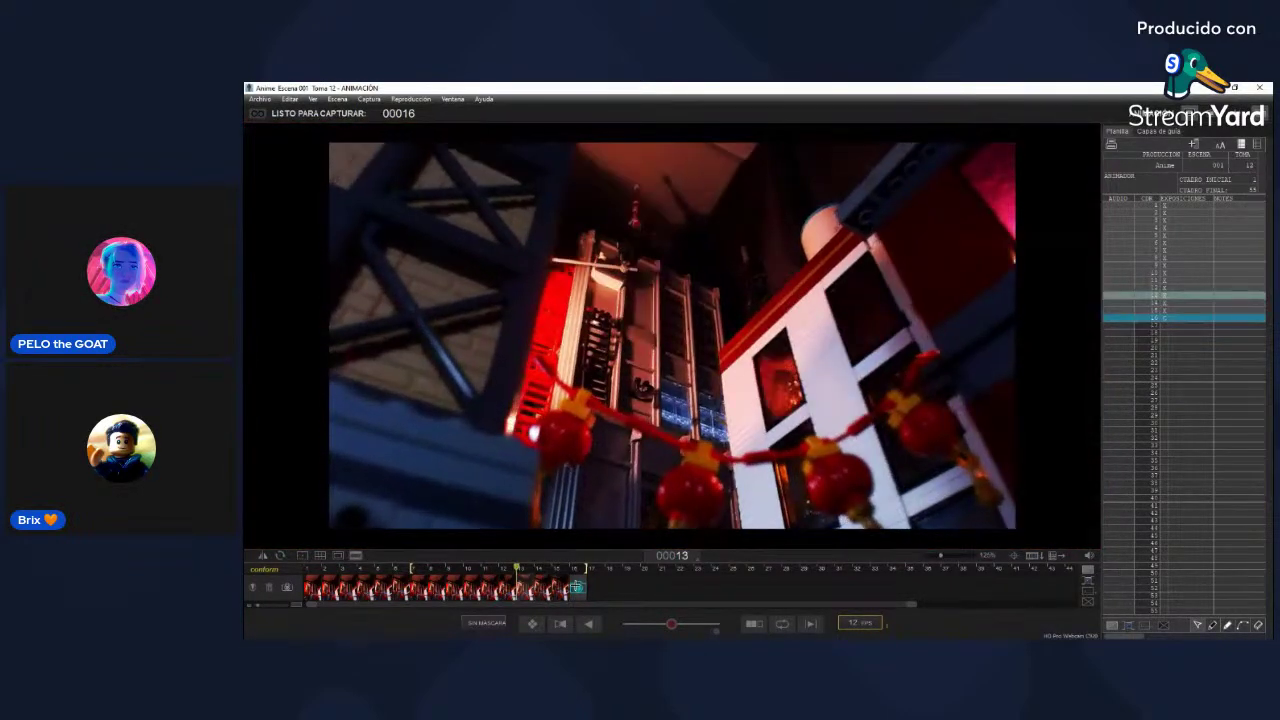
{"action": "key", "text": "Right"}
{"action": "key", "text": "Right"}
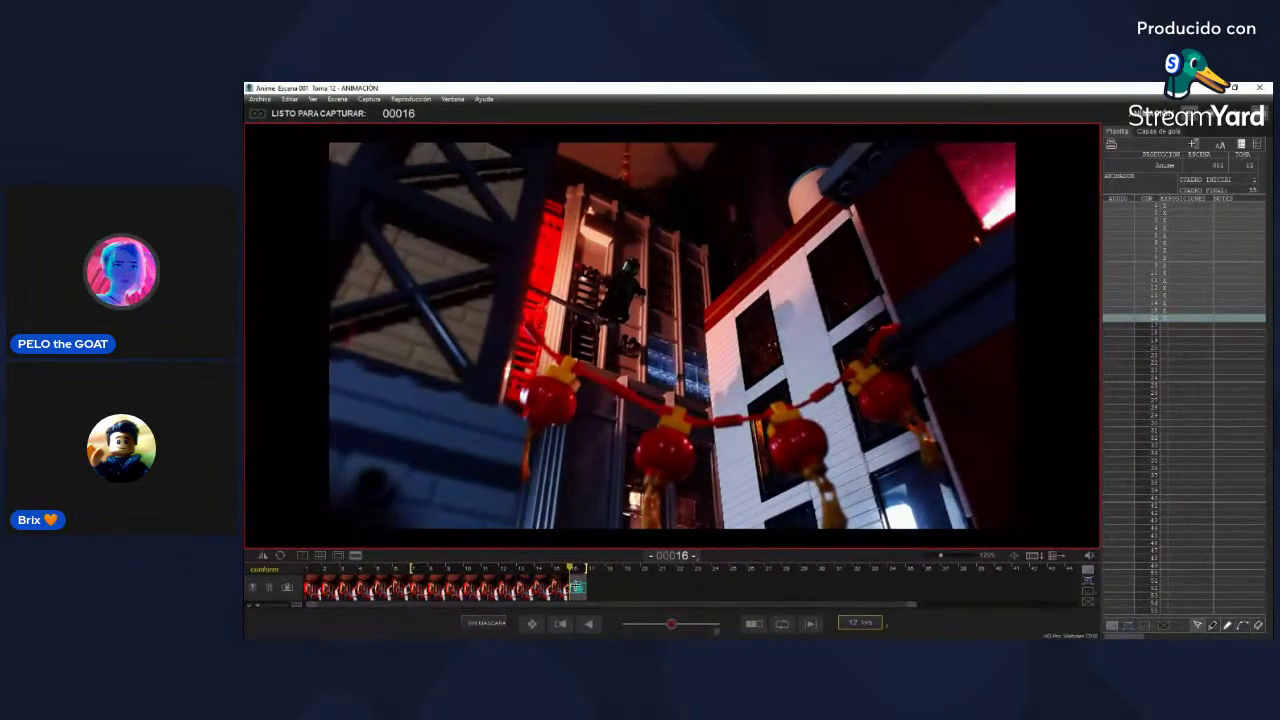
Step: Compare the live view with the last captured frames once more and capture frame 16
{"action": "key", "text": "Left"}
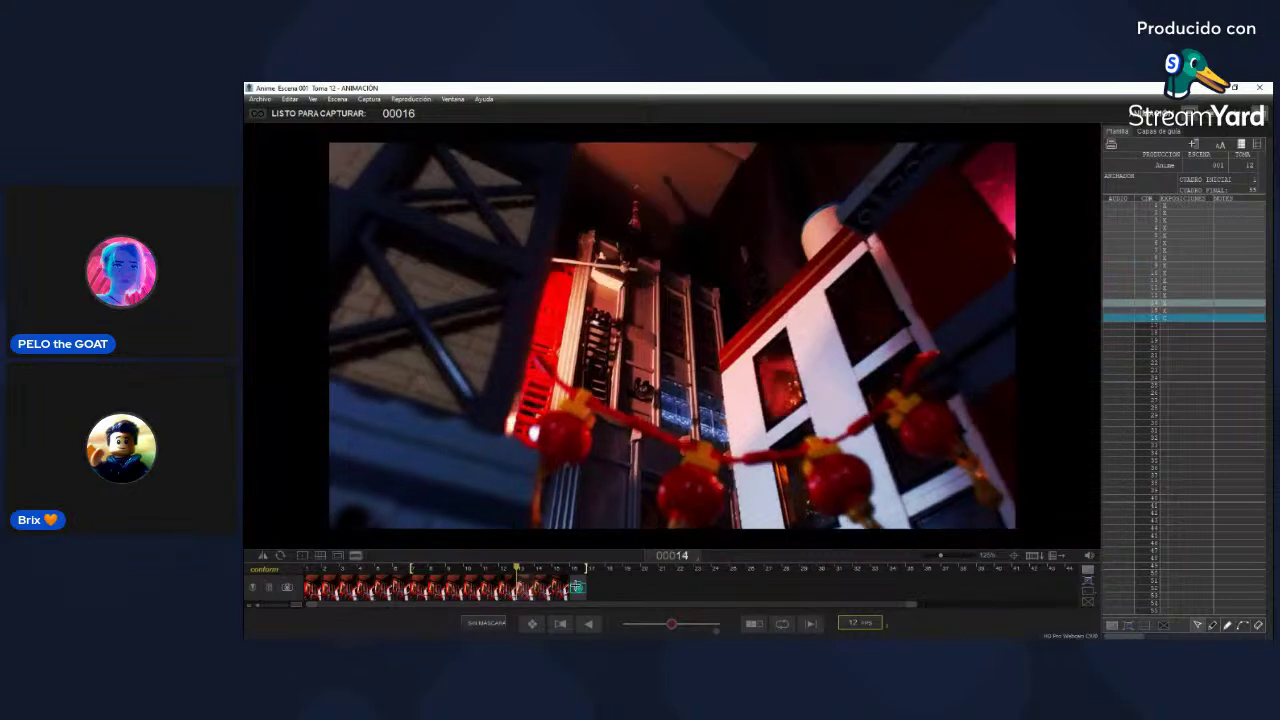
{"action": "key", "text": "Left"}
{"action": "key", "text": "Left"}
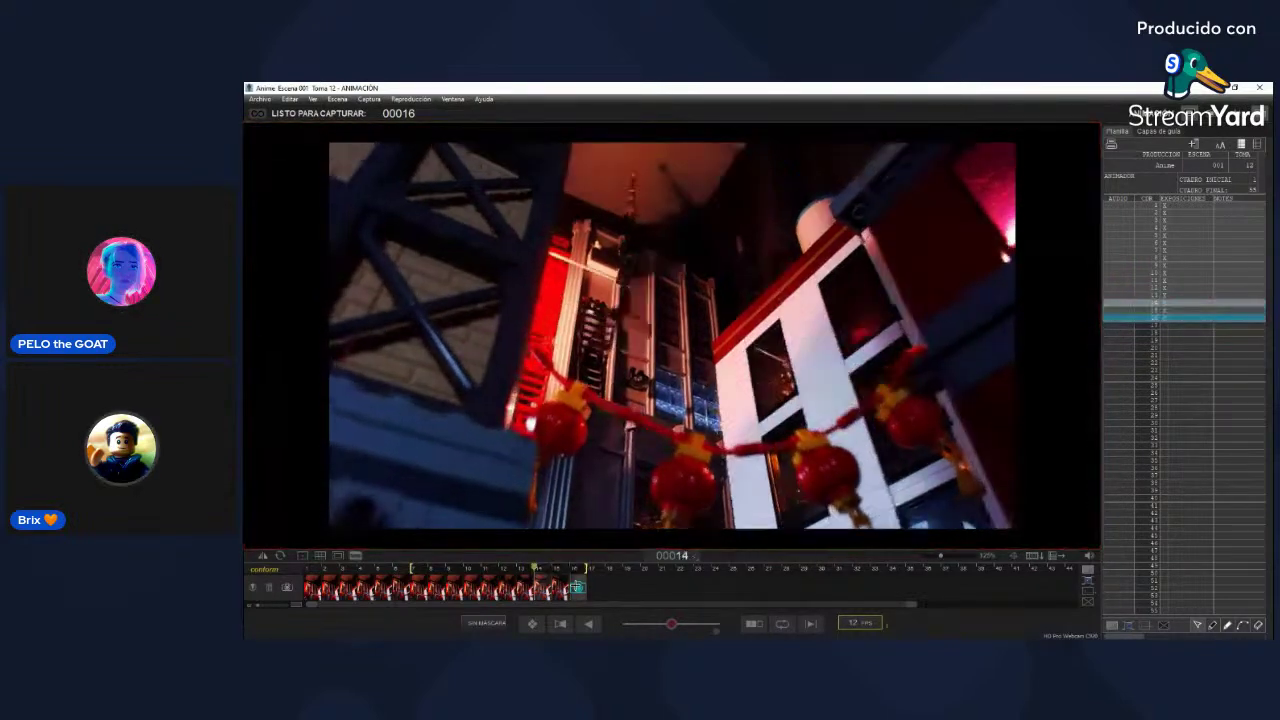
{"action": "key", "text": "Right"}
{"action": "key", "text": "Right"}
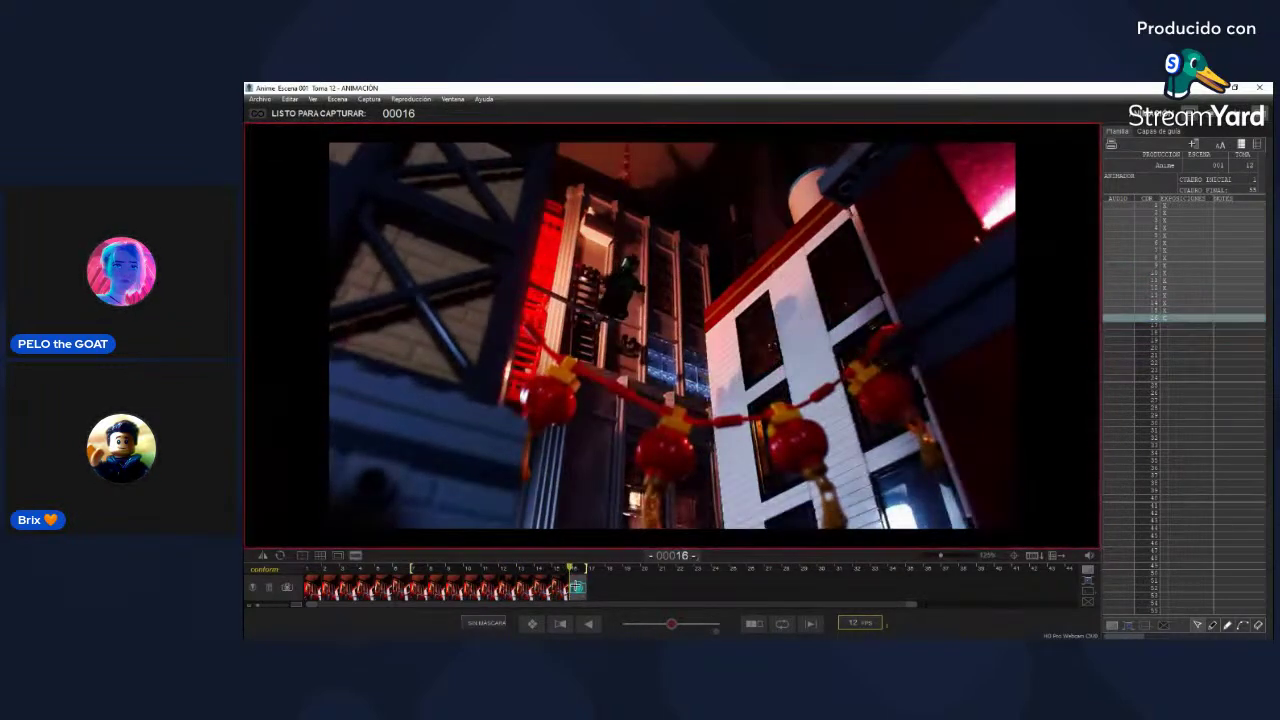
{"action": "key", "text": "Right"}
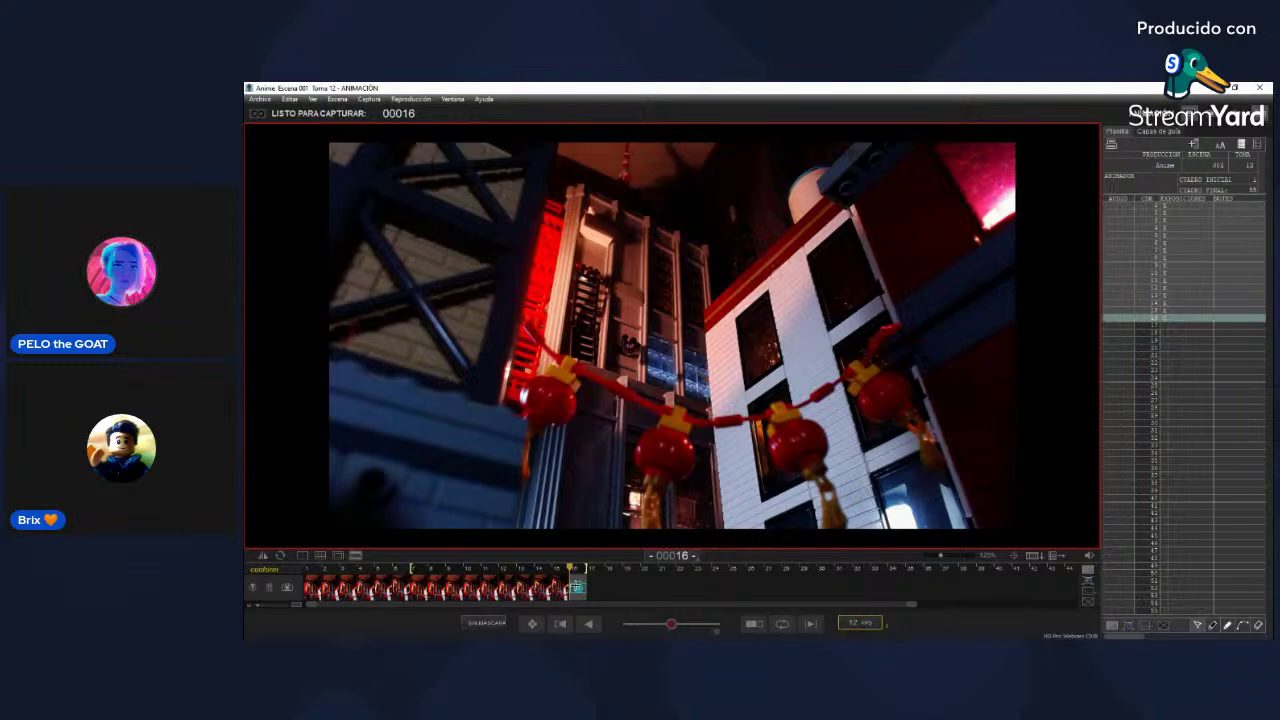
{"action": "key", "text": "Return"}
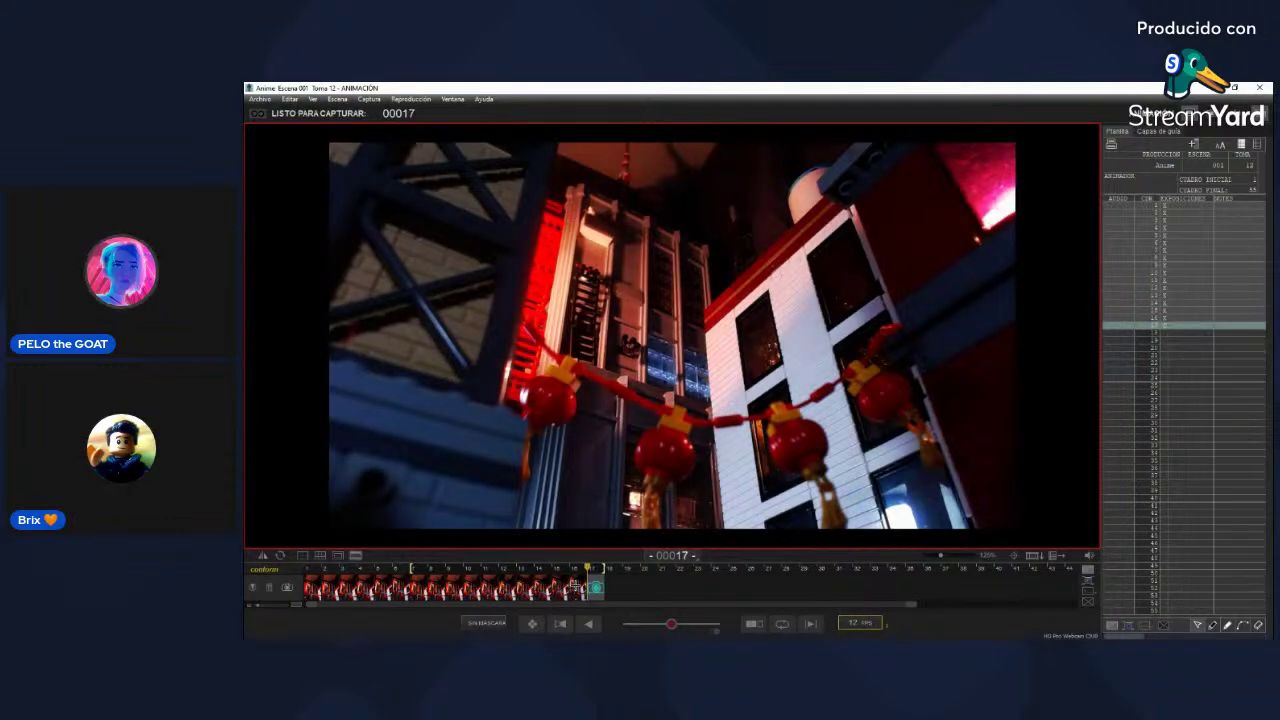
Step: Move the start of the playback range to frame 8 and play the range back
{"action": "key", "text": "Left"}
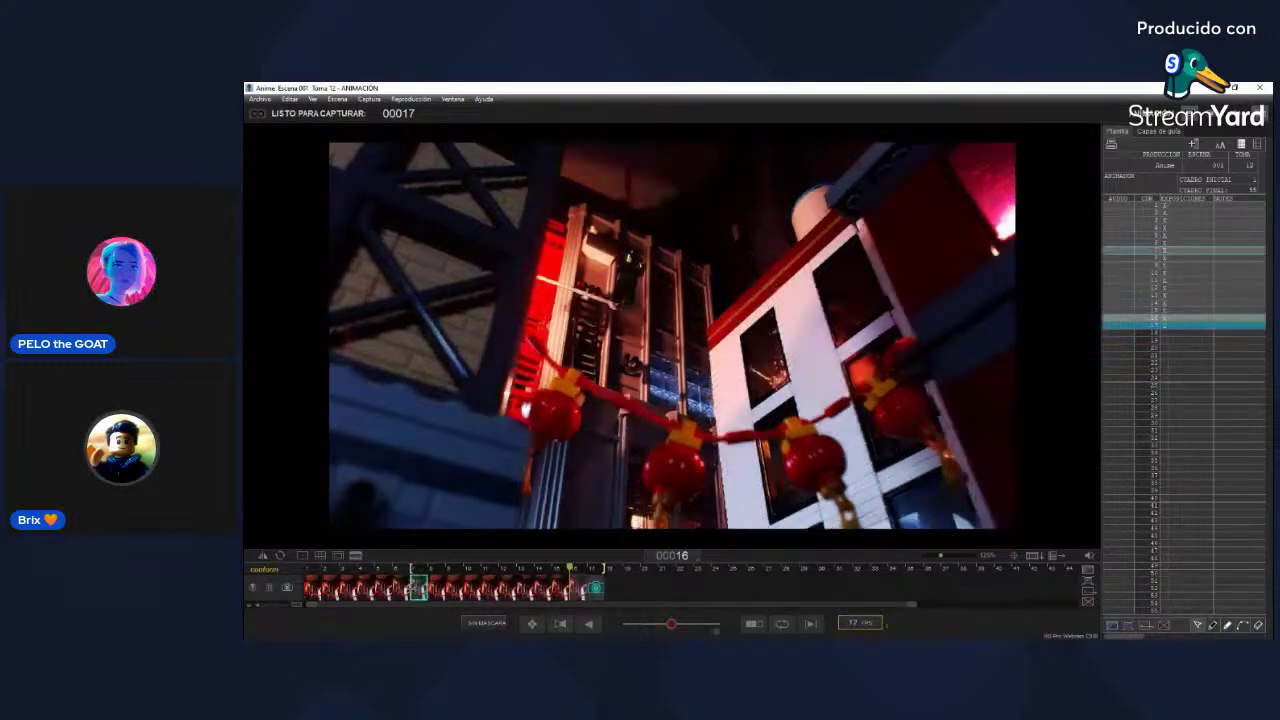
{"action": "left_click", "coordinate": [431, 582]}
{"action": "key", "text": "0"}
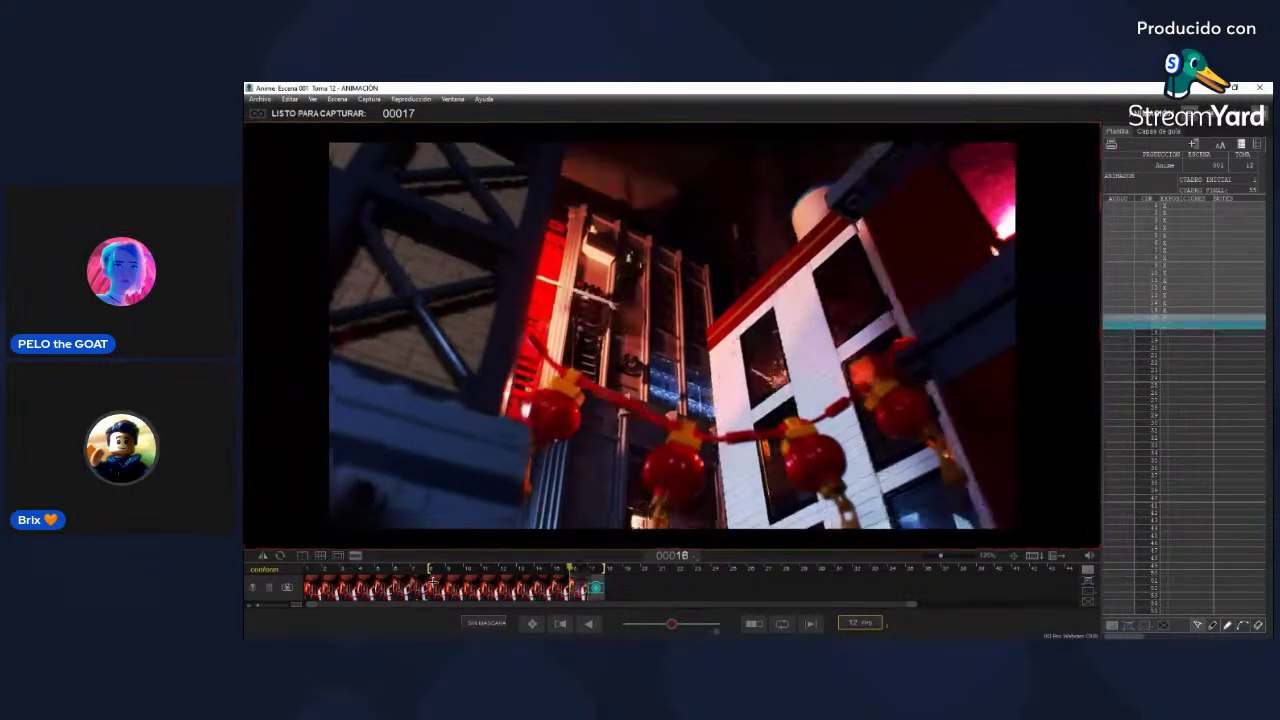
Step: Check the repositioned figure in the live view against frame 16 and capture frame 17
{"action": "key", "text": "Left"}
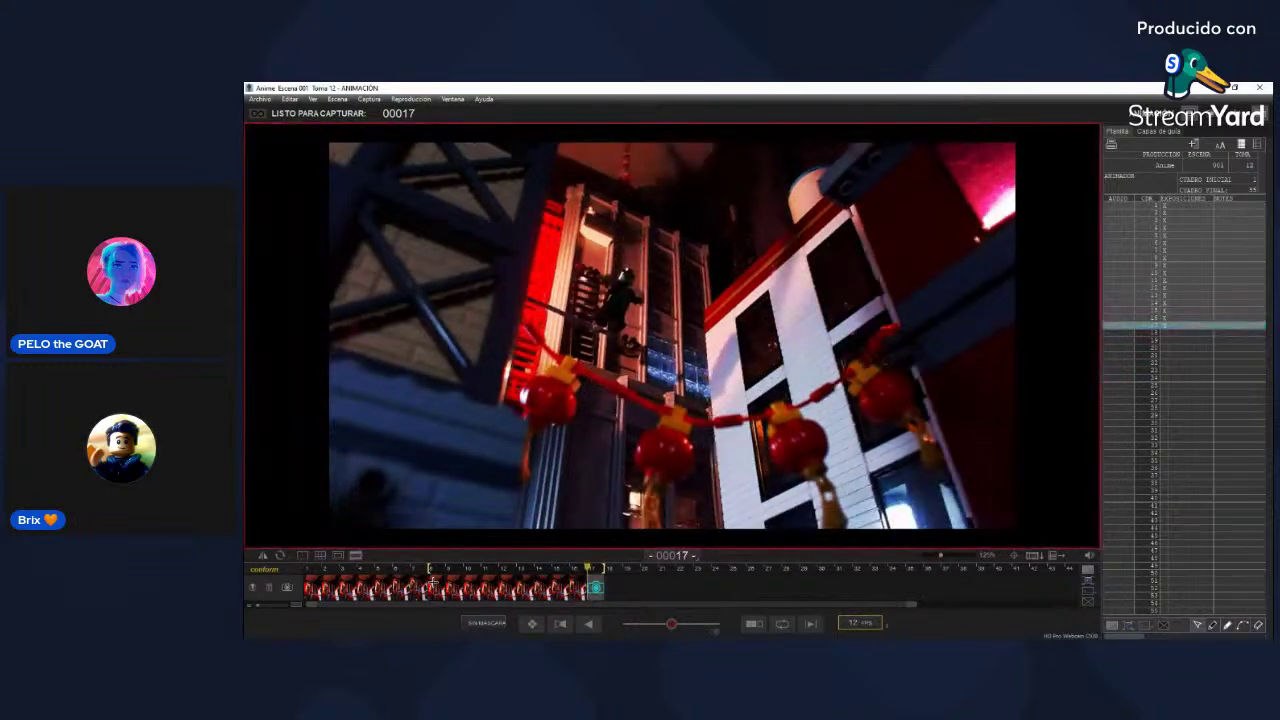
{"action": "key", "text": "Right"}
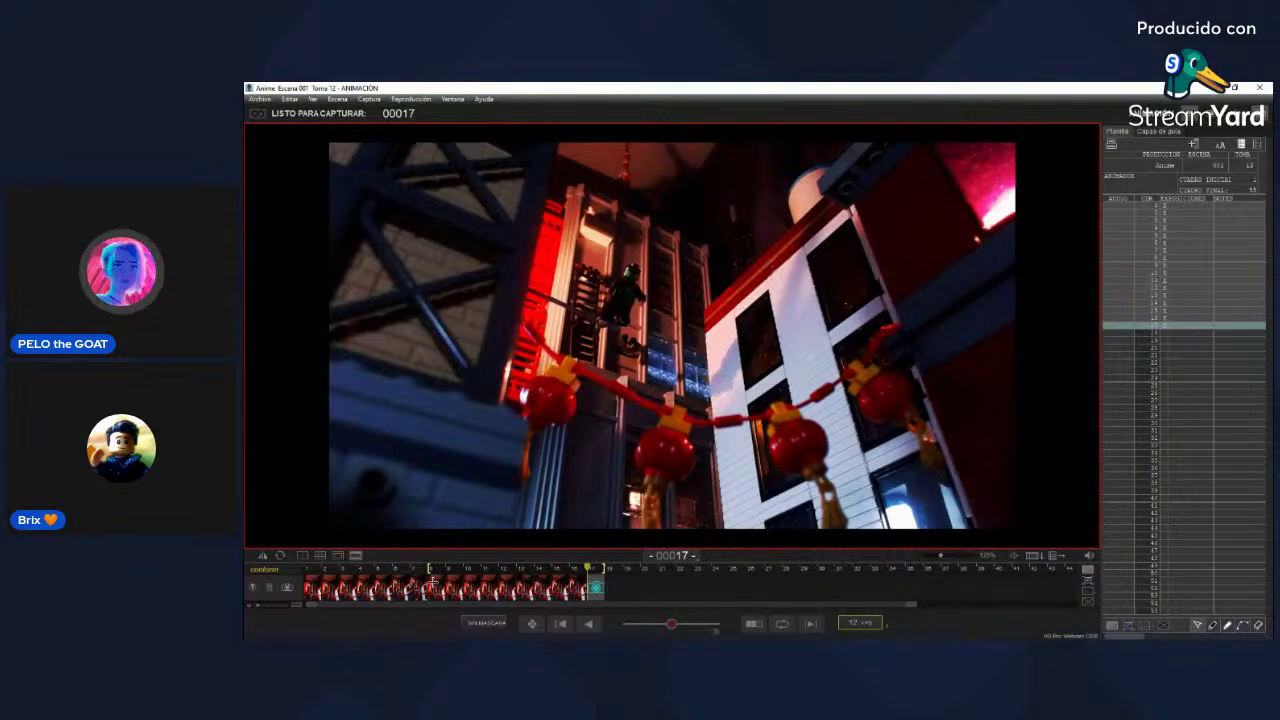
{"action": "key", "text": "0"}
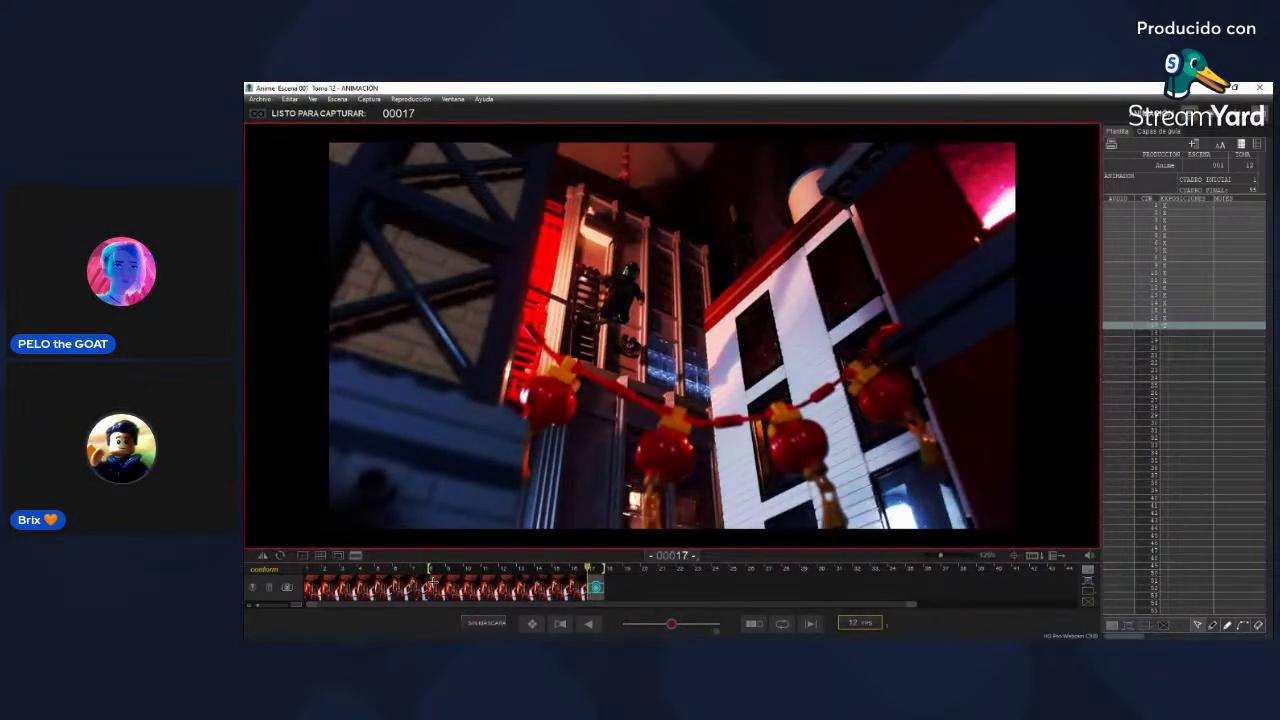
{"action": "key", "text": "Left"}
{"action": "key", "text": "Right"}
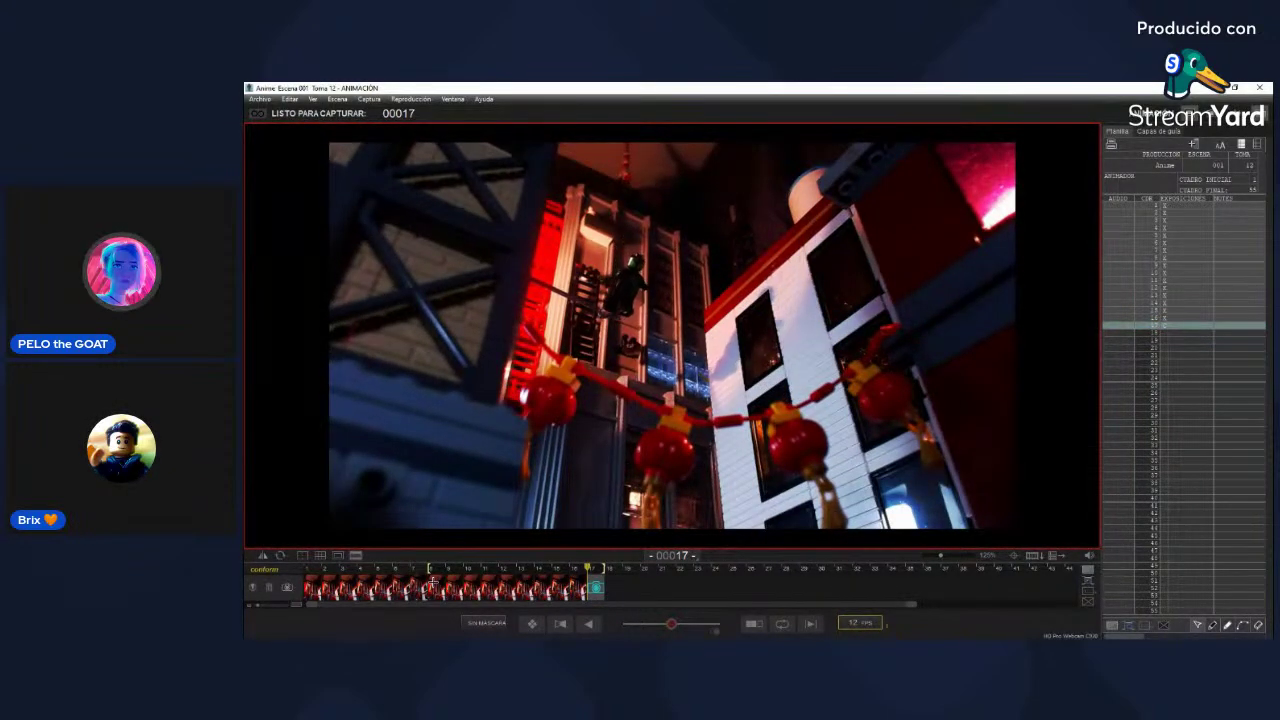
{"action": "key", "text": "Left"}
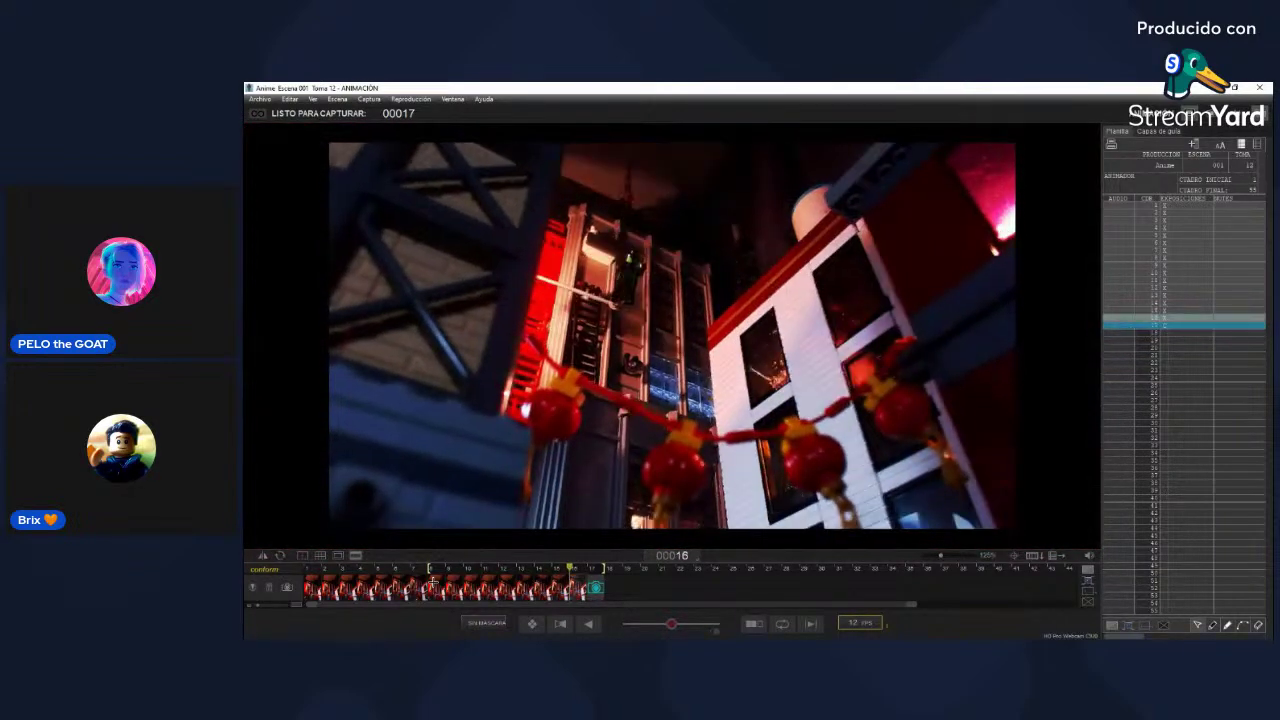
{"action": "key", "text": "Right"}
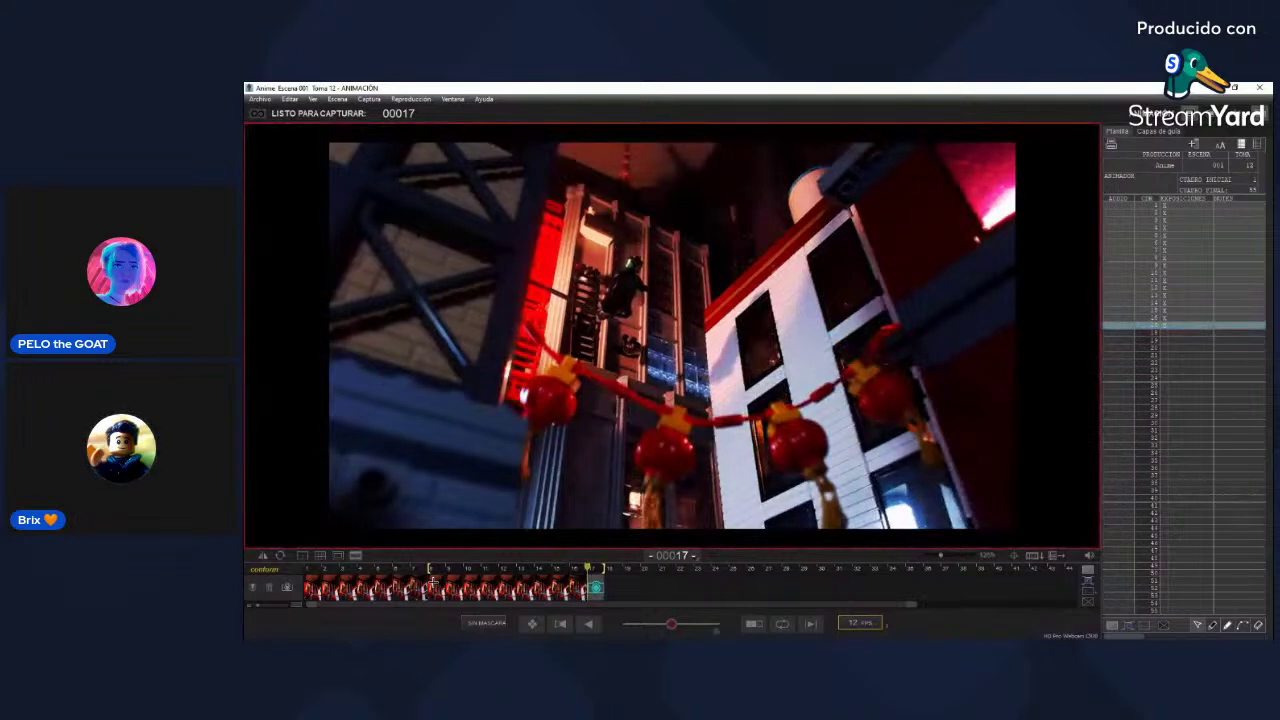
{"action": "key", "text": "Return"}
Step: Play back the latest frames and delete the newly captured frame 17
{"action": "key", "text": "8"}
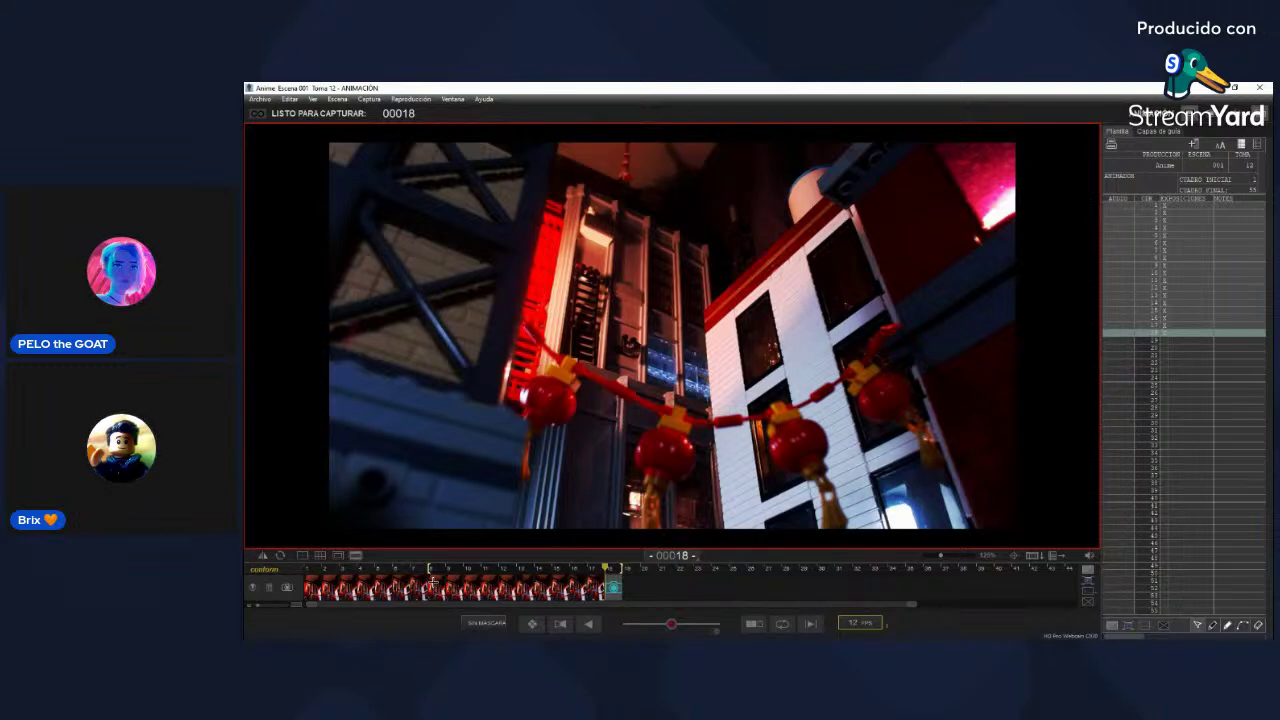
{"action": "key", "text": "0"}
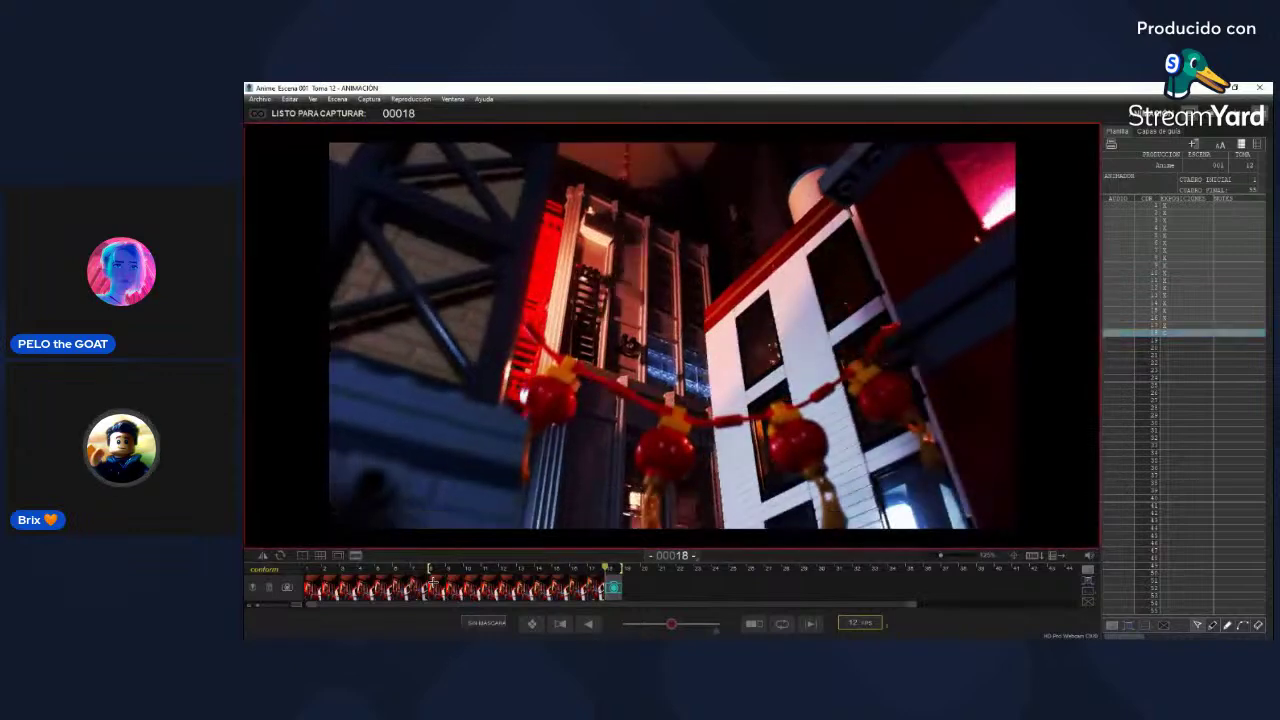
{"action": "key", "text": "0"}
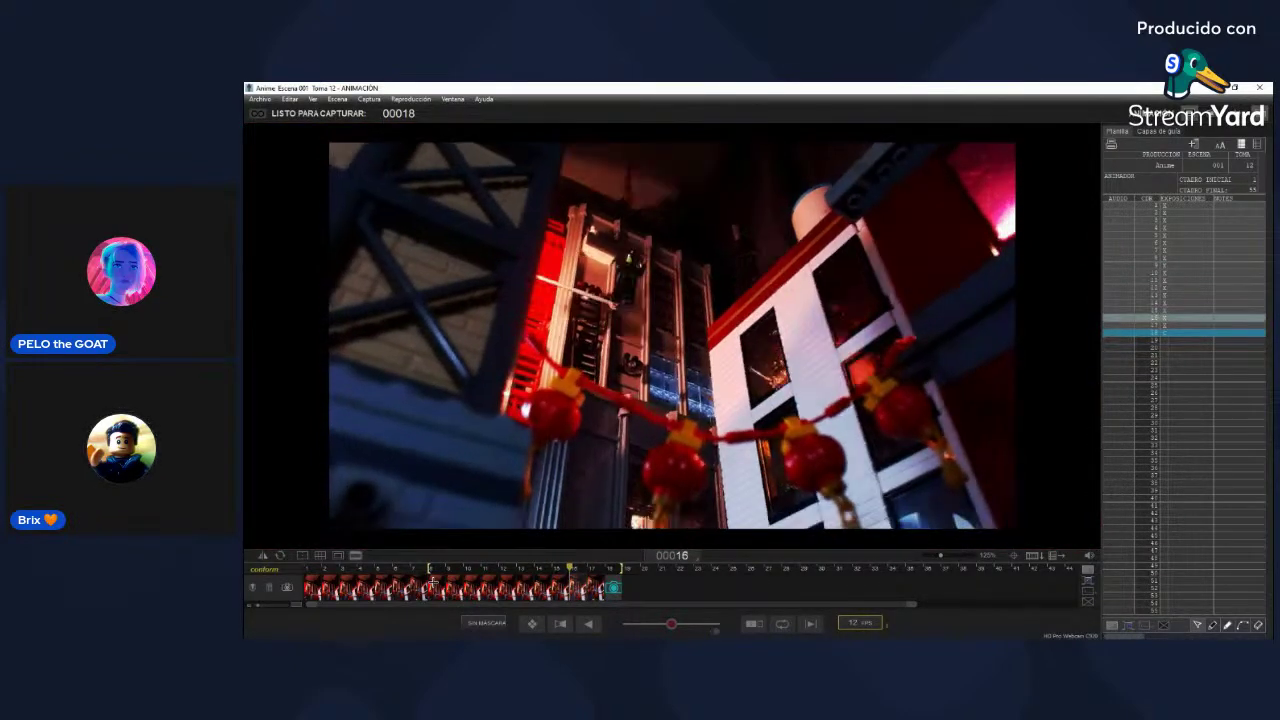
{"action": "key", "text": "Delete"}
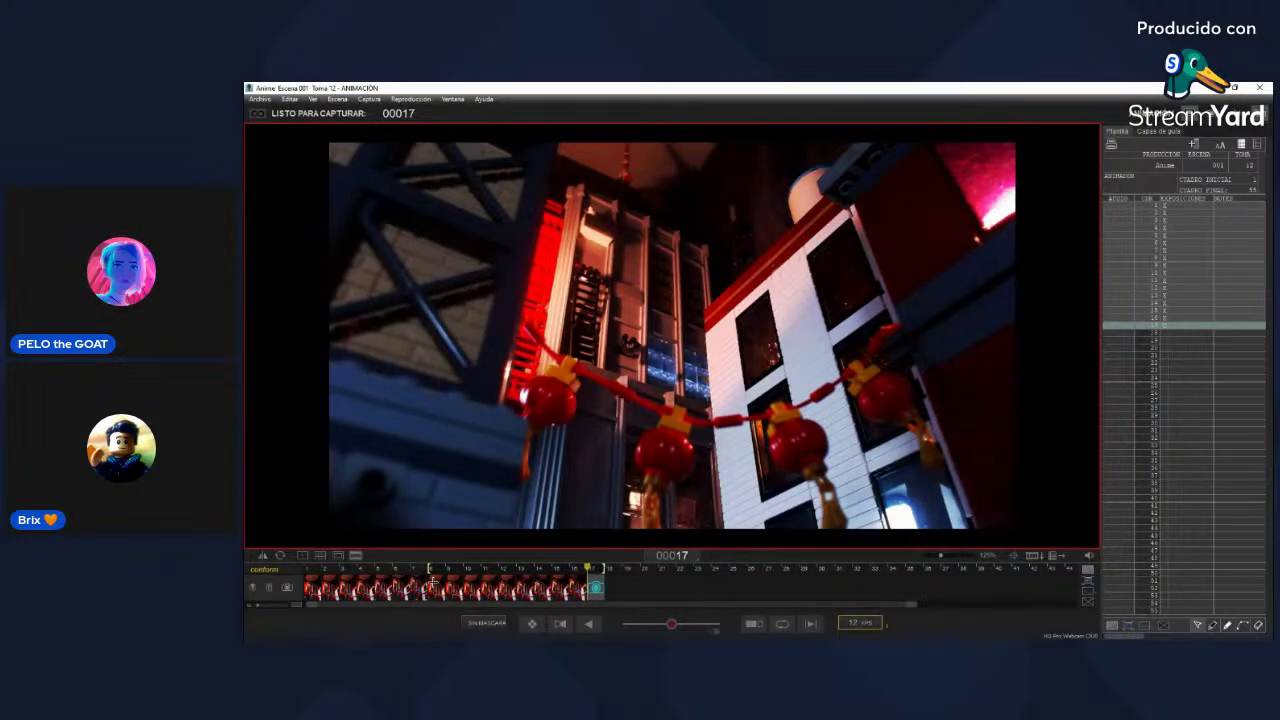
Step: Check the figure's adjusted pose against frame 16 and capture frame 17 again
{"action": "key", "text": "0"}
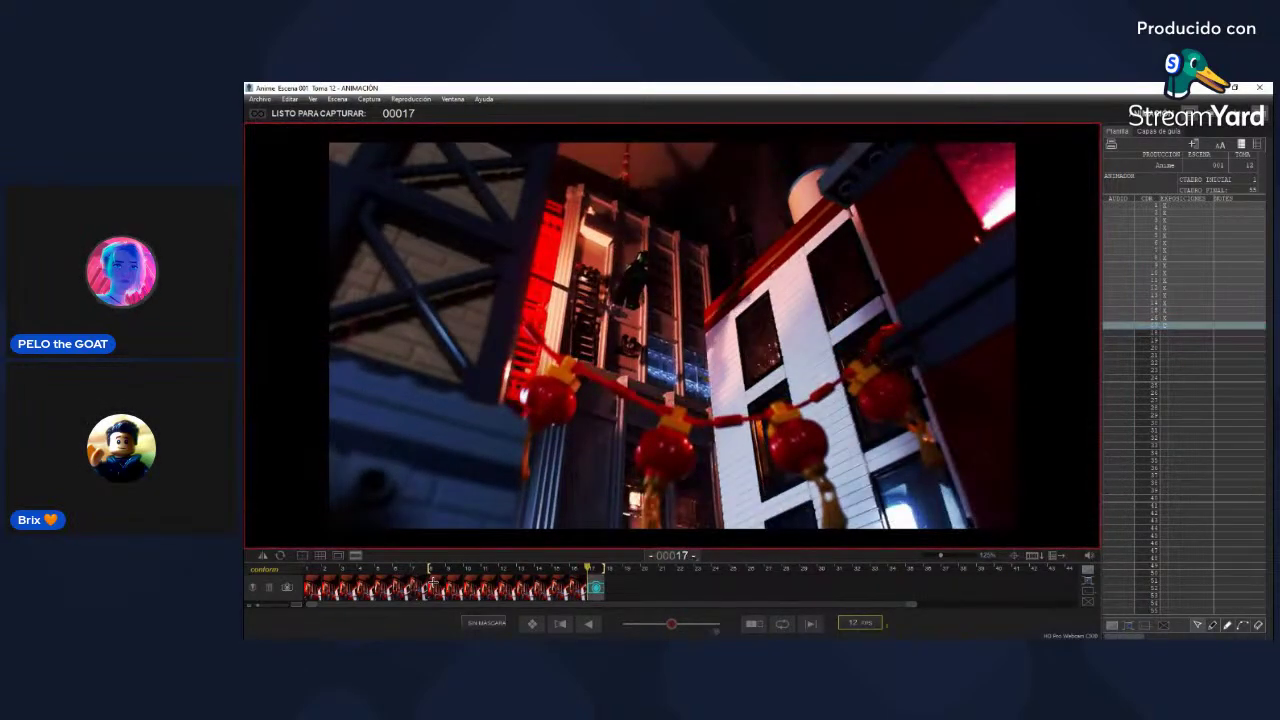
{"action": "key", "text": "0"}
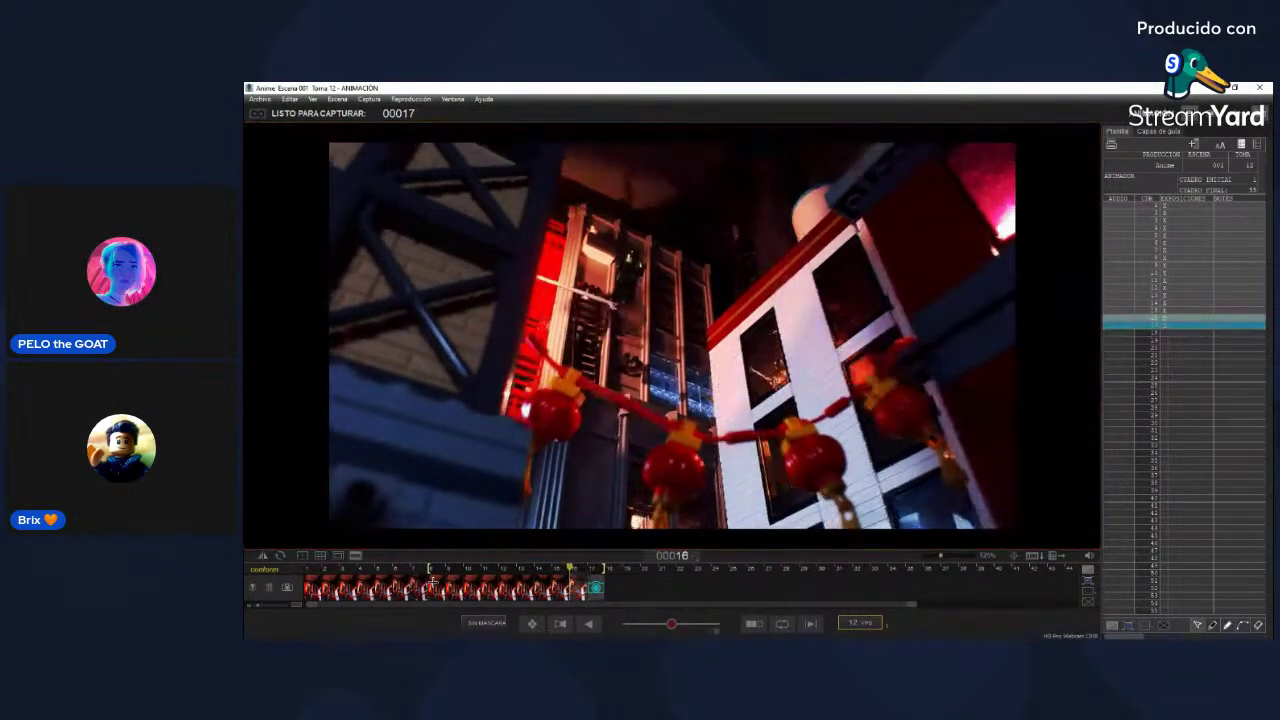
{"action": "key", "text": "Left"}
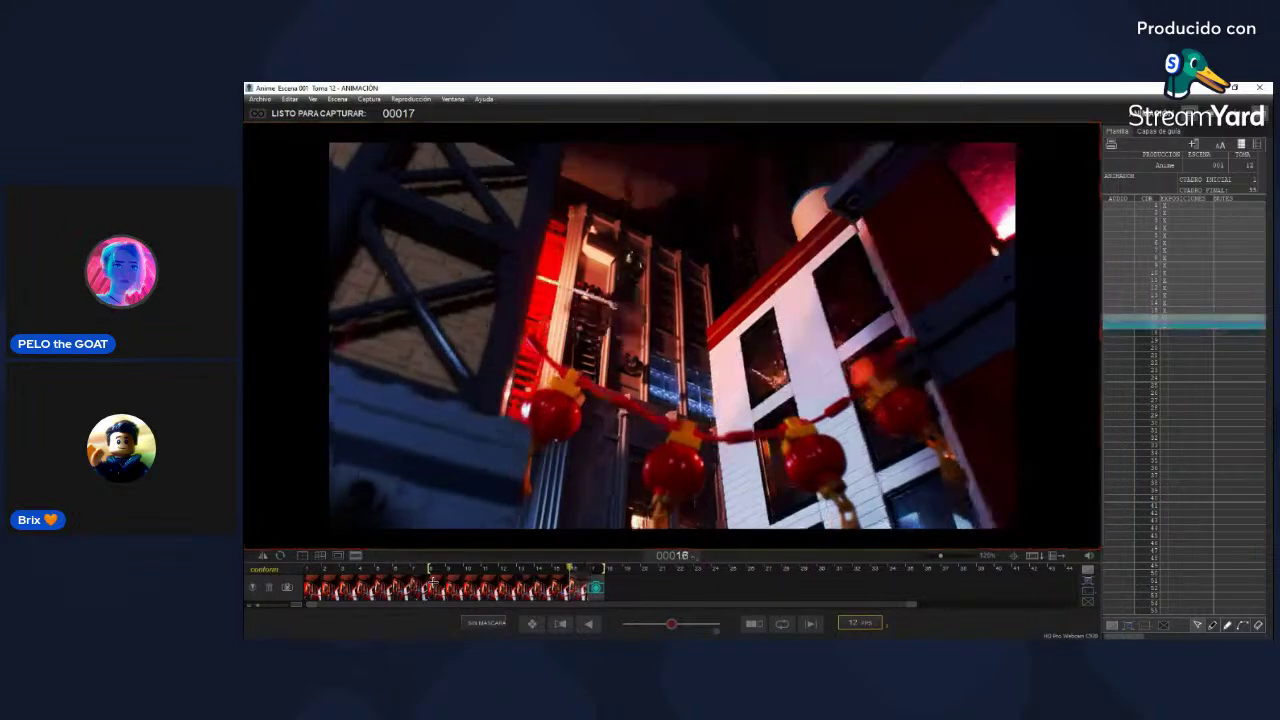
{"action": "key", "text": "Right"}
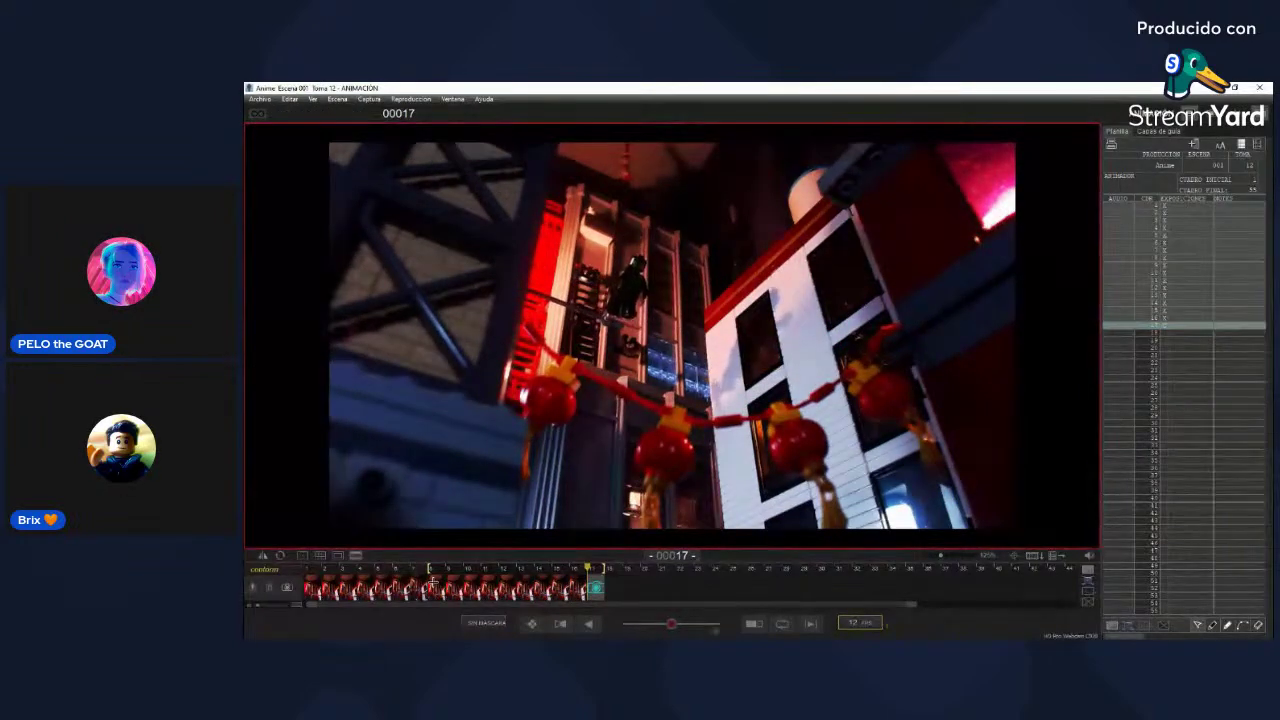
{"action": "key", "text": "Return"}
Step: Step back and forth through the latest frames to examine the movement leading into frame 17
{"action": "key", "text": "Left"}
{"action": "key", "text": "Left"}
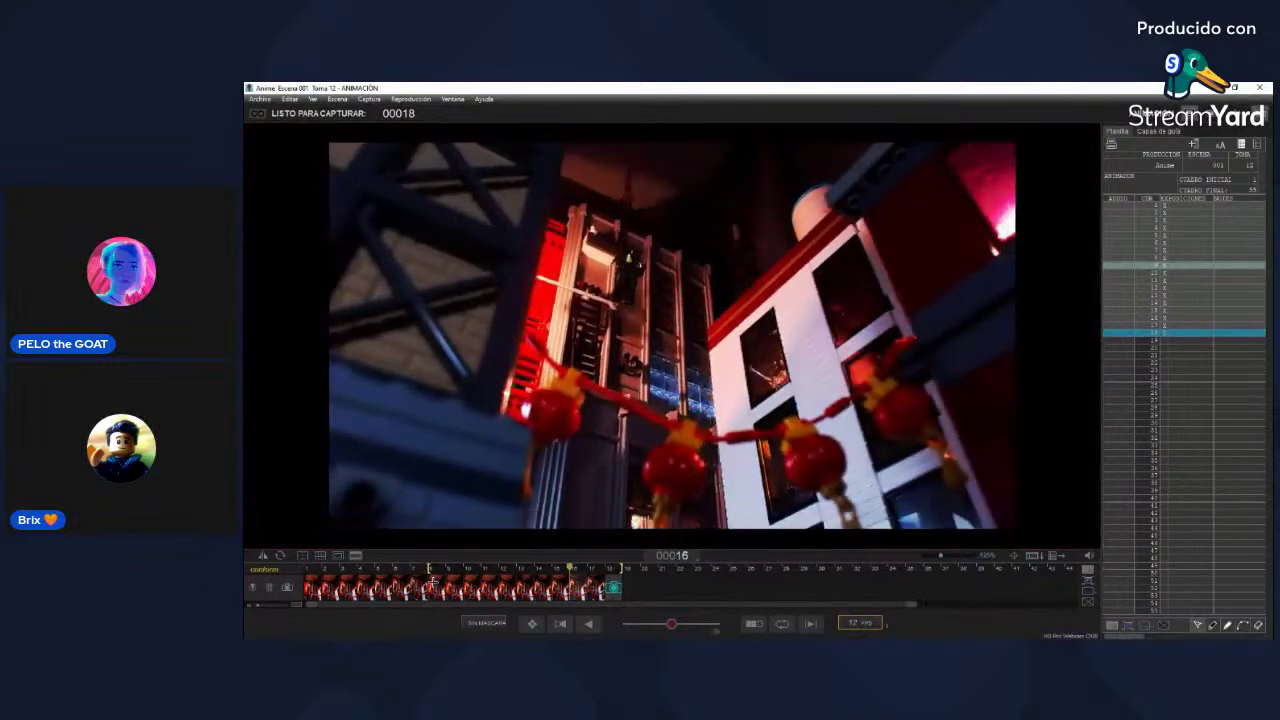
{"action": "key", "text": "Right"}
{"action": "key", "text": "Right"}
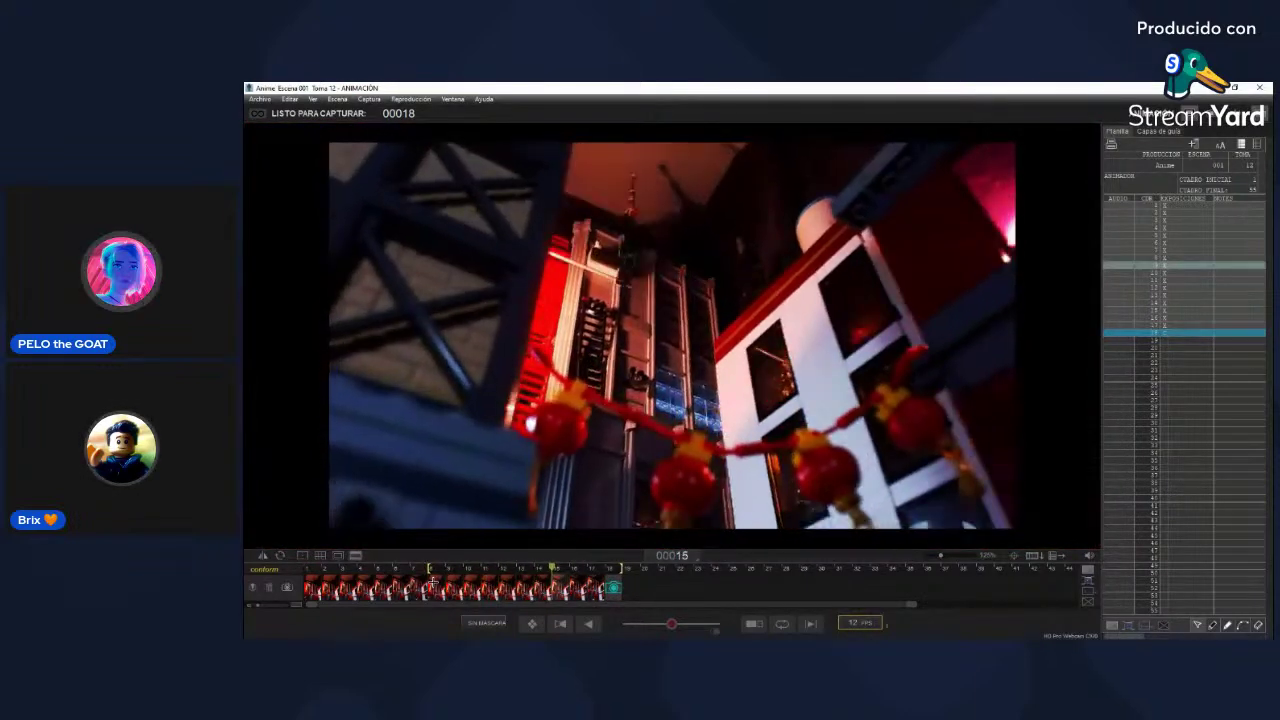
Step: Replace frame 17 with a new capture after checking the figure's pose against frames 15 and 16
{"action": "key", "text": "Delete"}
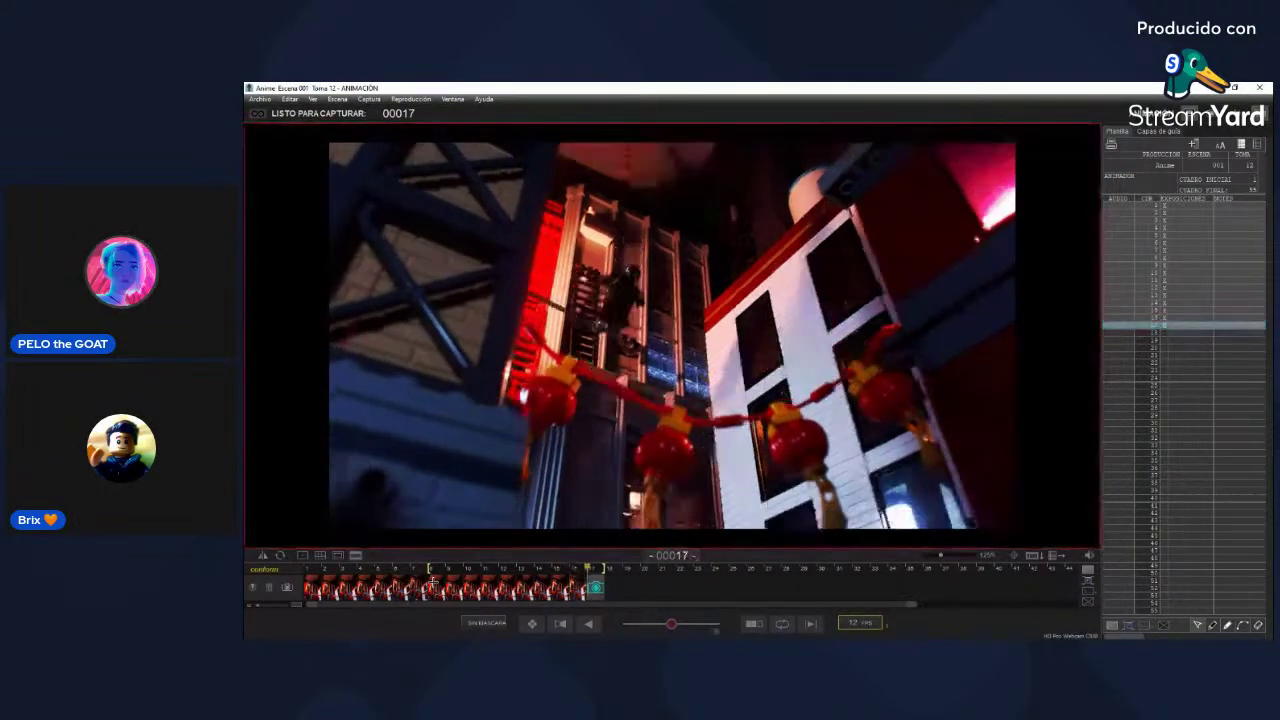
{"action": "key", "text": "Left"}
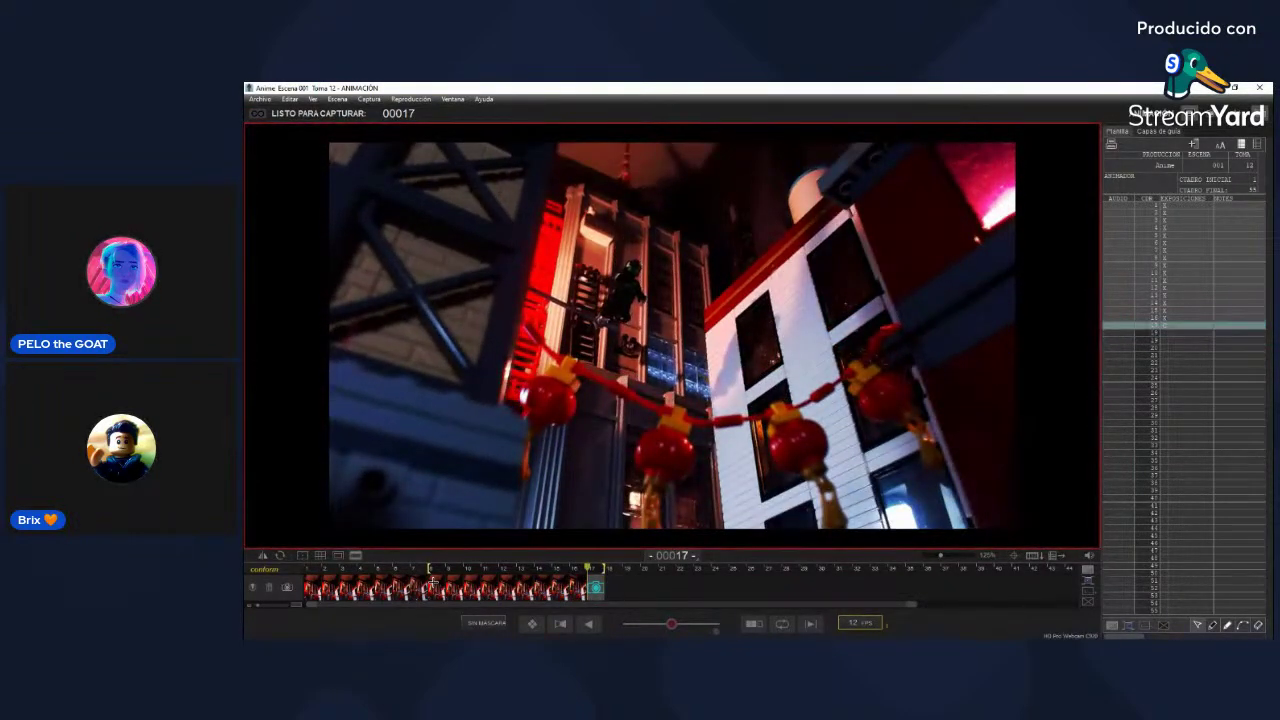
{"action": "key", "text": "Left"}
{"action": "key", "text": "Right"}
{"action": "key", "text": "Right"}
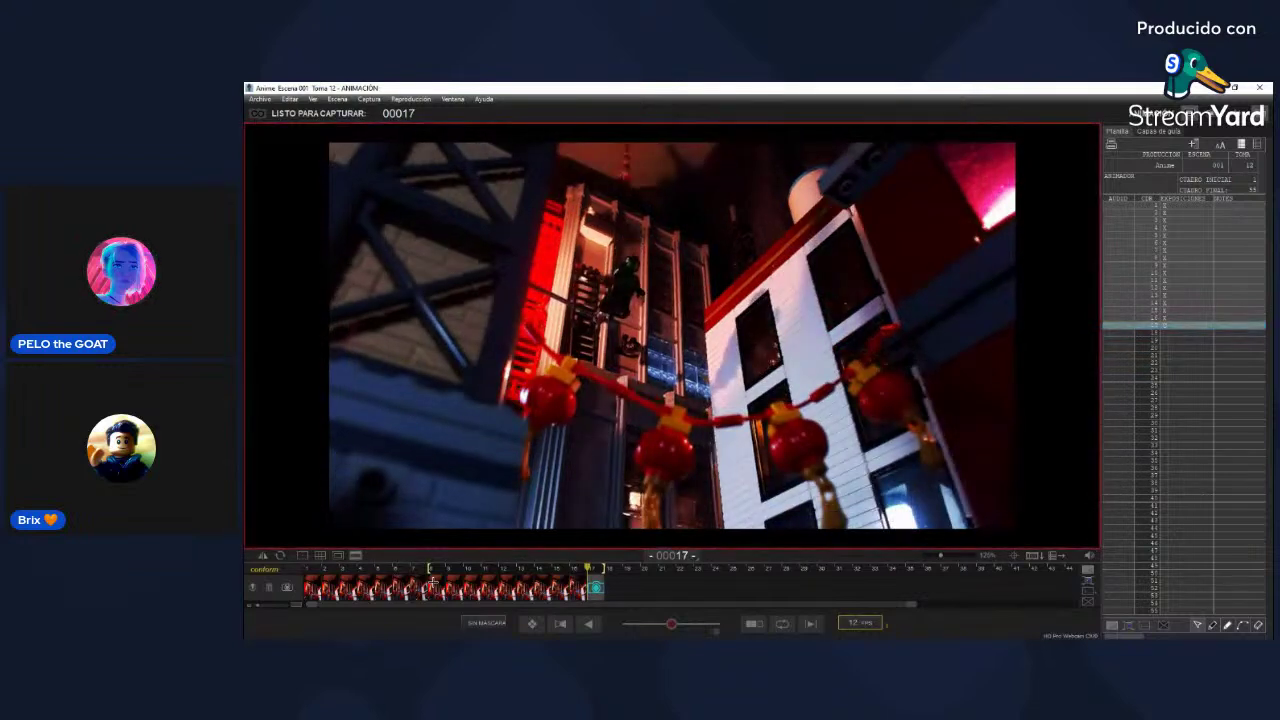
{"action": "key", "text": "Left"}
{"action": "key", "text": "Left"}
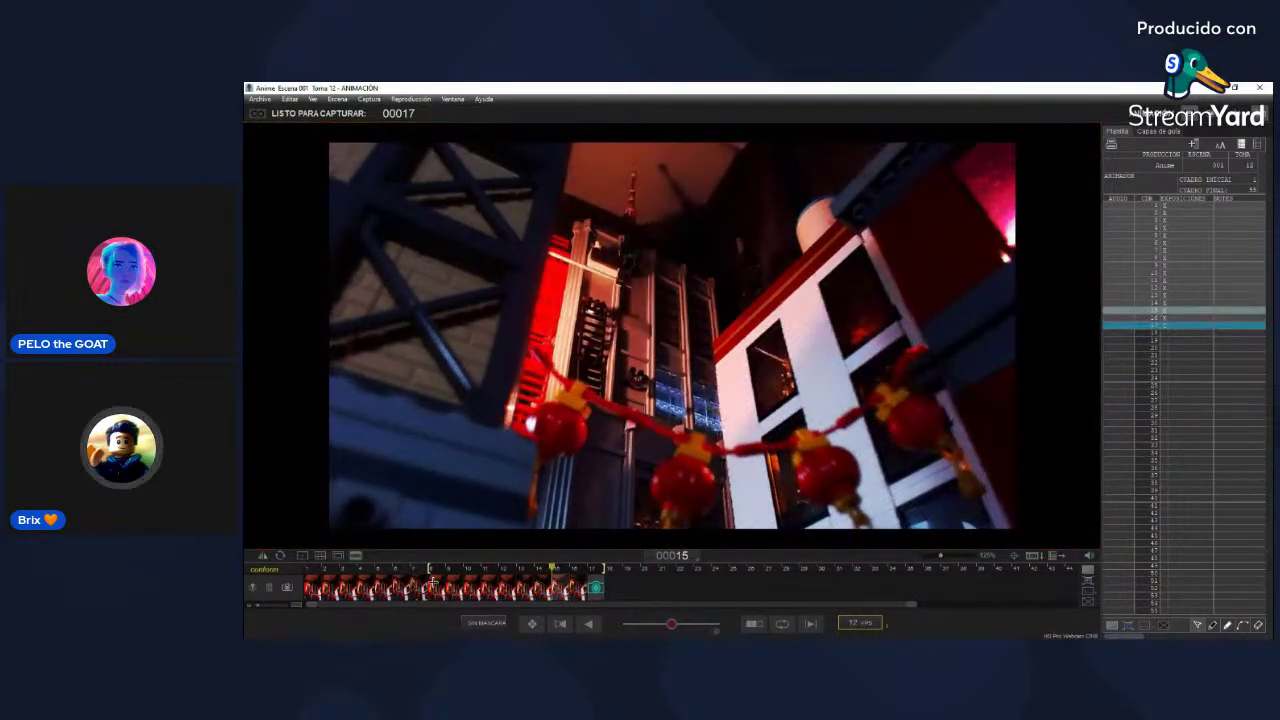
{"action": "key", "text": "Right"}
{"action": "key", "text": "Right"}
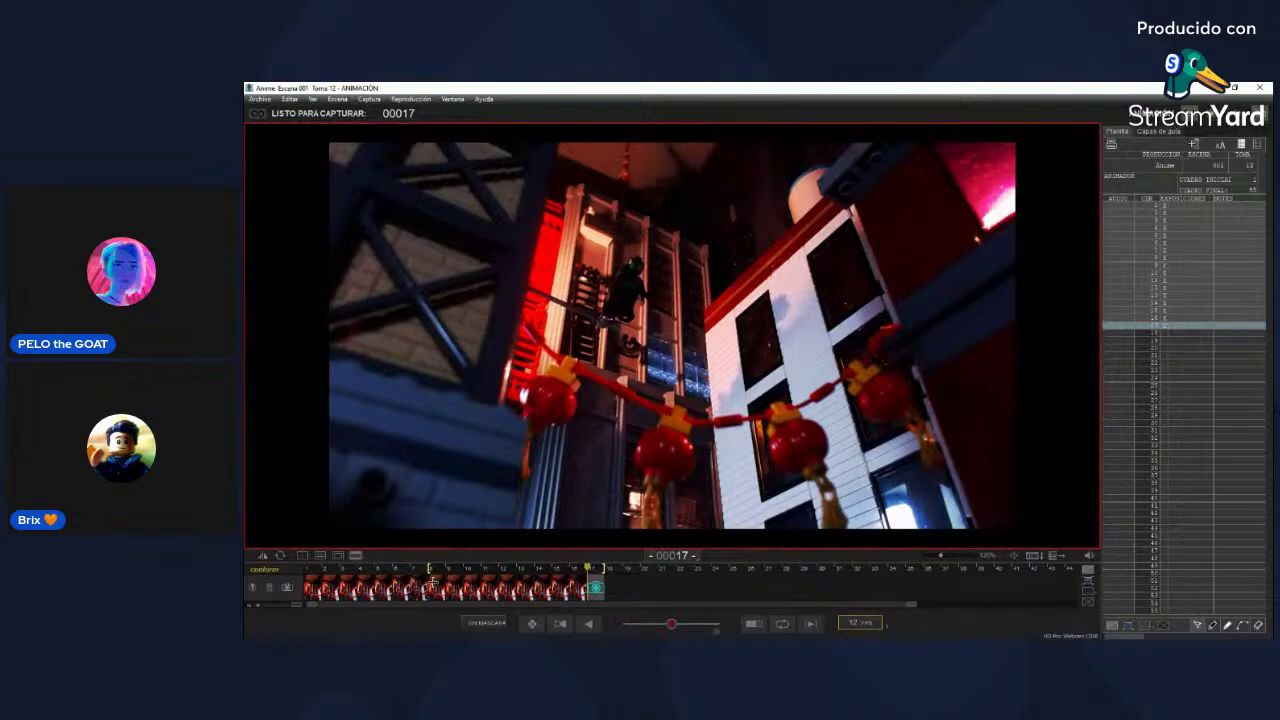
{"action": "key", "text": "Return"}
{"action": "key", "text": "6"}
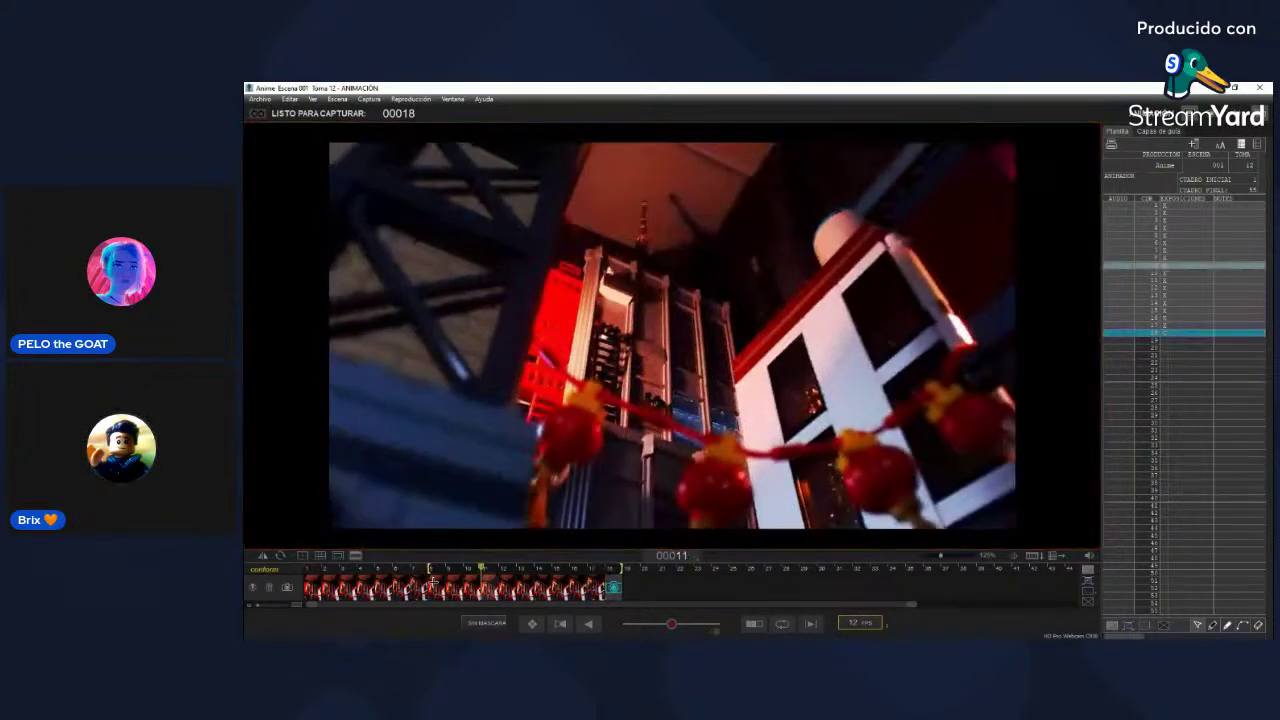
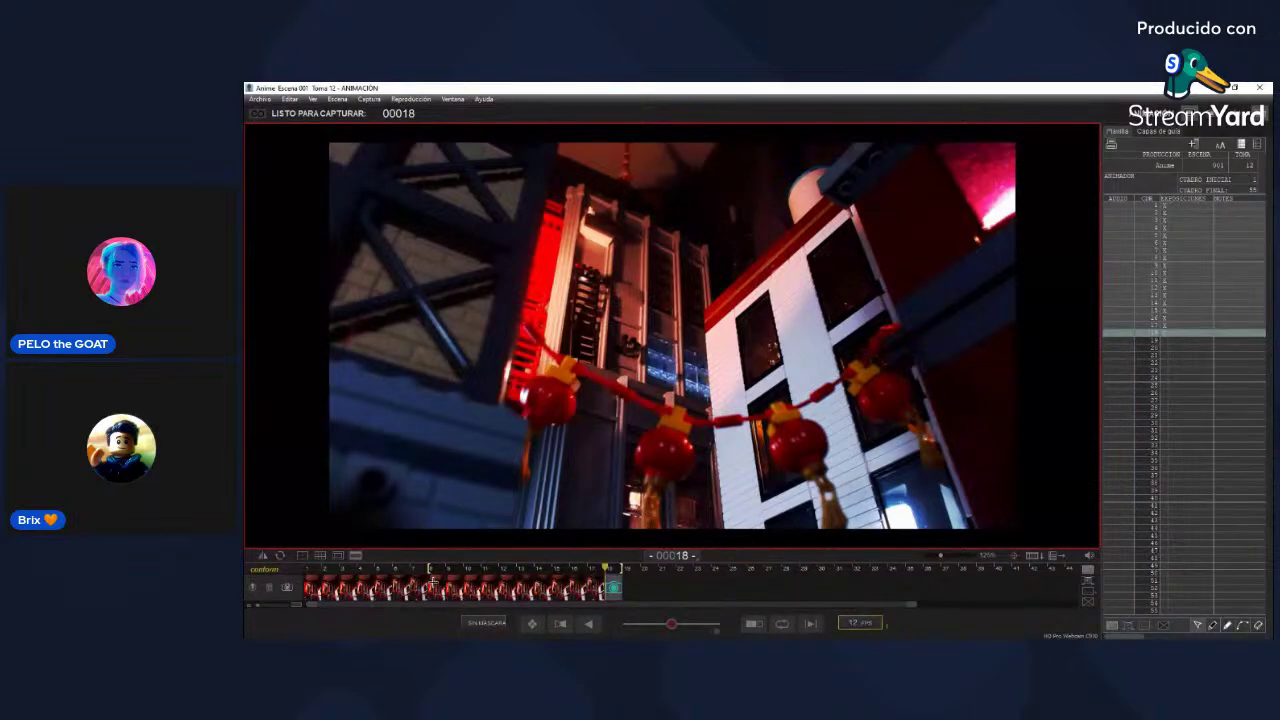
Step: Capture frame 18 as a clean plate of the set without the figure
{"action": "key", "text": "space"}
{"action": "key", "text": "Return"}
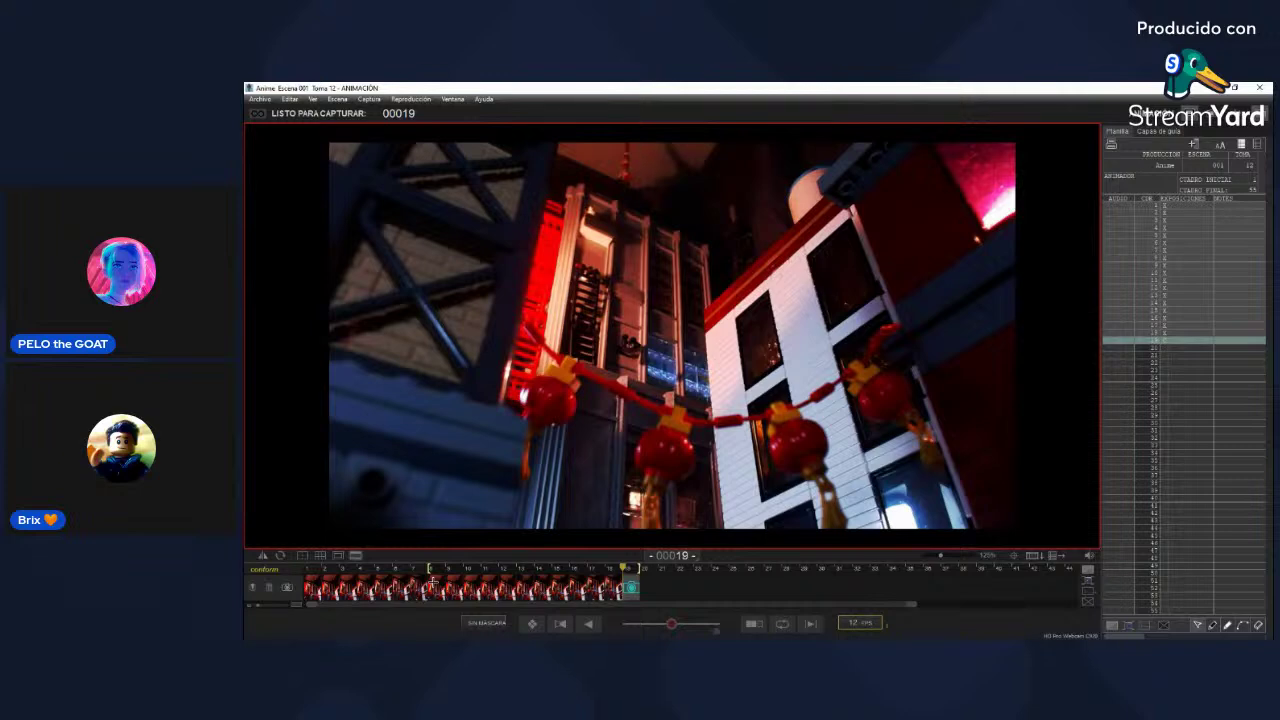
{"action": "key", "text": "space"}
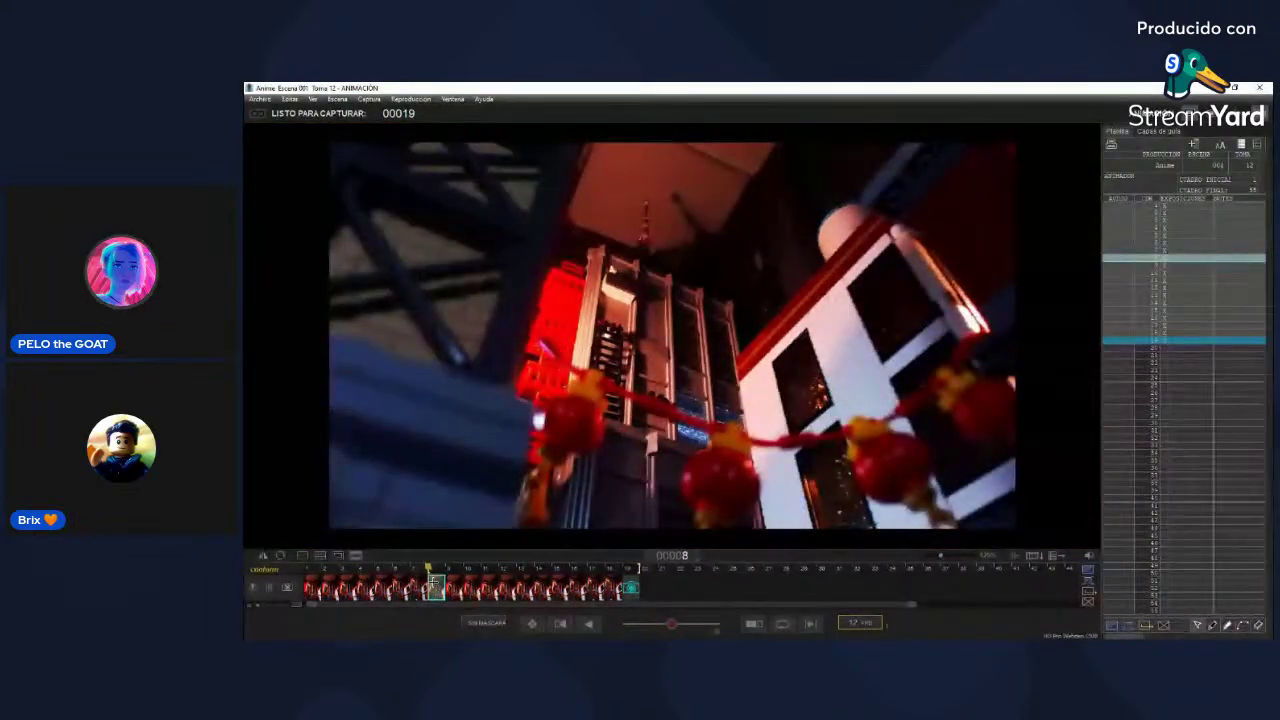
Step: Delete frame 7 from the timeline and return to the live view for frame 18
{"action": "key", "text": "Left"}
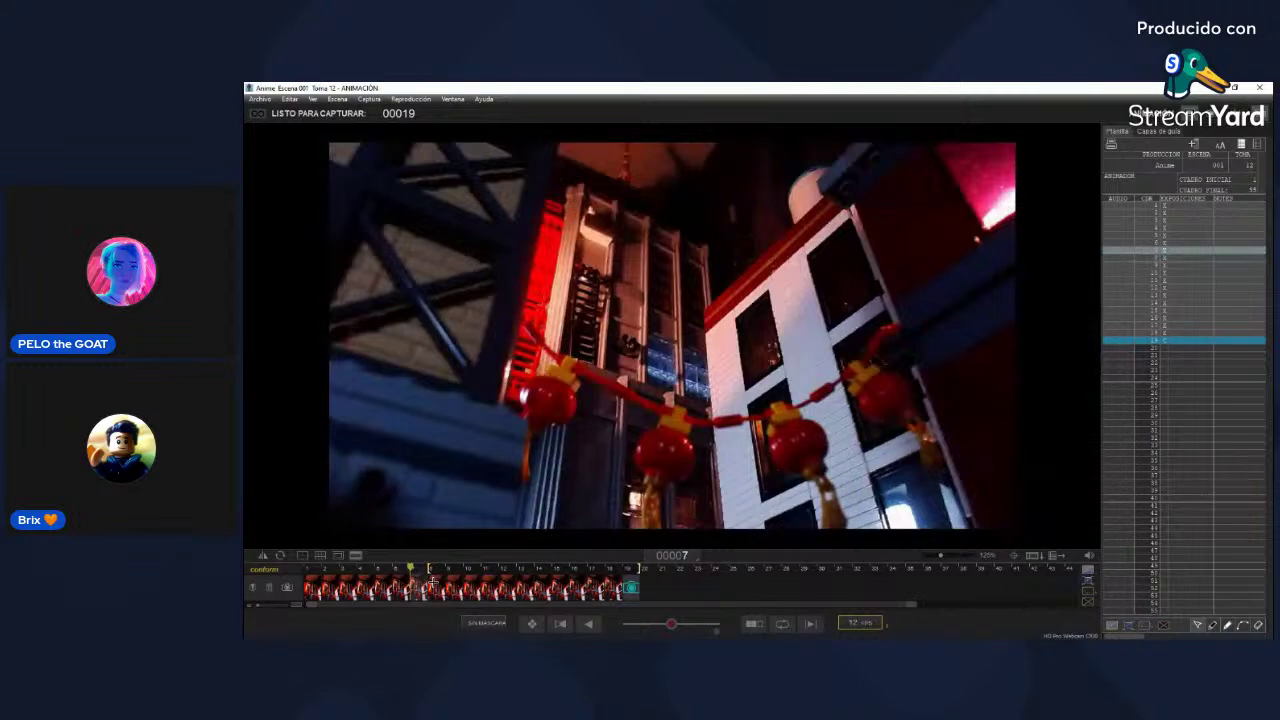
{"action": "left_click", "coordinate": [419, 588]}
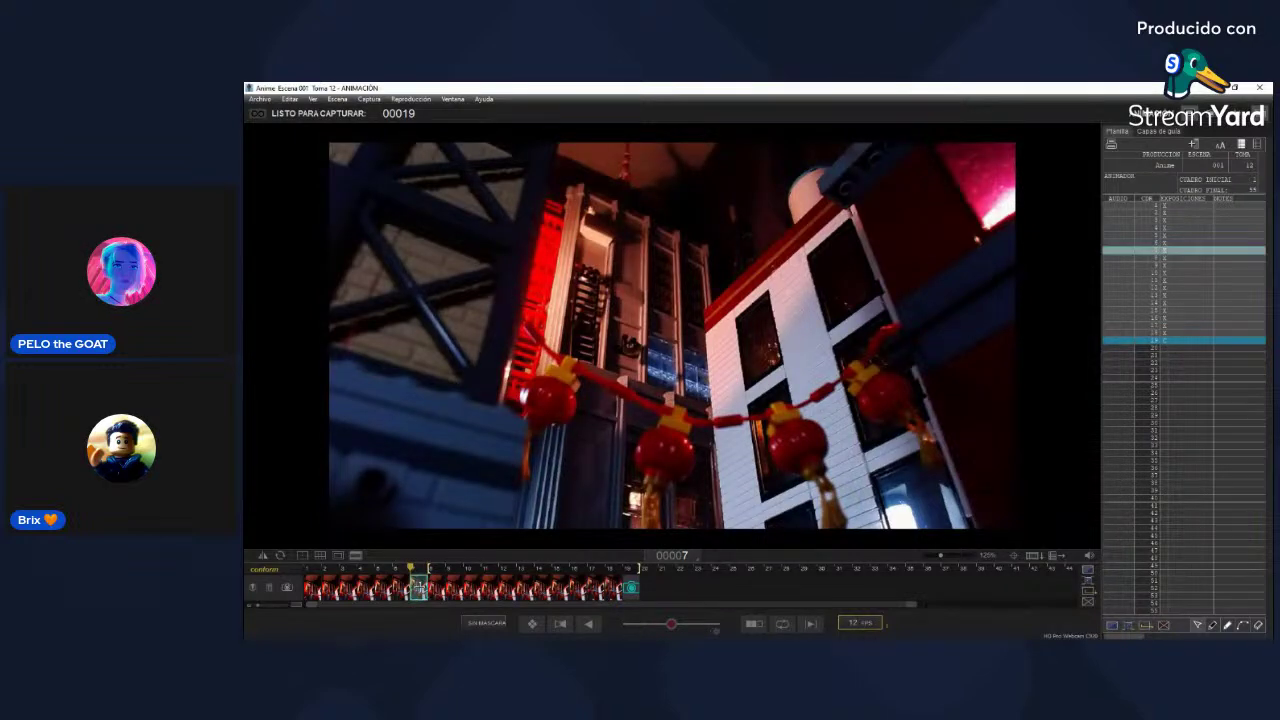
{"action": "key", "text": "Delete"}
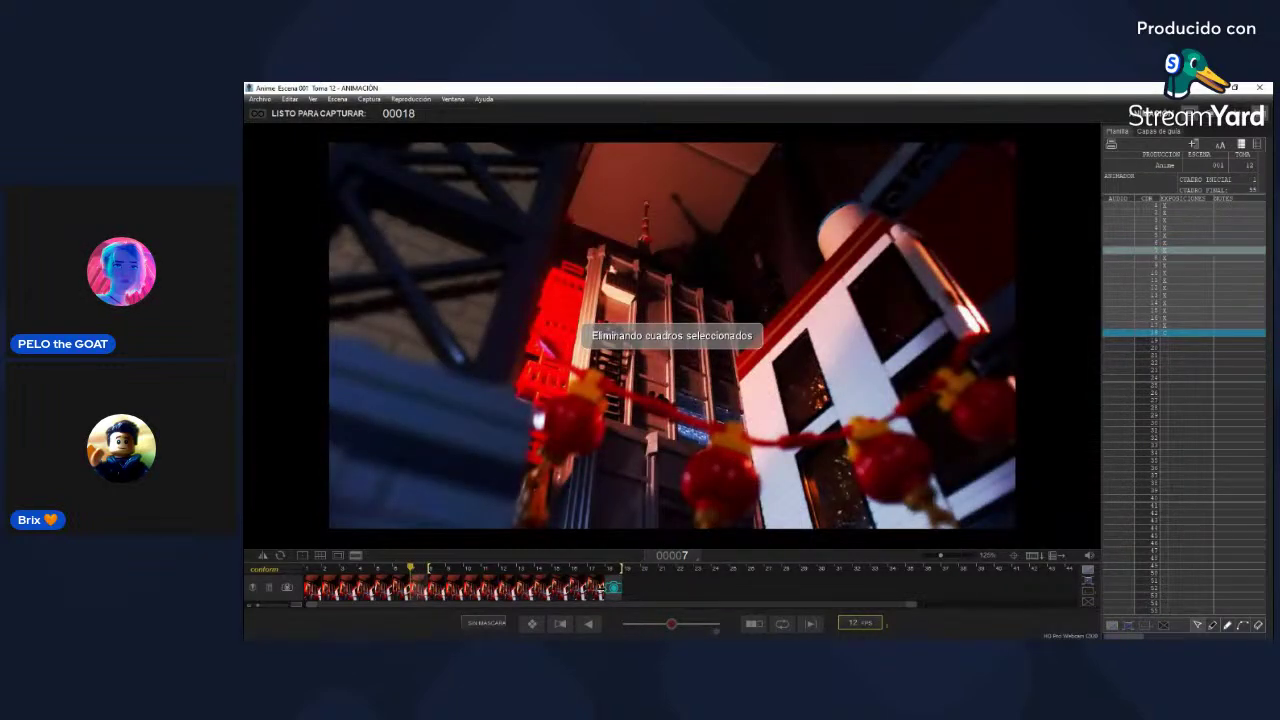
{"action": "left_click", "coordinate": [420, 588]}
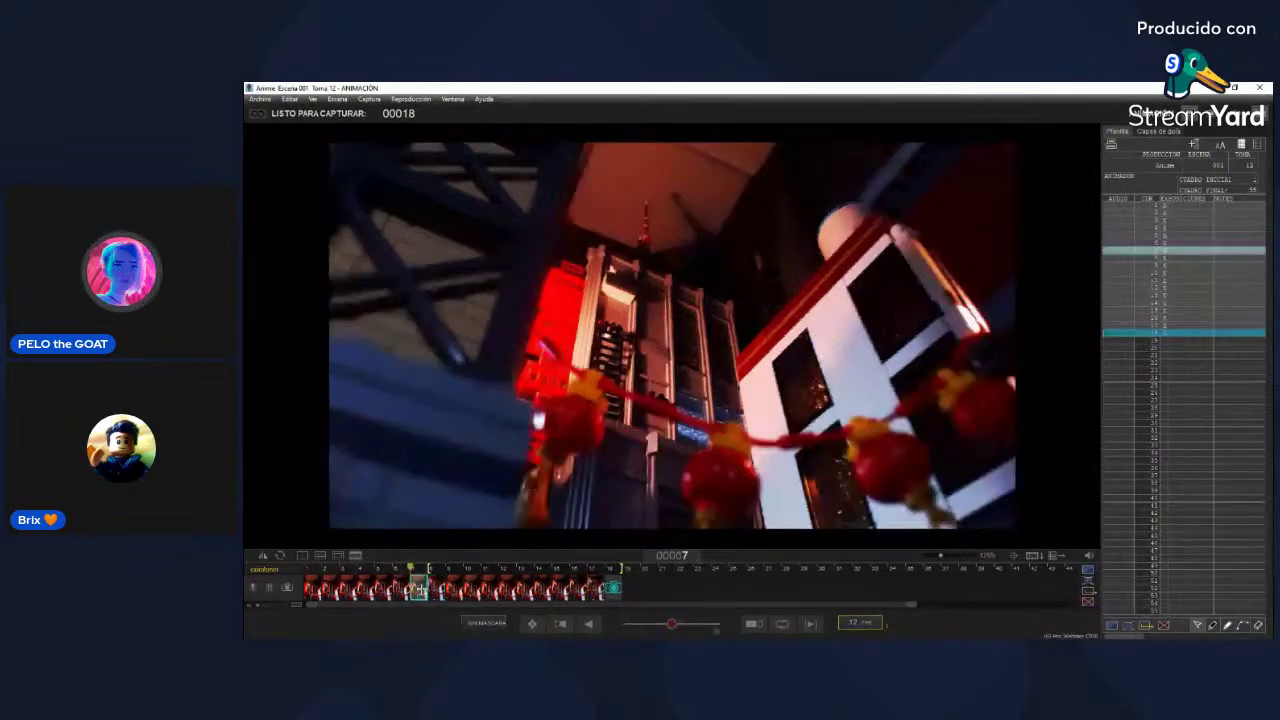
{"action": "left_click", "coordinate": [436, 588], "text": "shift"}
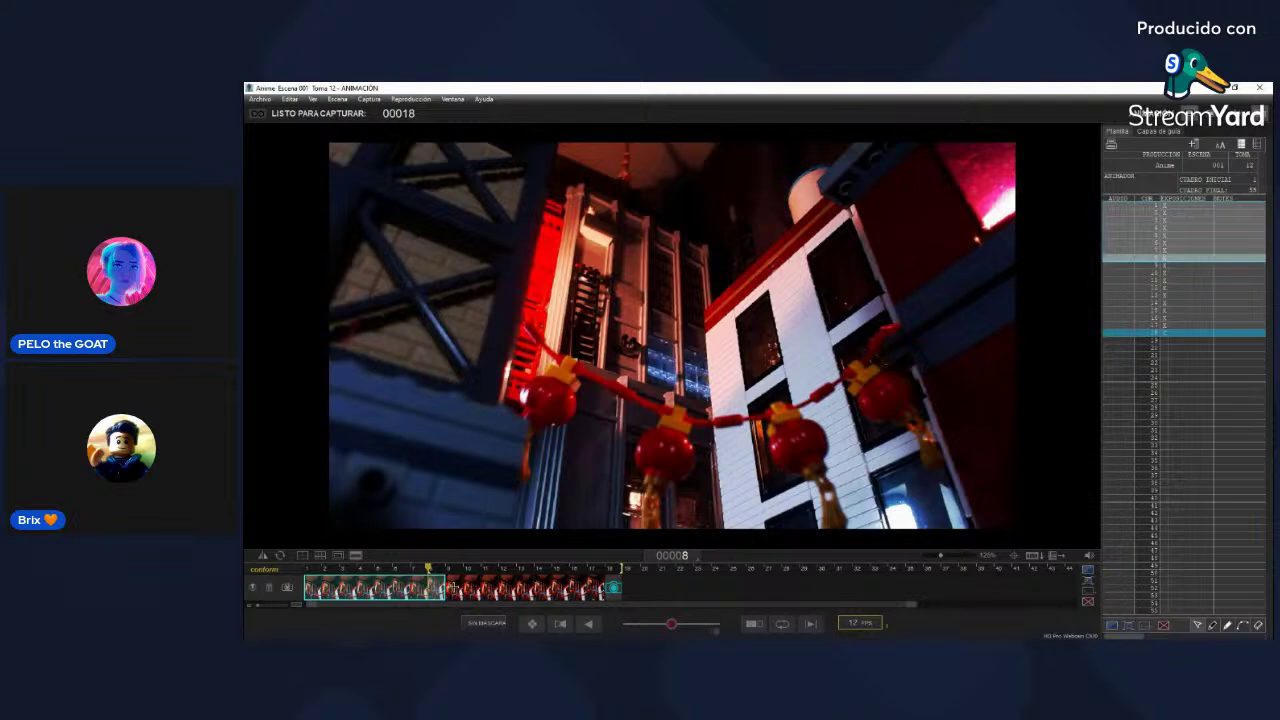
{"action": "left_click_drag", "start_coordinate": [428, 588], "coordinate": [607, 567]}
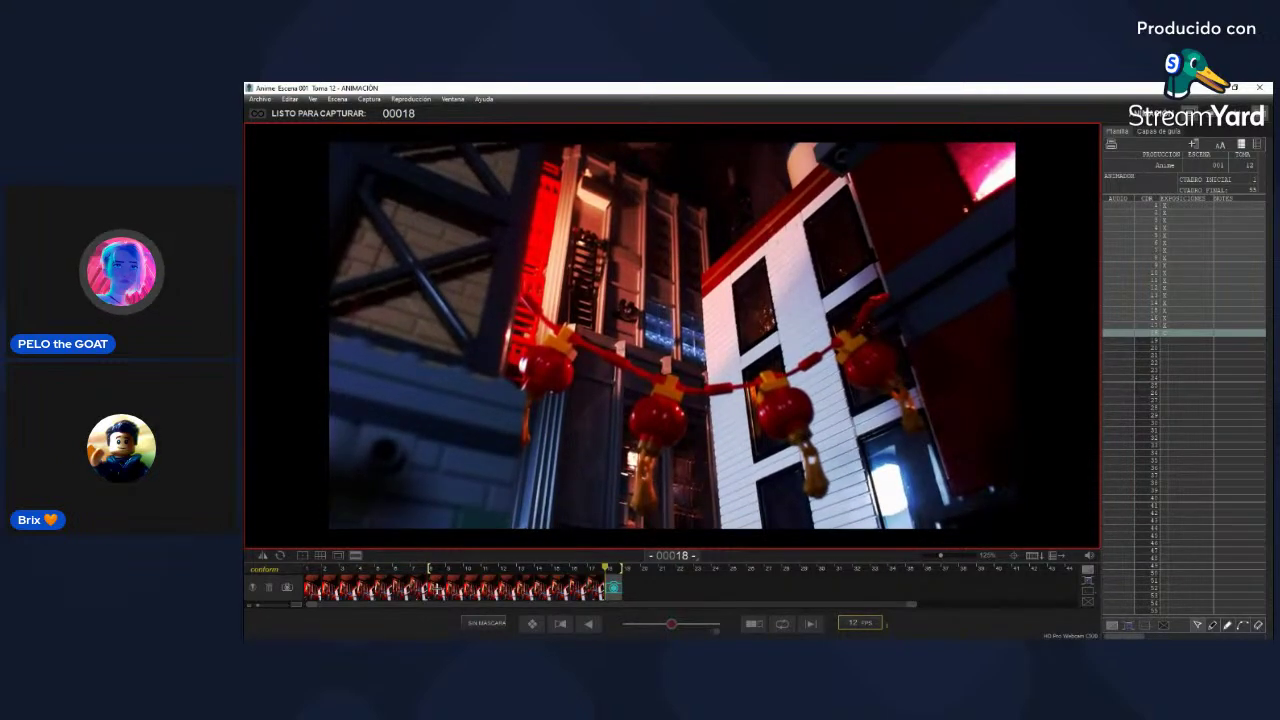
Step: Check the shifted camera framing in the live view for frame 18 against playback of the captured frames
{"action": "key", "text": "0"}
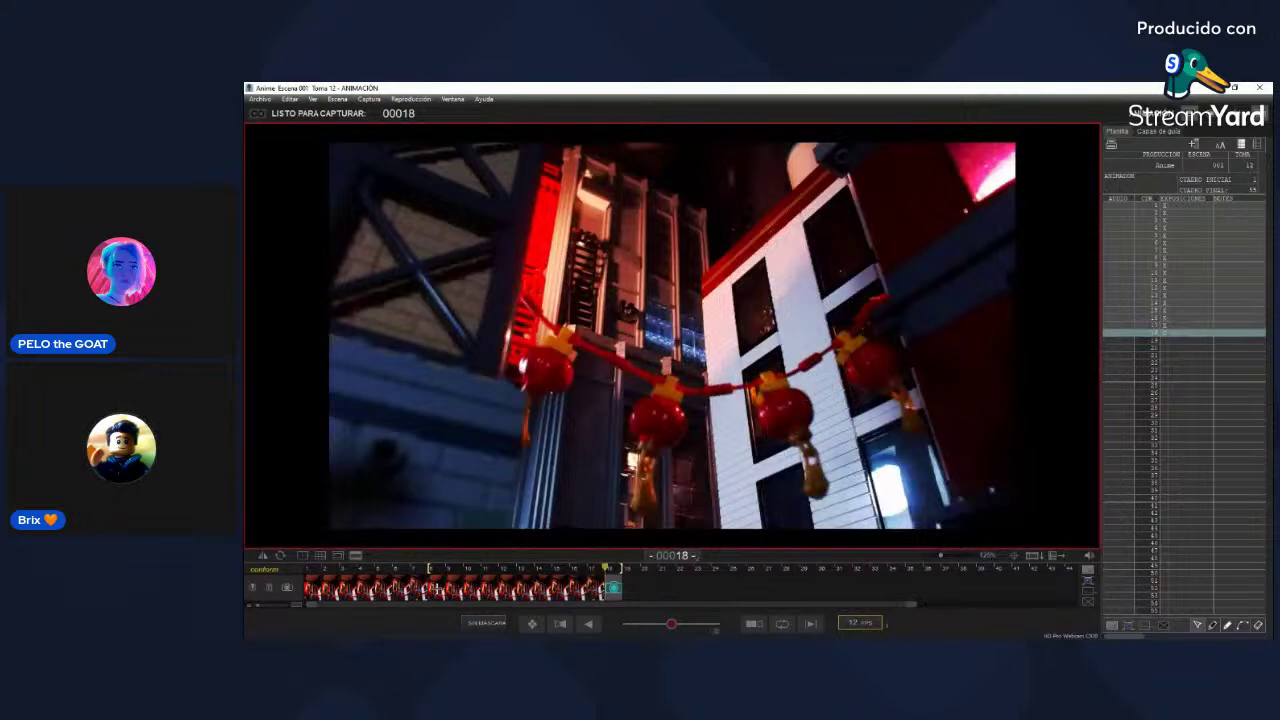
{"action": "key", "text": "0"}
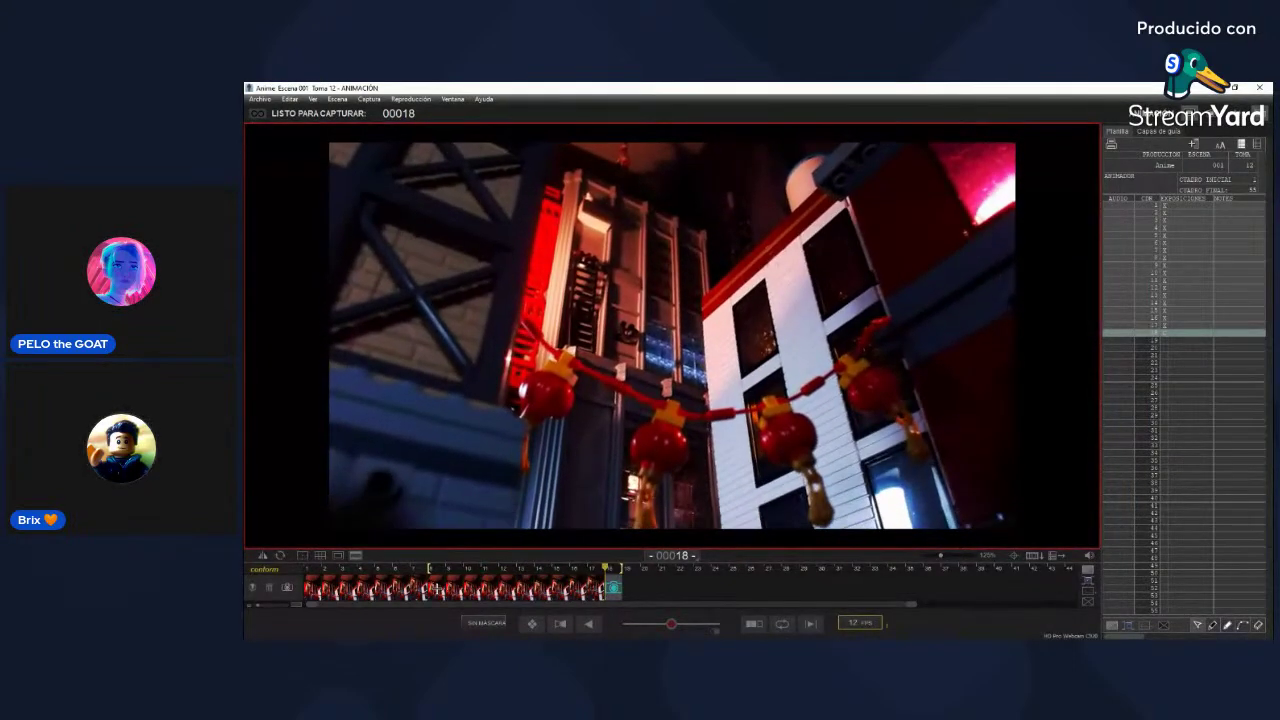
{"action": "key", "text": "Return"}
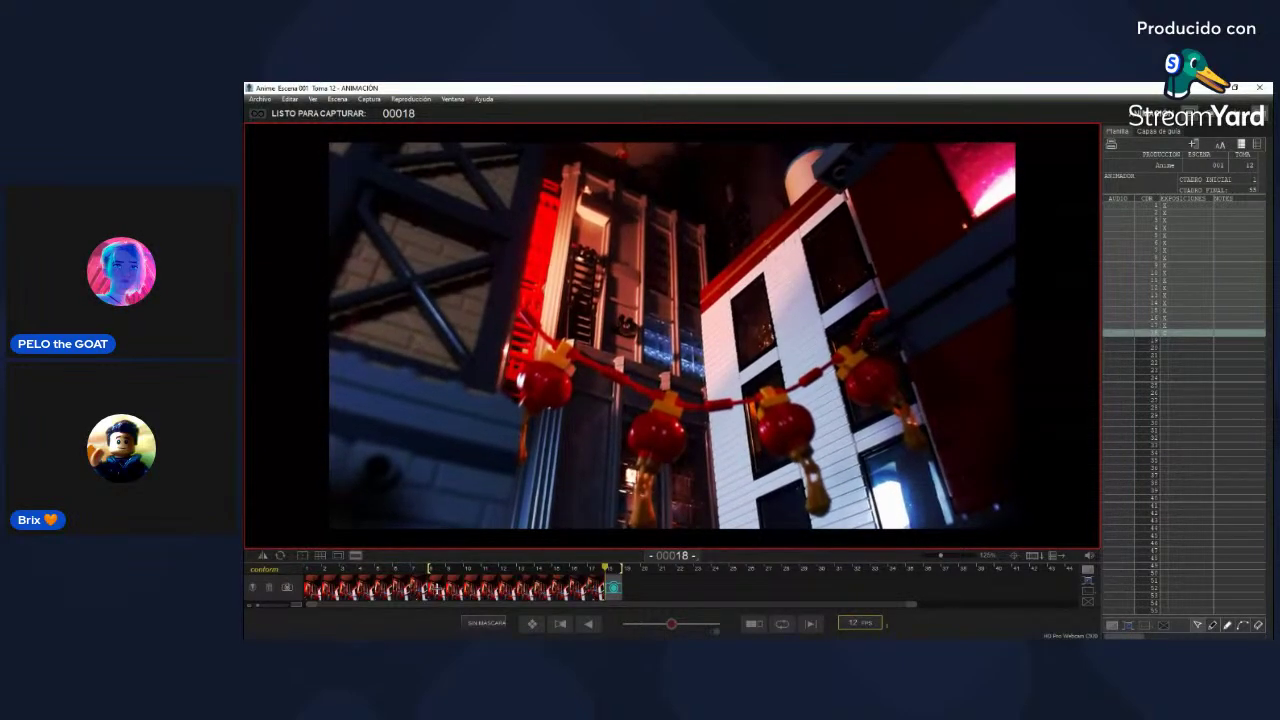
{"action": "key", "text": "0"}
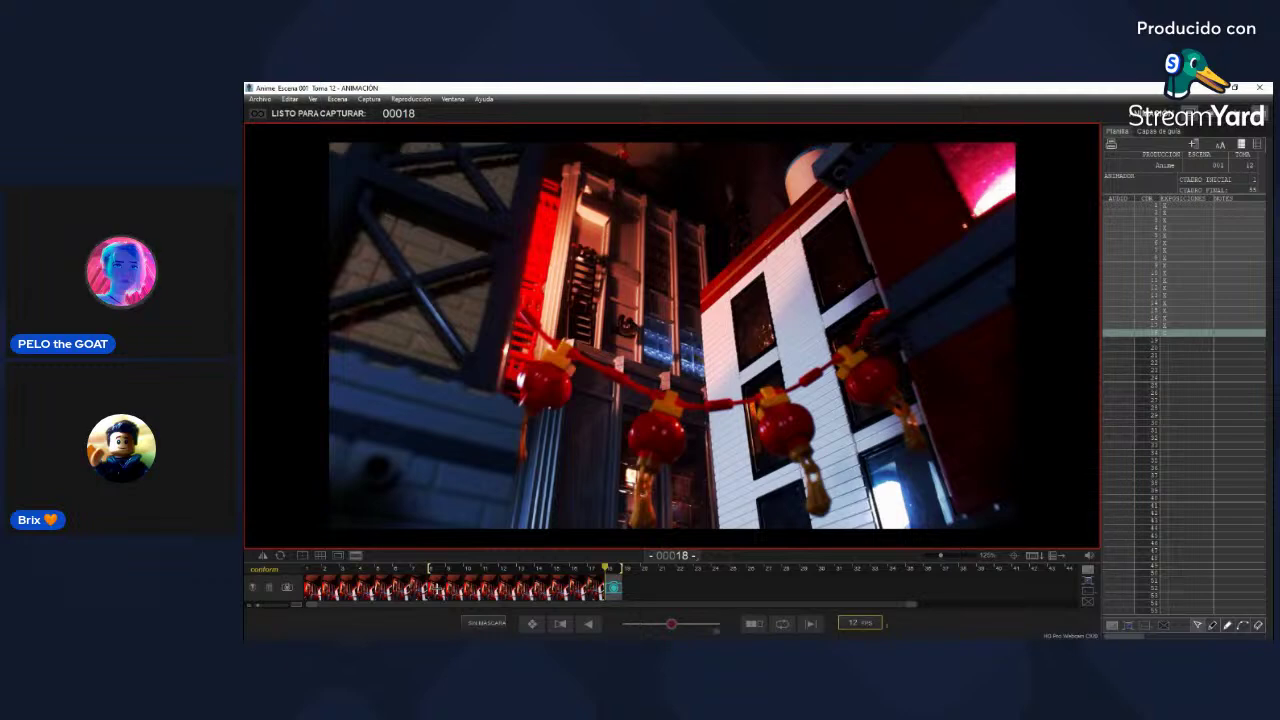
{"action": "key", "text": "0"}
{"action": "key", "text": "0"}
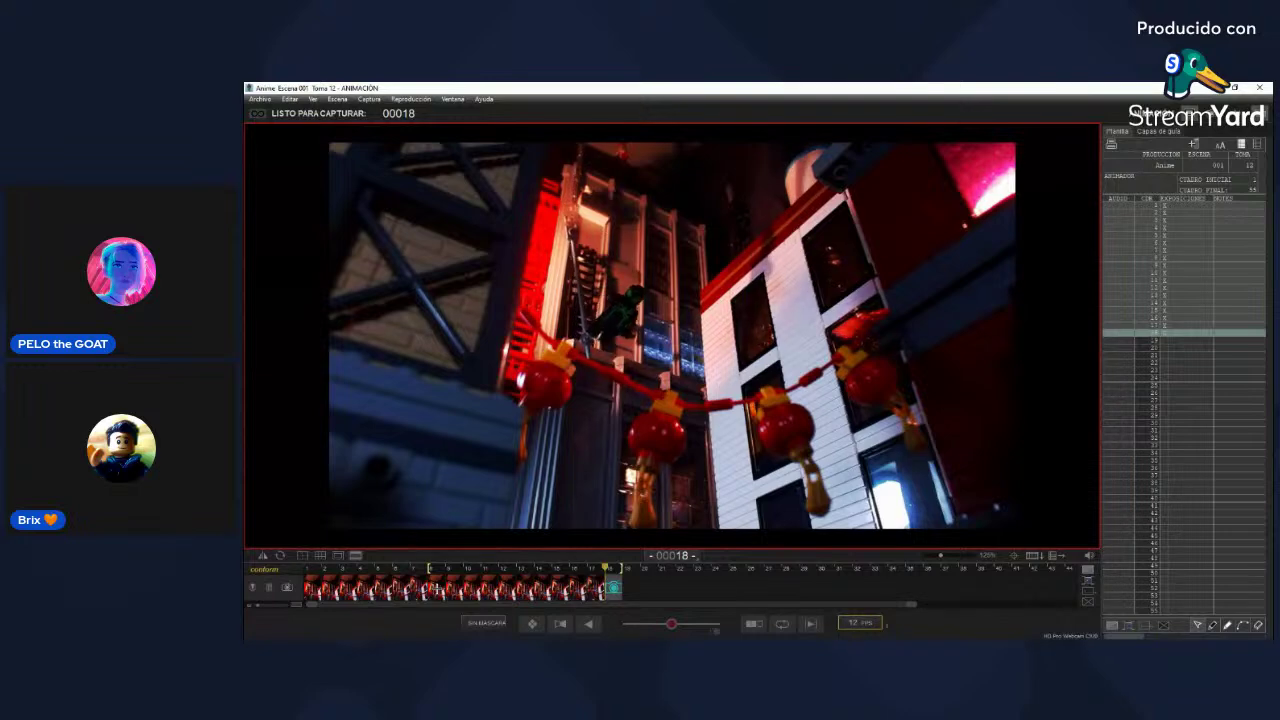
Step: Compare the figure's pose in the live view for frame 18 with frames 16 and 17
{"action": "mouse_move", "coordinate": [915, 513]}
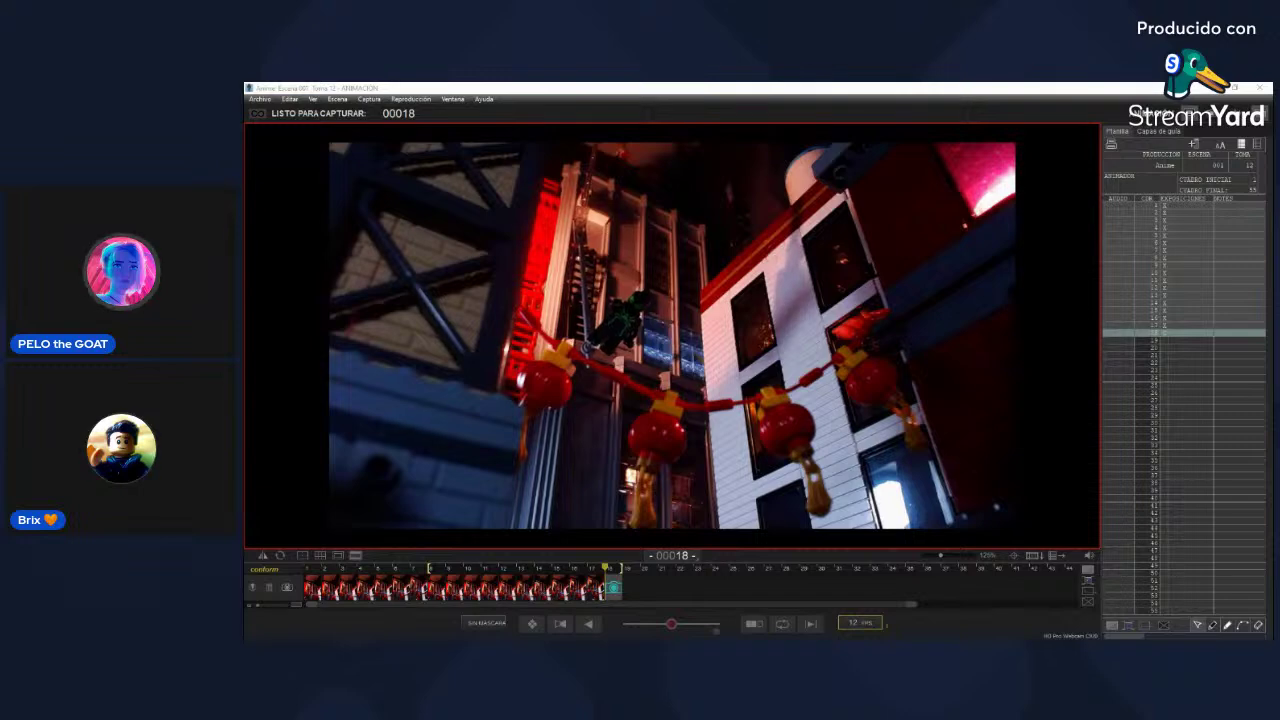
{"action": "mouse_move", "coordinate": [1088, 347]}
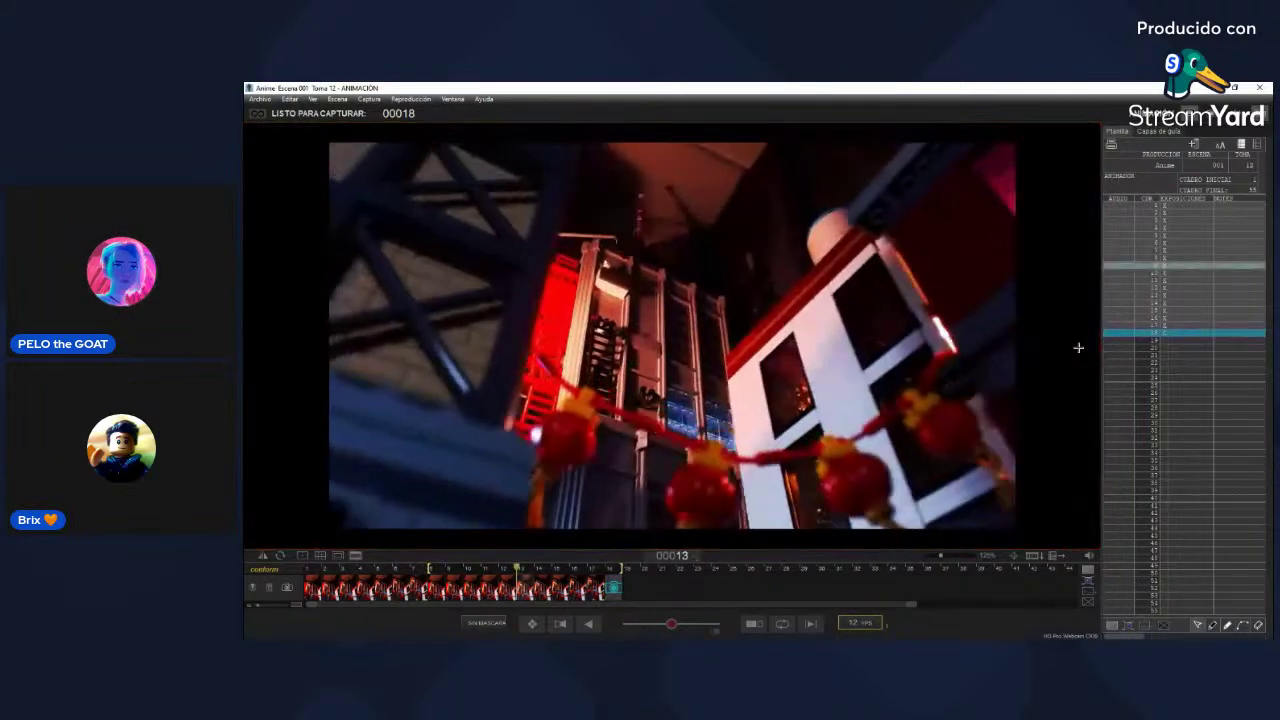
{"action": "key", "text": "Left"}
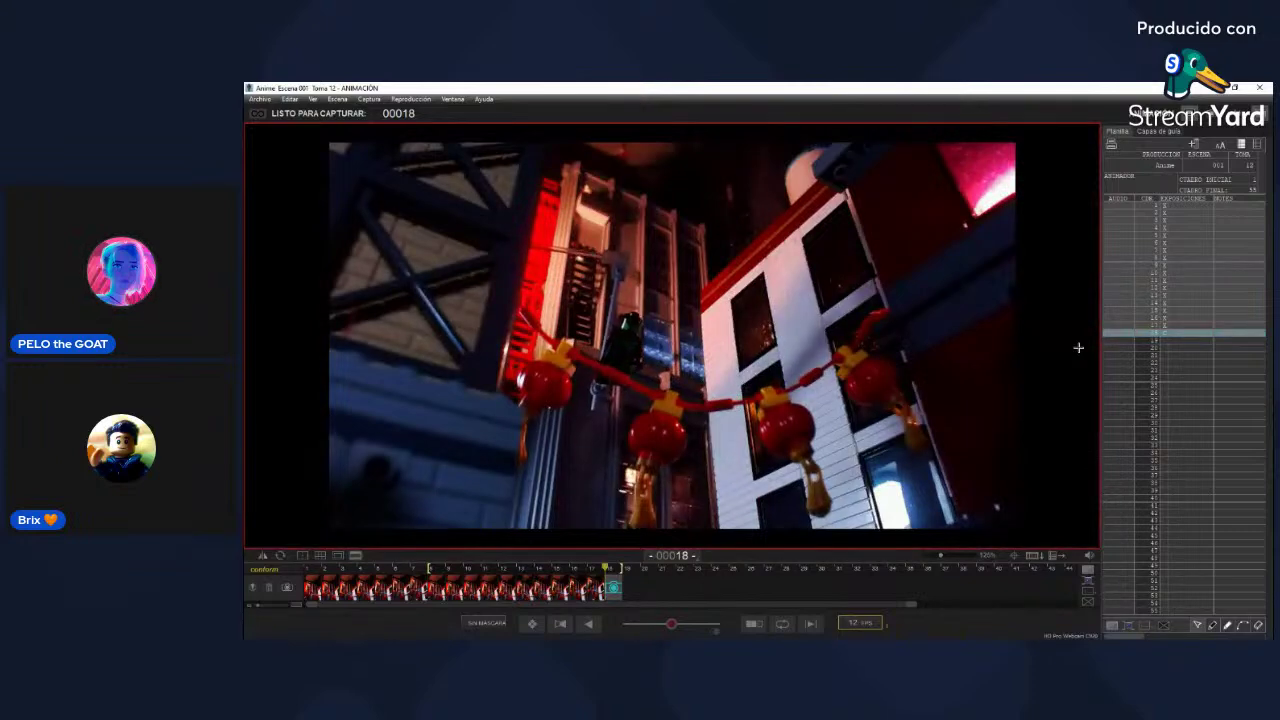
{"action": "key", "text": "Right"}
{"action": "key", "text": "Left"}
{"action": "key", "text": "Left"}
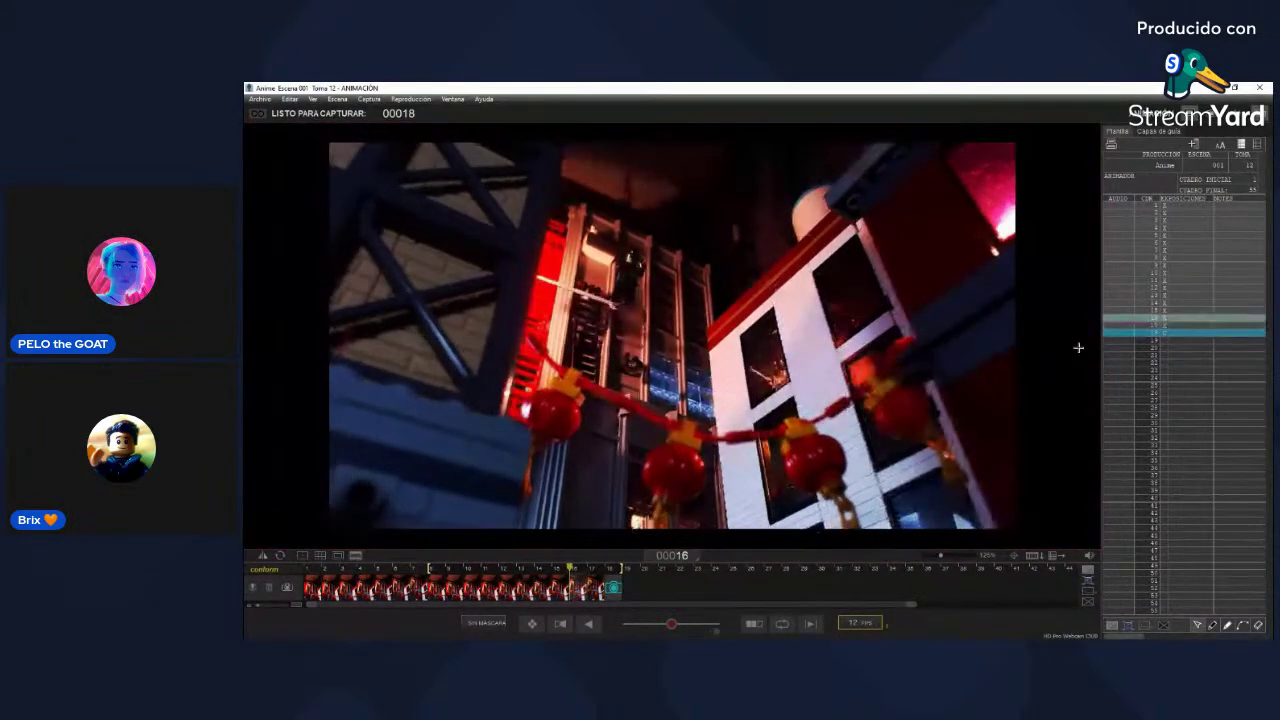
{"action": "key", "text": "Right"}
{"action": "key", "text": "Right"}
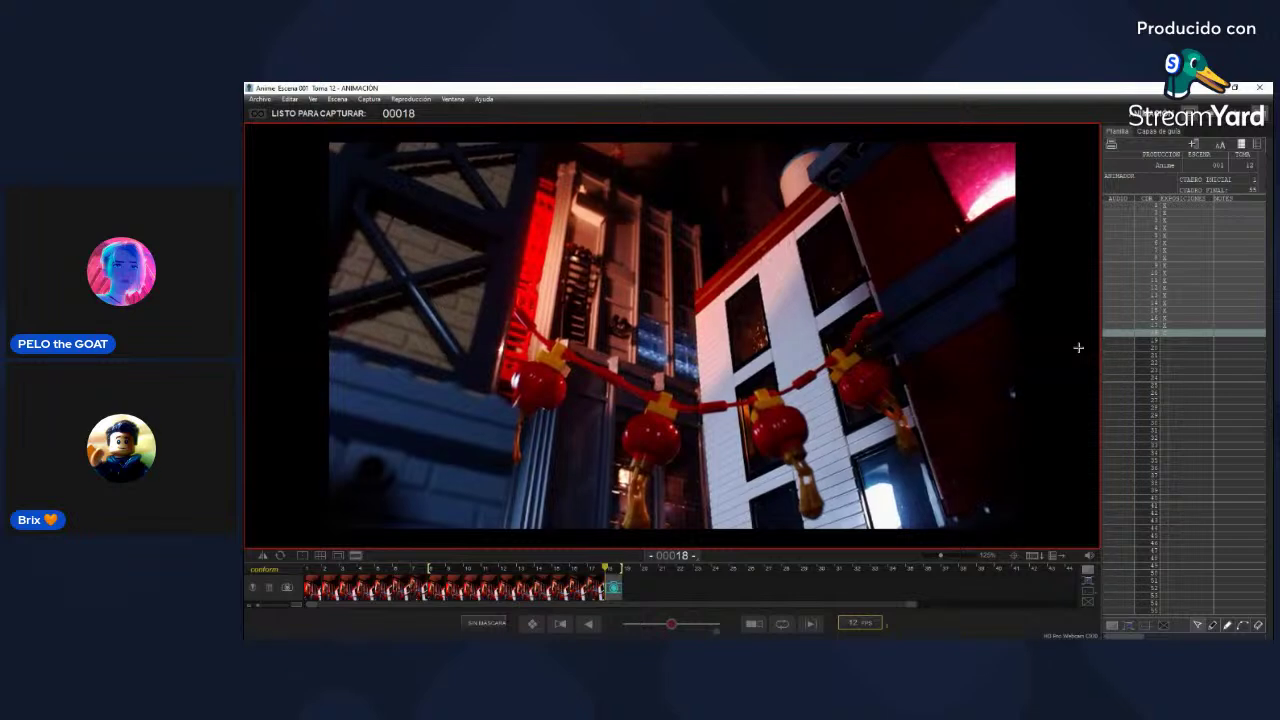
Step: Play back the captured frames repeatedly to judge the figure's readjusted pose for frame 18
{"action": "key", "text": "0"}
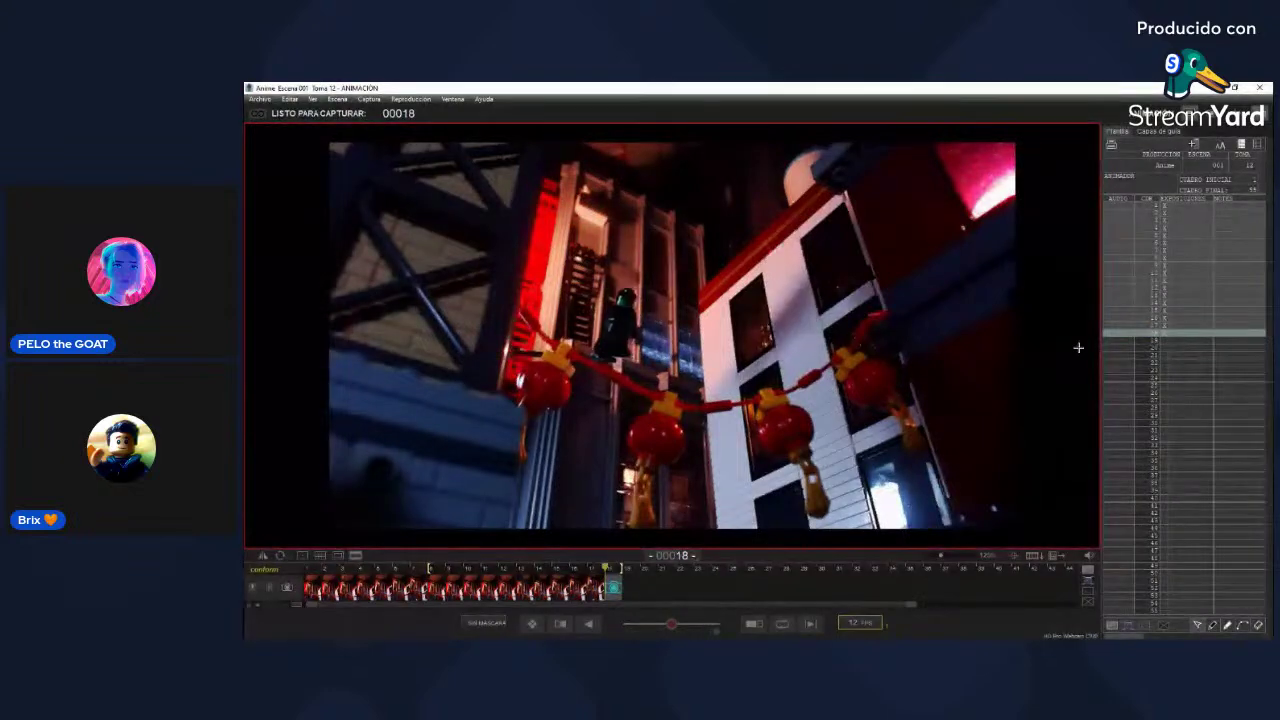
{"action": "key", "text": "8"}
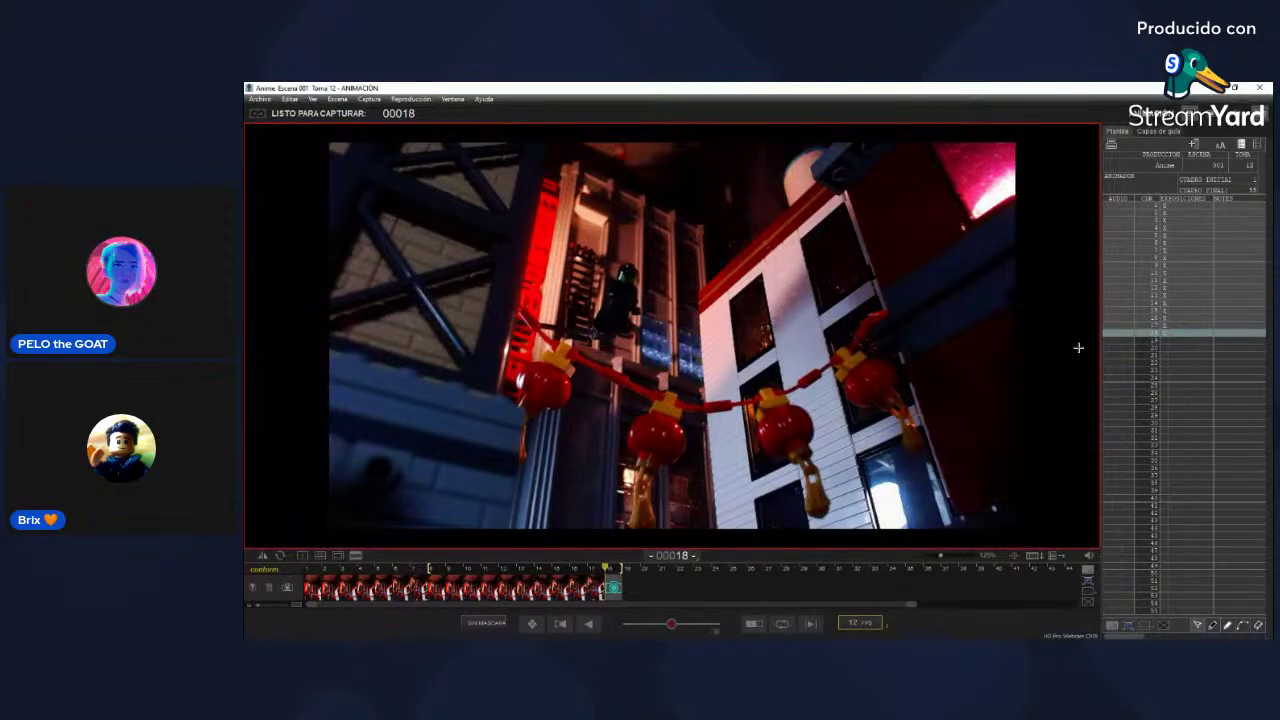
{"action": "key", "text": "0"}
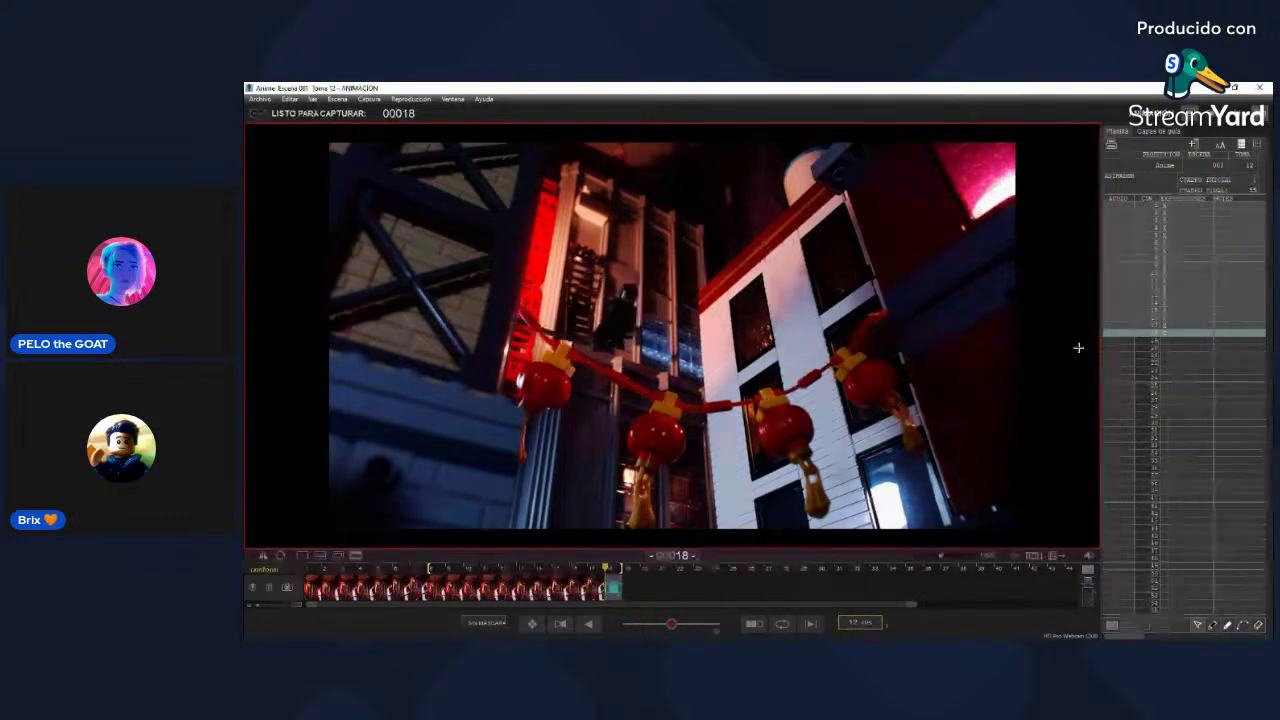
{"action": "key", "text": "0"}
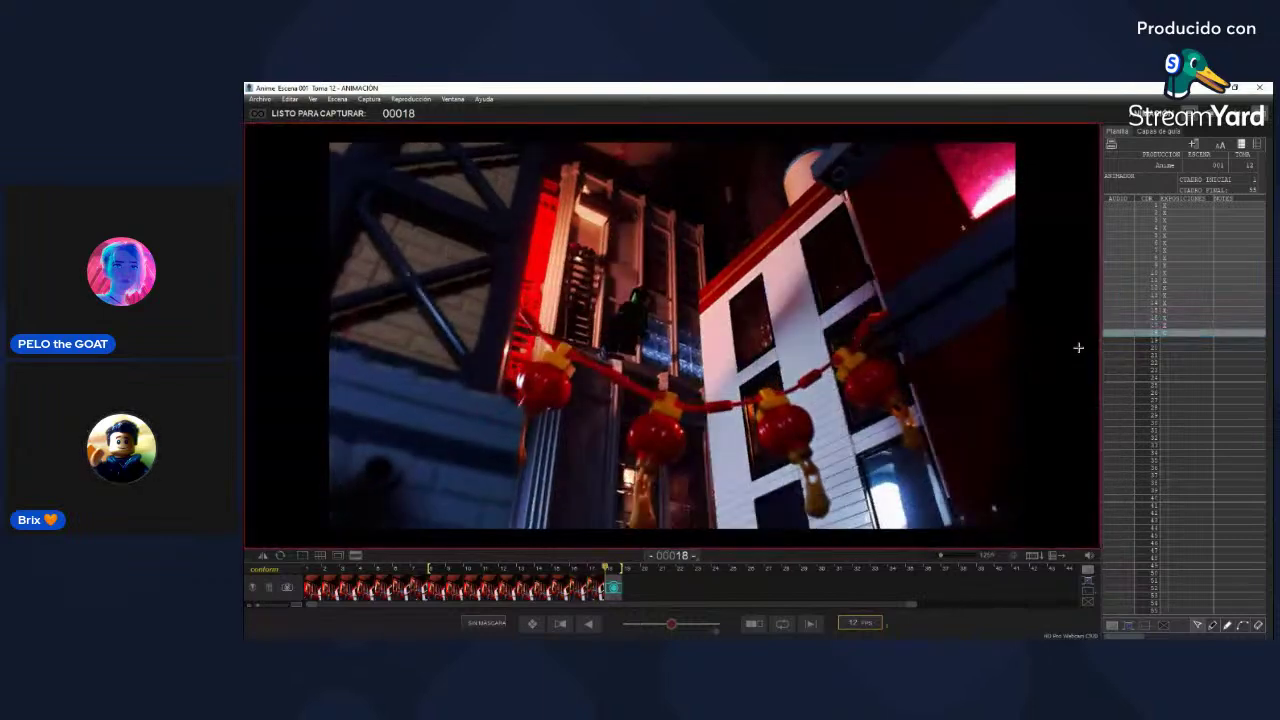
{"action": "key", "text": "0"}
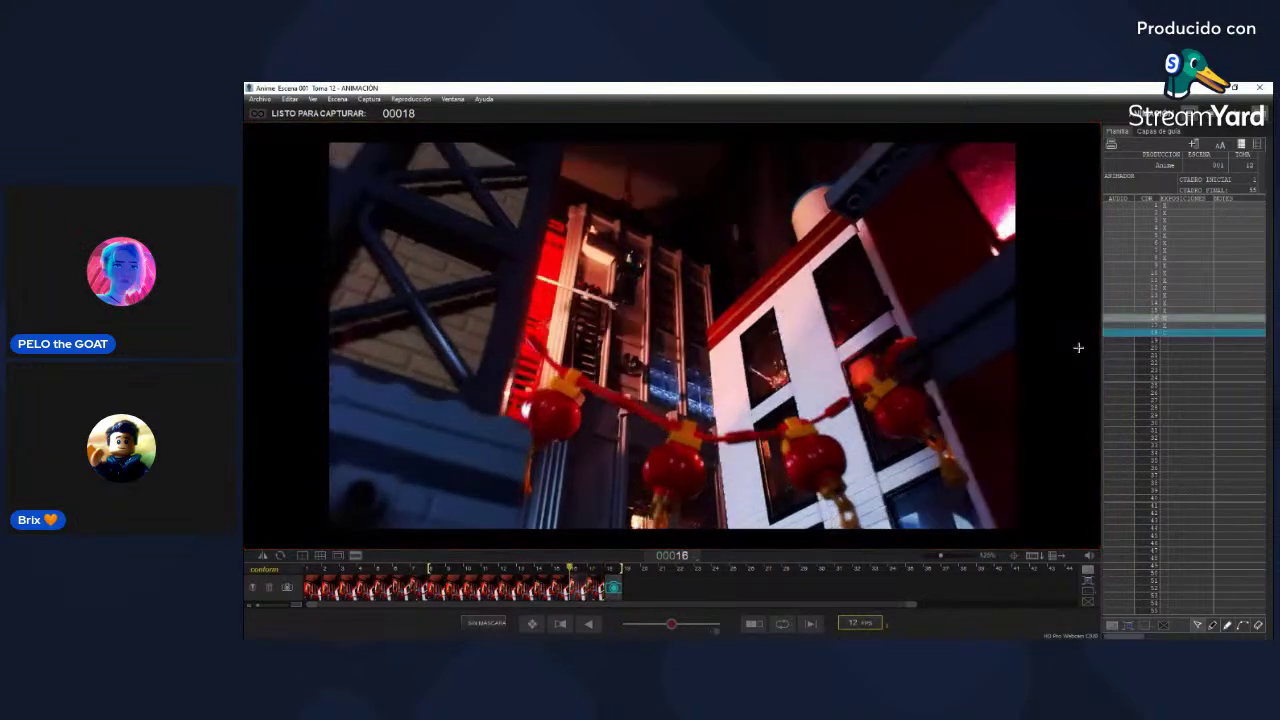
Step: Step back and forth between frame 12 and the live view for frame 18 to examine the figure's movement
{"action": "key", "text": "2"}
{"action": "key", "text": "3"}
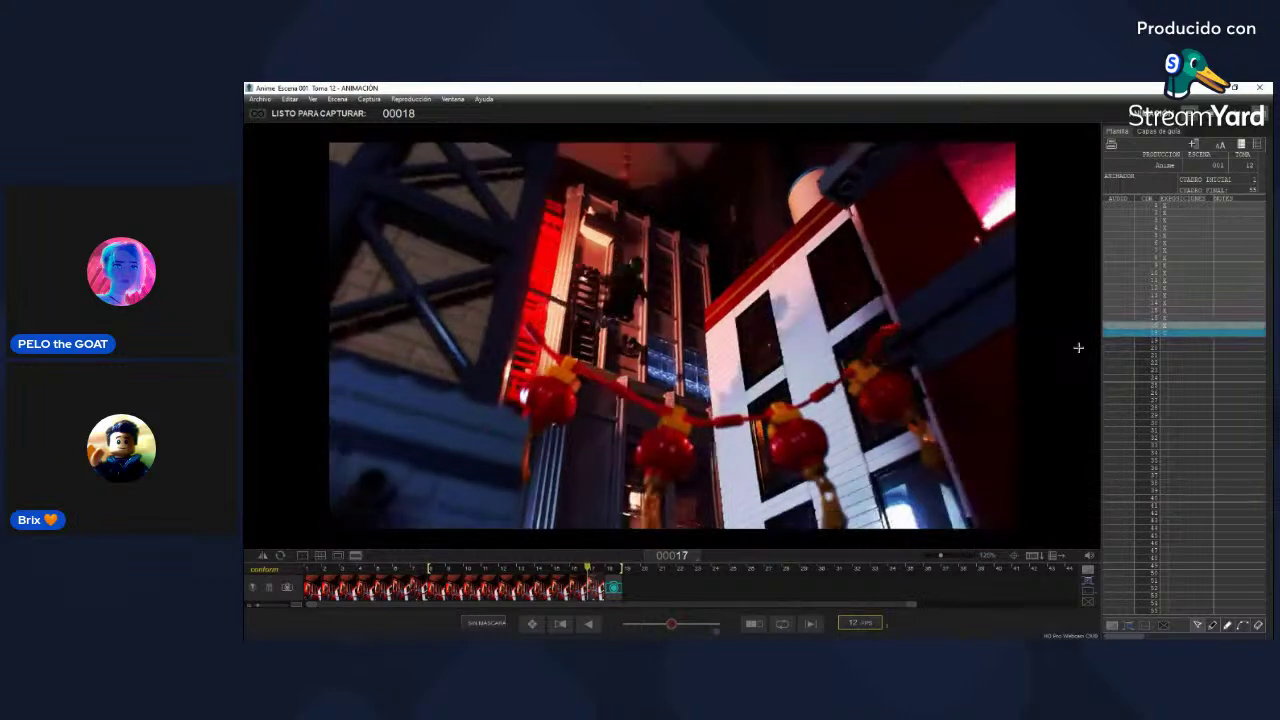
{"action": "key", "text": "Left"}
{"action": "key", "text": "Left"}
{"action": "key", "text": "Left"}
{"action": "key", "text": "Left"}
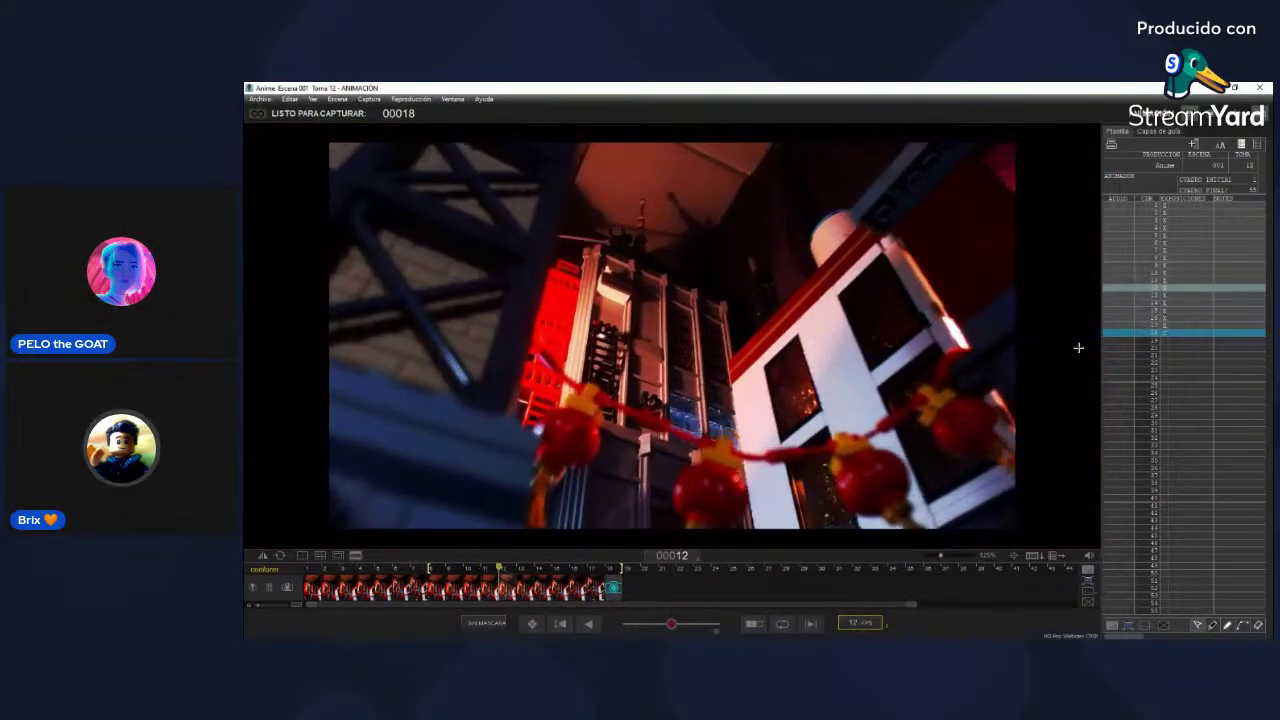
{"action": "key", "text": "Right"}
{"action": "key", "text": "Right"}
{"action": "key", "text": "Right"}
{"action": "key", "text": "Right"}
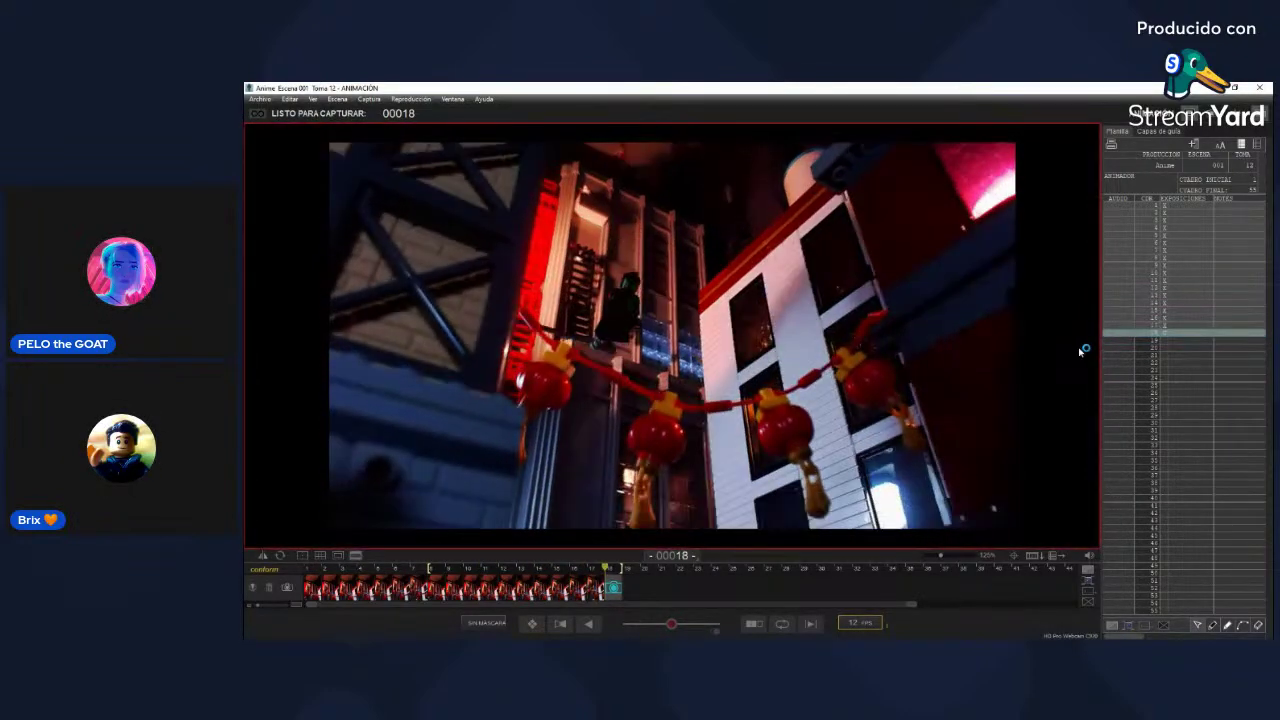
{"action": "key", "text": "Left"}
{"action": "key", "text": "Right"}
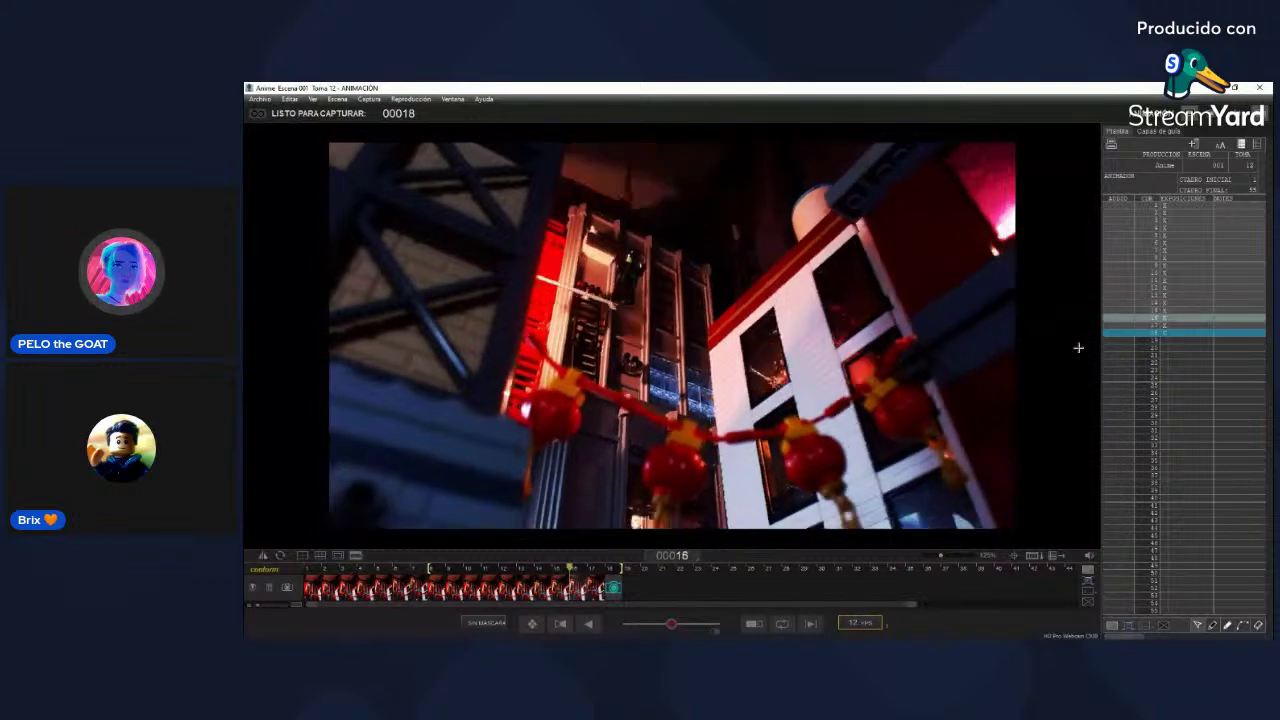
{"action": "key", "text": "Left"}
{"action": "key", "text": "Right"}
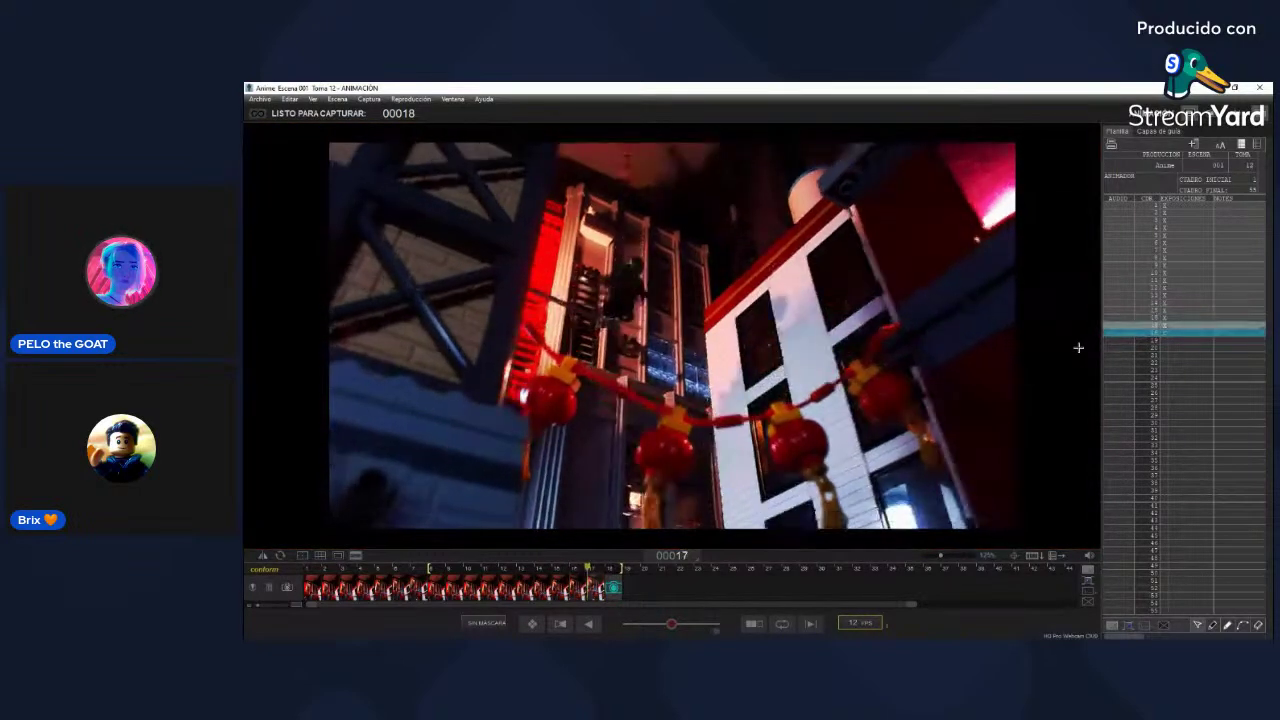
Step: Check the figure's pose in the live view against playback of the captured frames and capture frame 18
{"action": "key", "text": "Left"}
{"action": "key", "text": "Right"}
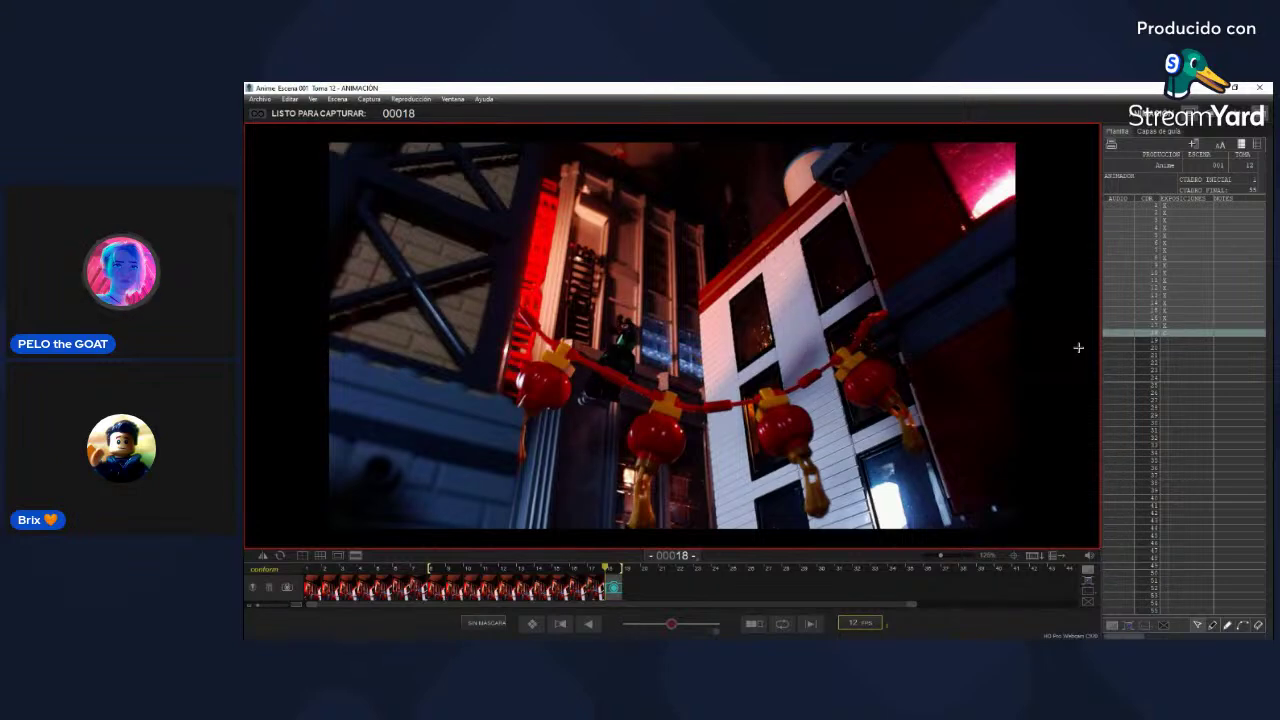
{"action": "key", "text": "0"}
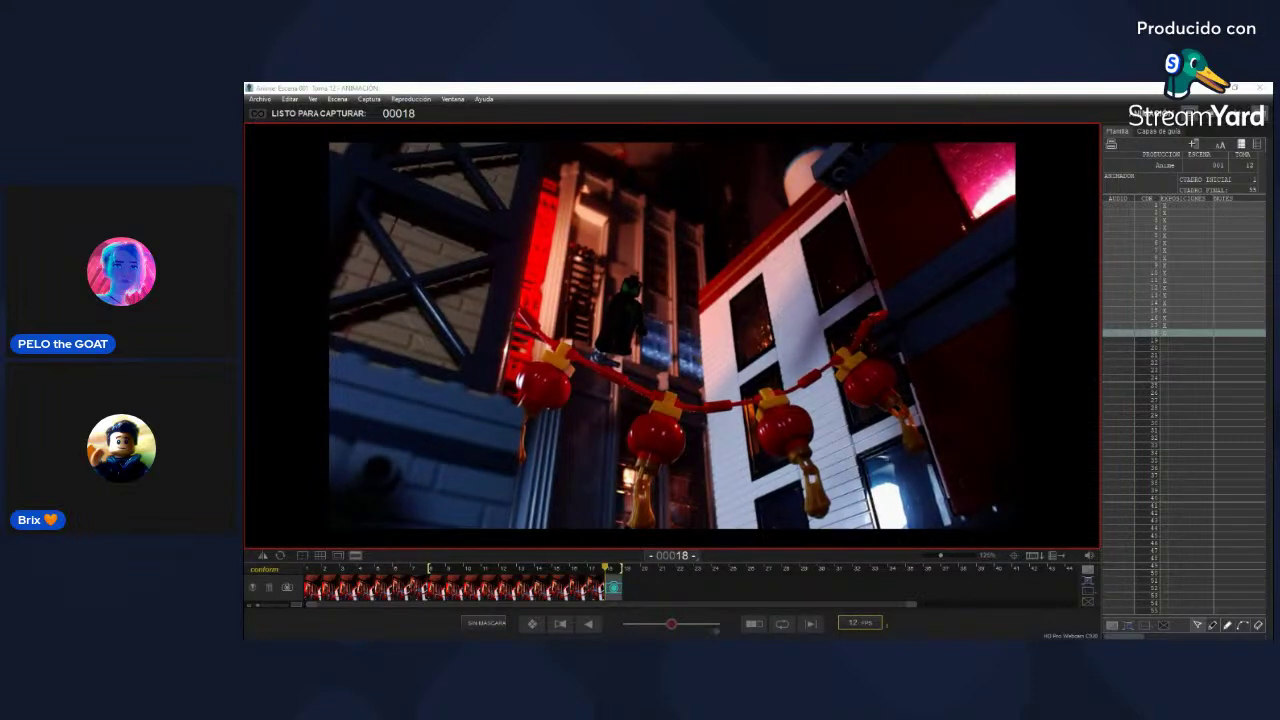
{"action": "mouse_move", "coordinate": [1079, 408]}
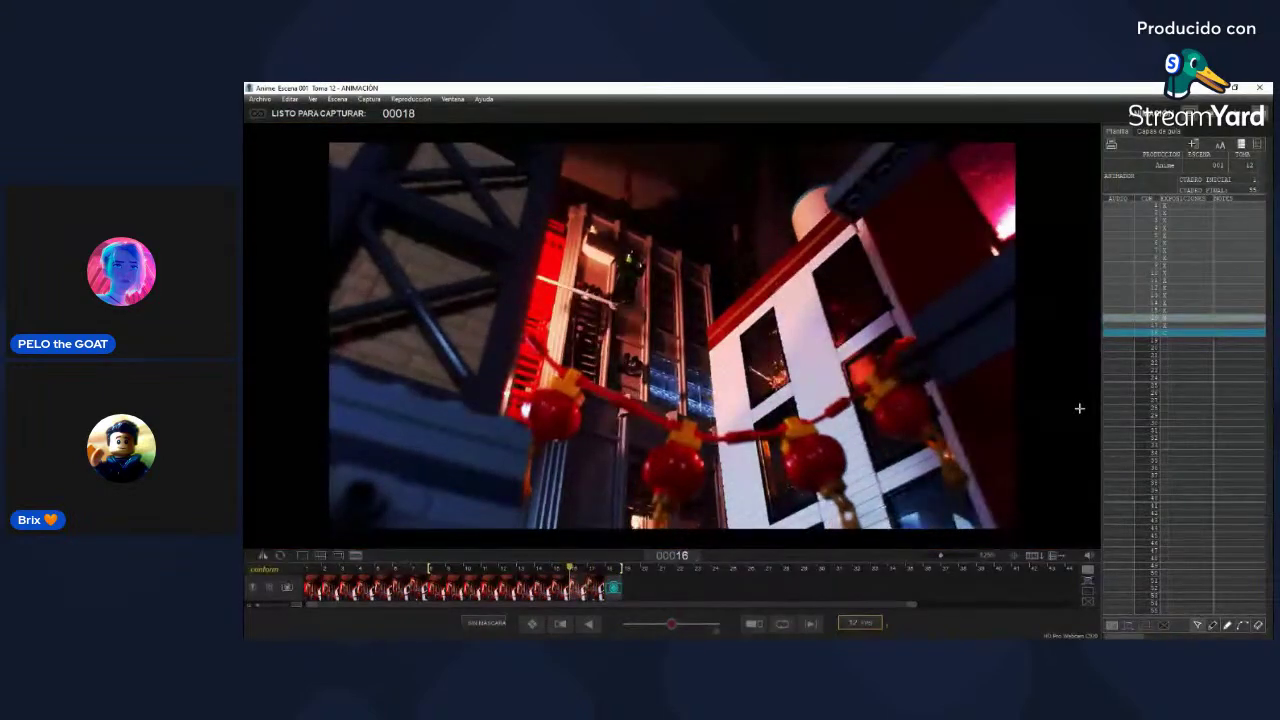
{"action": "key", "text": "0"}
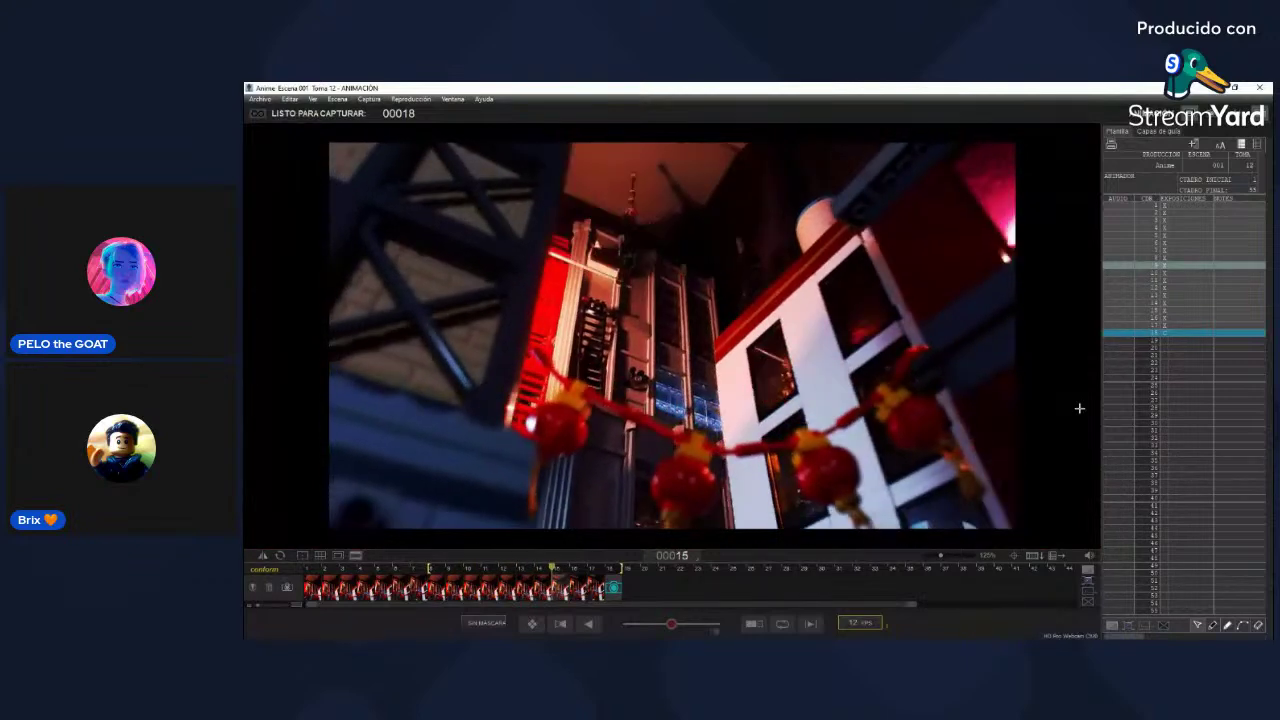
{"action": "key", "text": "Return"}
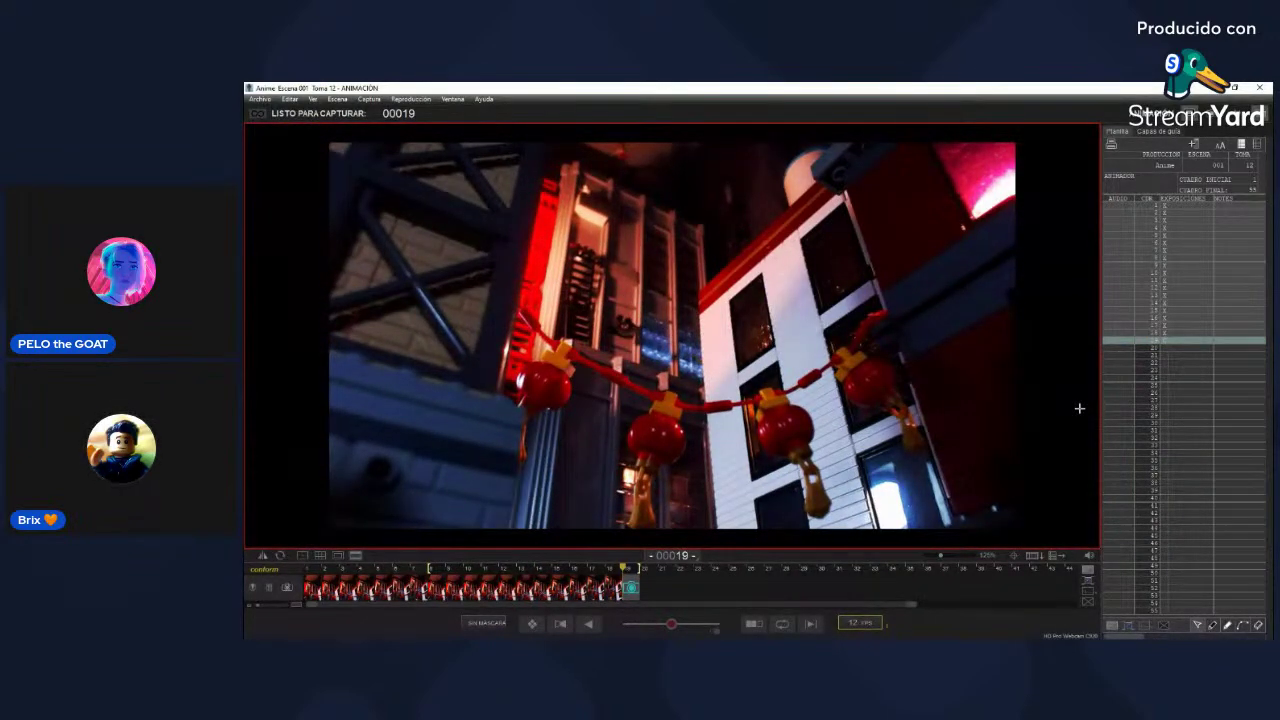
Step: Capture two clean plates without the figure as frames 19 and 20 and move the frame 20 plate to position 8
{"action": "key", "text": "Return"}
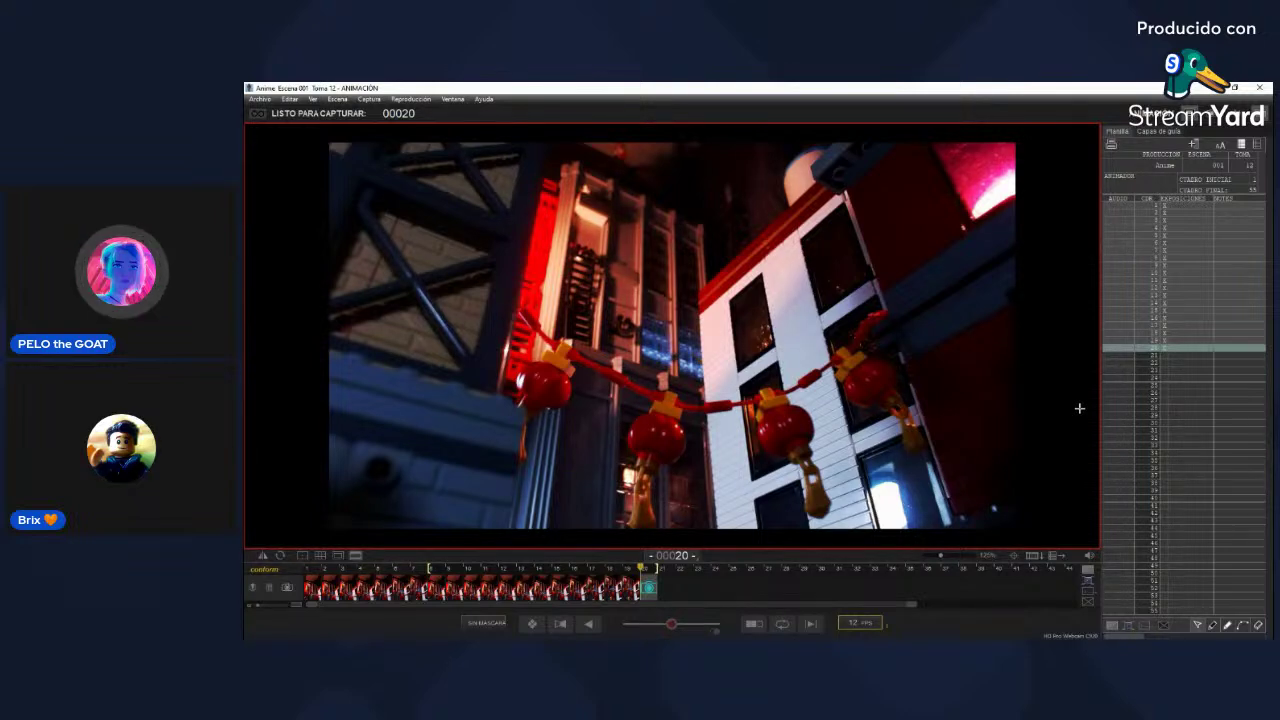
{"action": "key", "text": "Left"}
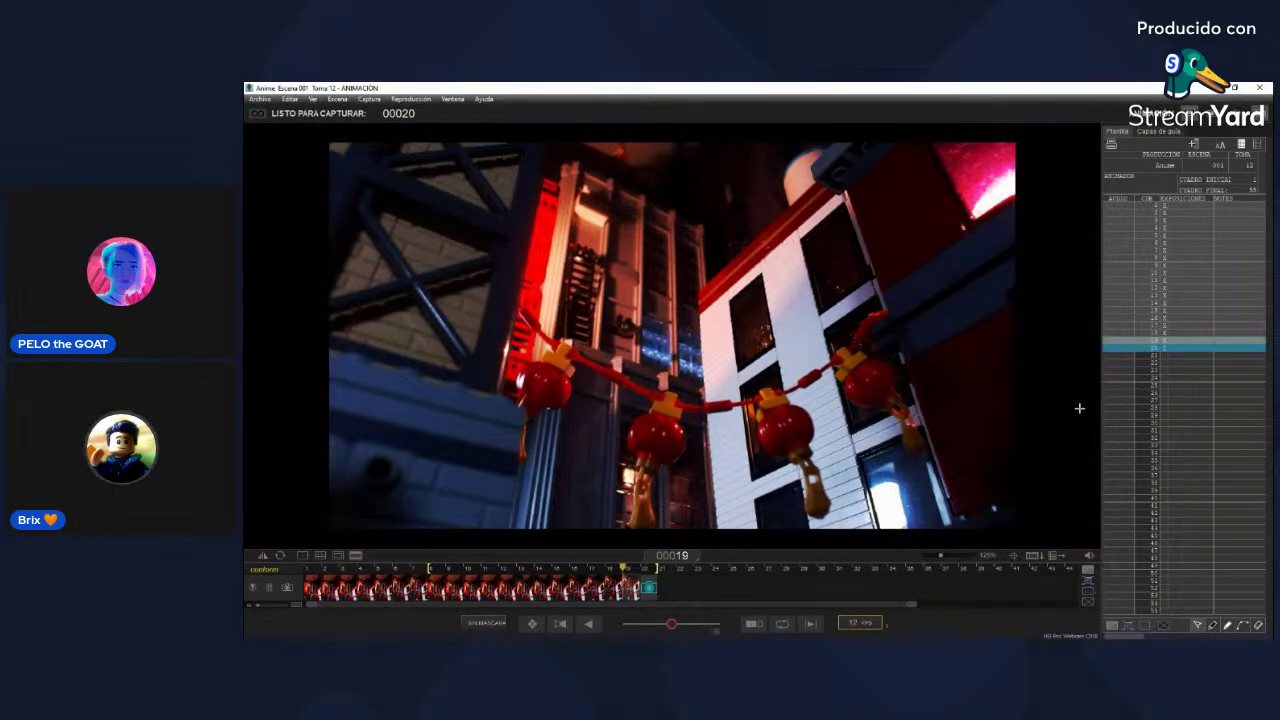
{"action": "key", "text": "Return"}
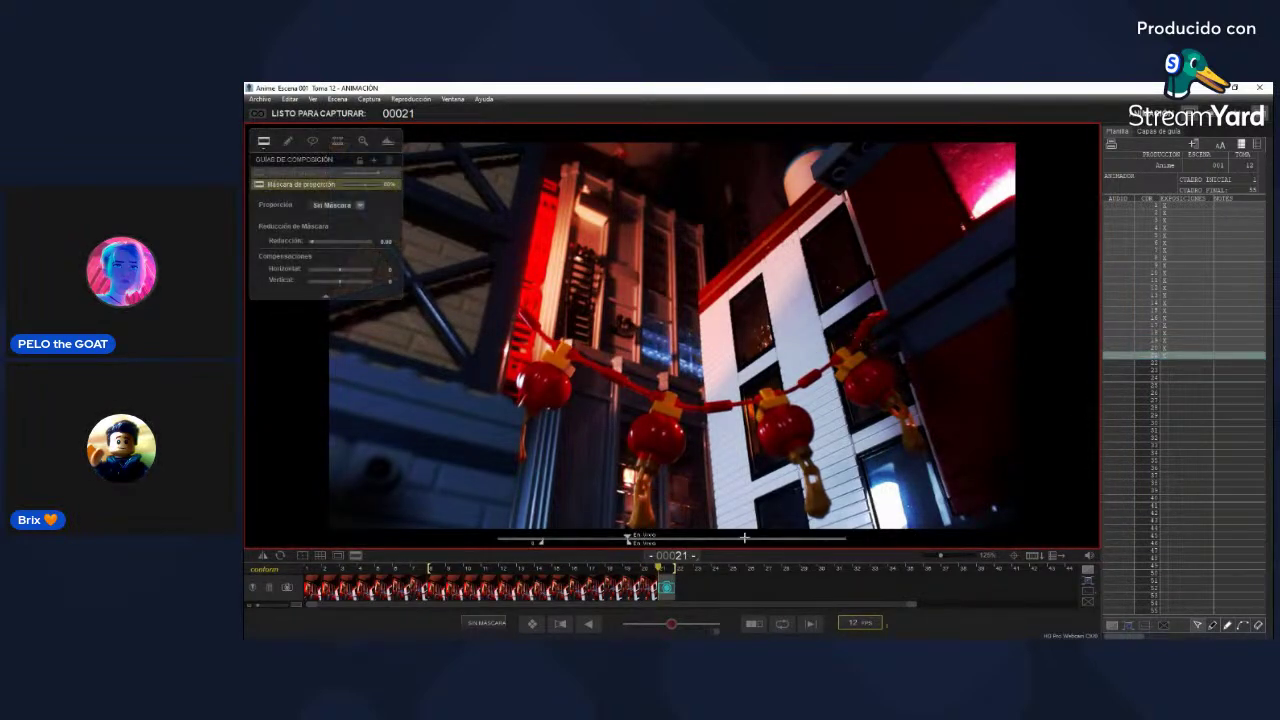
{"action": "key", "text": "Left"}
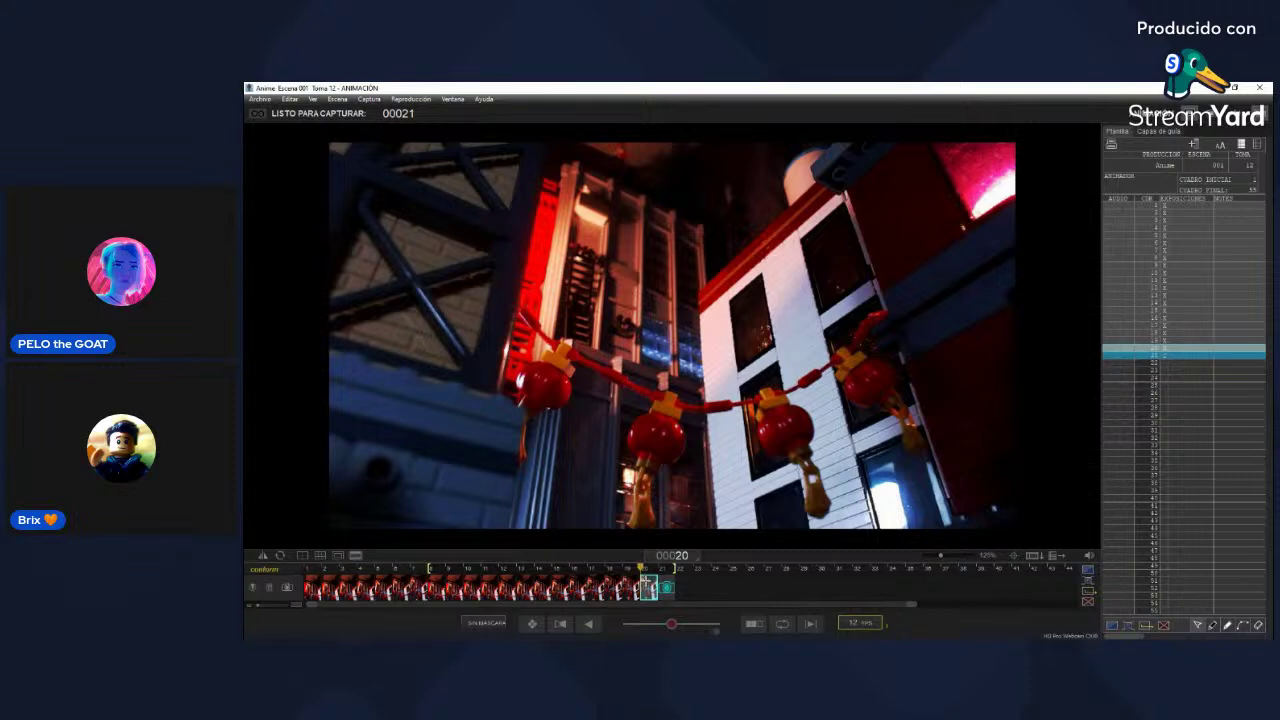
{"action": "left_click_drag", "start_coordinate": [648, 588], "coordinate": [428, 592]}
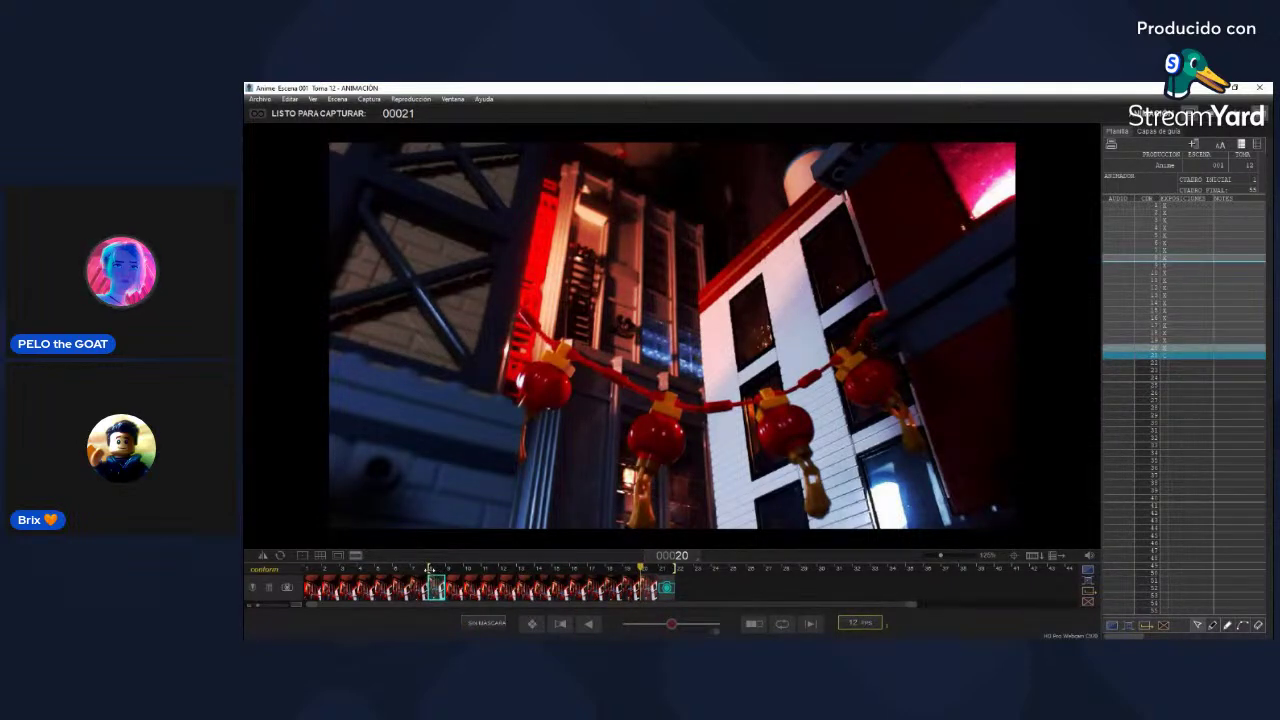
Step: Step through the frames around the moved clean plate and delete the leftover clean plate at frame 20
{"action": "key", "text": "Left"}
{"action": "key", "text": "Left"}
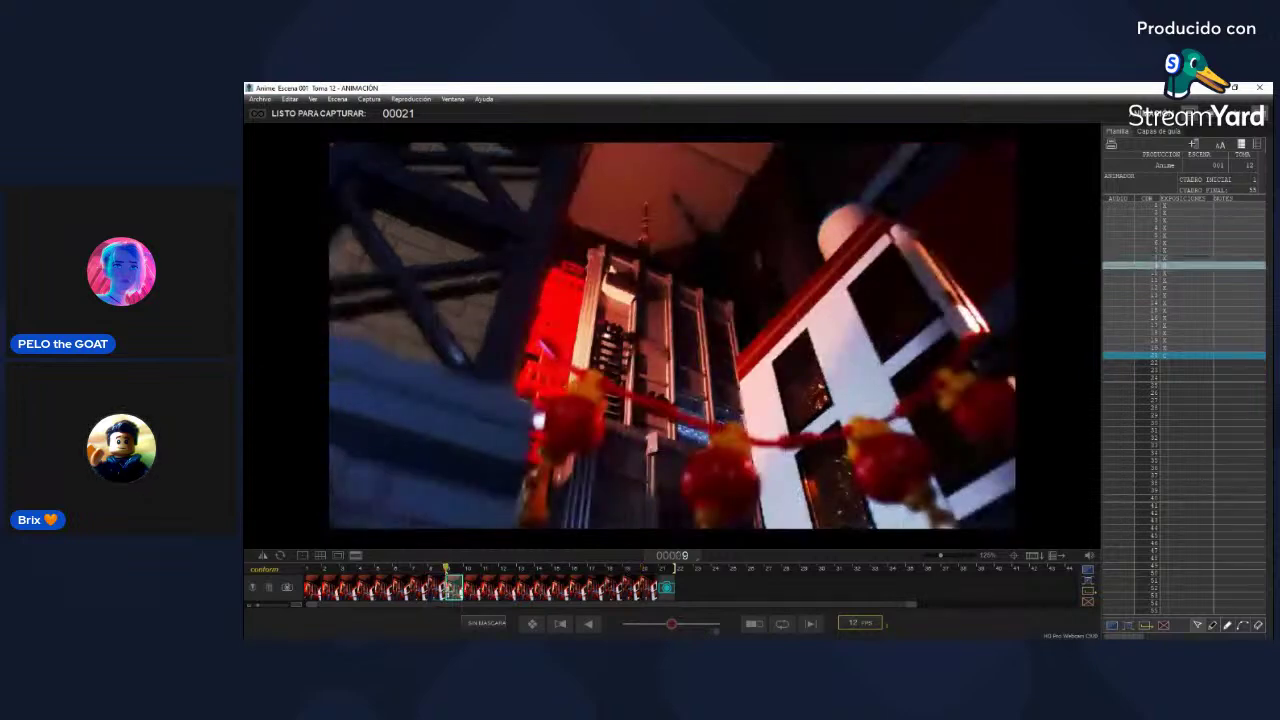
{"action": "key", "text": "Right"}
{"action": "key", "text": "Right"}
{"action": "key", "text": "Right"}
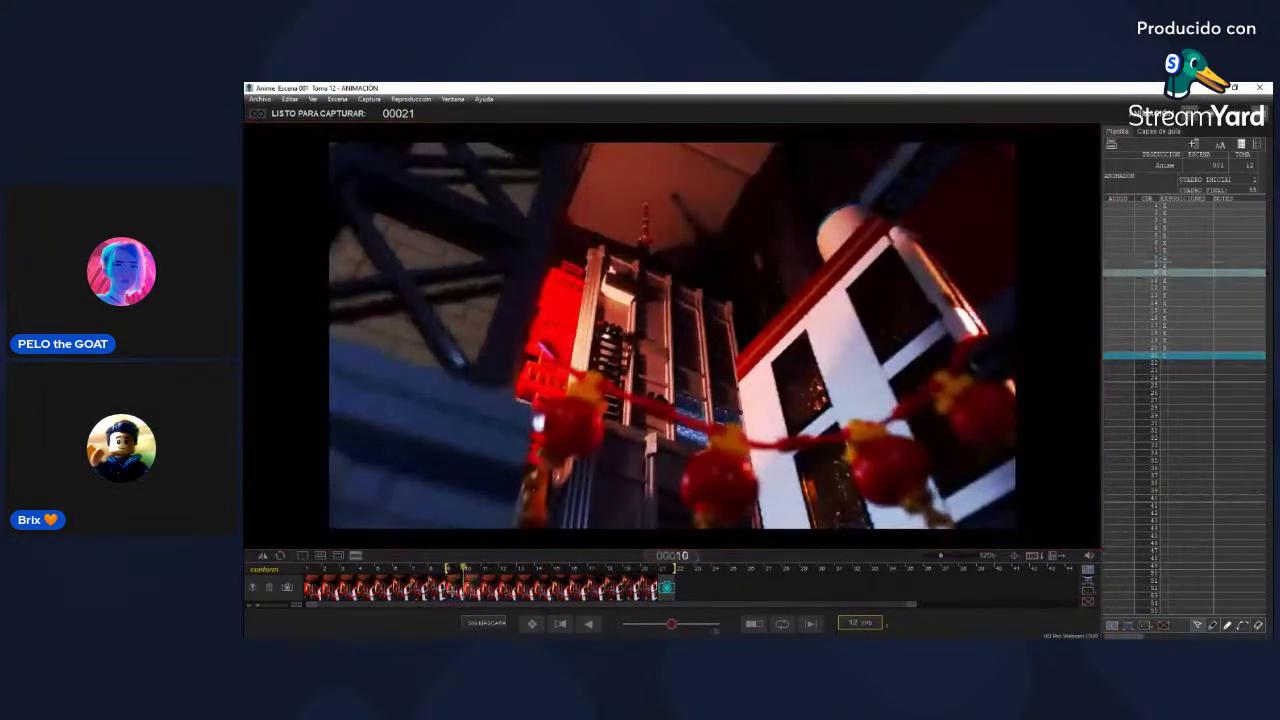
{"action": "key", "text": "Left"}
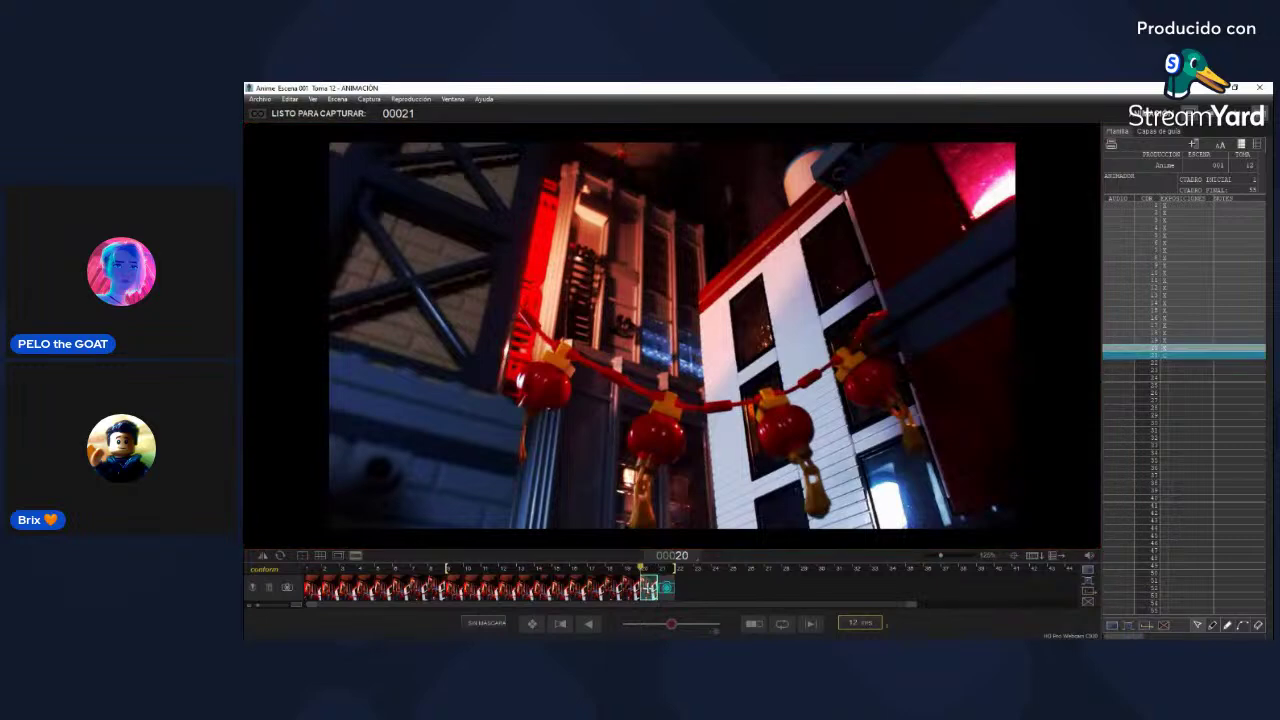
{"action": "key", "text": "Delete"}
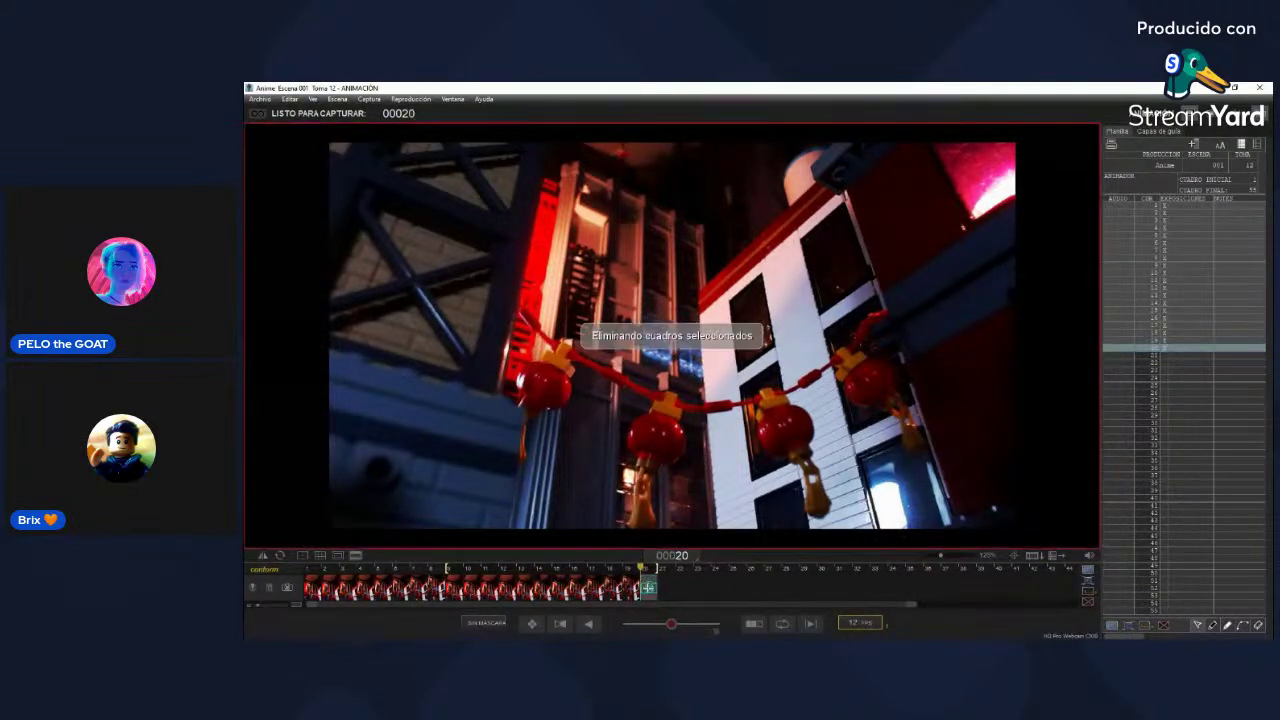
Step: Capture an extra clean plate as frame 20, compare it with frames 8 and 19, and delete it
{"action": "key", "text": "Left"}
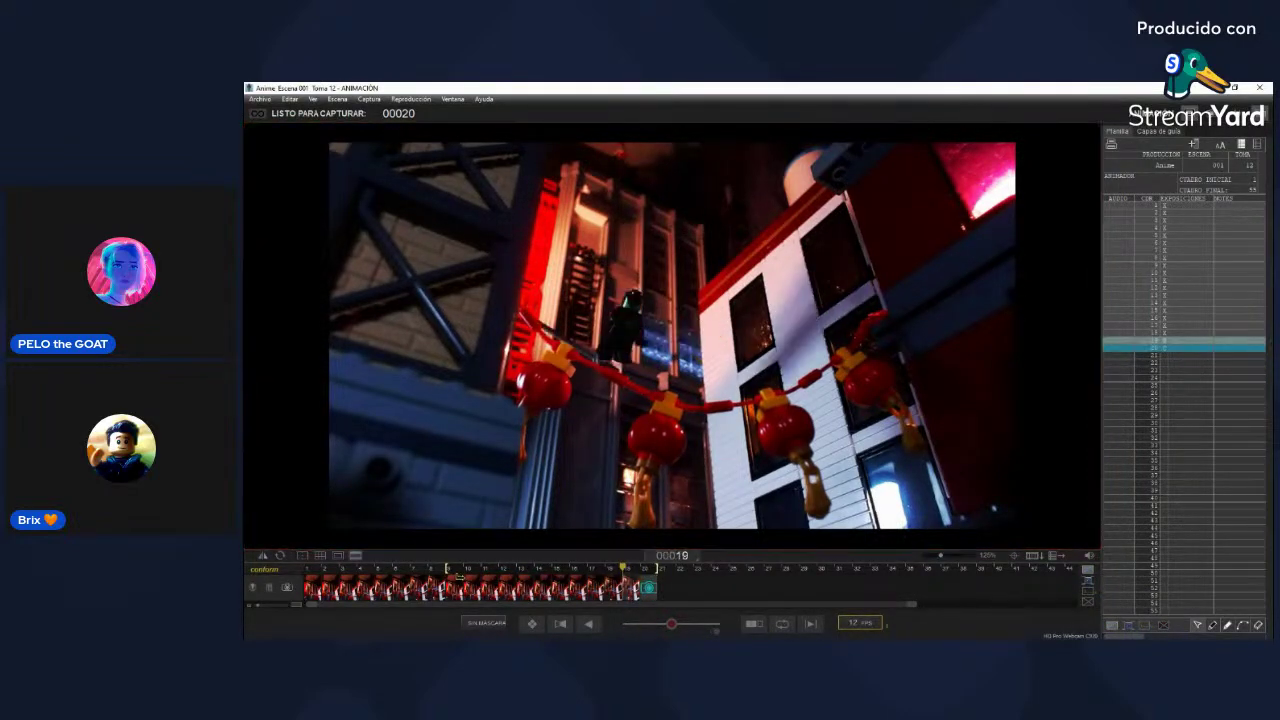
{"action": "key", "text": "Return"}
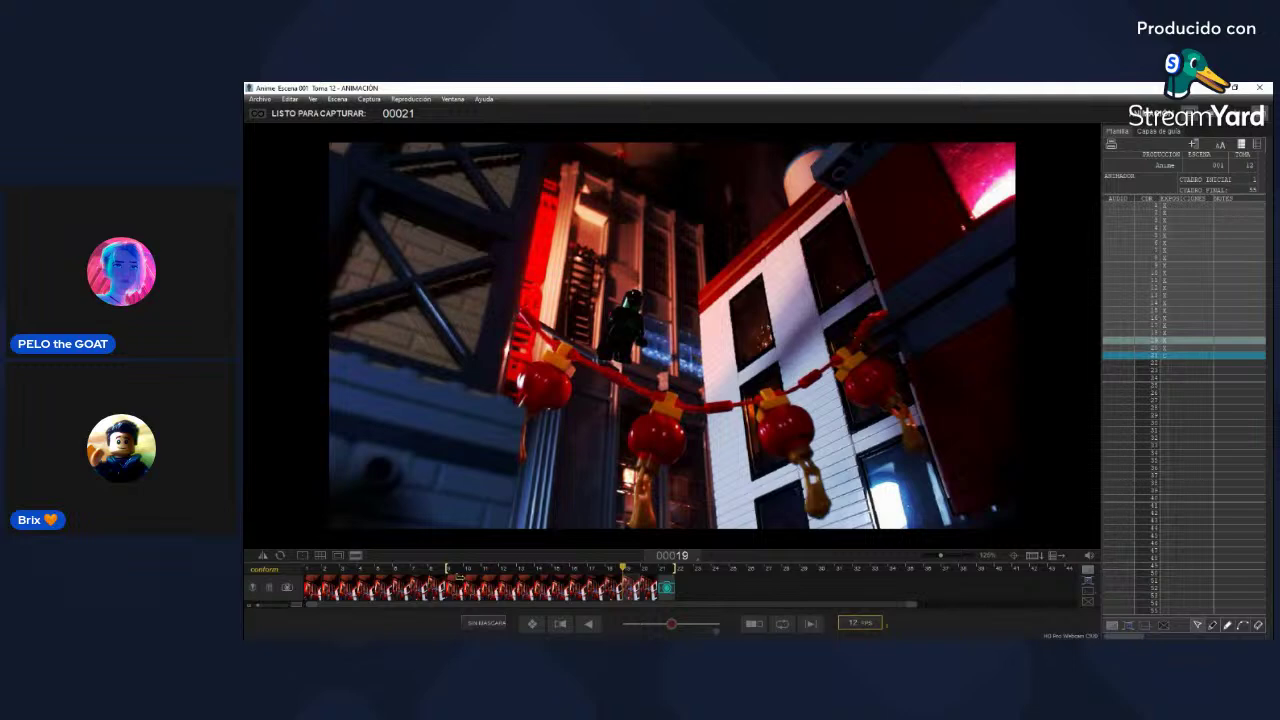
{"action": "key", "text": "Right"}
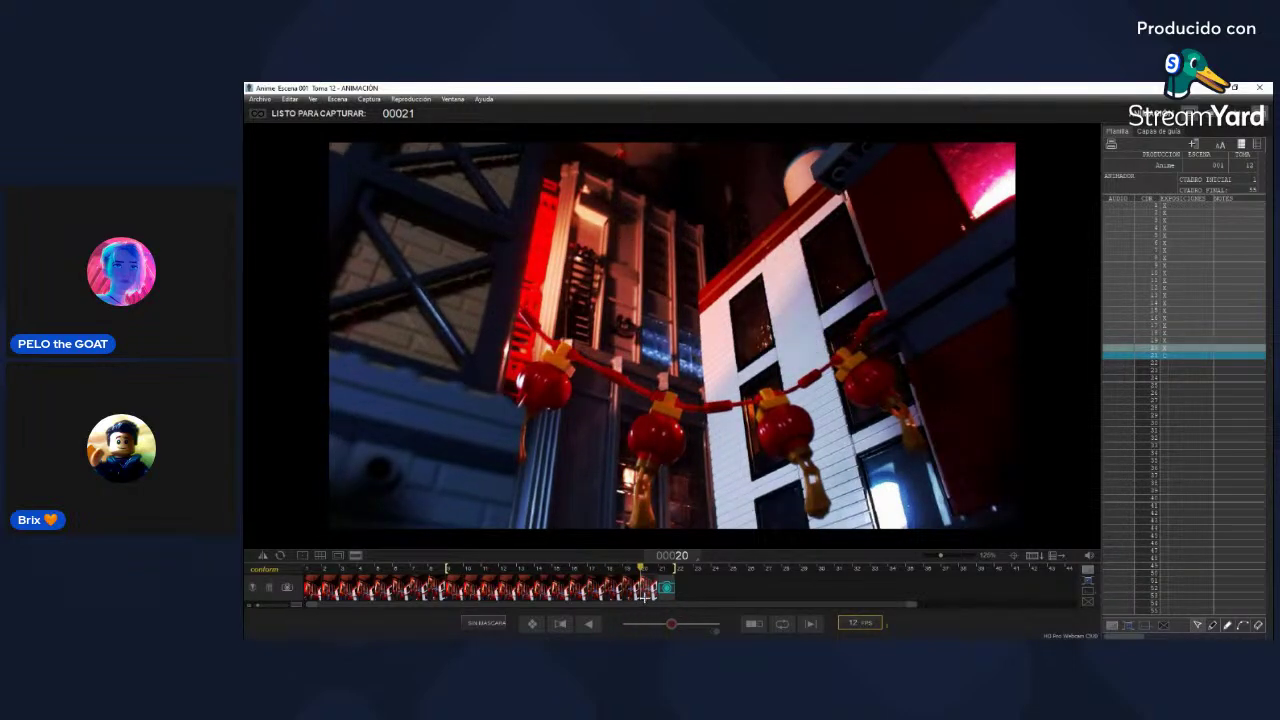
{"action": "key", "text": "0"}
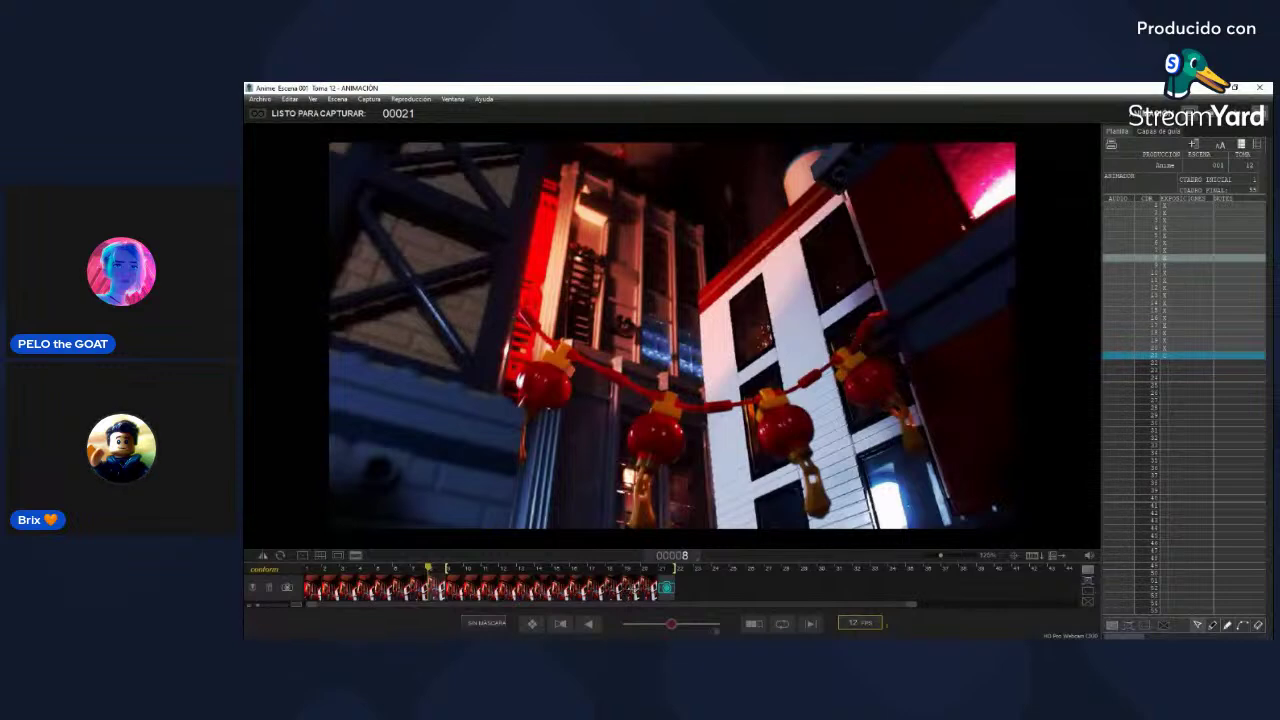
{"action": "left_click", "coordinate": [645, 588]}
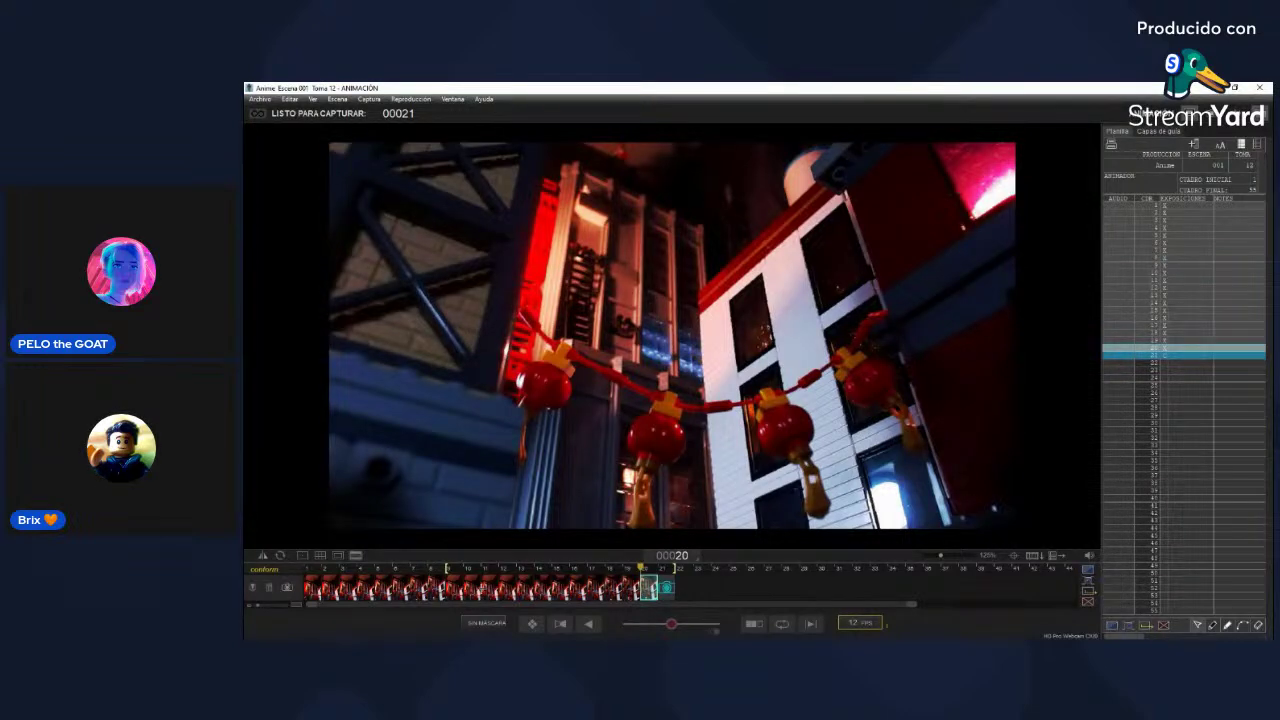
{"action": "left_click", "coordinate": [436, 588]}
{"action": "left_click", "coordinate": [628, 588]}
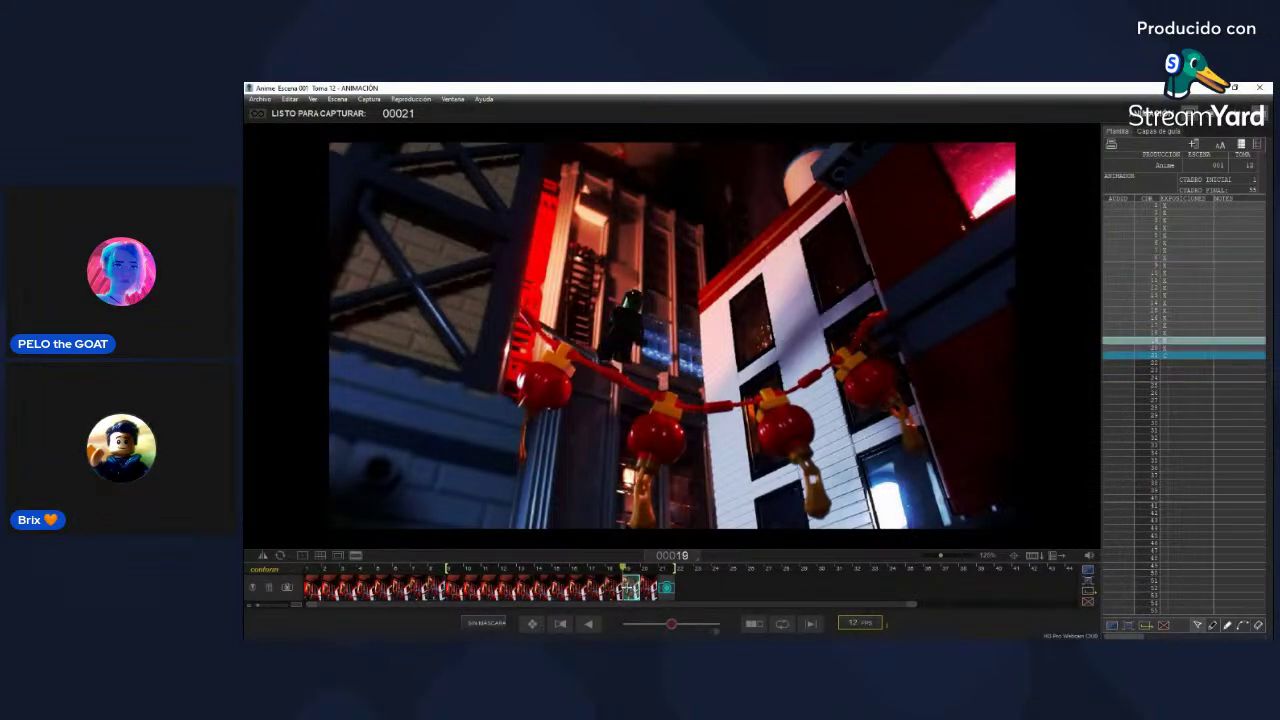
{"action": "key", "text": "Delete"}
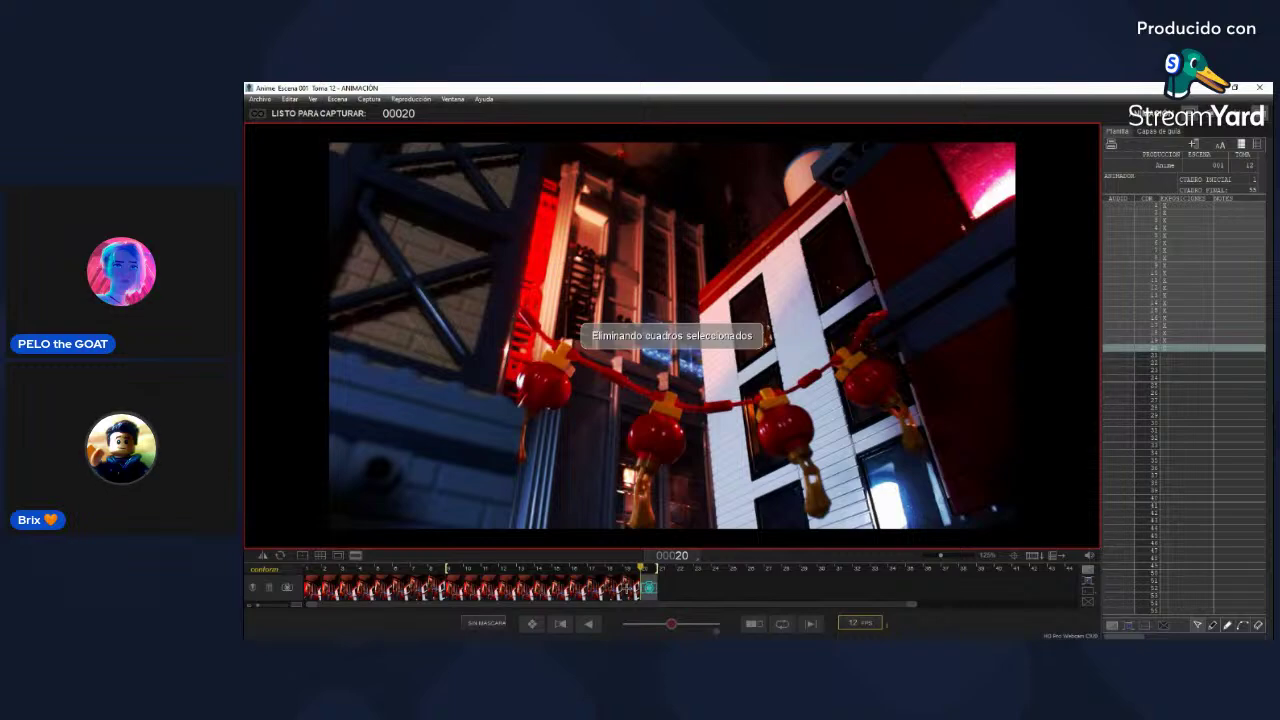
Step: Play back the captured frames and compare frame 19 with the live view for frame 20
{"action": "key", "text": "0"}
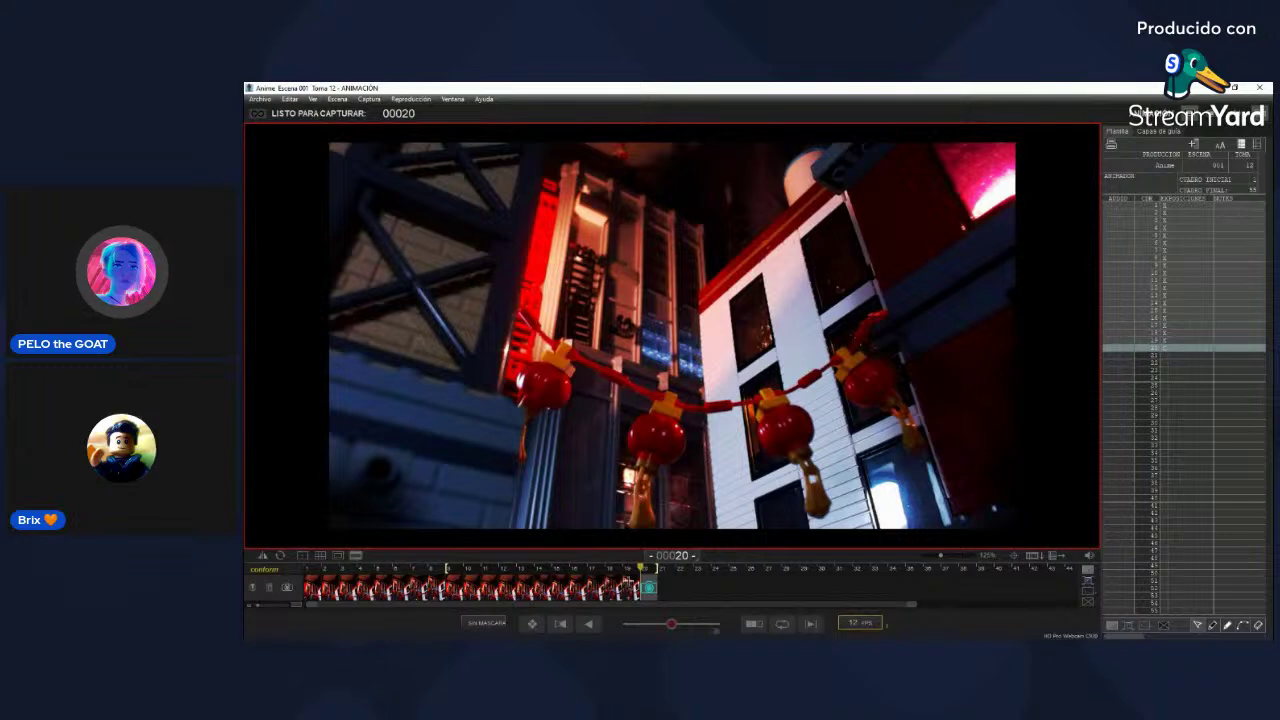
{"action": "mouse_move", "coordinate": [904, 297]}
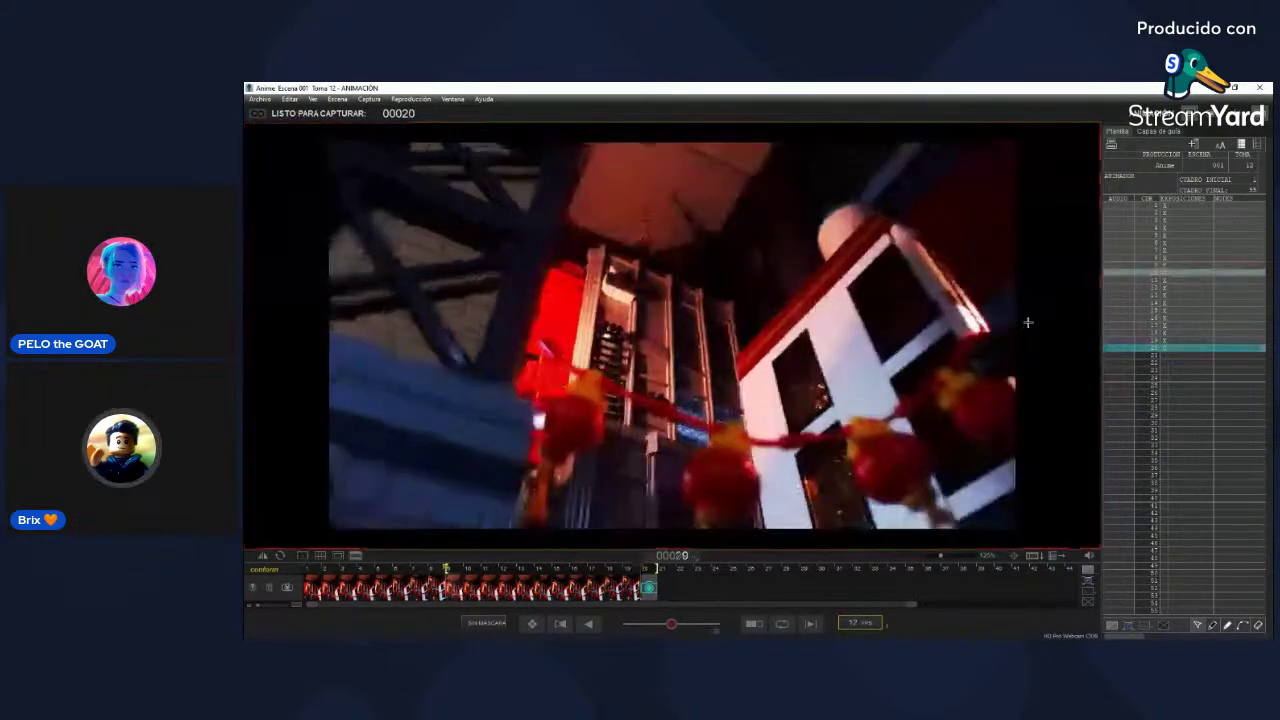
{"action": "key", "text": "8"}
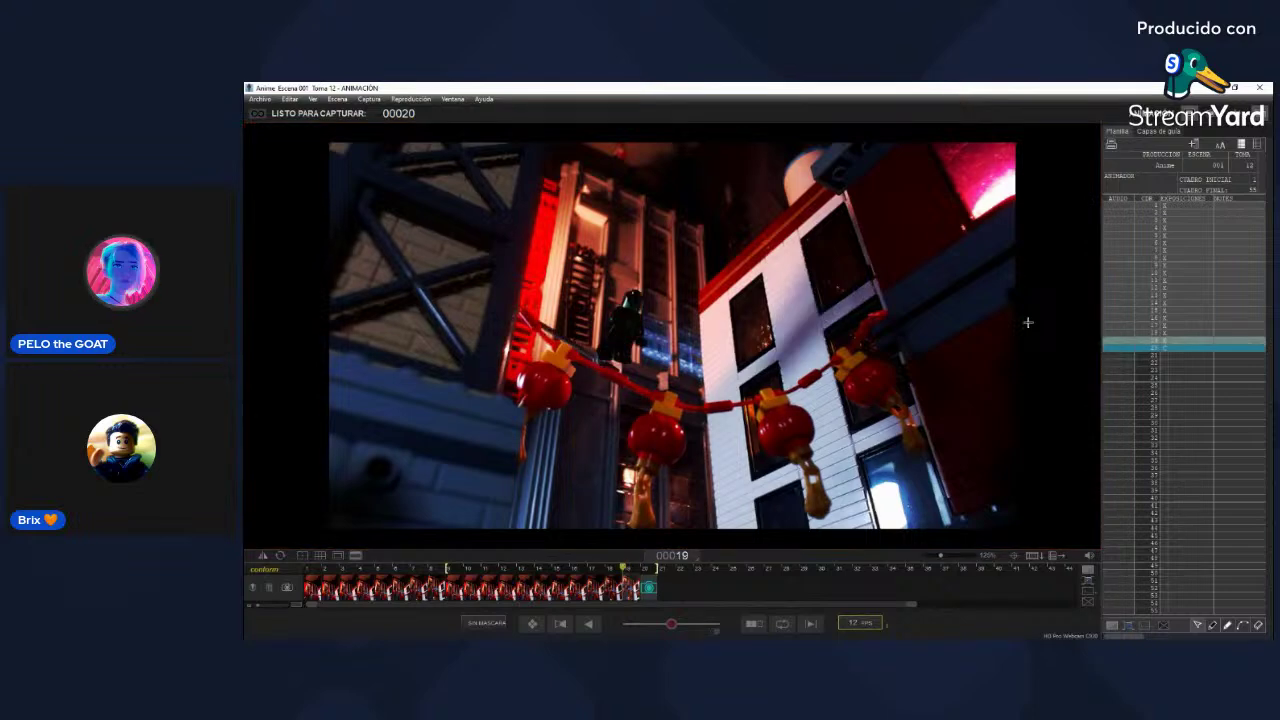
{"action": "key", "text": "0"}
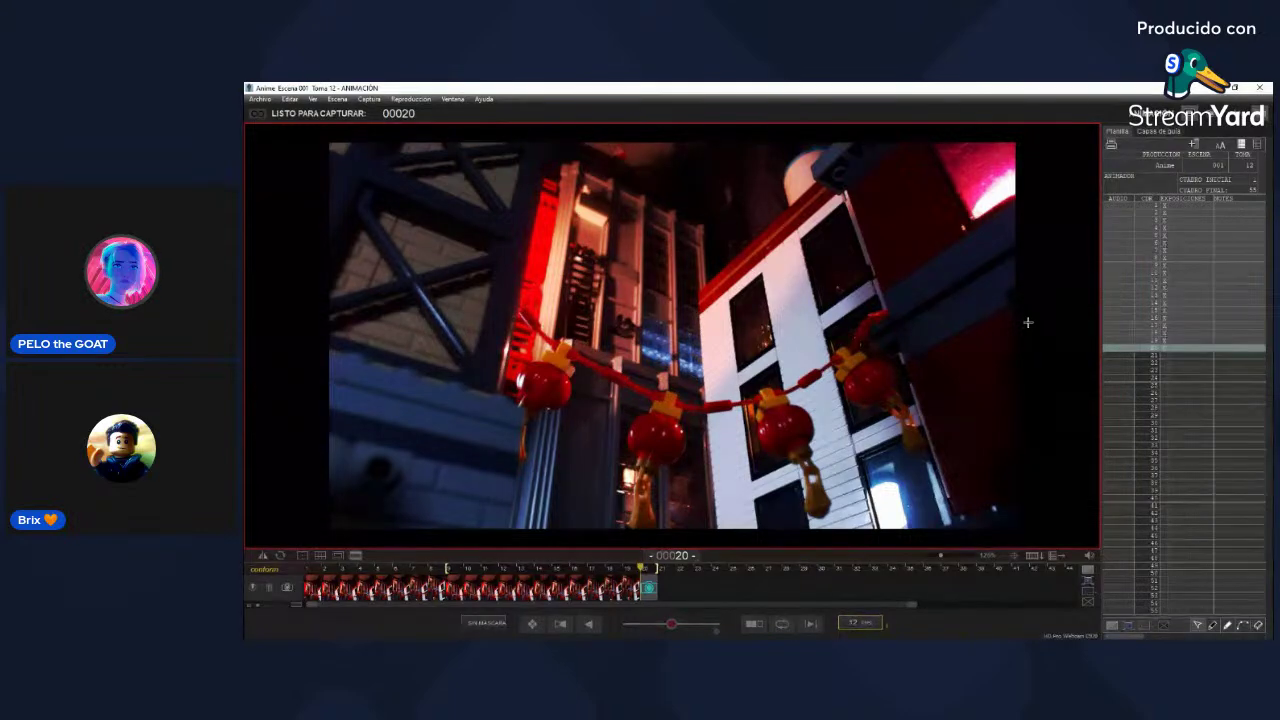
{"action": "key", "text": "1"}
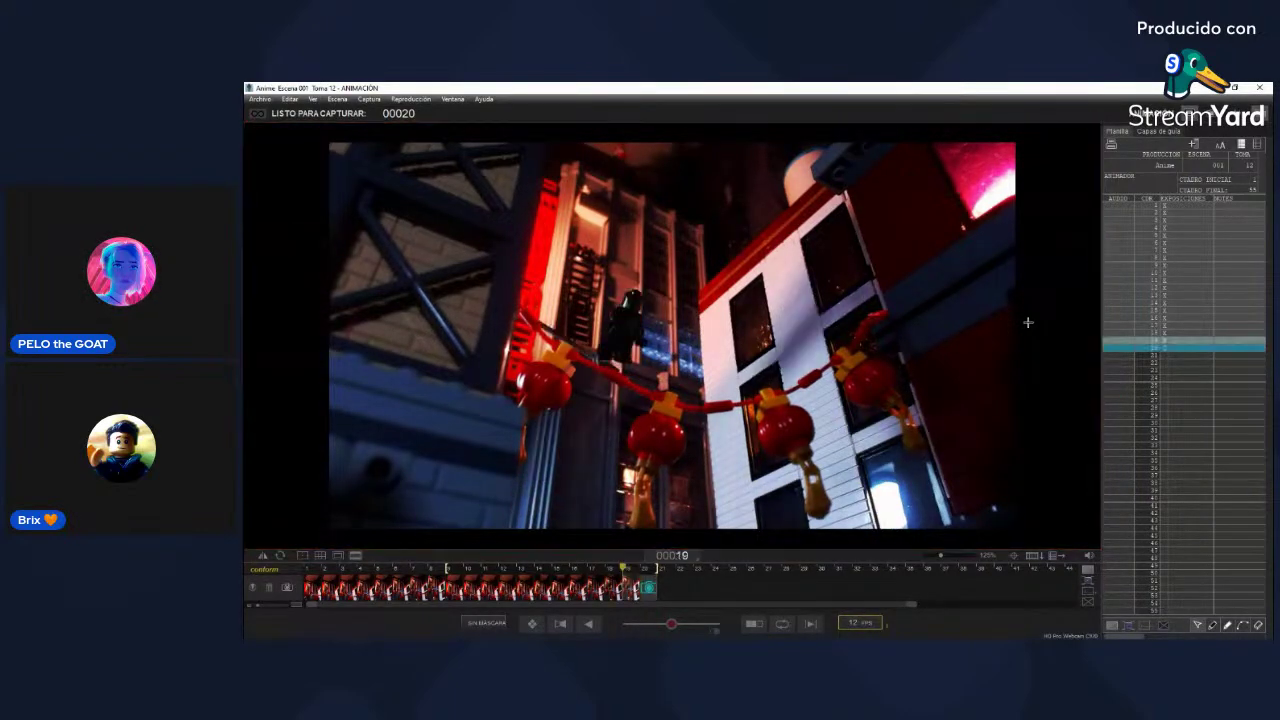
{"action": "key", "text": "2"}
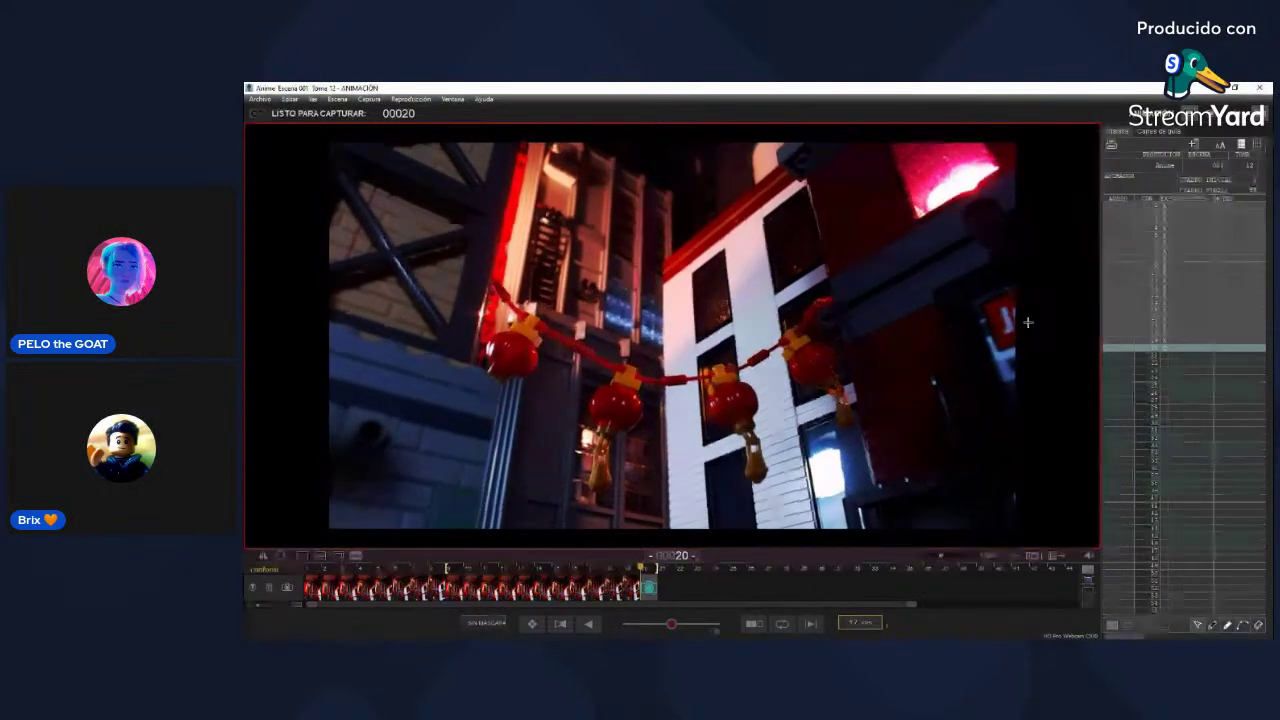
Step: Check the shifted camera framing in the live view for frame 20 against repeated playback of the captured frames
{"action": "key", "text": "0"}
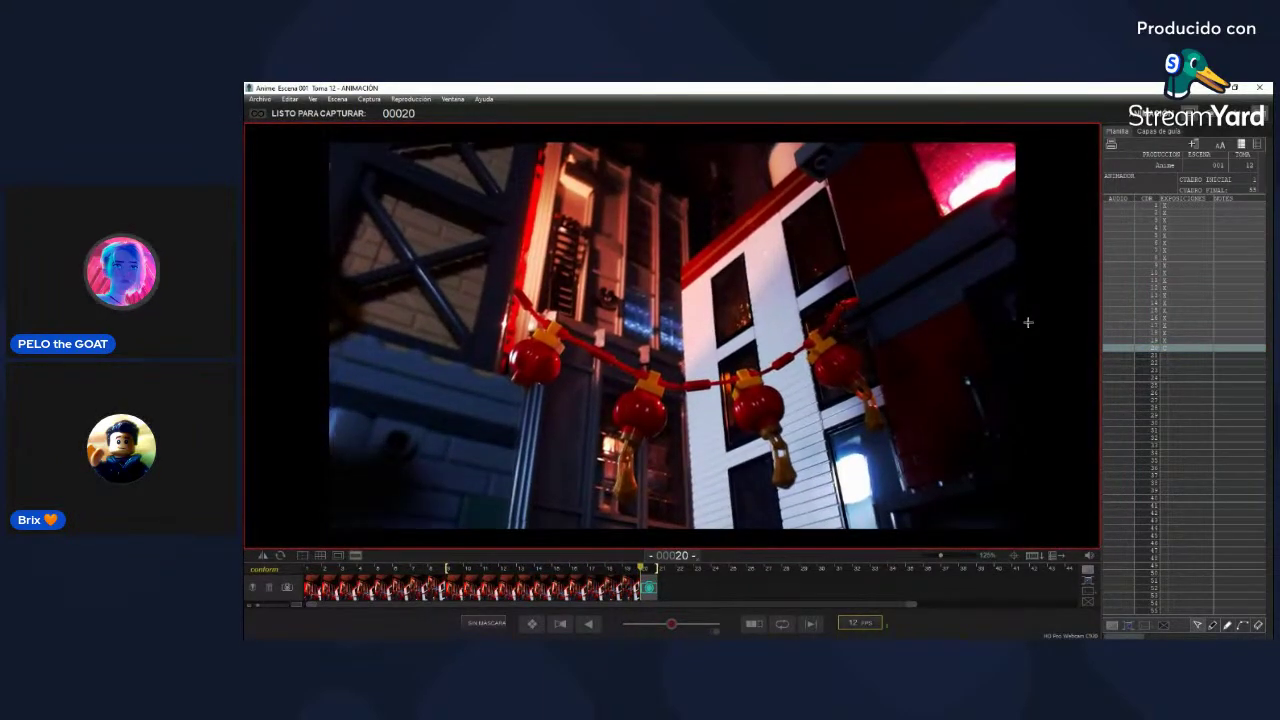
{"action": "key", "text": "0"}
{"action": "key", "text": "0"}
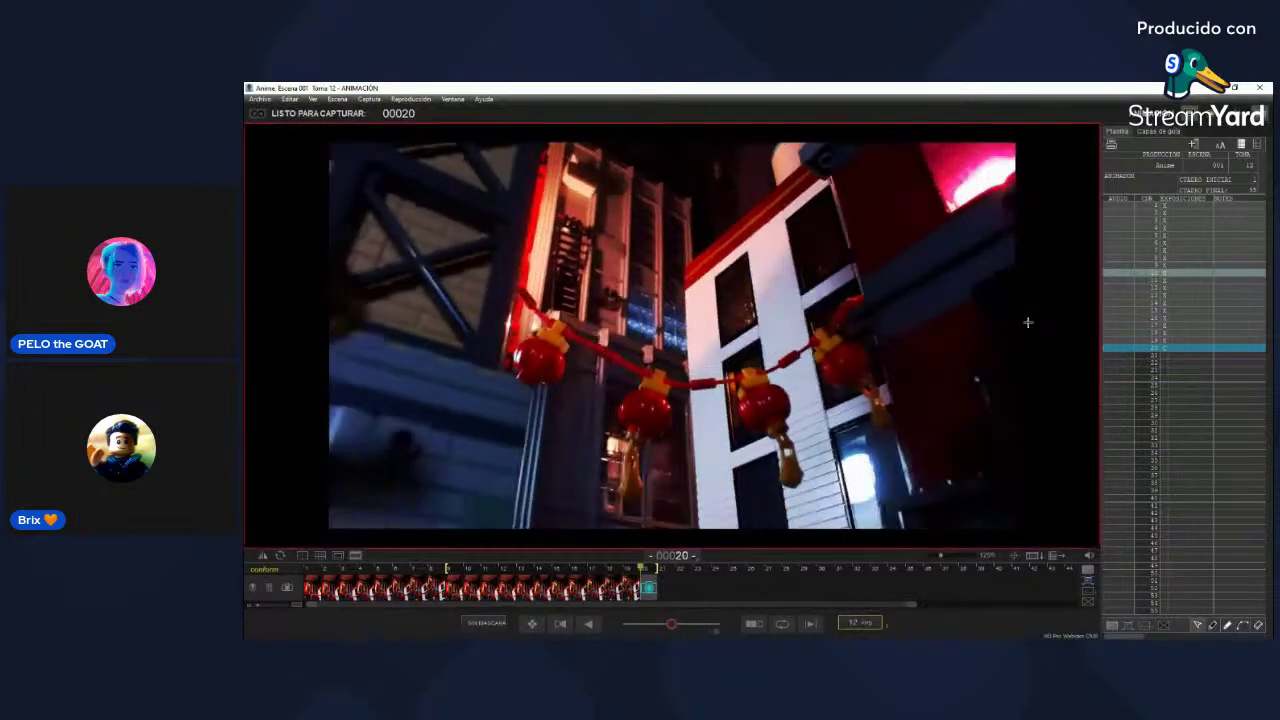
{"action": "key", "text": "0"}
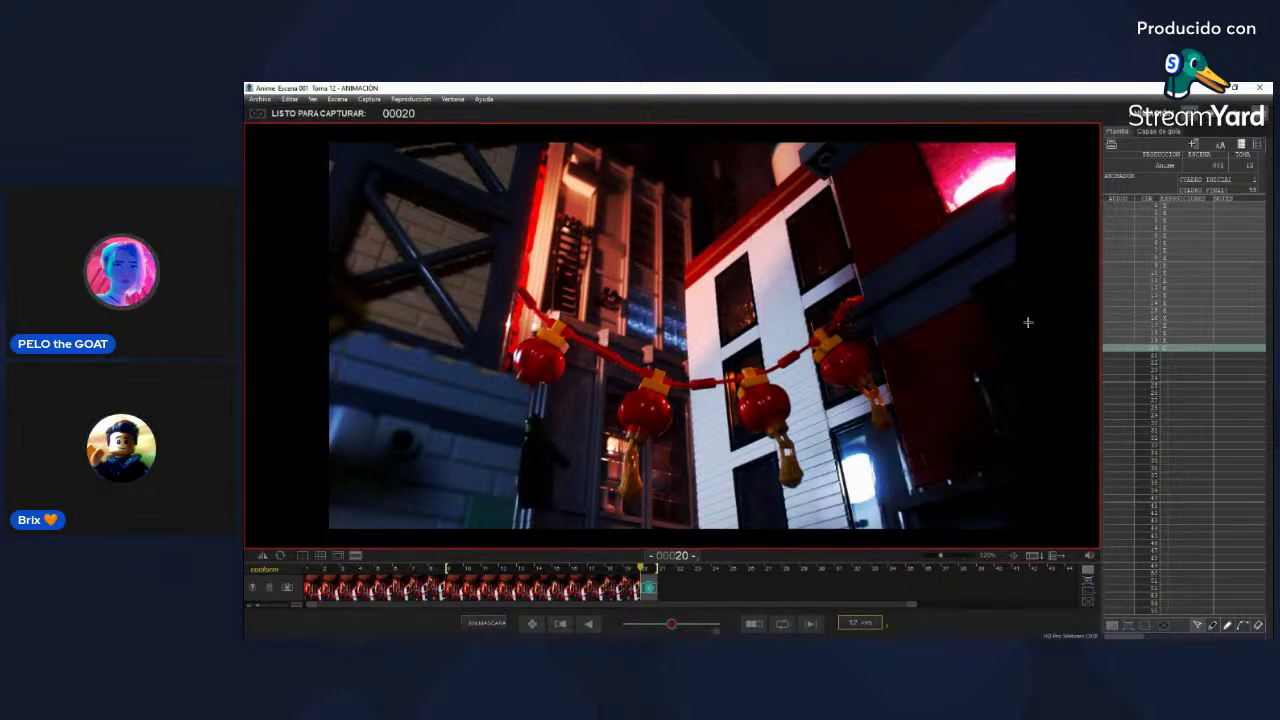
{"action": "key", "text": "0"}
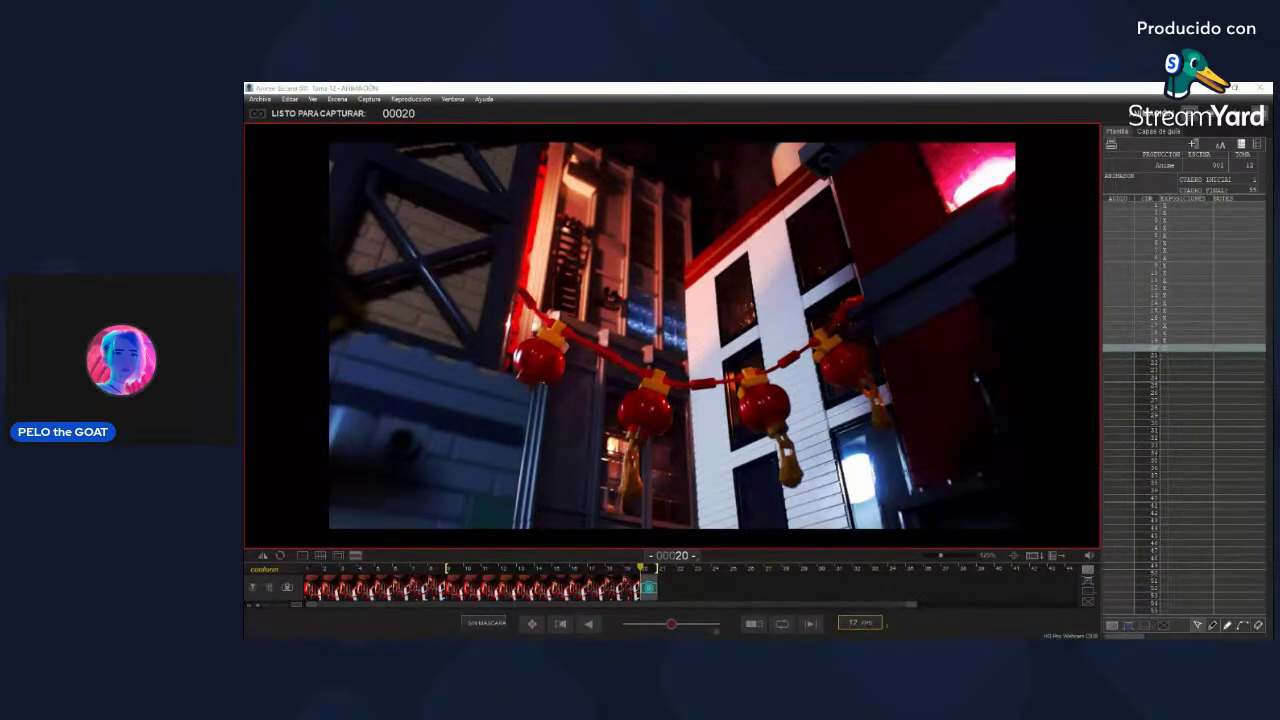
Step: Compare the figure's new pose behind the lanterns with the previous frames and capture frame 20
{"action": "left_click", "coordinate": [1043, 335]}
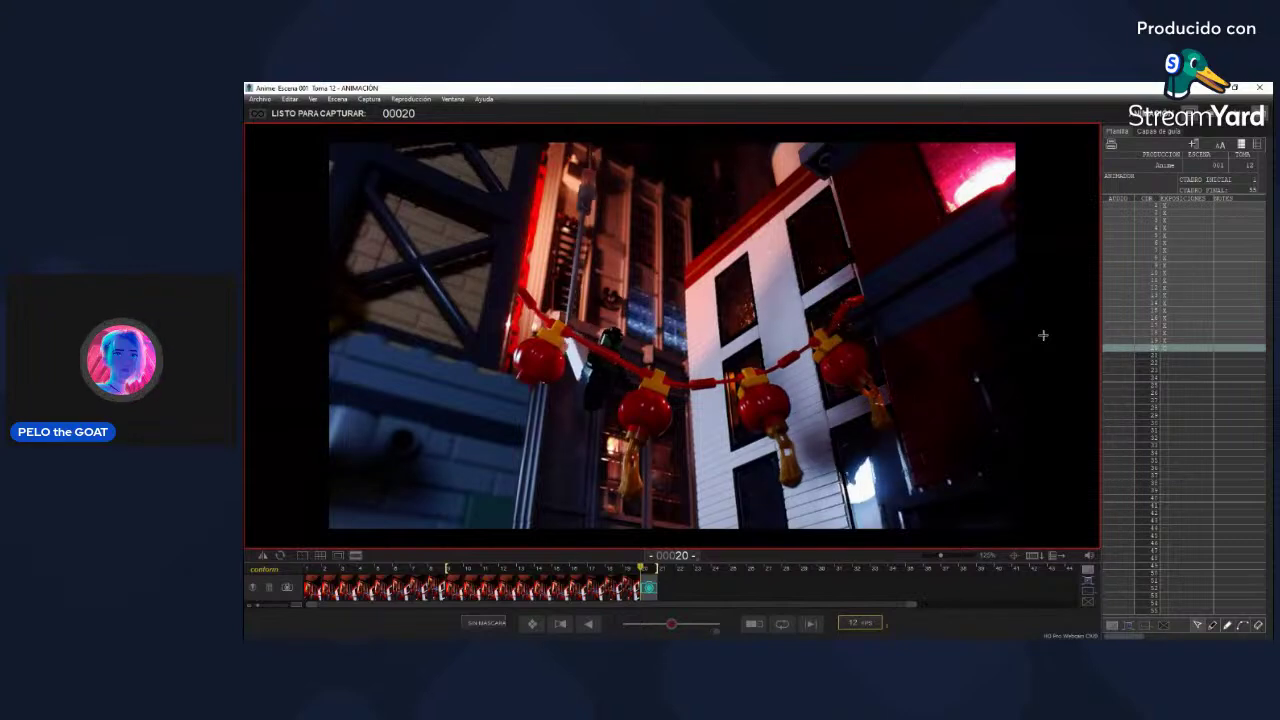
{"action": "key", "text": "Left"}
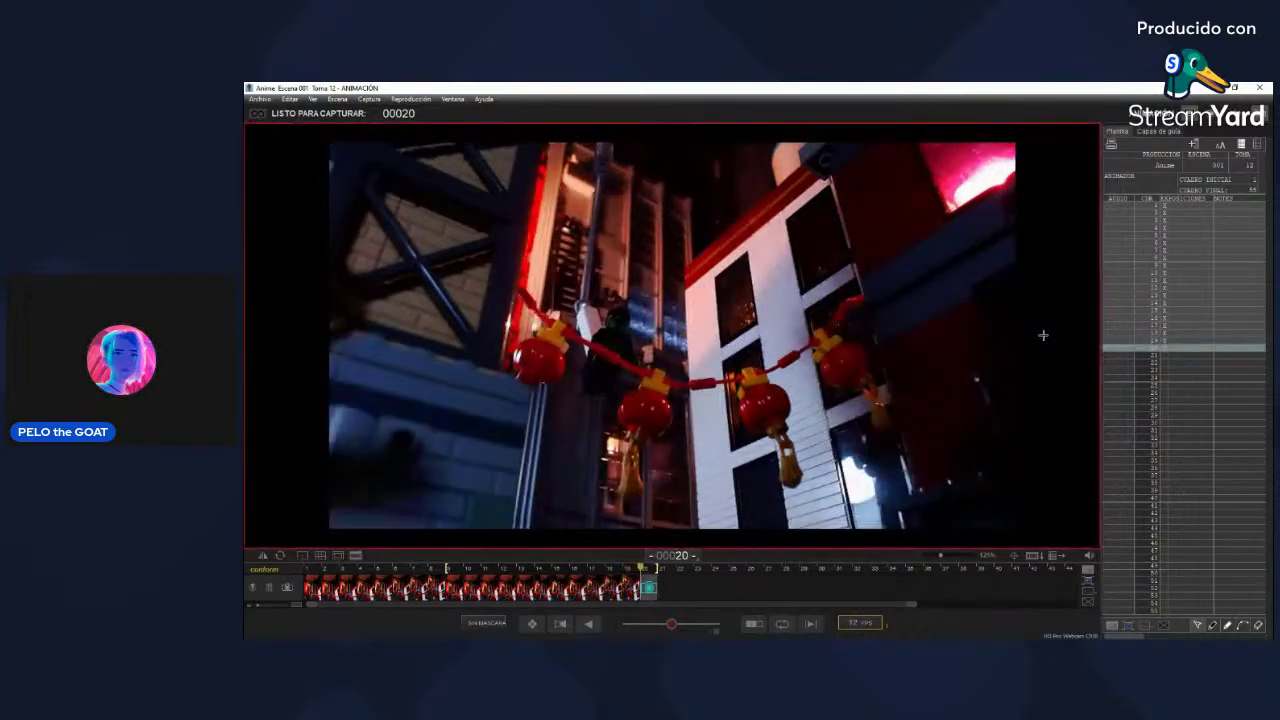
{"action": "key", "text": "Left"}
{"action": "key", "text": "Right"}
{"action": "key", "text": "Right"}
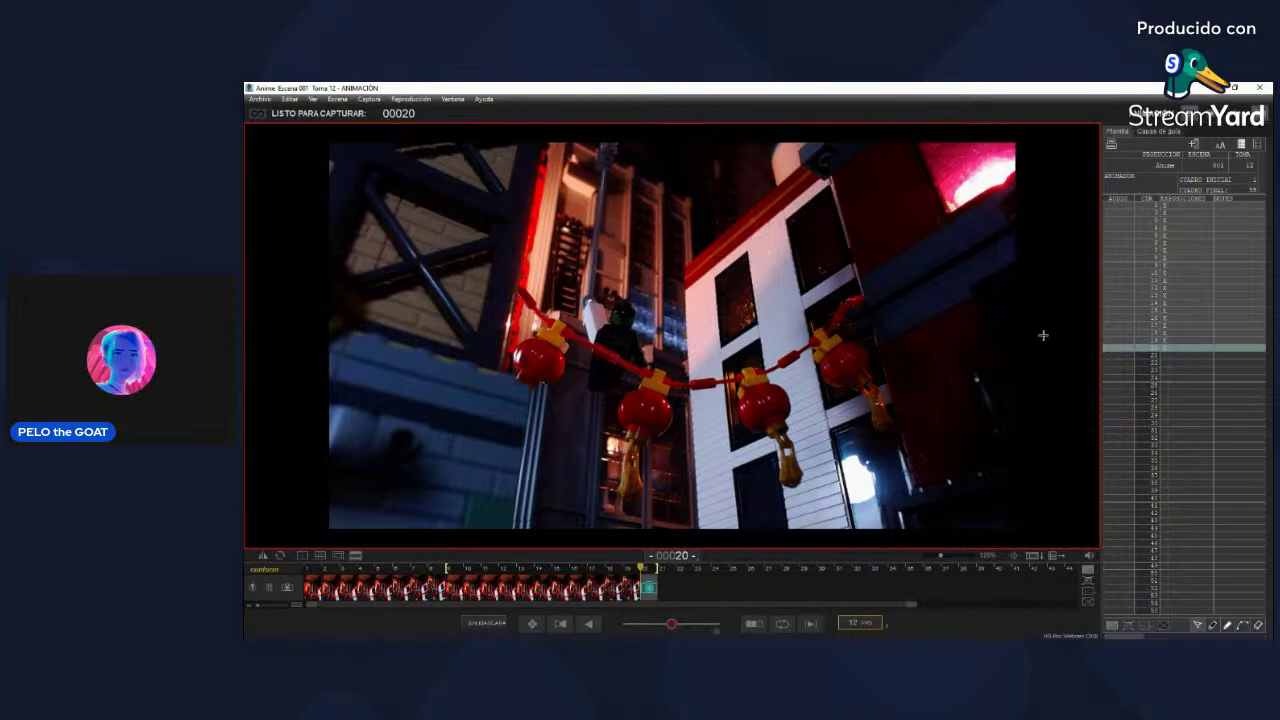
{"action": "key", "text": "Return"}
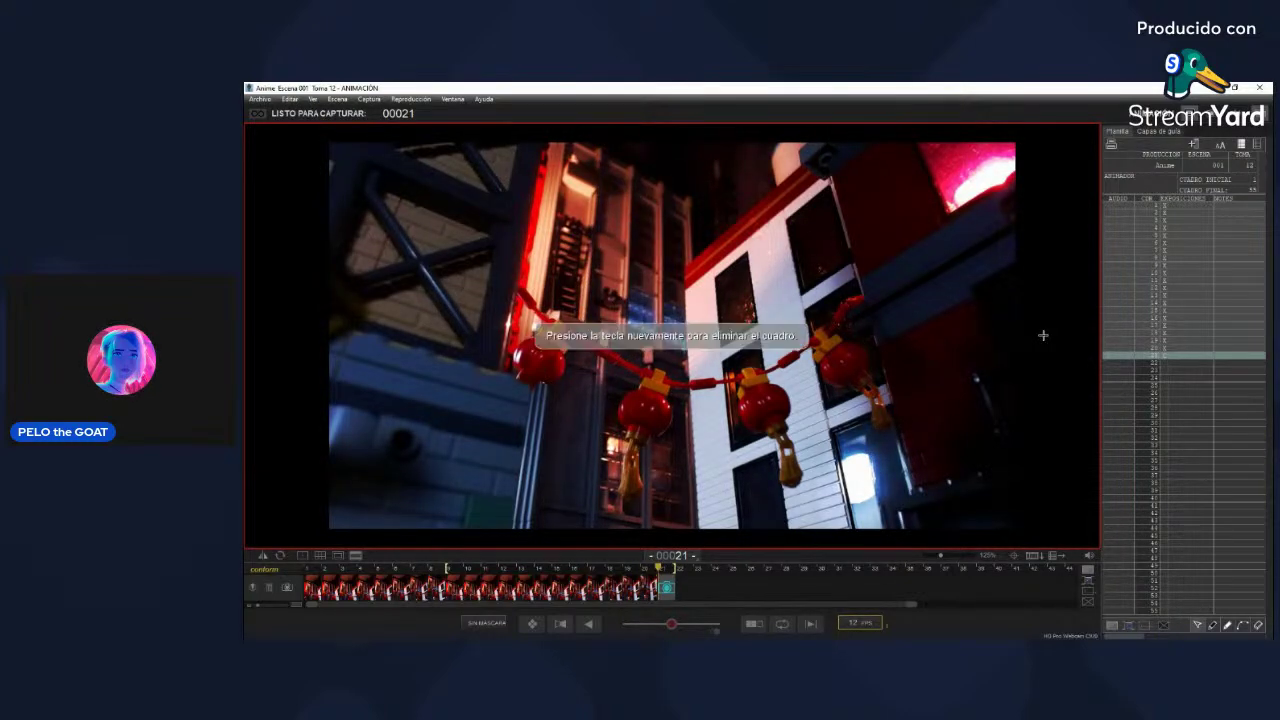
Step: Delete frame 20, retake it with the figure's new pose behind the lanterns, and discard the retake after playback
{"action": "key", "text": "Delete"}
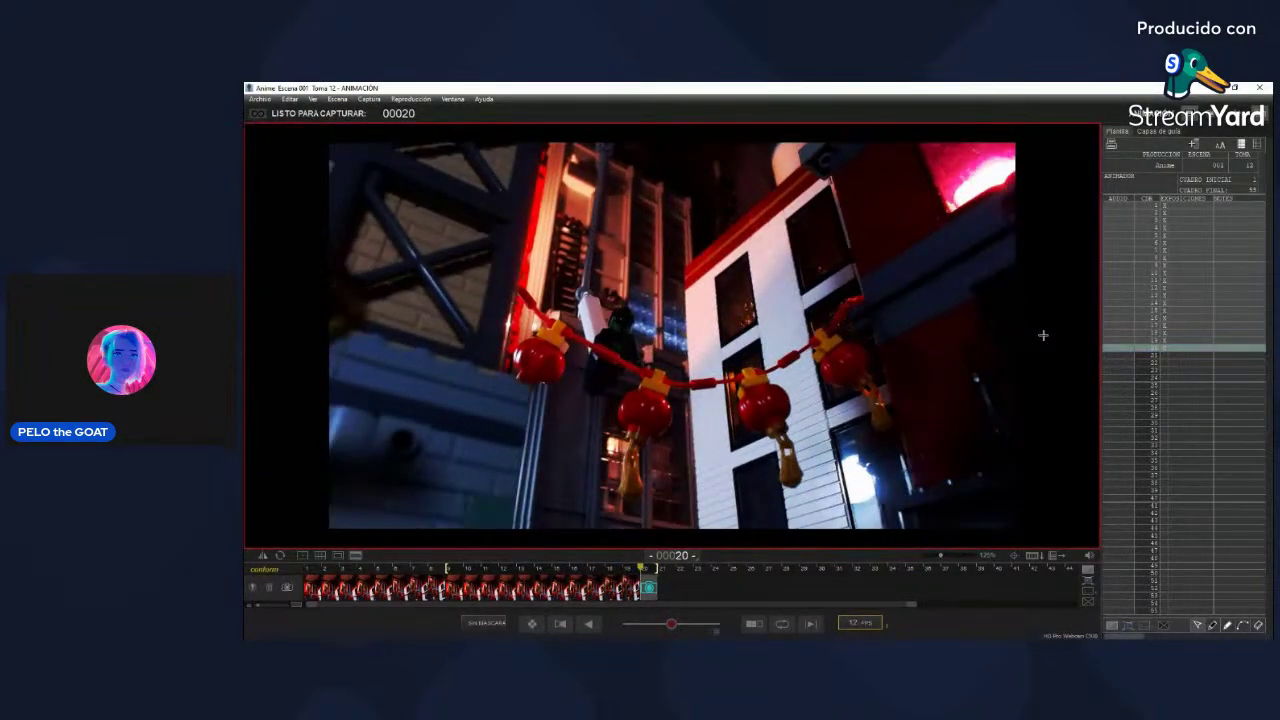
{"action": "key", "text": "Return"}
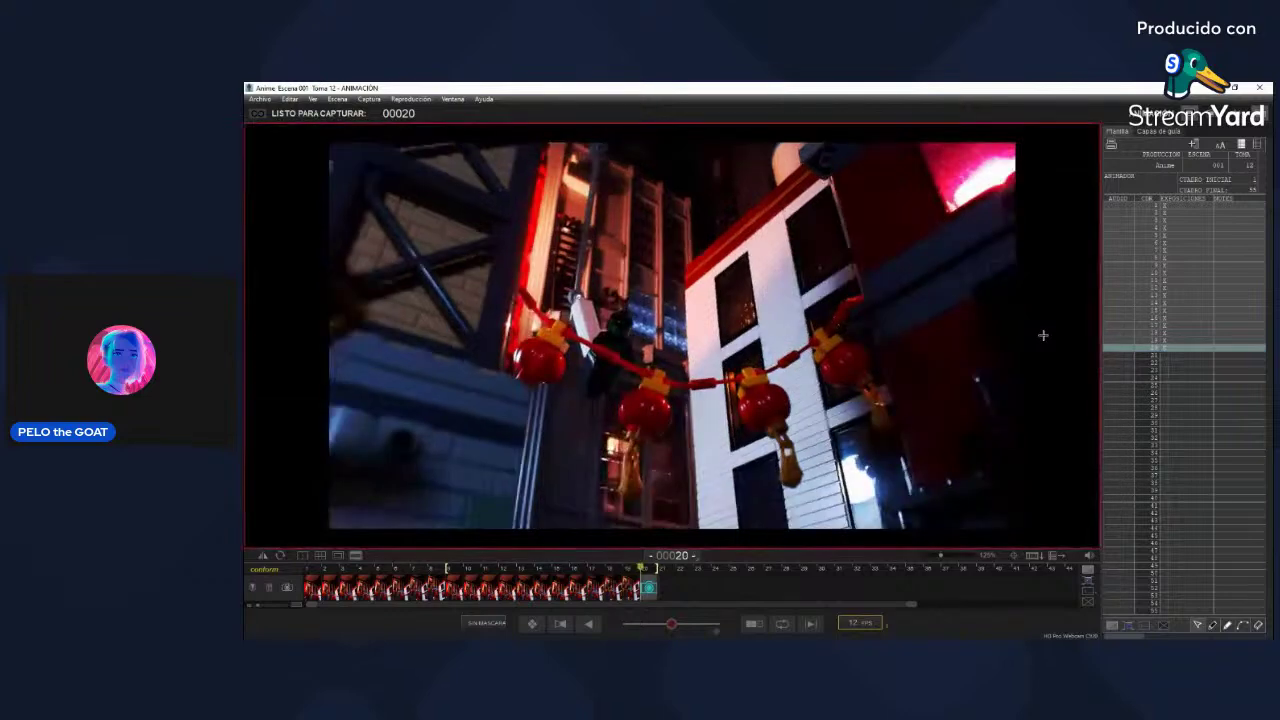
{"action": "key", "text": "0"}
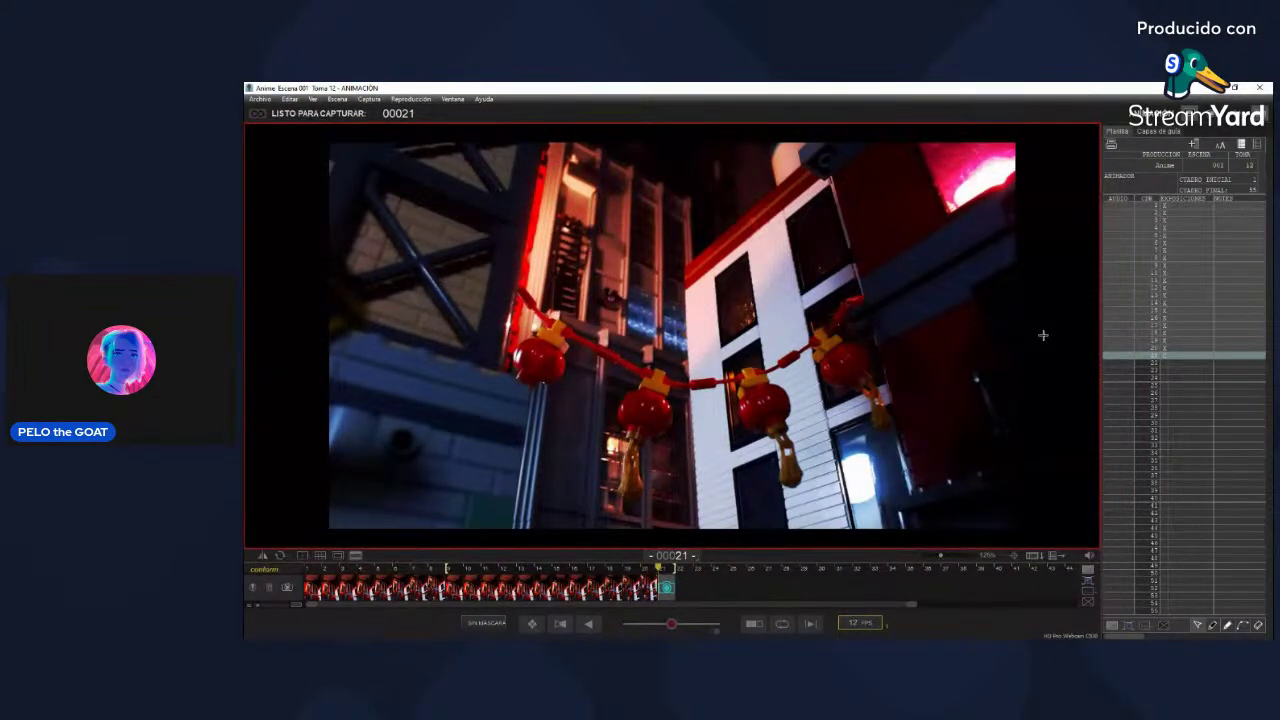
{"action": "key", "text": "0"}
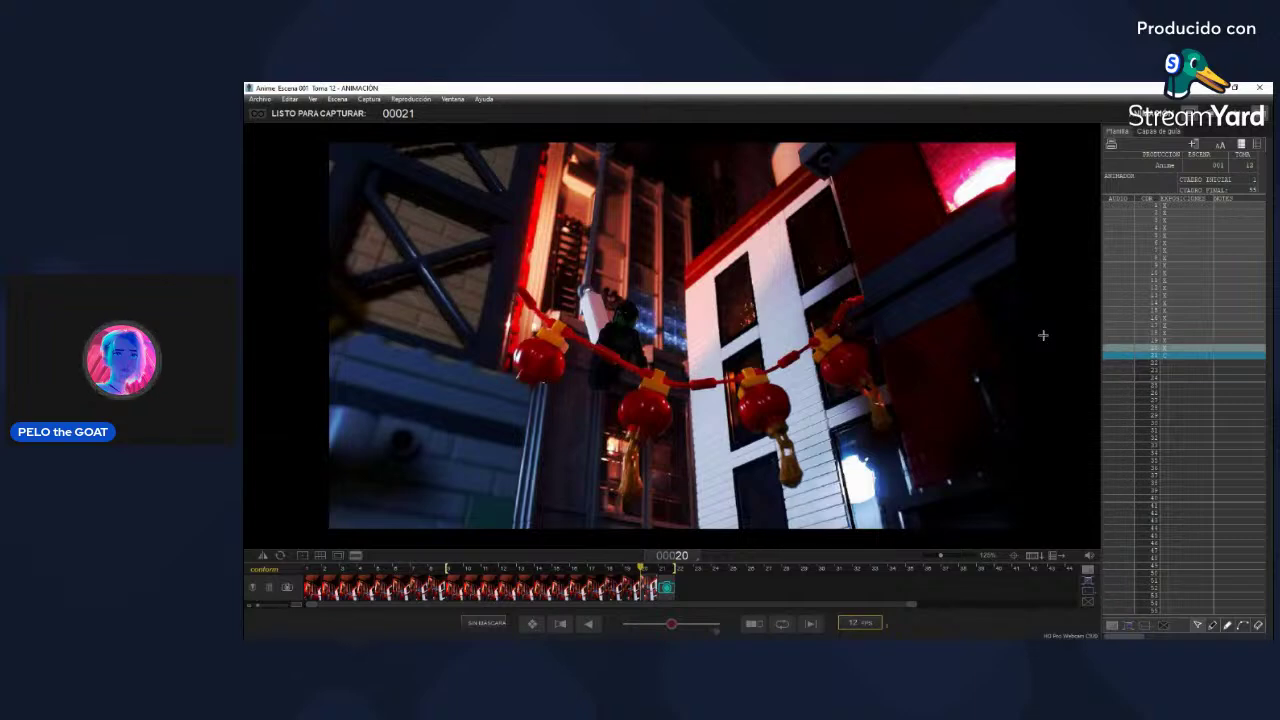
{"action": "key", "text": "Delete"}
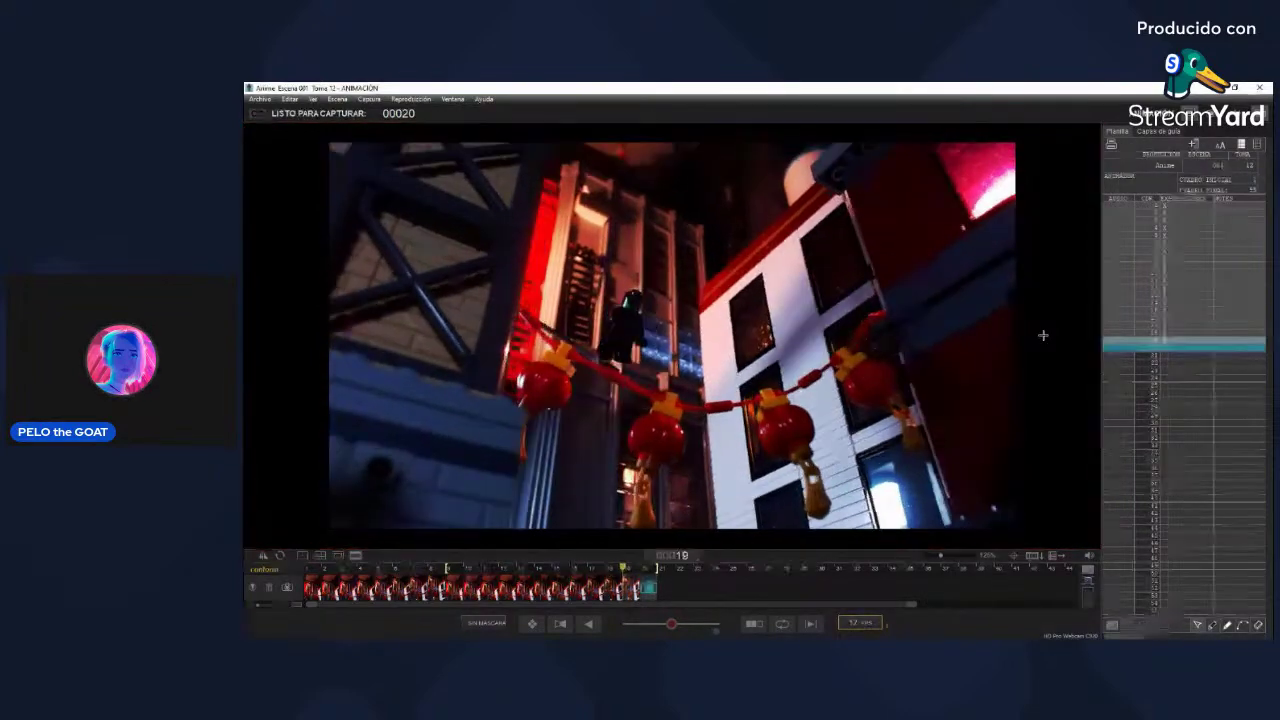
Step: Try retakes of frame 20 with the figure's adjusted poses above the lanterns and delete each one
{"action": "key", "text": "0"}
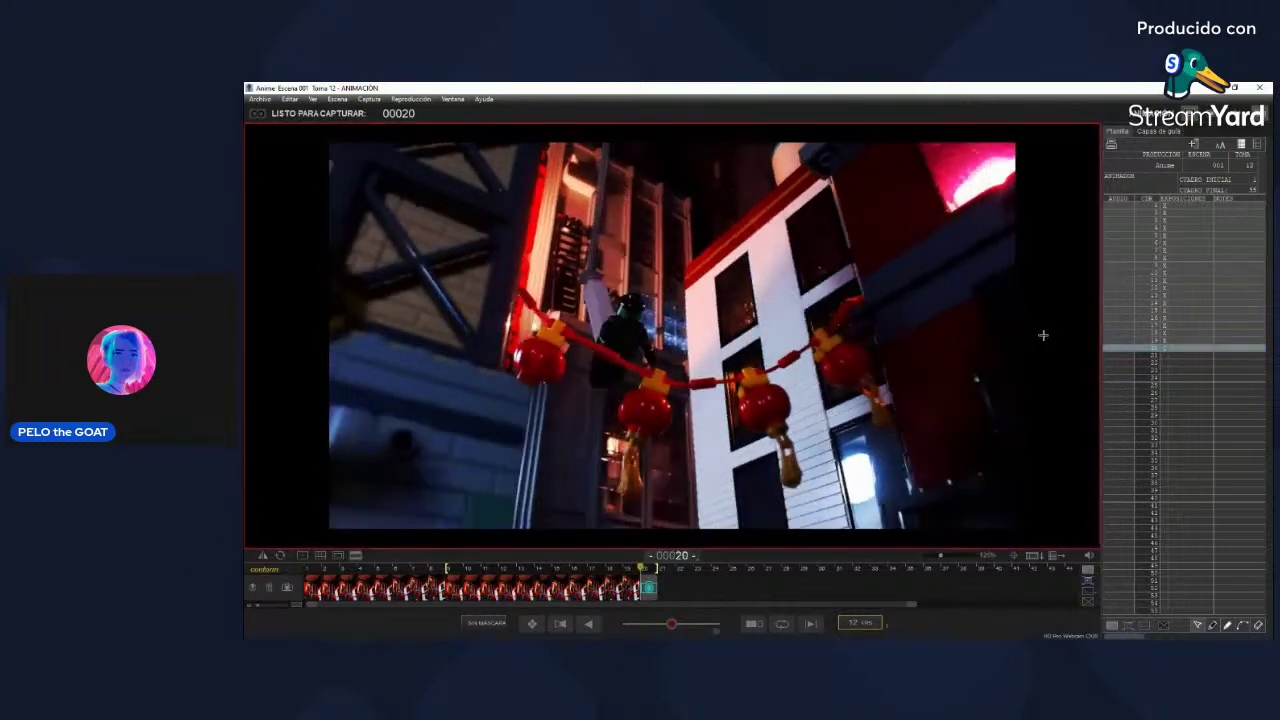
{"action": "key", "text": "Return"}
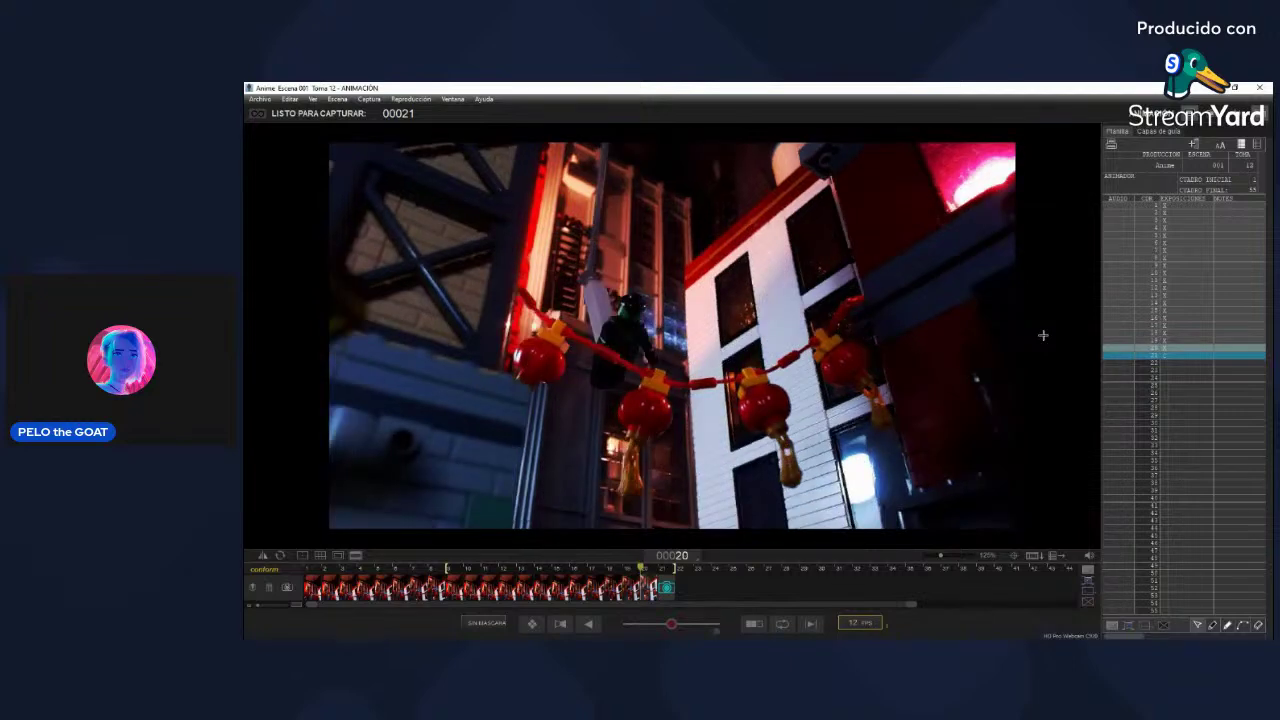
{"action": "key", "text": "Delete"}
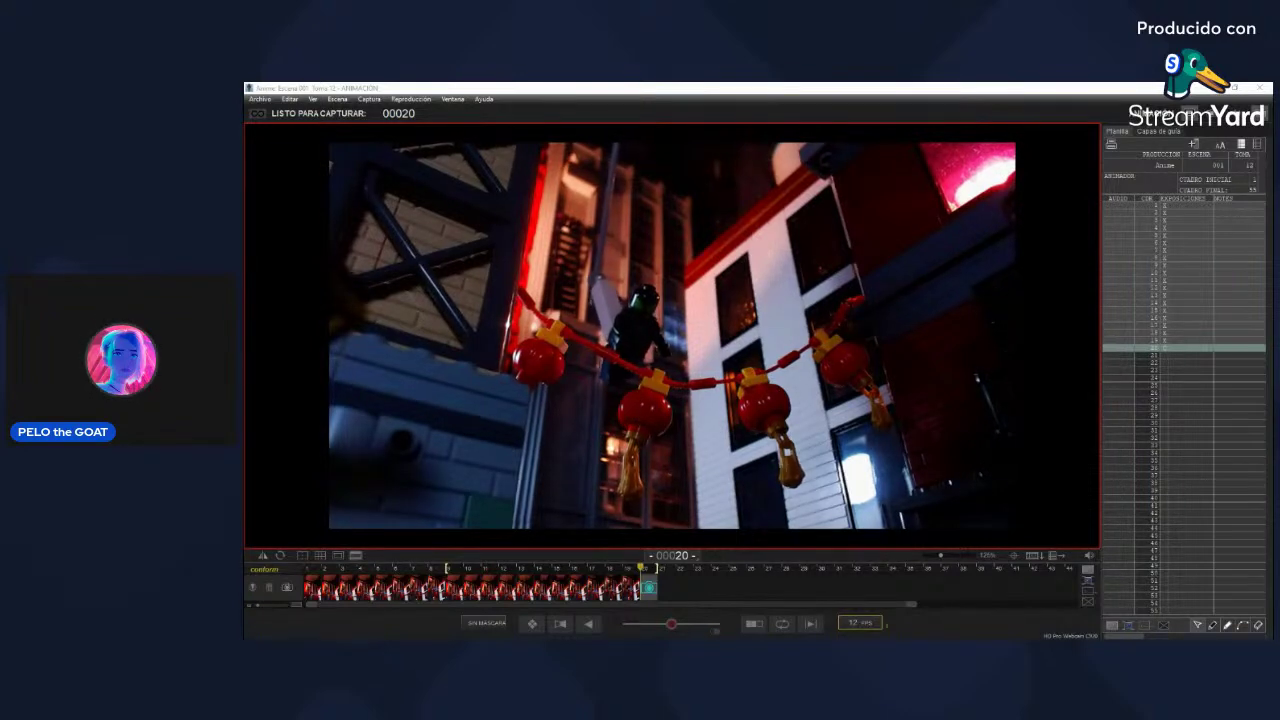
{"action": "mouse_move", "coordinate": [1071, 364]}
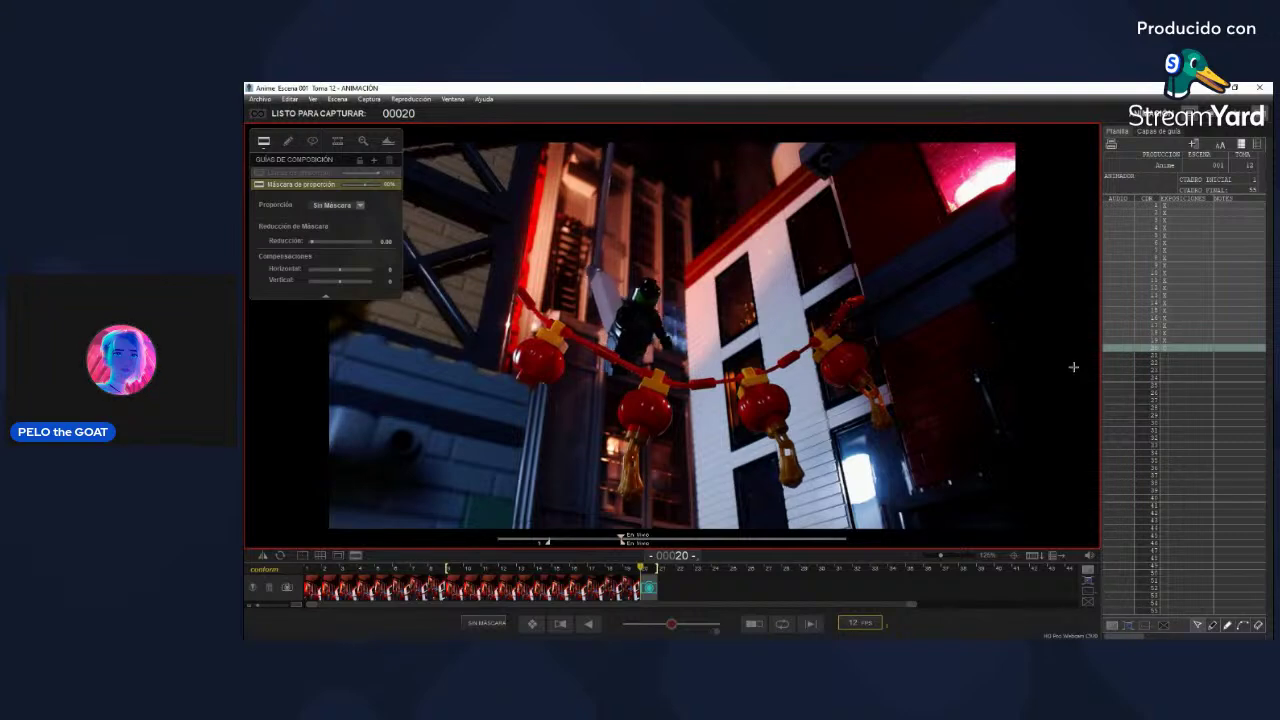
{"action": "key", "text": "Return"}
{"action": "key", "text": "Delete"}
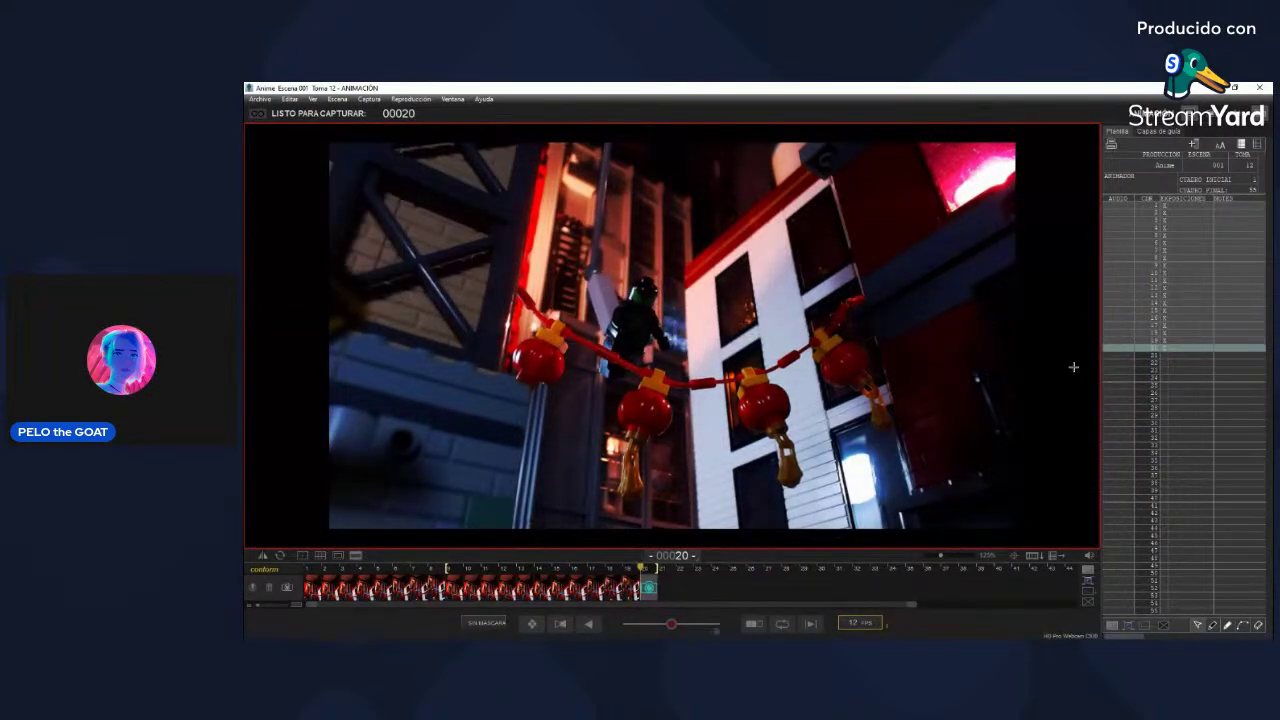
Step: Play back the captured frames and compare them with the figure's pose in the live view for frame 20
{"action": "key", "text": "3"}
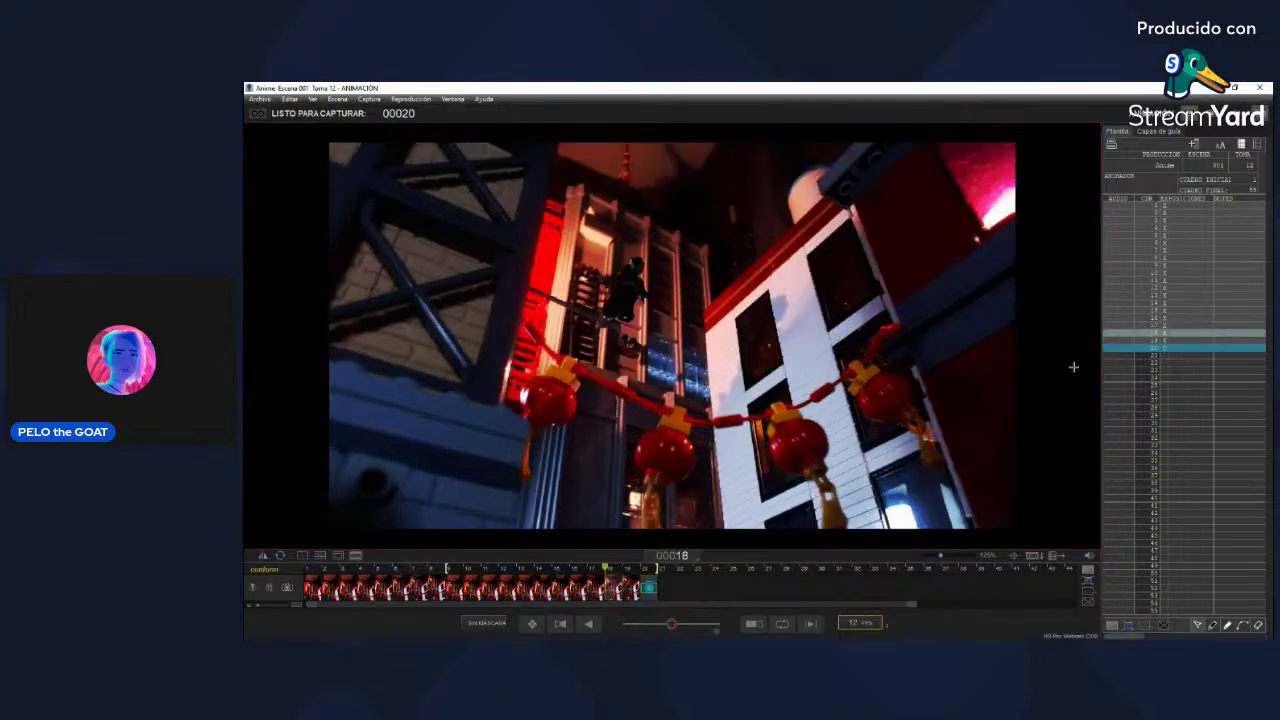
{"action": "key", "text": "6"}
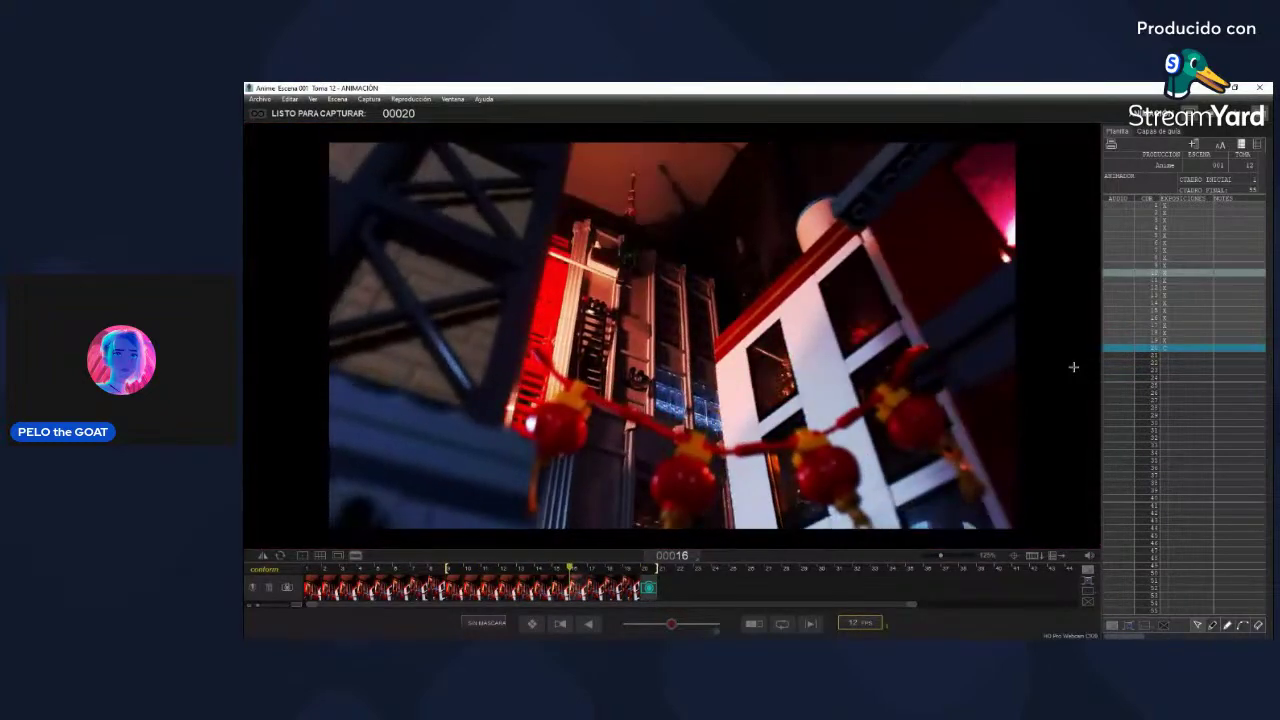
{"action": "key", "text": "3"}
{"action": "key", "text": "0"}
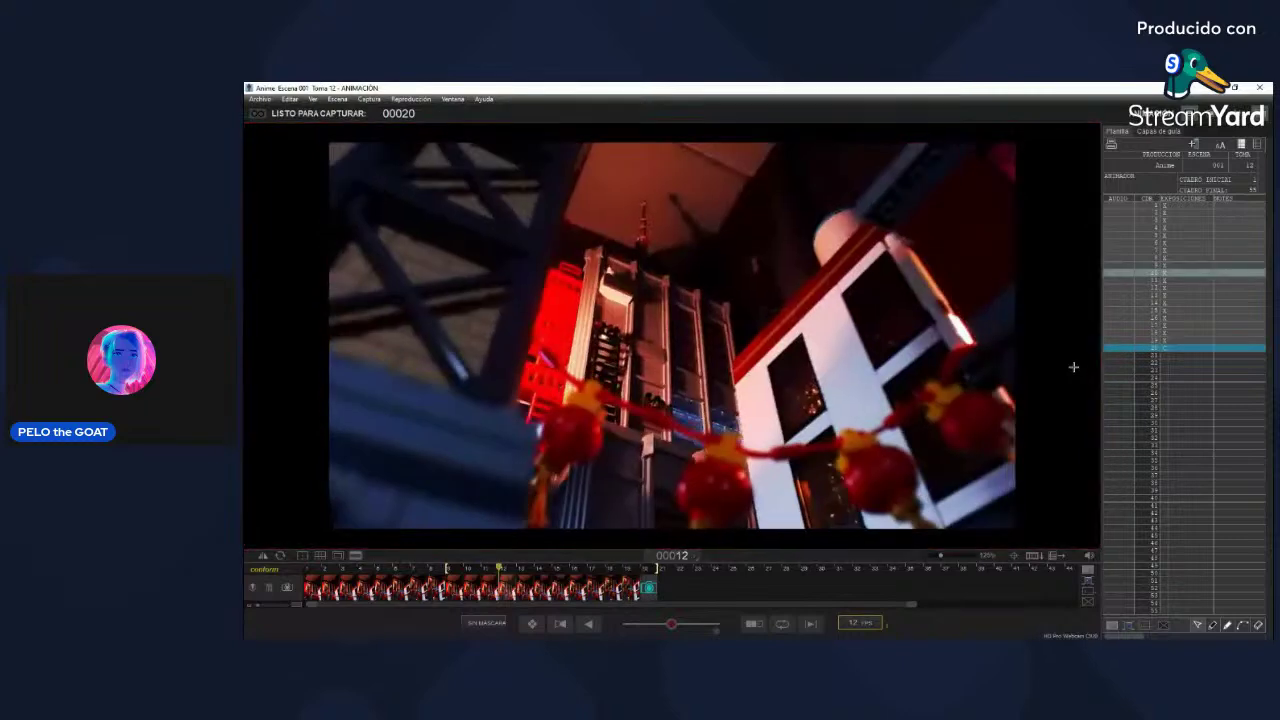
Step: Capture frames 20 to 22 with the figure and clean plates, and move the clean plate from frame 22 to frame 9
{"action": "key", "text": "Return"}
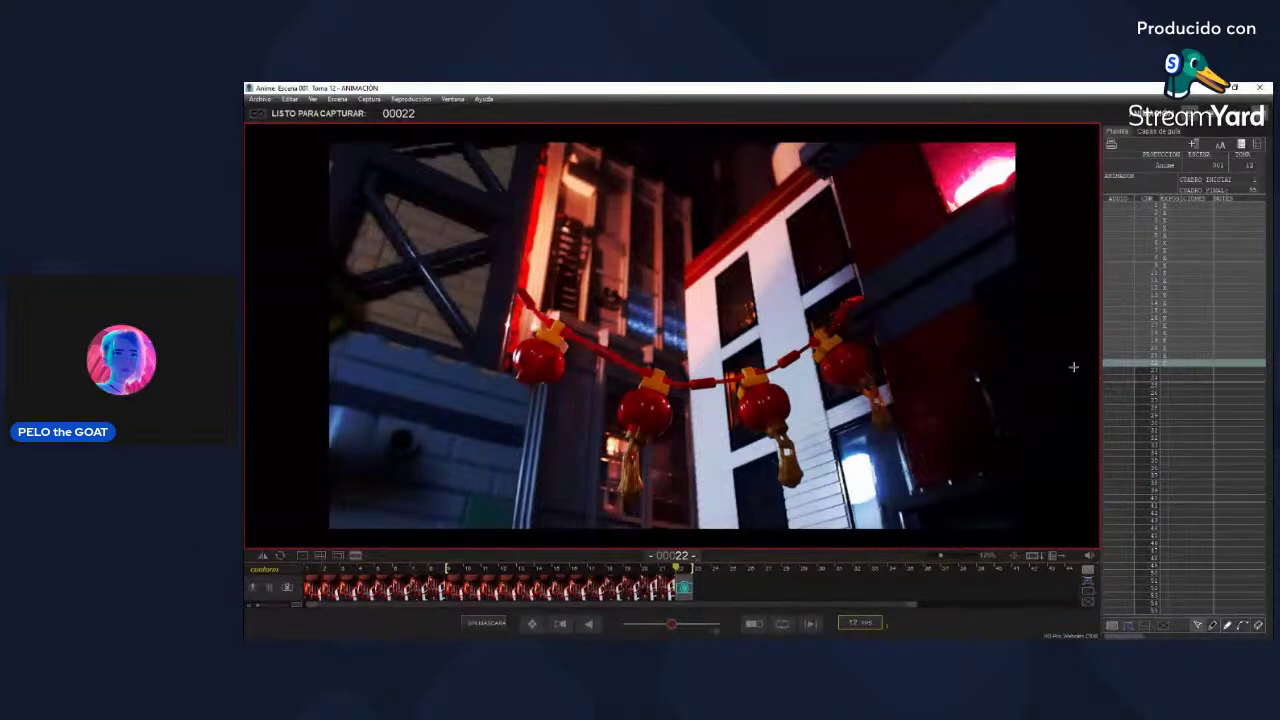
{"action": "key", "text": "Return"}
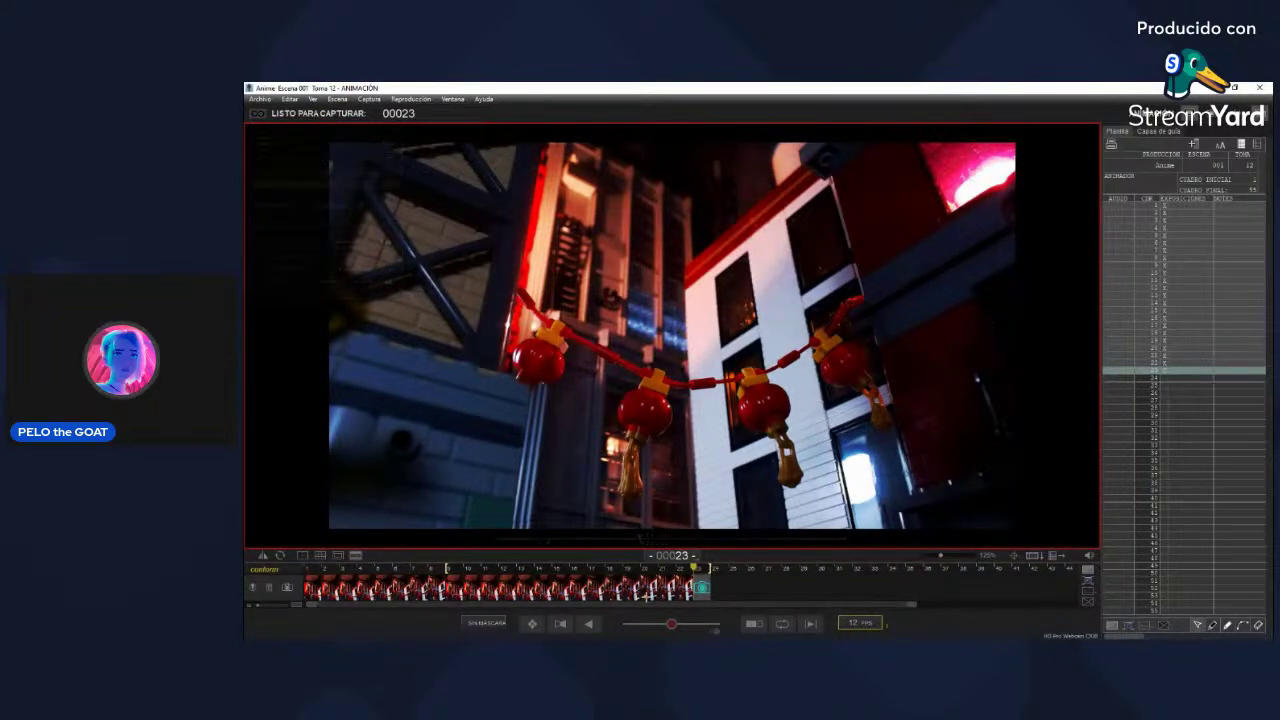
{"action": "key", "text": "Left"}
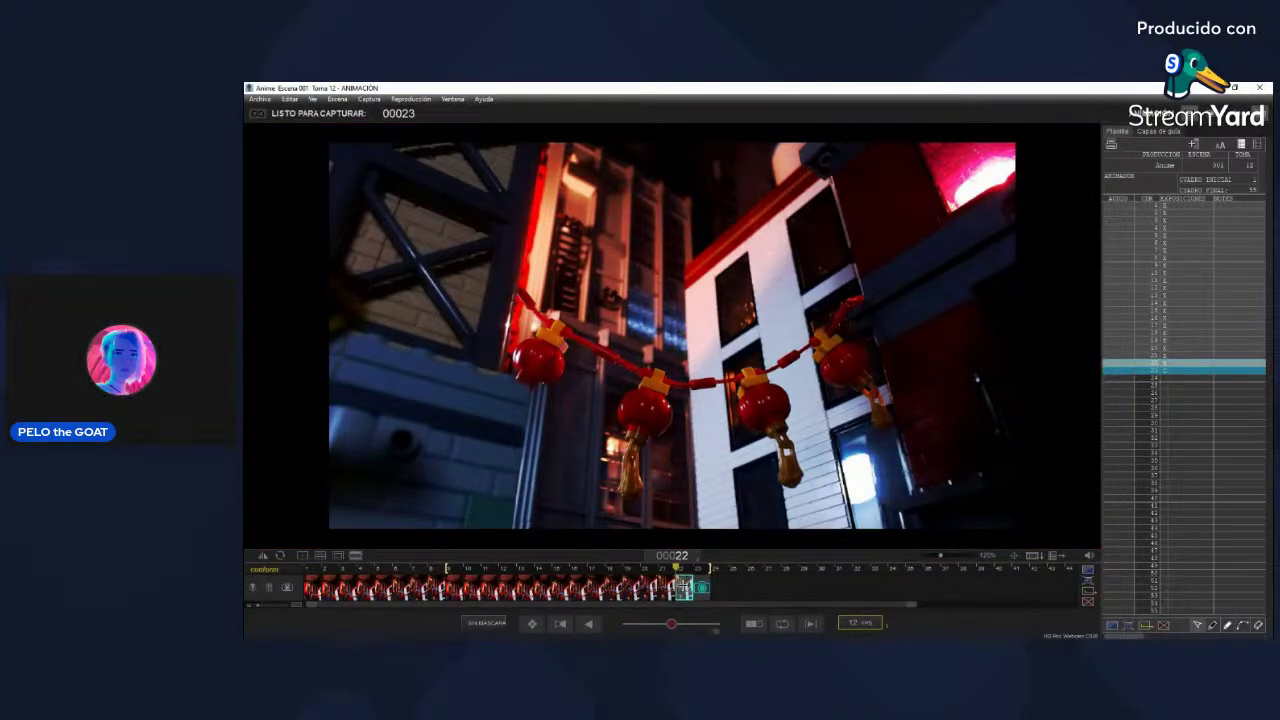
{"action": "left_click_drag", "start_coordinate": [683, 587], "coordinate": [452, 588]}
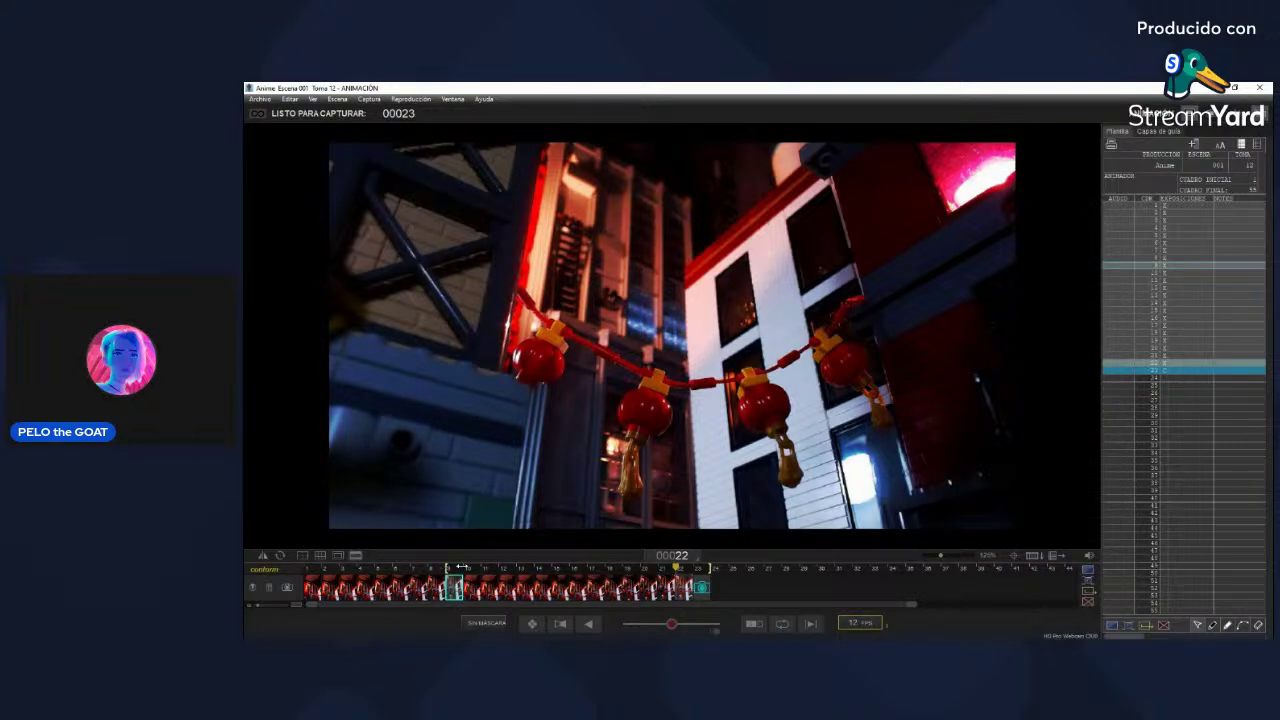
Step: Delete the extra clean plate at frame 22 and compare frames 20 and 21 with the live view
{"action": "left_click", "coordinate": [683, 588]}
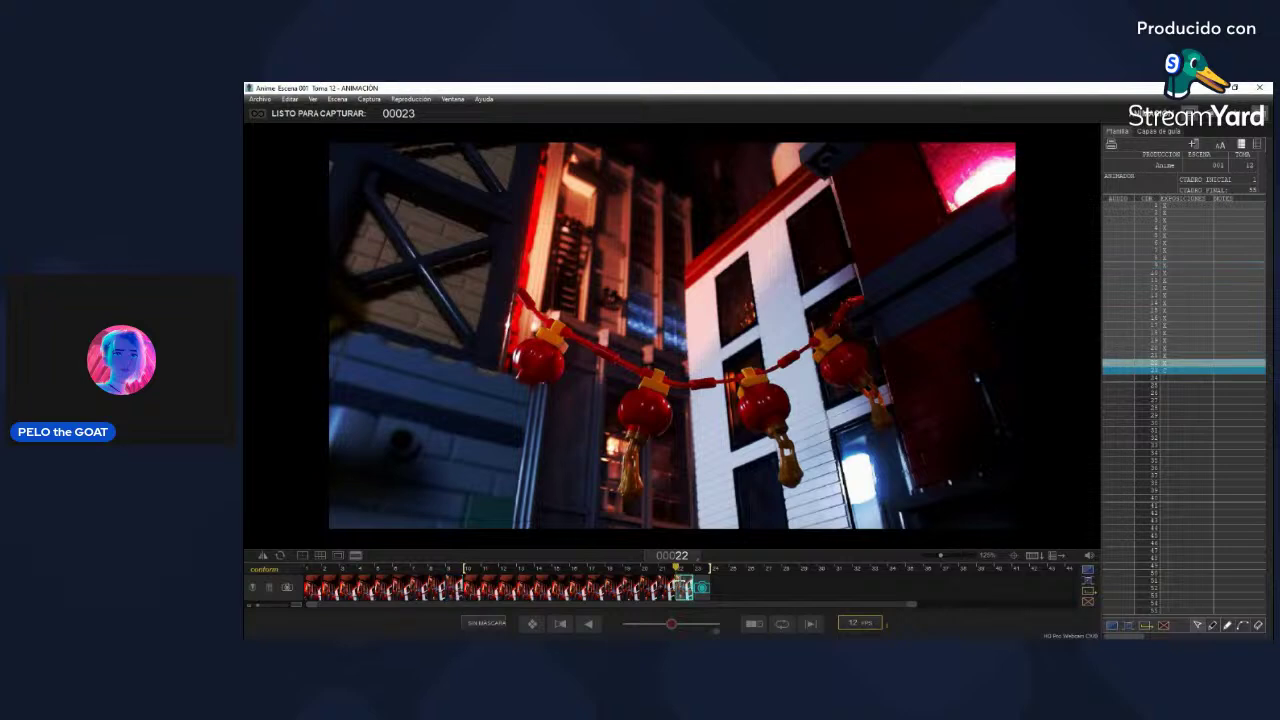
{"action": "key", "text": "Delete"}
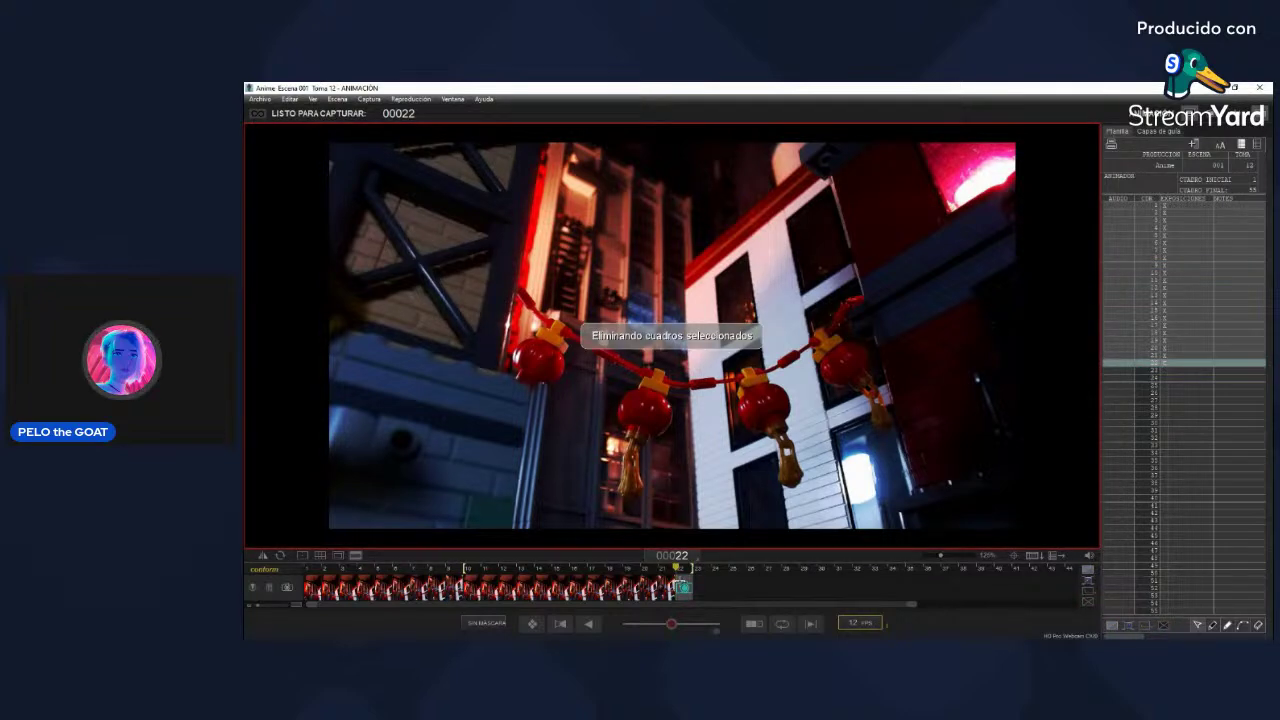
{"action": "key", "text": "Left"}
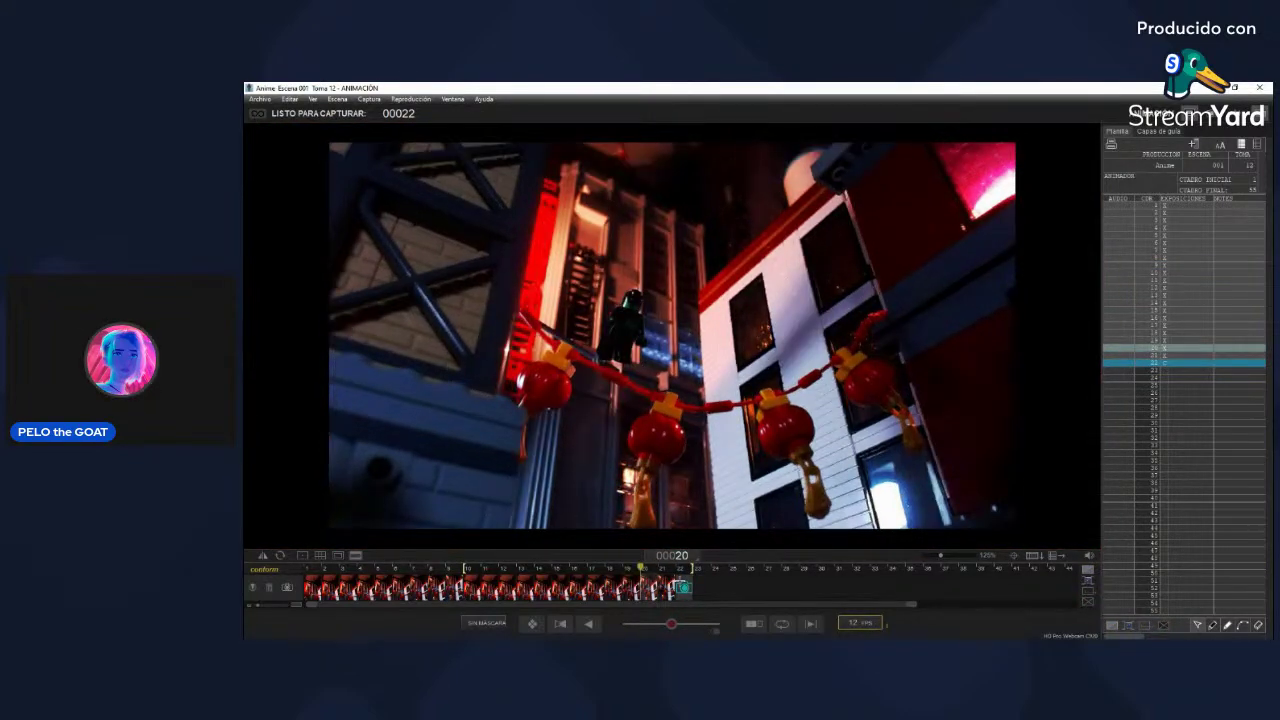
{"action": "key", "text": "Right"}
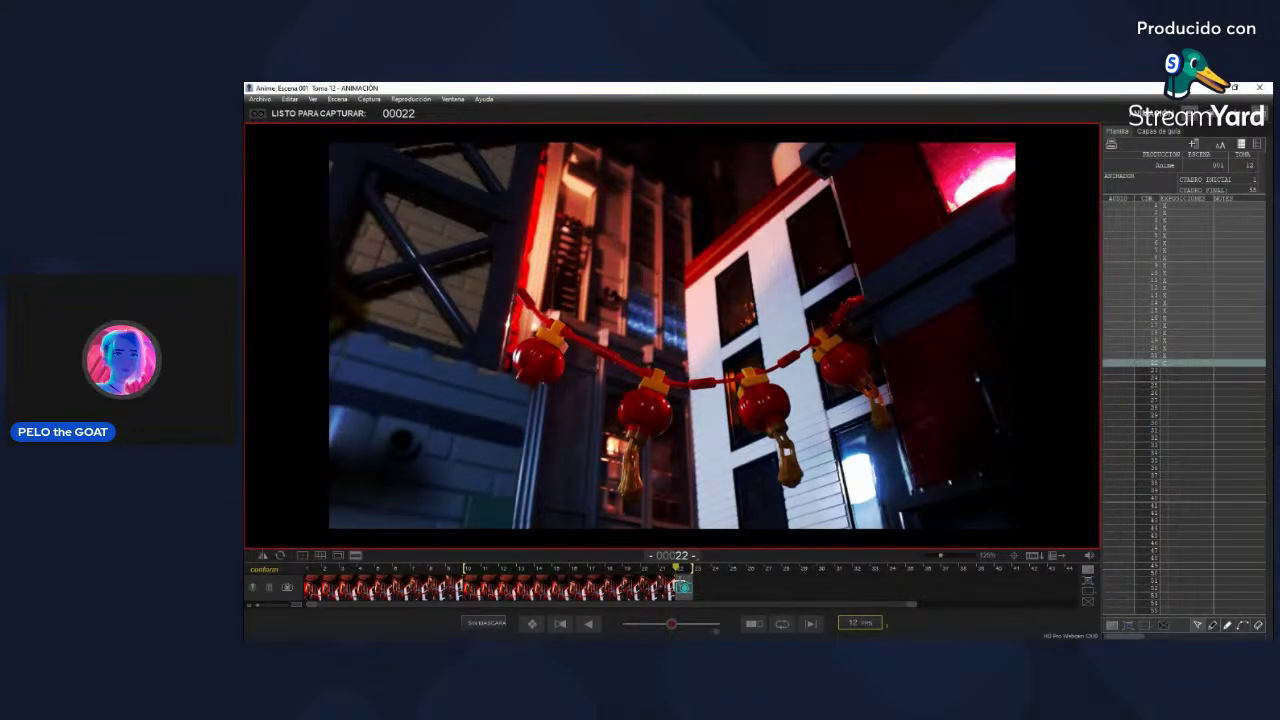
{"action": "key", "text": "0"}
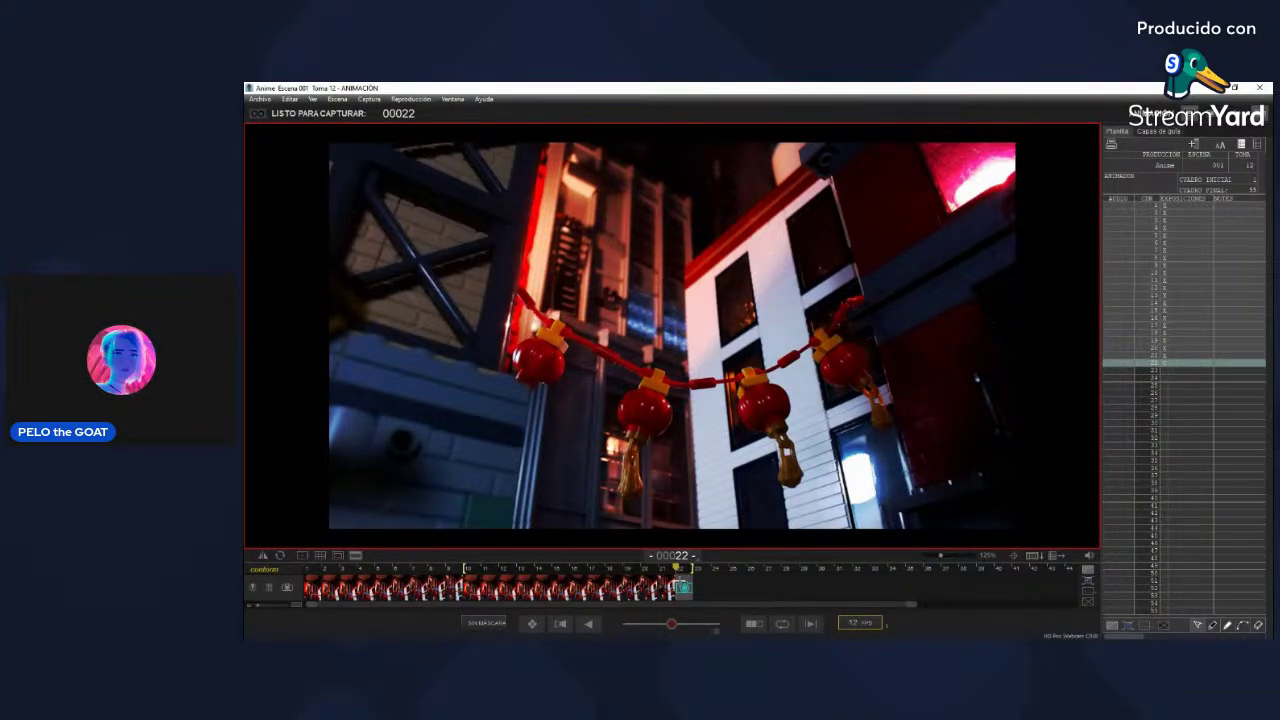
{"action": "key", "text": "0"}
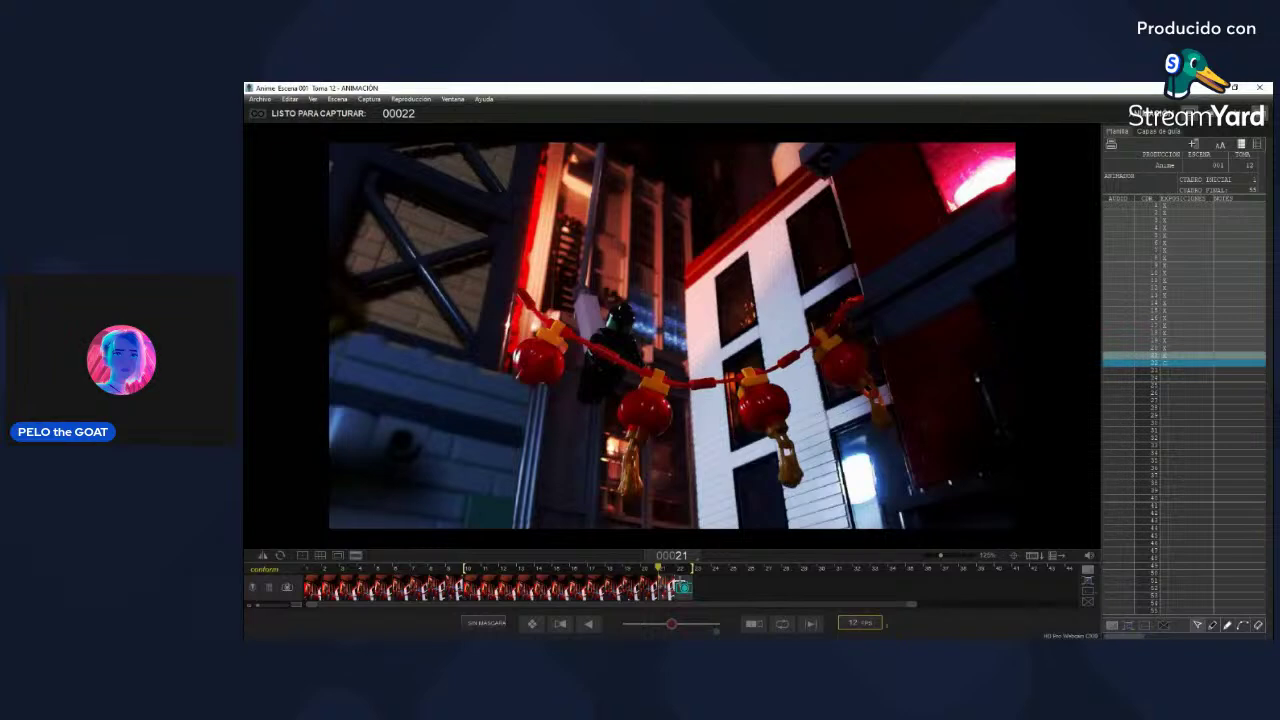
Step: Retake frame 21 with the figure's adjusted pose, and delete the retake and the clean plate at frame 9
{"action": "key", "text": "Delete"}
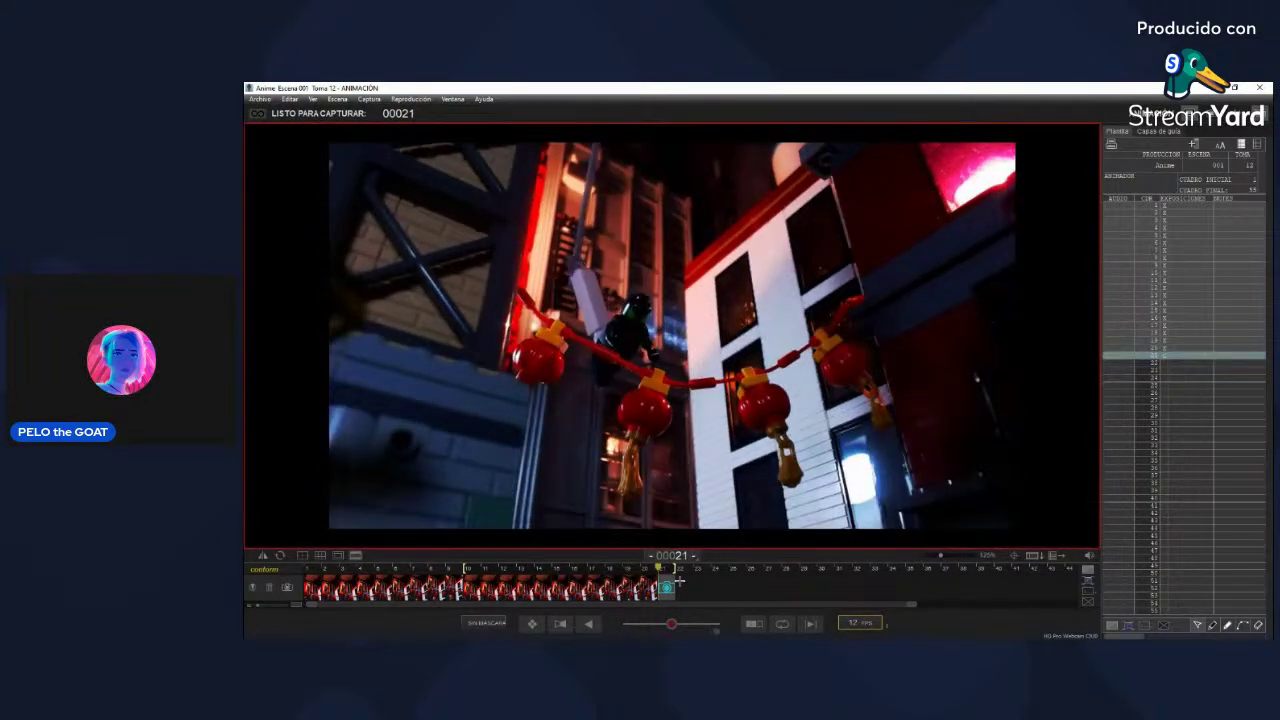
{"action": "key", "text": "Return"}
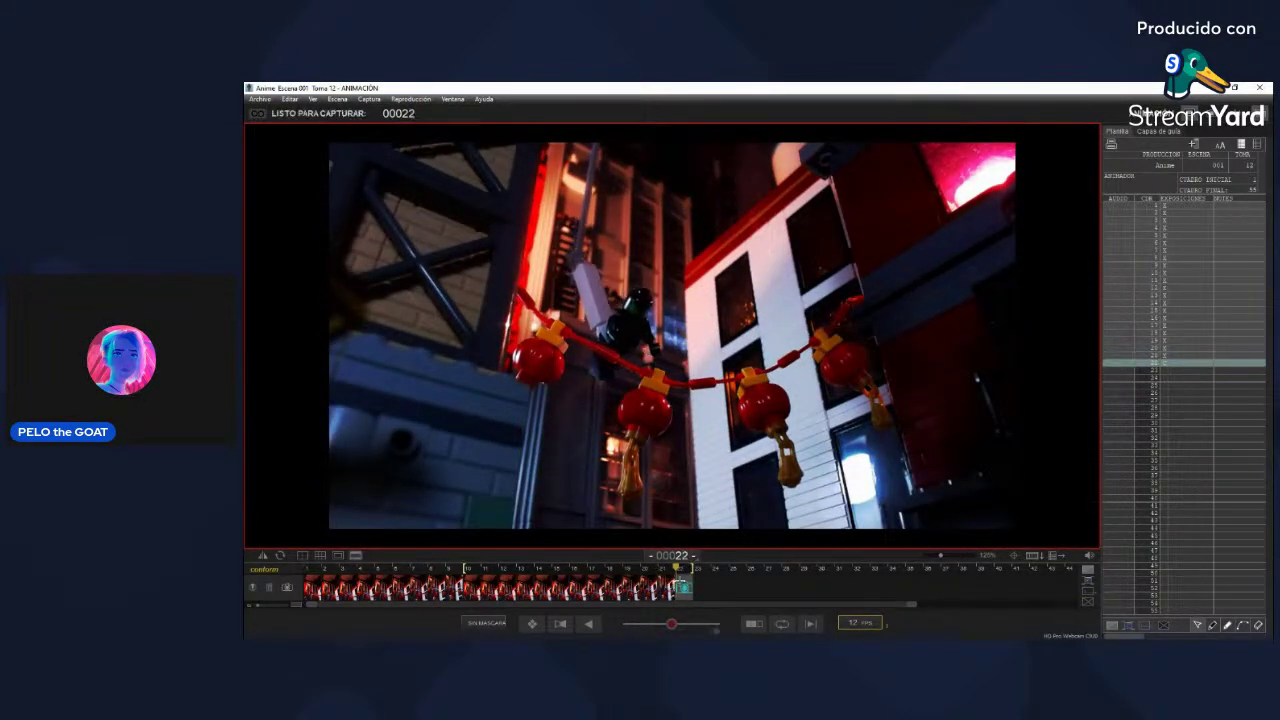
{"action": "key", "text": "0"}
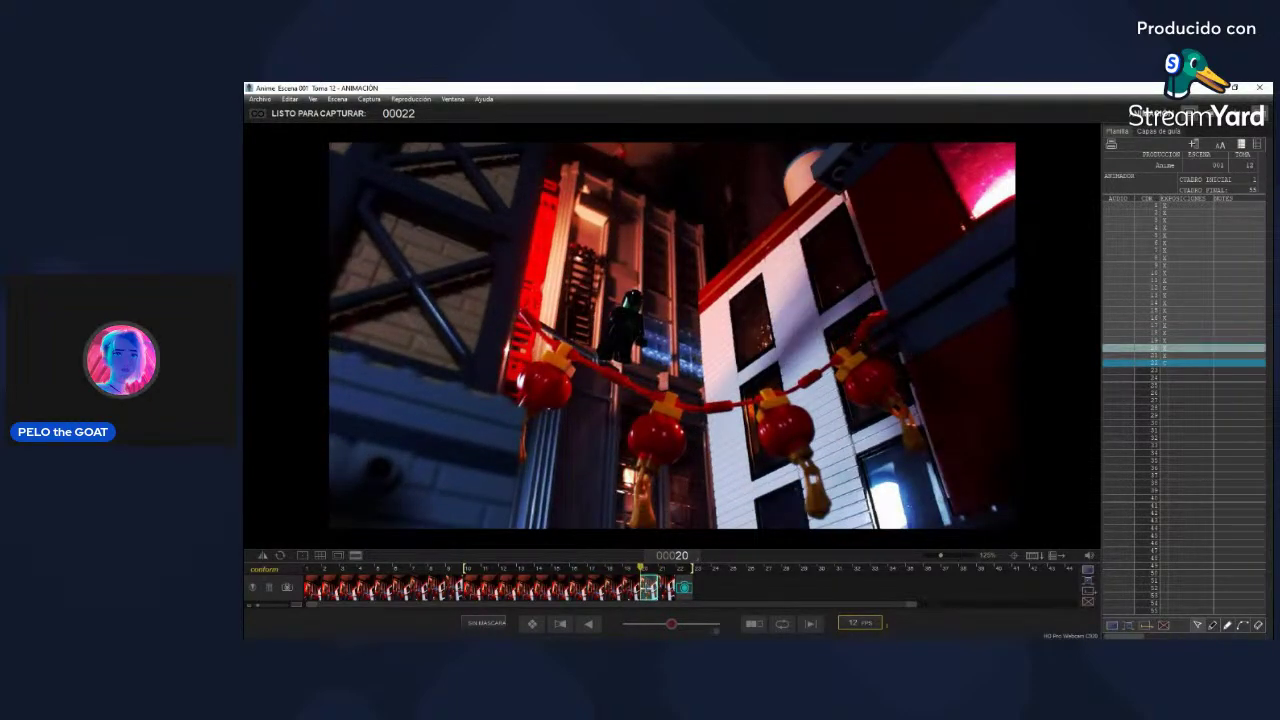
{"action": "key", "text": "Delete"}
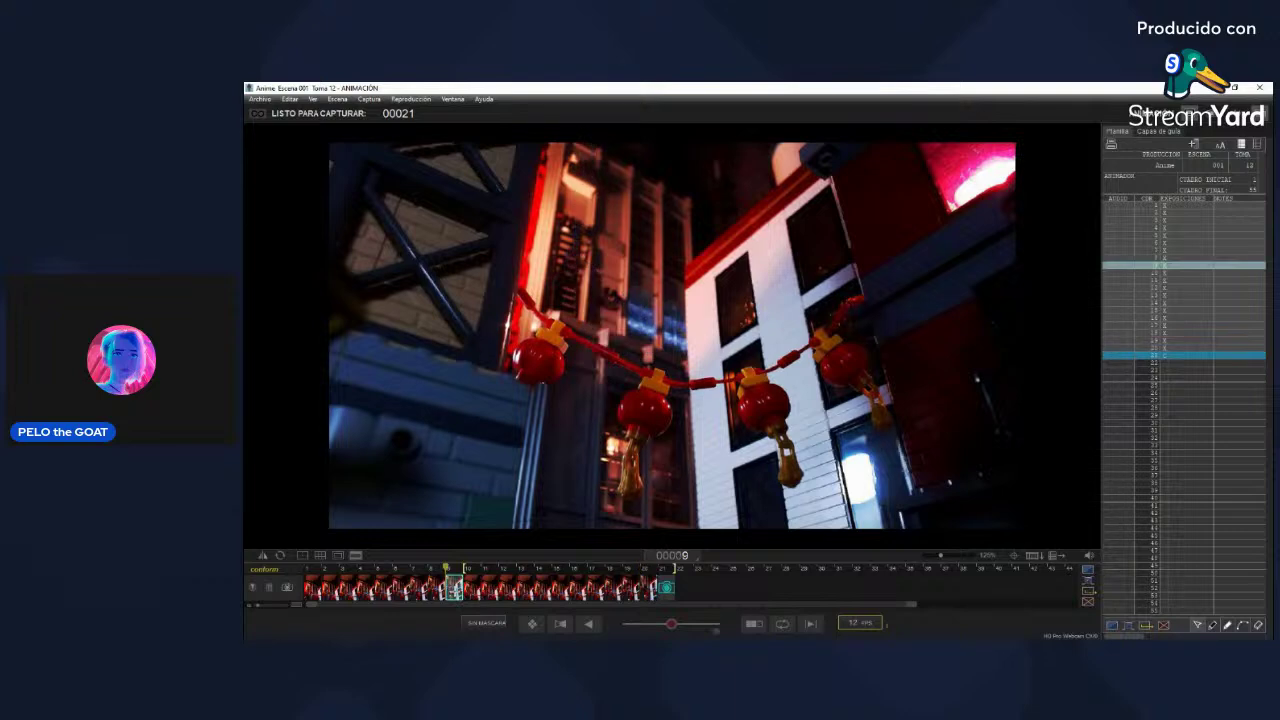
{"action": "key", "text": "Delete"}
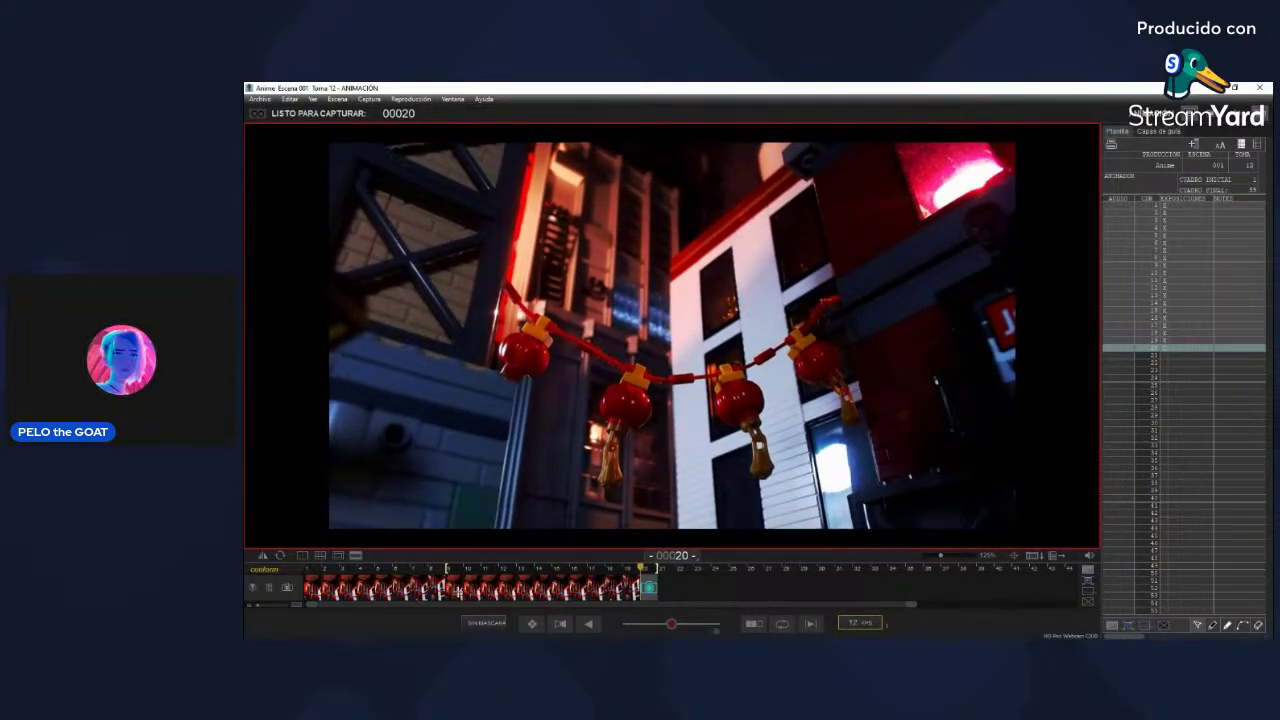
Step: Compare the repositioned camera's framing of the empty set for frame 20 with the captured frames
{"action": "key", "text": "Left"}
{"action": "key", "text": "Left"}
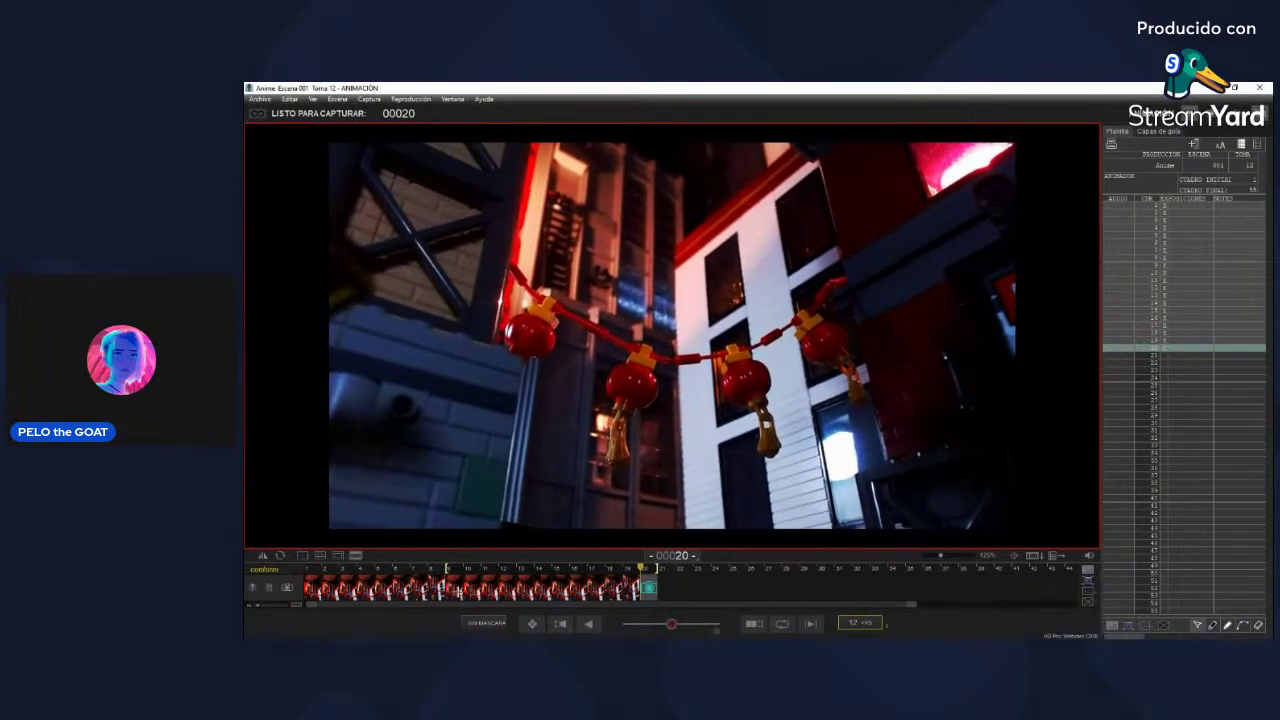
{"action": "key", "text": "0"}
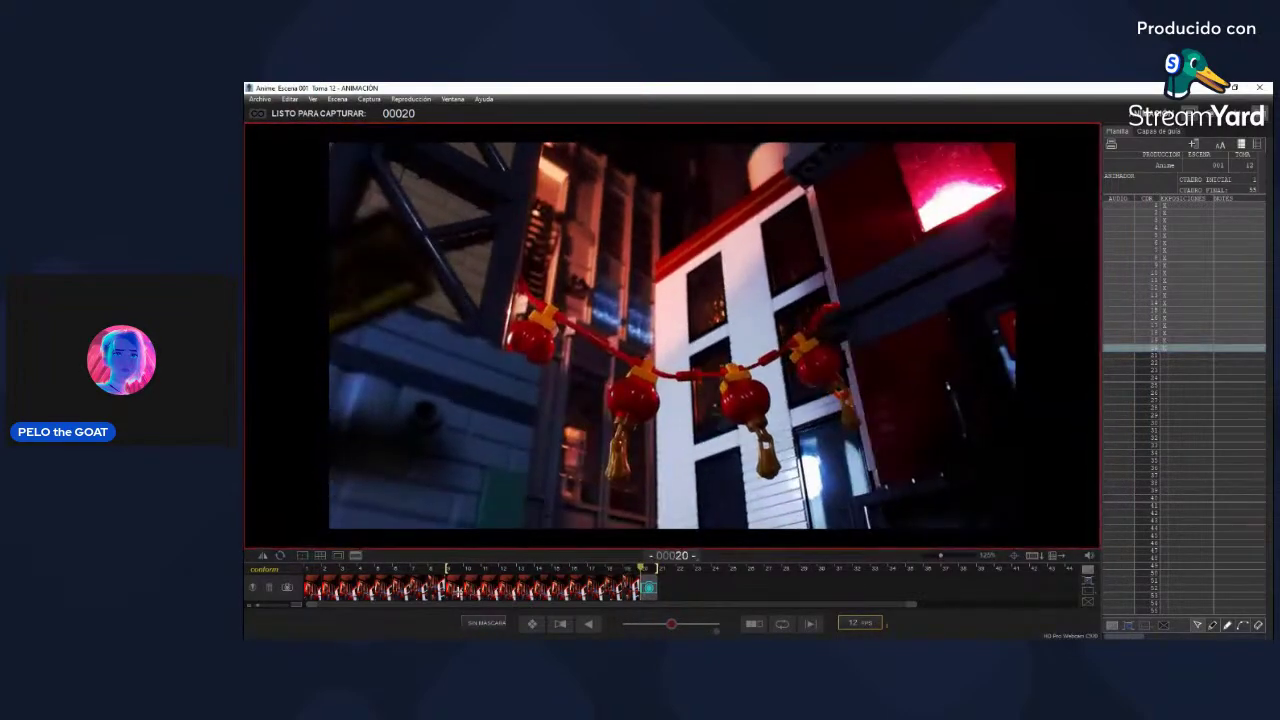
{"action": "key", "text": "0"}
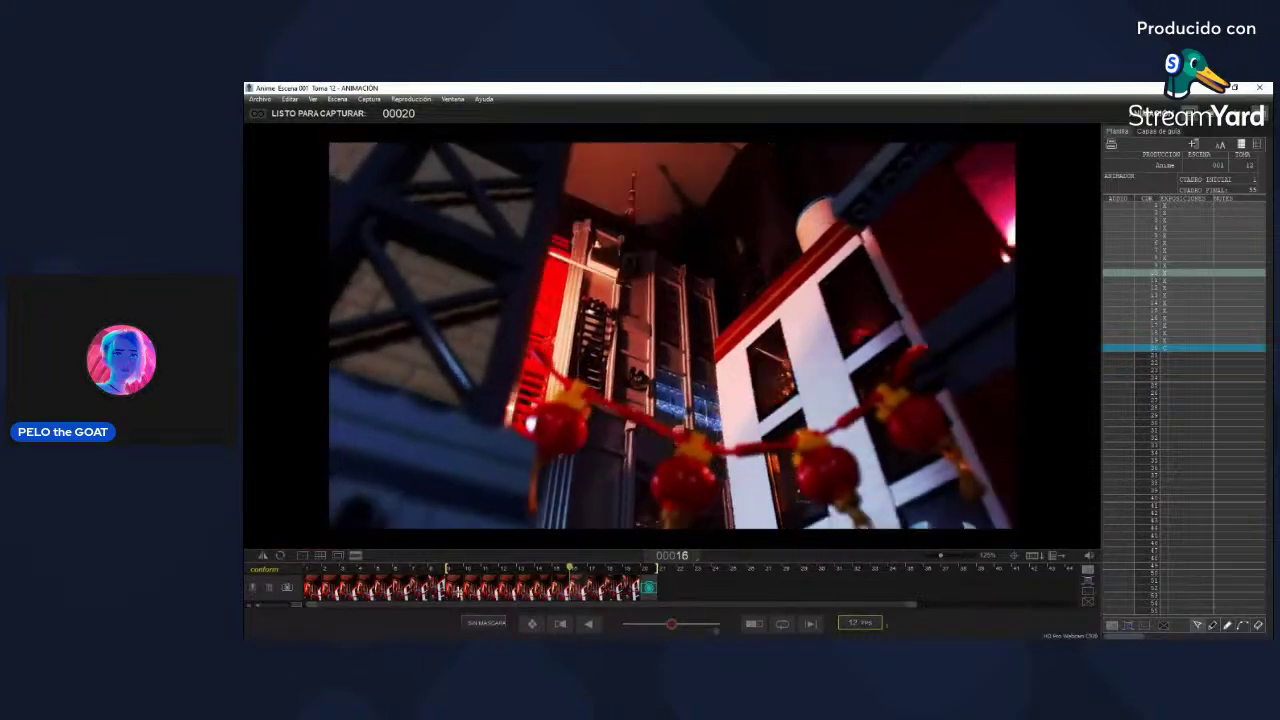
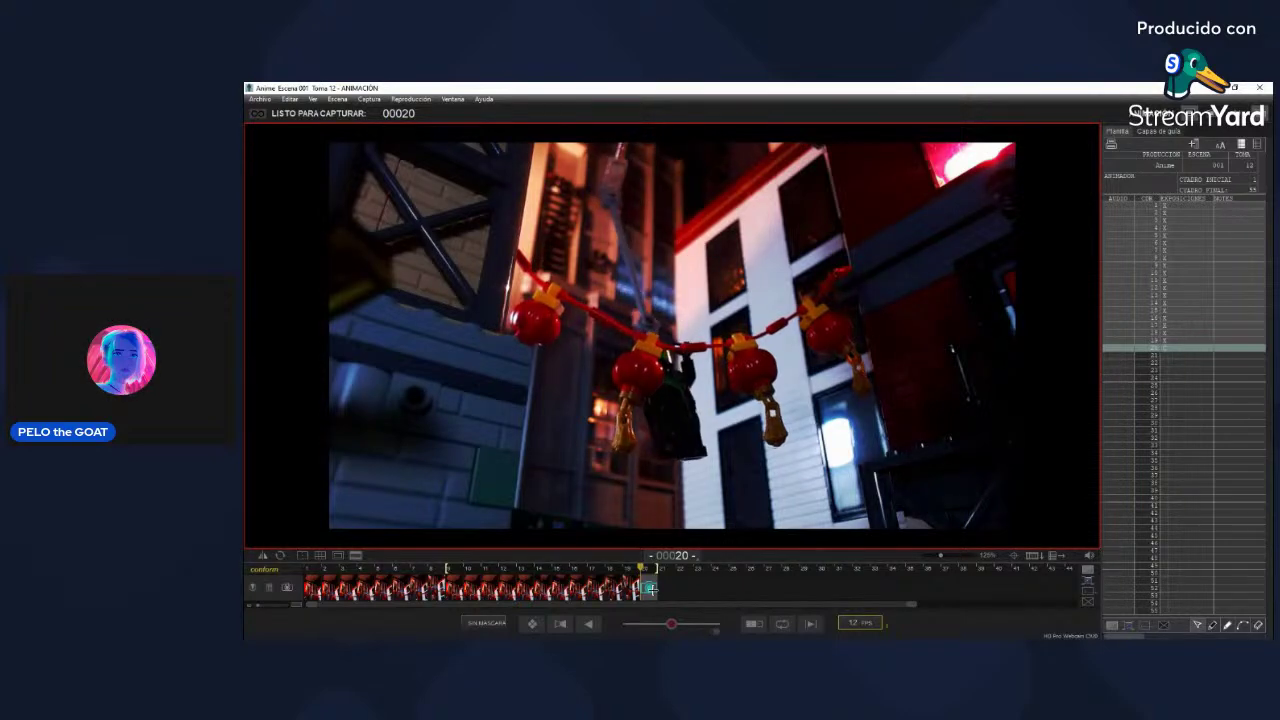
Step: Compare the figure's lower hanging pose behind the lanterns in the live view for frame 20 with the previous frames
{"action": "key", "text": "Left"}
{"action": "key", "text": "Left"}
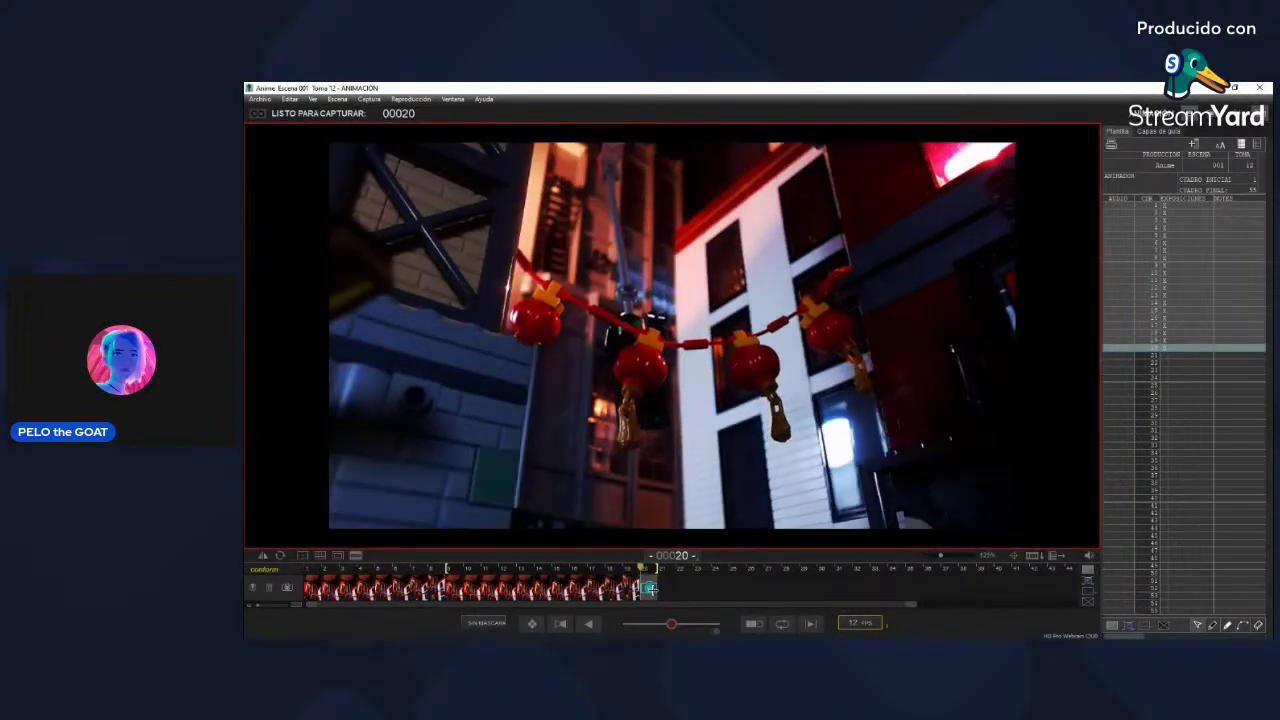
{"action": "key", "text": "Right"}
{"action": "key", "text": "Right"}
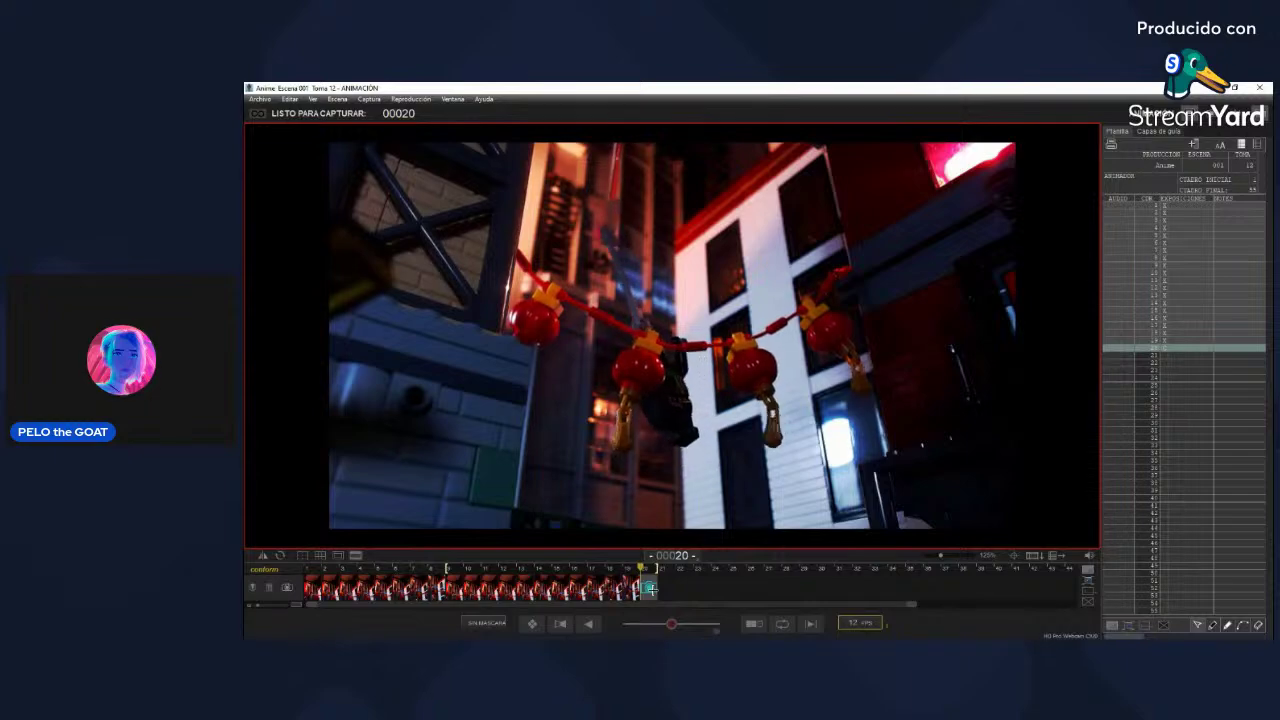
{"action": "key", "text": "0"}
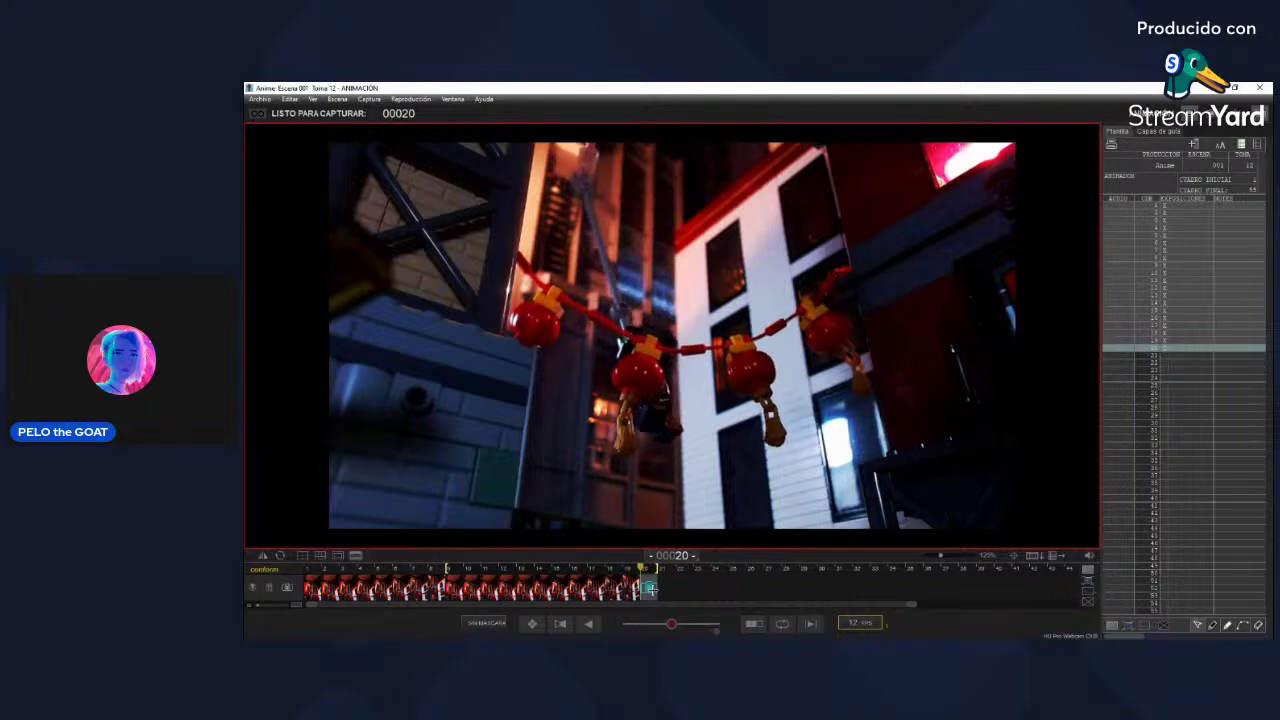
Step: Step and play back through the take to check the figure's adjusted pose behind the second lantern for frame 20
{"action": "key", "text": "Left"}
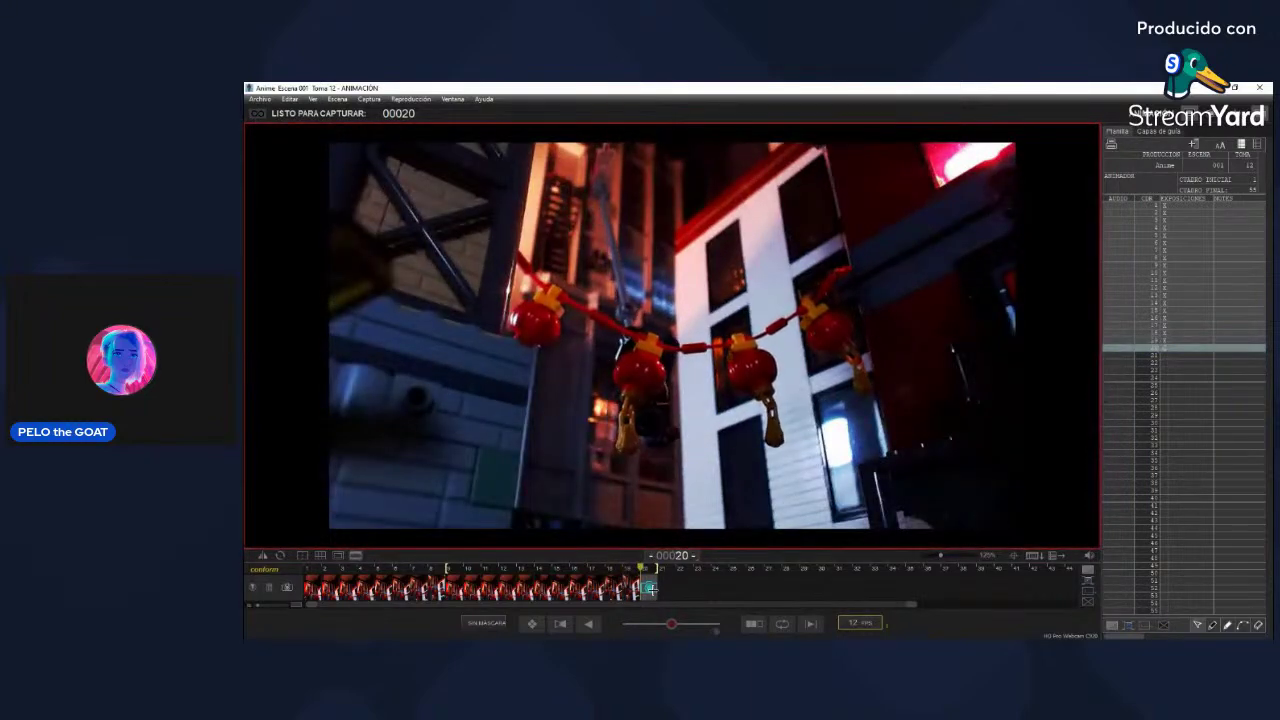
{"action": "key", "text": "Left"}
{"action": "key", "text": "0"}
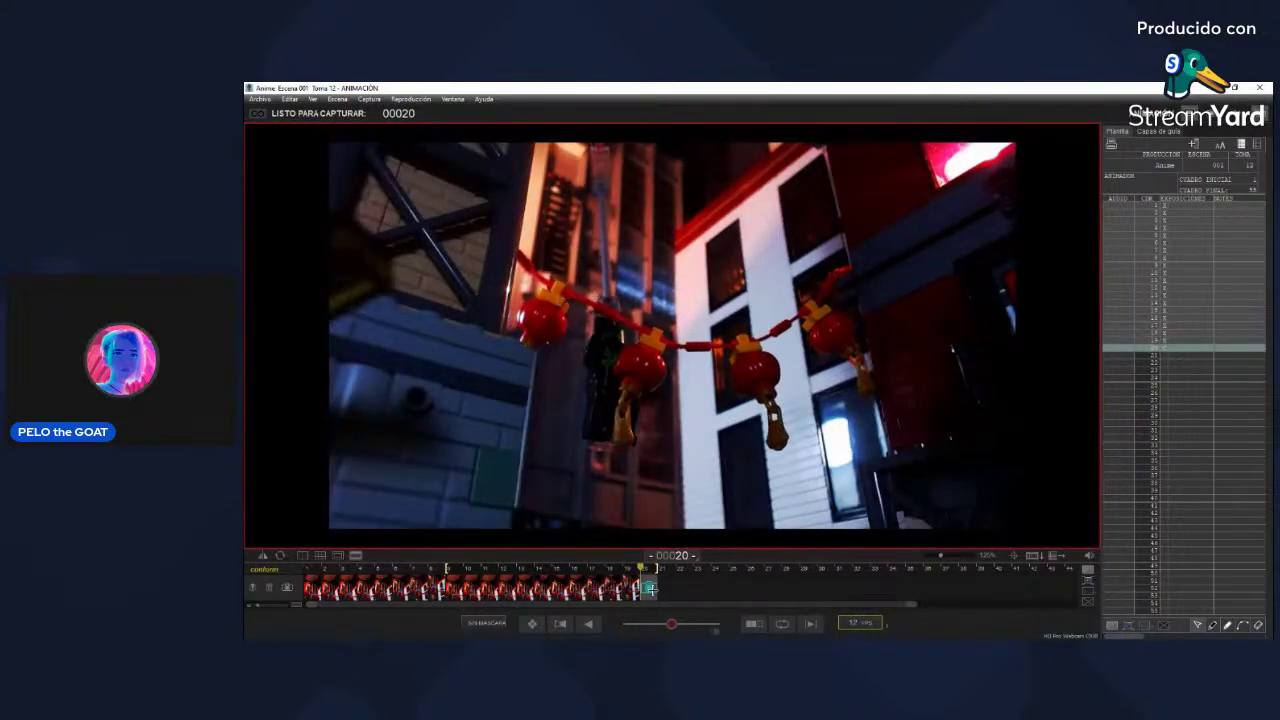
{"action": "key", "text": "0"}
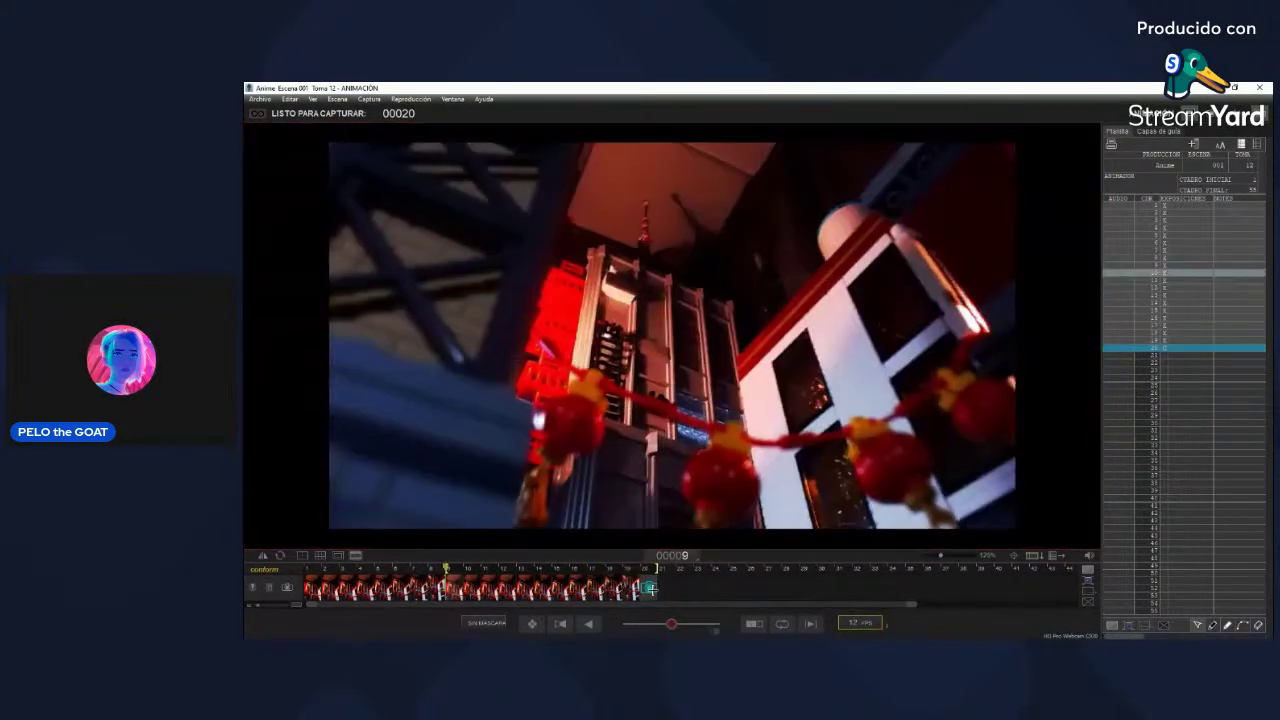
Step: Capture the figure's pose behind the lanterns and a clean plate of the empty set, placing the plate at frame 9
{"action": "key", "text": "Return"}
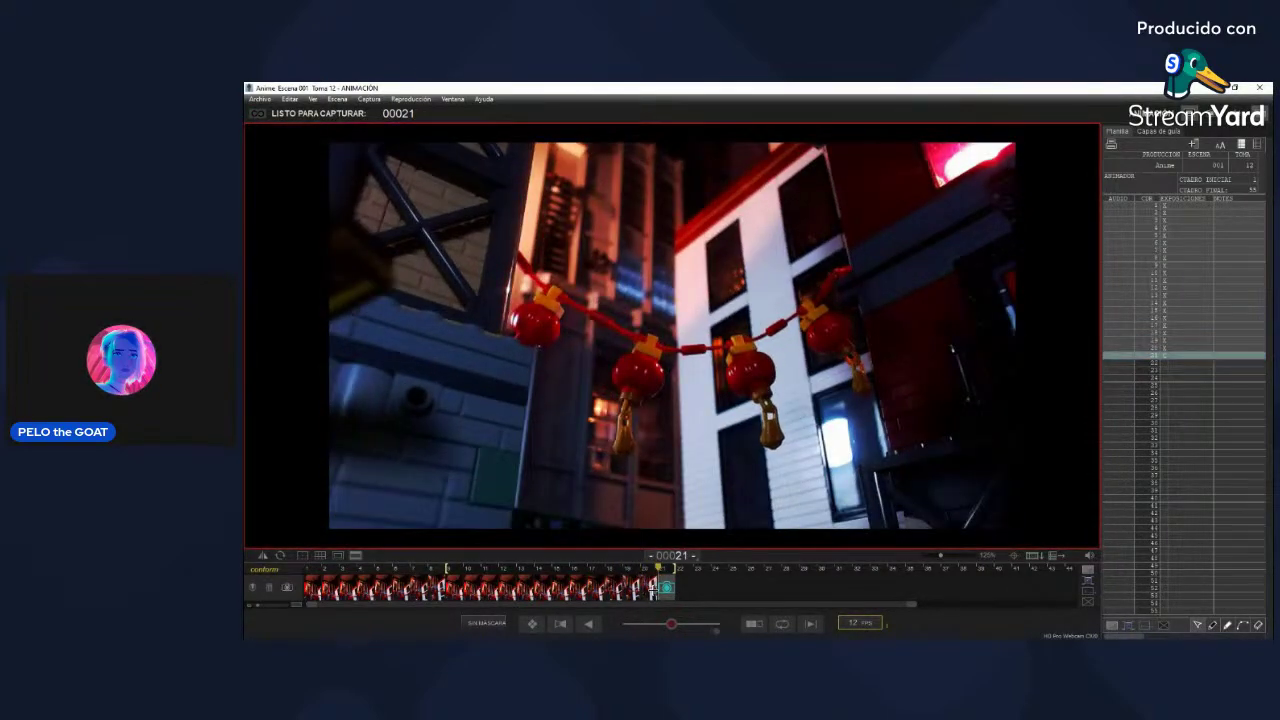
{"action": "key", "text": "Return"}
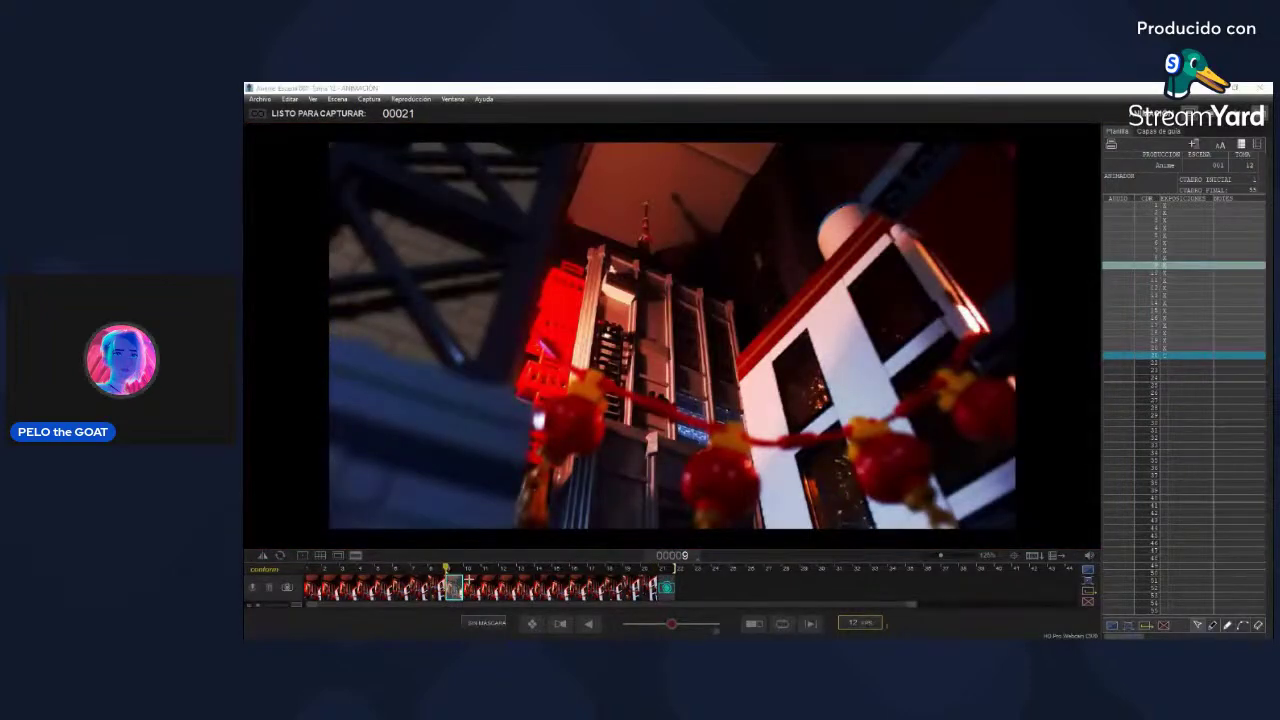
{"action": "key", "text": "Return"}
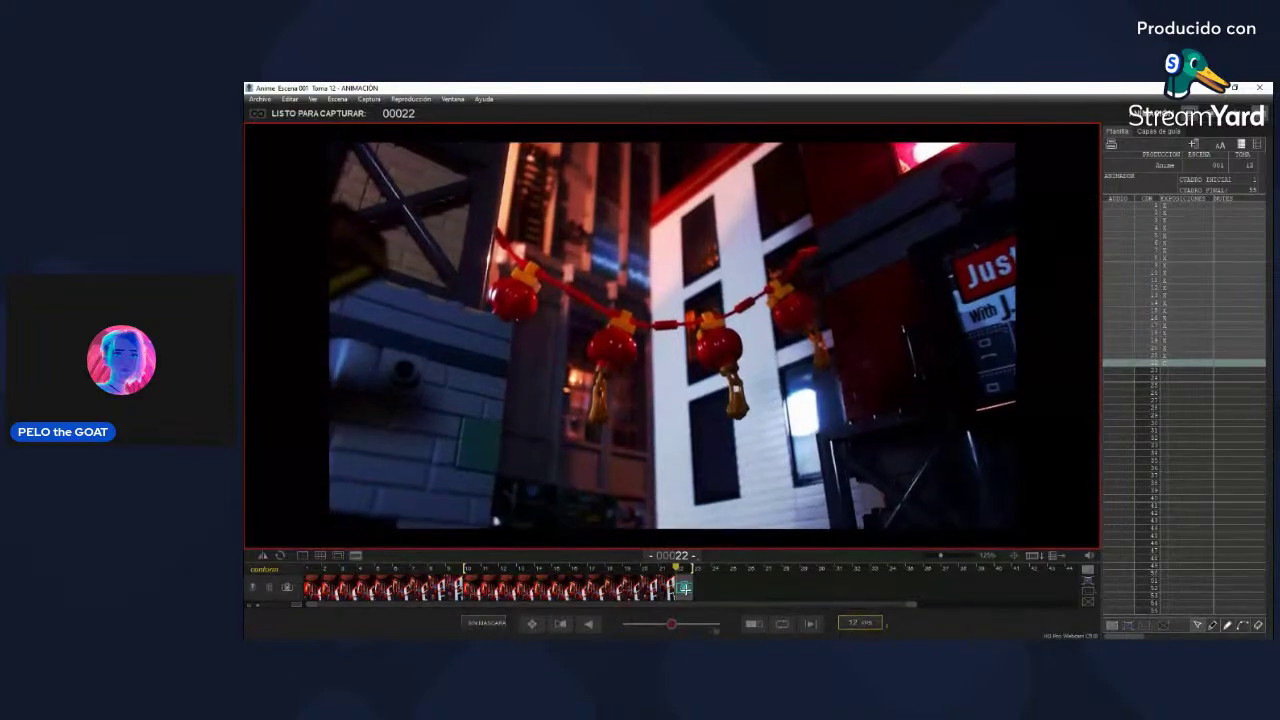
Step: Compare the new camera framing and the figure's poses beneath the second lantern for frame 22 with the previous frames
{"action": "key", "text": "0"}
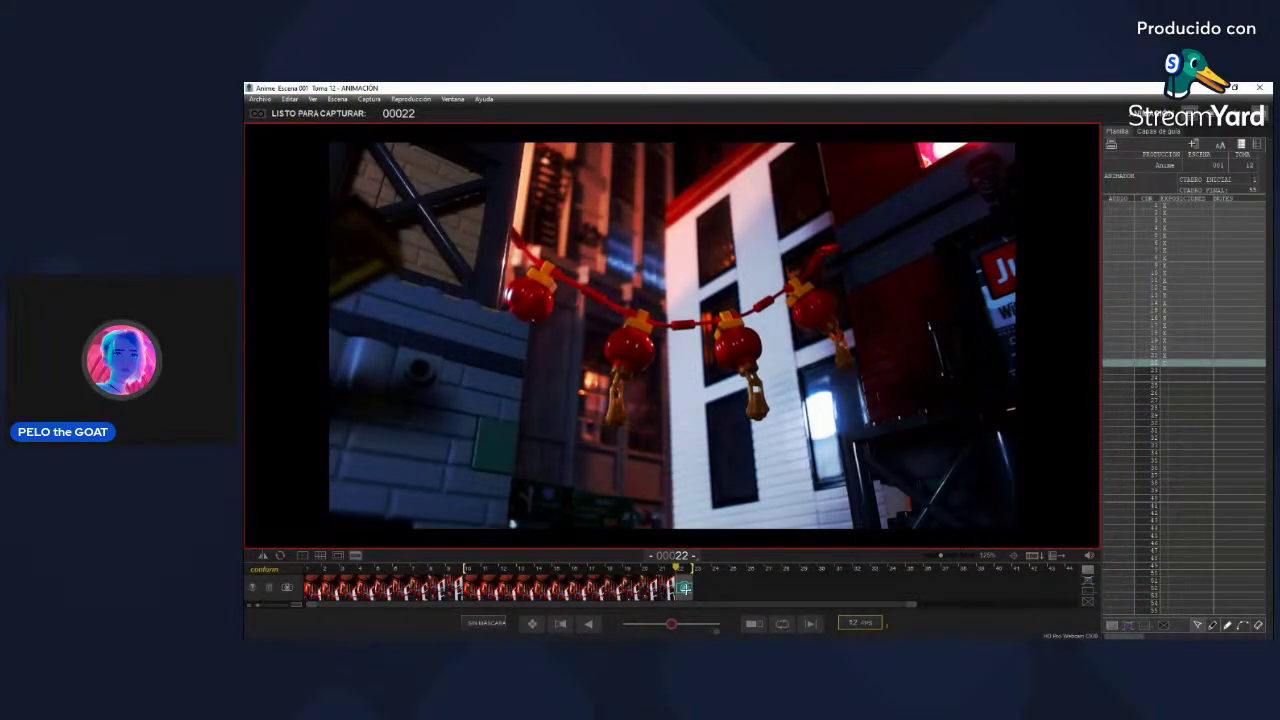
{"action": "key", "text": "0"}
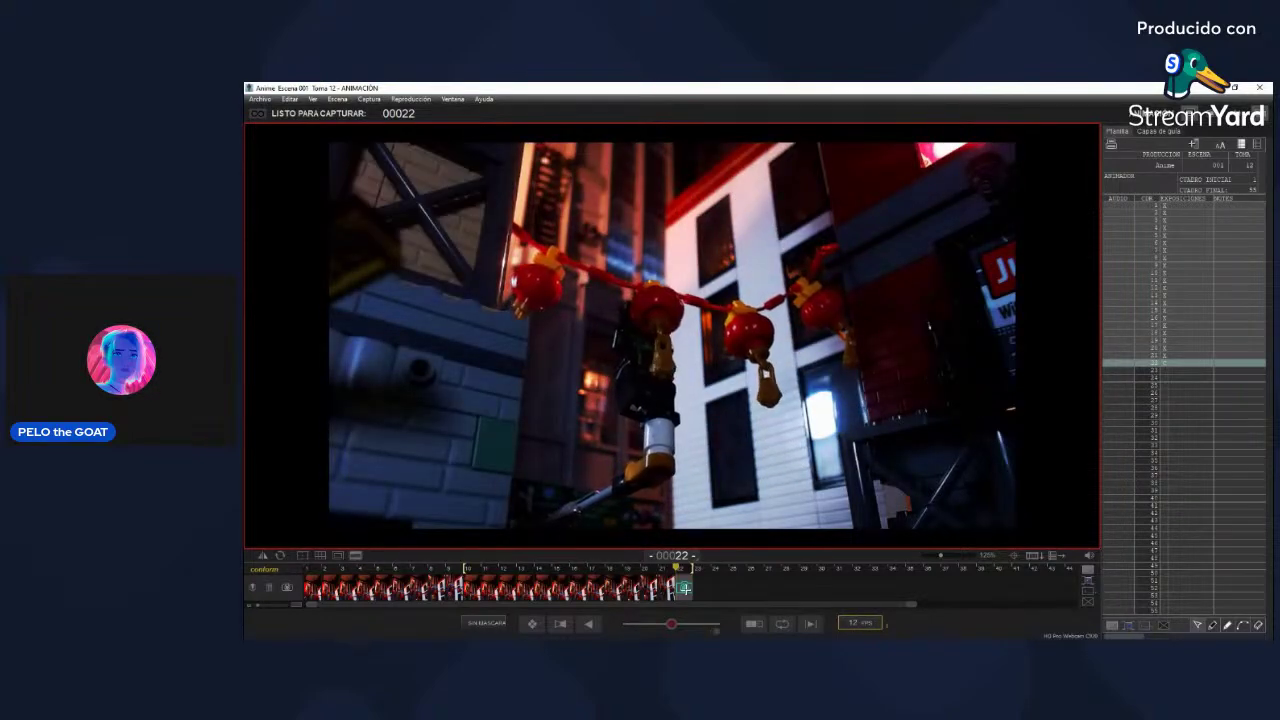
{"action": "key", "text": "Left"}
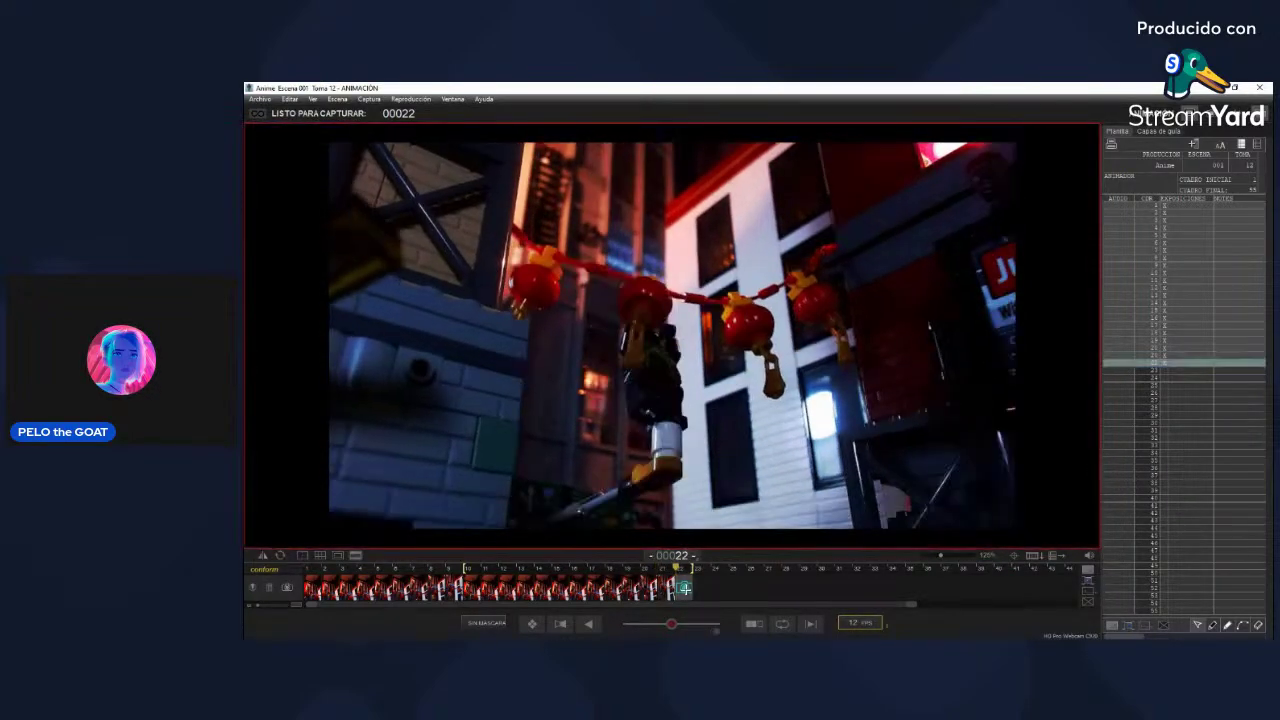
{"action": "key", "text": "Right"}
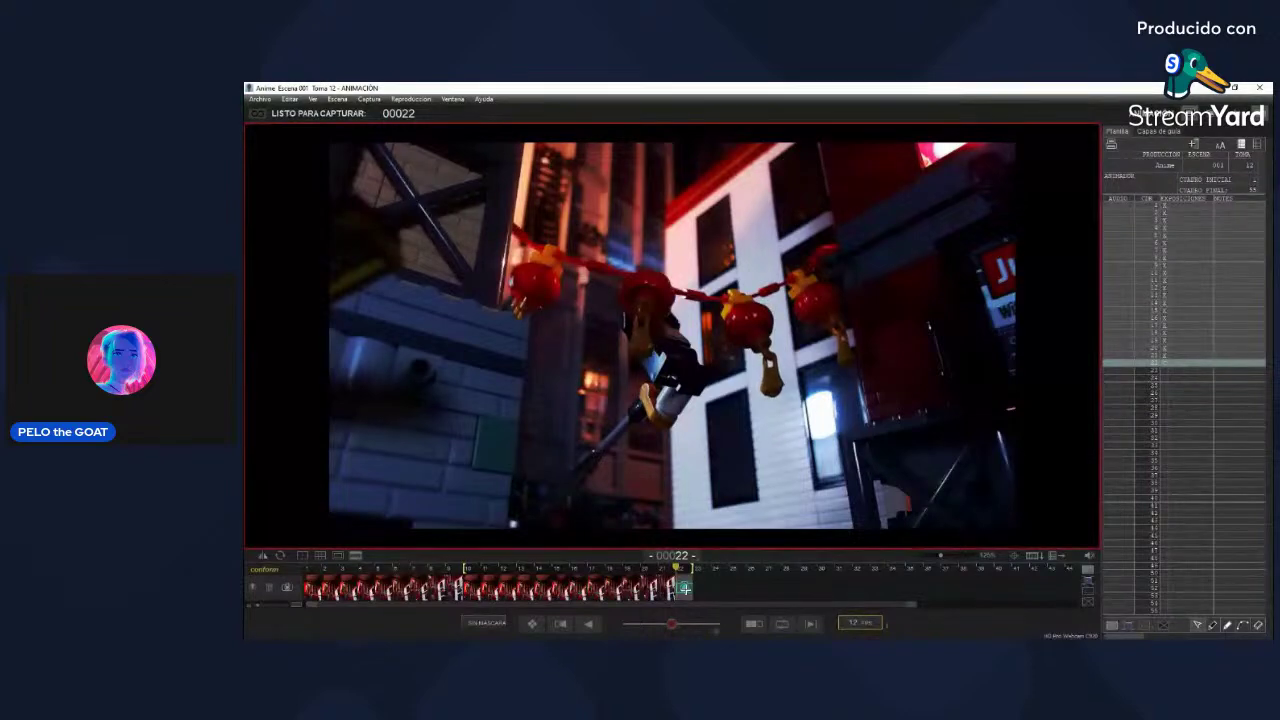
{"action": "key", "text": "0"}
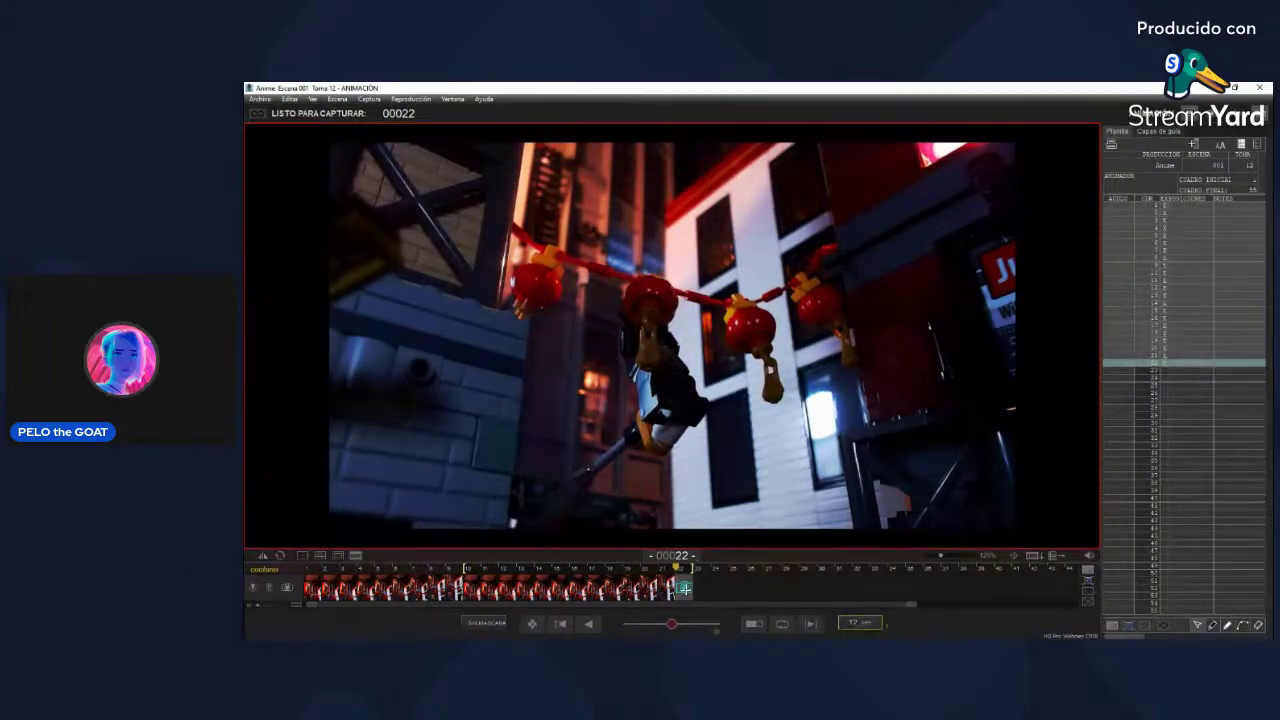
{"action": "key", "text": "0"}
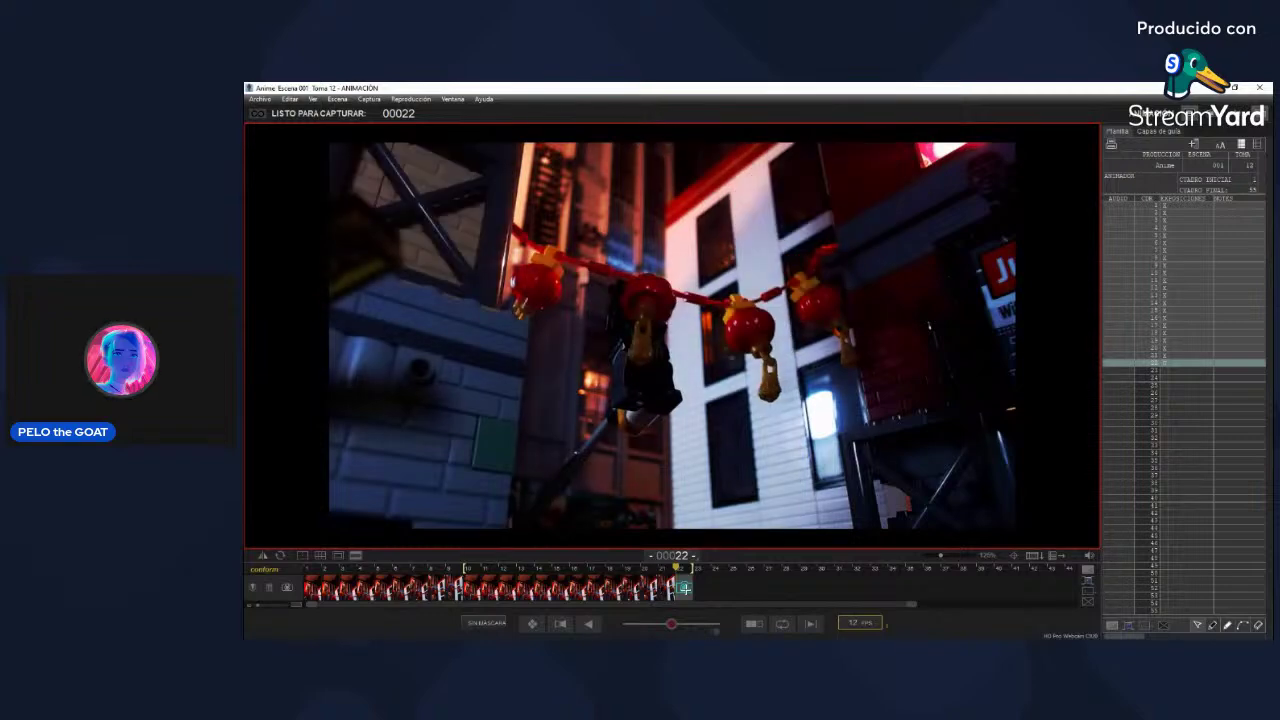
Step: Play back the take repeatedly to judge the figure's more upright pose behind the second lantern for frame 22
{"action": "key", "text": "t"}
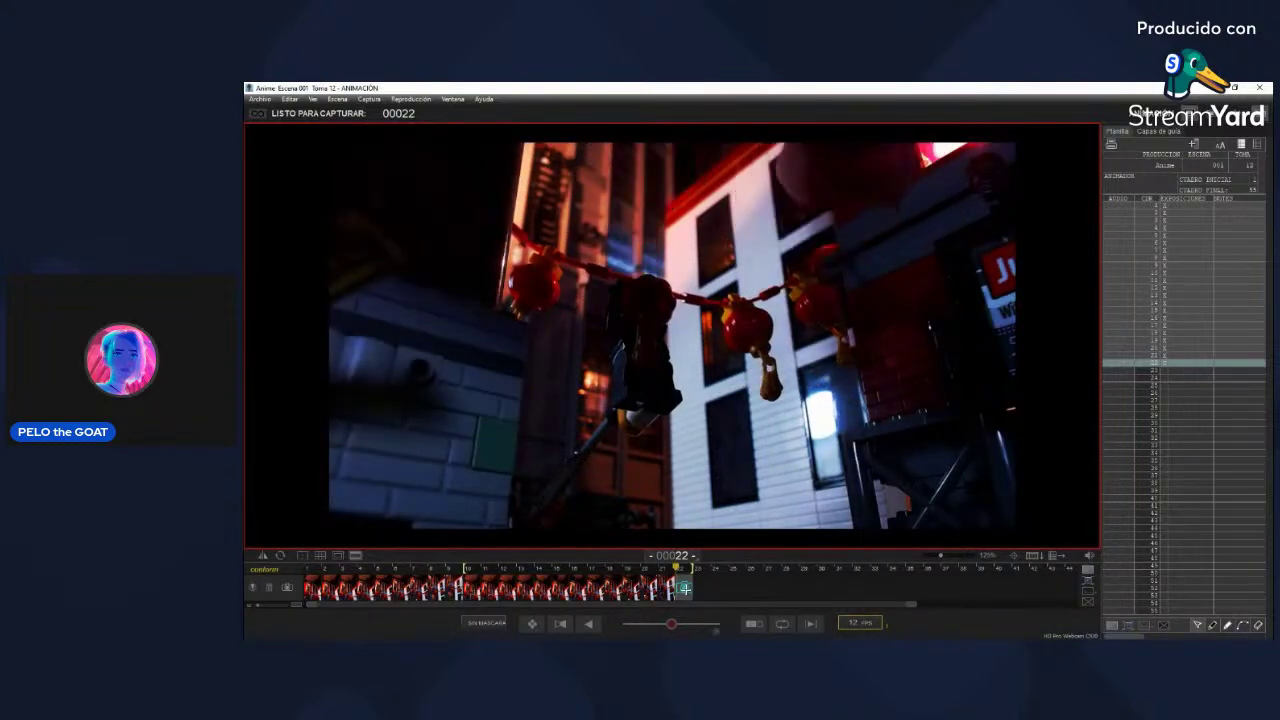
{"action": "key", "text": "0"}
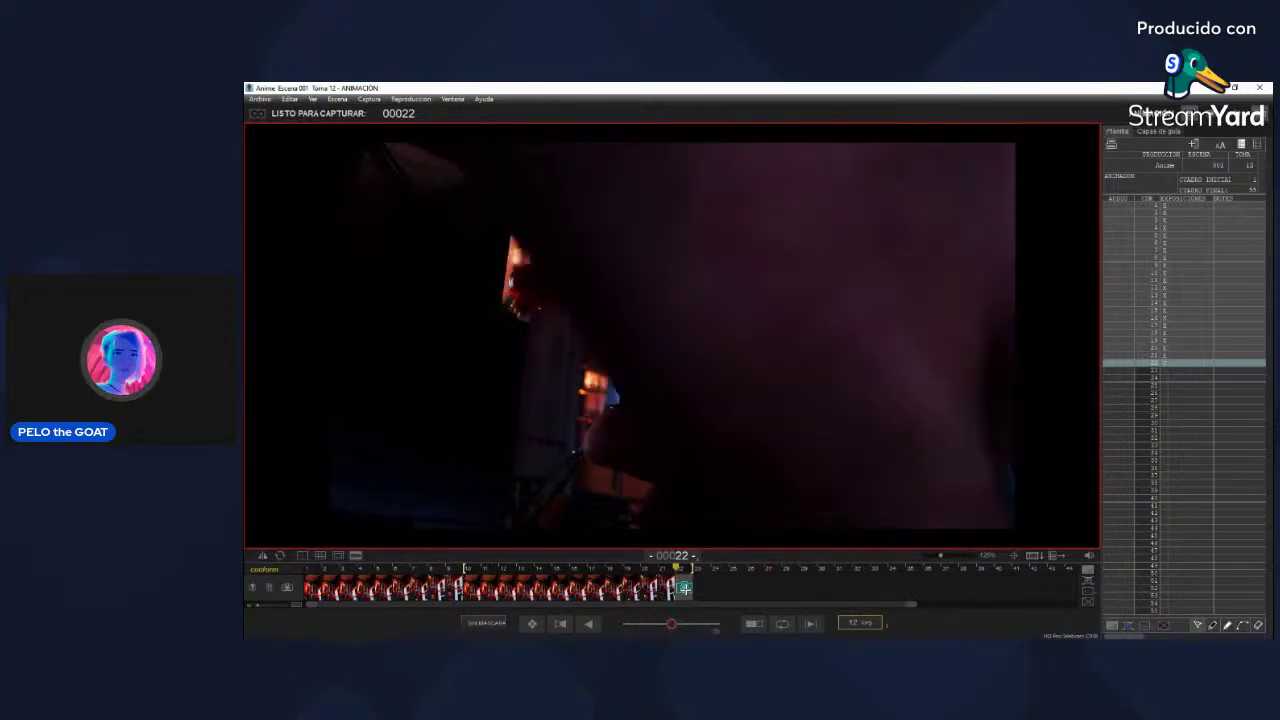
{"action": "key", "text": "0"}
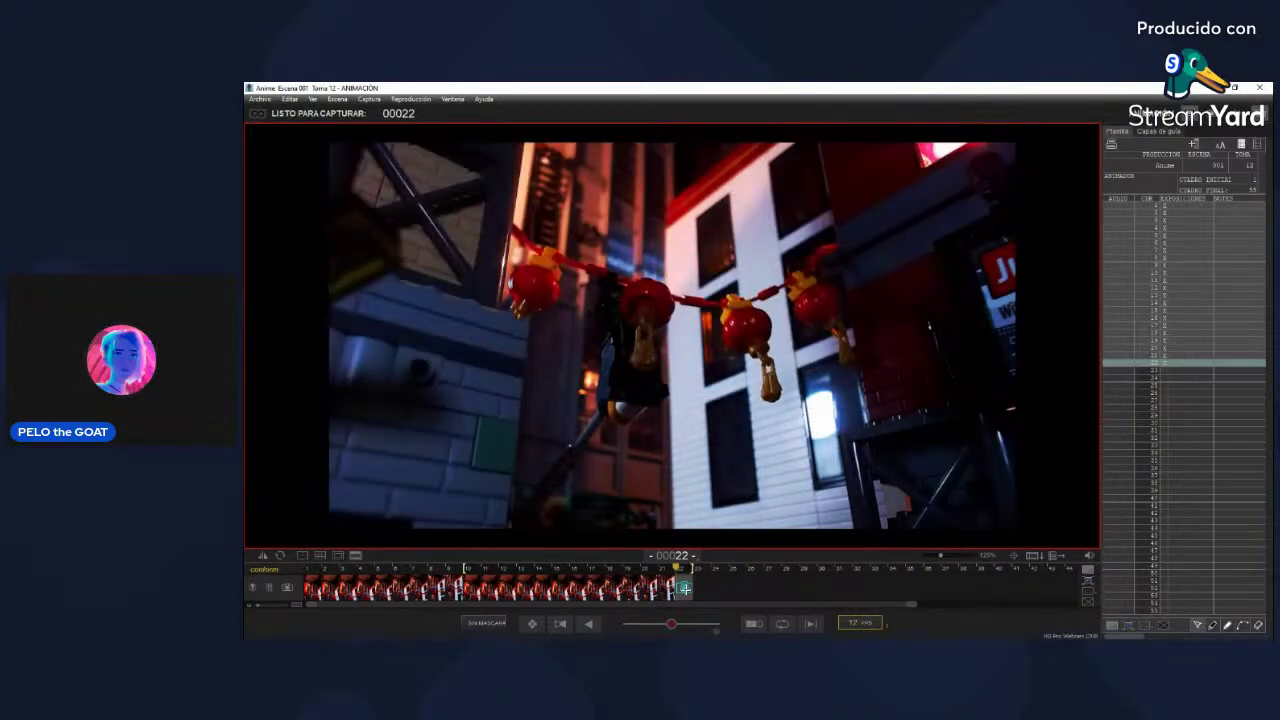
{"action": "key", "text": "0"}
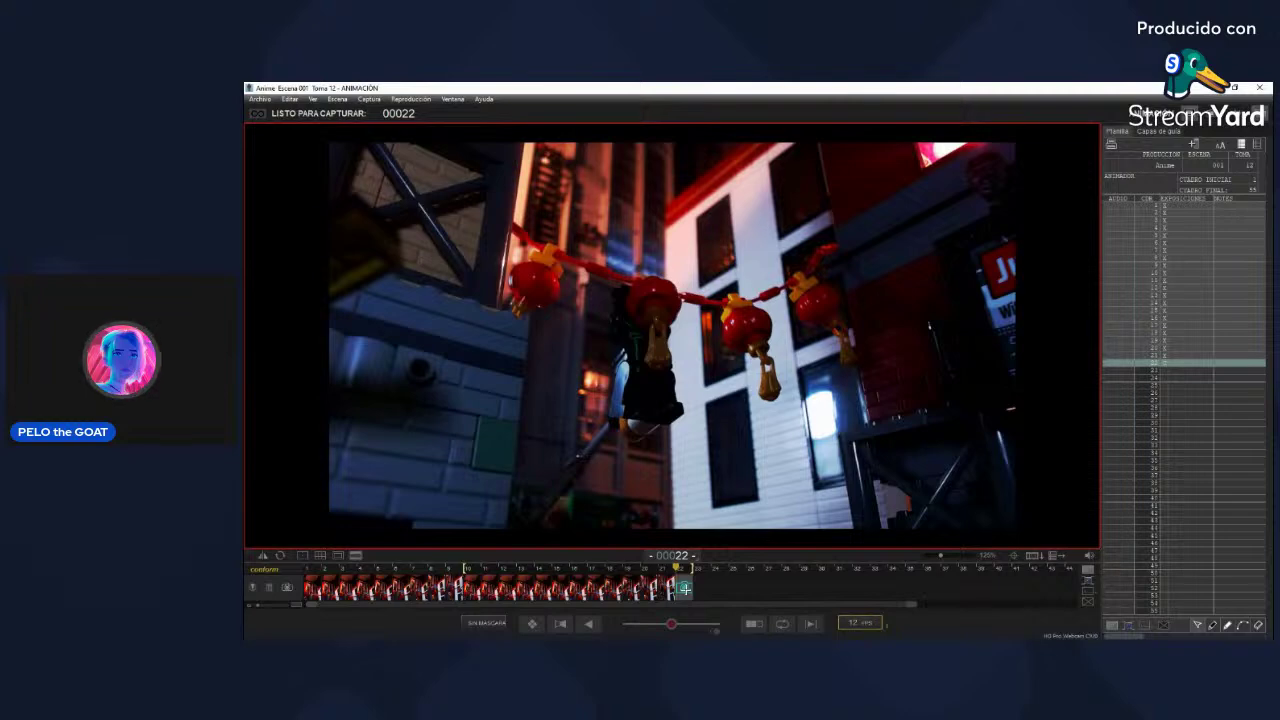
{"action": "key", "text": "0"}
{"action": "key", "text": "0"}
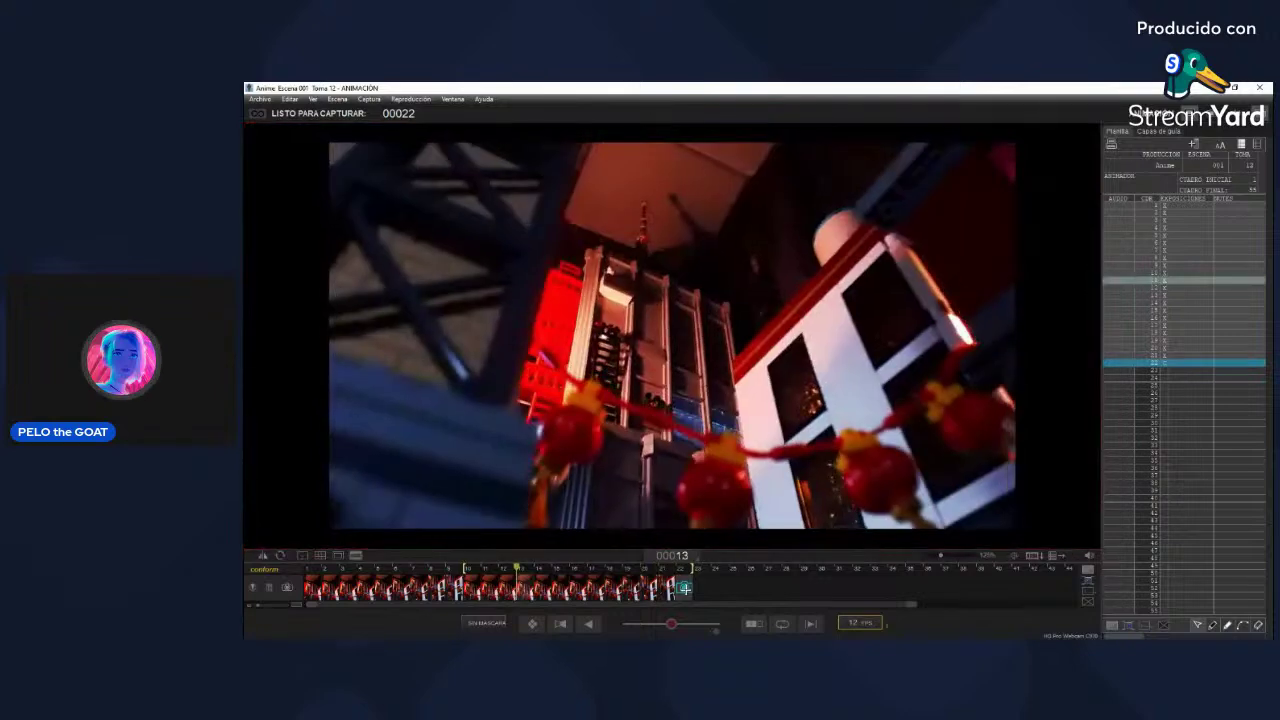
{"action": "key", "text": "0"}
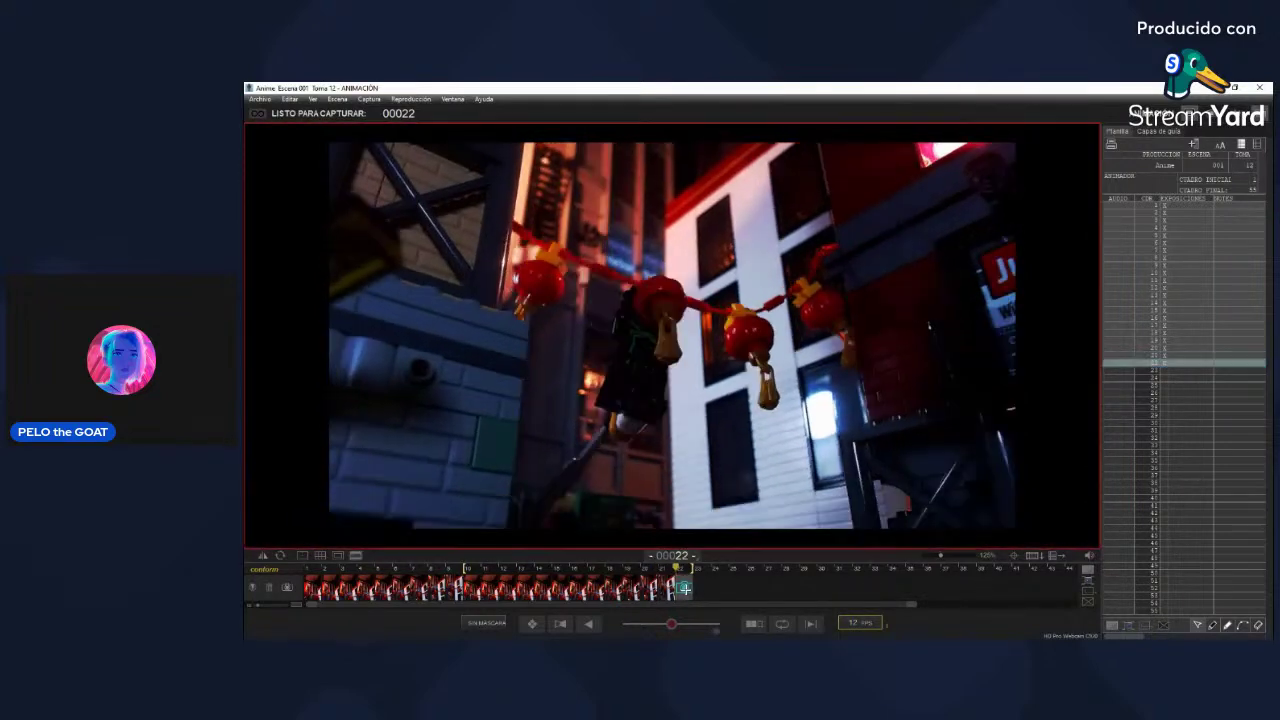
{"action": "key", "text": "0"}
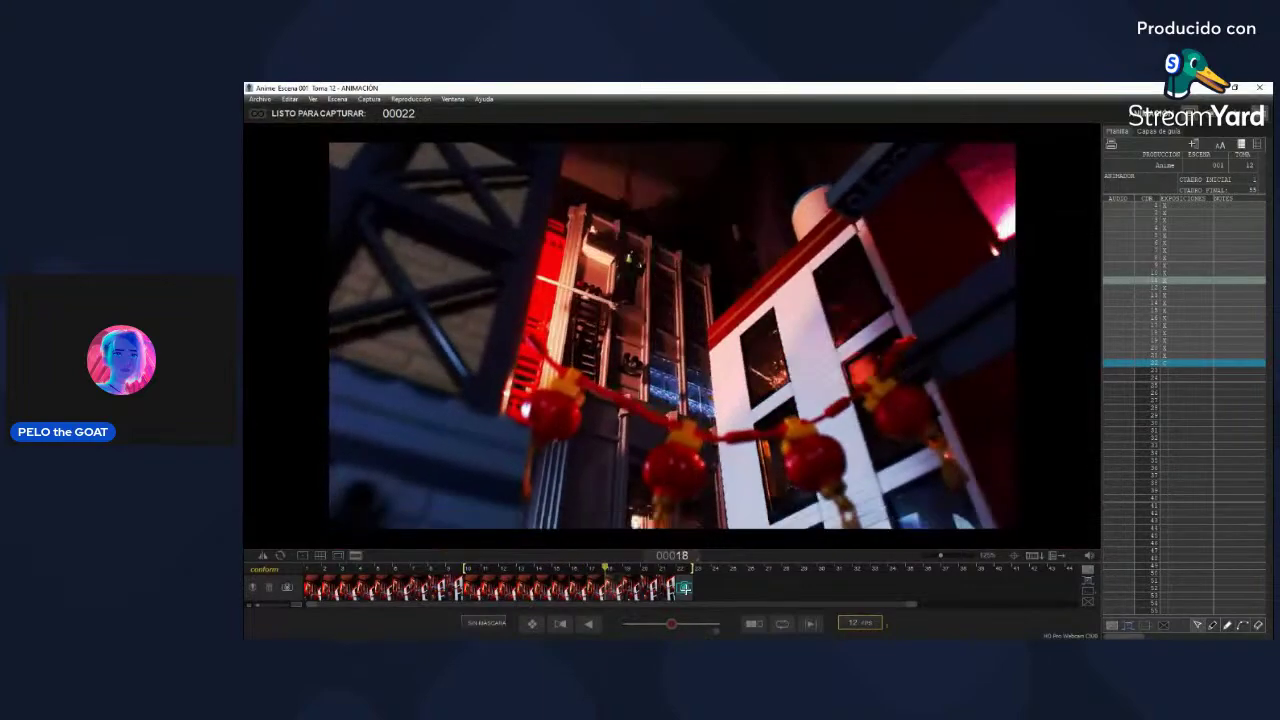
{"action": "key", "text": "0"}
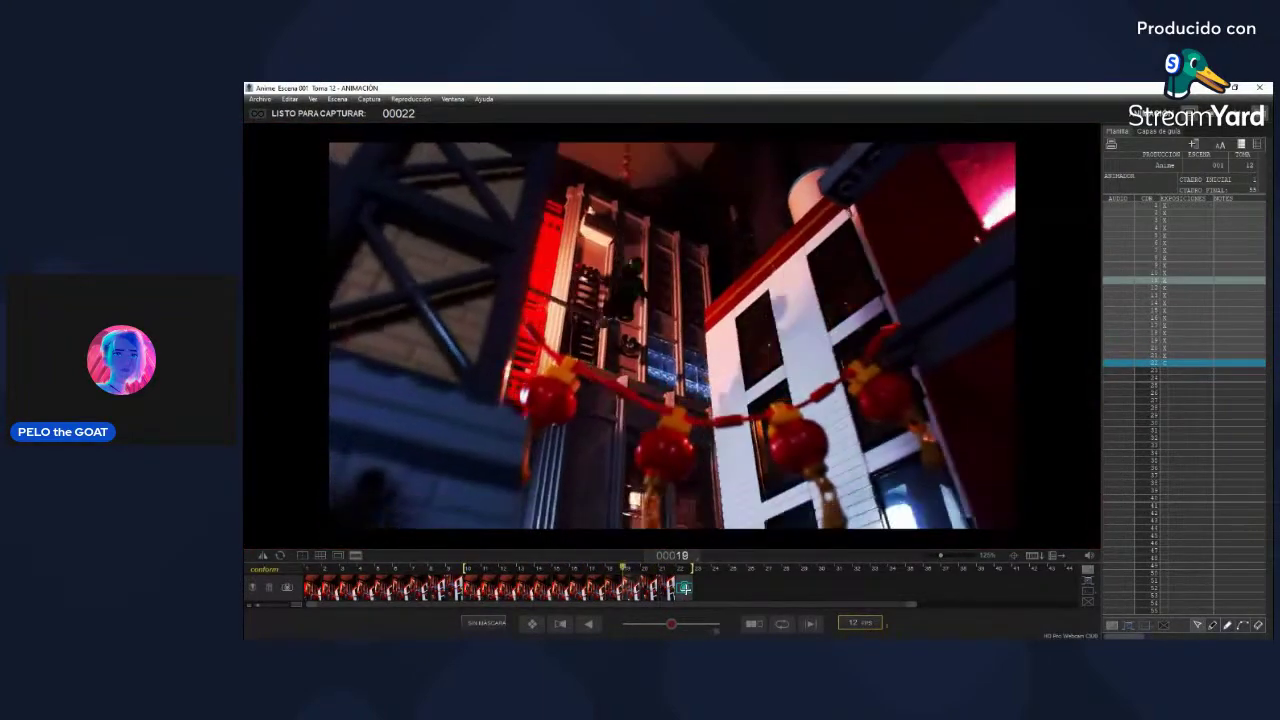
{"action": "key", "text": "0"}
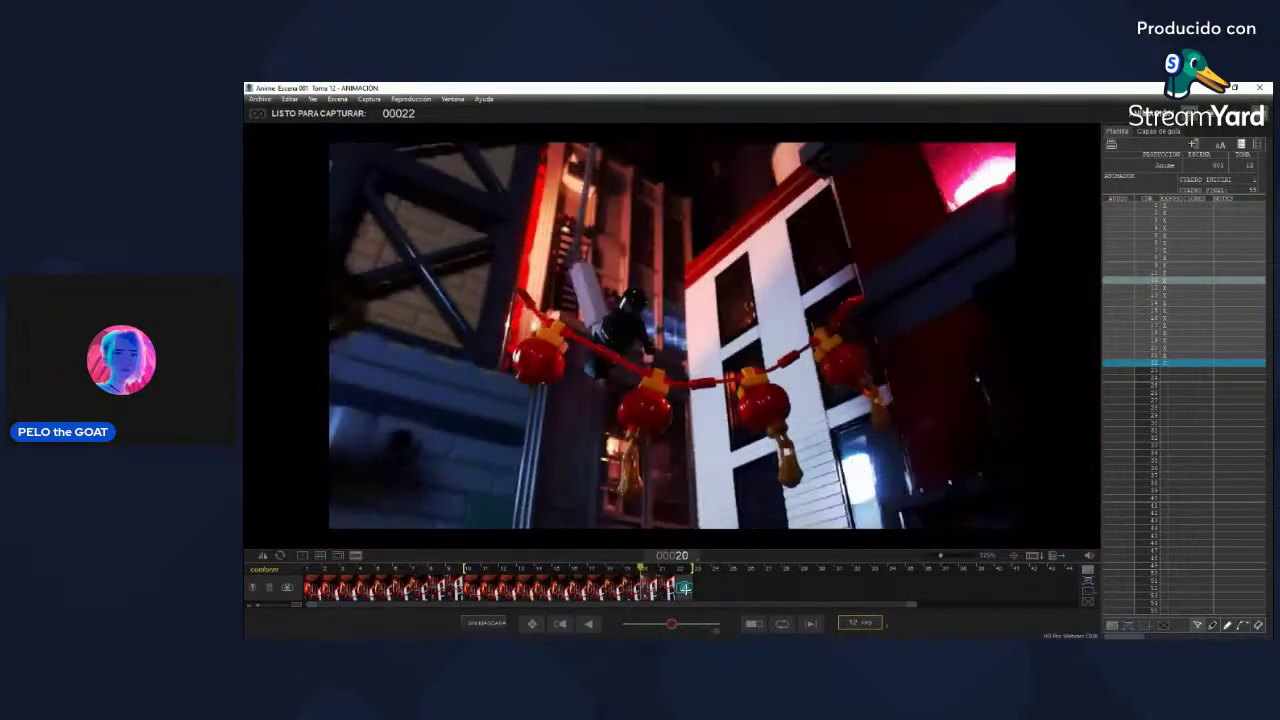
{"action": "key", "text": "0"}
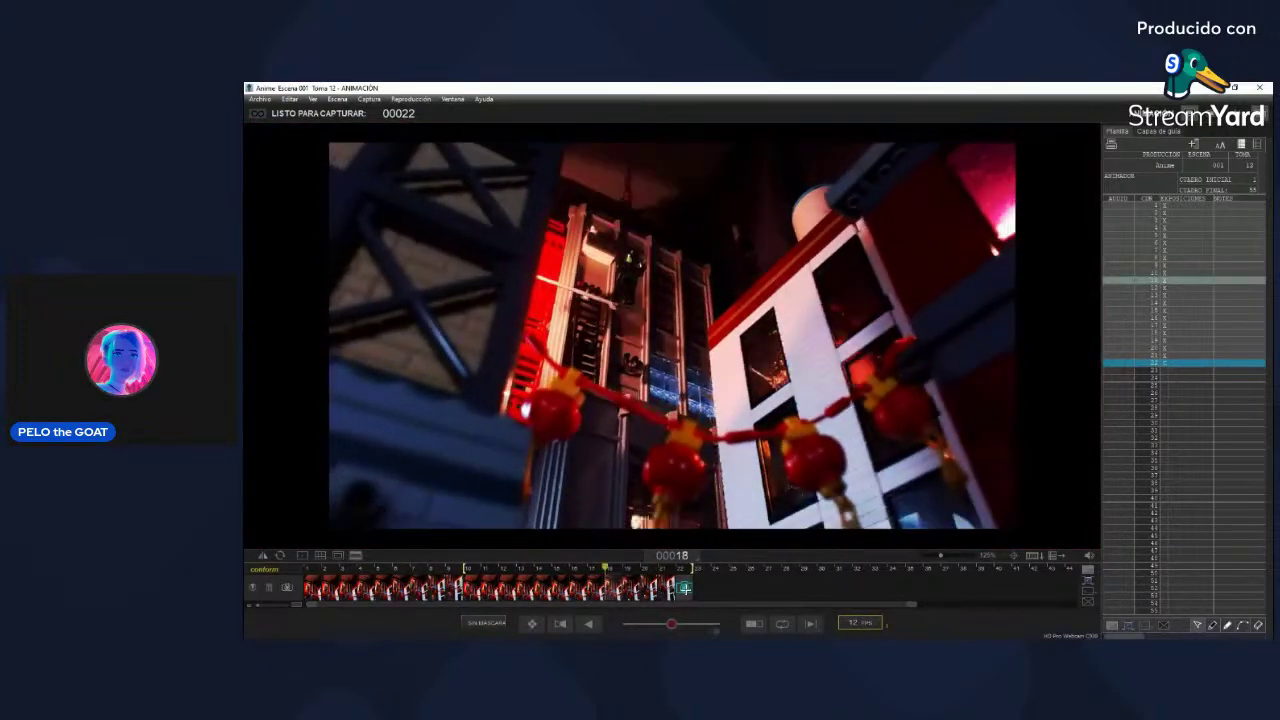
Step: Capture the figure's pose as frame 22 and a clean plate as frame 23, and move the plate to frame 10
{"action": "key", "text": "Return"}
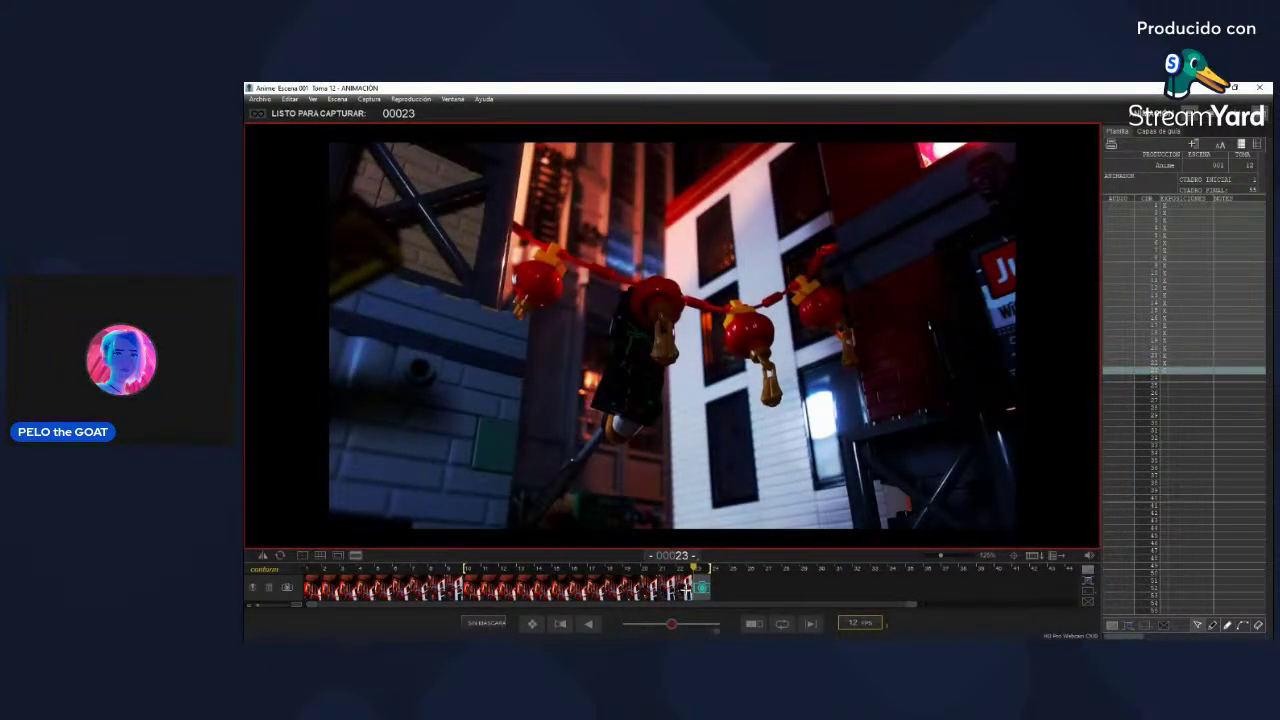
{"action": "left_click", "coordinate": [687, 591]}
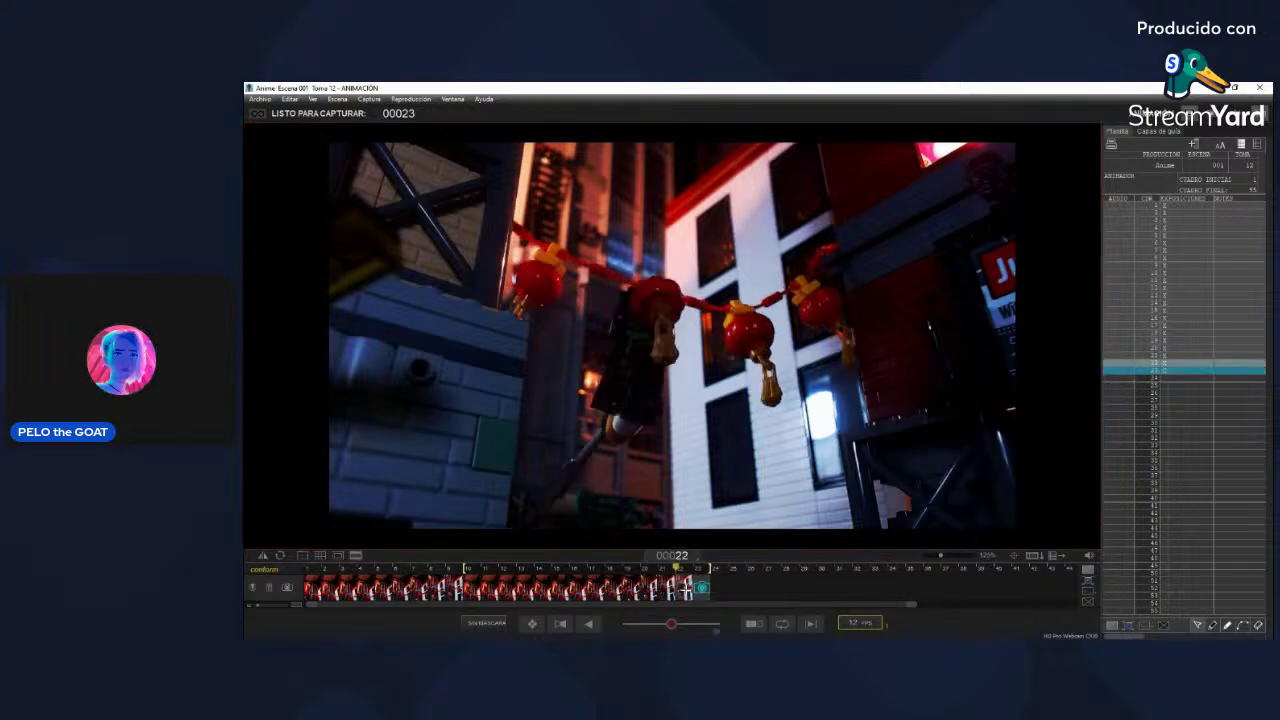
{"action": "key", "text": "Return"}
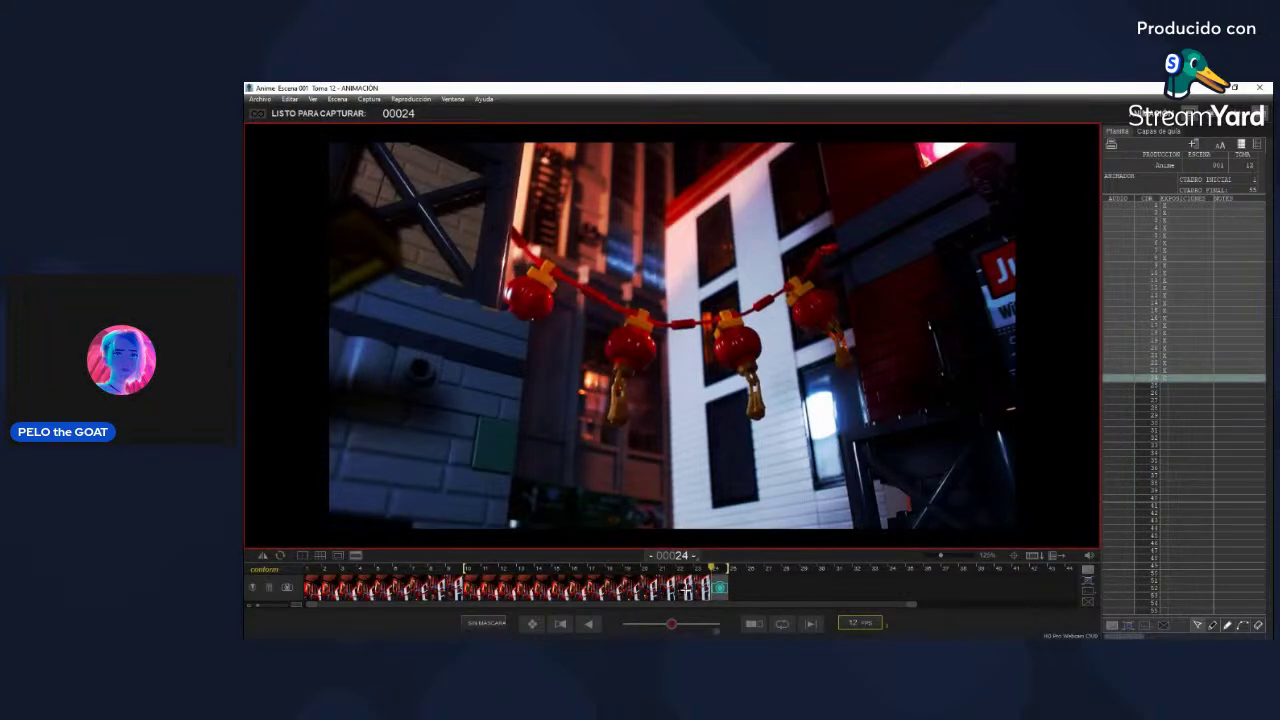
{"action": "left_click", "coordinate": [696, 588]}
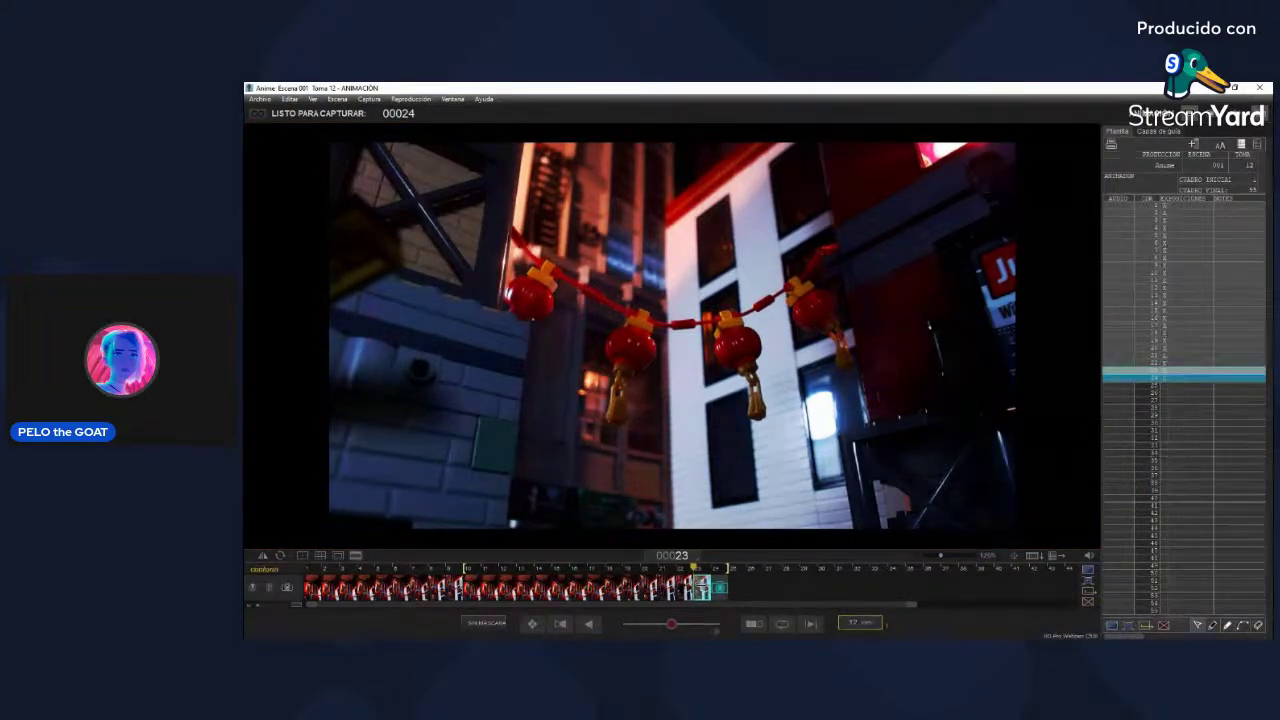
{"action": "left_click_drag", "start_coordinate": [704, 599], "coordinate": [464, 594]}
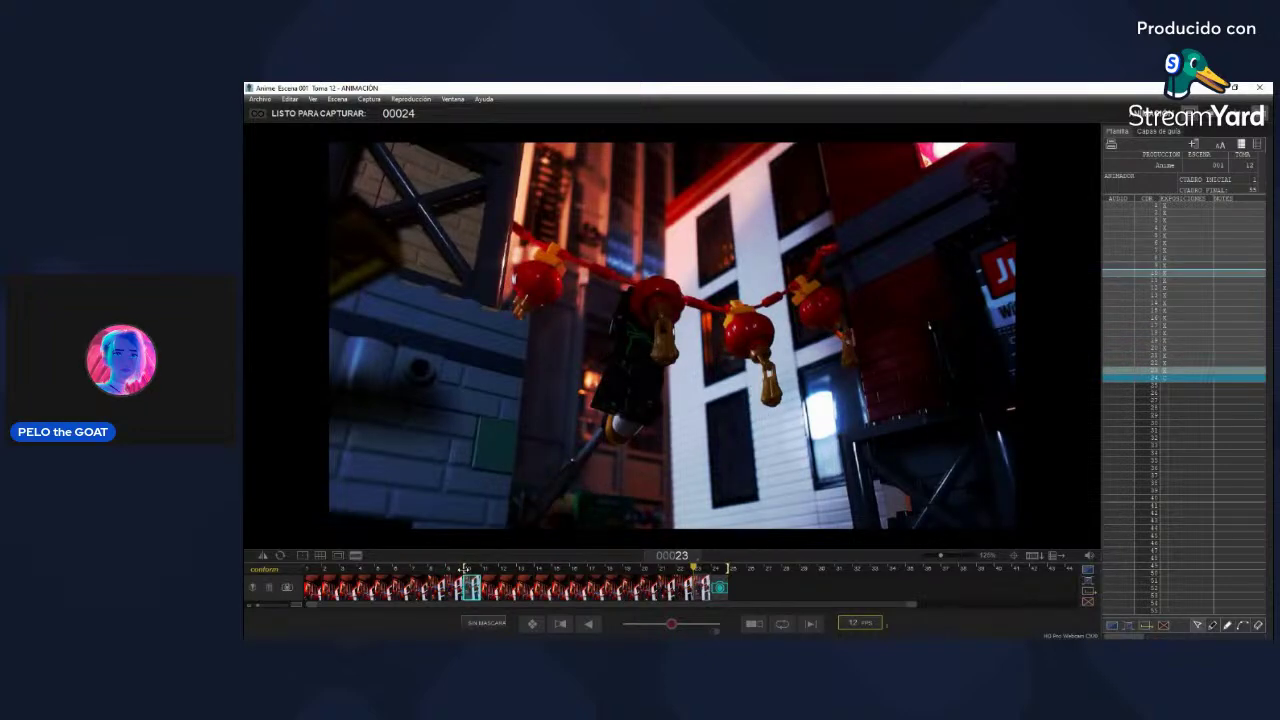
Step: Compare the figure's diagonal pose beneath the second lantern in the live view for frame 24 with the preceding captured frames
{"action": "key", "text": "0"}
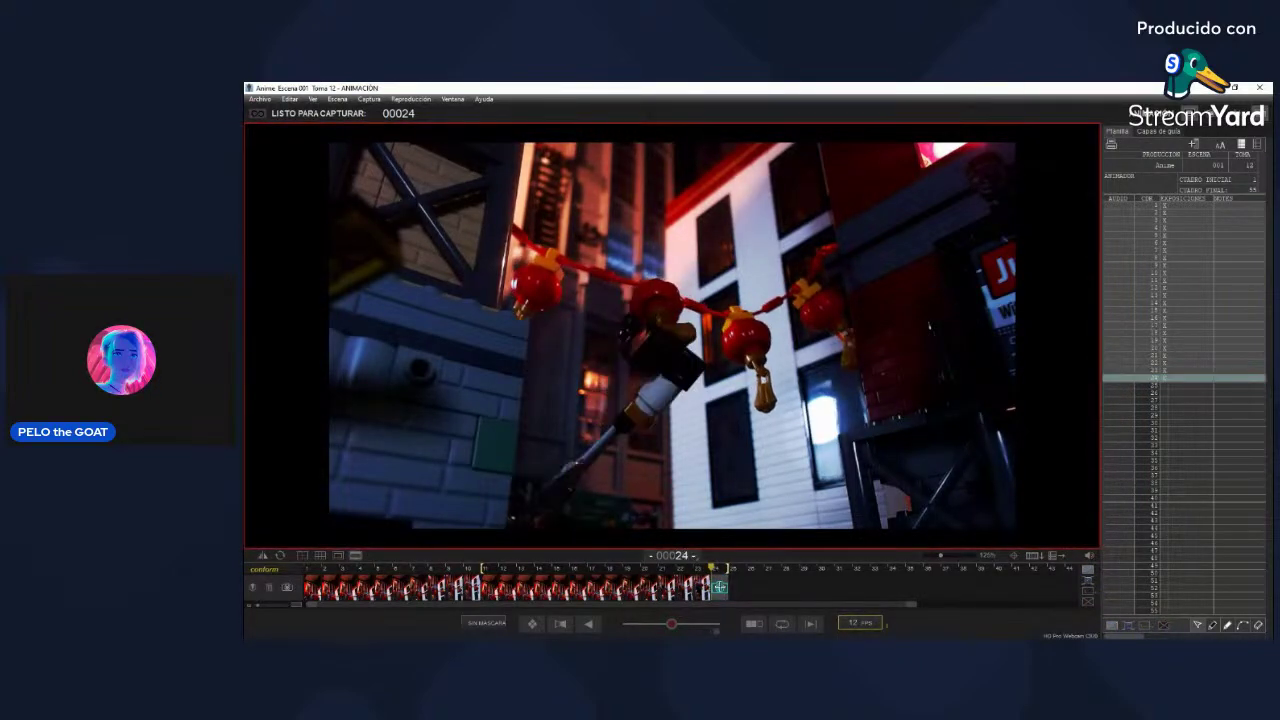
{"action": "key", "text": "0"}
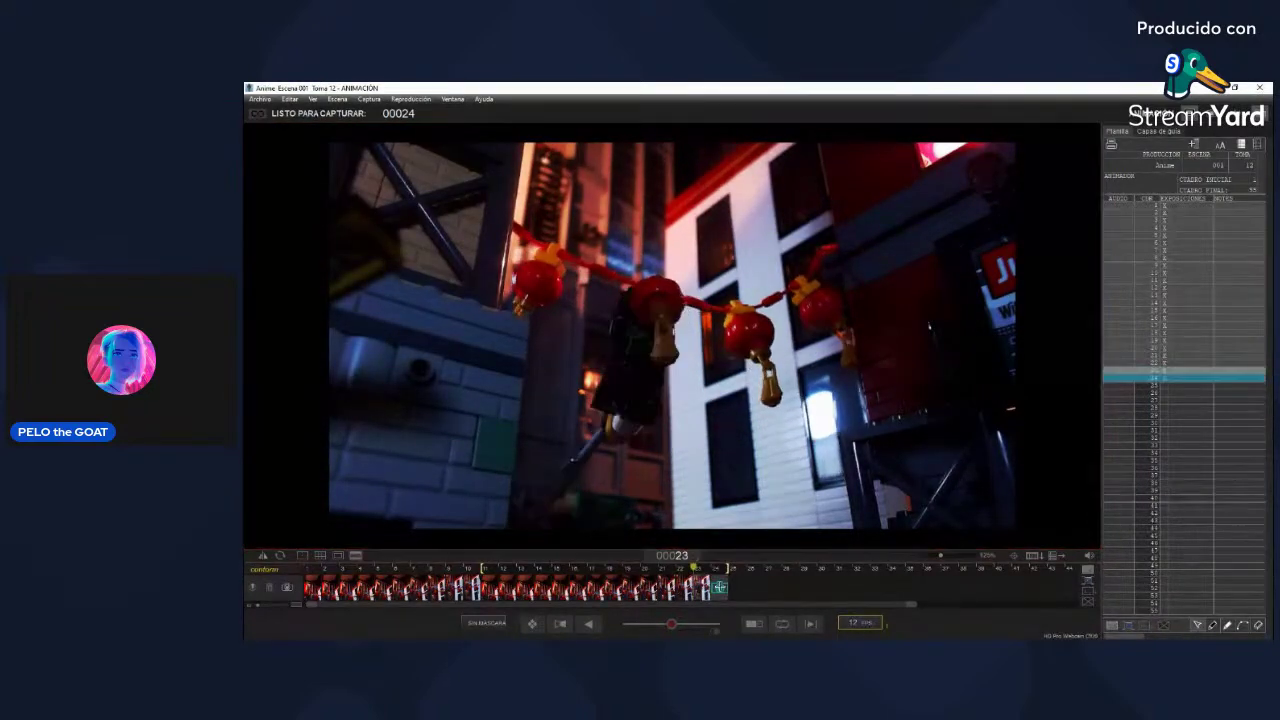
{"action": "key", "text": "Left"}
{"action": "key", "text": "Left"}
{"action": "key", "text": "Right"}
{"action": "key", "text": "Right"}
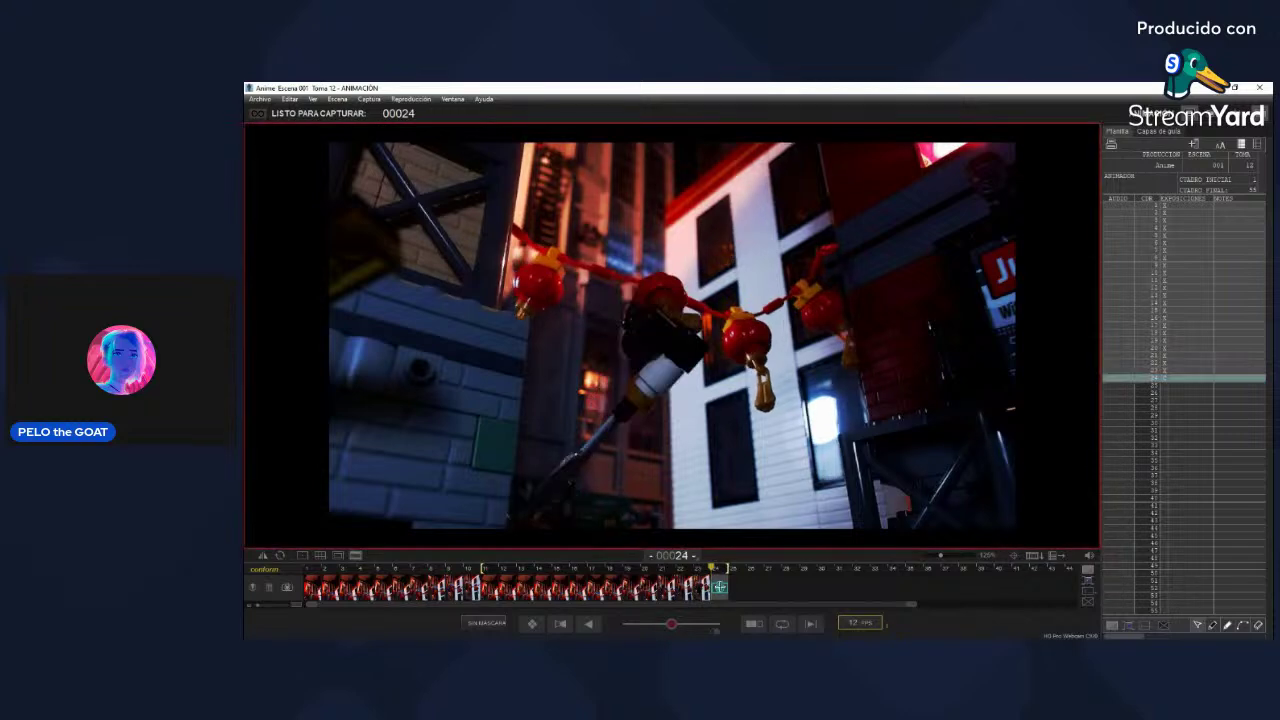
{"action": "key", "text": "Left"}
{"action": "key", "text": "Left"}
{"action": "key", "text": "Right"}
{"action": "key", "text": "Right"}
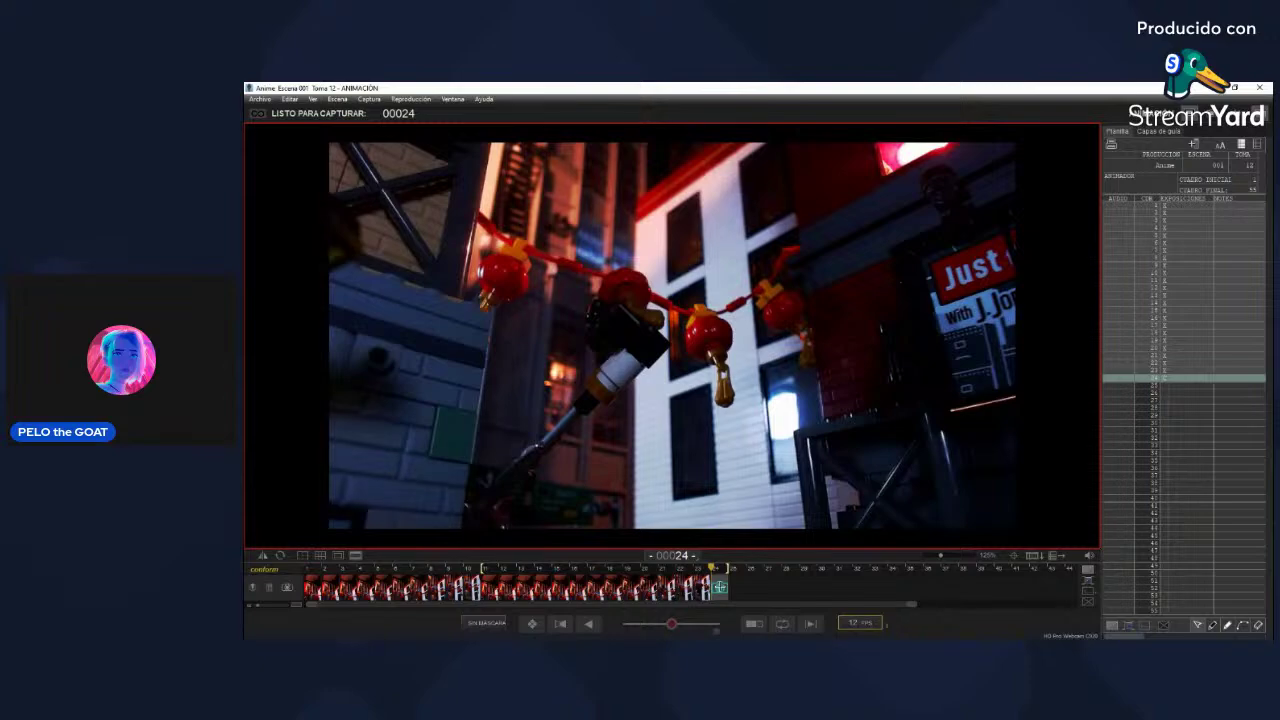
Step: Compare the shifted camera framing for frame 24 with the preceding frames and play back the take
{"action": "key", "text": "0"}
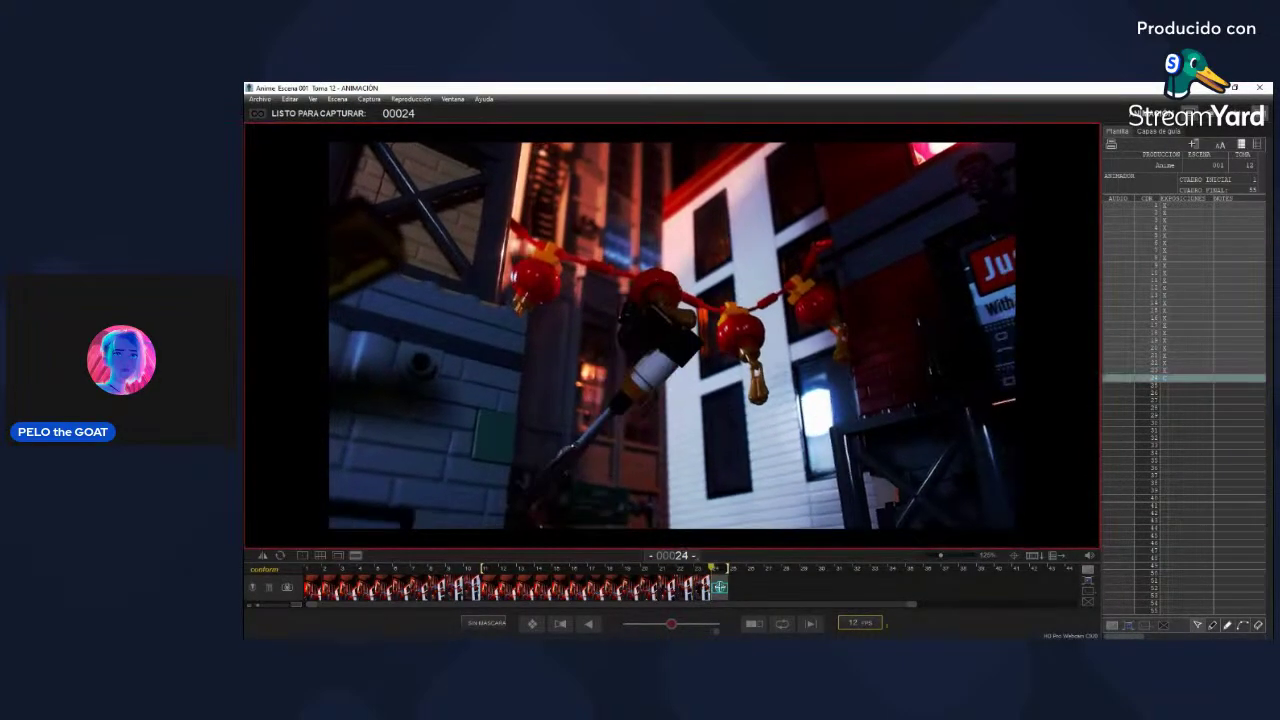
{"action": "key", "text": "Left"}
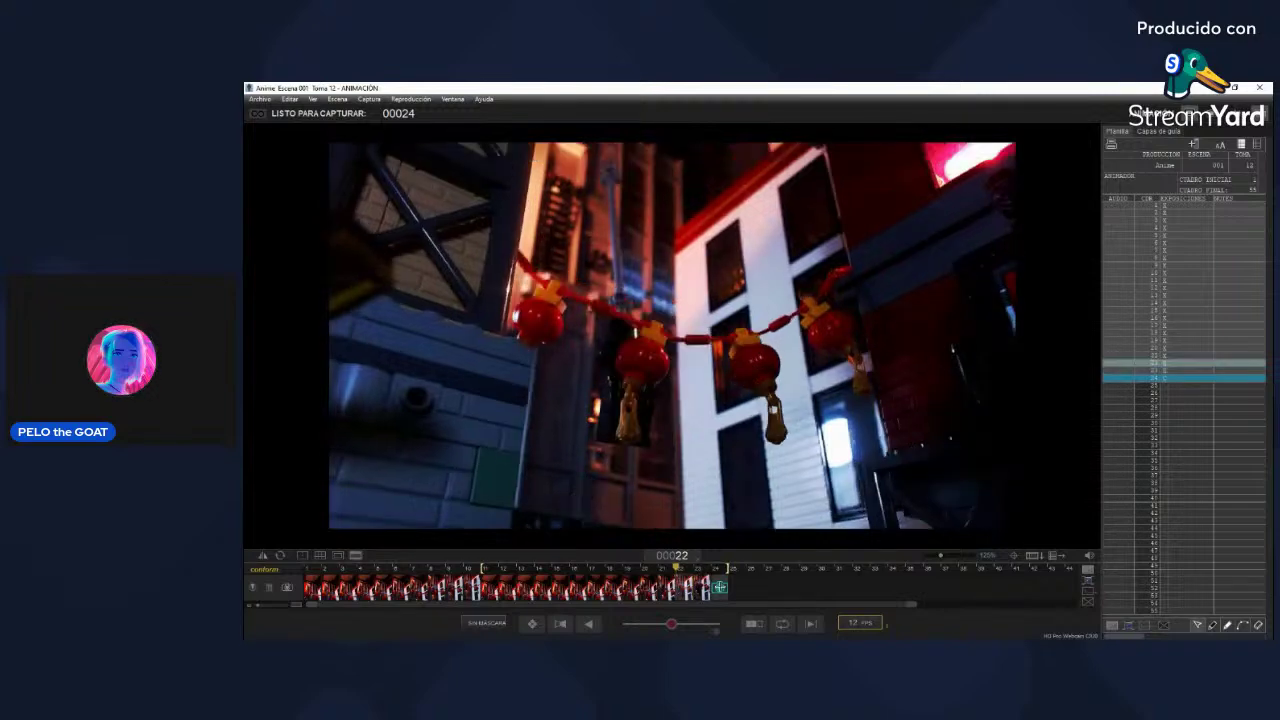
{"action": "key", "text": "Right"}
{"action": "key", "text": "Left"}
{"action": "key", "text": "Right"}
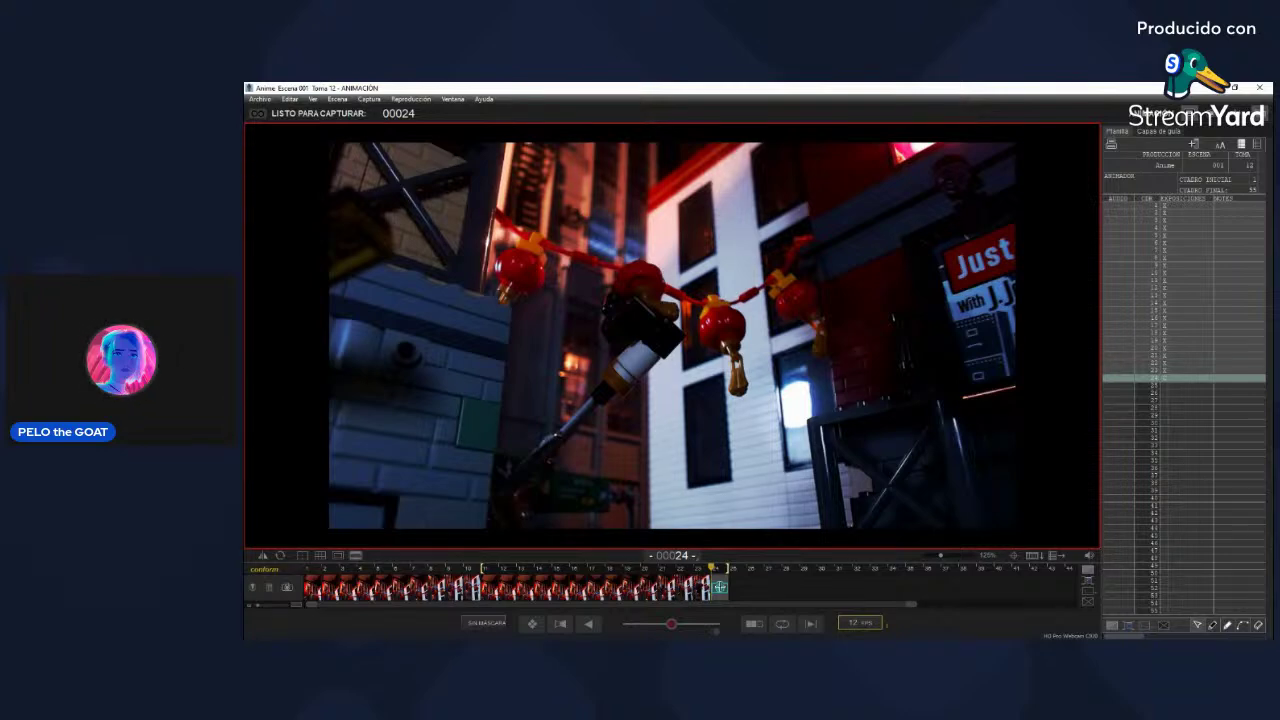
{"action": "key", "text": "0"}
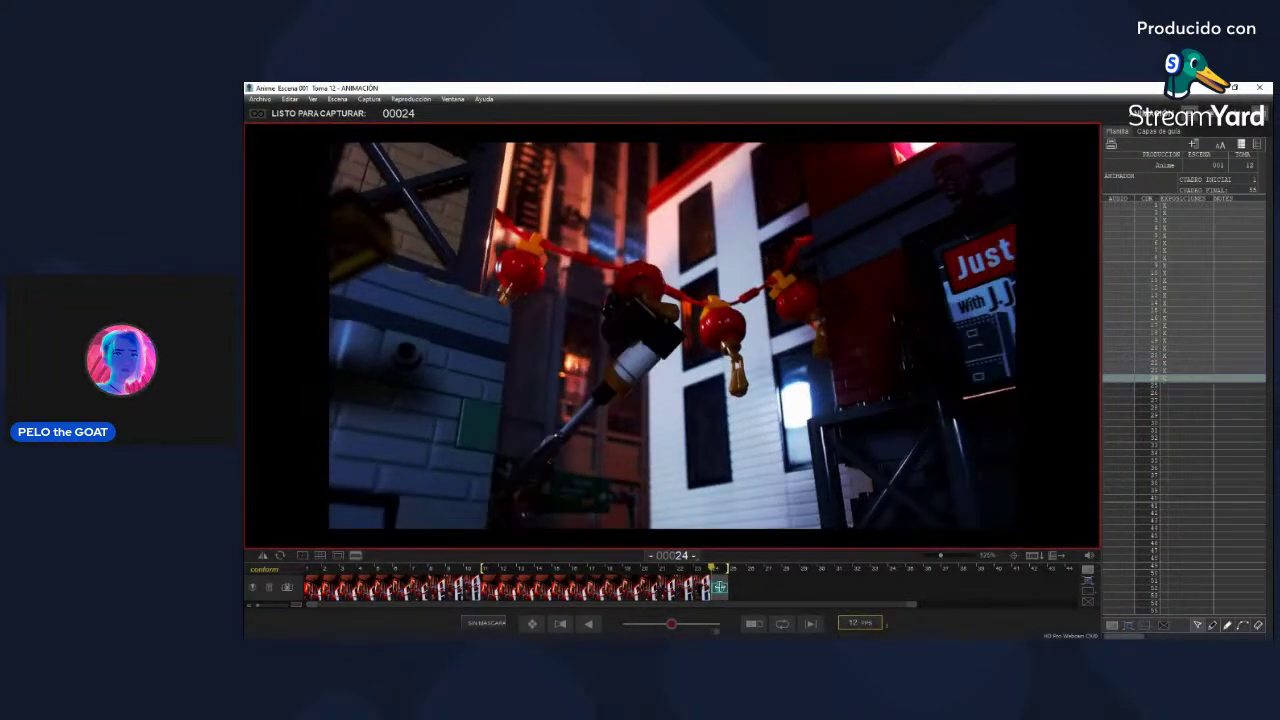
Step: Check the figure's diagonal pose beneath the second lantern, then capture it as frame 24 and a clean plate as frame 25
{"action": "key", "text": "0"}
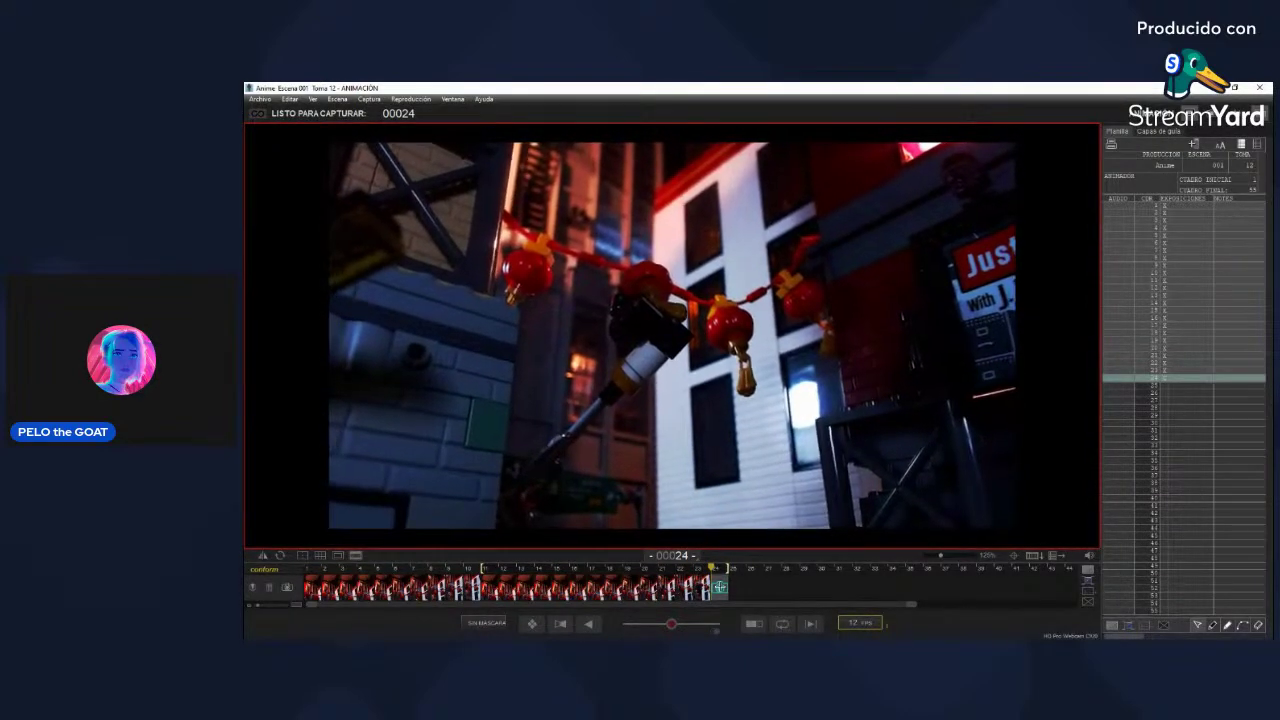
{"action": "key", "text": "8"}
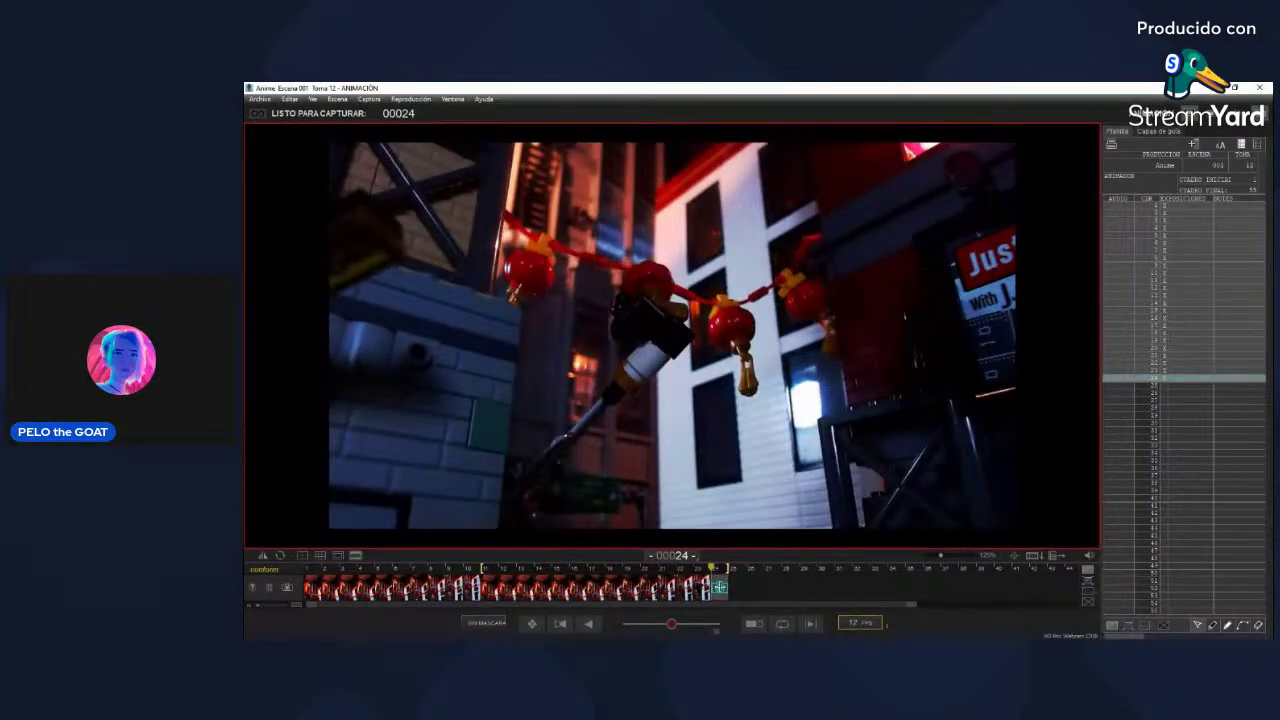
{"action": "key", "text": "Return"}
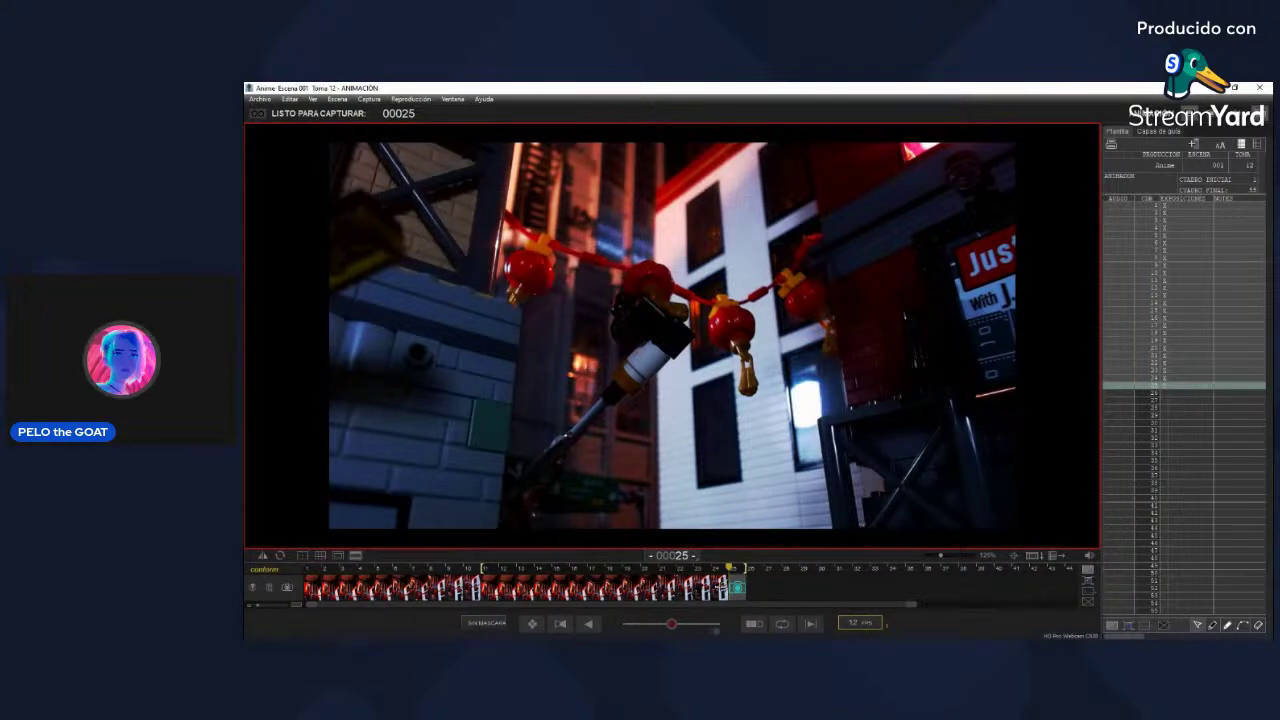
{"action": "key", "text": "0"}
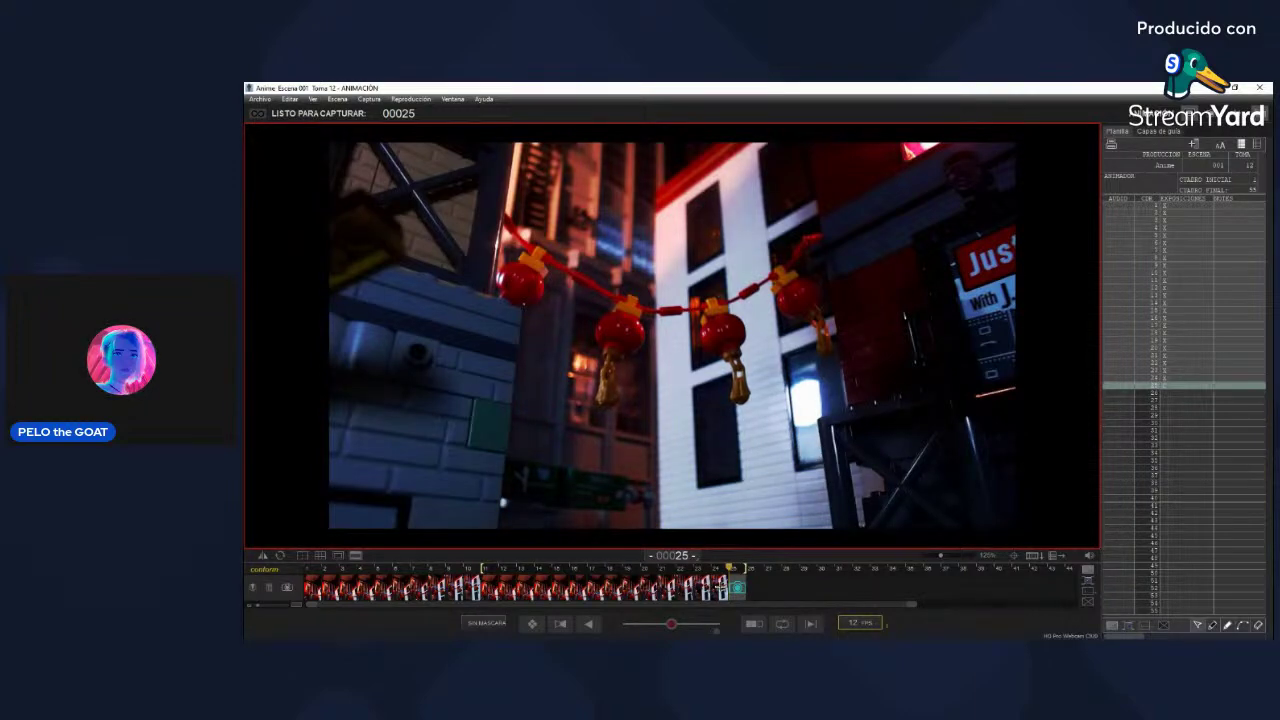
{"action": "key", "text": "4"}
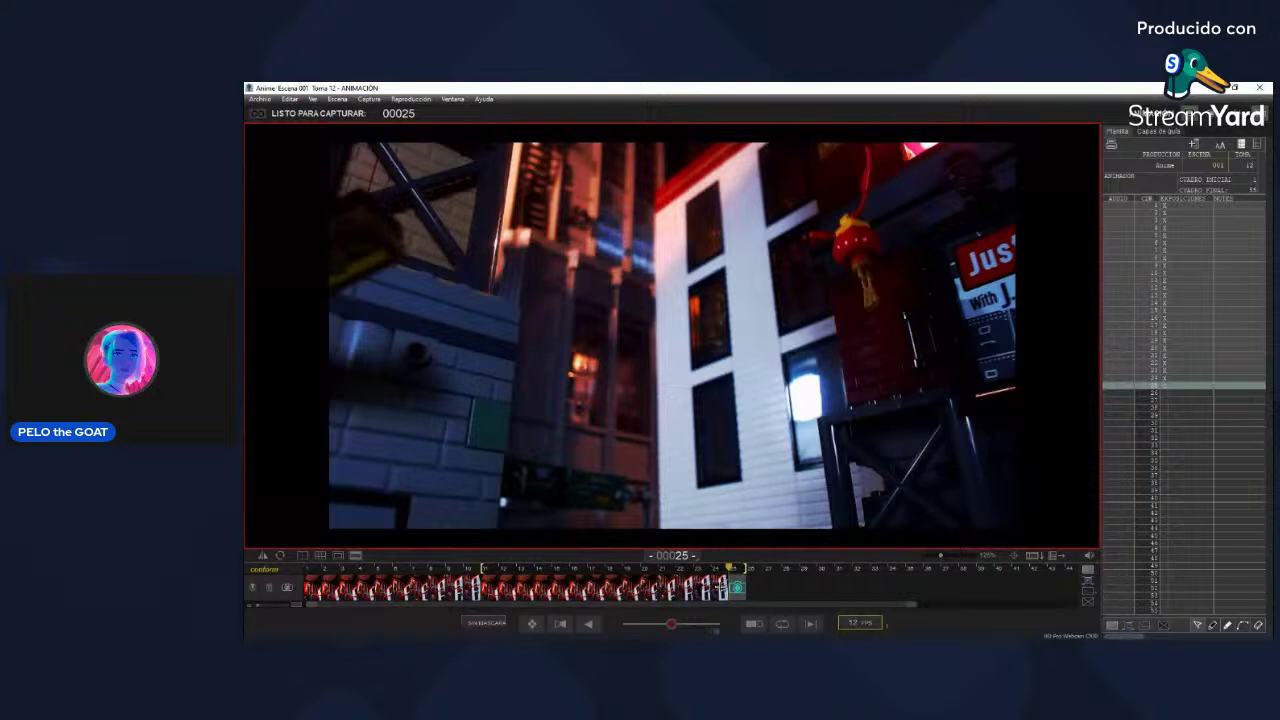
{"action": "key", "text": "Return"}
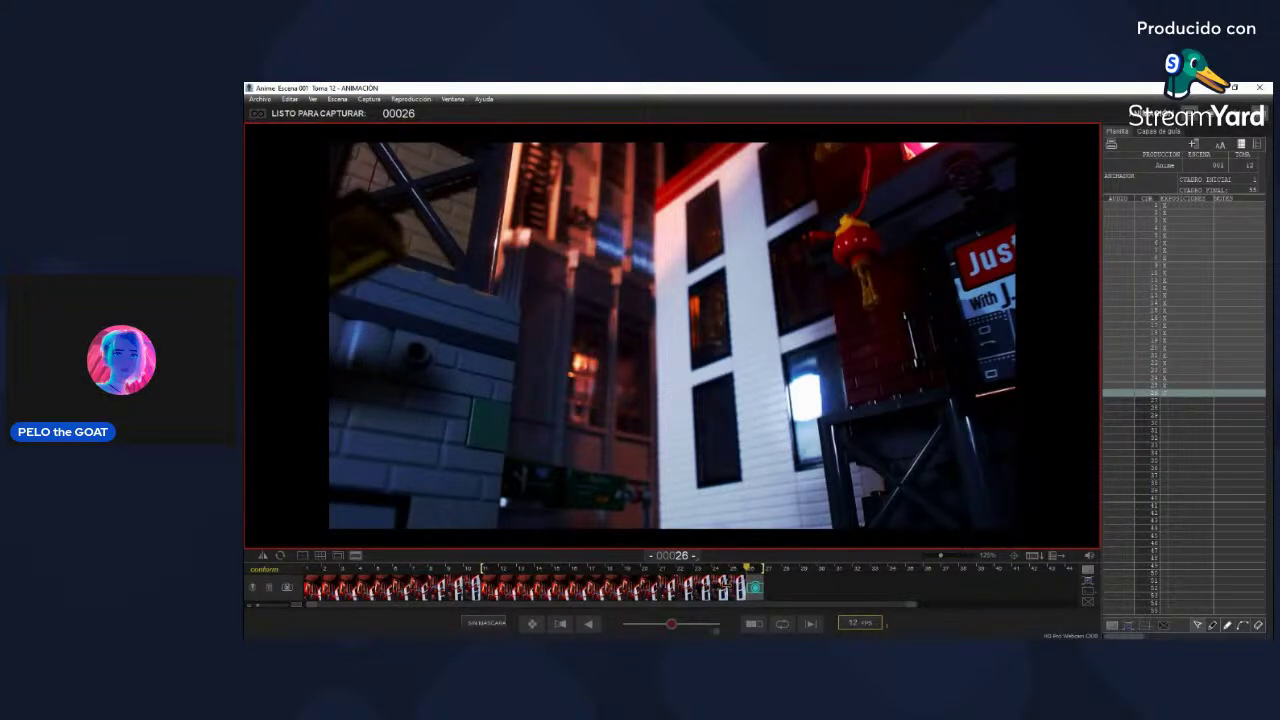
Step: Move the clean plate from frame 25 to frame 11 and return to the live view
{"action": "key", "text": "Left"}
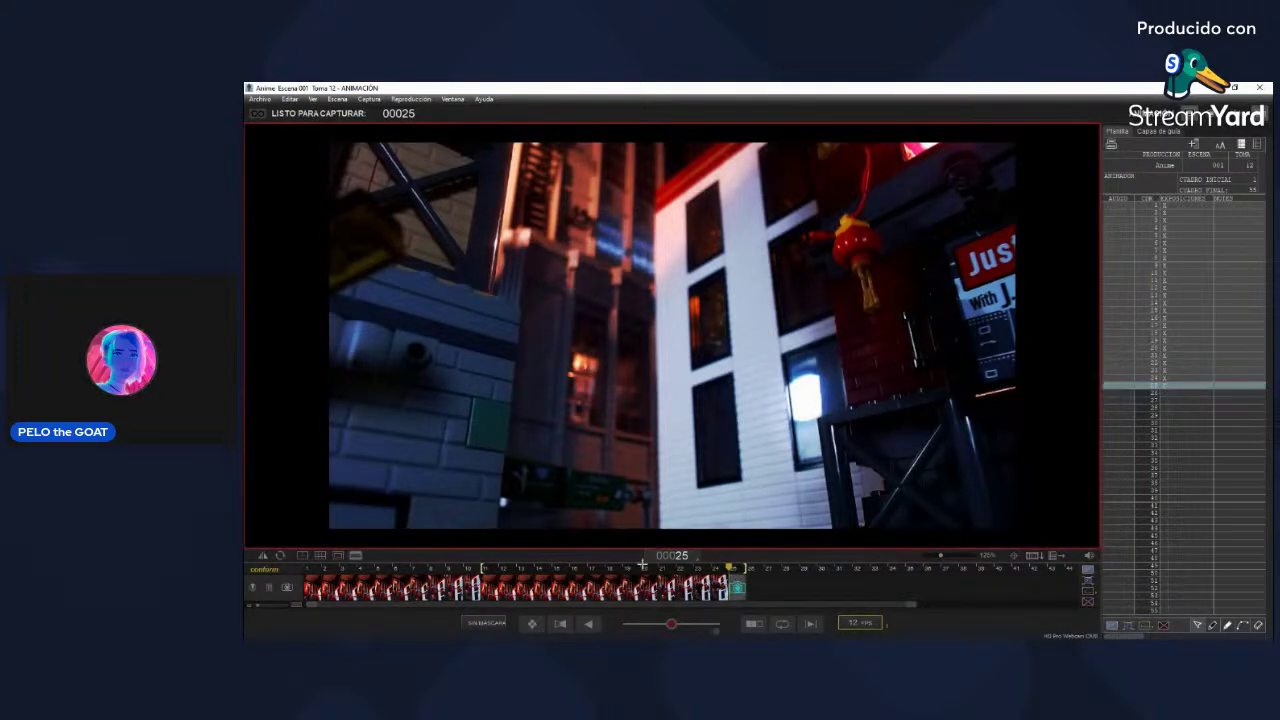
{"action": "left_click", "coordinate": [486, 588]}
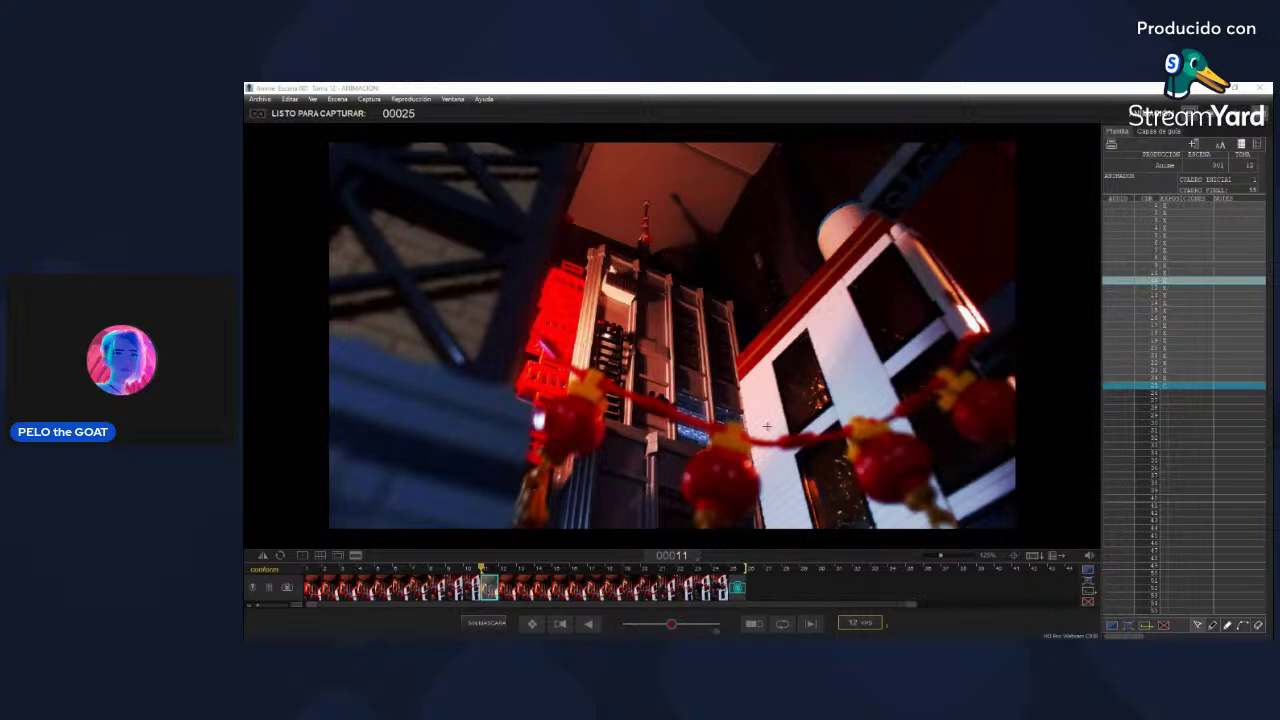
{"action": "key", "text": "Return"}
{"action": "key", "text": "Left"}
{"action": "key", "text": "Left"}
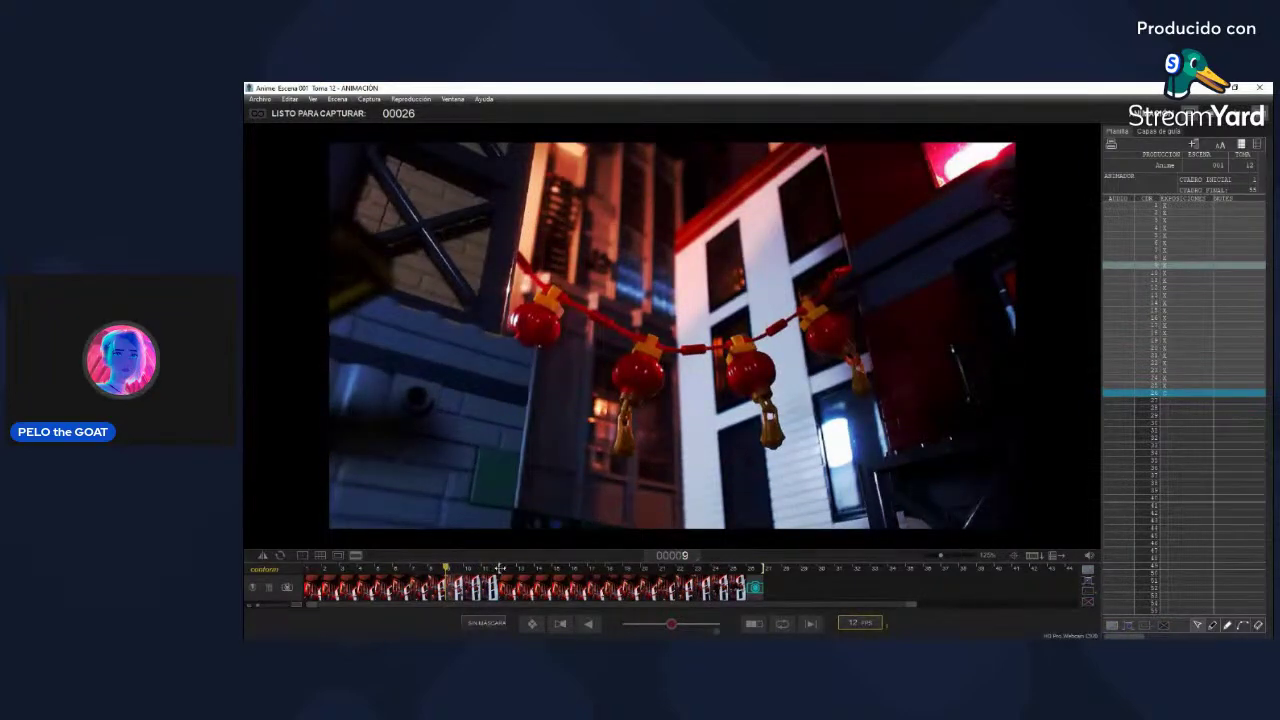
{"action": "left_click_drag", "start_coordinate": [465, 567], "coordinate": [748, 567]}
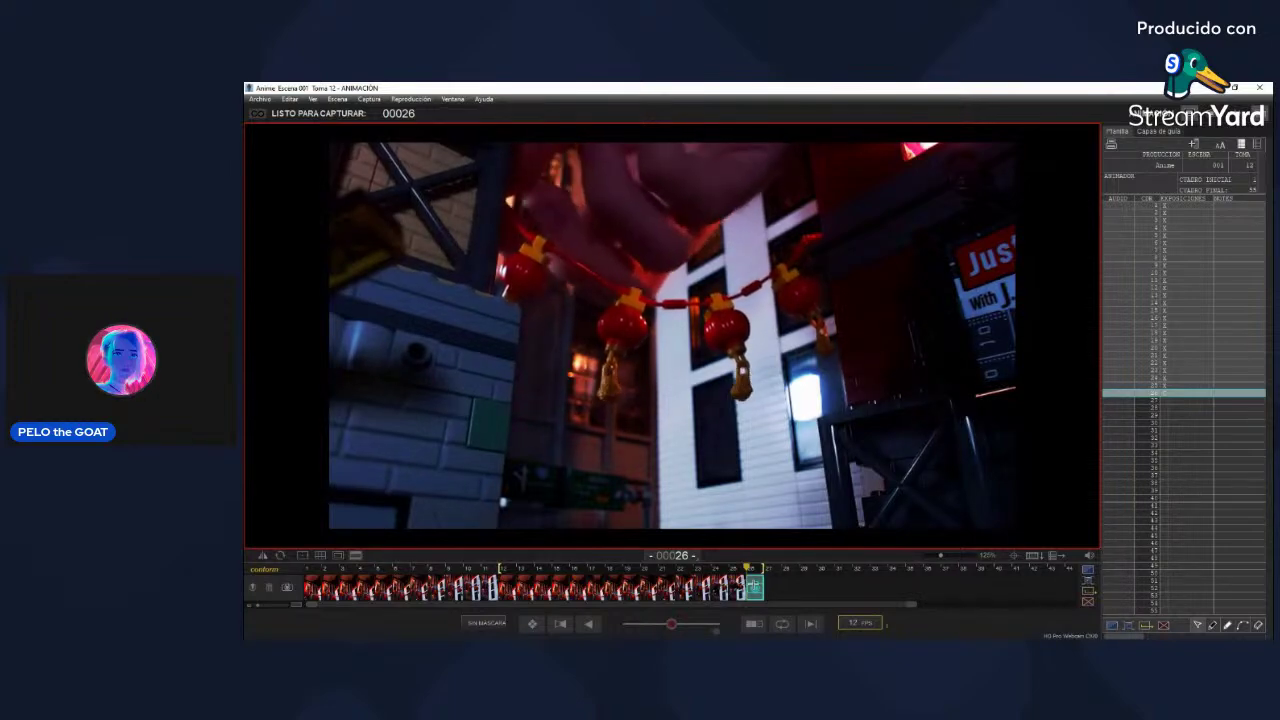
Step: Compare the shifted camera framing without the figure for frame 26 with the preceding captured frames
{"action": "key", "text": "0"}
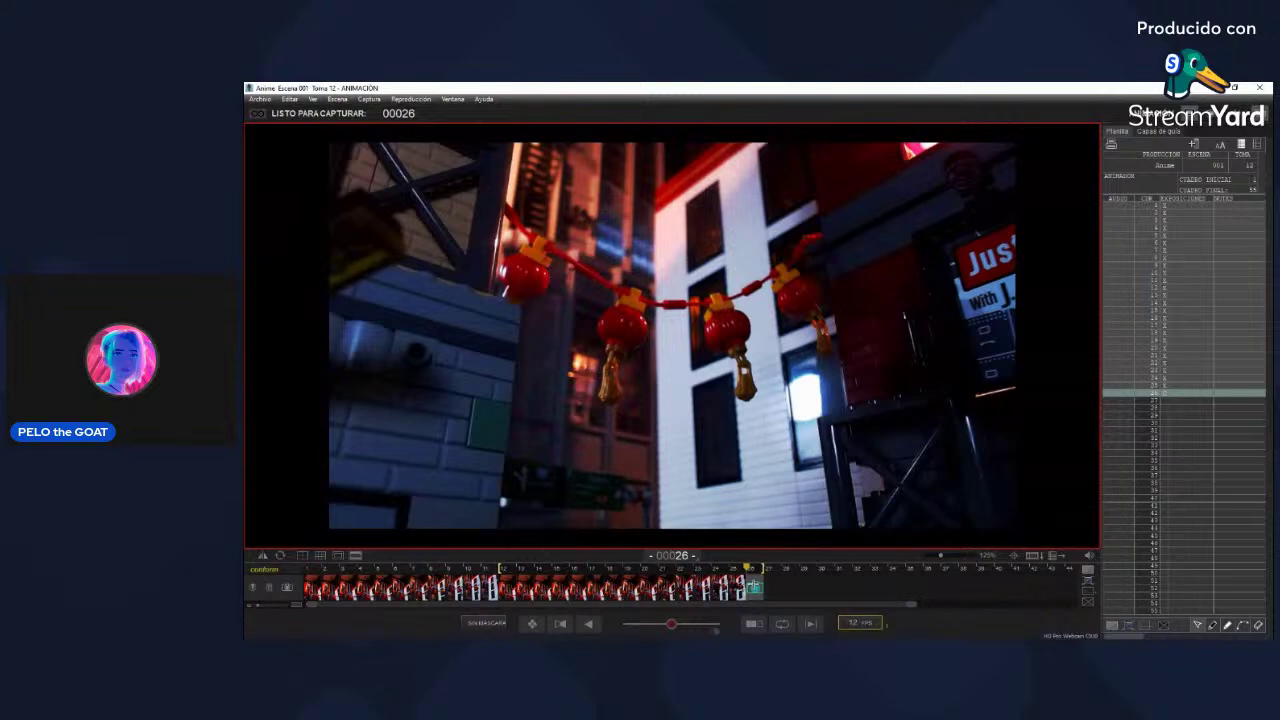
{"action": "key", "text": "0"}
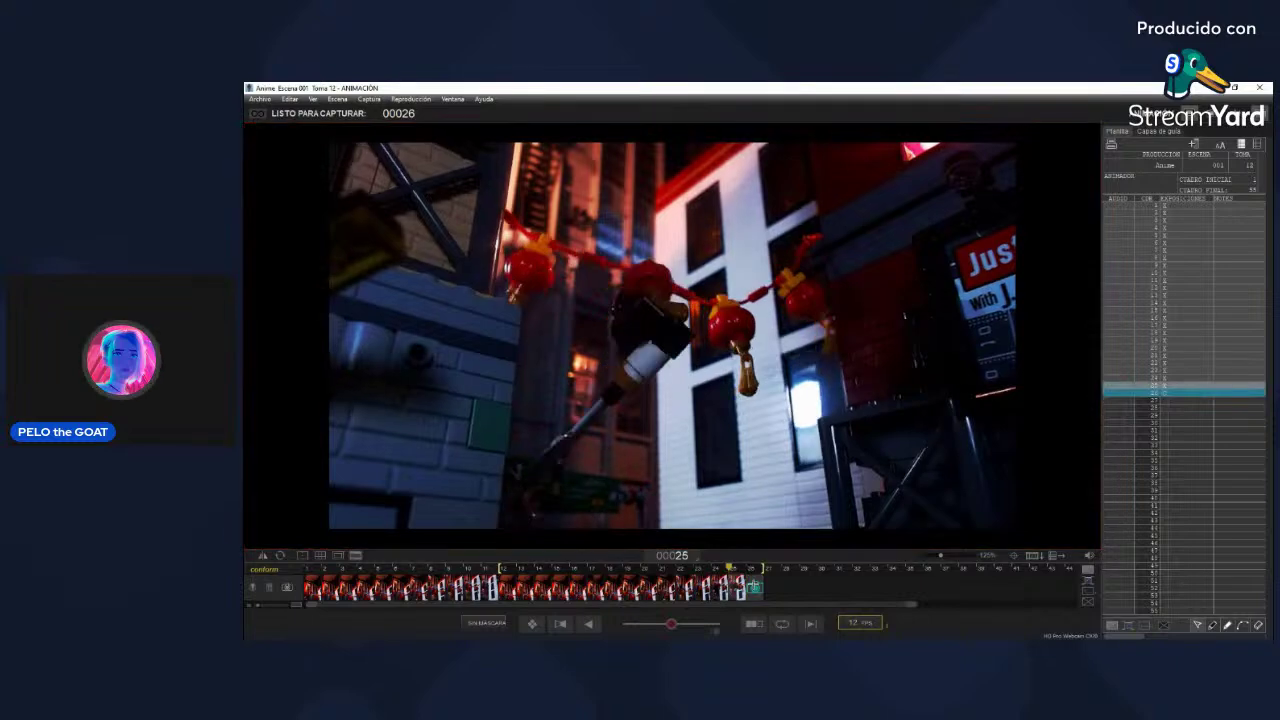
{"action": "key", "text": "1"}
{"action": "key", "text": "3"}
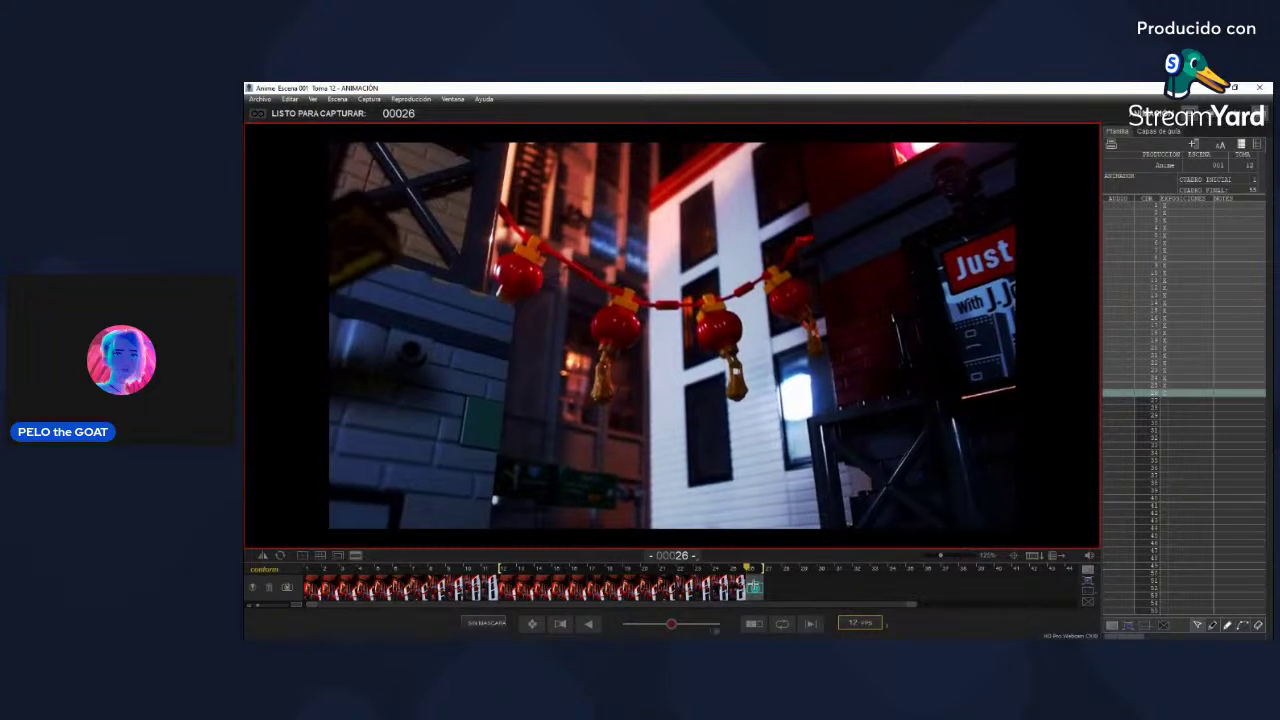
{"action": "key", "text": "4"}
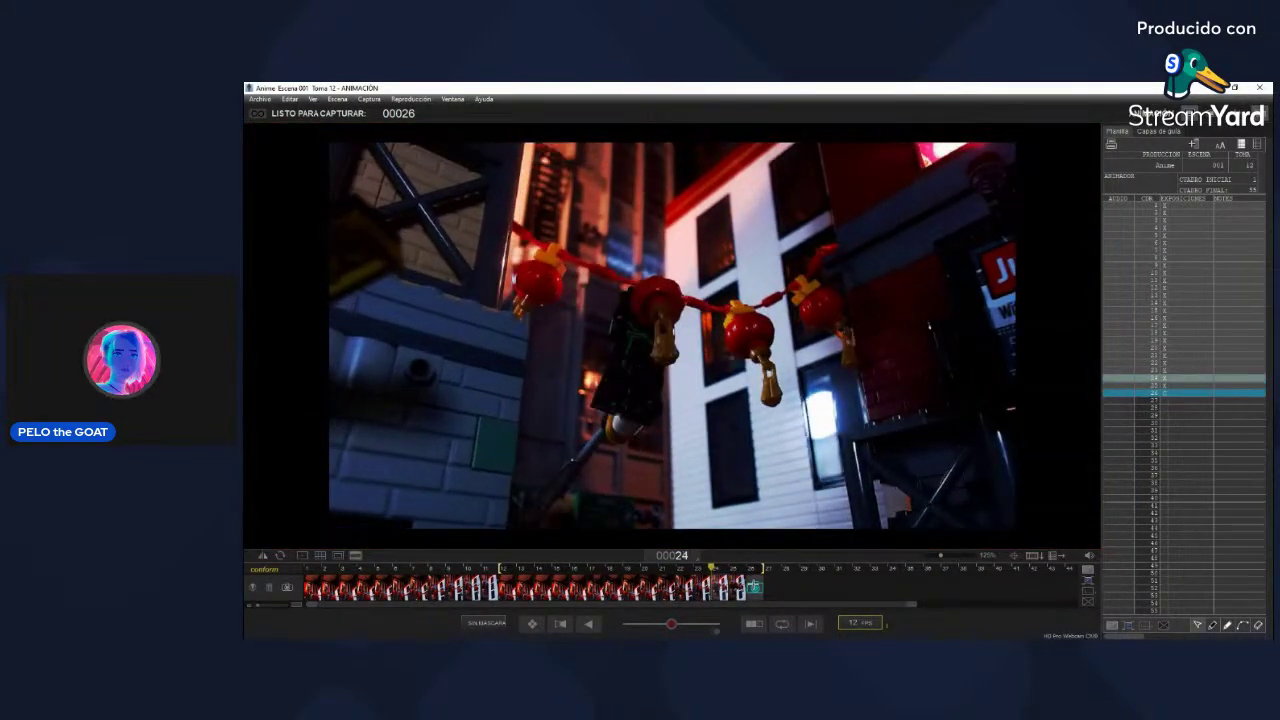
{"action": "key", "text": "0"}
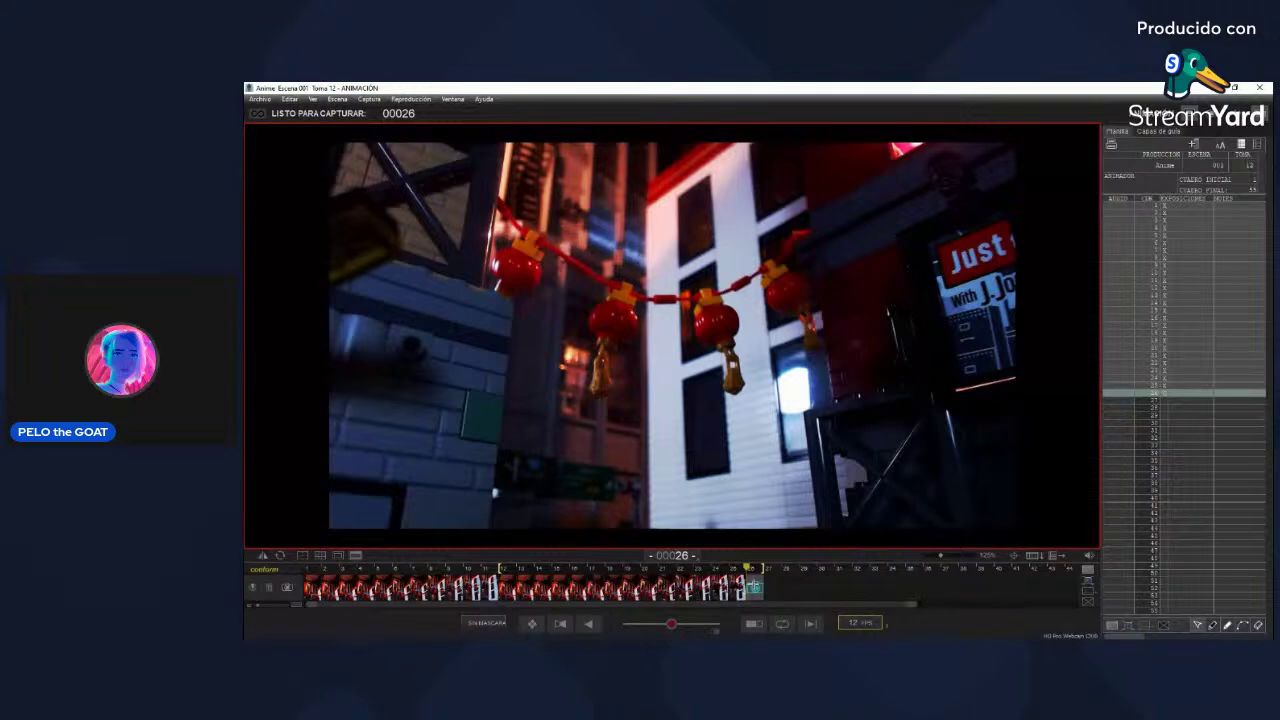
{"action": "key", "text": "0"}
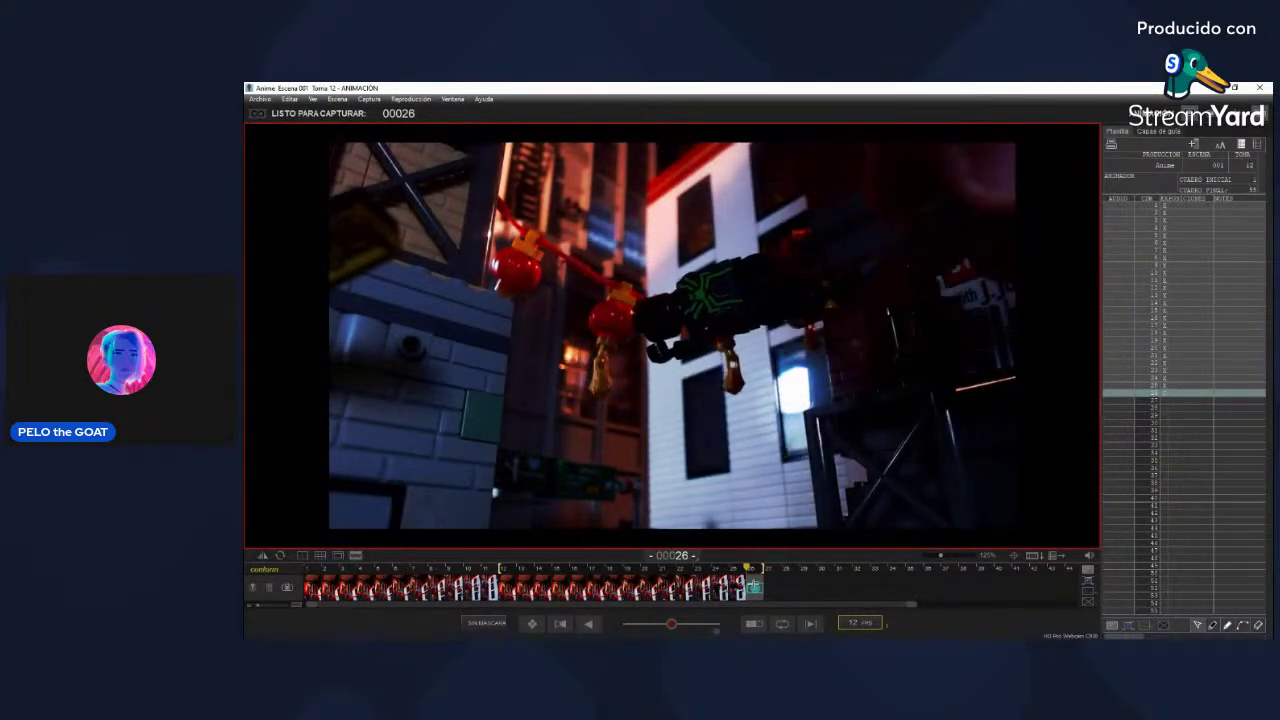
Step: Compare the figure's horizontal pose in front of the lanterns for frame 26 with the preceding frames and play back the take
{"action": "key", "text": "0"}
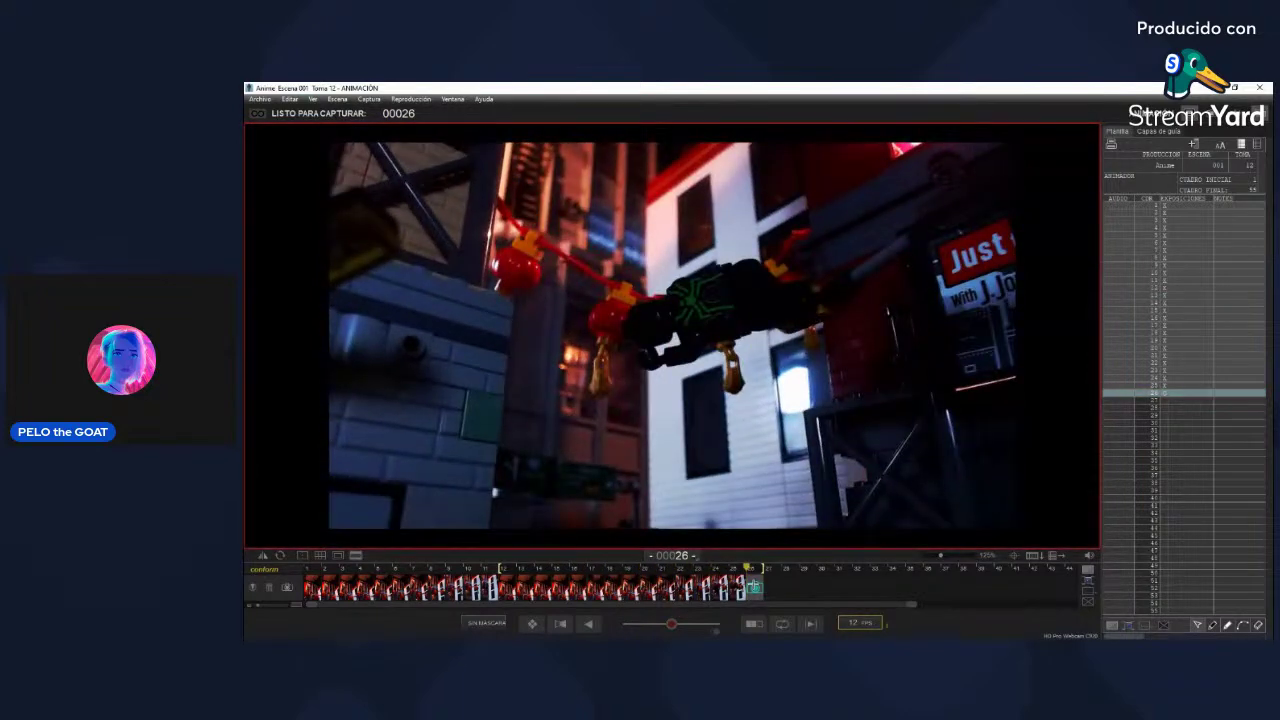
{"action": "key", "text": "1"}
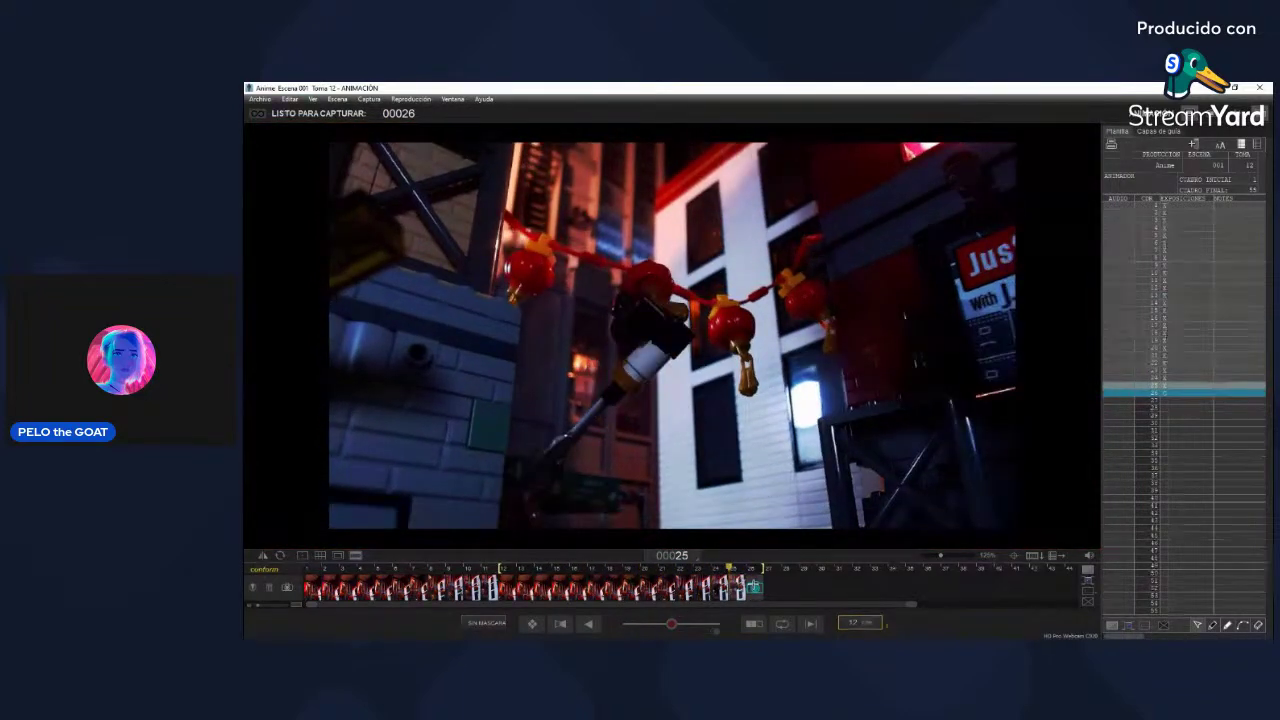
{"action": "key", "text": "3"}
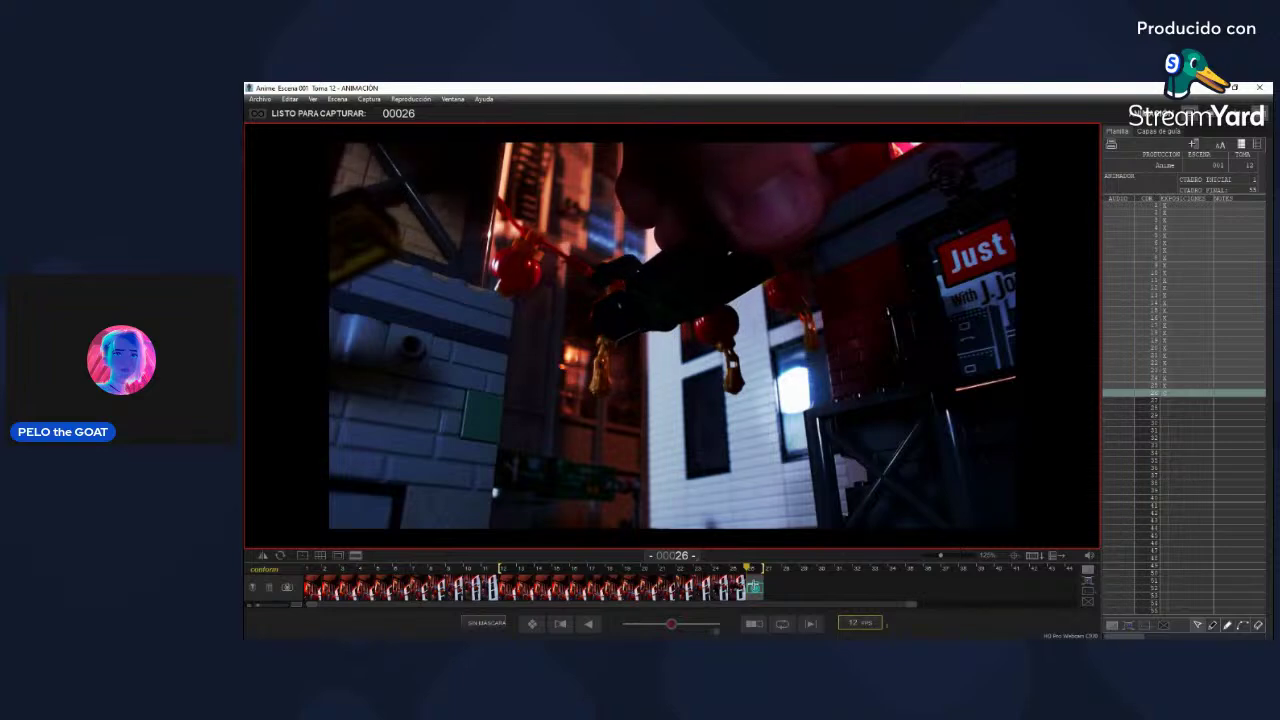
{"action": "key", "text": "0"}
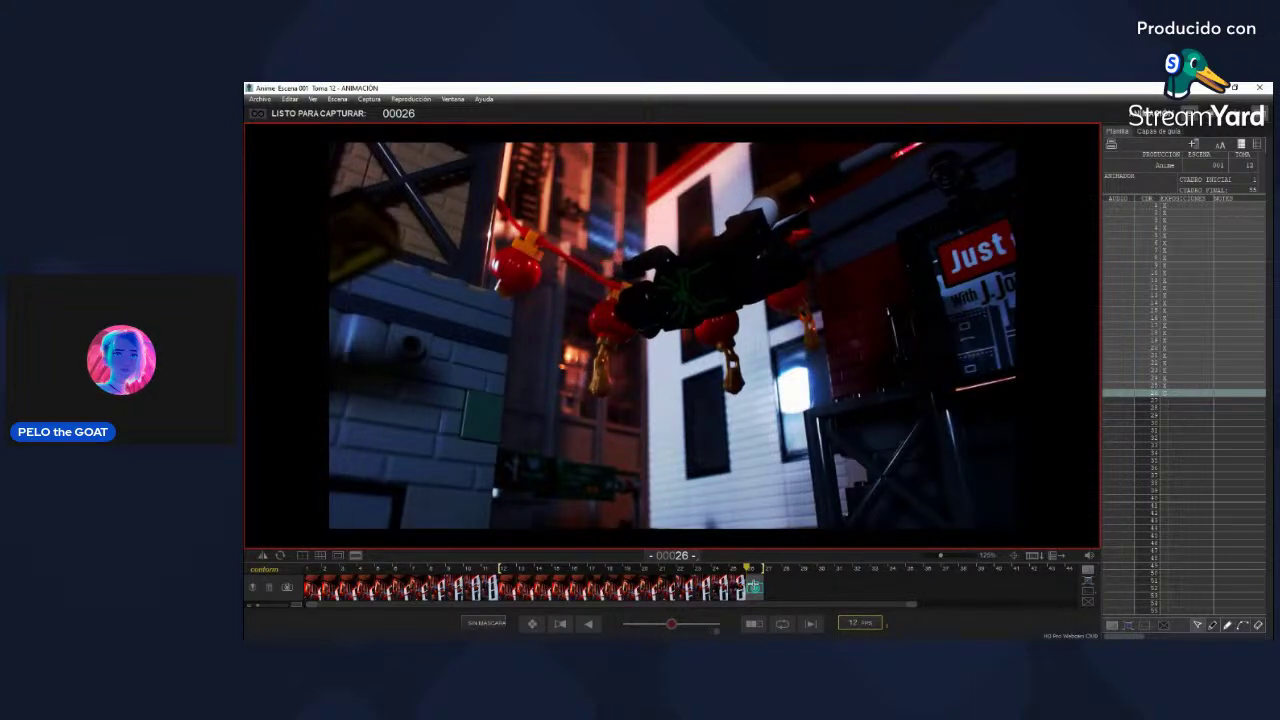
{"action": "key", "text": "0"}
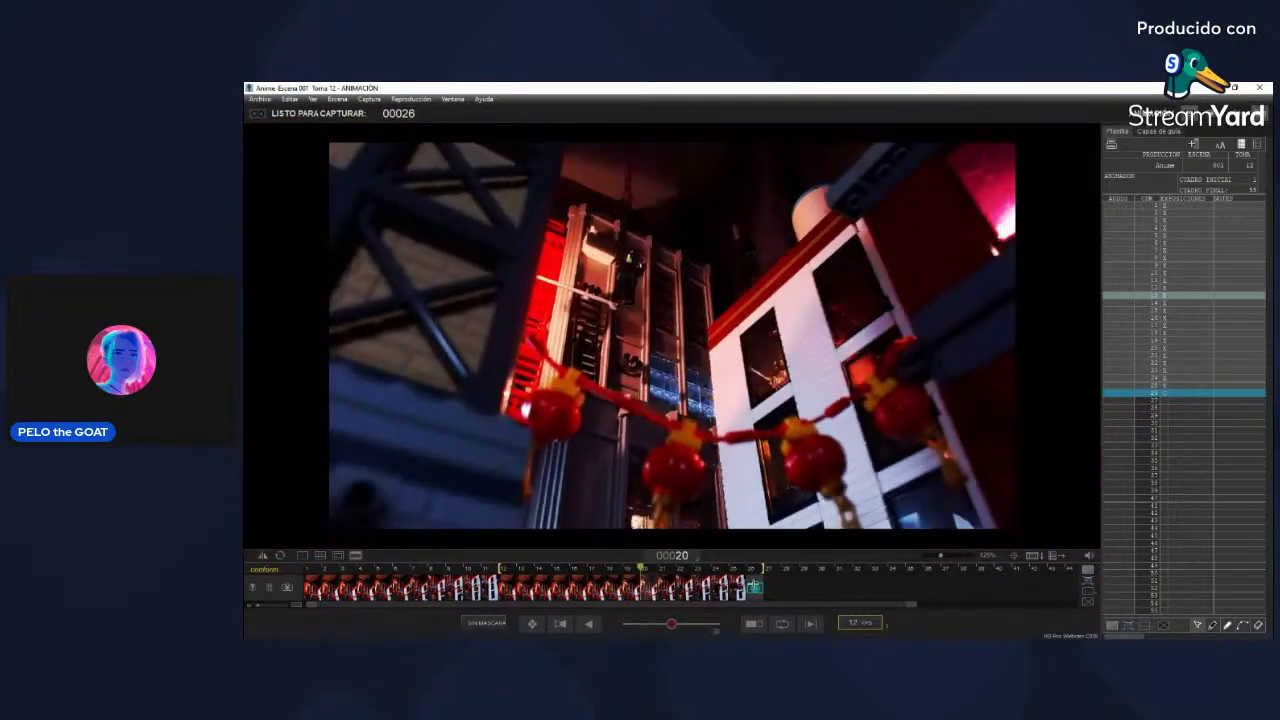
{"action": "key", "text": "0"}
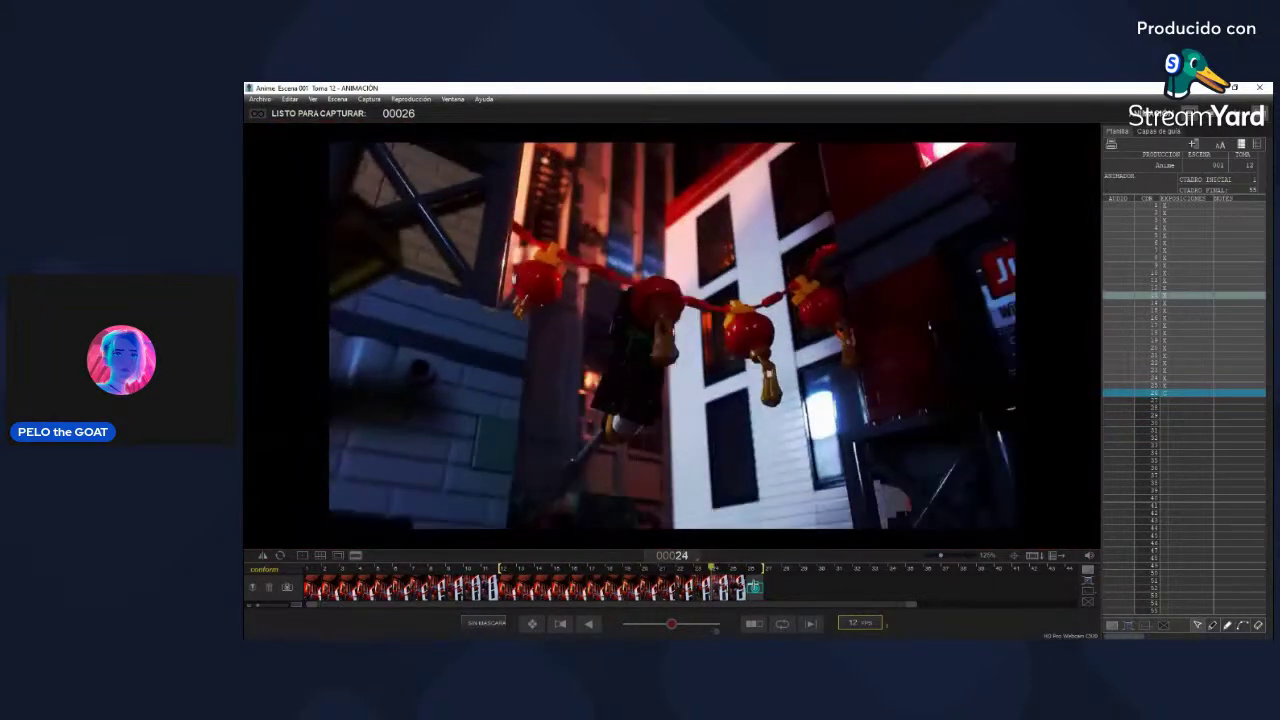
{"action": "key", "text": "0"}
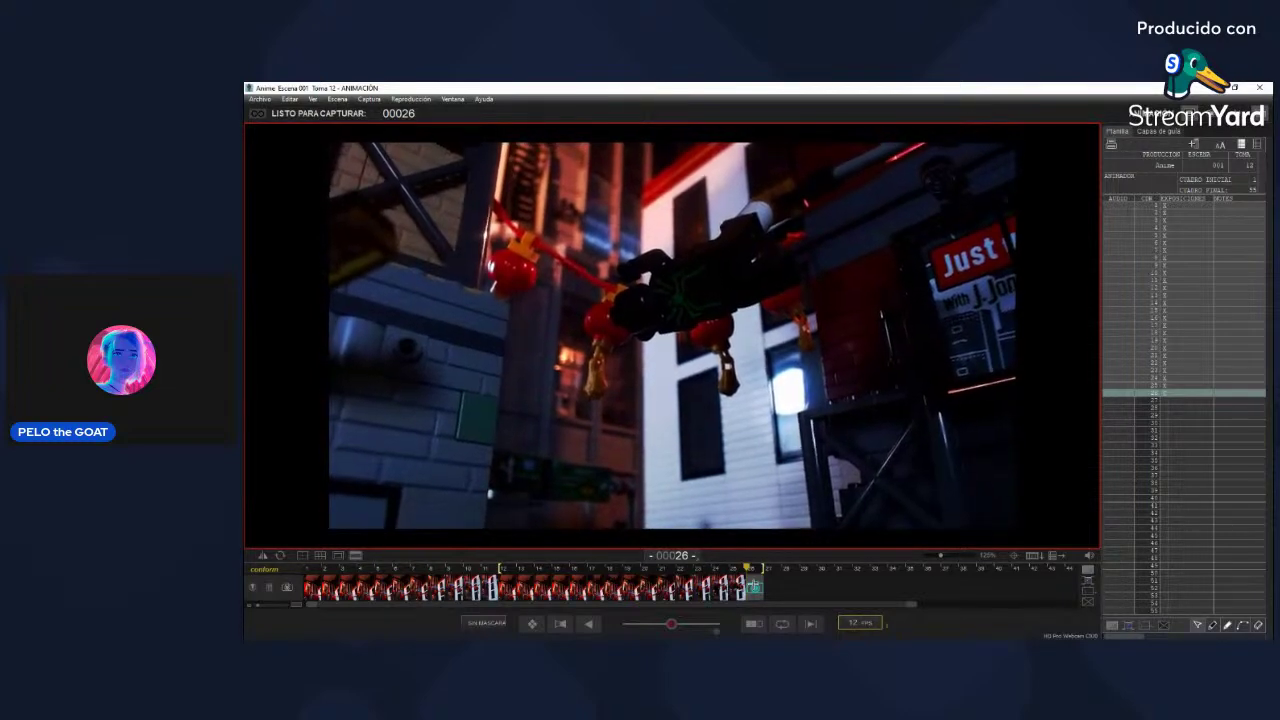
Step: Play back the take repeatedly to judge the figure's reworked raised-leg pose and position among the lanterns for frame 26
{"action": "key", "text": "0"}
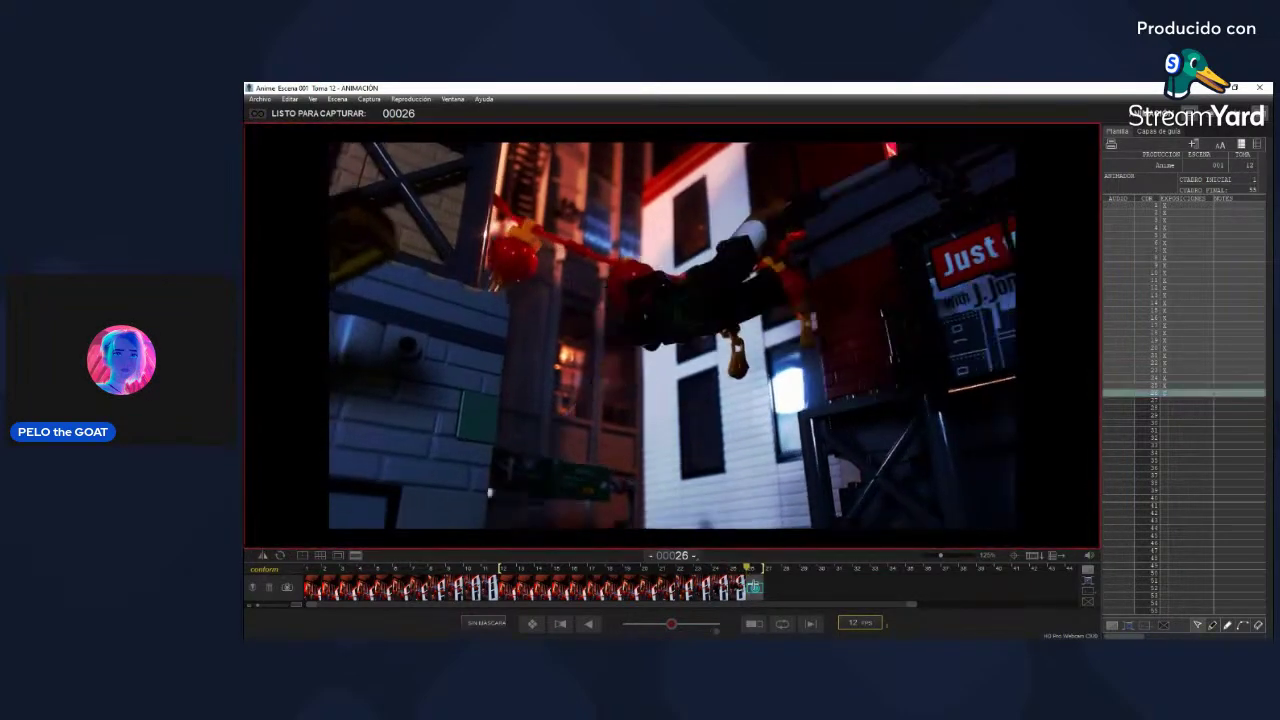
{"action": "key", "text": "0"}
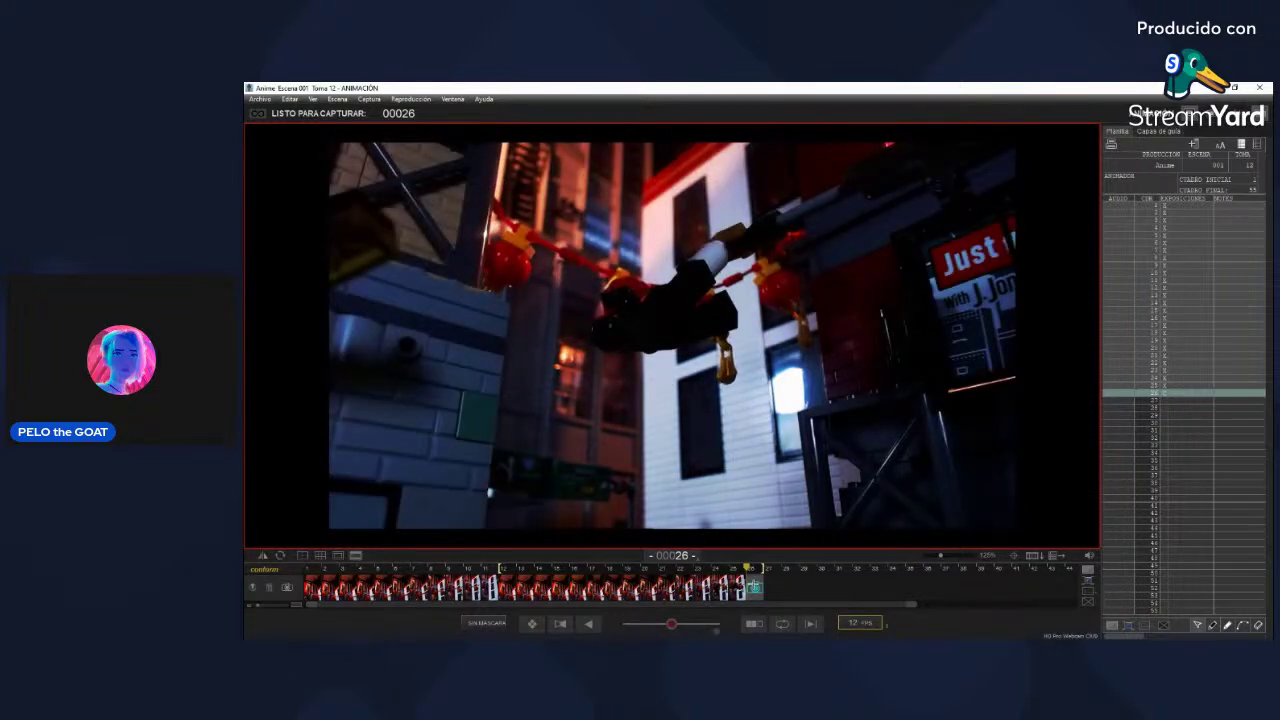
{"action": "key", "text": "0"}
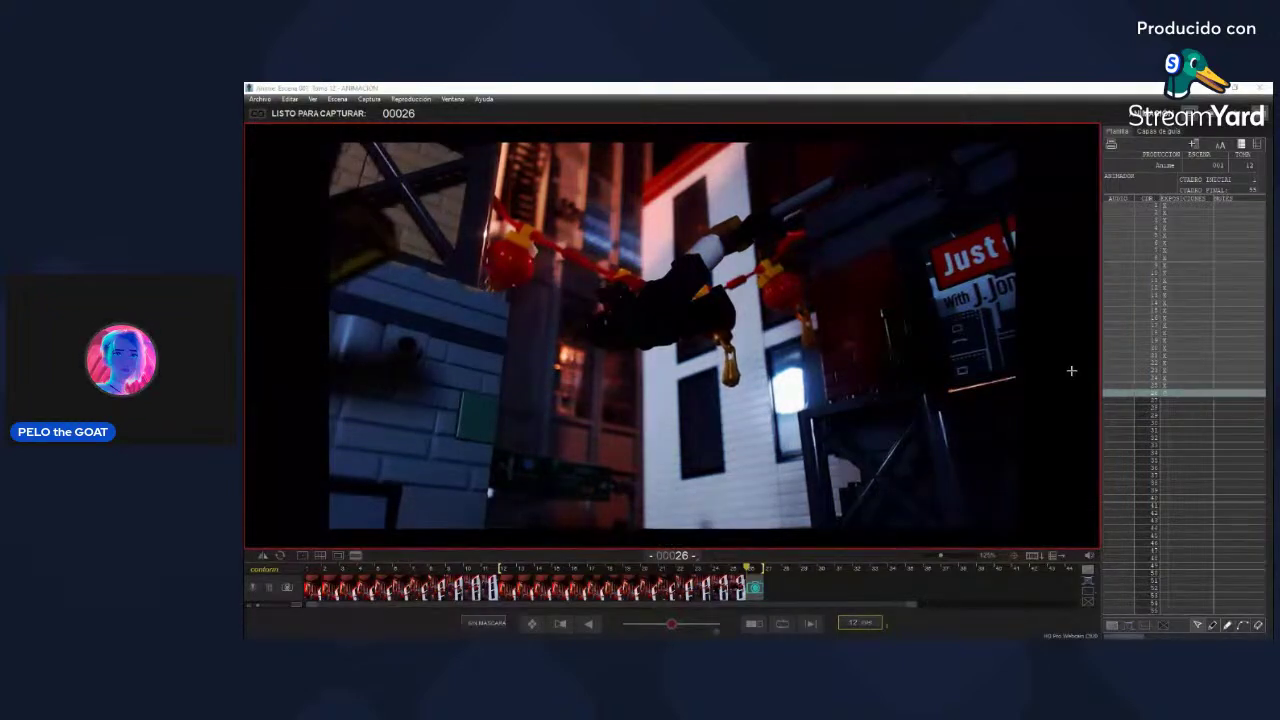
{"action": "mouse_move", "coordinate": [1064, 350]}
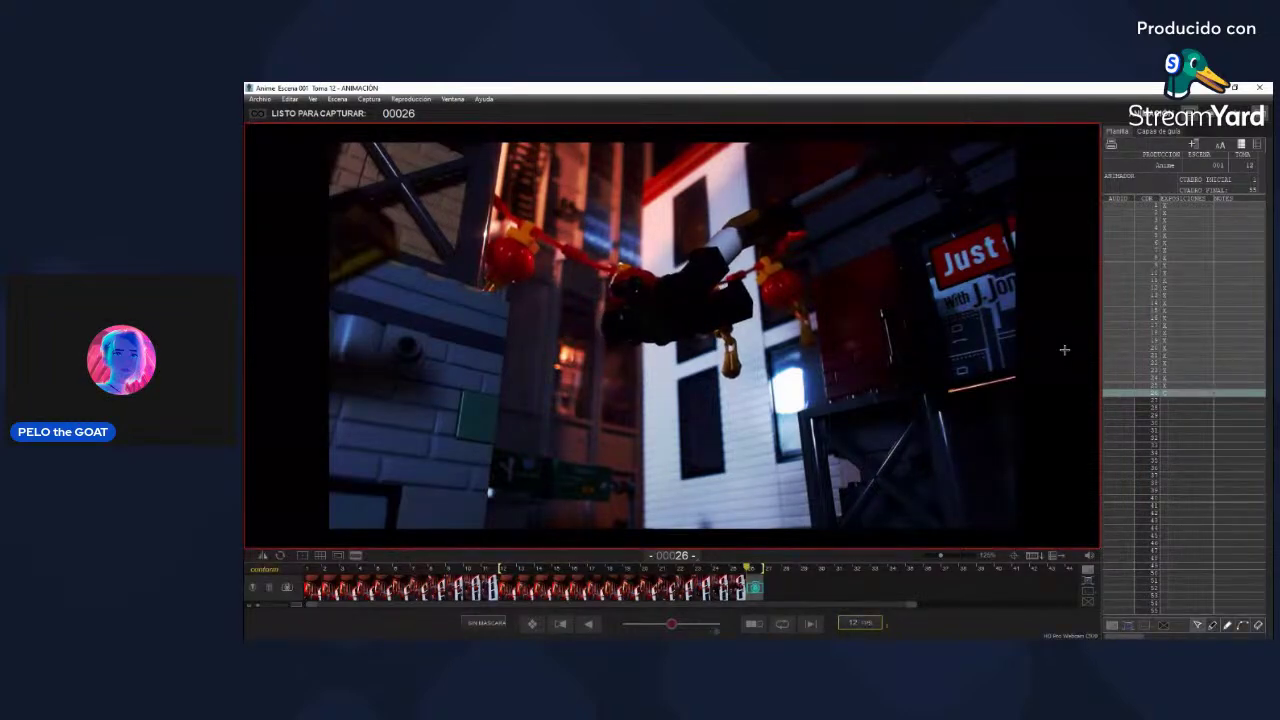
{"action": "key", "text": "0"}
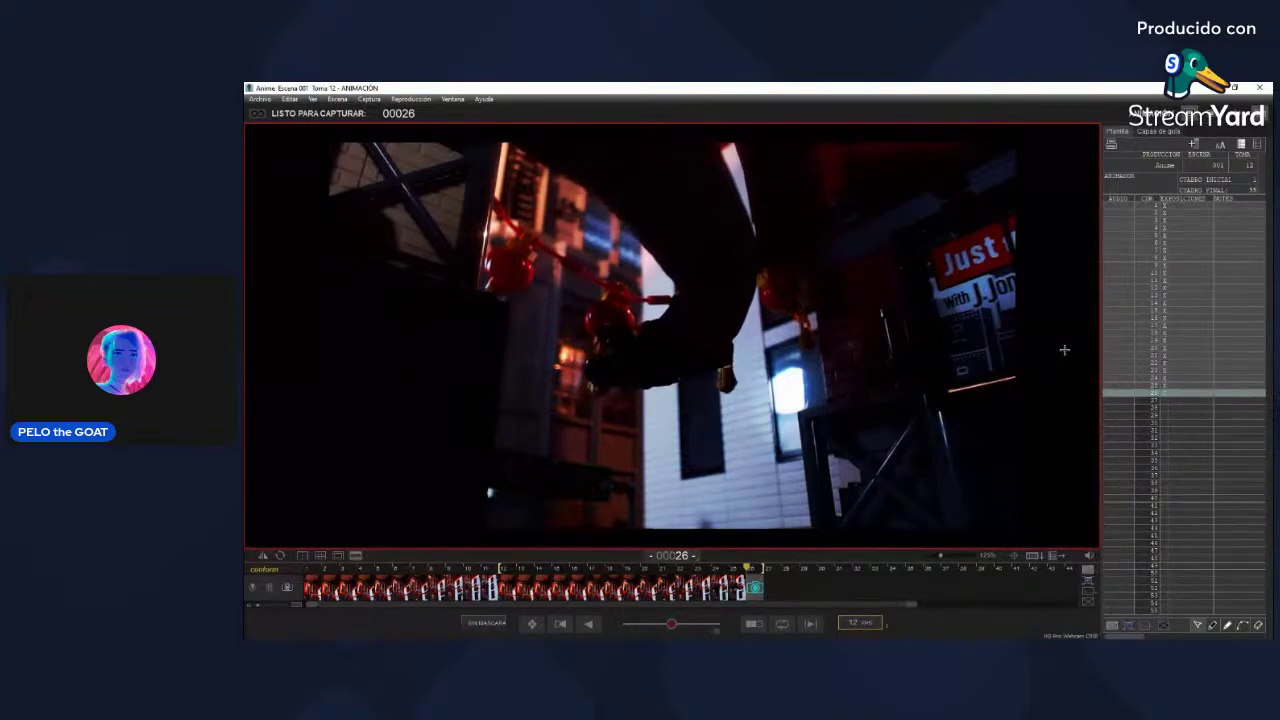
{"action": "key", "text": "0"}
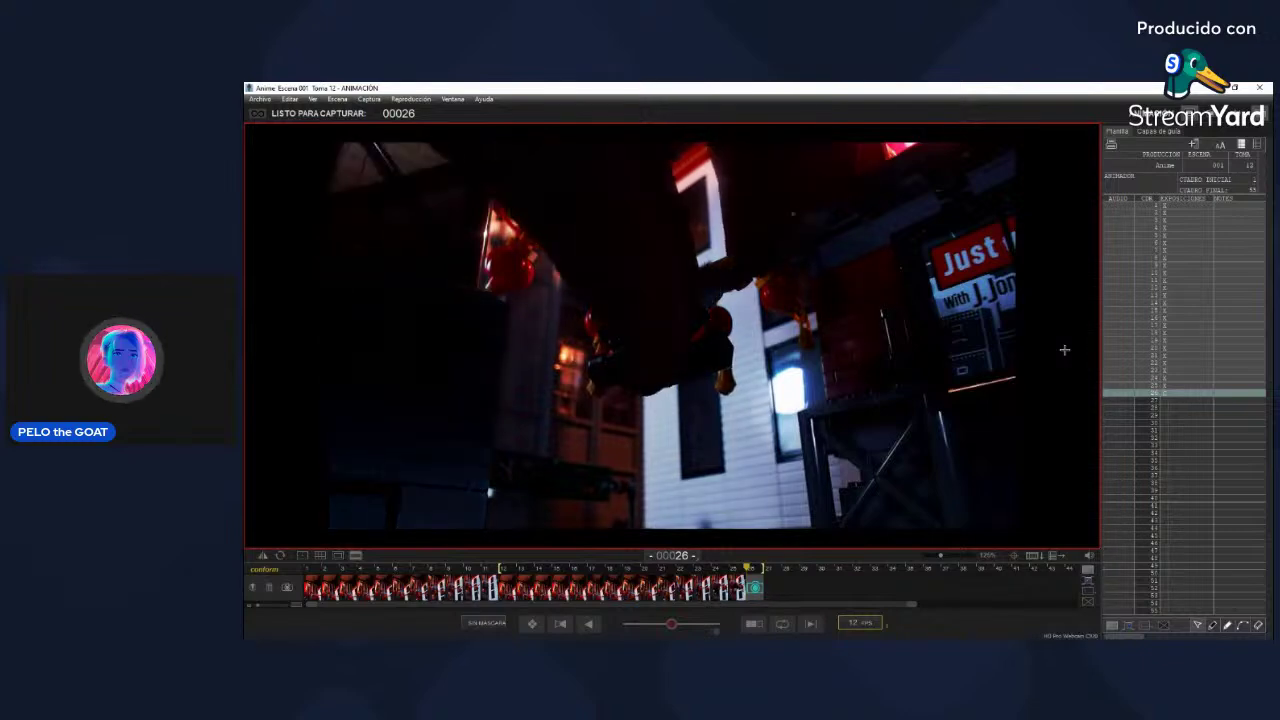
{"action": "key", "text": "0"}
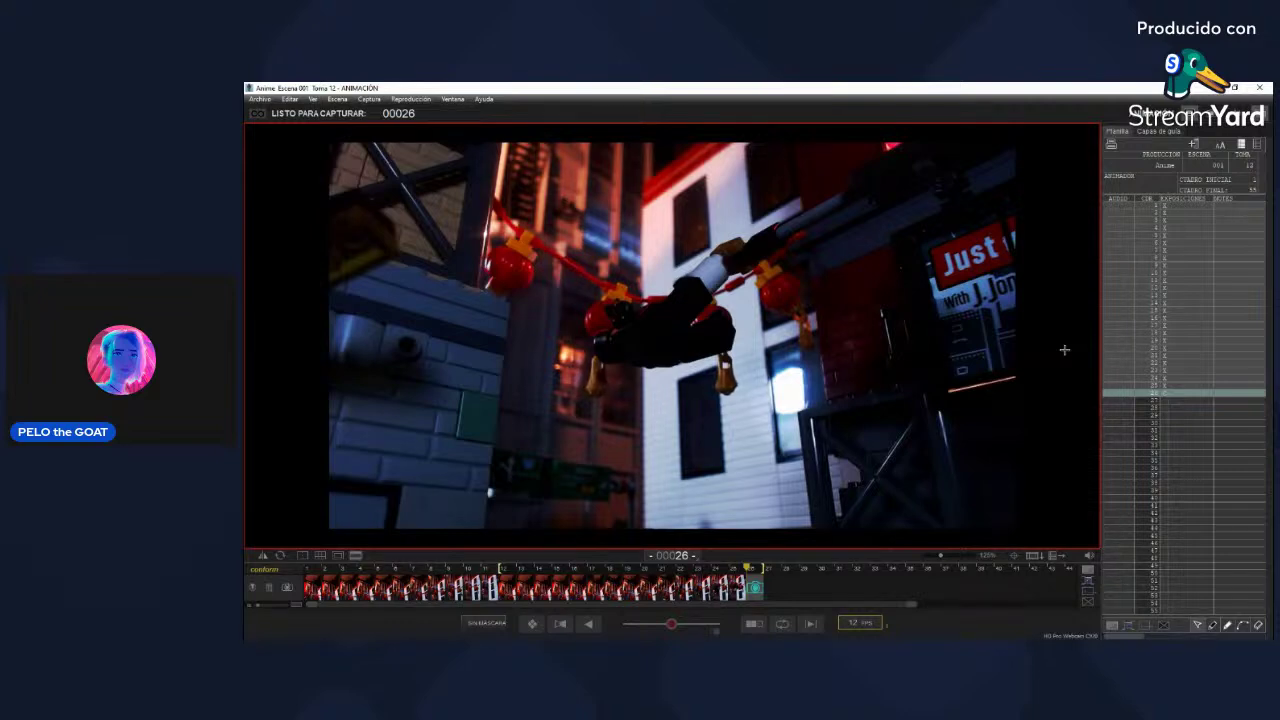
{"action": "key", "text": "0"}
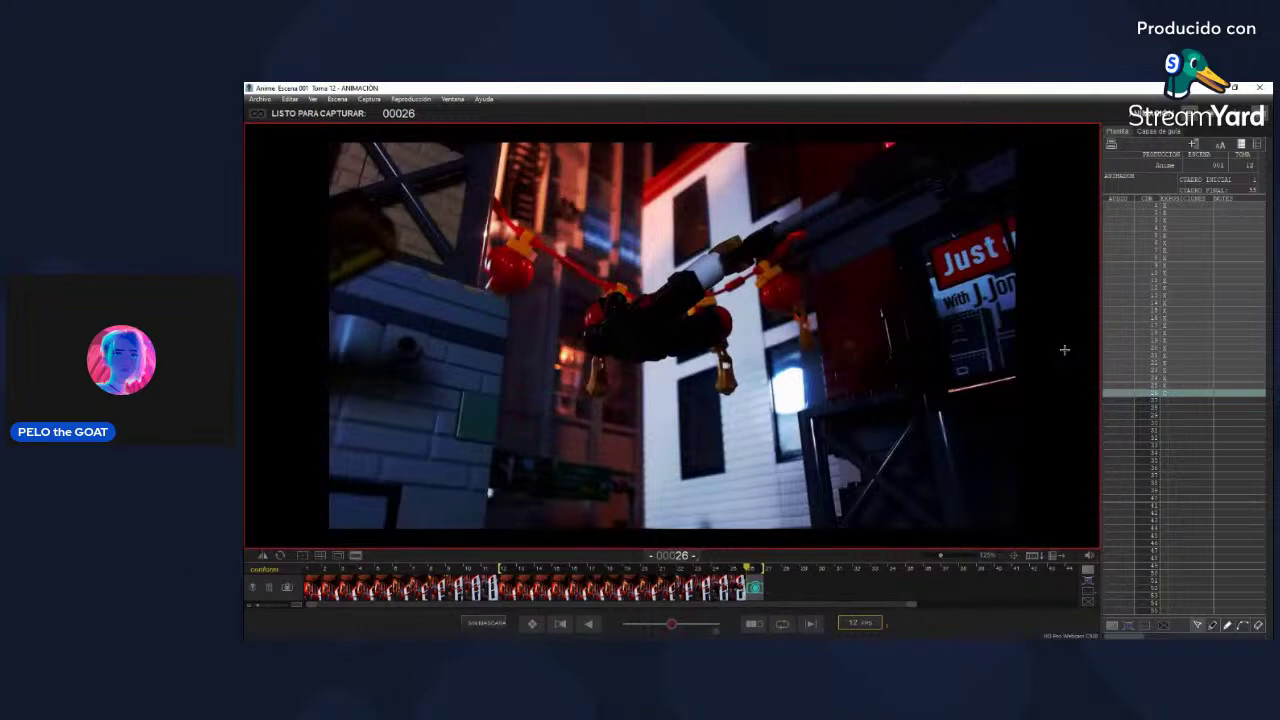
{"action": "key", "text": "0"}
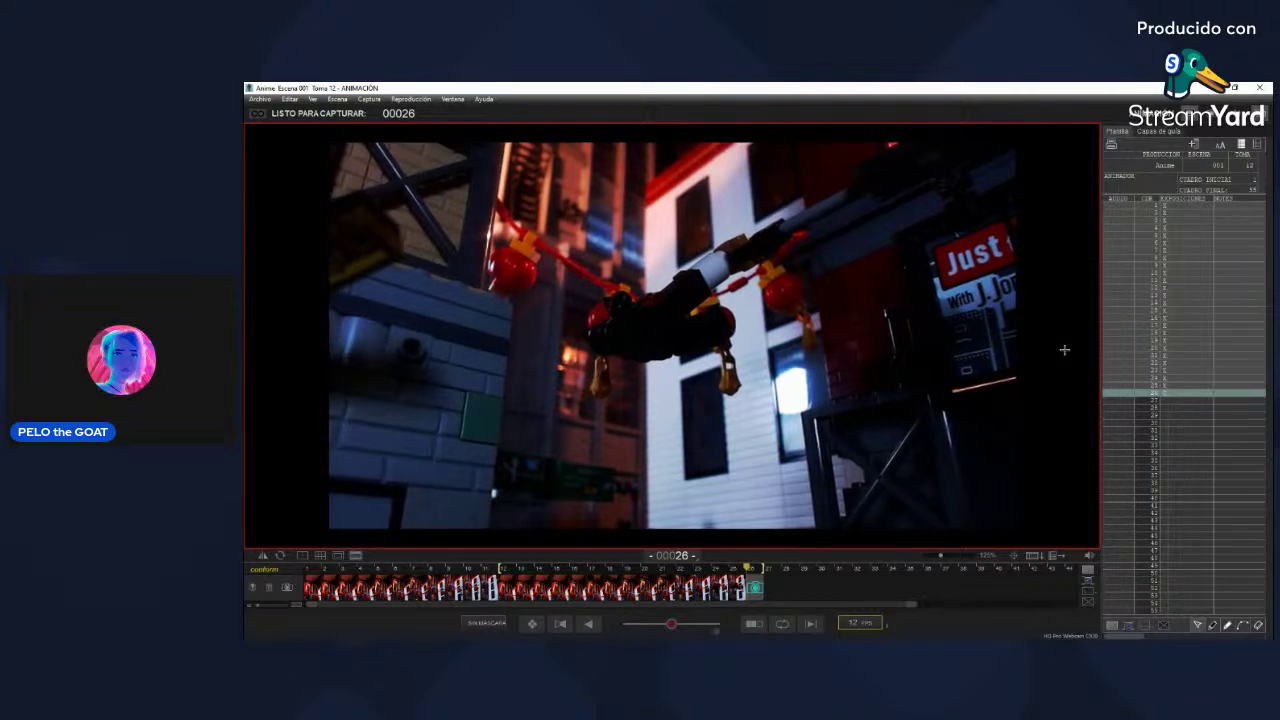
Step: Make a last check of the figure's pose and capture it as frame 26, followed by a clean plate as frame 27
{"action": "key", "text": "0"}
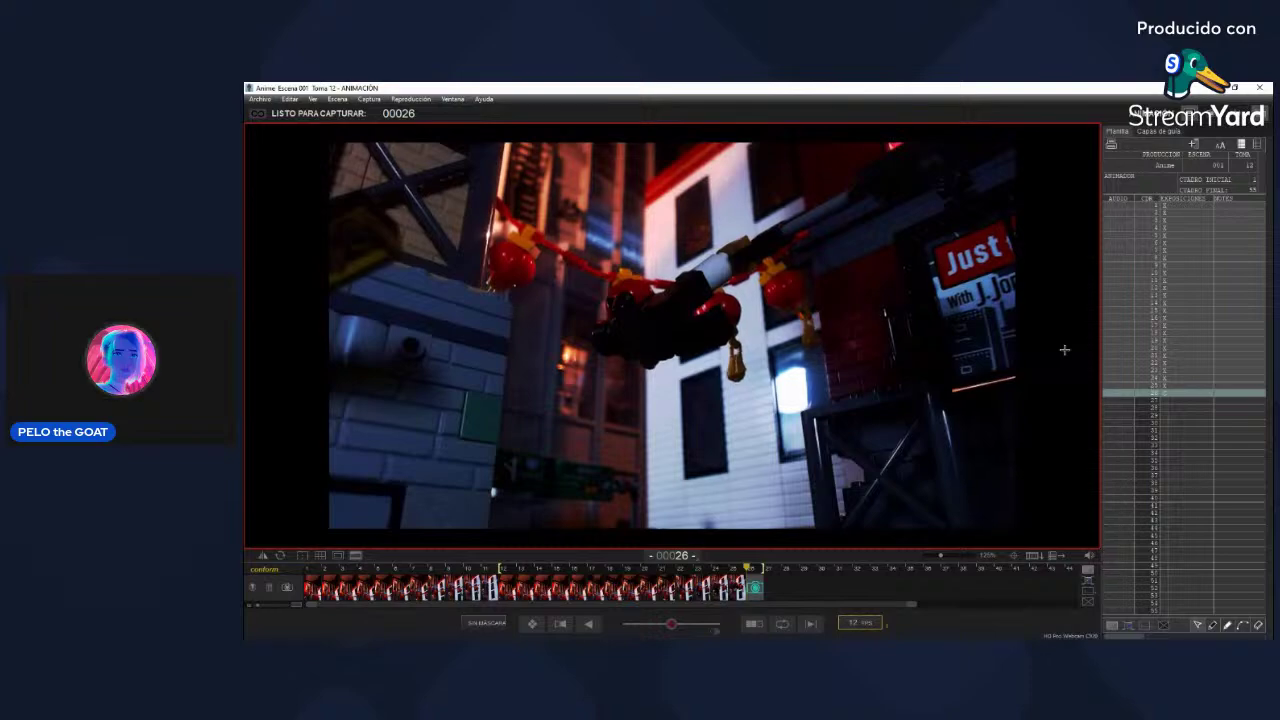
{"action": "key", "text": "0"}
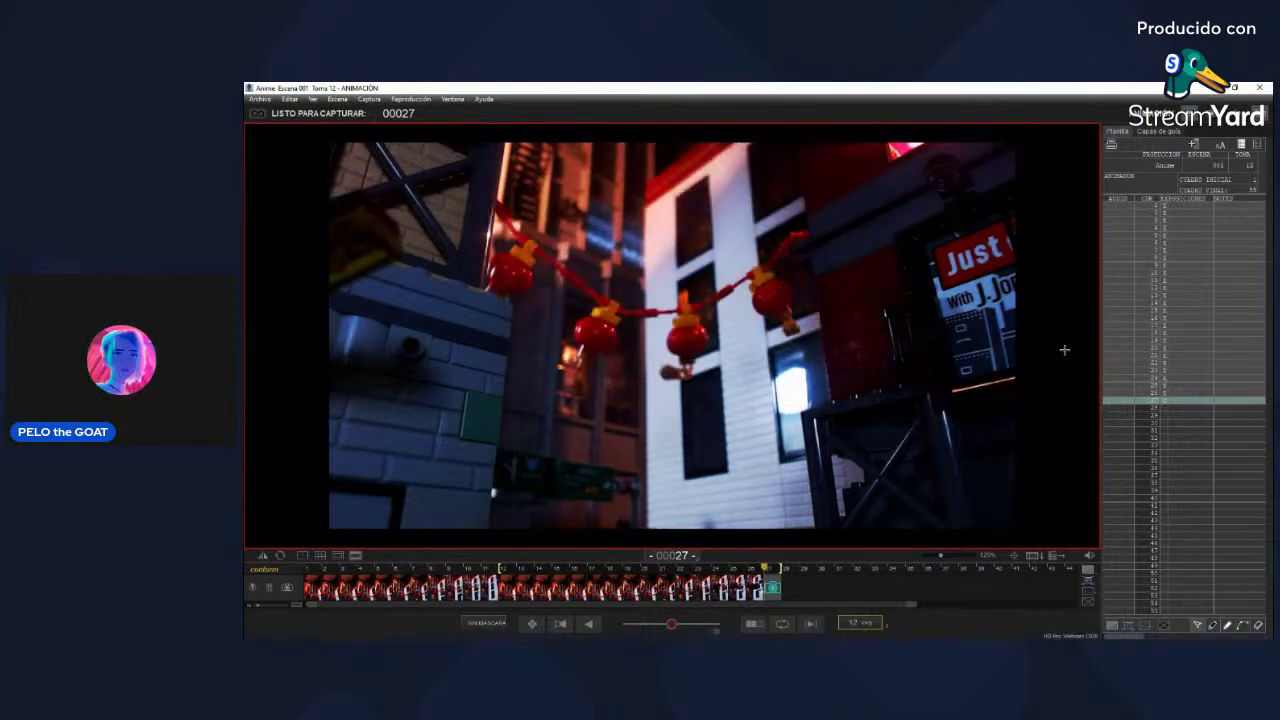
{"action": "key", "text": "Return"}
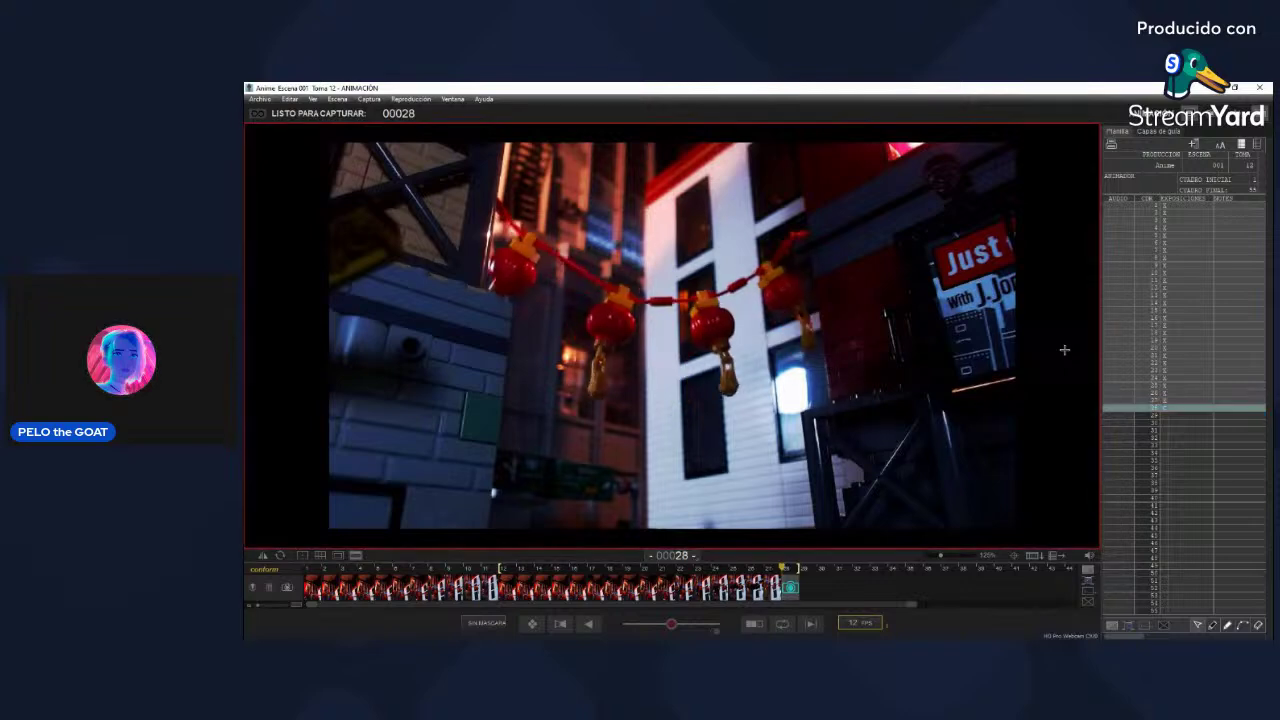
Step: Delete the clean plate at frame 27 and capture two replacement plates as frames 27 and 28
{"action": "key", "text": "Delete"}
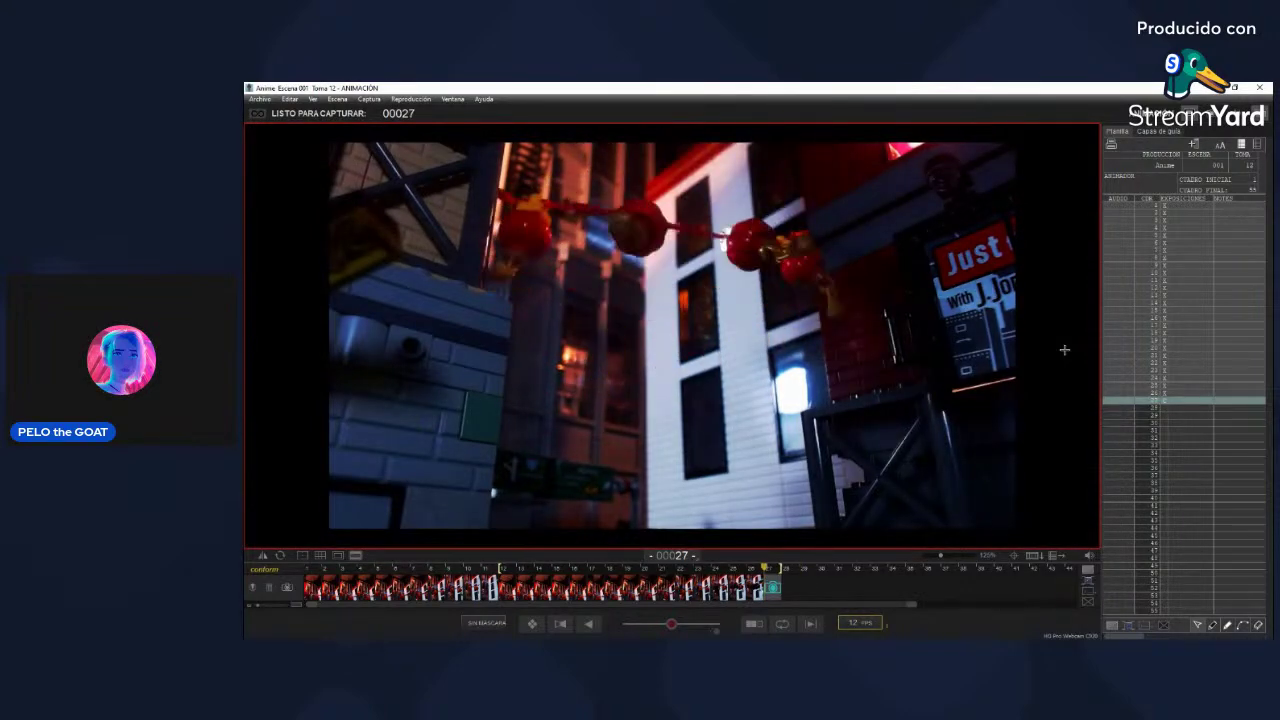
{"action": "key", "text": "Return"}
{"action": "key", "text": "Return"}
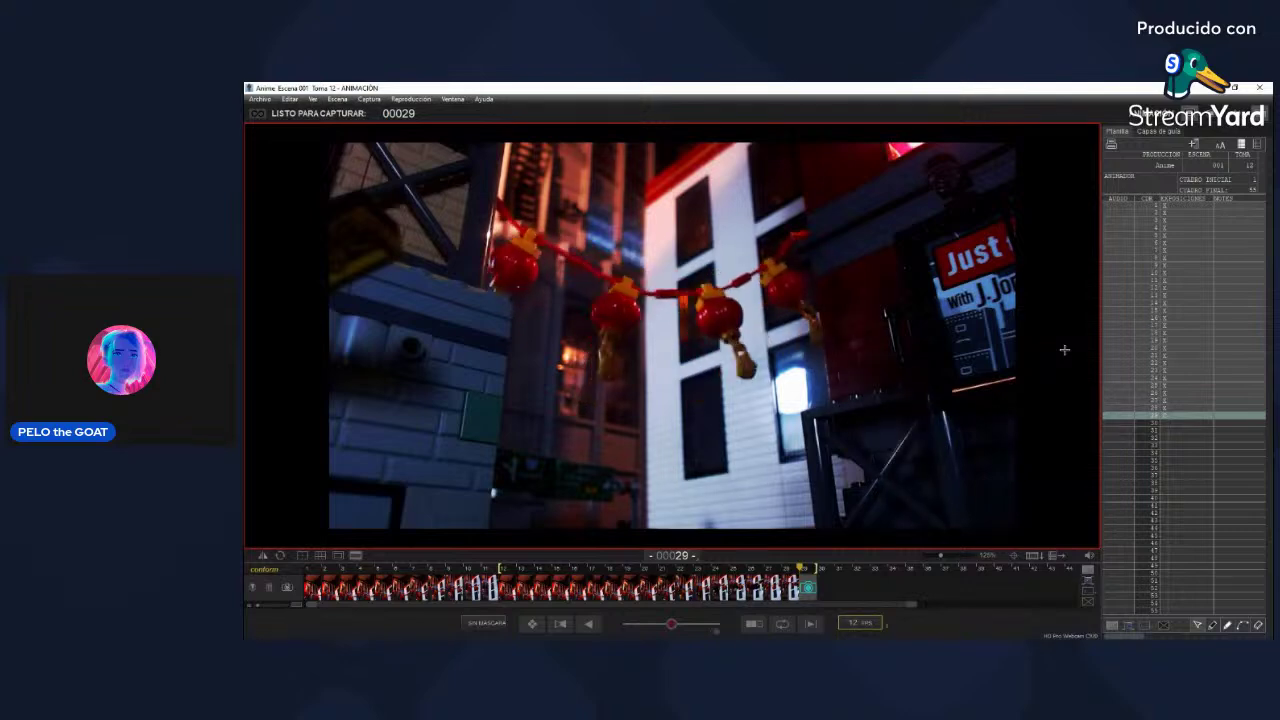
Step: Compare the lantern positions in the retaken clean plates with frame 26 and discard both plates
{"action": "key", "text": "Left"}
{"action": "key", "text": "Left"}
{"action": "key", "text": "Left"}
{"action": "key", "text": "Left"}
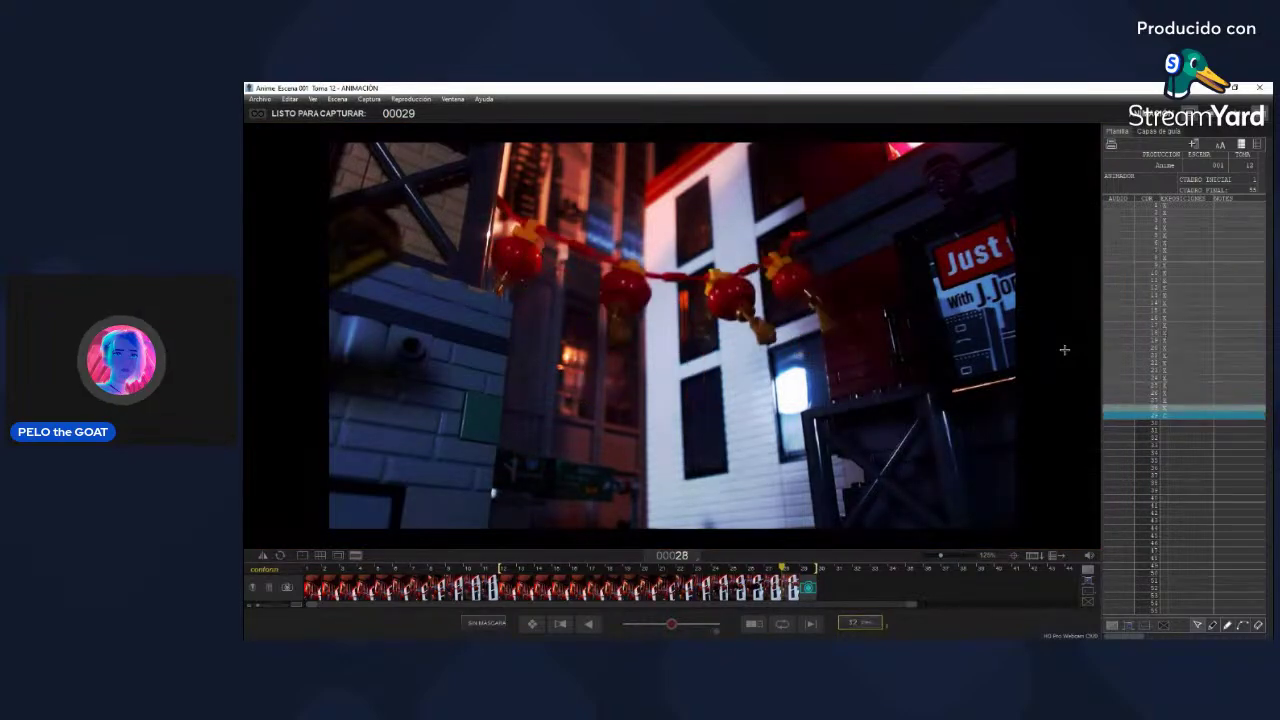
{"action": "key", "text": "Right"}
{"action": "key", "text": "Right"}
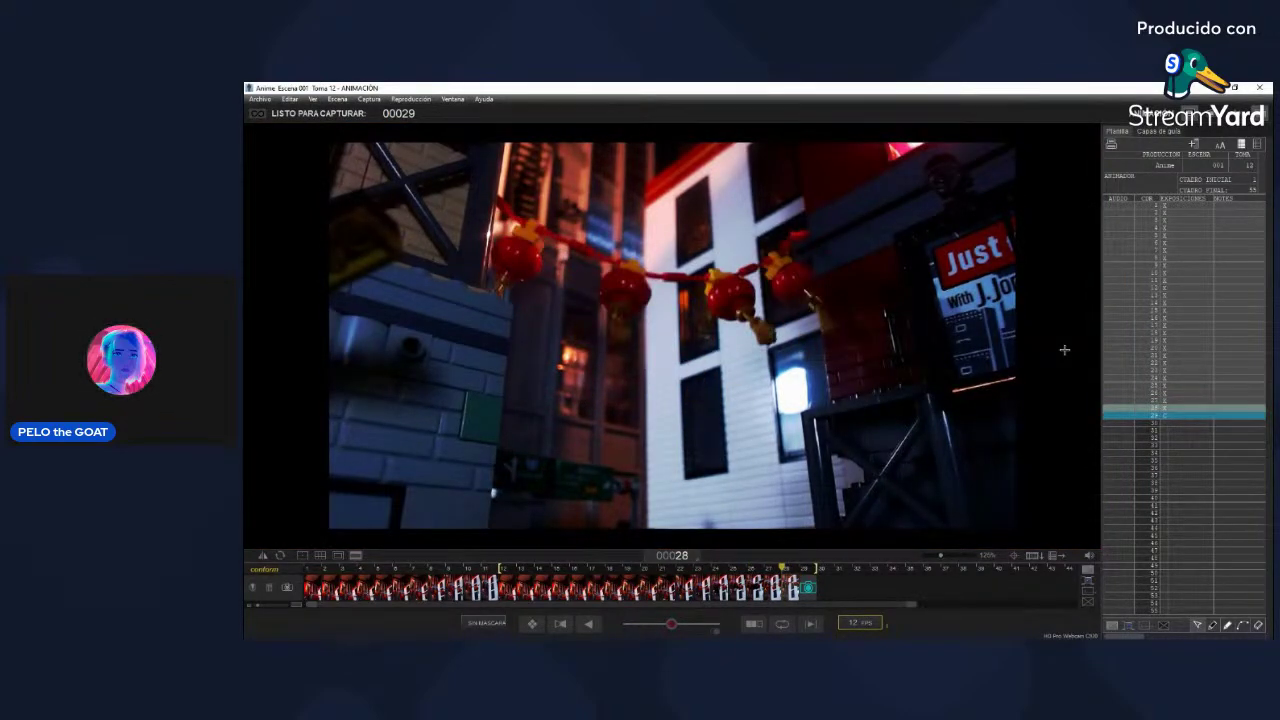
{"action": "key", "text": "Left"}
{"action": "key", "text": "Right"}
{"action": "key", "text": "Left"}
{"action": "key", "text": "Left"}
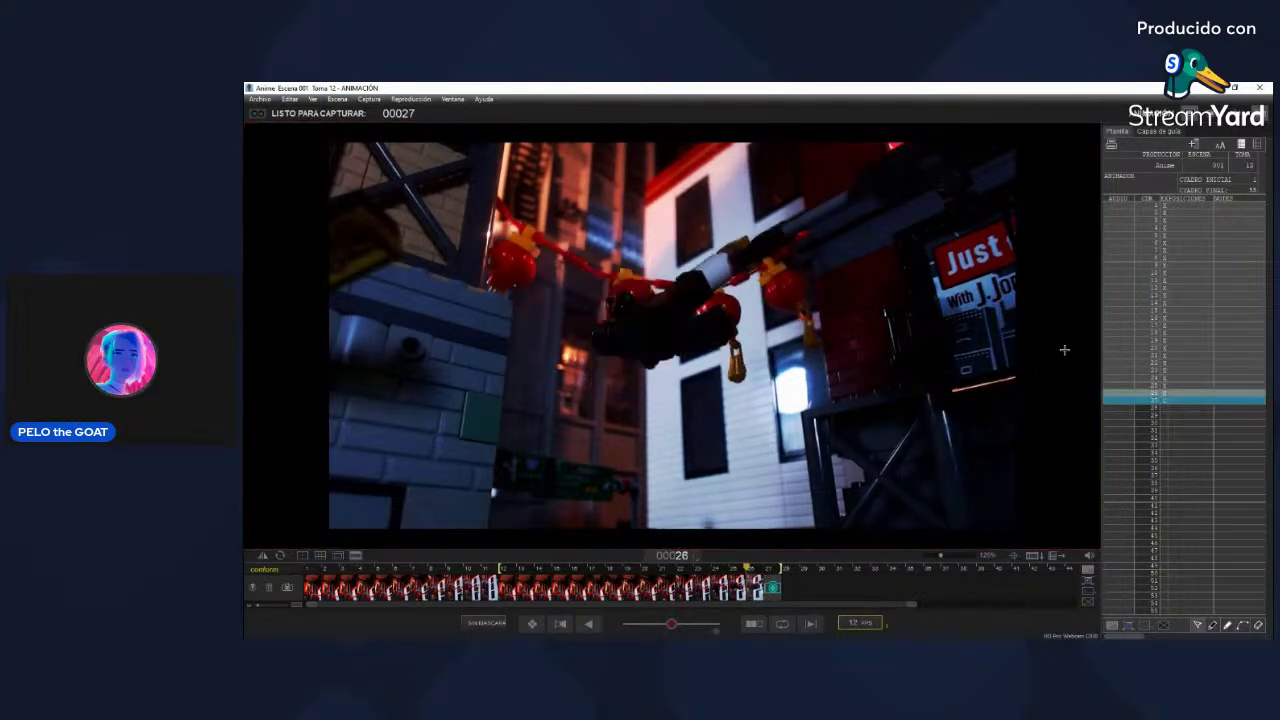
{"action": "key", "text": "Right"}
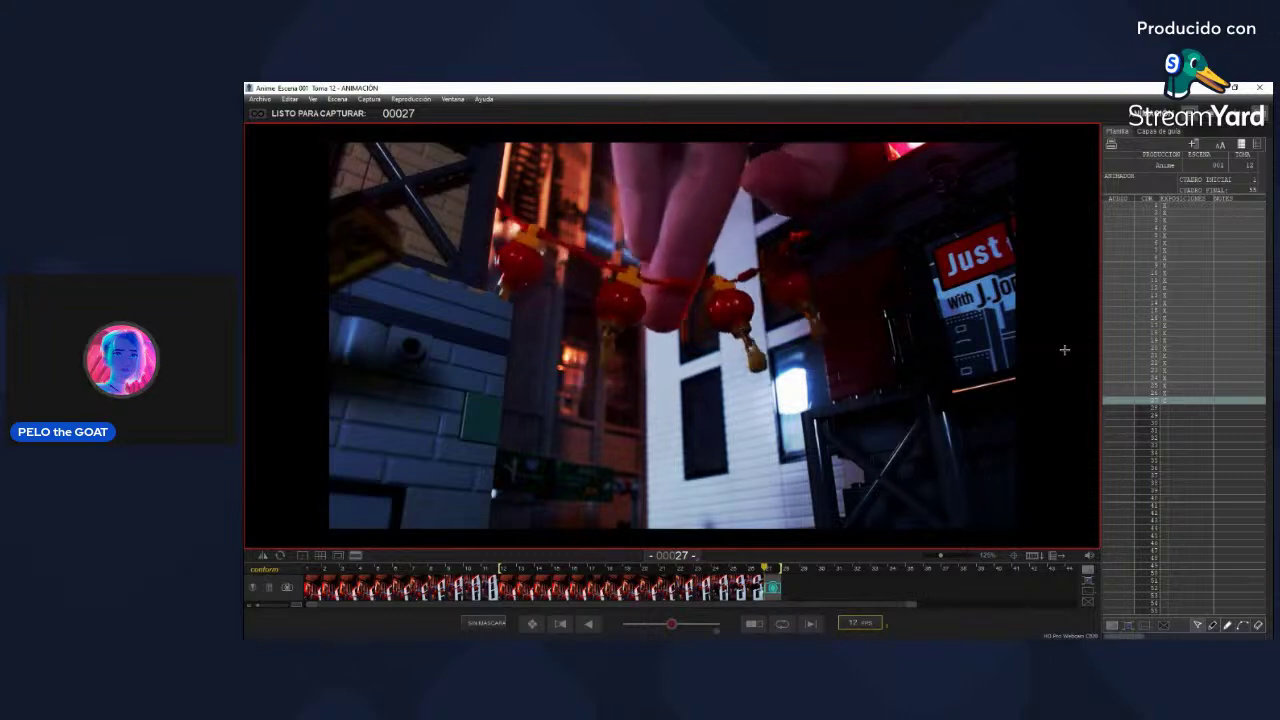
Step: Capture three clean plates of the lanterns as frames 27 to 29, check them against frame 26, and delete all three
{"action": "key", "text": "Return"}
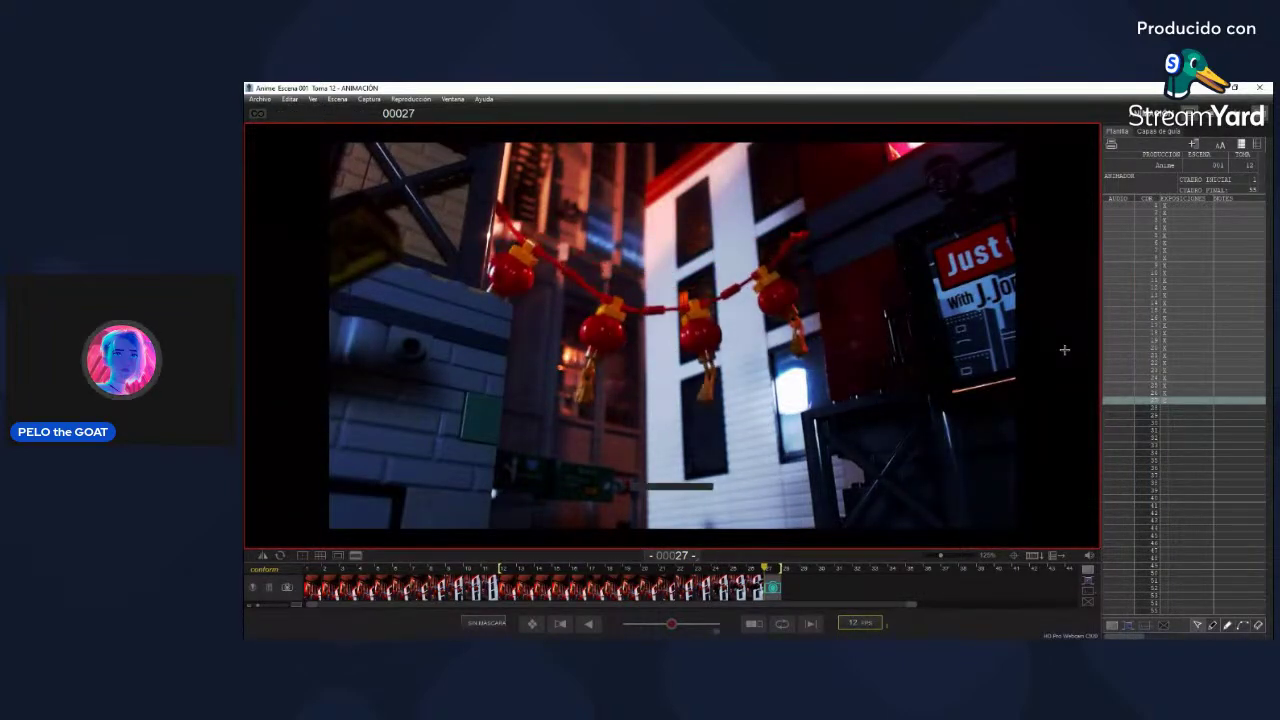
{"action": "key", "text": "Return"}
{"action": "key", "text": "Return"}
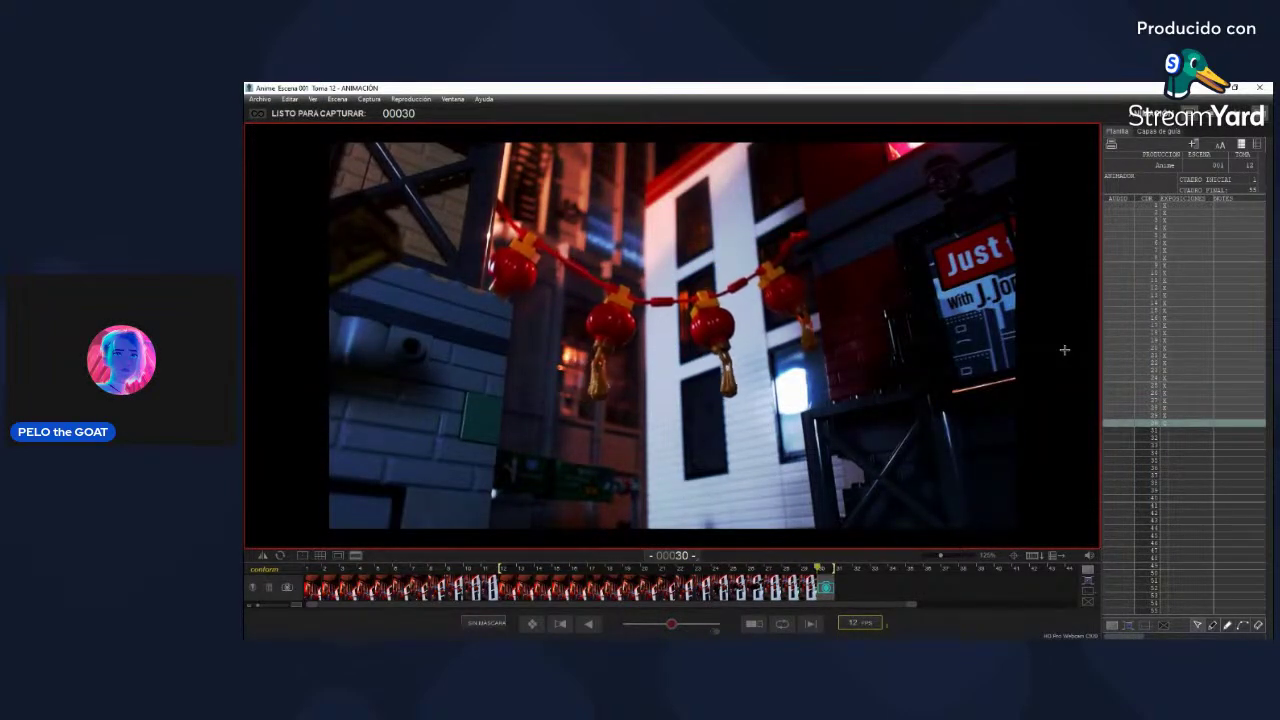
{"action": "key", "text": "6"}
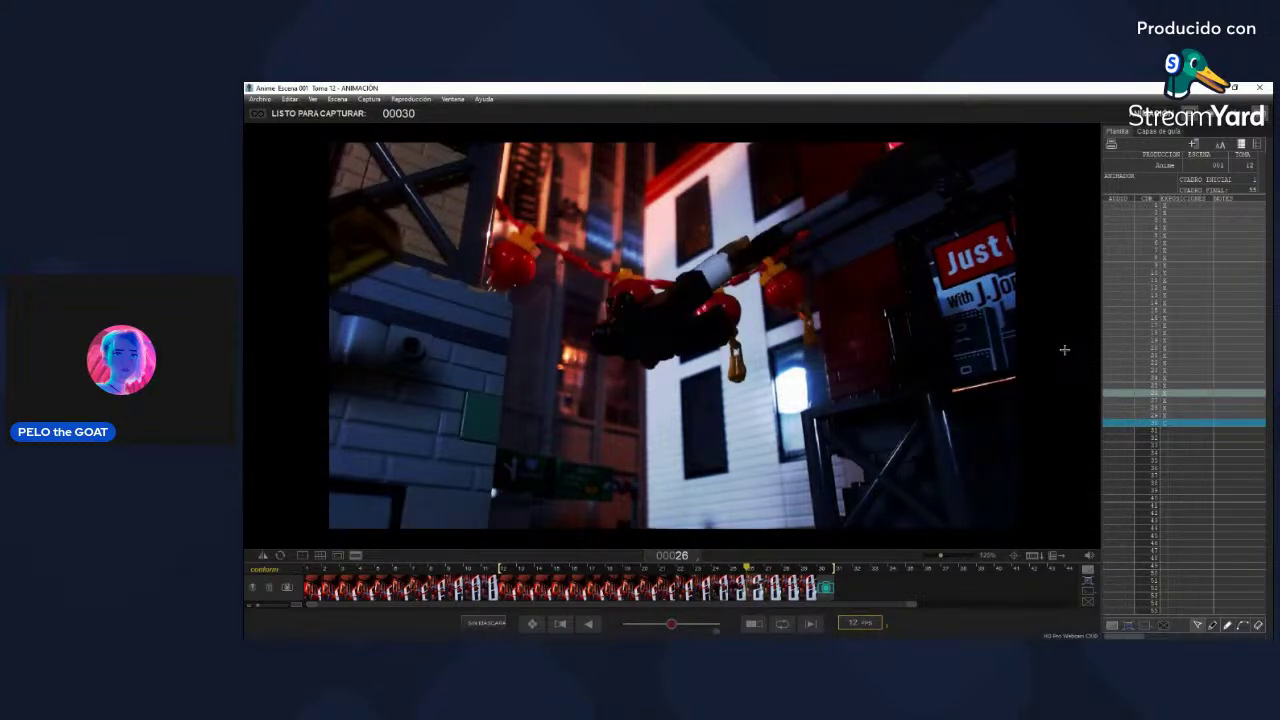
{"action": "key", "text": "Delete"}
{"action": "key", "text": "Delete"}
{"action": "key", "text": "Delete"}
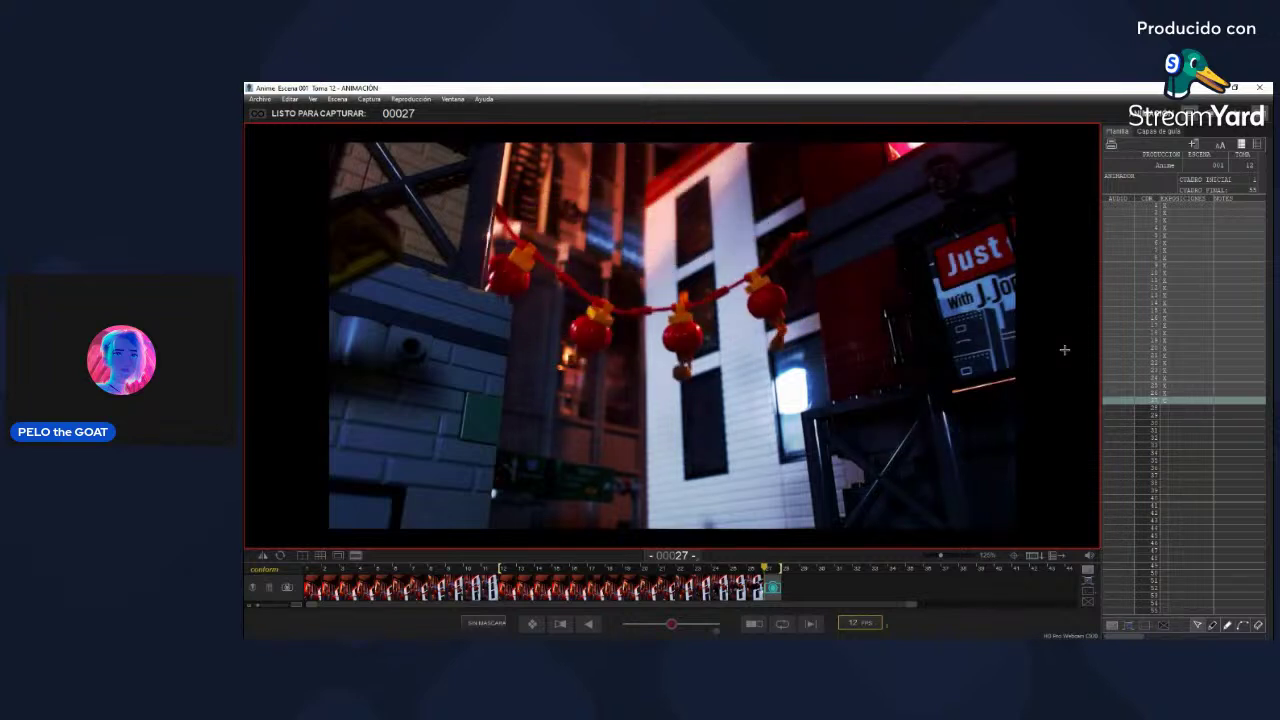
Step: Capture another burst of clean plates, keep the one closest to frame 26's lanterns as frame 27, and delete the other two
{"action": "key", "text": "Return"}
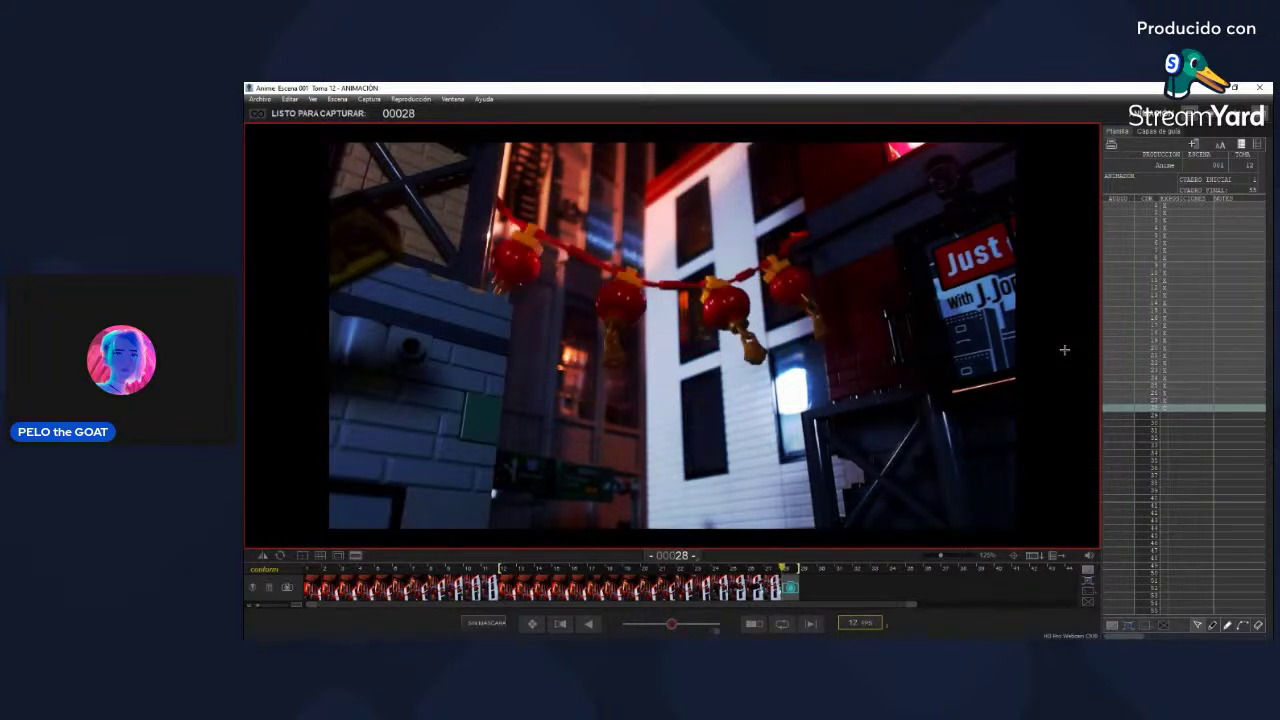
{"action": "key", "text": "Return"}
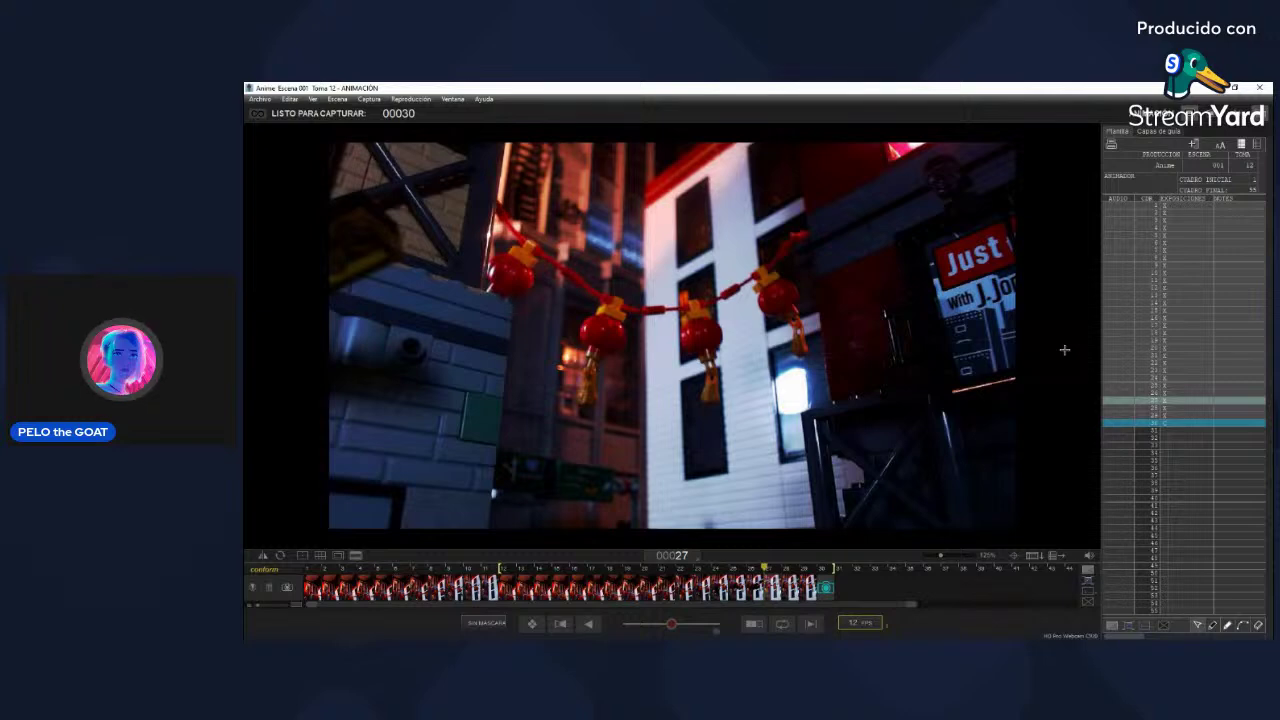
{"action": "key", "text": "Left"}
{"action": "key", "text": "Delete"}
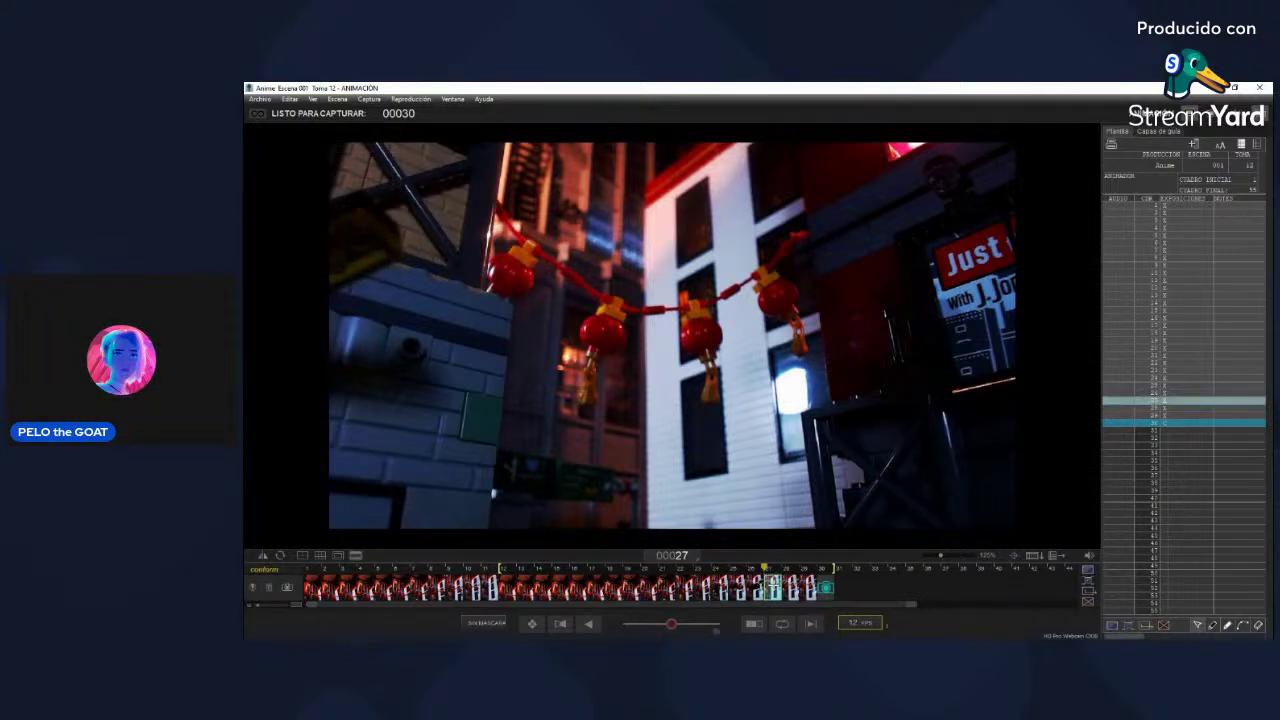
{"action": "key", "text": "Delete"}
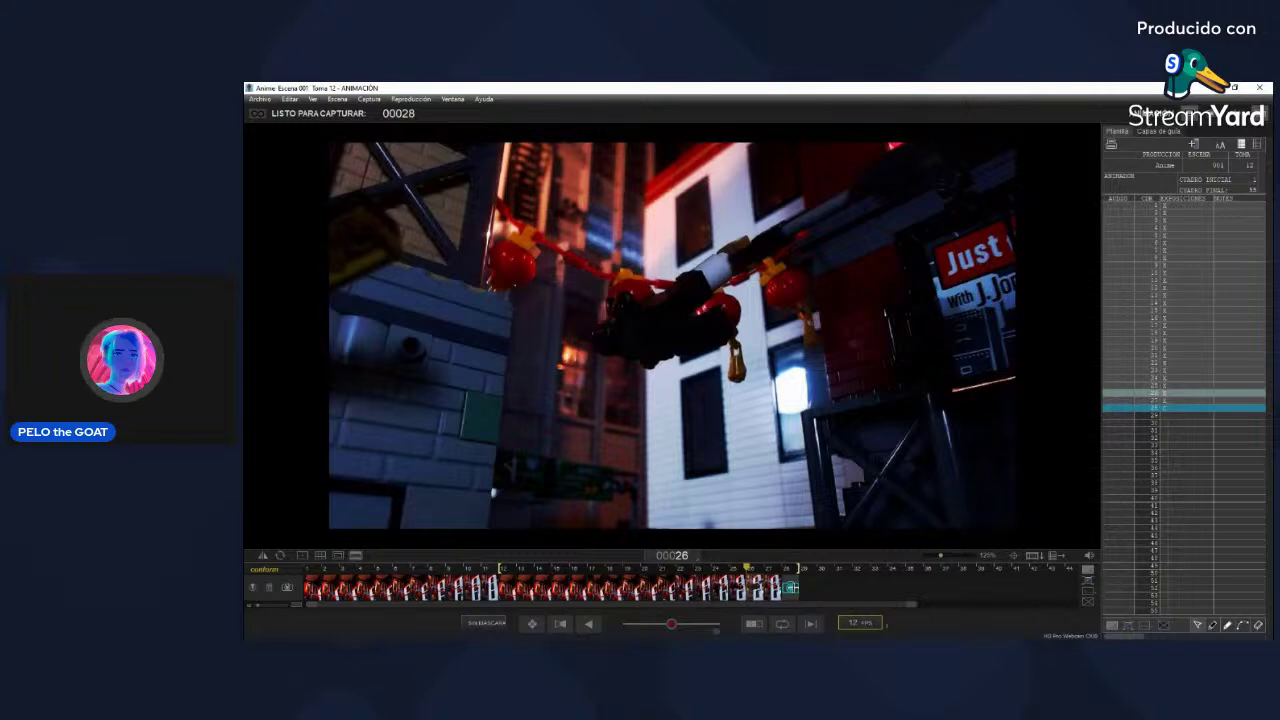
{"action": "key", "text": "Right"}
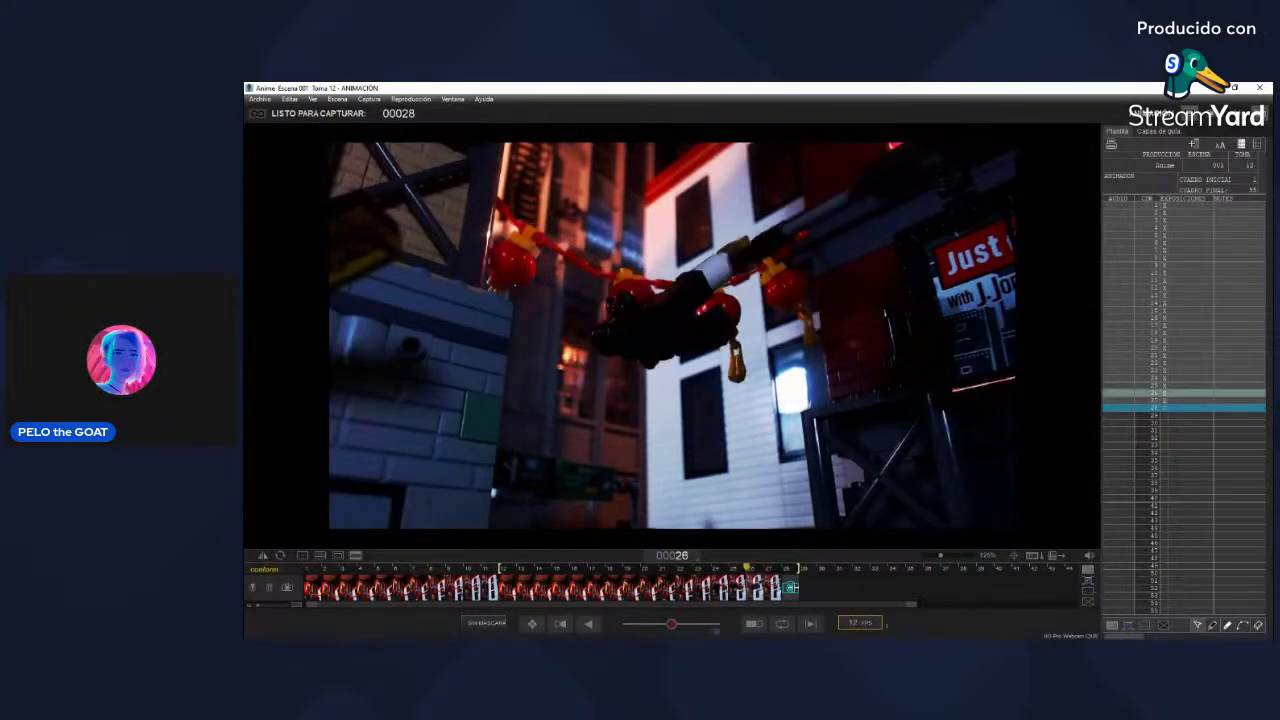
{"action": "key", "text": "Left"}
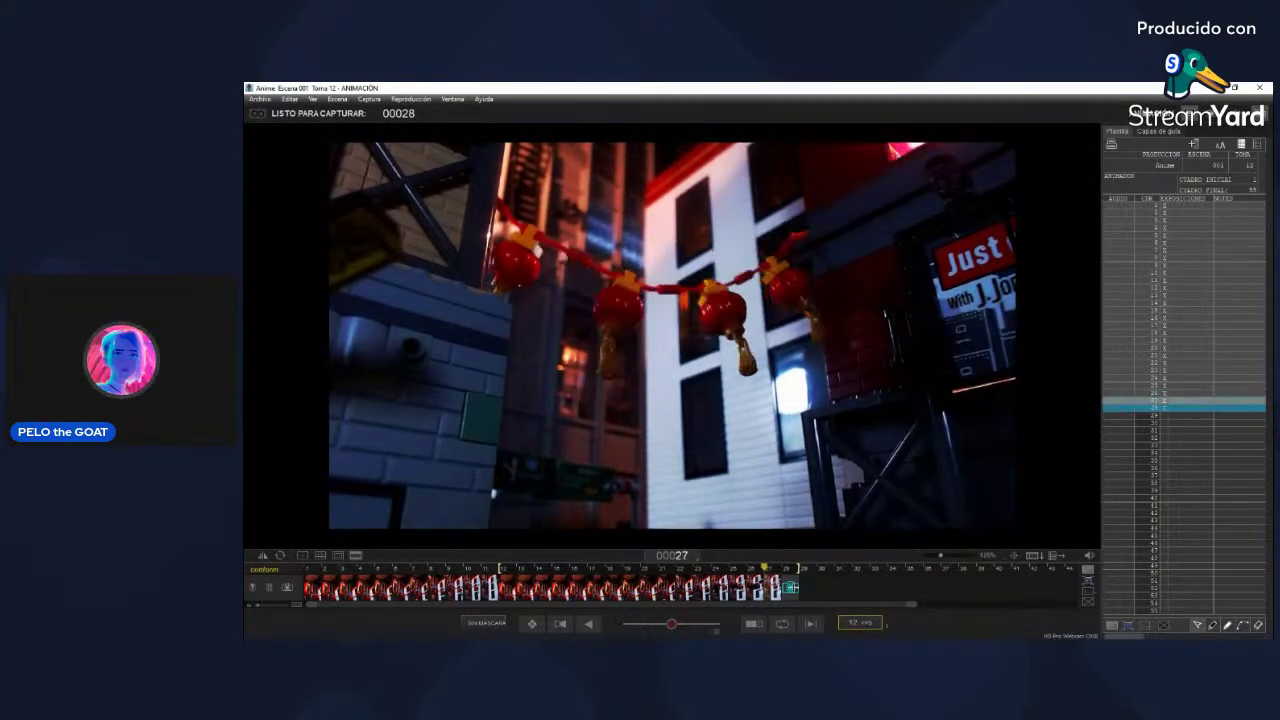
{"action": "key", "text": "3"}
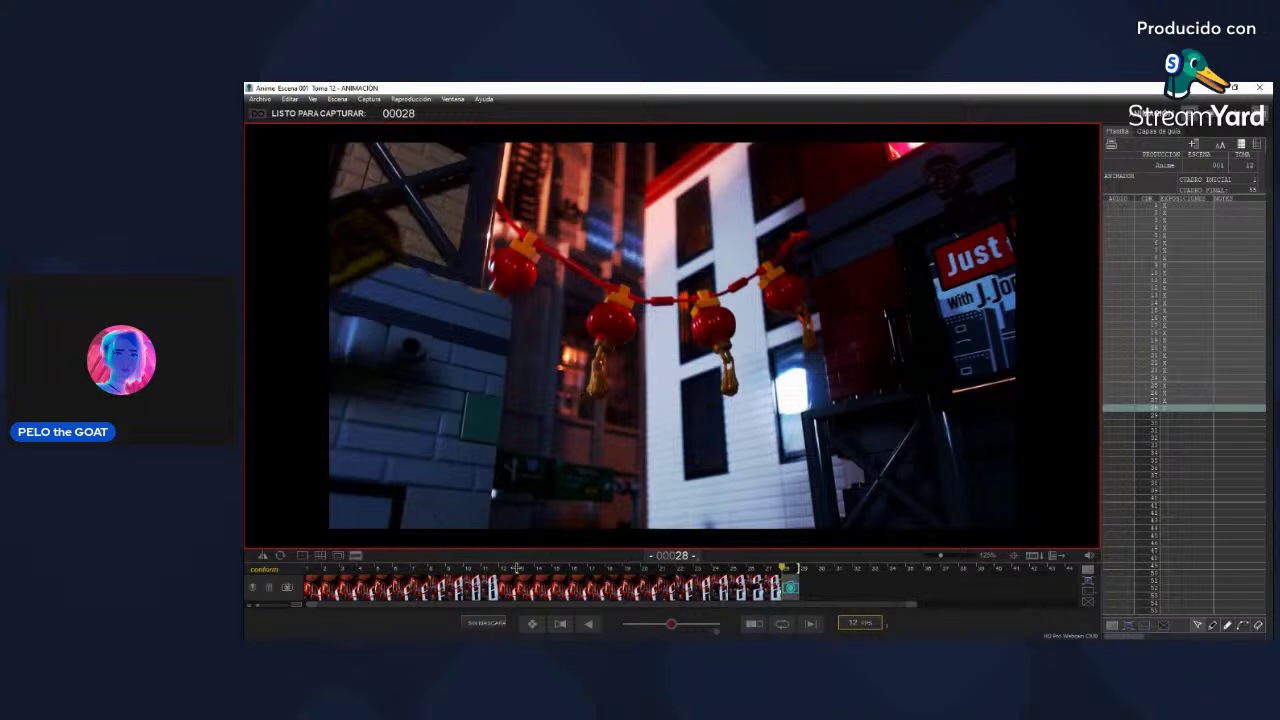
Step: Move the clean plate from frame 27 to frame 12, ahead of the playback range, and play back from frame 13
{"action": "left_click", "coordinate": [770, 586]}
{"action": "key", "text": "Delete"}
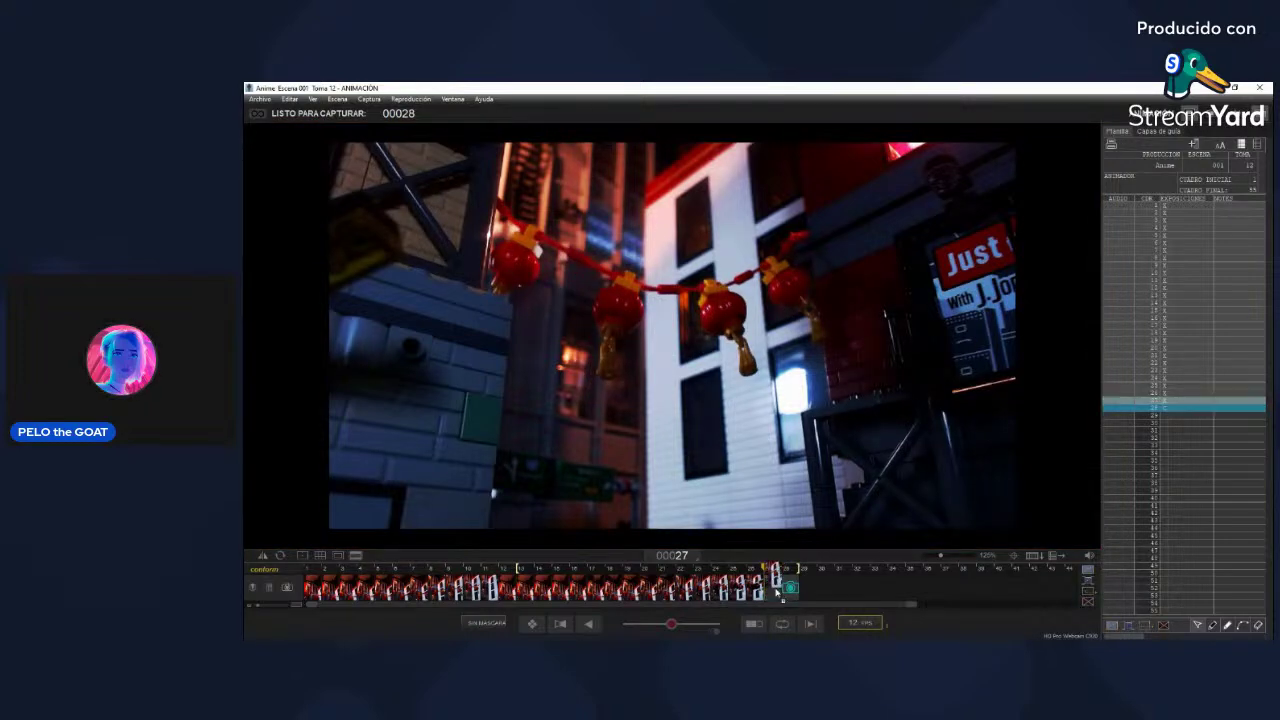
{"action": "left_click", "coordinate": [503, 588]}
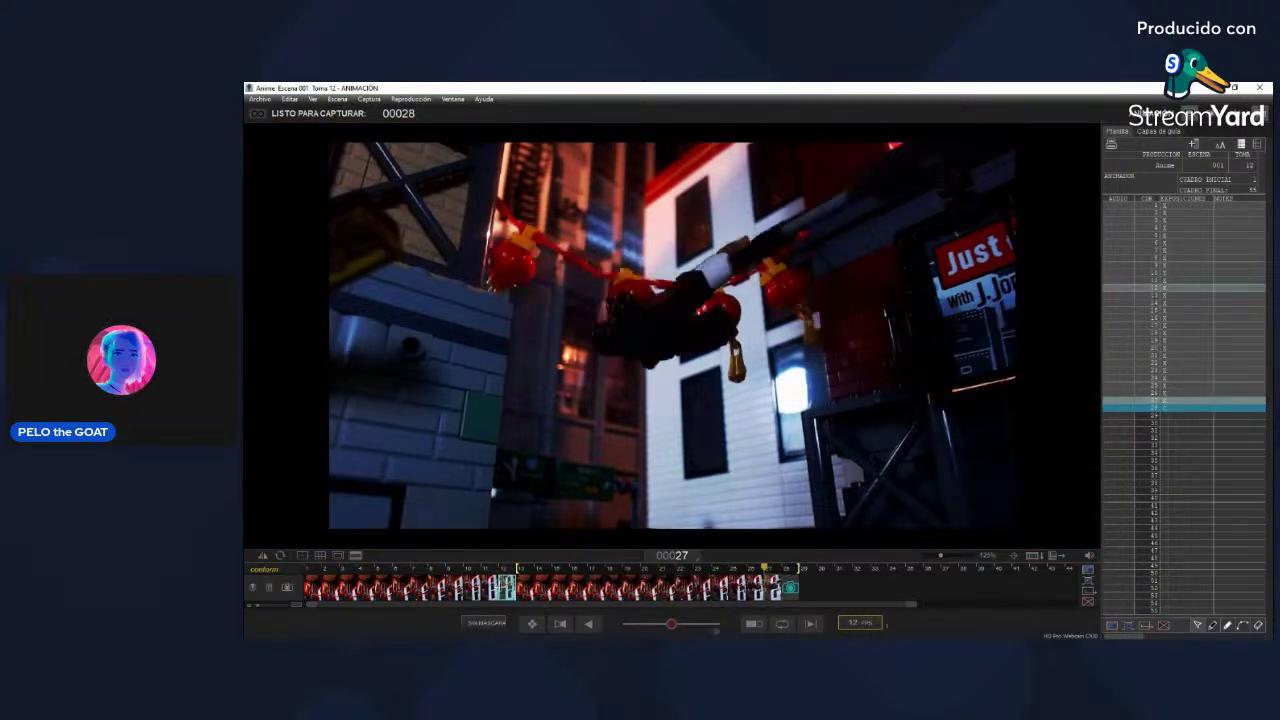
{"action": "left_click", "coordinate": [522, 588]}
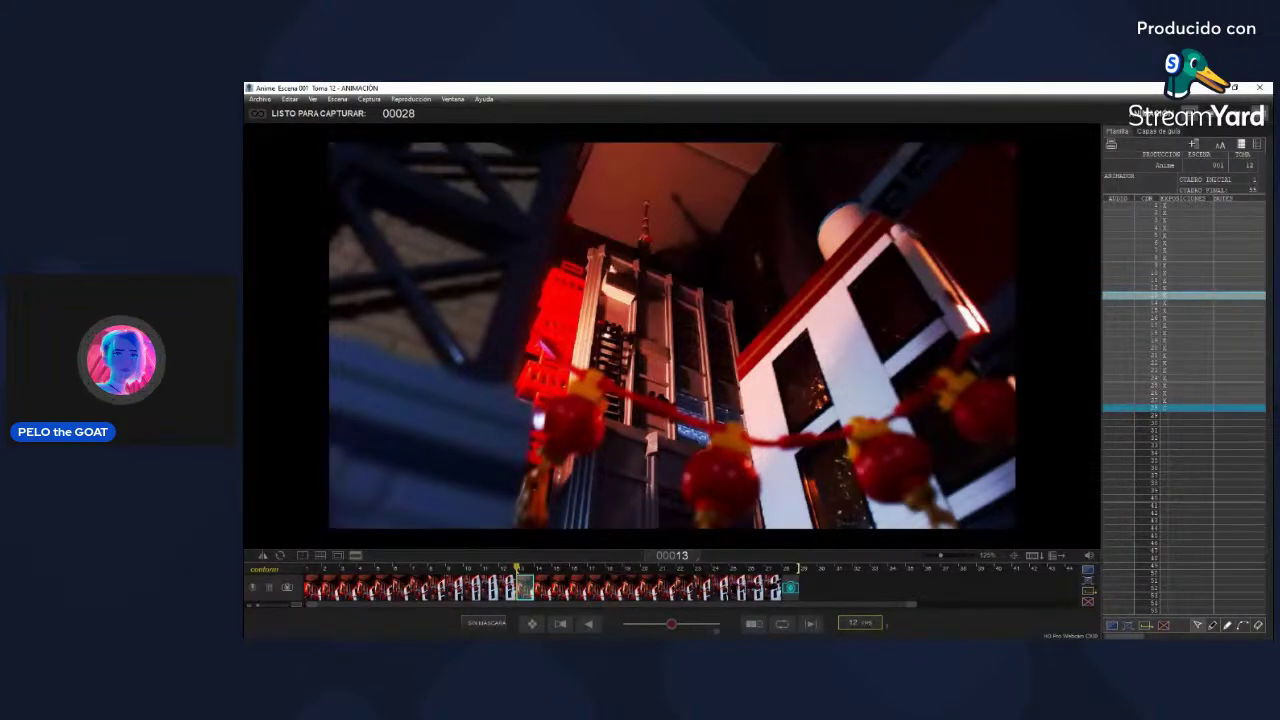
{"action": "mouse_move", "coordinate": [1066, 332]}
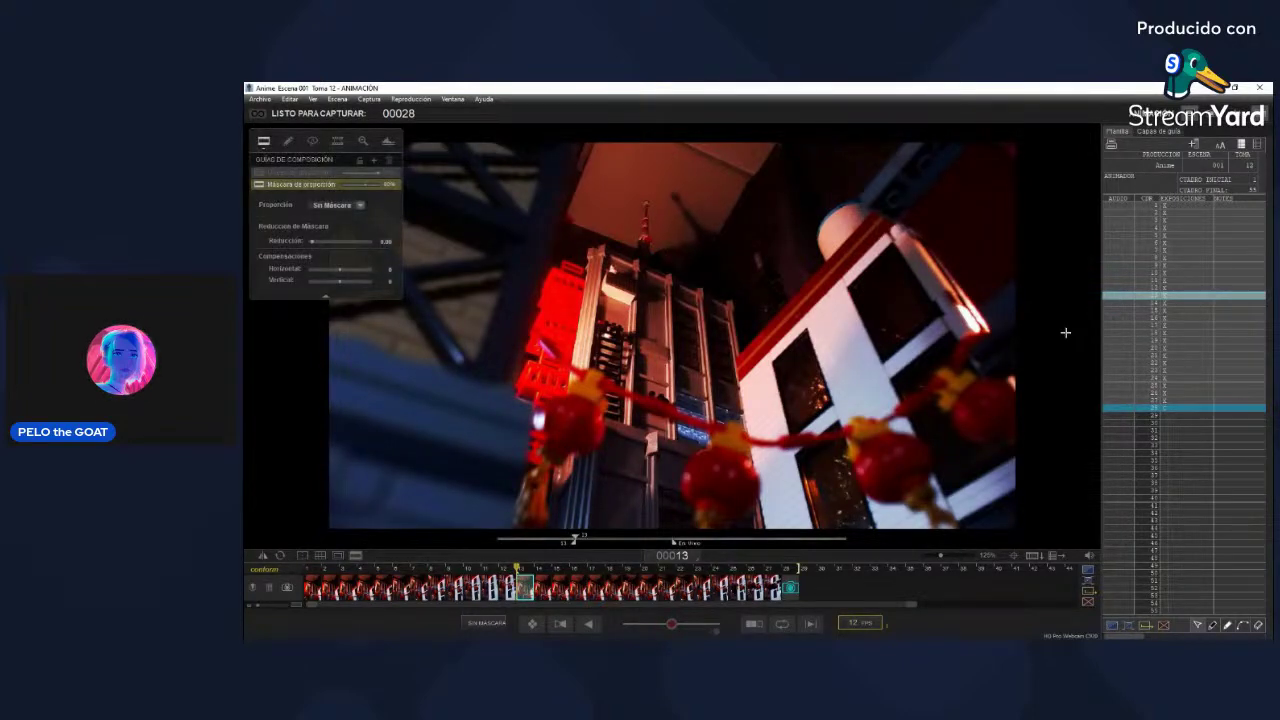
{"action": "key", "text": "space"}
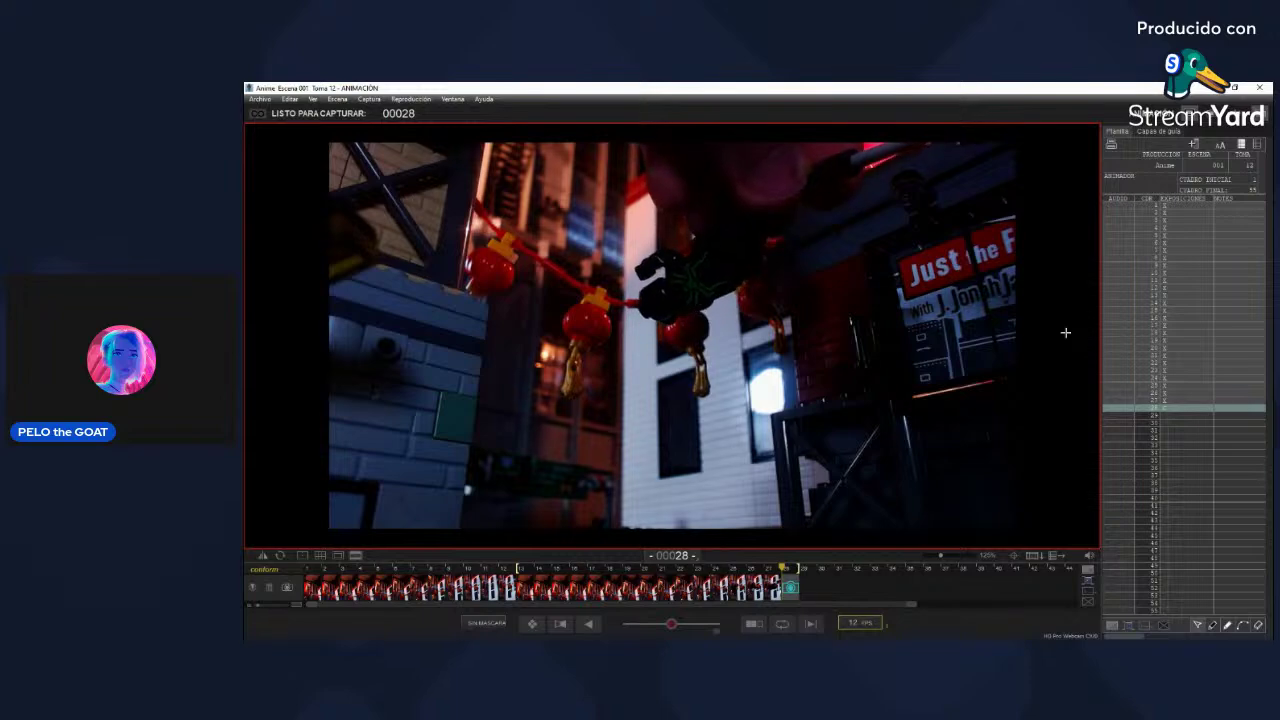
Step: Play back the take between adjustments to judge the figure's diving pose and the shifted camera framing for frame 28
{"action": "key", "text": "0"}
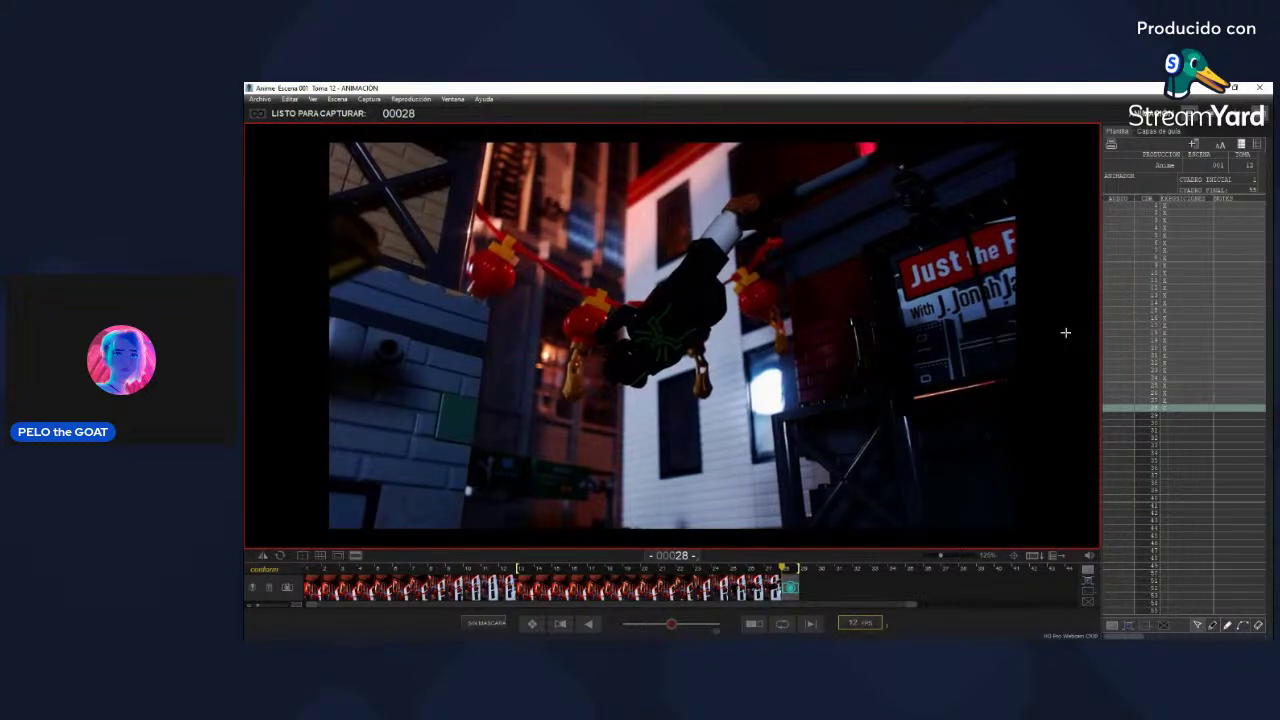
{"action": "key", "text": "0"}
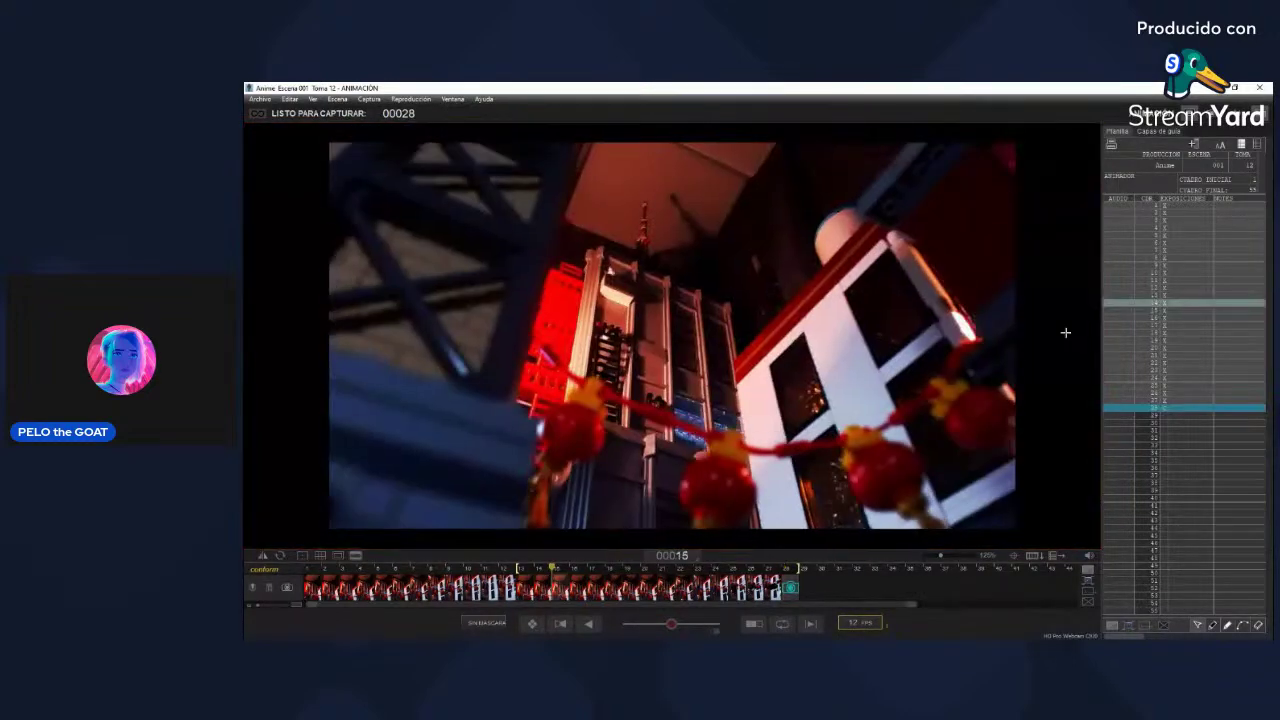
{"action": "key", "text": "0"}
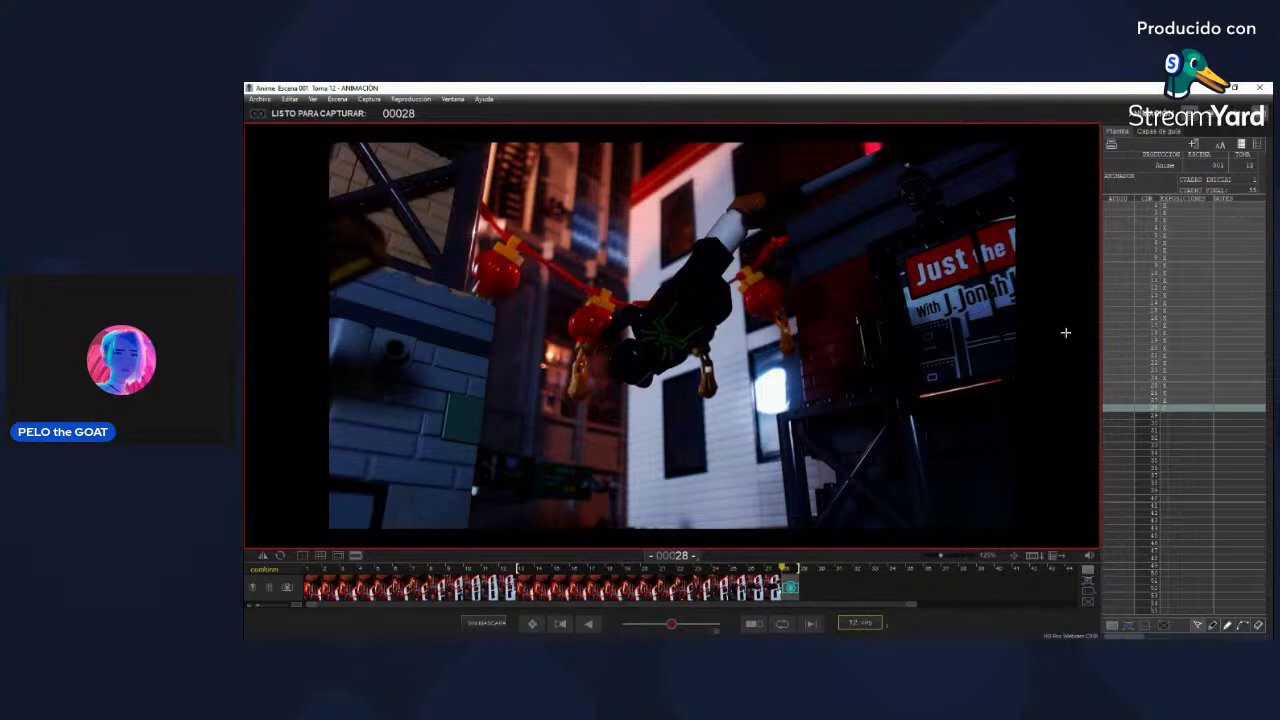
{"action": "key", "text": "0"}
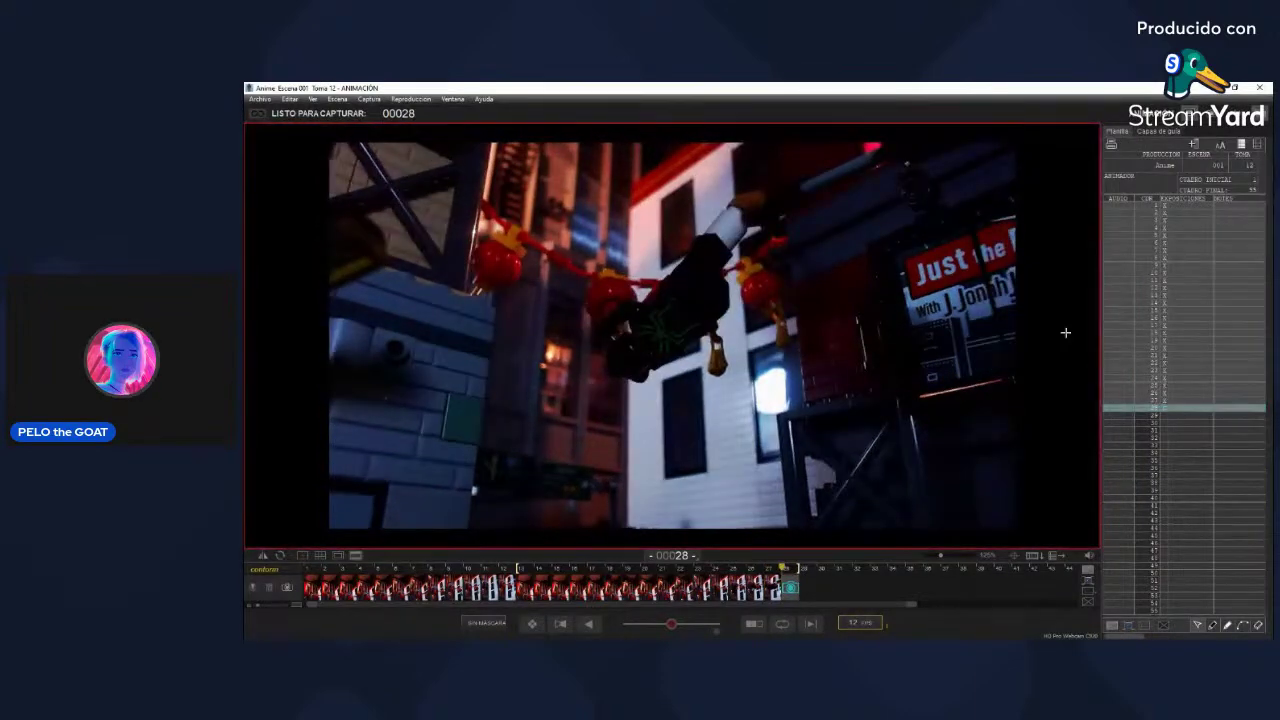
{"action": "key", "text": "0"}
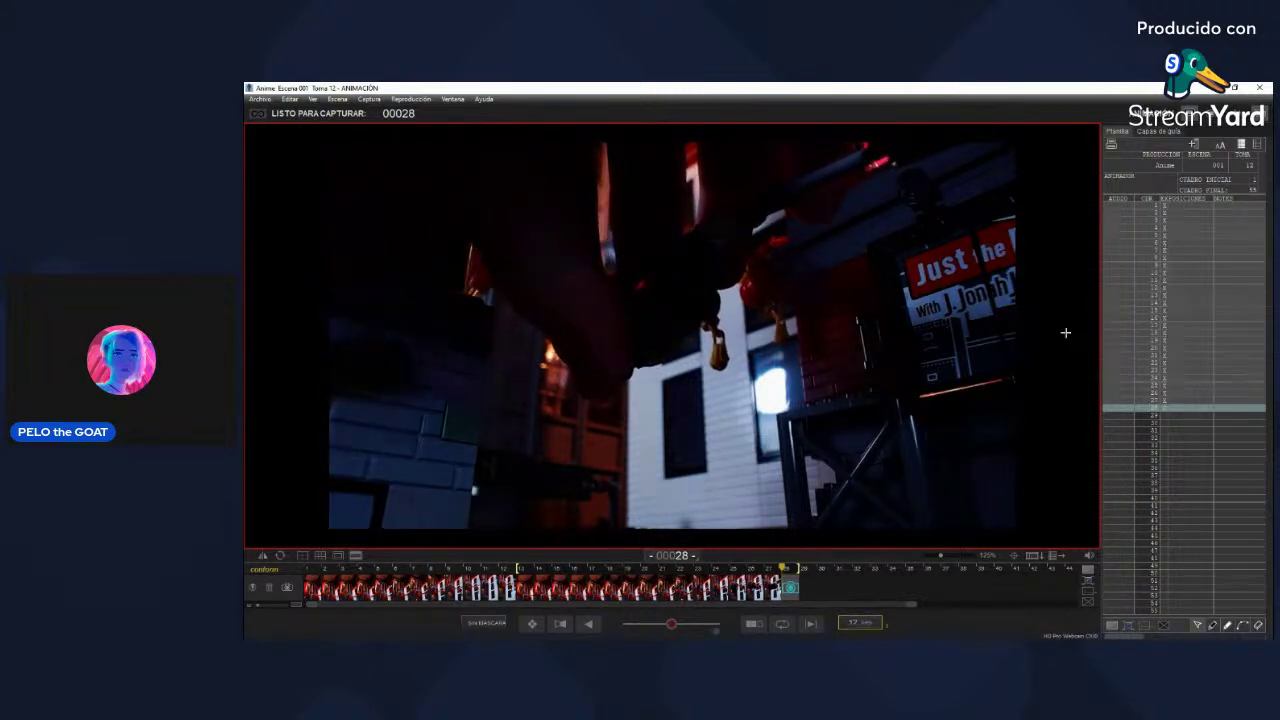
Step: Compare the figure's lowered position over the lanterns with the preceding frames and replay the take before capturing frame 28
{"action": "key", "text": "Left"}
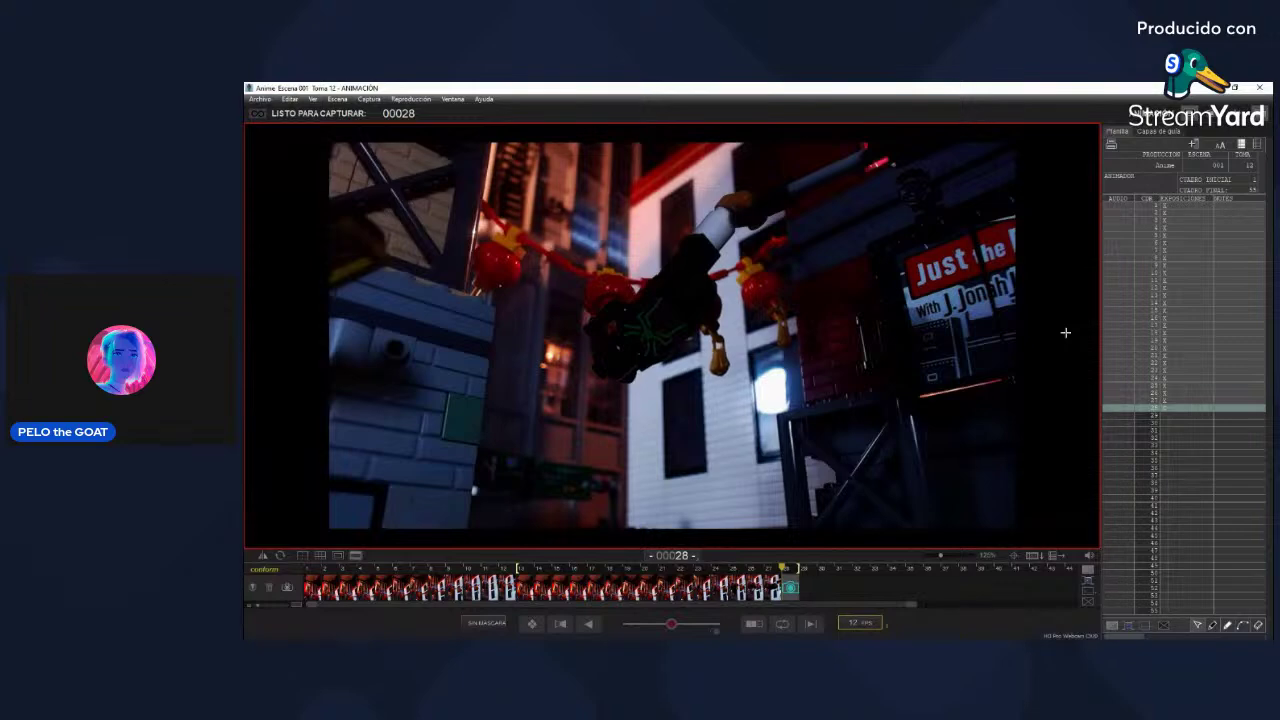
{"action": "key", "text": "Right"}
{"action": "key", "text": "0"}
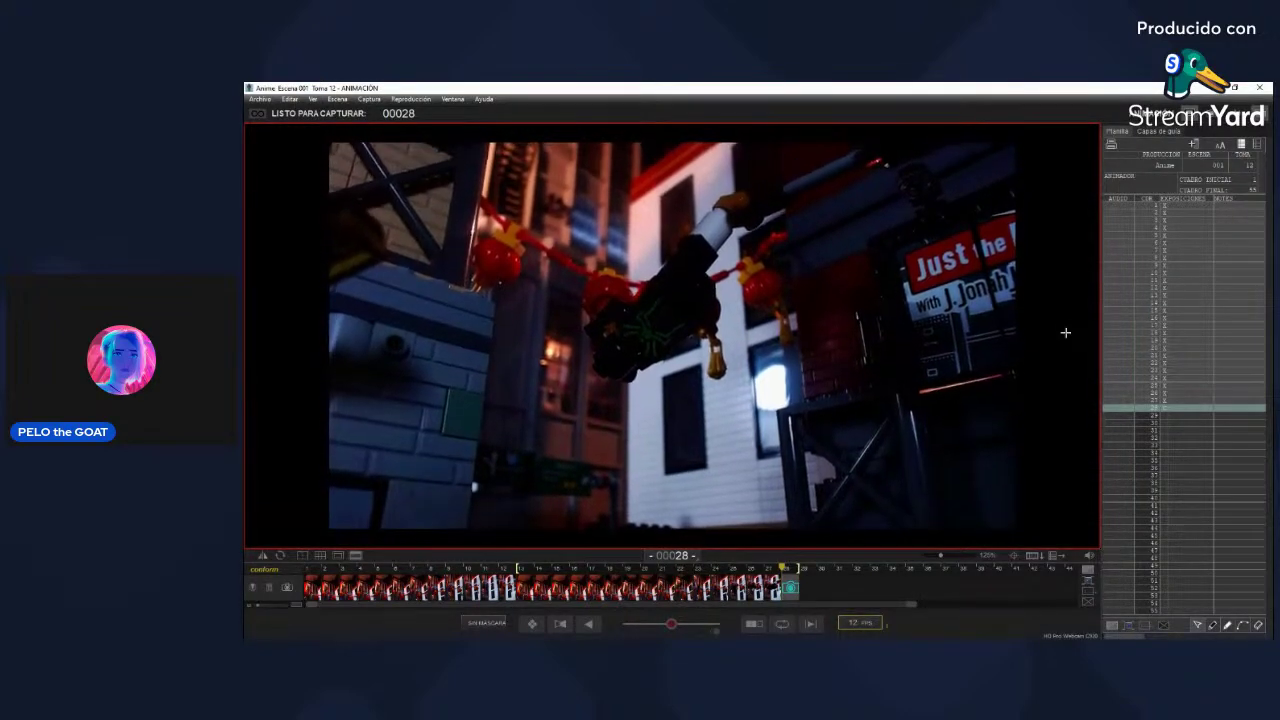
{"action": "key", "text": "Left"}
{"action": "key", "text": "Left"}
{"action": "key", "text": "0"}
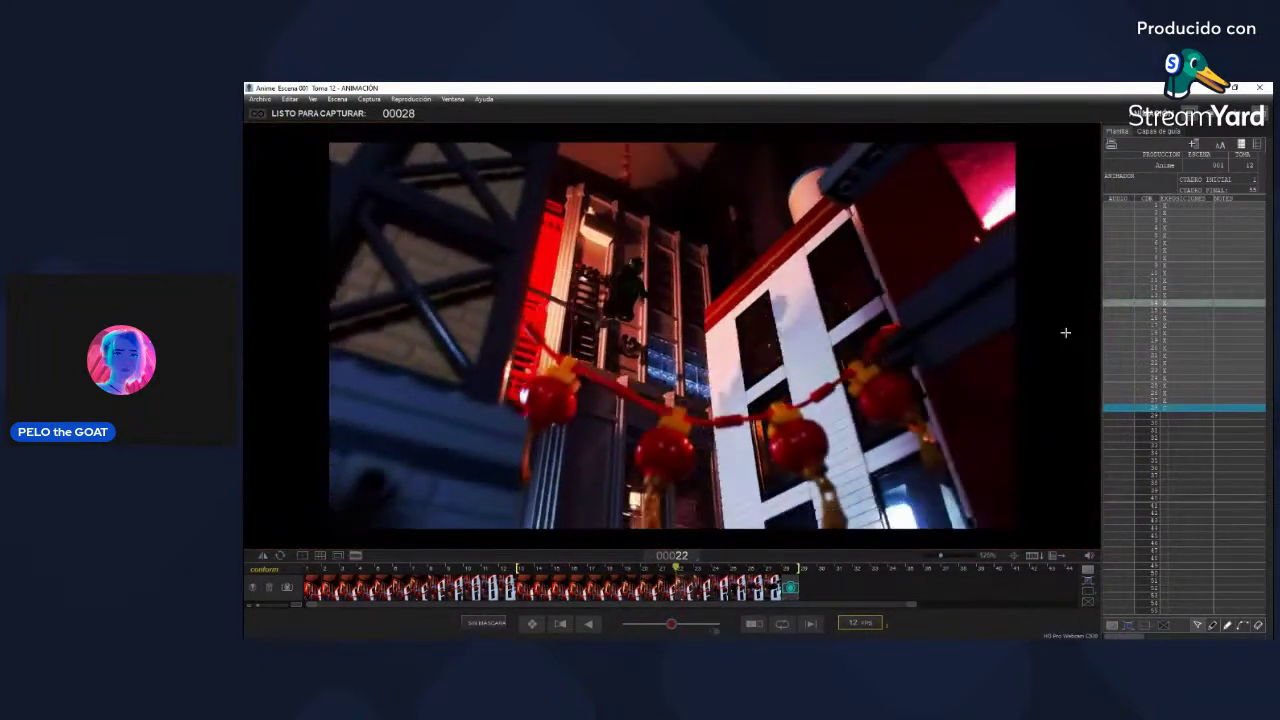
Step: Capture the figure's pose as frame 28, delete and retake that frame, and play back the take
{"action": "key", "text": "Return"}
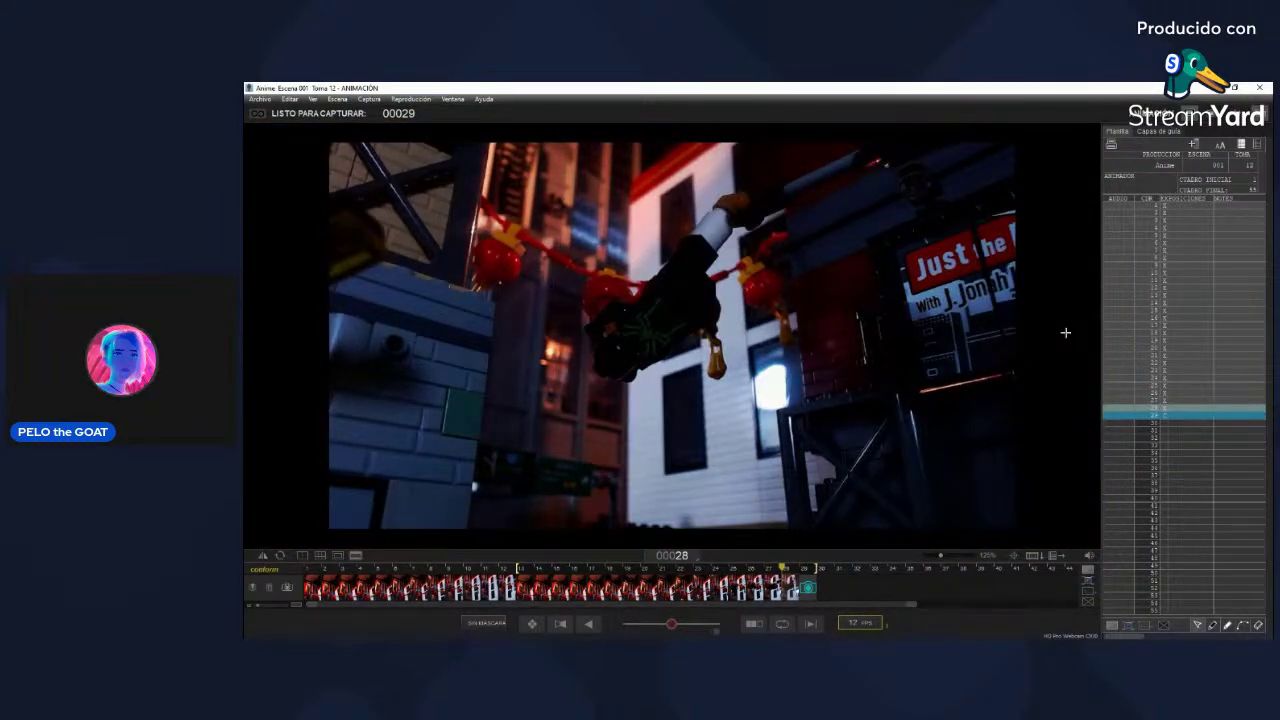
{"action": "key", "text": "Delete"}
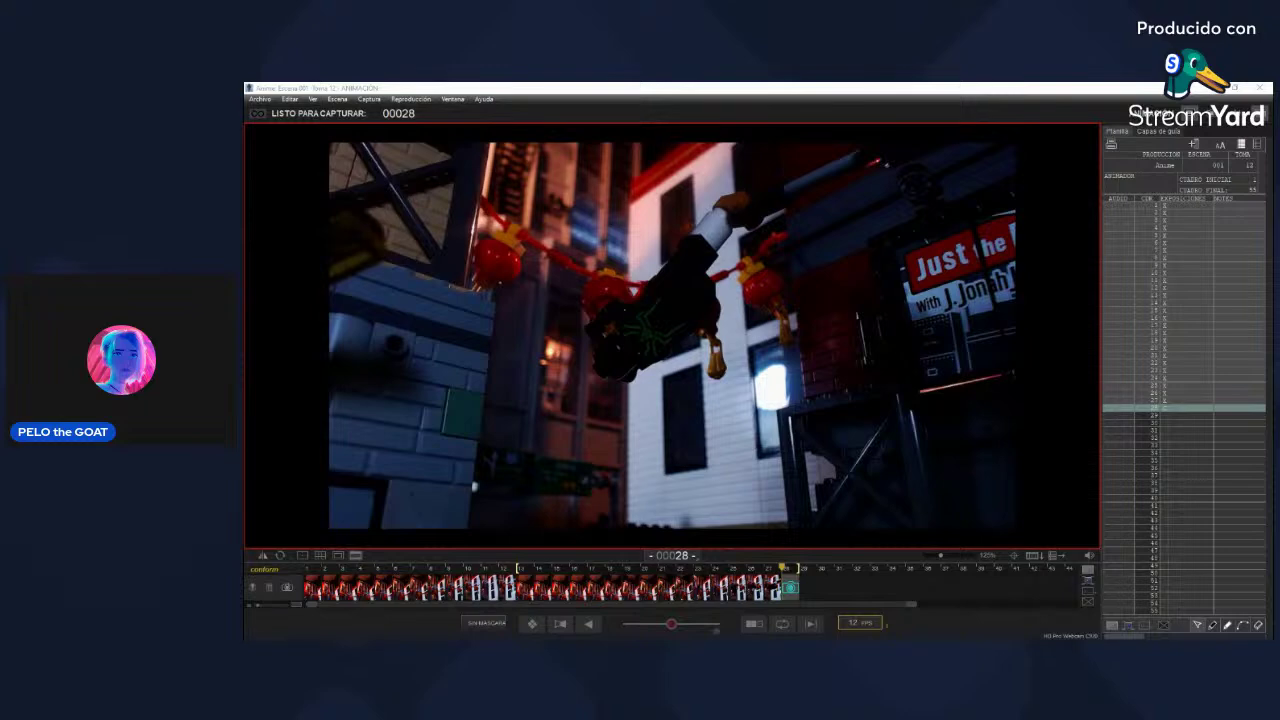
{"action": "mouse_move", "coordinate": [1092, 374]}
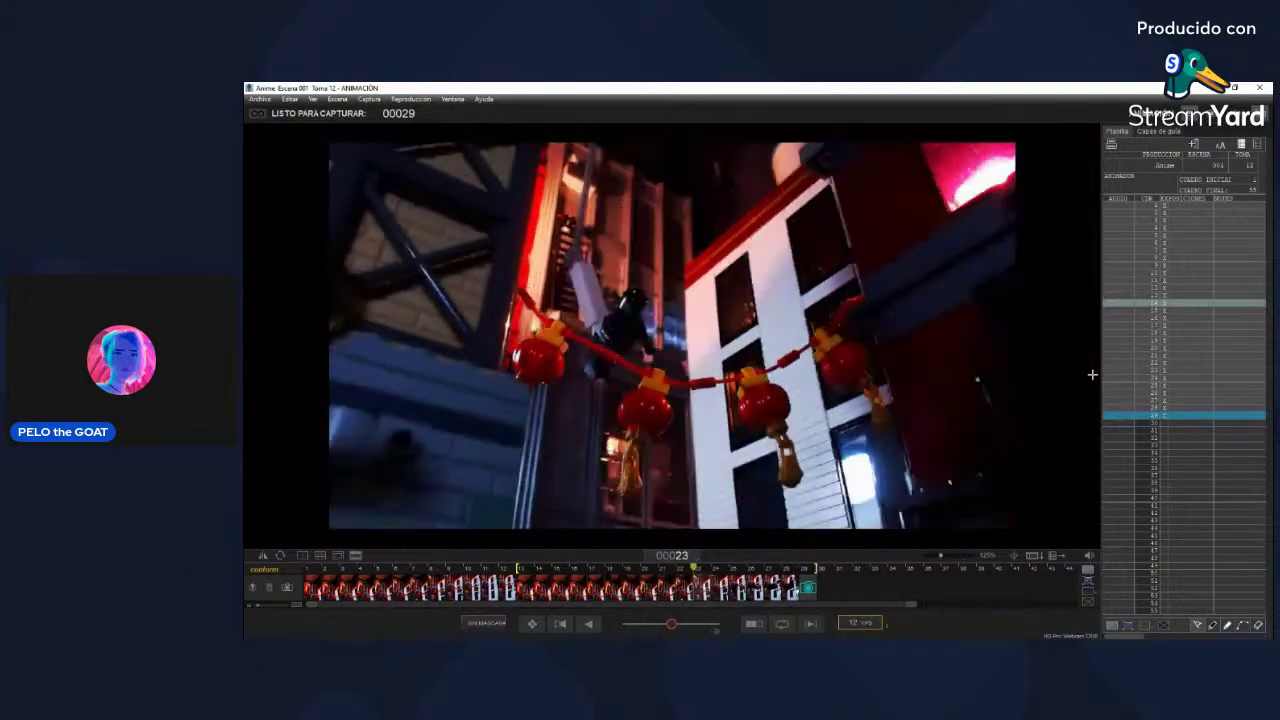
{"action": "key", "text": "0"}
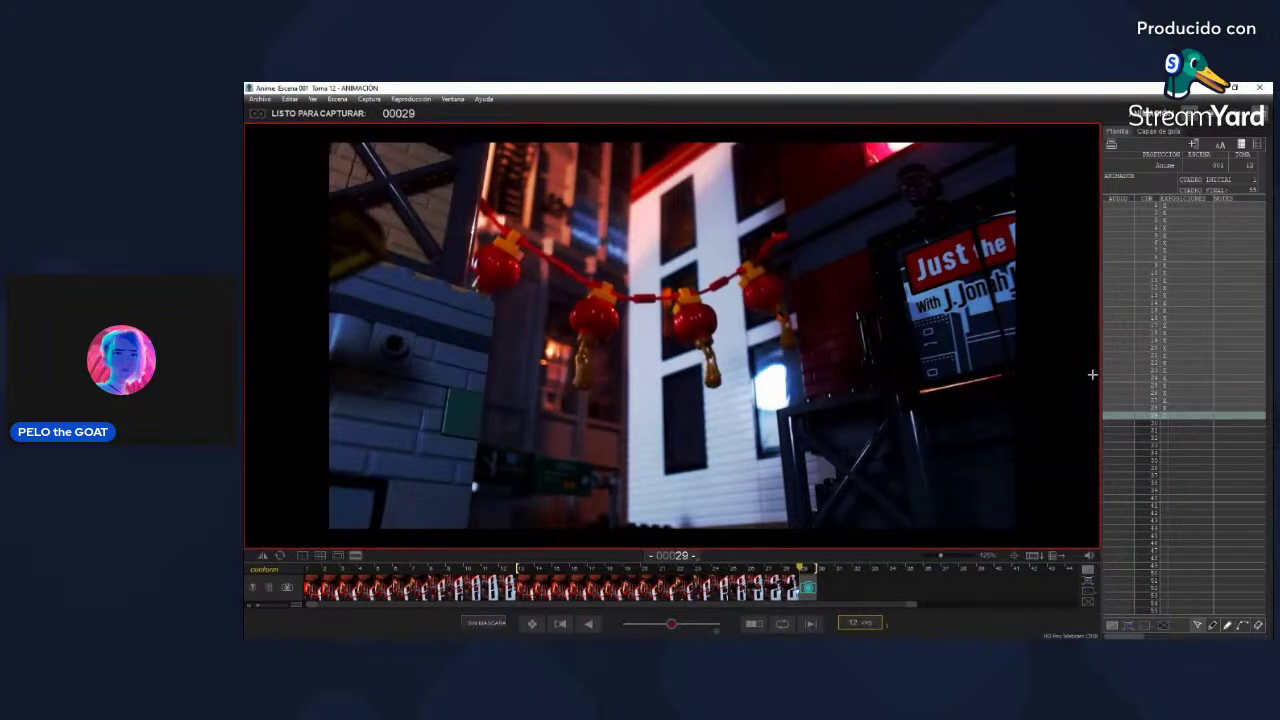
Step: Capture the clean plate as frame 29, move it to frame 13 ahead of the playback range, and play back from frame 14
{"action": "key", "text": "Return"}
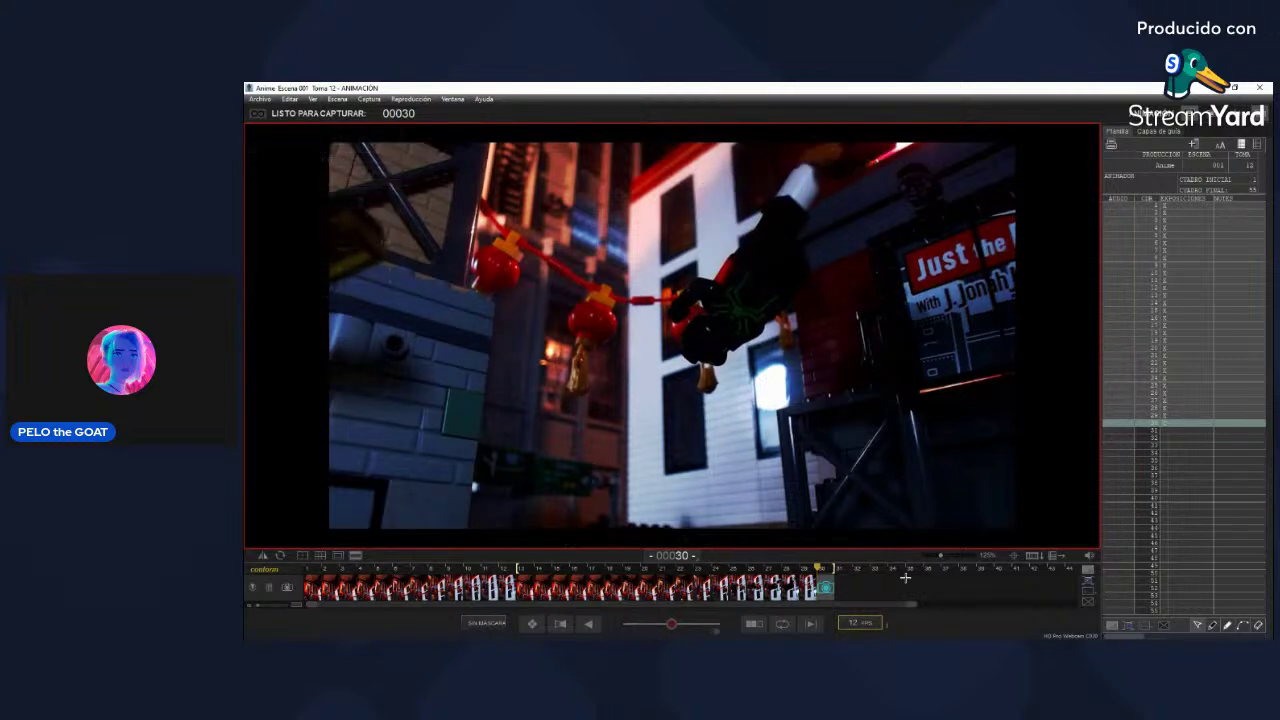
{"action": "left_click", "coordinate": [810, 588]}
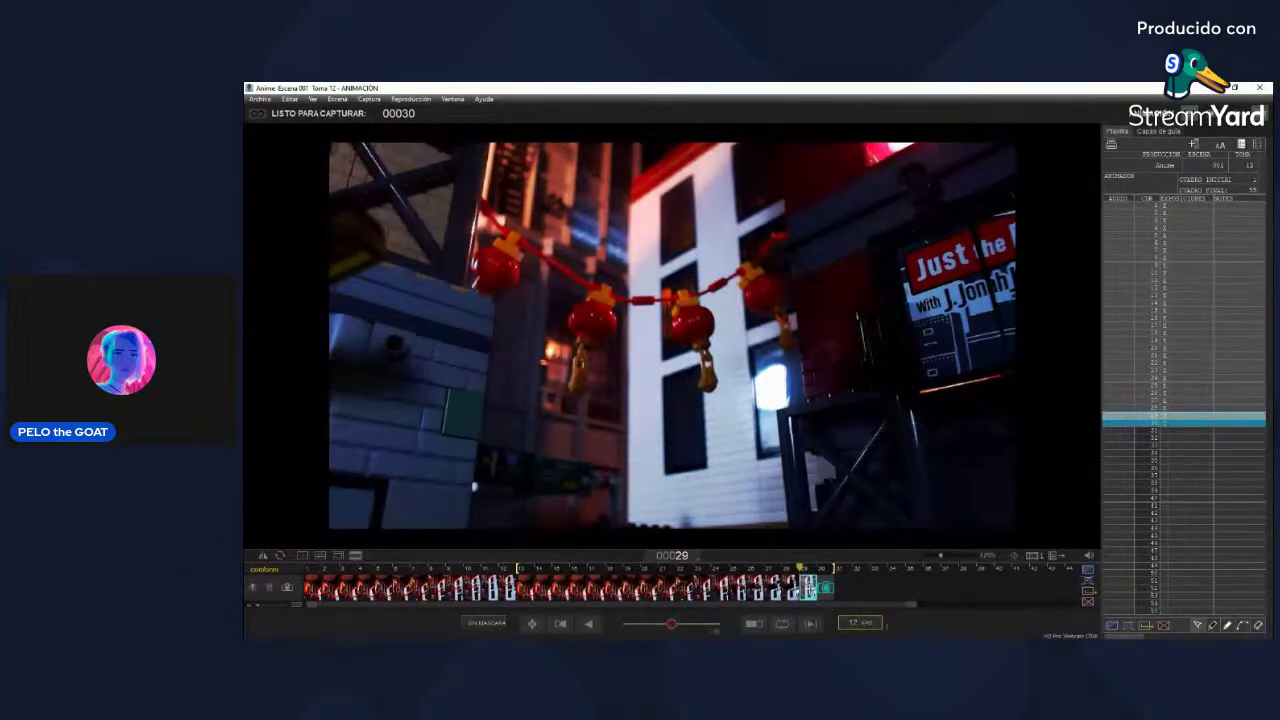
{"action": "left_click_drag", "start_coordinate": [810, 588], "coordinate": [521, 590]}
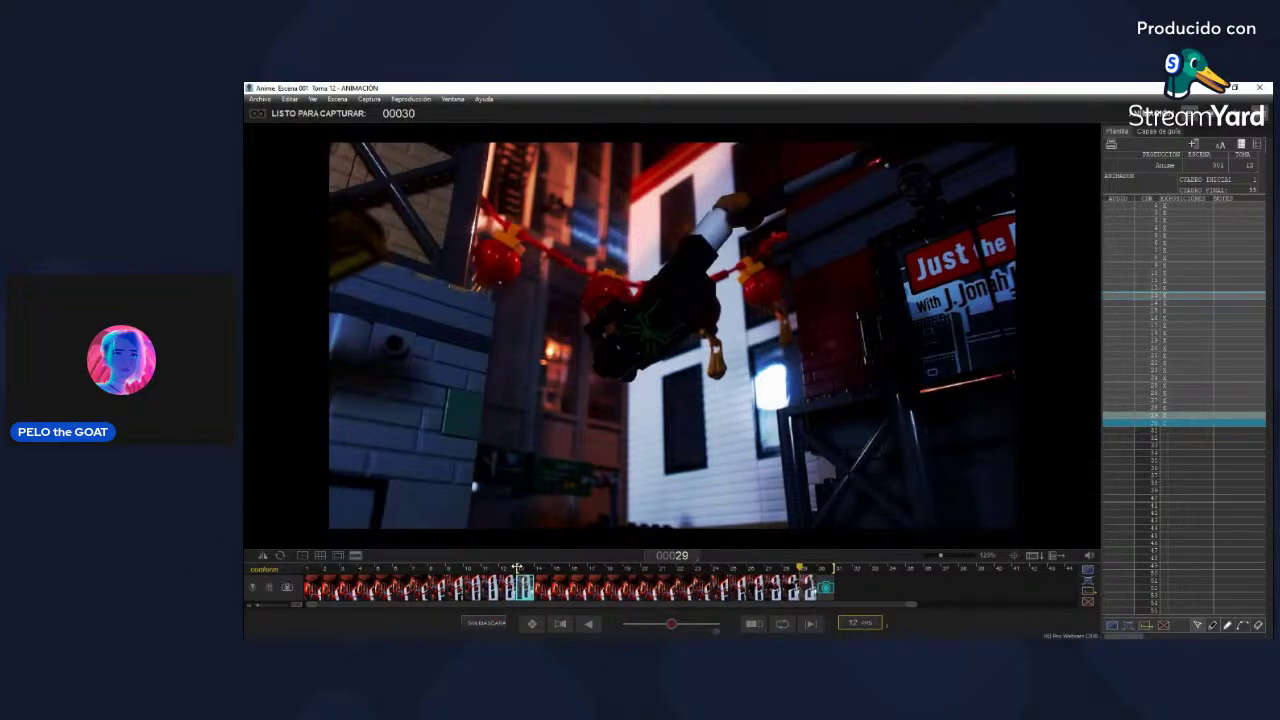
{"action": "left_click", "coordinate": [537, 588]}
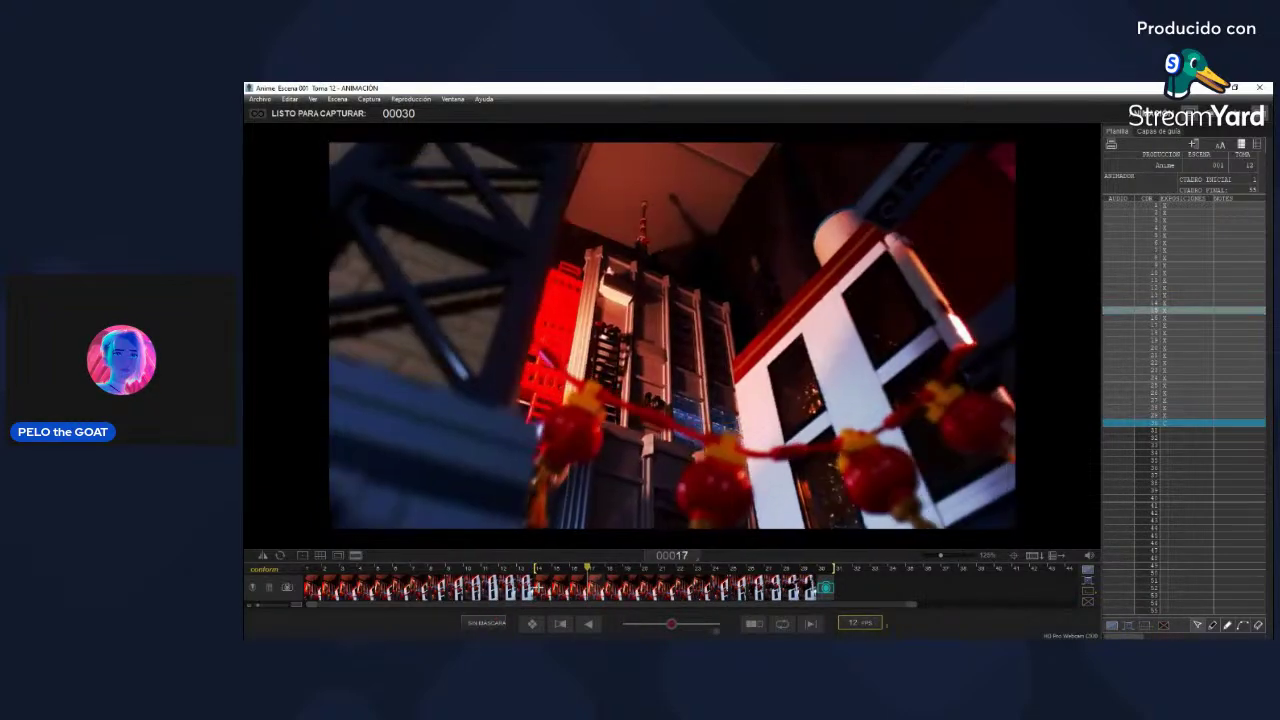